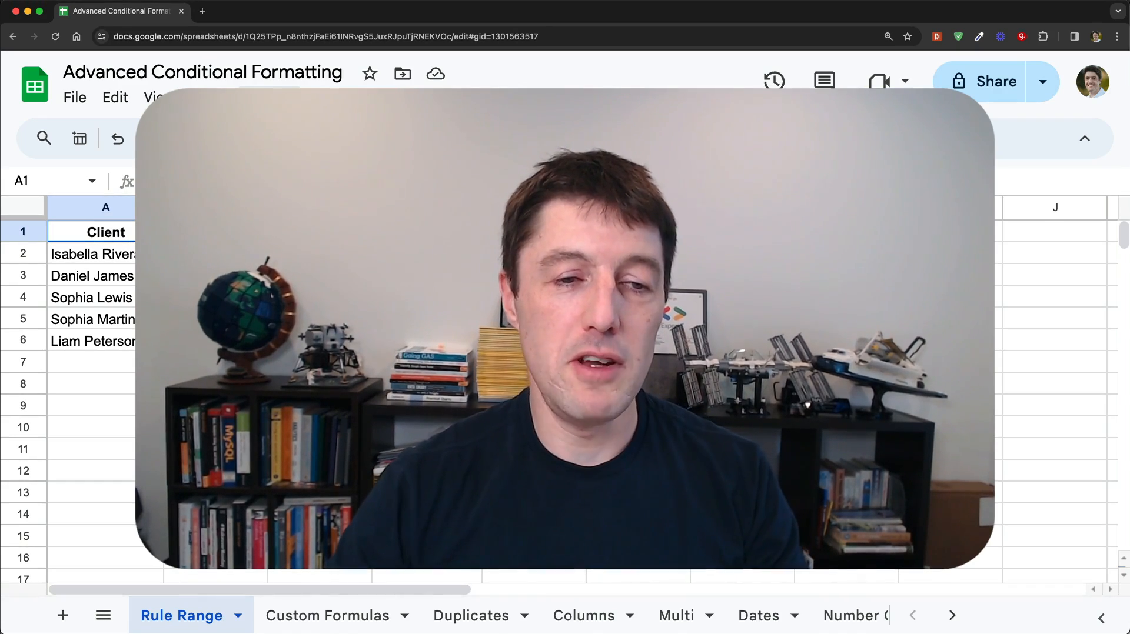
Open conditional formatting for the whole client table, range A1:B6.
{"action": "key", "text": "super+a"}
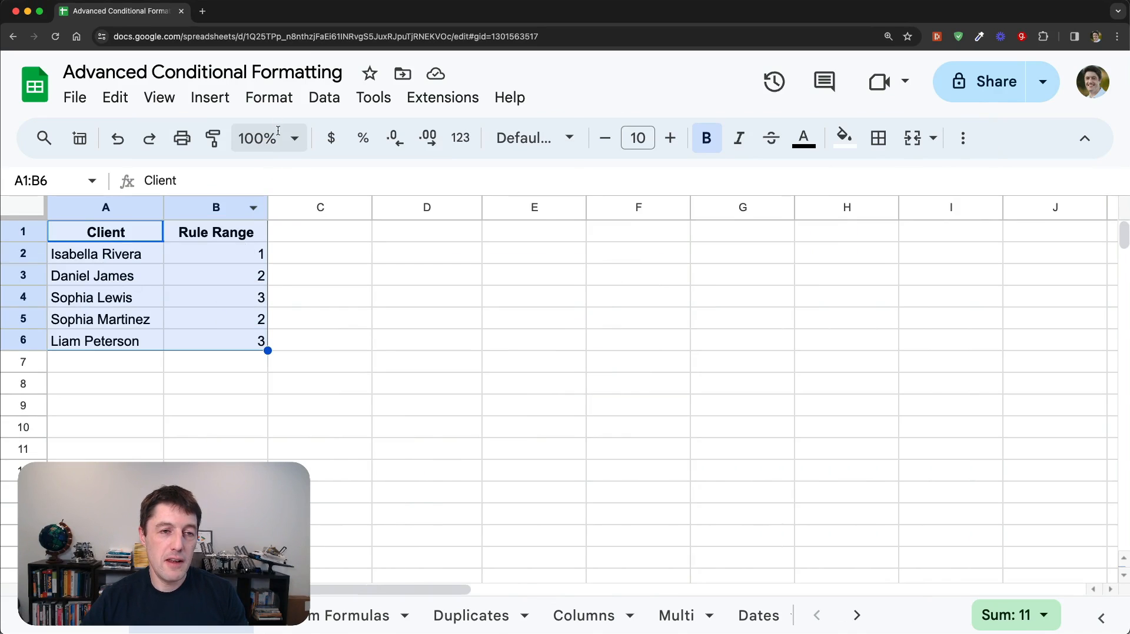
{"action": "left_click", "coordinate": [269, 98]}
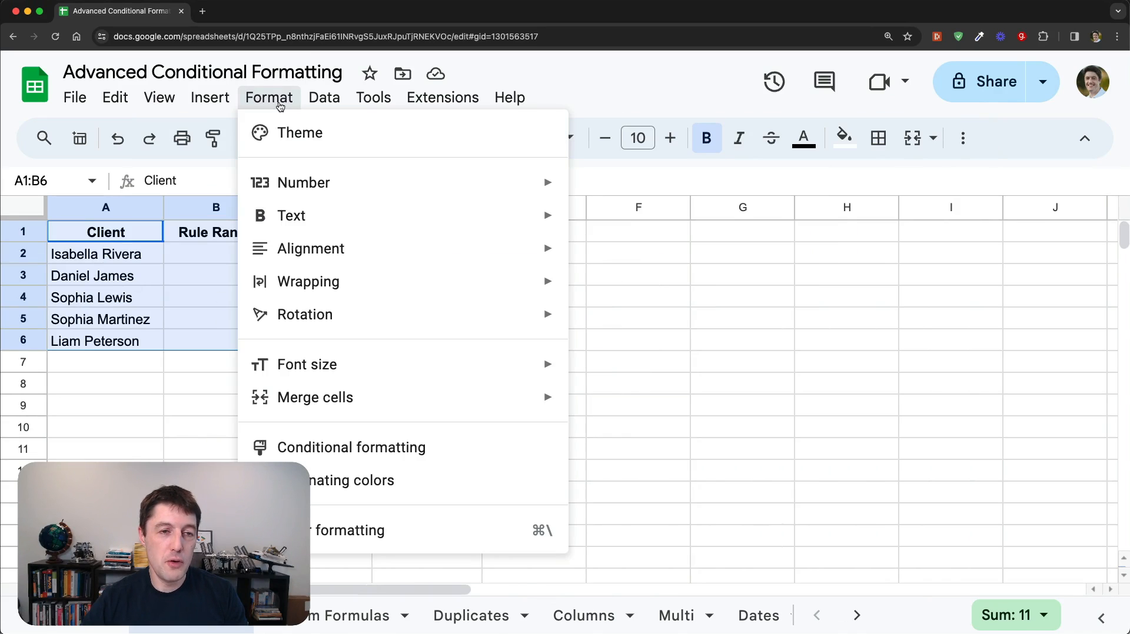
{"action": "left_click", "coordinate": [424, 446]}
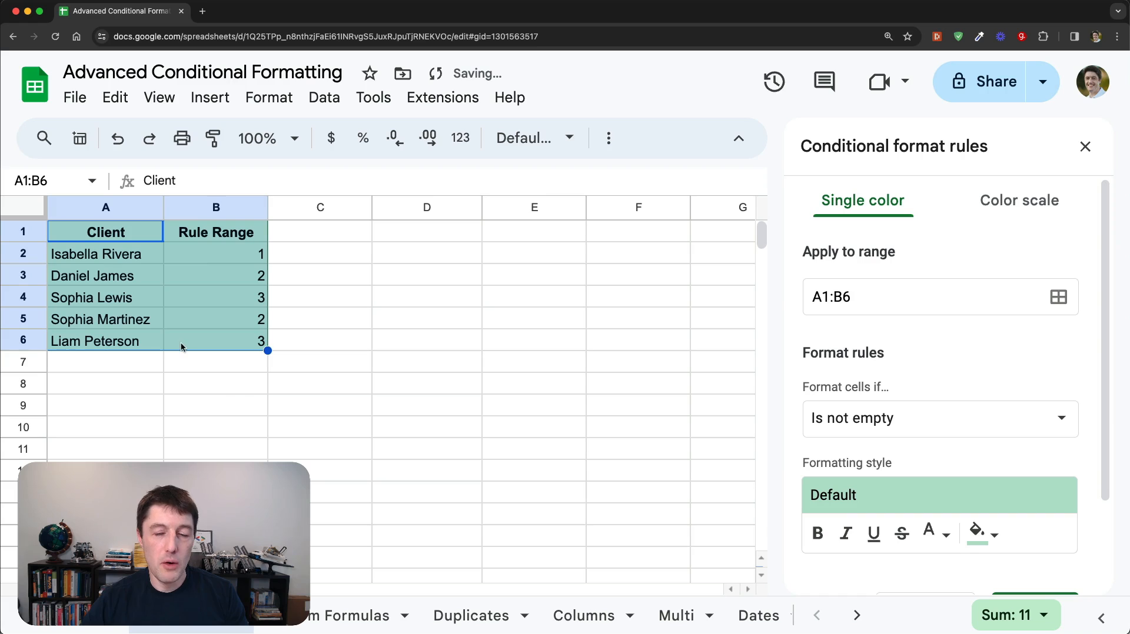
Try a rule on A1:B6 that formats cells equal to 3 with the default style, and leave it unsaved.
{"action": "left_click", "coordinate": [892, 415]}
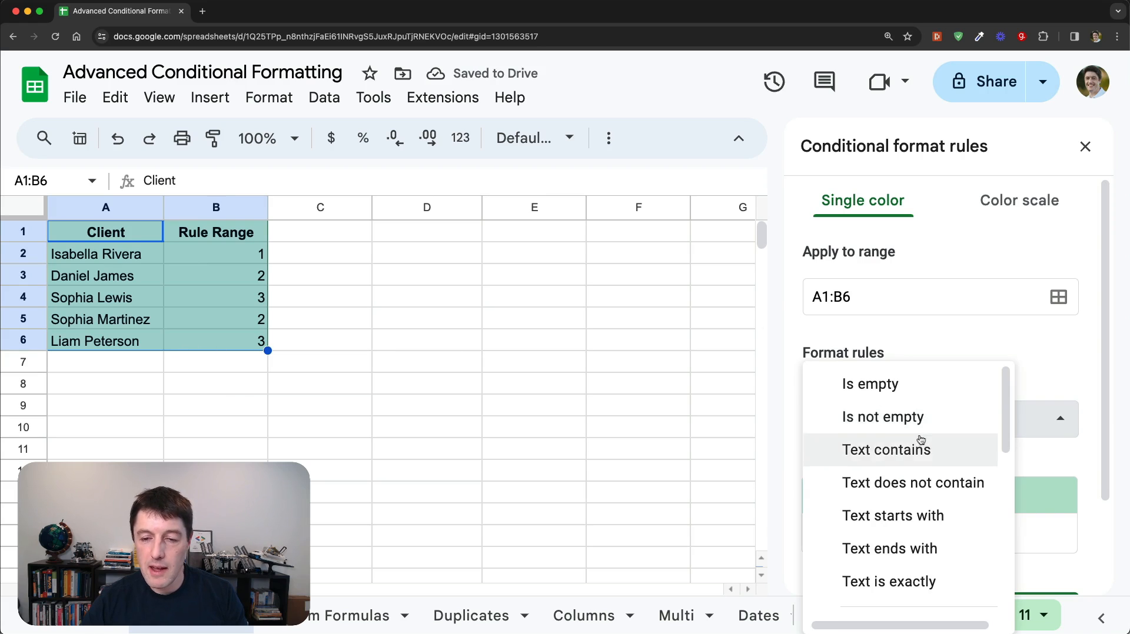
{"action": "scroll", "coordinate": [918, 445], "scroll_direction": "down", "scroll_amount": 5}
{"action": "scroll", "coordinate": [930, 541], "scroll_direction": "down", "scroll_amount": 2}
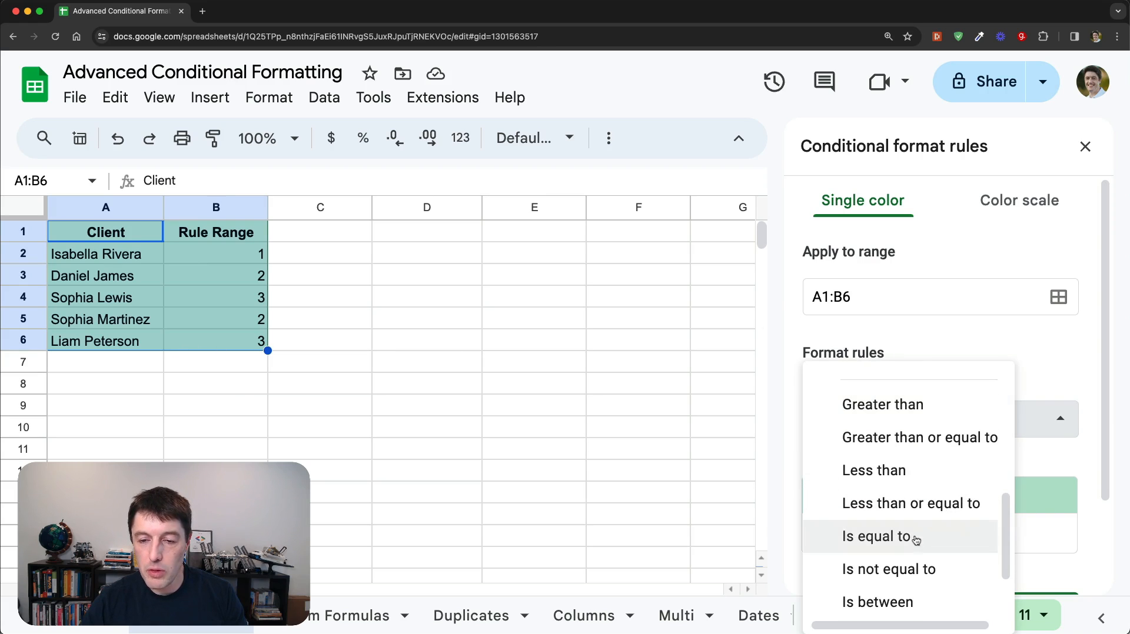
{"action": "left_click", "coordinate": [913, 537]}
{"action": "left_click", "coordinate": [876, 461]}
{"action": "type", "text": "3"}
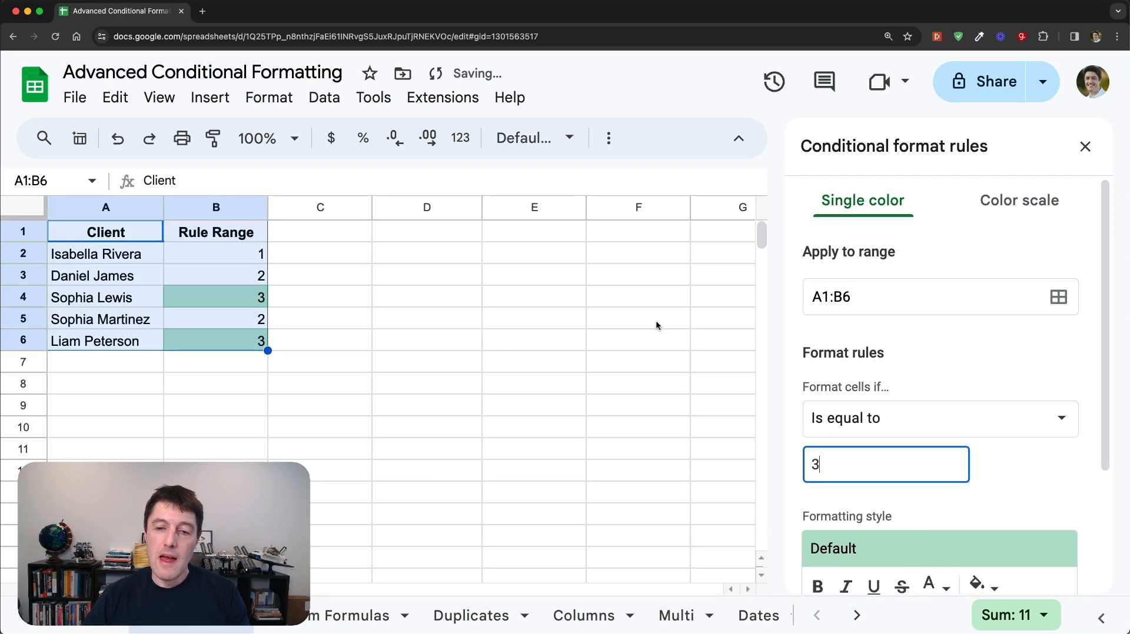
{"action": "scroll", "coordinate": [958, 339], "scroll_direction": "down", "scroll_amount": 2}
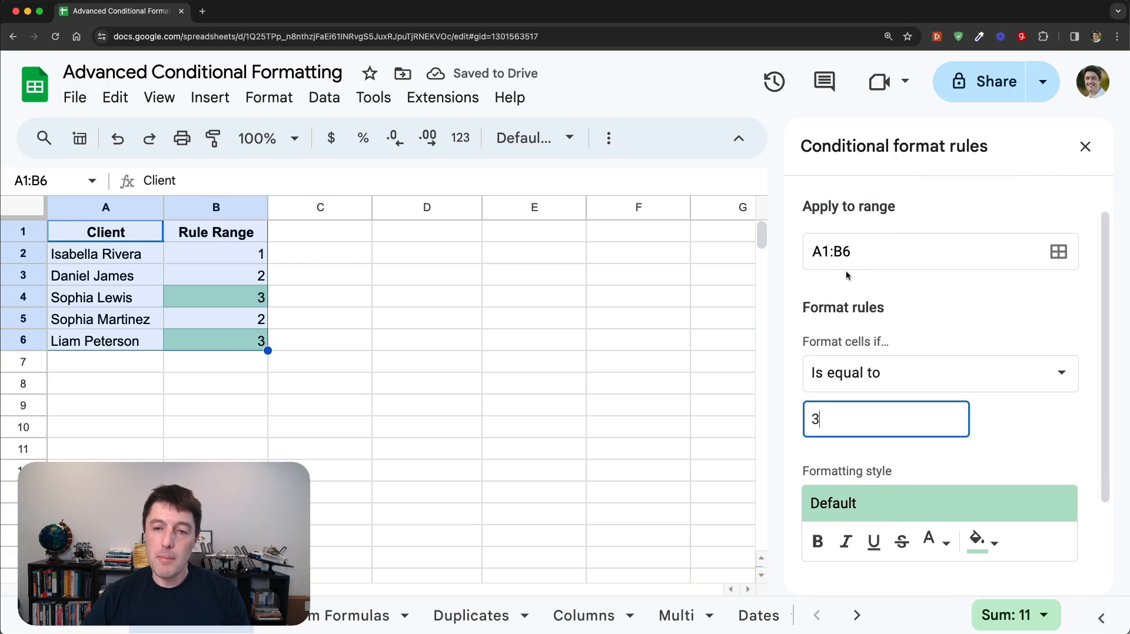
{"action": "scroll", "coordinate": [909, 273], "scroll_direction": "down", "scroll_amount": 1}
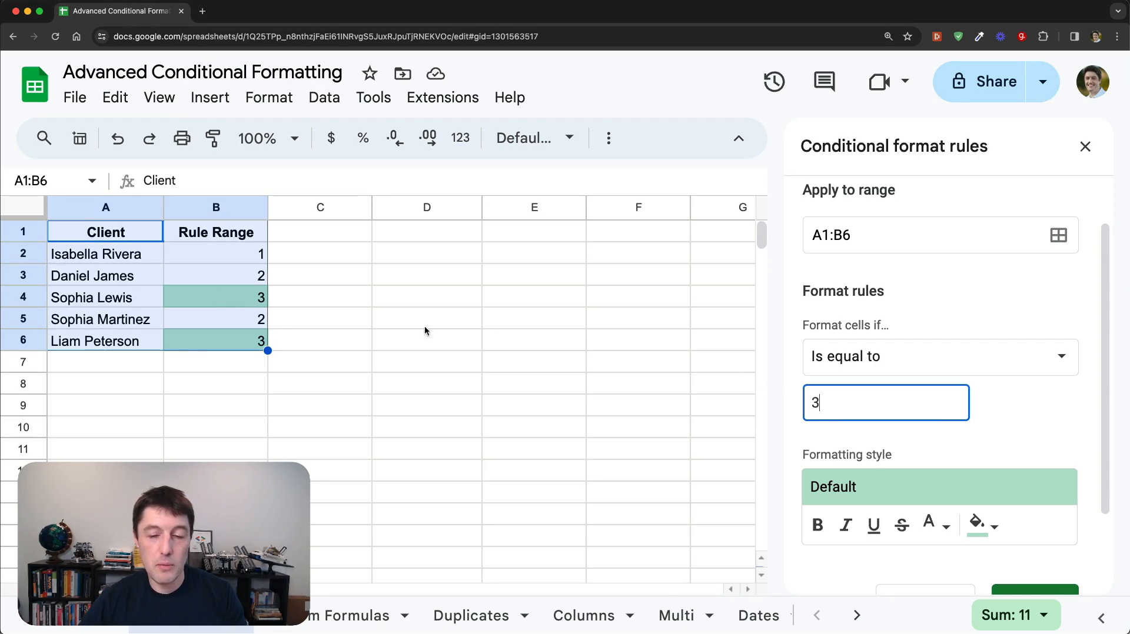
{"action": "scroll", "coordinate": [945, 461], "scroll_direction": "down", "scroll_amount": 3}
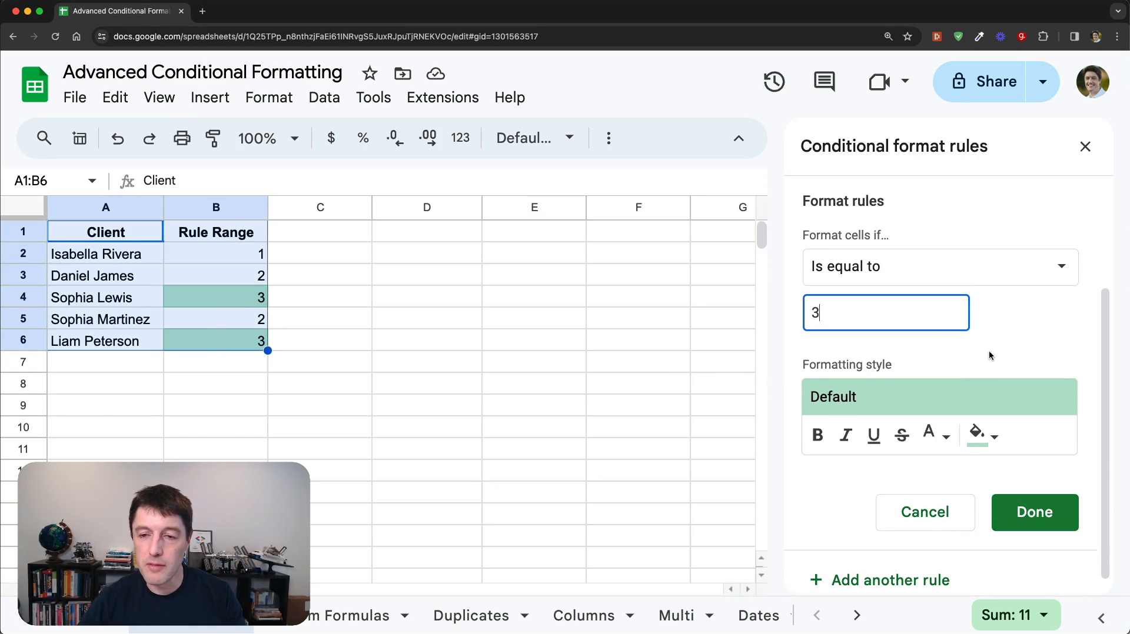
{"action": "left_click", "coordinate": [494, 346]}
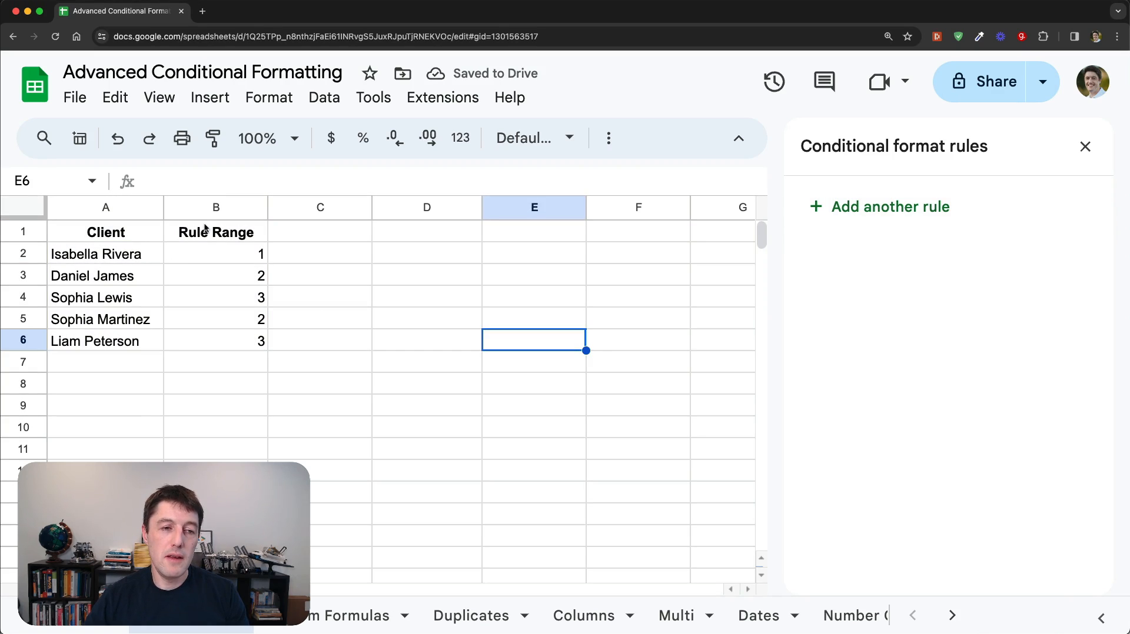
Start a new conditional formatting rule for the Client column, range A1:A6.
{"action": "left_click_drag", "start_coordinate": [138, 233], "coordinate": [142, 349]}
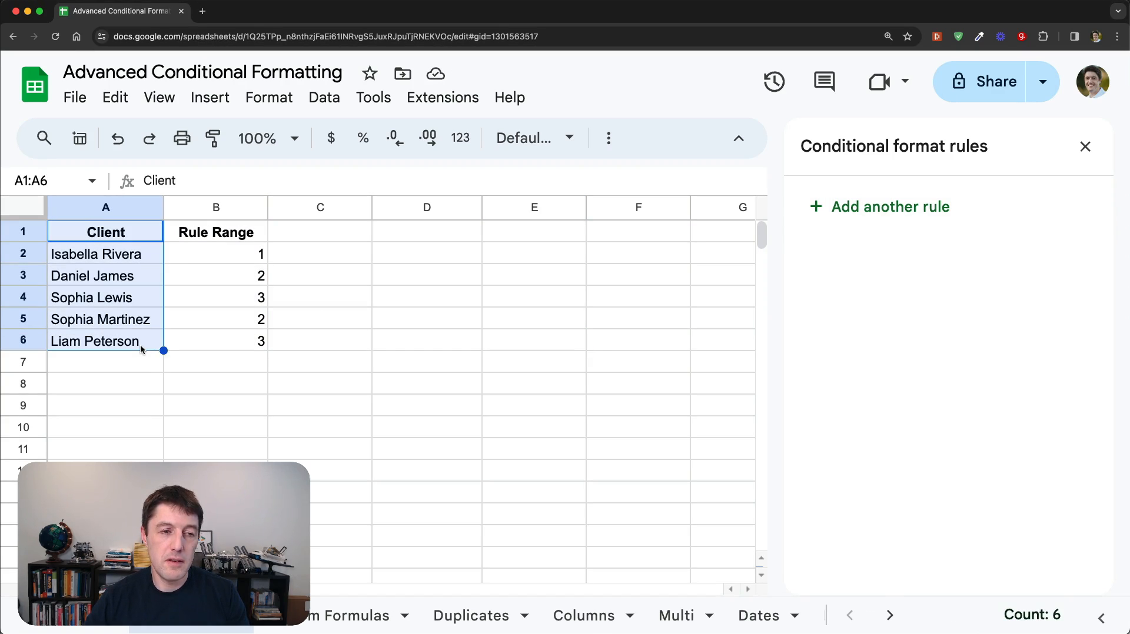
{"action": "left_click", "coordinate": [848, 208]}
Try the condition "Is equal to" with the value 3 on the Client column, and clear the value.
{"action": "left_click", "coordinate": [1023, 410]}
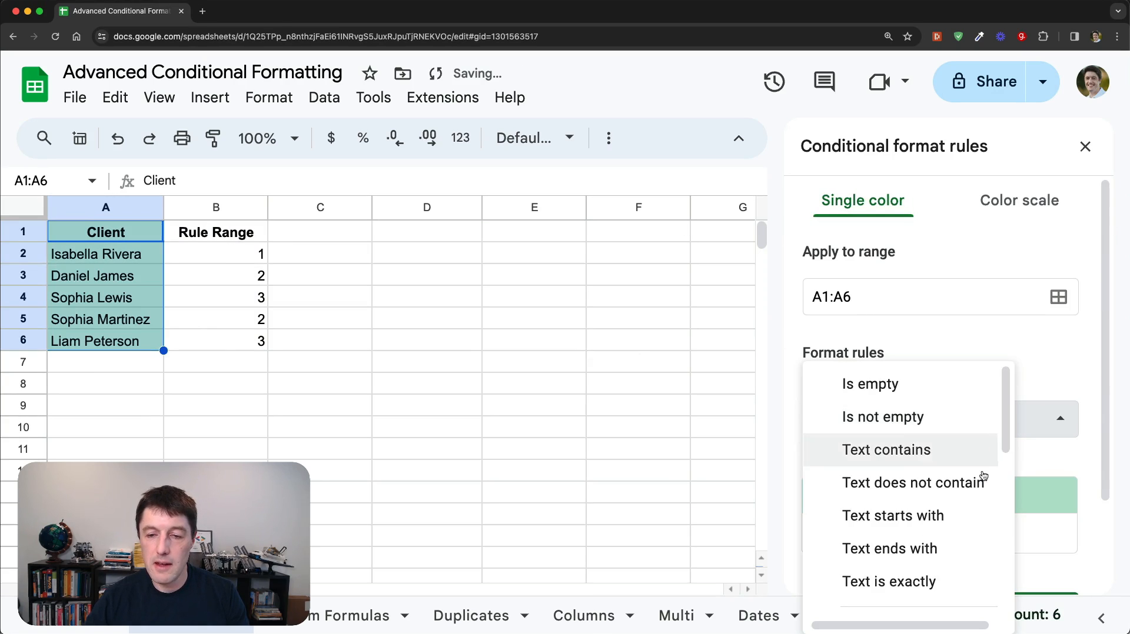
{"action": "scroll", "coordinate": [980, 485], "scroll_direction": "down", "scroll_amount": 5}
{"action": "scroll", "coordinate": [950, 510], "scroll_direction": "down", "scroll_amount": 3}
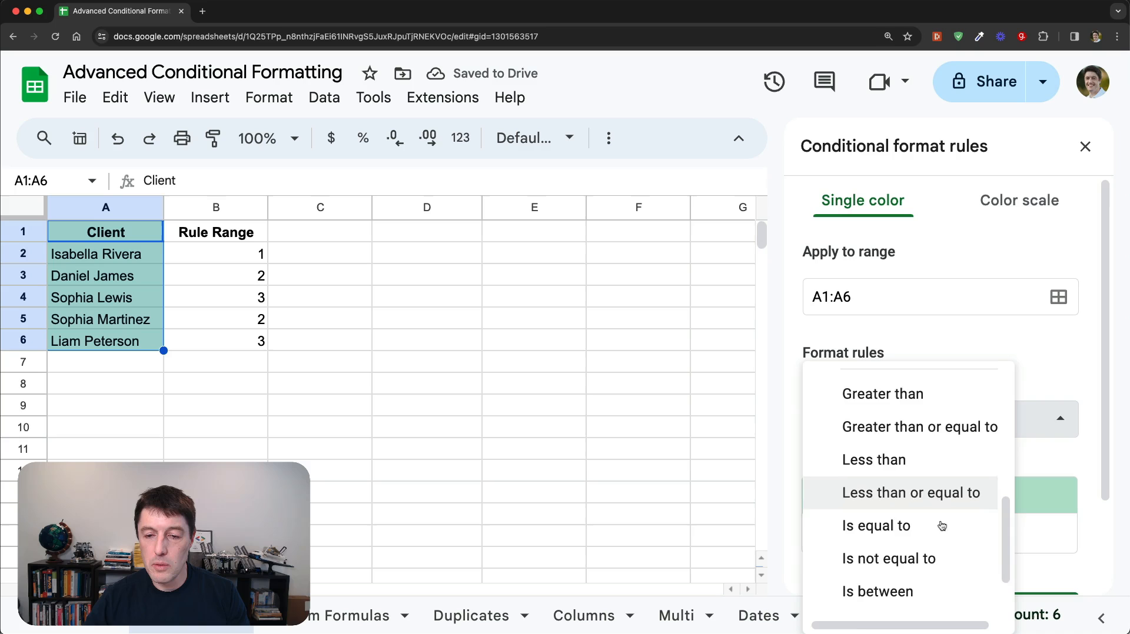
{"action": "left_click", "coordinate": [908, 517]}
{"action": "left_click", "coordinate": [855, 467]}
{"action": "type", "text": "3"}
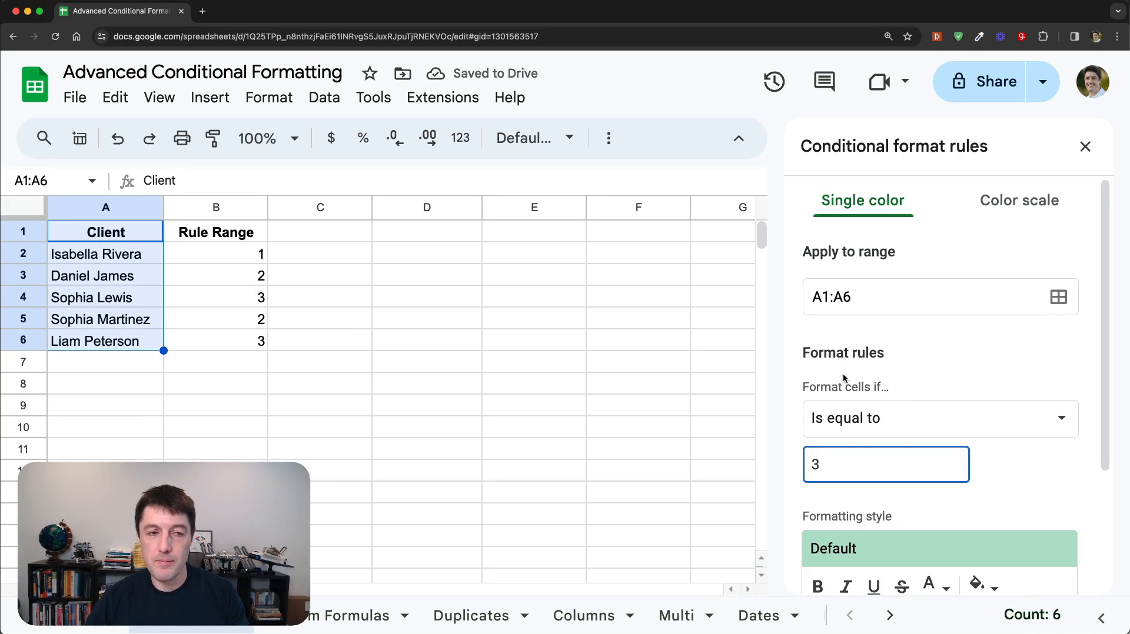
{"action": "scroll", "coordinate": [907, 379], "scroll_direction": "down", "scroll_amount": 3}
{"action": "key", "text": "BackSpace"}
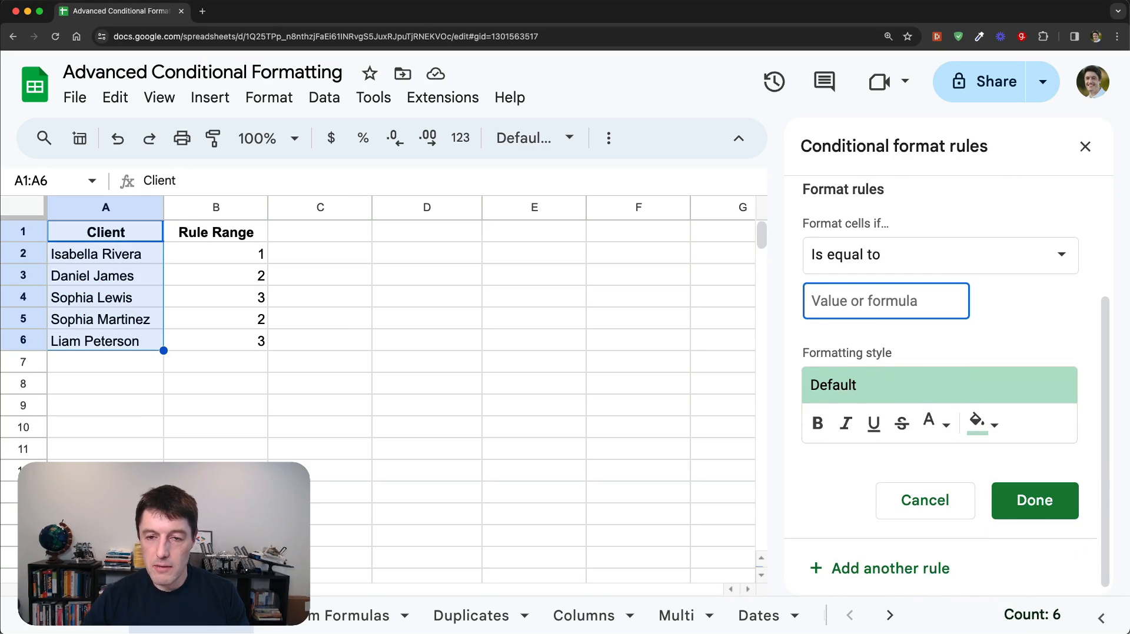
Switch the rule's condition to a custom formula and enter =A1=3.
{"action": "left_click", "coordinate": [935, 250]}
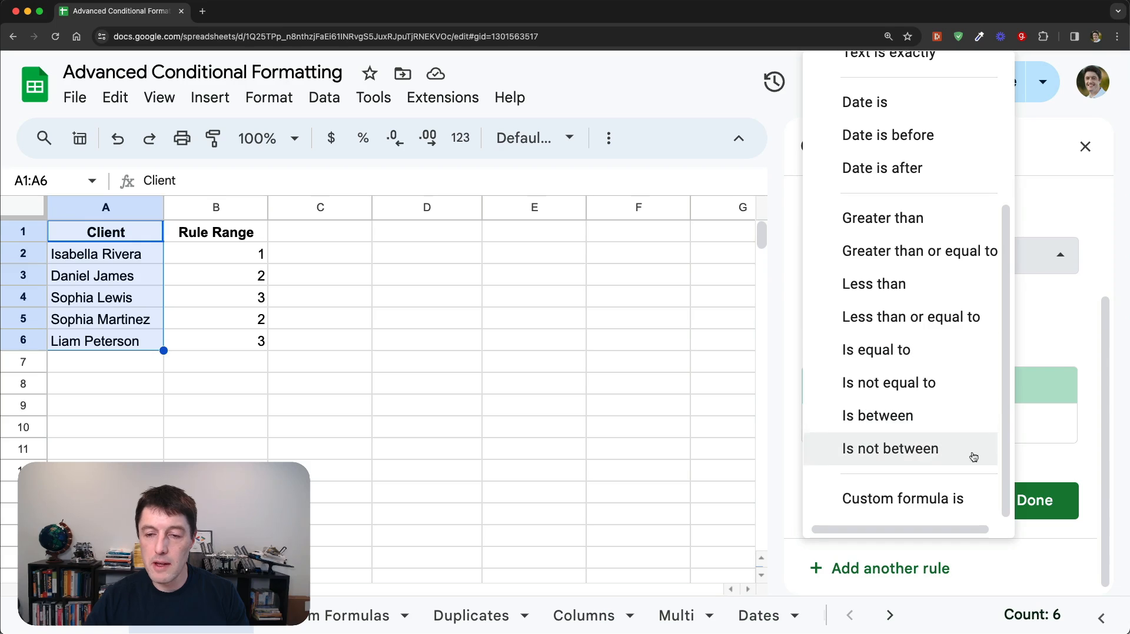
{"action": "left_click", "coordinate": [974, 499]}
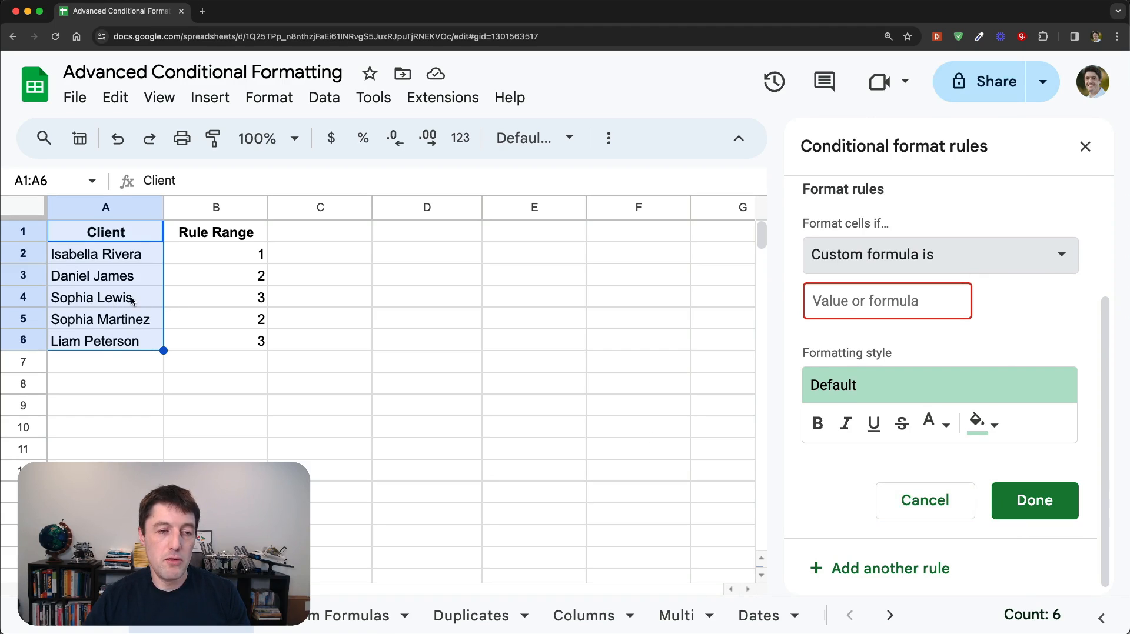
{"action": "scroll", "coordinate": [926, 316], "scroll_direction": "up", "scroll_amount": 3}
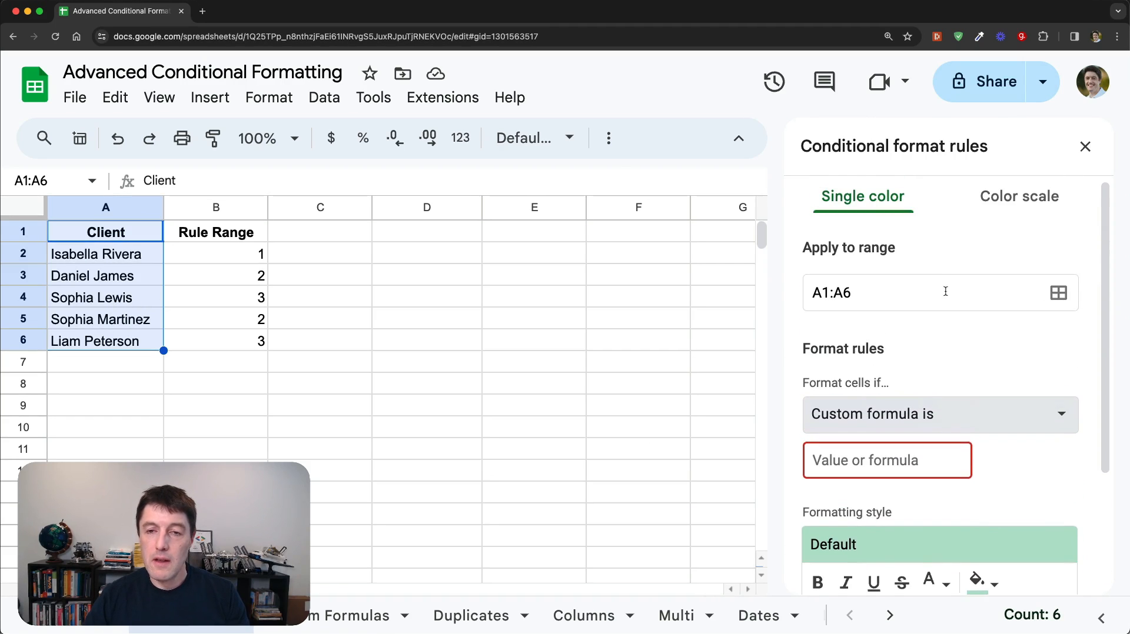
{"action": "left_click", "coordinate": [899, 458]}
{"action": "type", "text": "="}
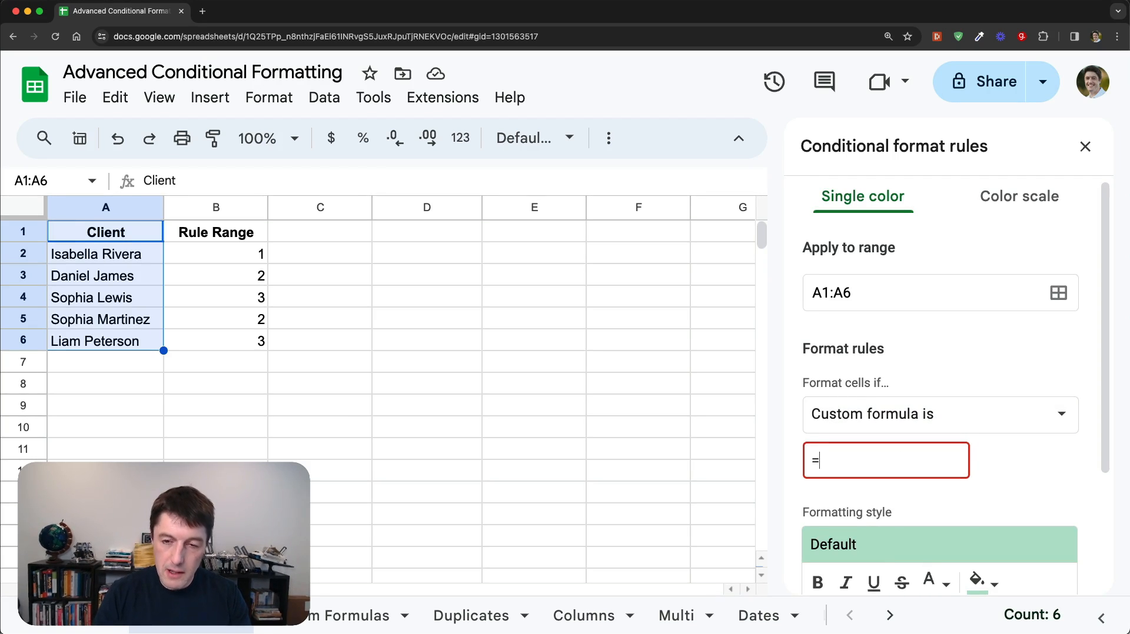
{"action": "type", "text": "A1="}
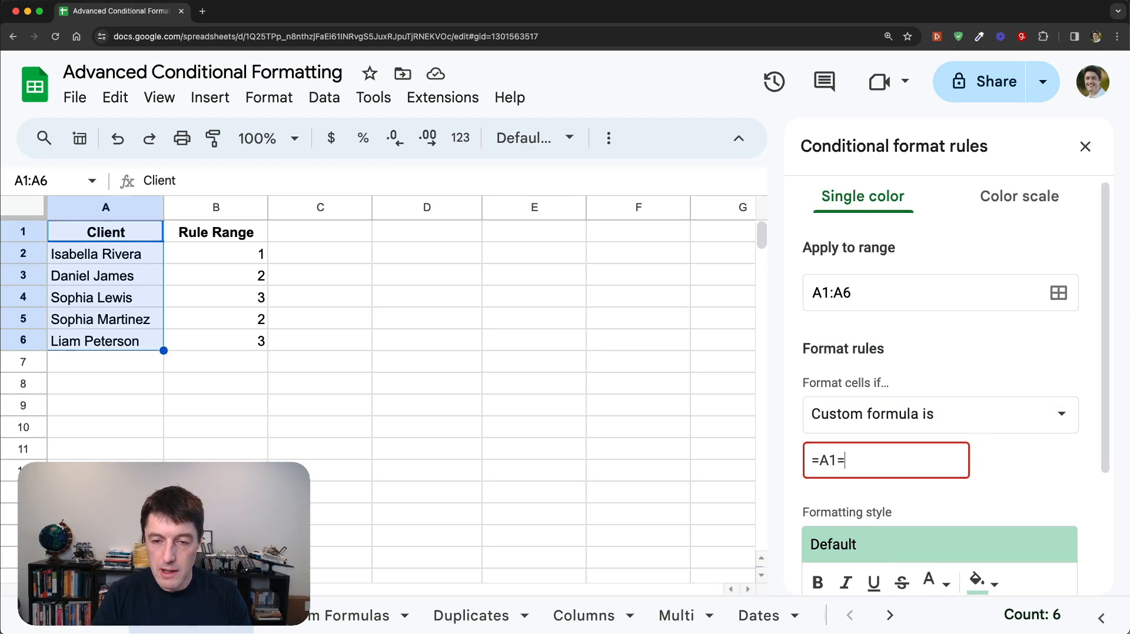
{"action": "type", "text": "3"}
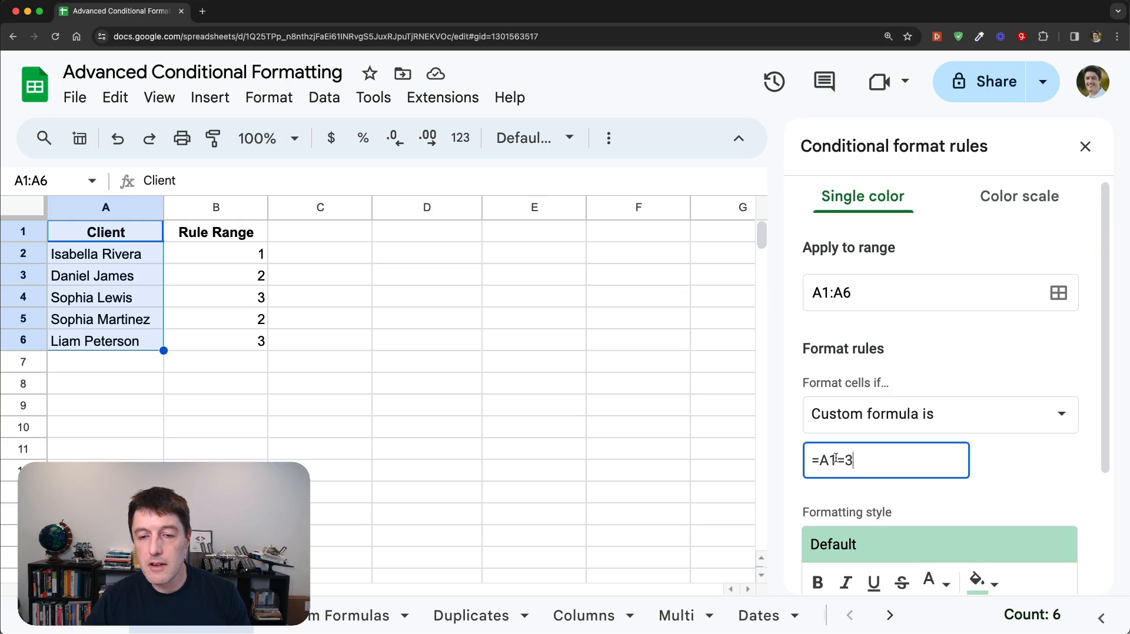
Point the custom formula at column B so that it reads =B1=3.
{"action": "left_click_drag", "start_coordinate": [836, 458], "coordinate": [833, 459]}
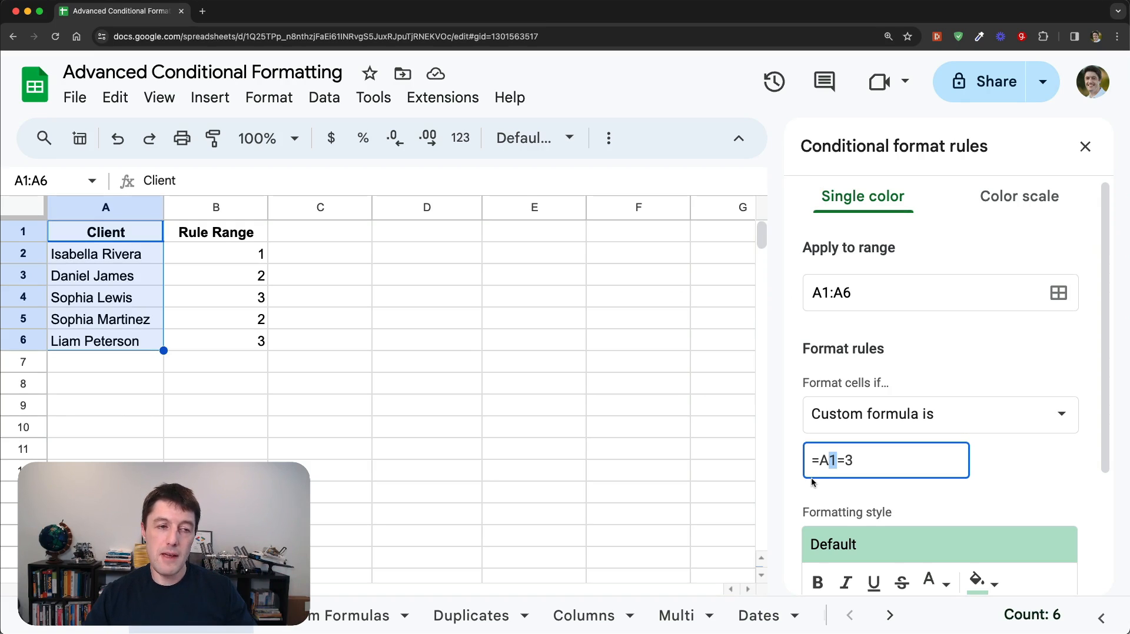
{"action": "left_click_drag", "start_coordinate": [852, 461], "coordinate": [813, 464]}
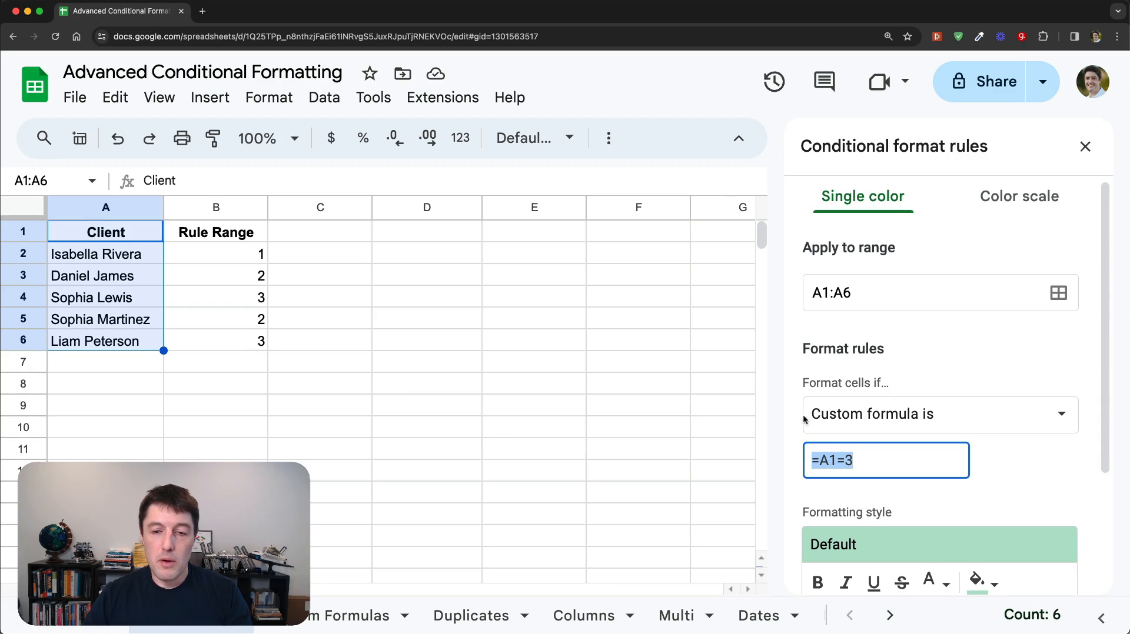
{"action": "left_click", "coordinate": [830, 459]}
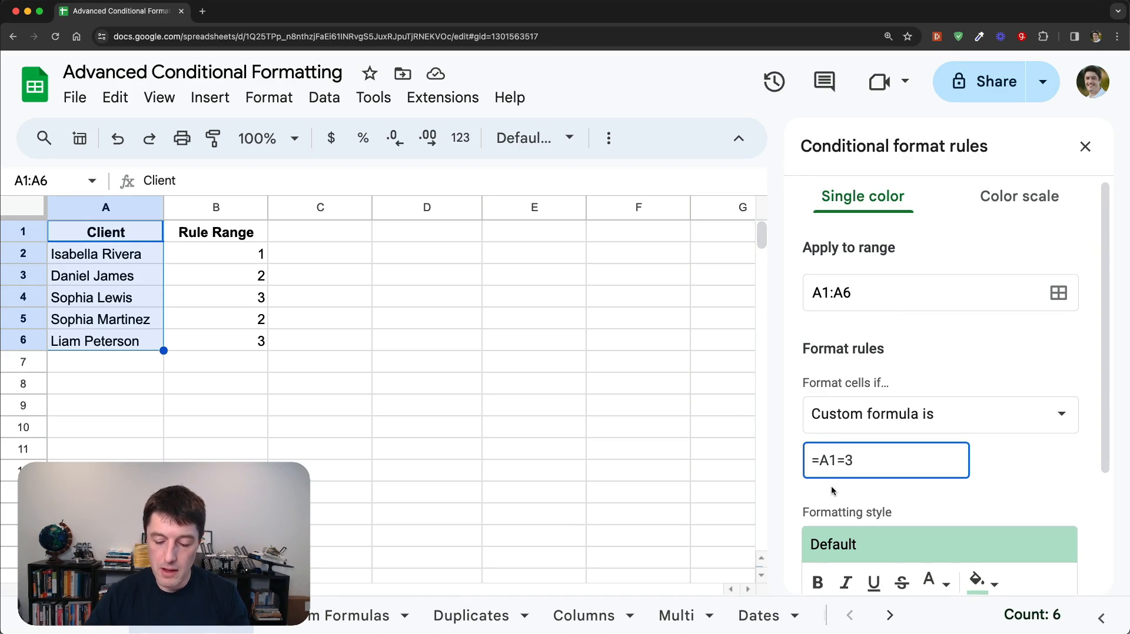
{"action": "key", "text": "BackSpace"}
{"action": "type", "text": "B"}
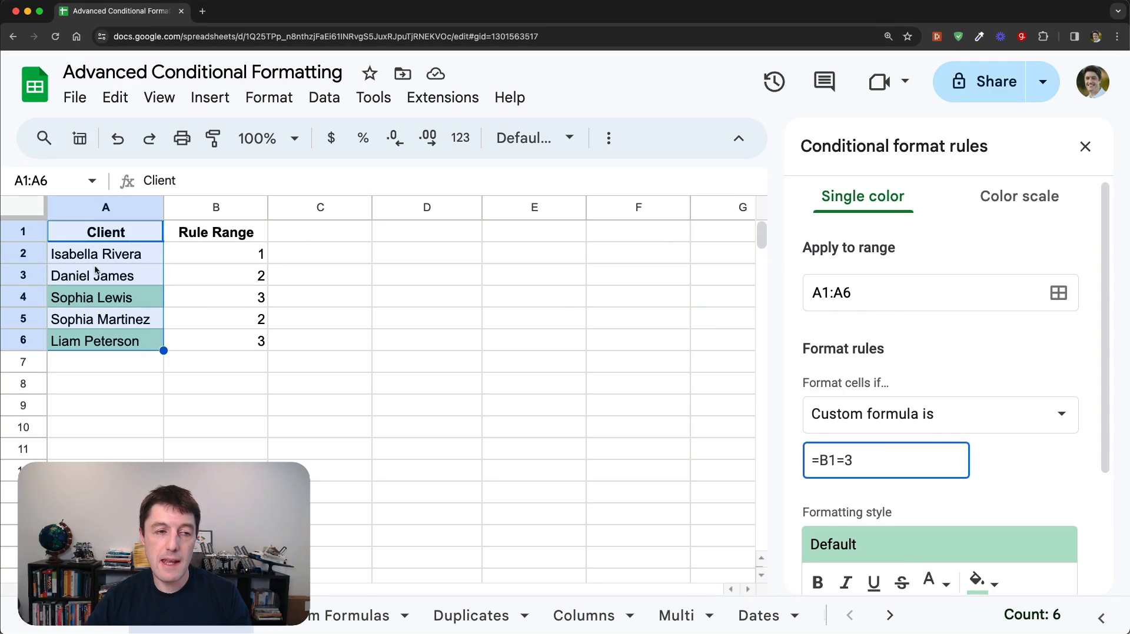
Move the Rule Range column from B1:B6 to E8:E13.
{"action": "left_click_drag", "start_coordinate": [213, 233], "coordinate": [231, 340]}
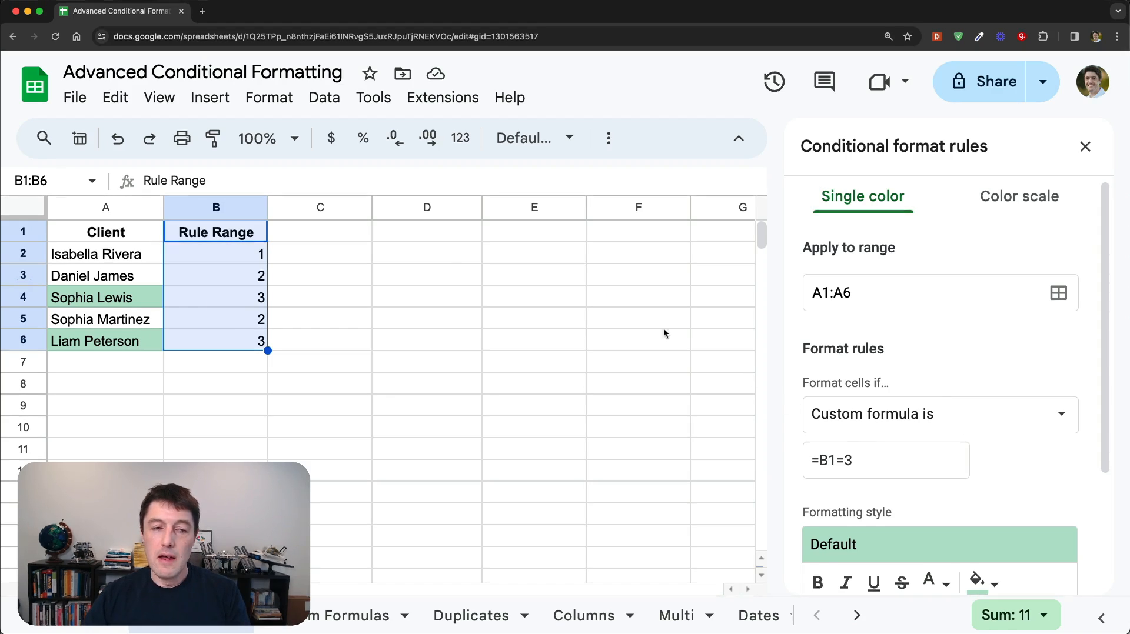
{"action": "left_click", "coordinate": [251, 235]}
{"action": "left_click_drag", "start_coordinate": [251, 235], "coordinate": [251, 339]}
{"action": "left_click_drag", "start_coordinate": [243, 227], "coordinate": [504, 379]}
{"action": "left_click", "coordinate": [1088, 221]}
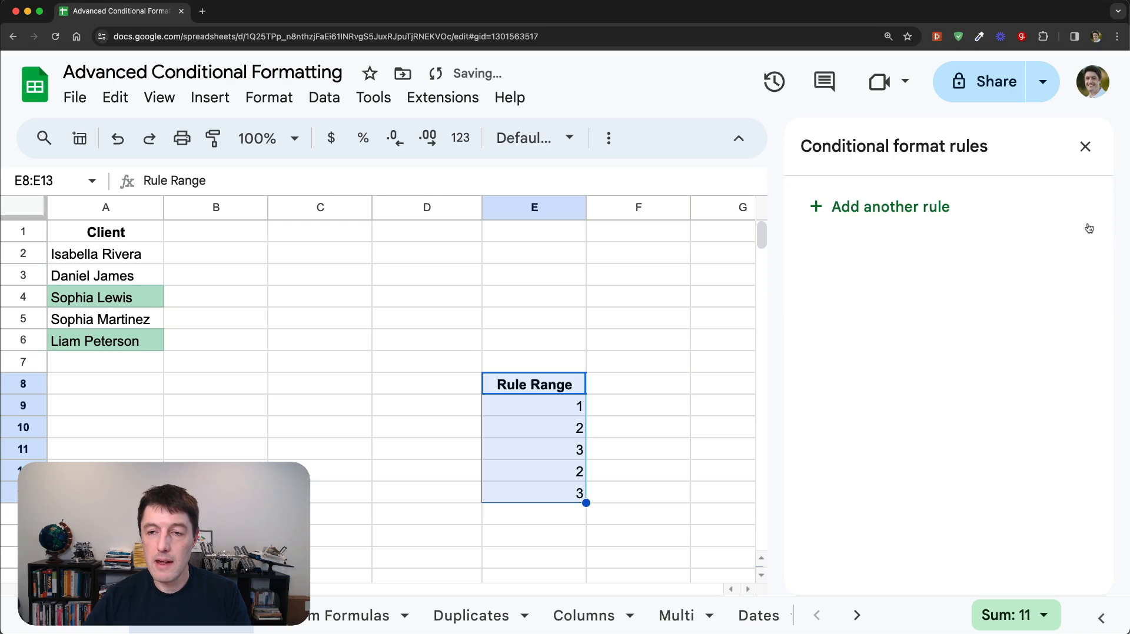
Reopen the Client column's formatting rule and change its custom formula to =E1=3.
{"action": "left_click", "coordinate": [138, 294]}
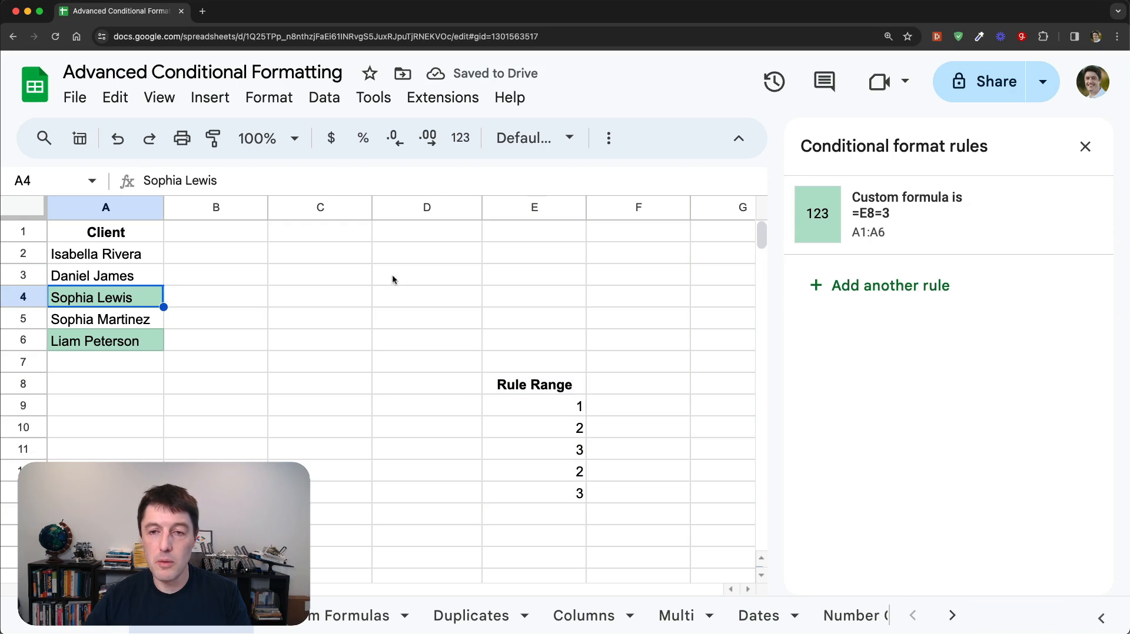
{"action": "left_click", "coordinate": [895, 231]}
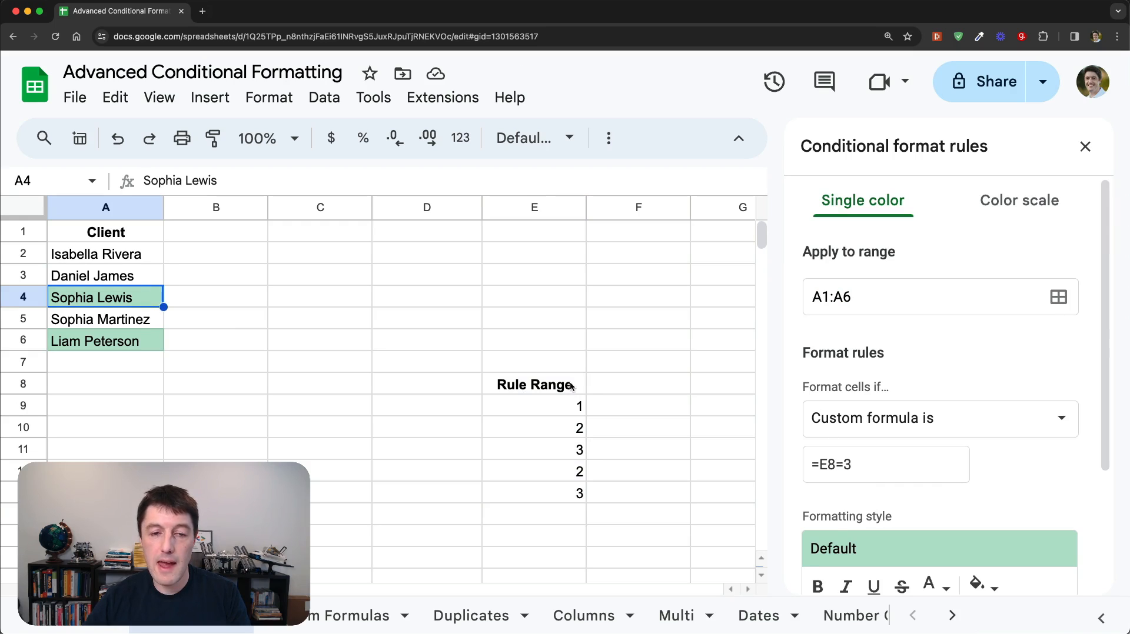
{"action": "left_click_drag", "start_coordinate": [526, 382], "coordinate": [519, 495]}
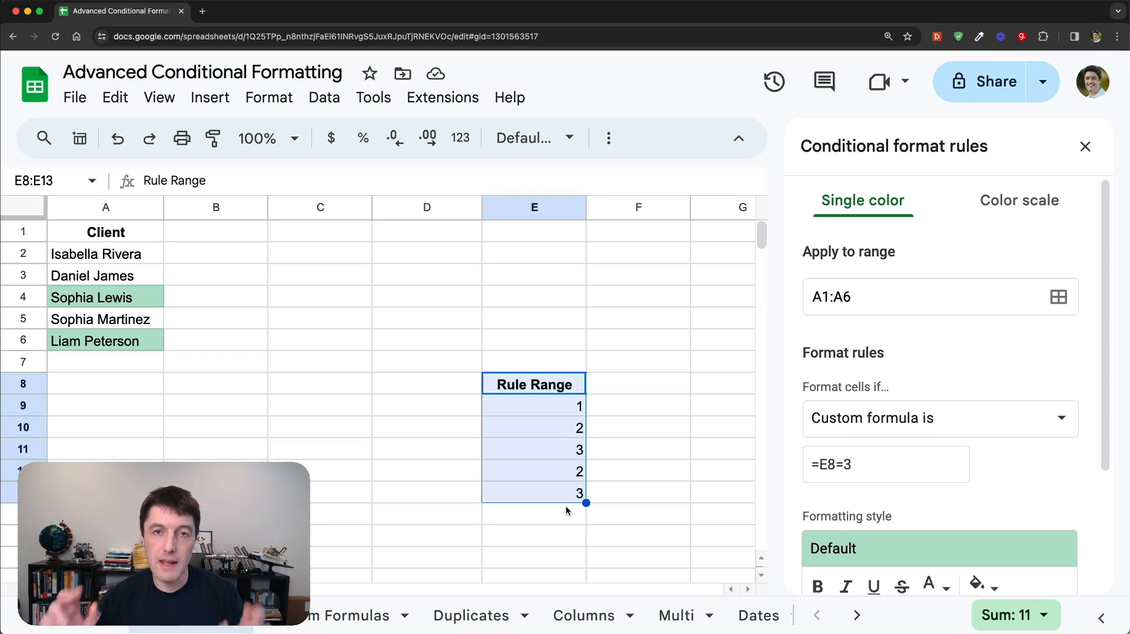
{"action": "left_click_drag", "start_coordinate": [120, 239], "coordinate": [123, 346]}
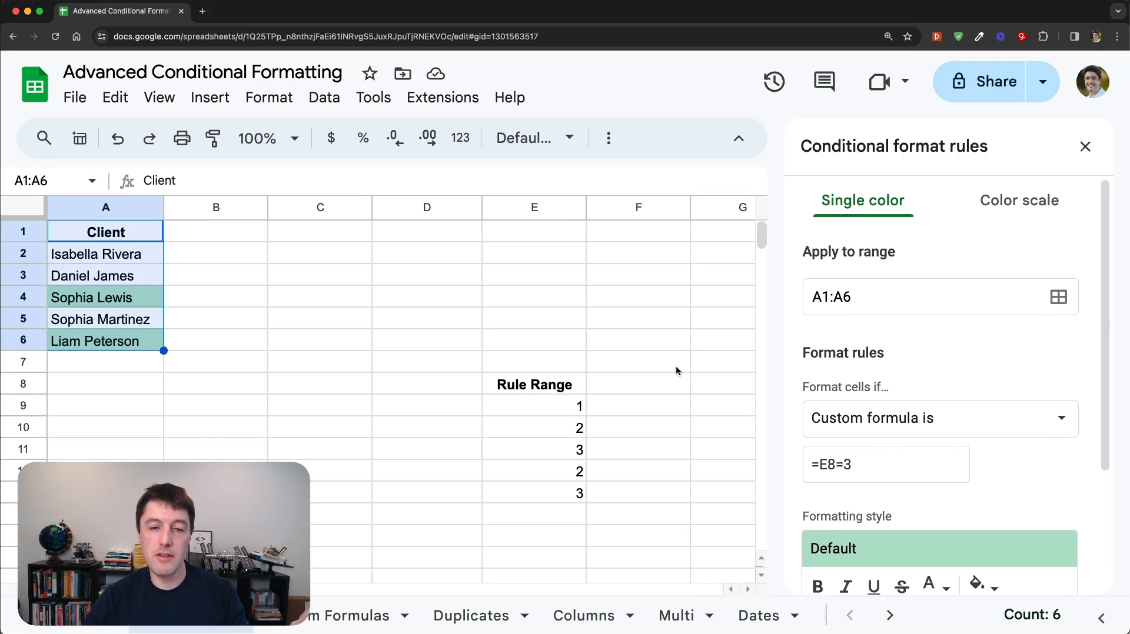
{"action": "left_click", "coordinate": [801, 464]}
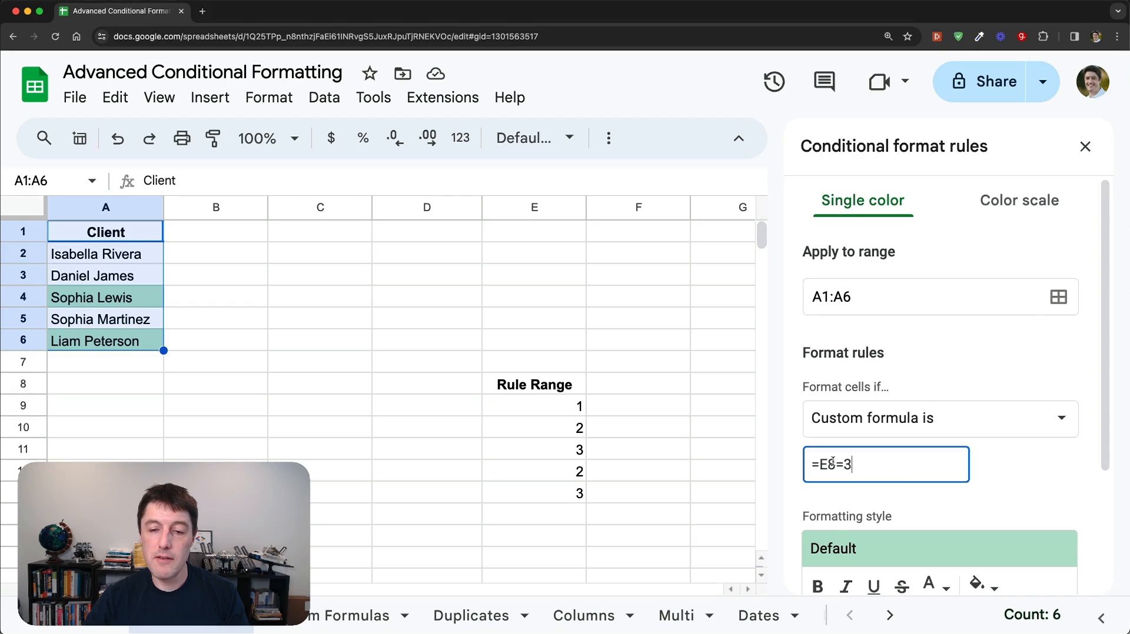
{"action": "key", "text": "ctrl+a"}
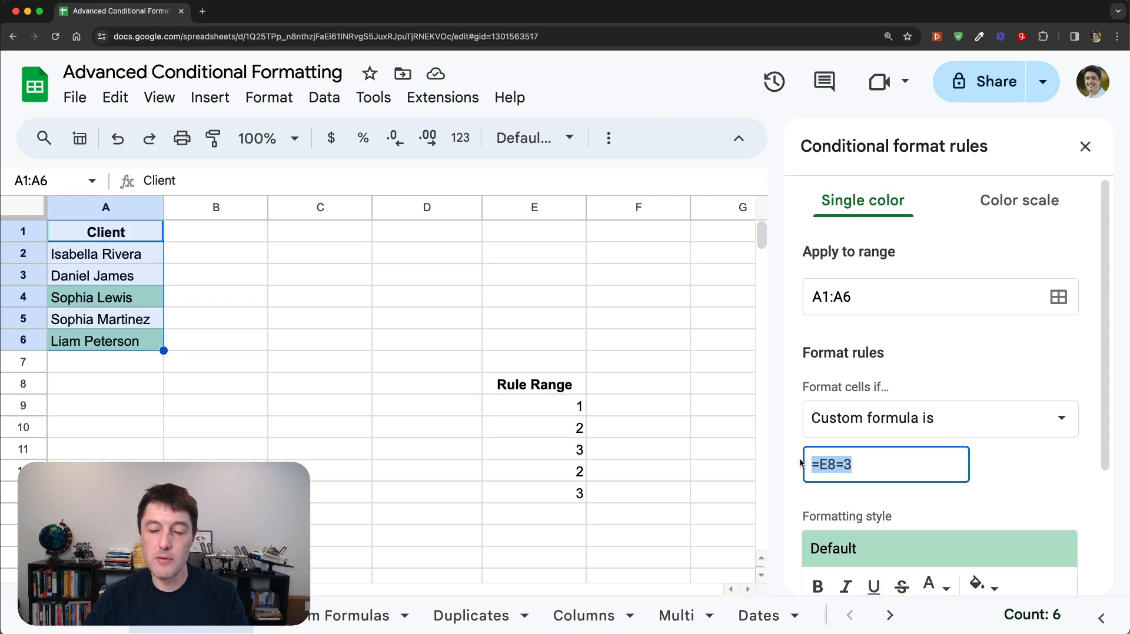
{"action": "left_click", "coordinate": [838, 464]}
{"action": "left_click_drag", "start_coordinate": [837, 464], "coordinate": [824, 463]}
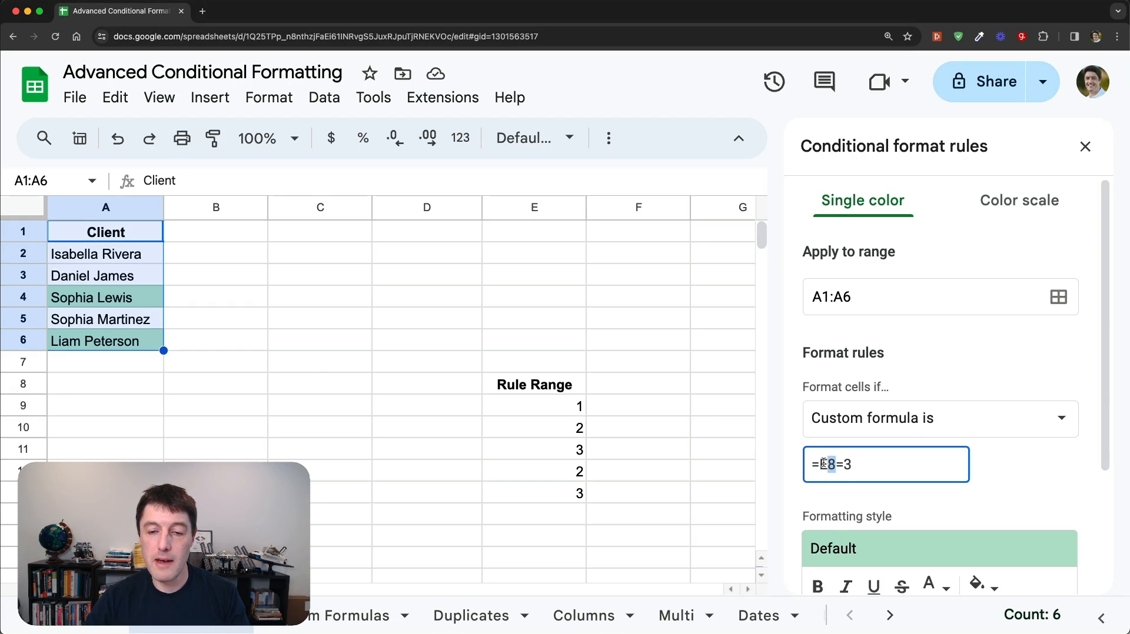
{"action": "type", "text": "1"}
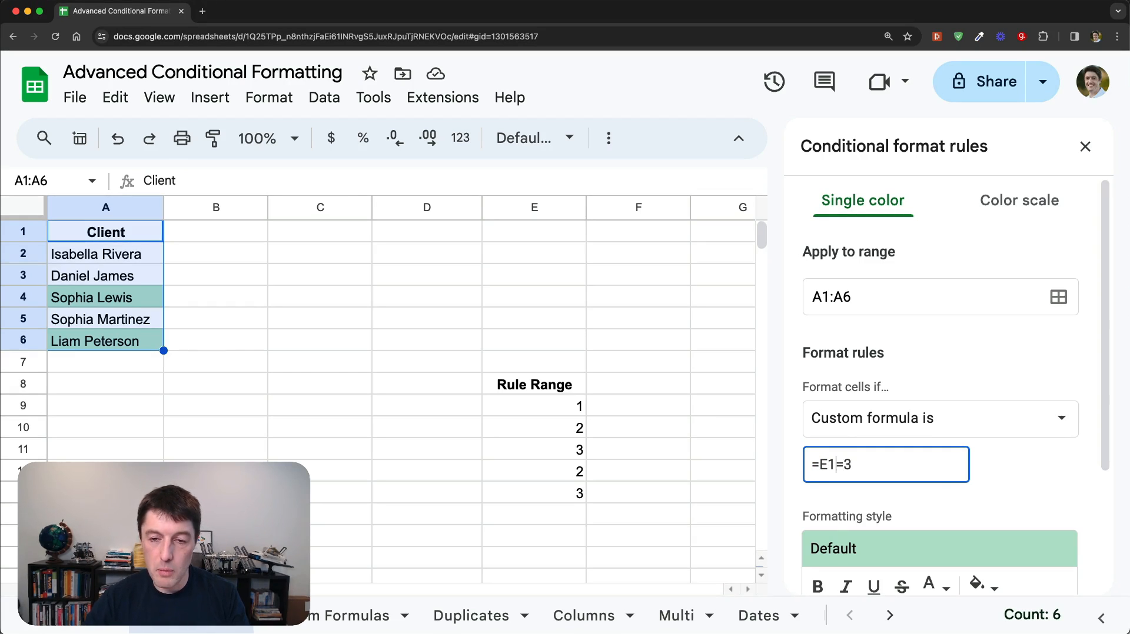
Enter 3 in cell E1 to test the =E1=3 rule on the Client column.
{"action": "scroll", "coordinate": [1026, 453], "scroll_direction": "down", "scroll_amount": 3}
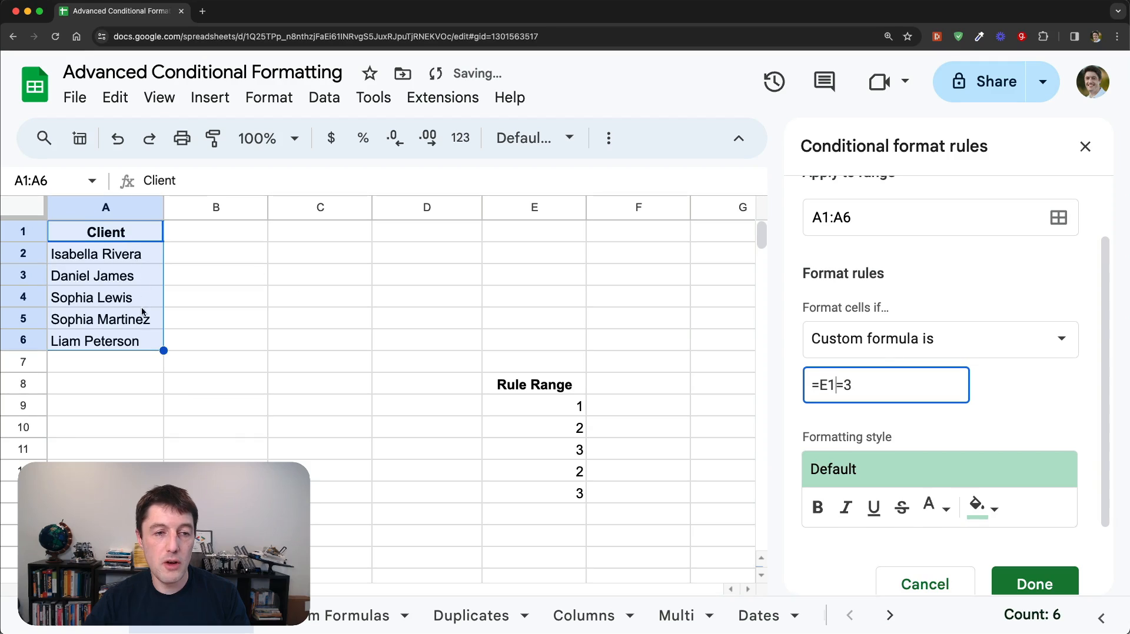
{"action": "left_click_drag", "start_coordinate": [528, 231], "coordinate": [541, 344]}
{"action": "left_click", "coordinate": [533, 229]}
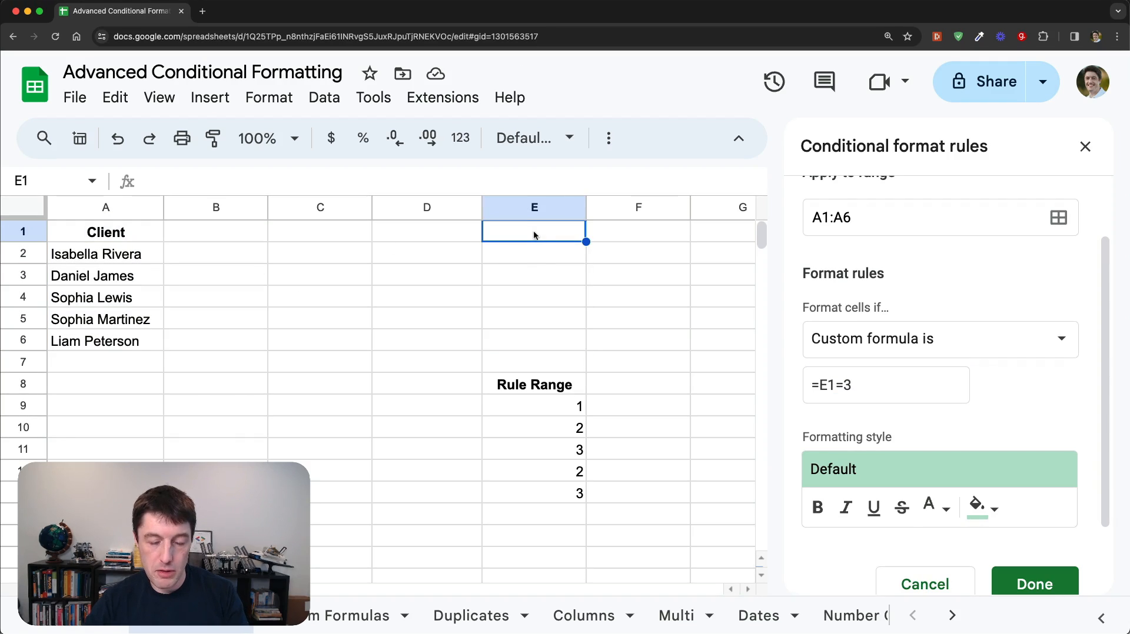
{"action": "type", "text": "3"}
{"action": "left_click", "coordinate": [528, 278]}
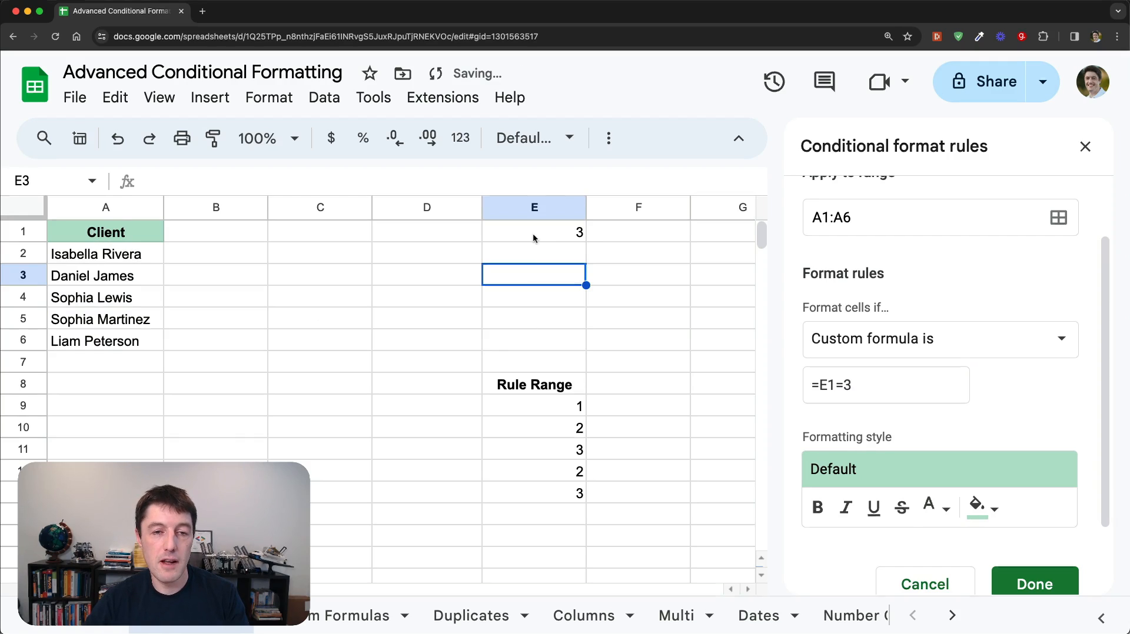
Compare the referenced cells E1:E6 with the Rule Range cells E8:E13 and close the rule editor.
{"action": "left_click", "coordinate": [532, 232]}
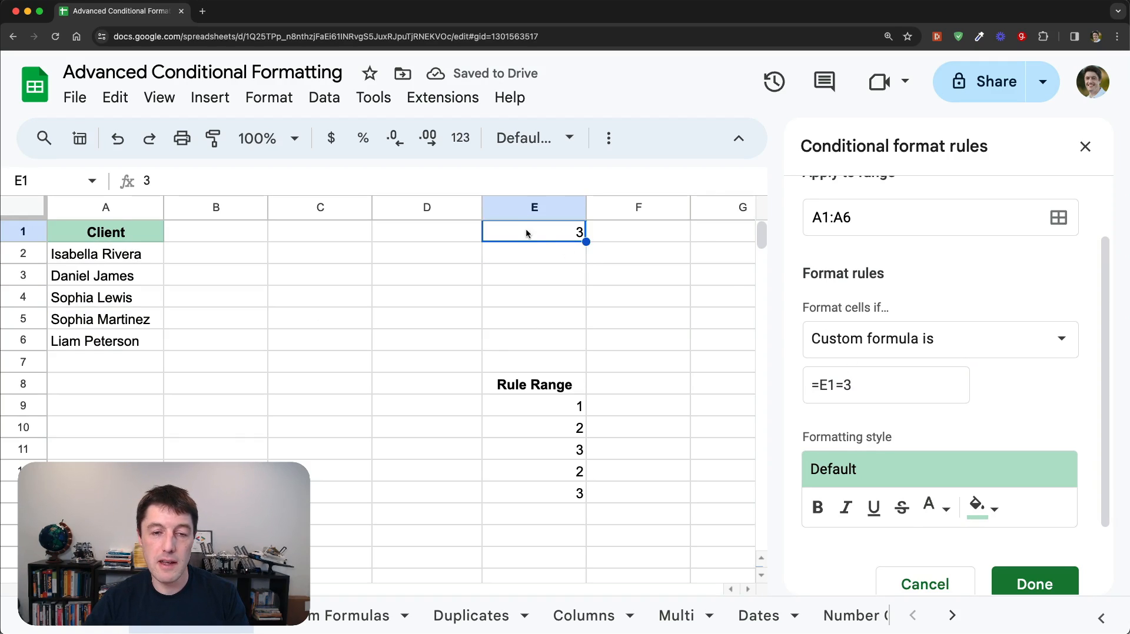
{"action": "left_click_drag", "start_coordinate": [525, 228], "coordinate": [528, 339]}
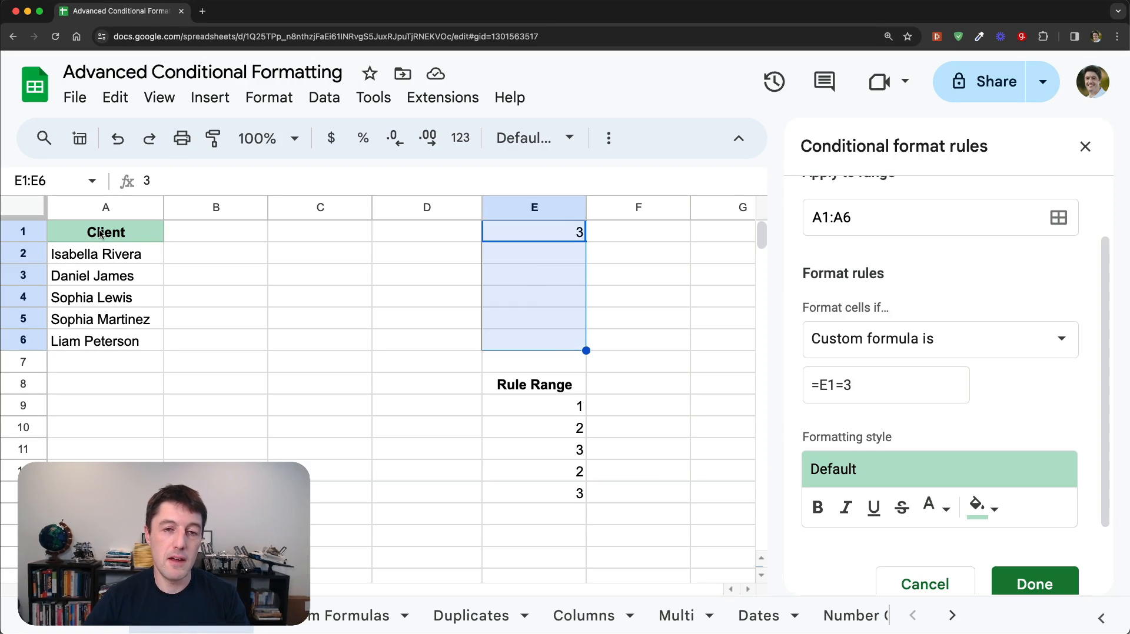
{"action": "left_click", "coordinate": [567, 331]}
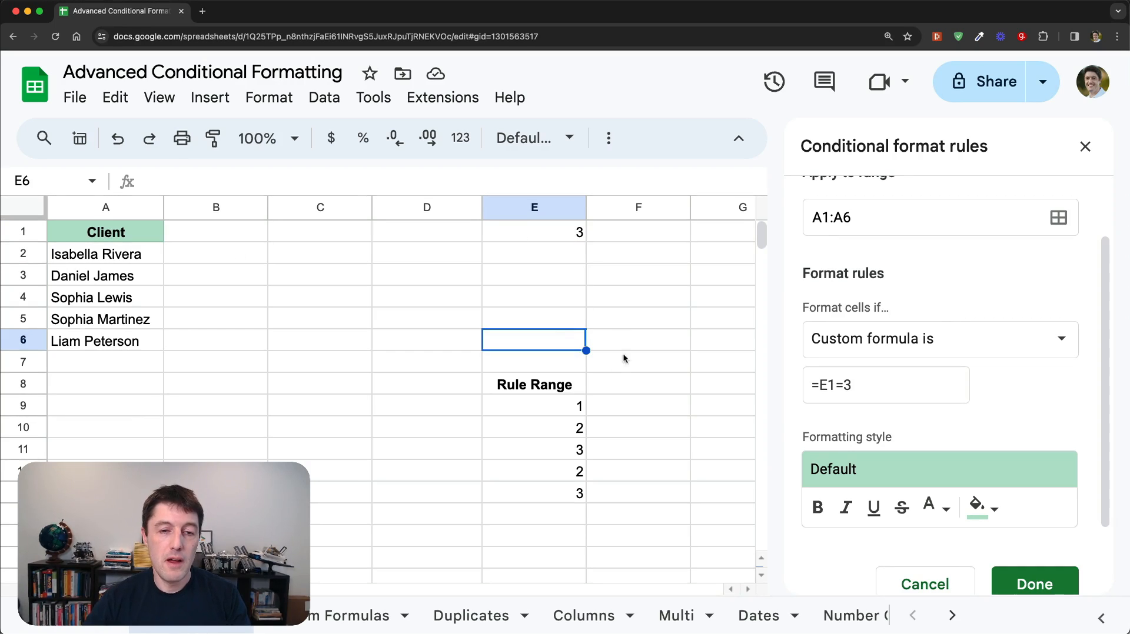
{"action": "left_click_drag", "start_coordinate": [545, 386], "coordinate": [552, 491]}
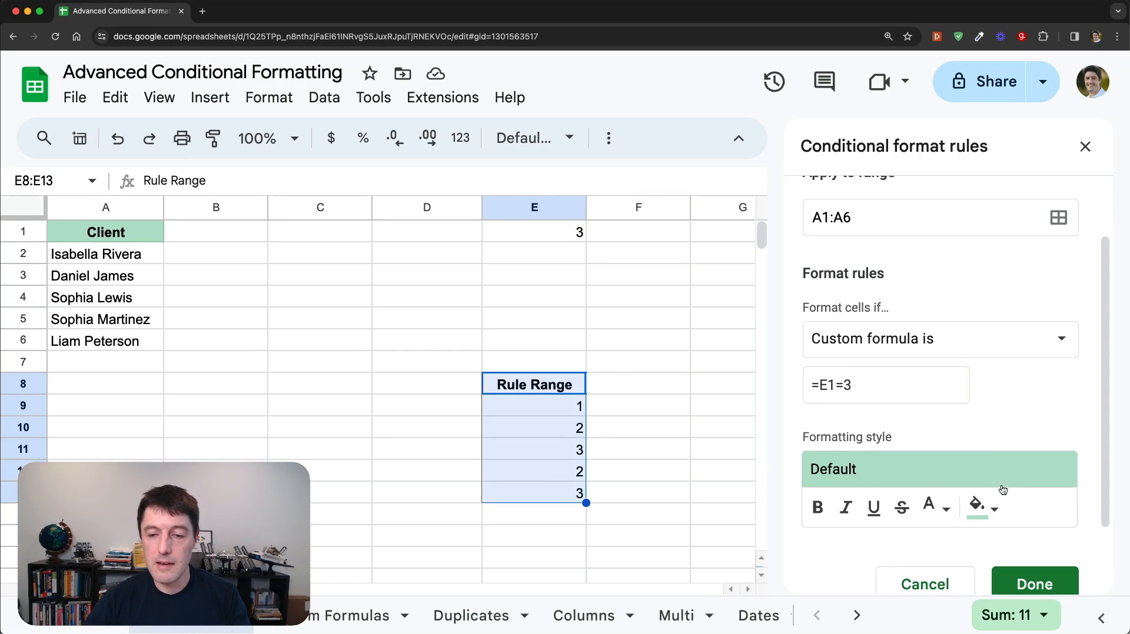
{"action": "scroll", "coordinate": [1002, 490], "scroll_direction": "down", "scroll_amount": 3}
{"action": "left_click", "coordinate": [950, 496]}
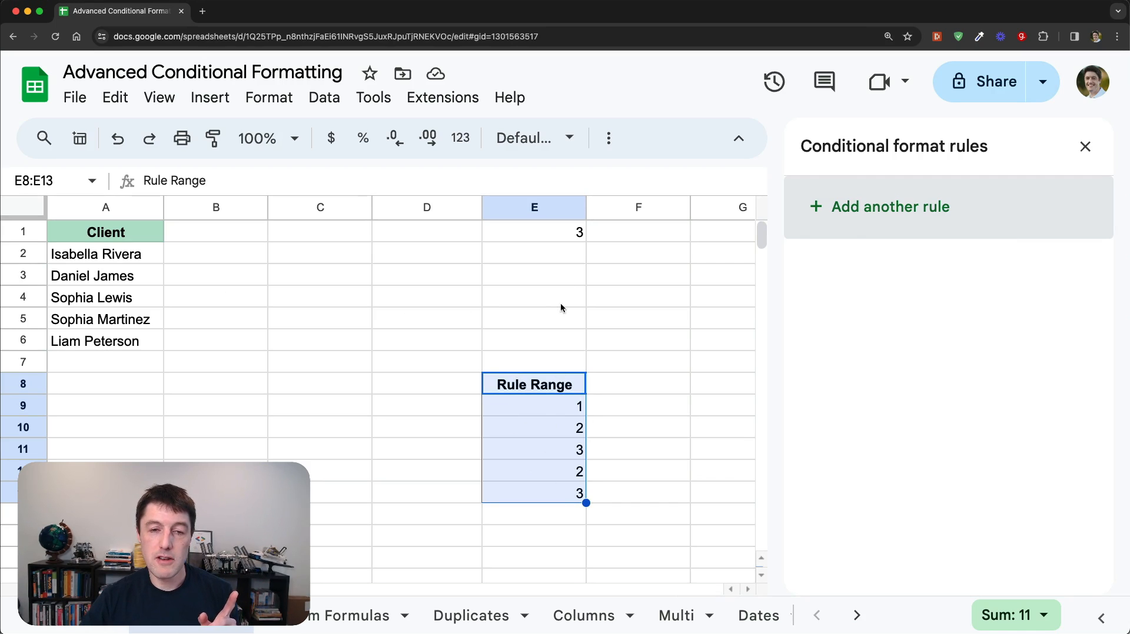
Remove the =E1=3 conditional formatting rule from the Client column A1:A6.
{"action": "left_click", "coordinate": [557, 234]}
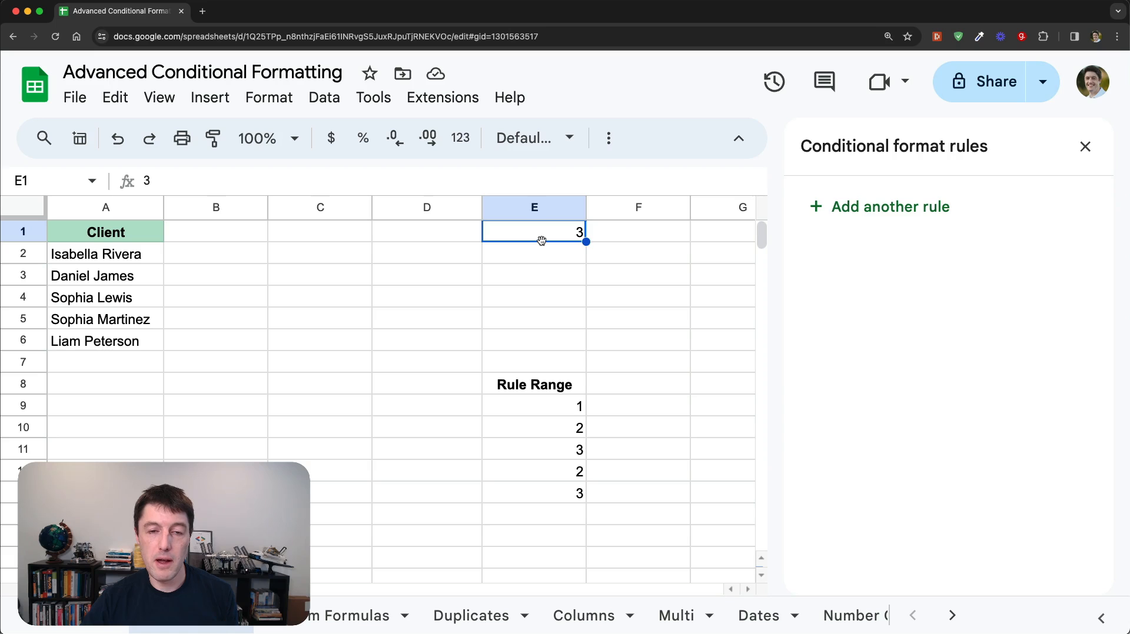
{"action": "left_click", "coordinate": [95, 234]}
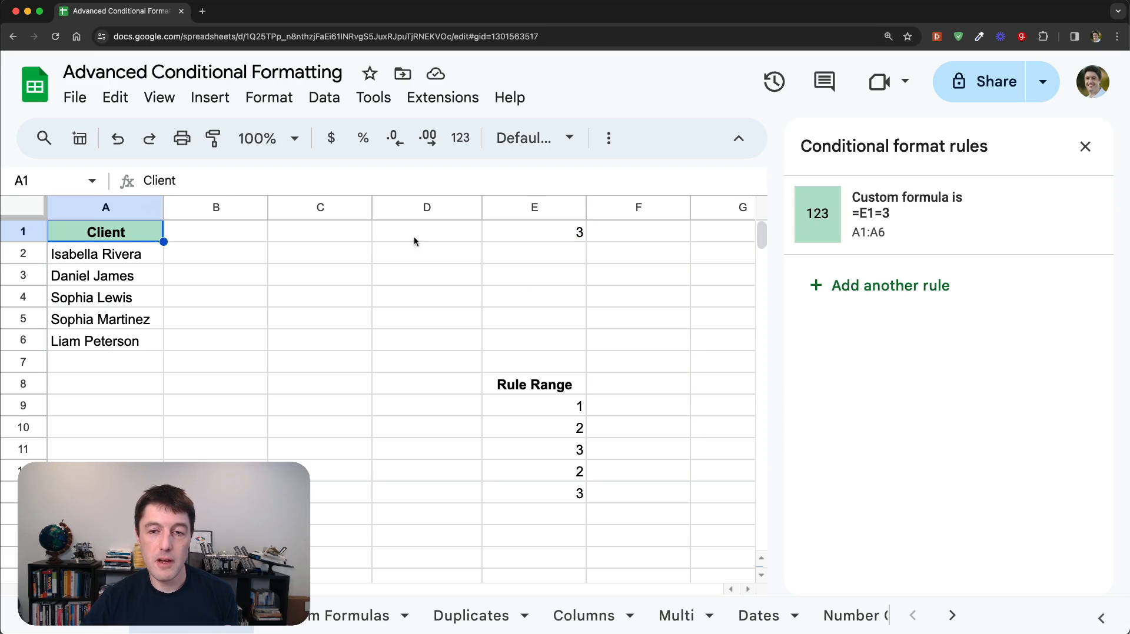
{"action": "left_click_drag", "start_coordinate": [153, 231], "coordinate": [150, 343]}
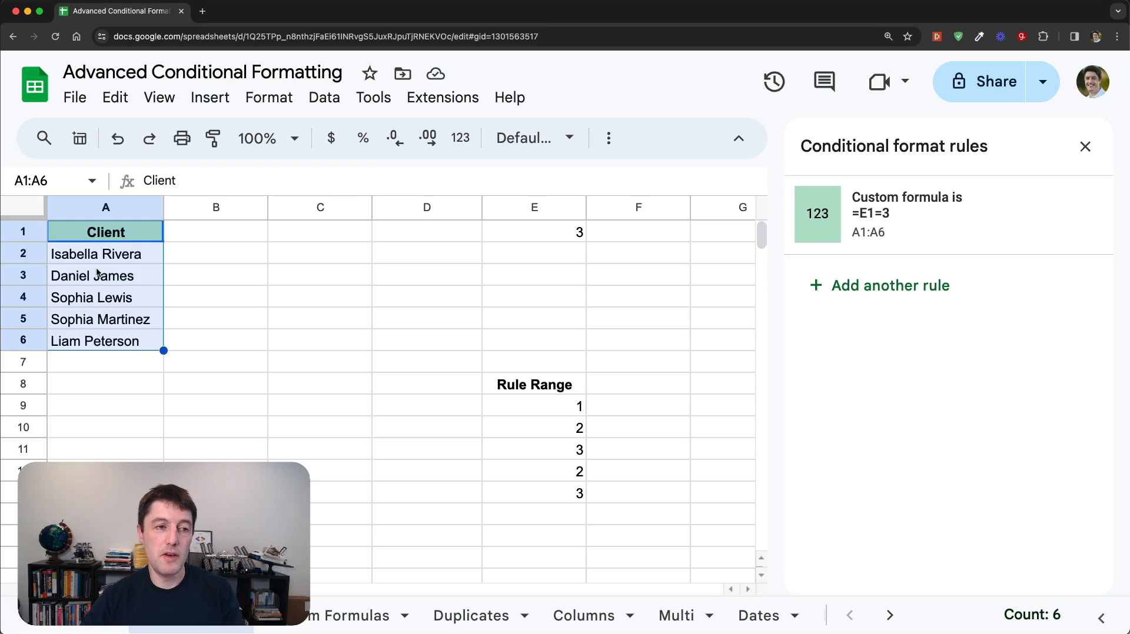
{"action": "left_click", "coordinate": [203, 275]}
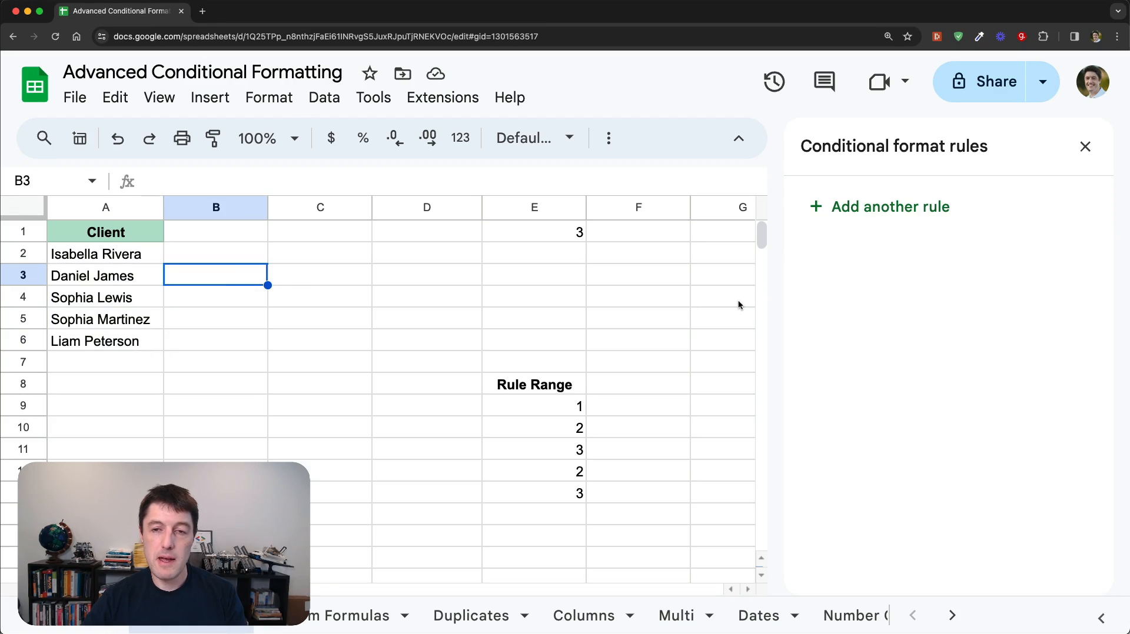
{"action": "left_click", "coordinate": [67, 260]}
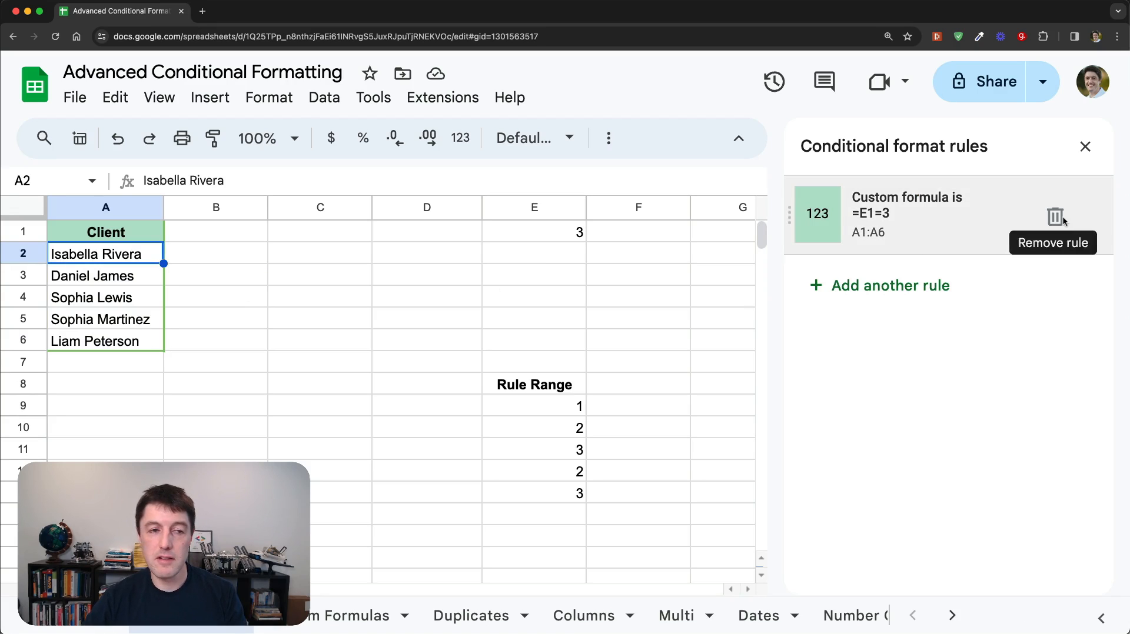
{"action": "left_click", "coordinate": [1063, 216]}
Move the Rule Range column from E8:E13 back to B1:B6 beside the Client column.
{"action": "left_click_drag", "start_coordinate": [565, 374], "coordinate": [567, 492]}
{"action": "key", "text": "ctrl+c"}
{"action": "left_click_drag", "start_coordinate": [421, 339], "coordinate": [208, 230]}
Add a conditional formatting rule for A1:B6 with its condition set to Custom formula is.
{"action": "left_click", "coordinate": [129, 234]}
{"action": "left_click", "coordinate": [260, 340], "text": "shift"}
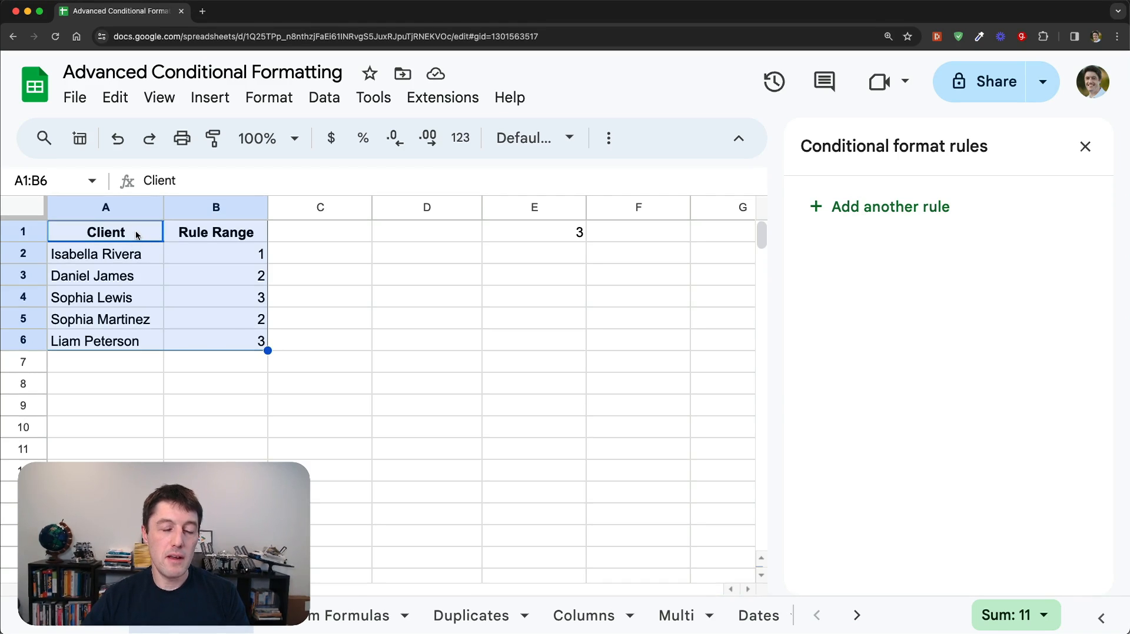
{"action": "left_click", "coordinate": [868, 214]}
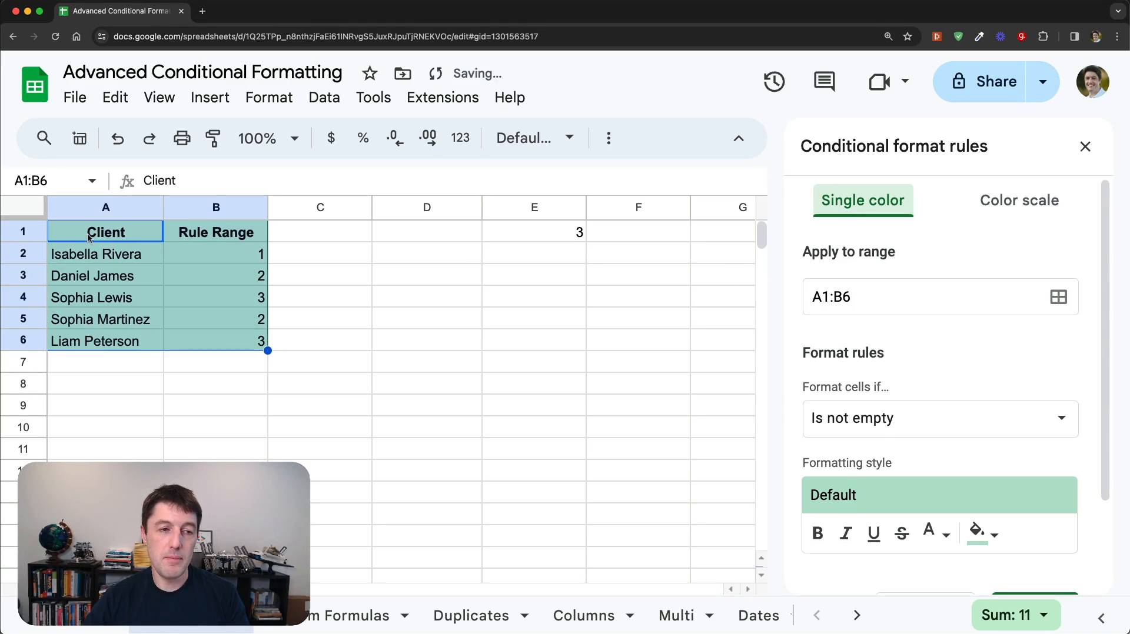
{"action": "left_click", "coordinate": [853, 423]}
{"action": "scroll", "coordinate": [865, 448], "scroll_direction": "down", "scroll_amount": 5}
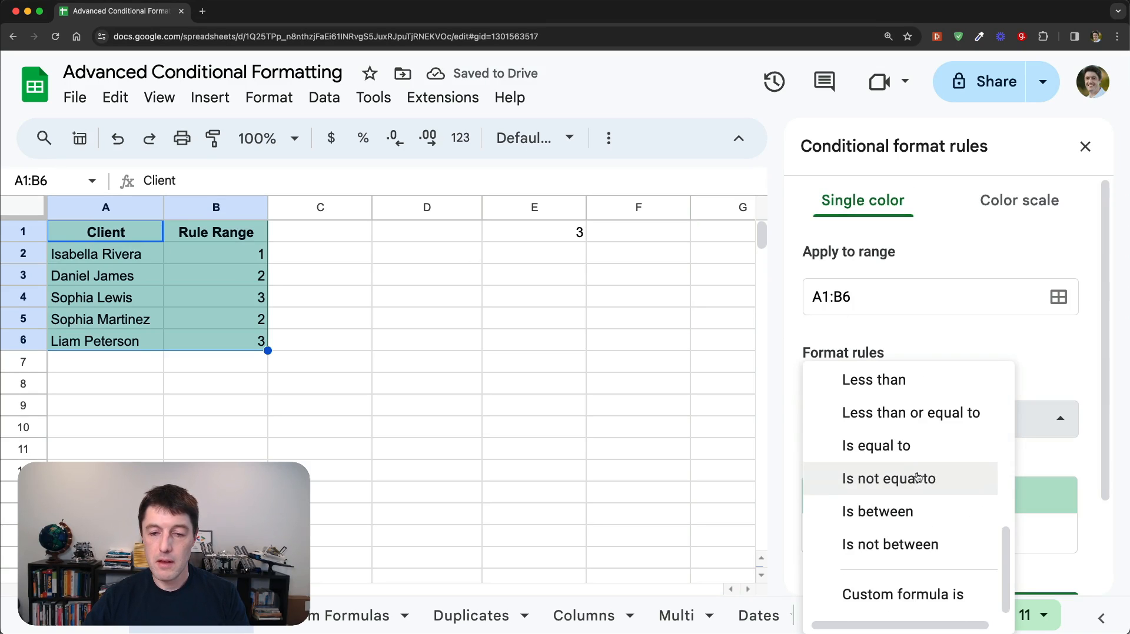
{"action": "left_click", "coordinate": [935, 590]}
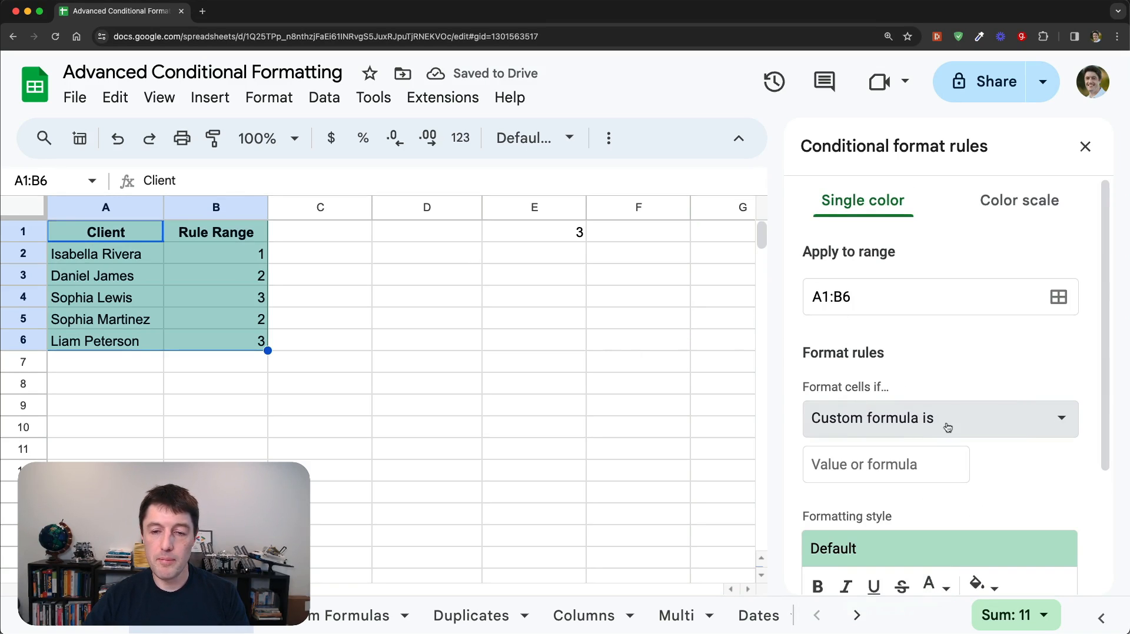
Enter =$B1=3 as the rule's custom formula, locking the reference to column B.
{"action": "scroll", "coordinate": [948, 426], "scroll_direction": "down", "scroll_amount": 3}
{"action": "left_click", "coordinate": [846, 302]}
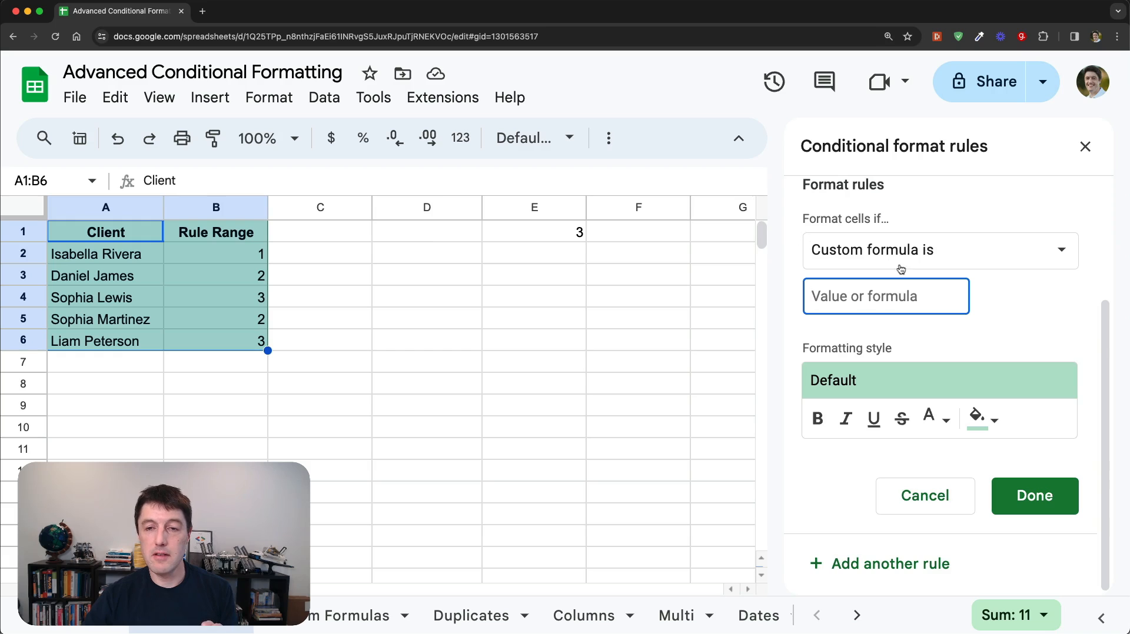
{"action": "scroll", "coordinate": [936, 257], "scroll_direction": "up", "scroll_amount": 3}
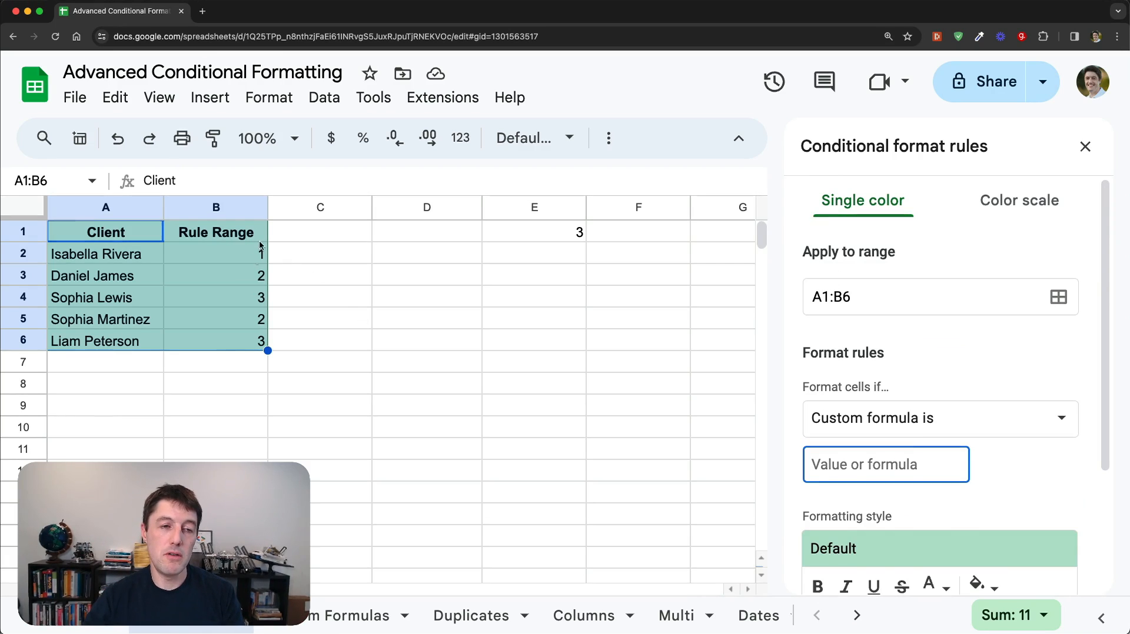
{"action": "scroll", "coordinate": [212, 288], "scroll_direction": "down", "scroll_amount": 2}
{"action": "scroll", "coordinate": [212, 289], "scroll_direction": "up", "scroll_amount": 2}
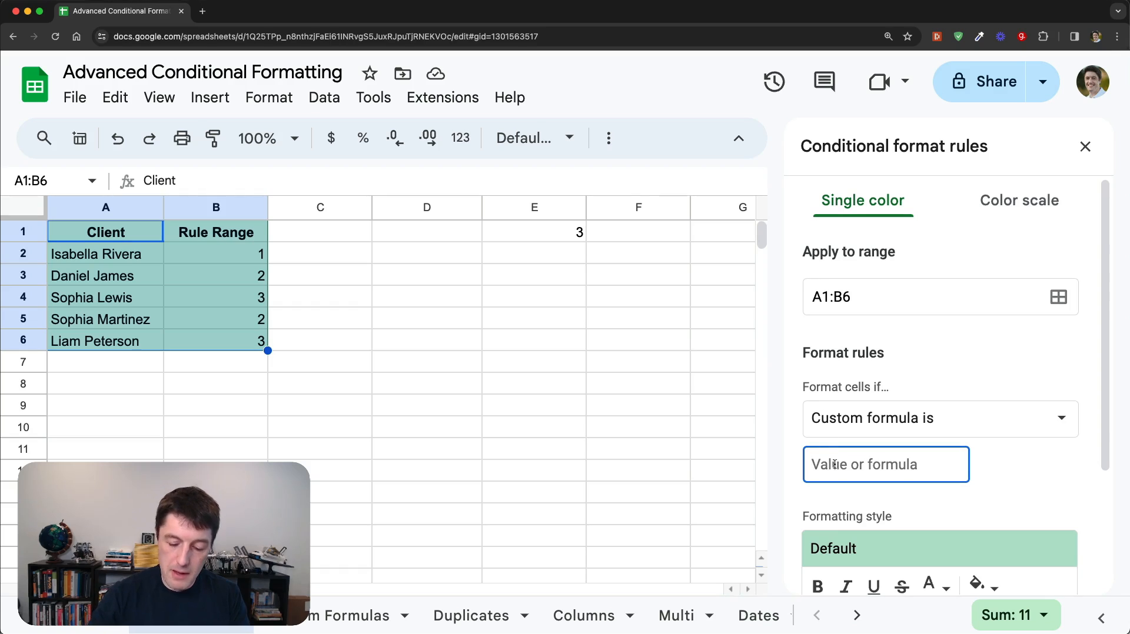
{"action": "type", "text": "="}
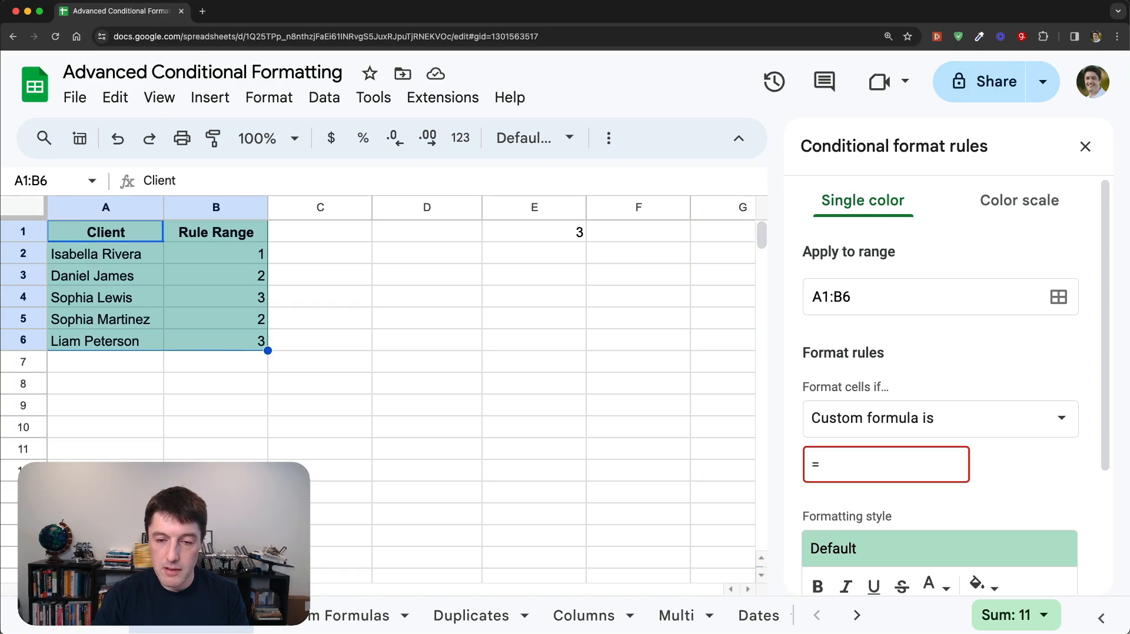
{"action": "type", "text": "$B1"}
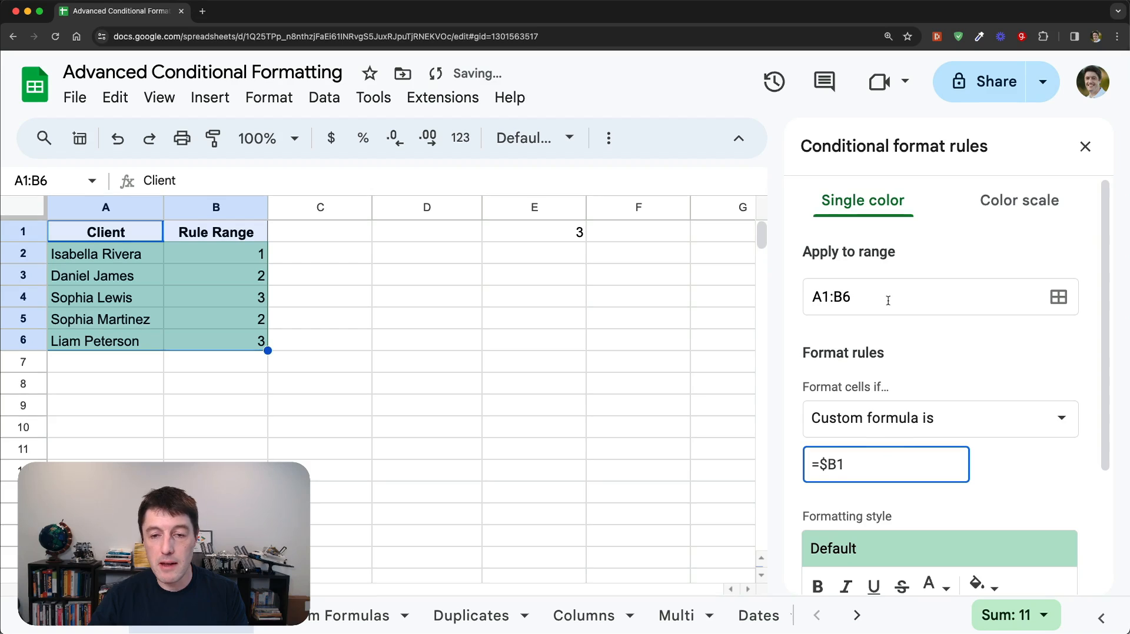
{"action": "type", "text": "="}
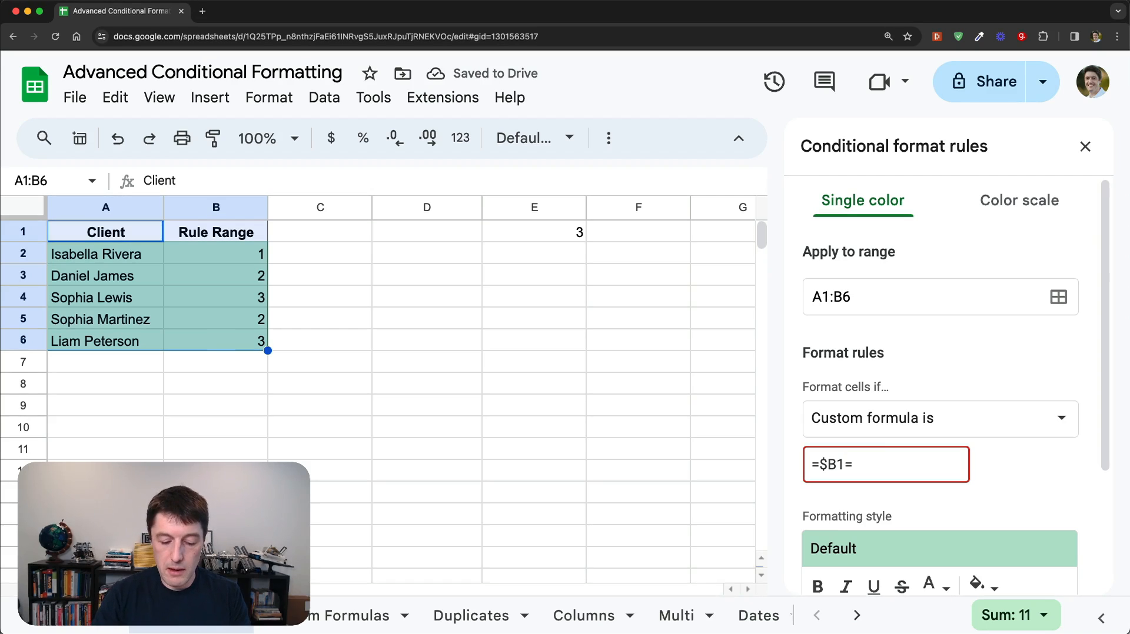
{"action": "type", "text": "3"}
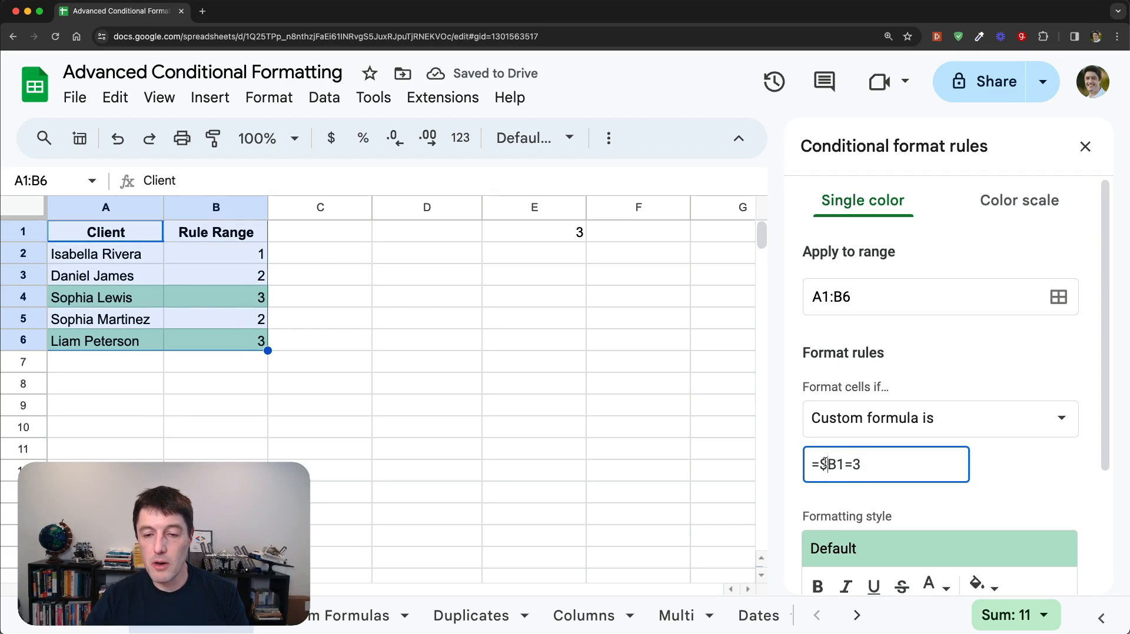
{"action": "left_click_drag", "start_coordinate": [837, 464], "coordinate": [821, 464]}
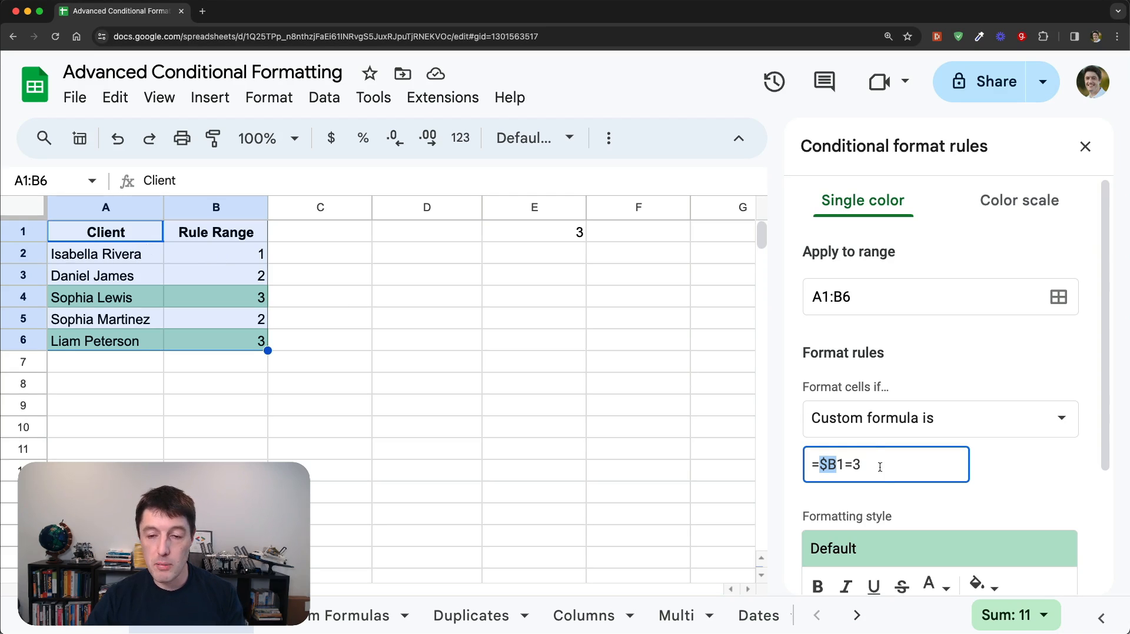
{"action": "left_click_drag", "start_coordinate": [835, 461], "coordinate": [844, 464]}
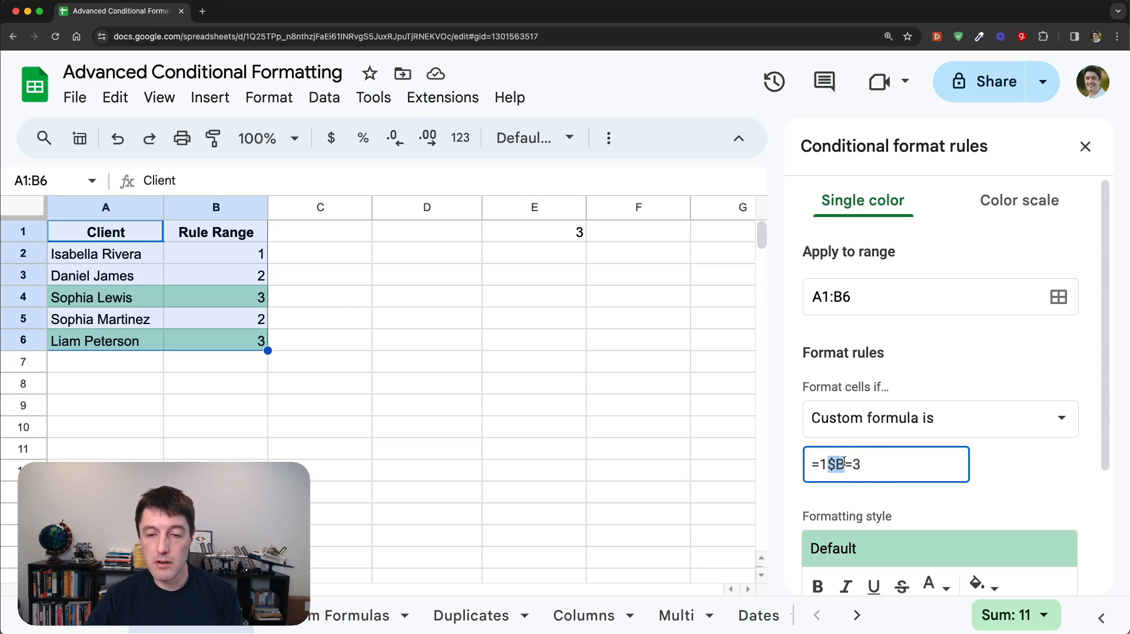
{"action": "key", "text": "super+z"}
Make the row reference absolute as well so that the custom formula reads =$B$1=3.
{"action": "left_click", "coordinate": [842, 465]}
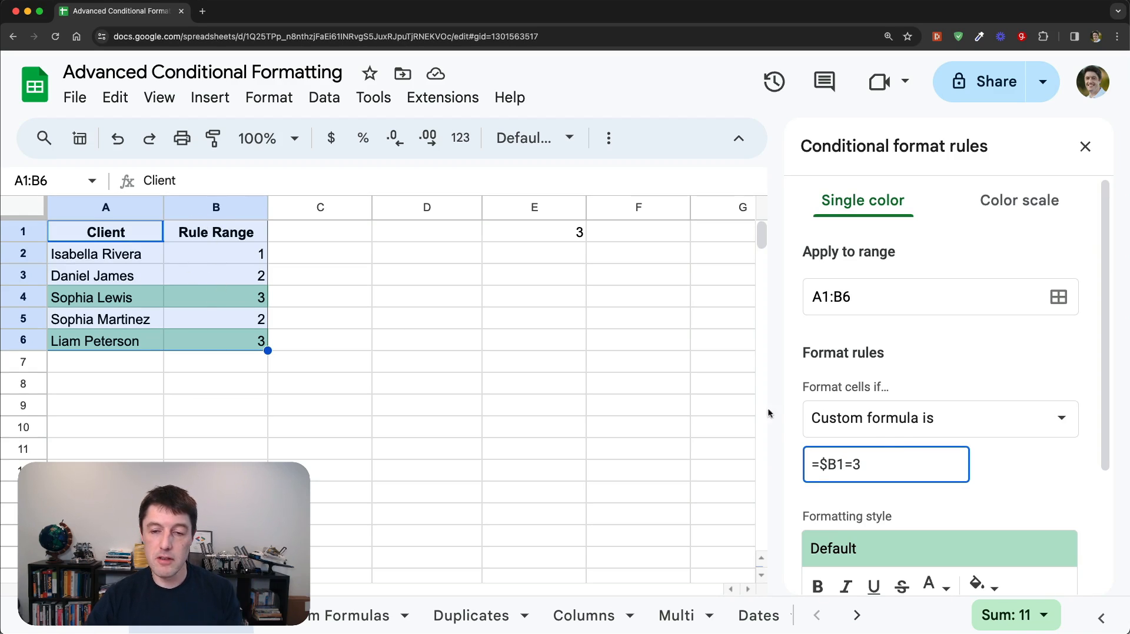
{"action": "scroll", "coordinate": [1013, 447], "scroll_direction": "down", "scroll_amount": 1}
{"action": "scroll", "coordinate": [1014, 447], "scroll_direction": "down", "scroll_amount": 3}
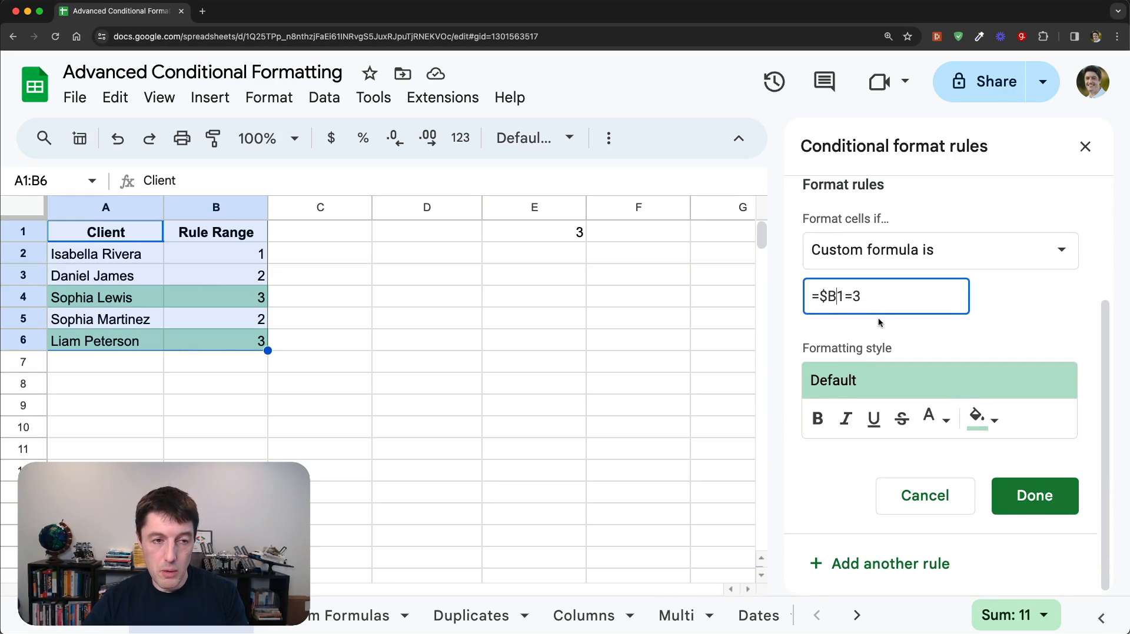
{"action": "type", "text": "$"}
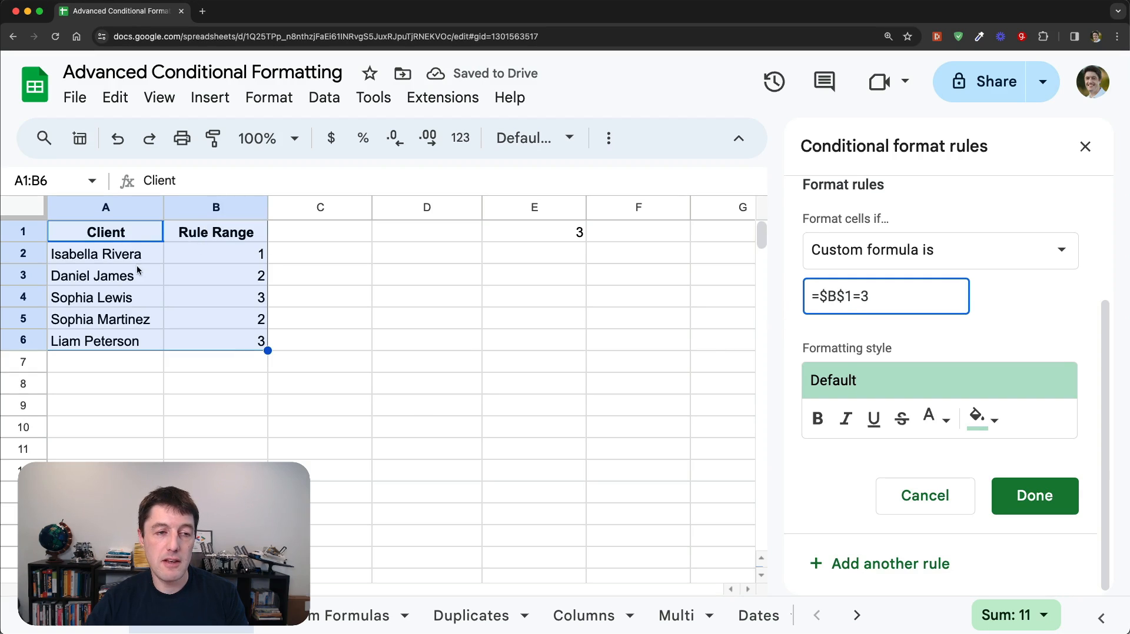
Replace the Rule Range header in B1 with 3 to test the absolute reference across the table.
{"action": "left_click", "coordinate": [221, 233]}
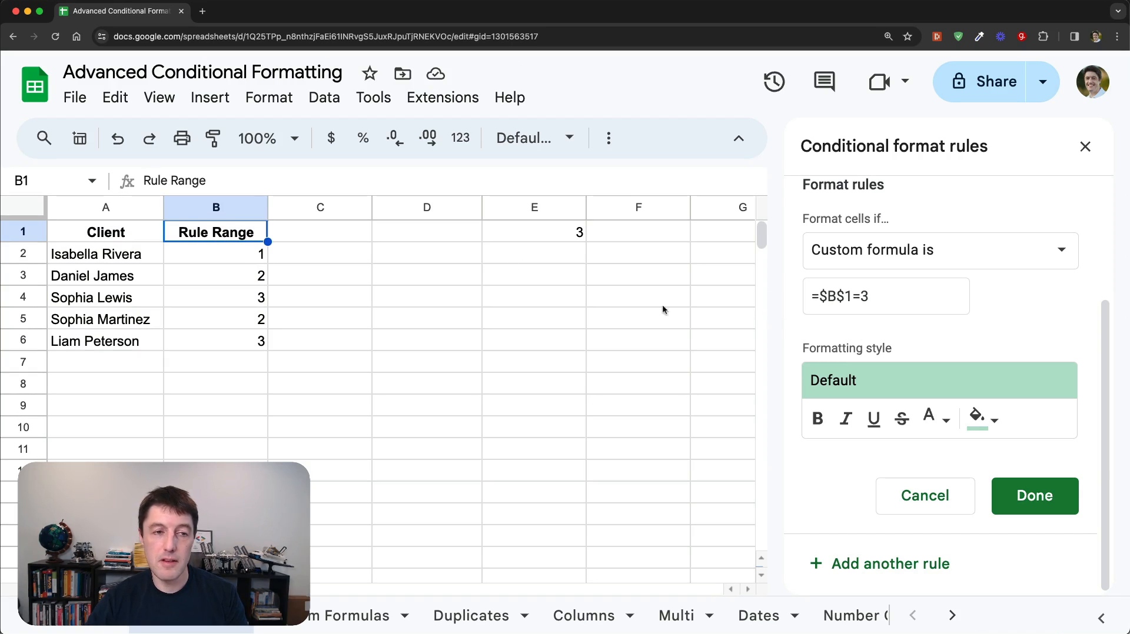
{"action": "type", "text": "3"}
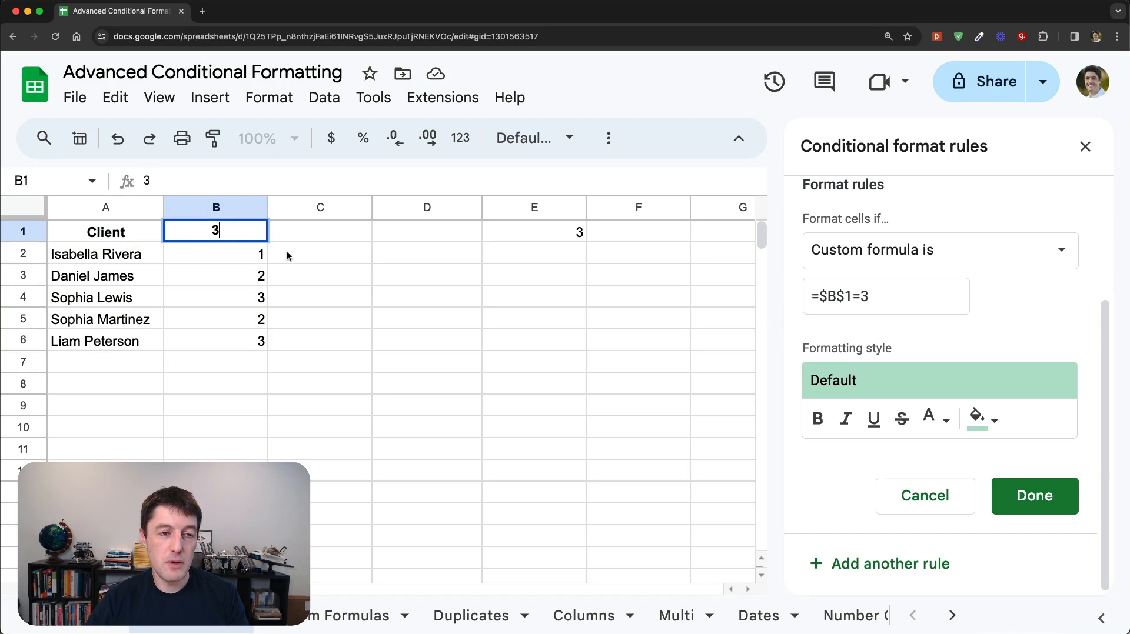
{"action": "left_click", "coordinate": [288, 253]}
{"action": "left_click_drag", "start_coordinate": [127, 234], "coordinate": [329, 341]}
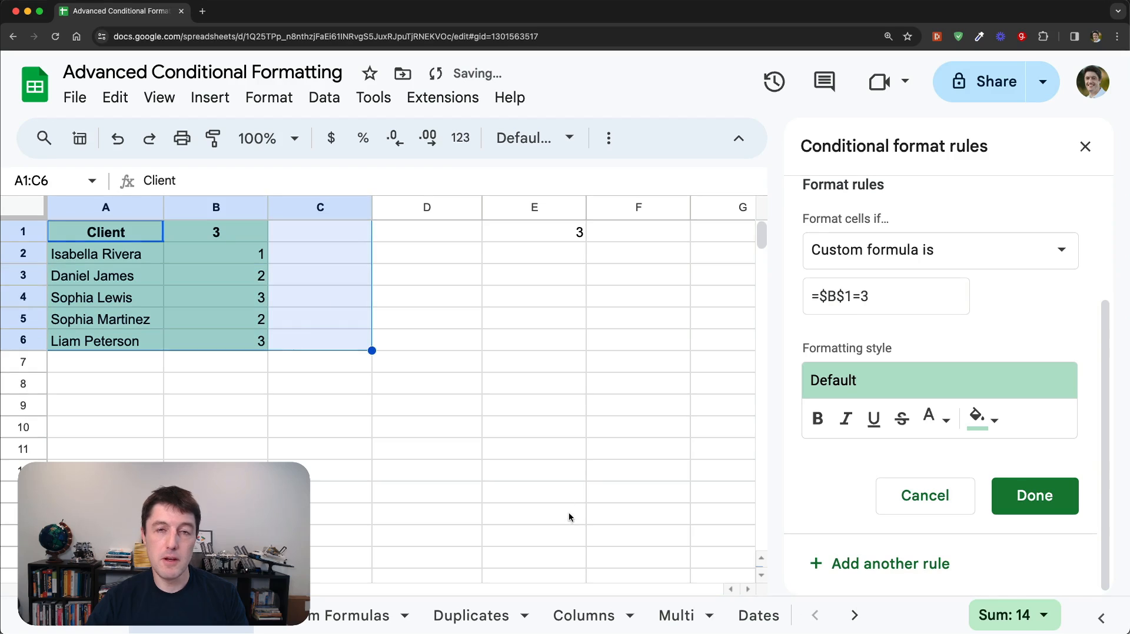
Undo the change to the header cell B1.
{"action": "double_click", "coordinate": [849, 295]}
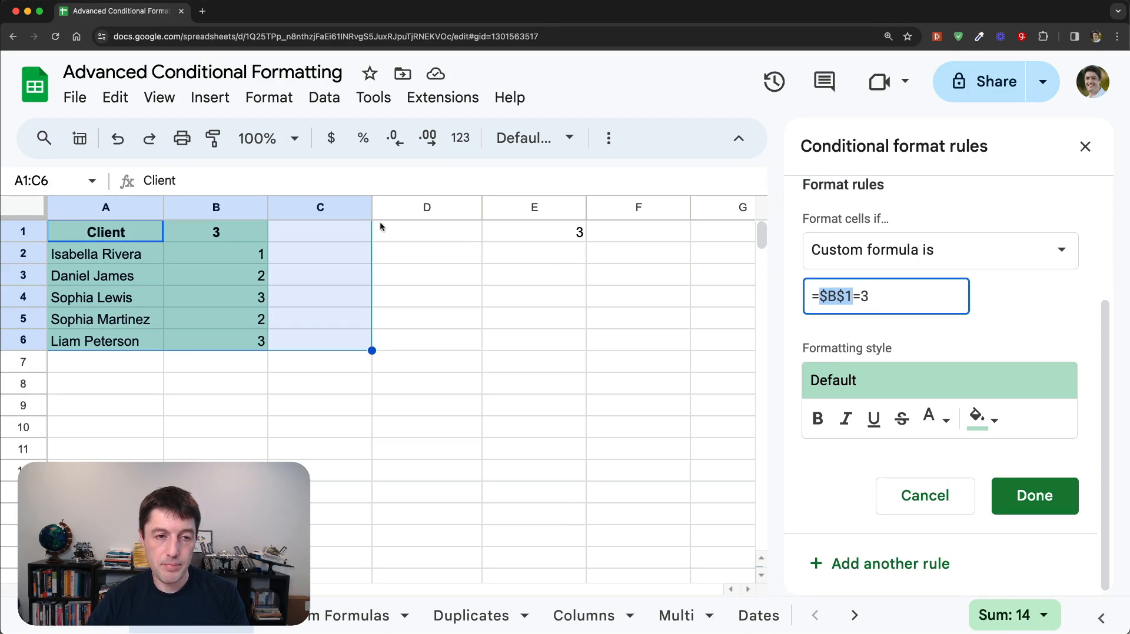
{"action": "left_click", "coordinate": [264, 233]}
{"action": "key", "text": "super+z"}
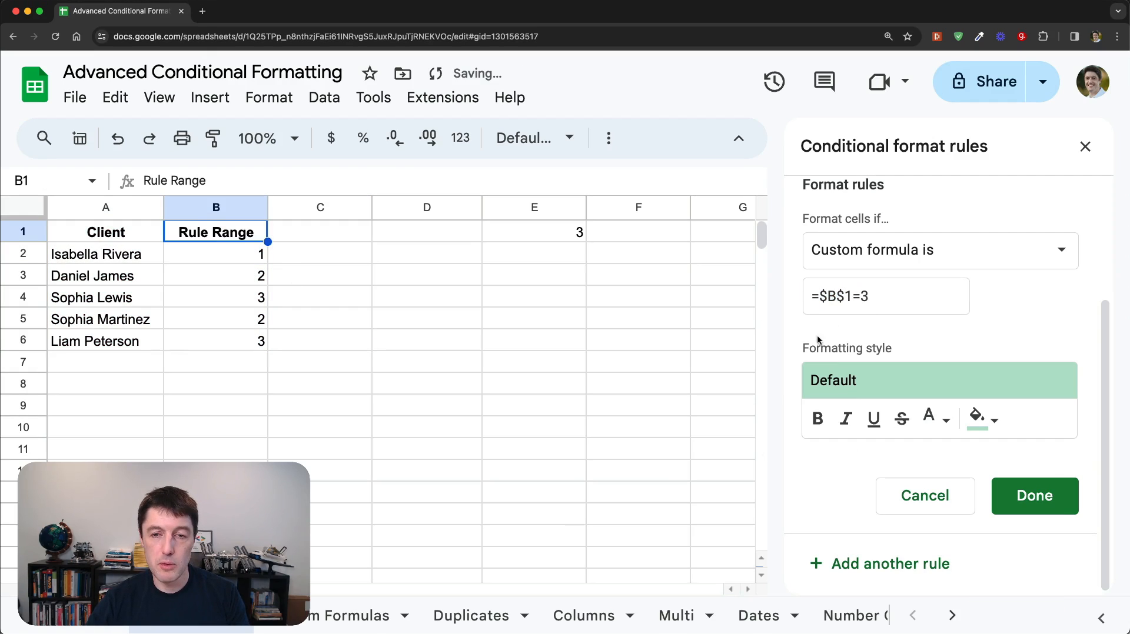
Remove the absolute row reference so the custom formula reads =$B1=3 for A1:B6, and save the rule.
{"action": "left_click", "coordinate": [869, 301]}
{"action": "left_click", "coordinate": [845, 297]}
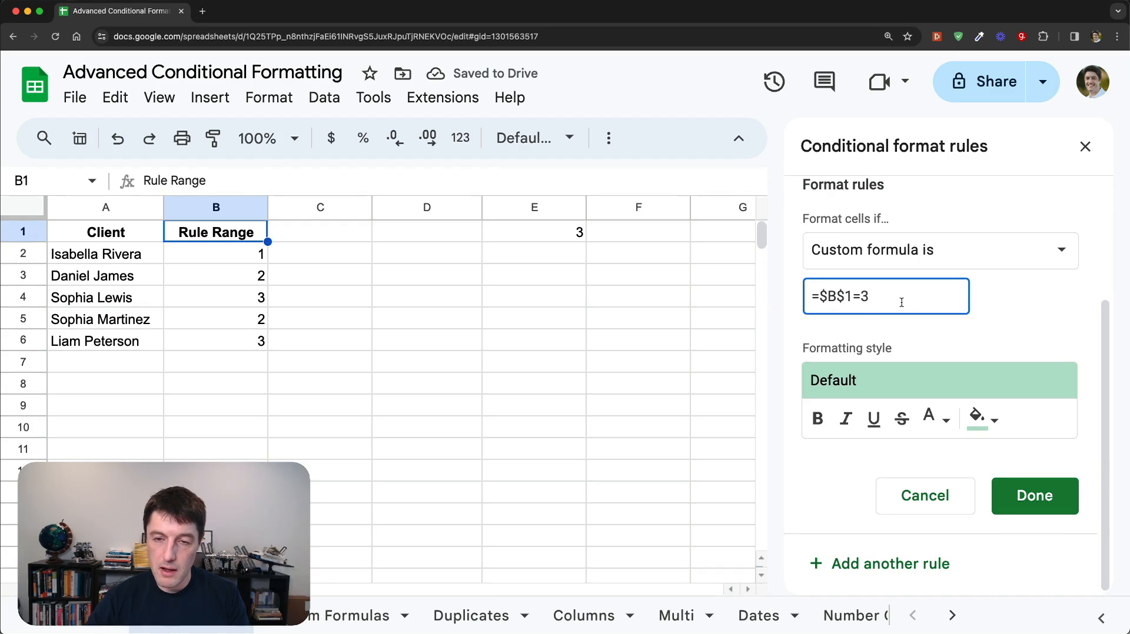
{"action": "key", "text": "BackSpace"}
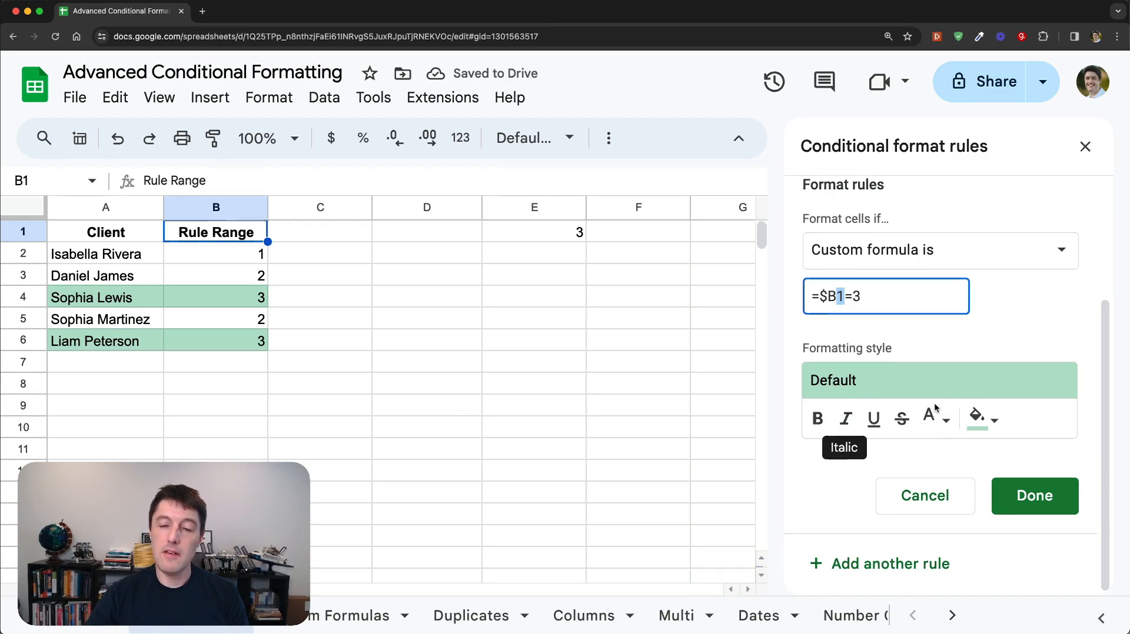
{"action": "scroll", "coordinate": [936, 408], "scroll_direction": "up", "scroll_amount": 3}
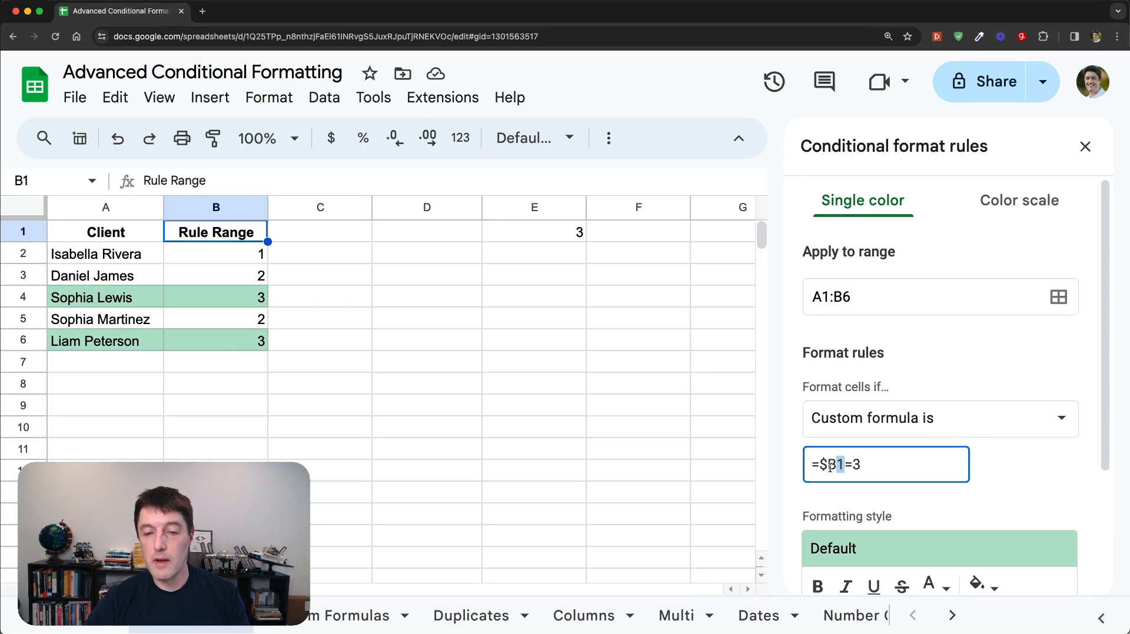
{"action": "left_click_drag", "start_coordinate": [820, 464], "coordinate": [832, 464]}
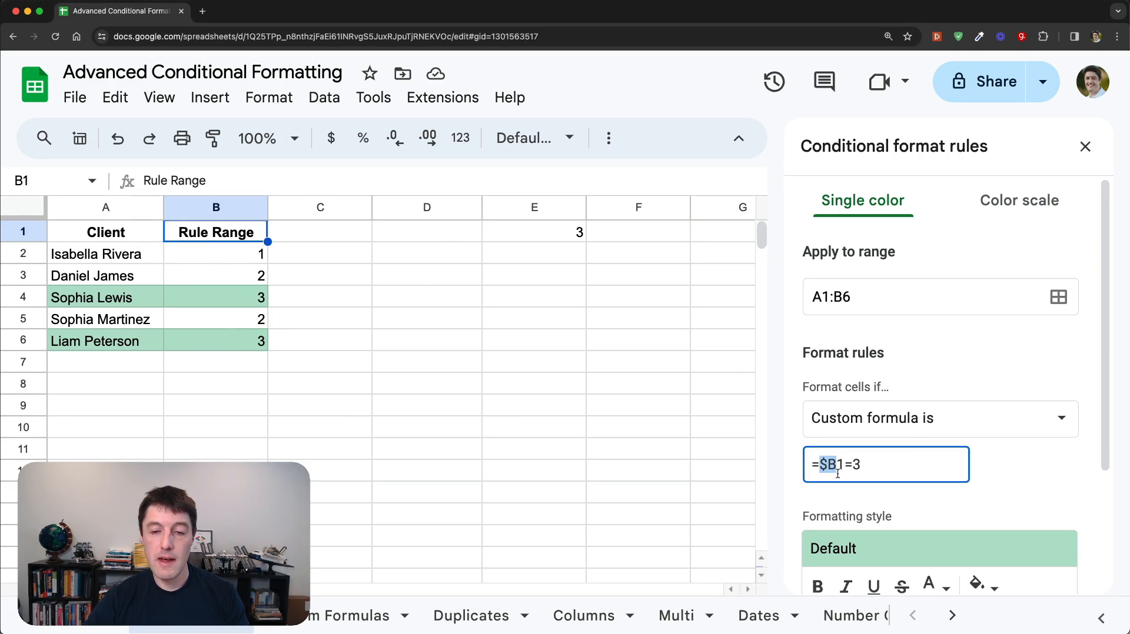
{"action": "left_click_drag", "start_coordinate": [819, 466], "coordinate": [837, 466]}
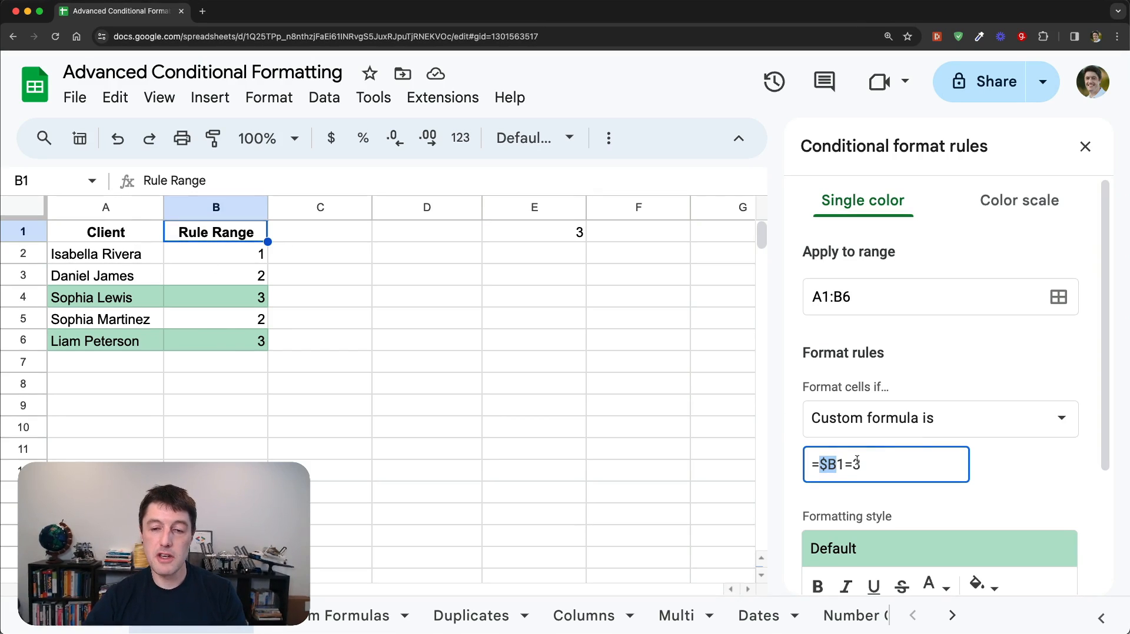
{"action": "scroll", "coordinate": [847, 441], "scroll_direction": "down", "scroll_amount": 3}
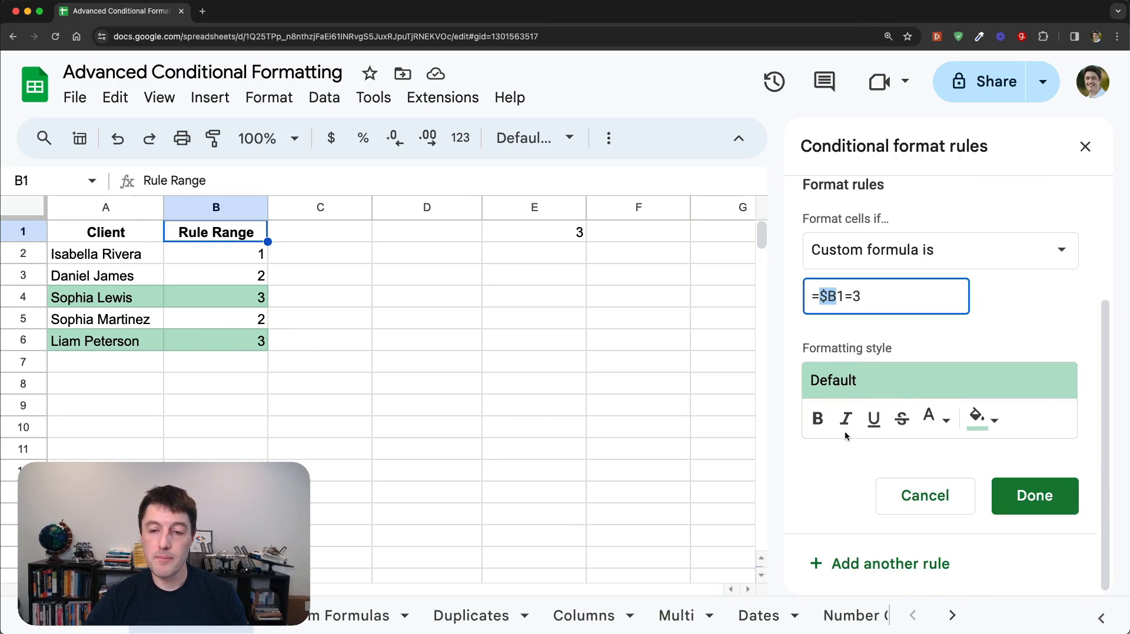
{"action": "left_click", "coordinate": [1045, 508]}
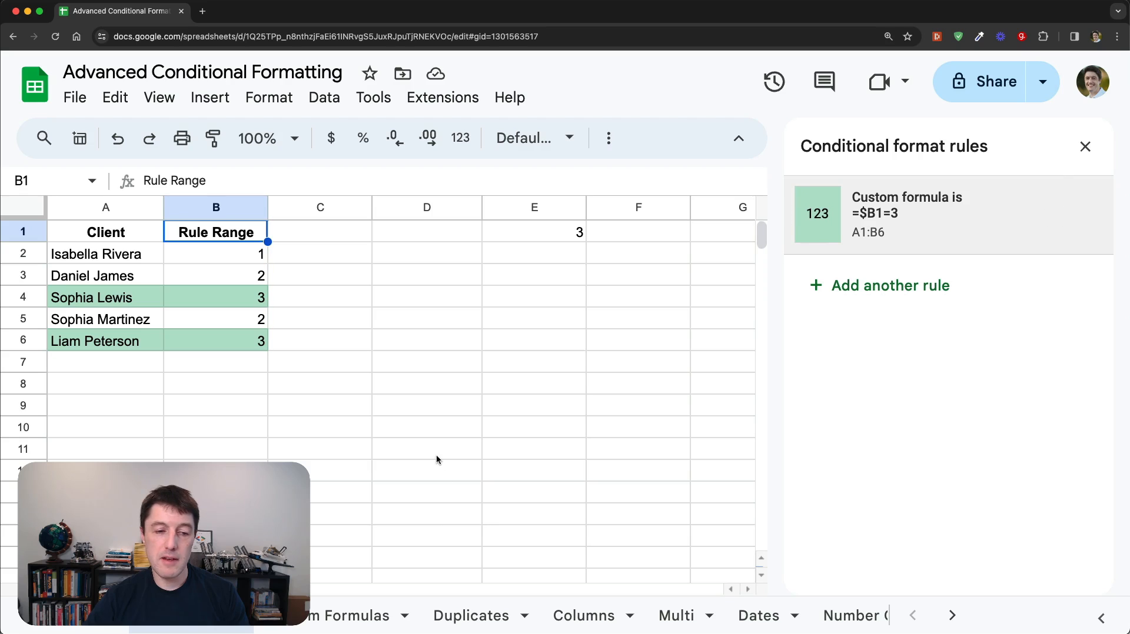
Switch to the formulas sheet with the property listings and select the whole table A1:G16.
{"action": "left_click", "coordinate": [334, 622]}
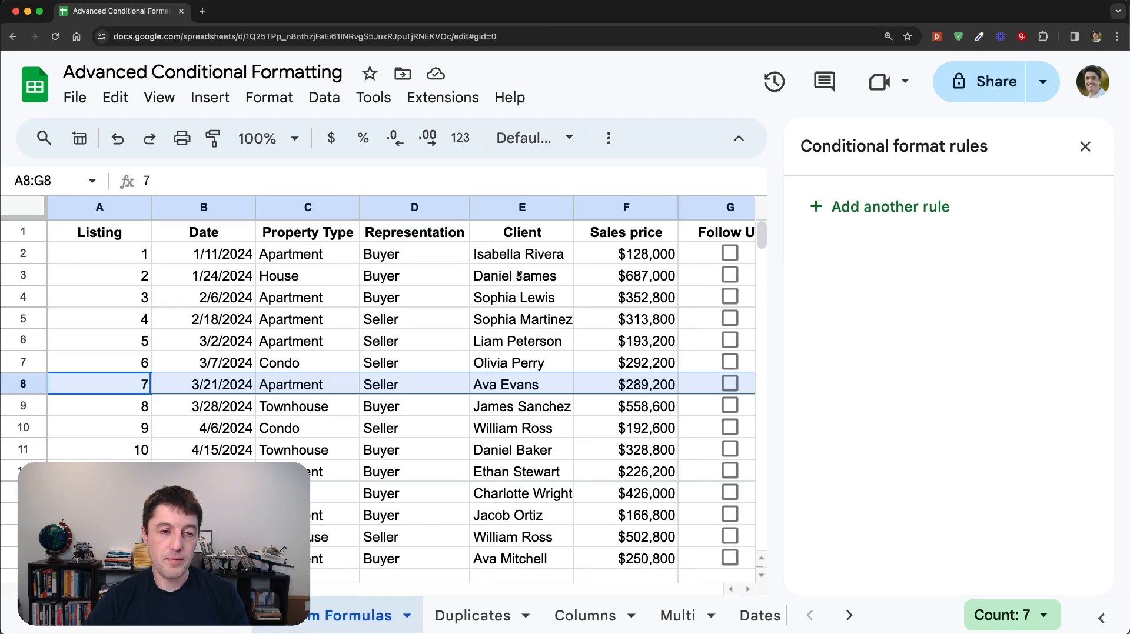
{"action": "left_click", "coordinate": [190, 297]}
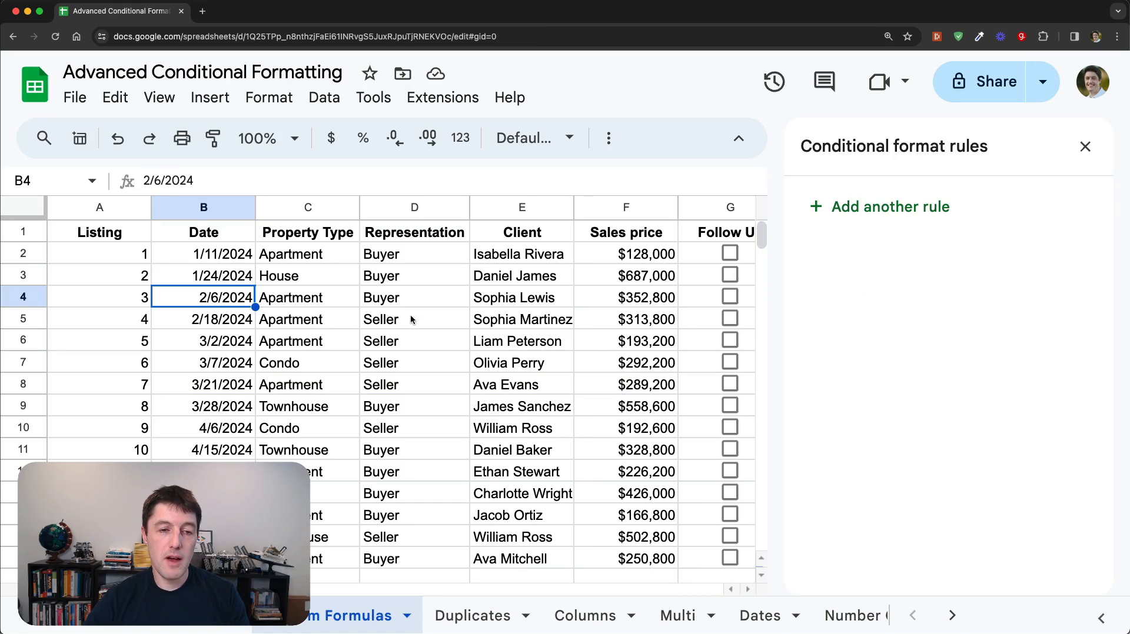
{"action": "left_click_drag", "start_coordinate": [411, 320], "coordinate": [412, 364]}
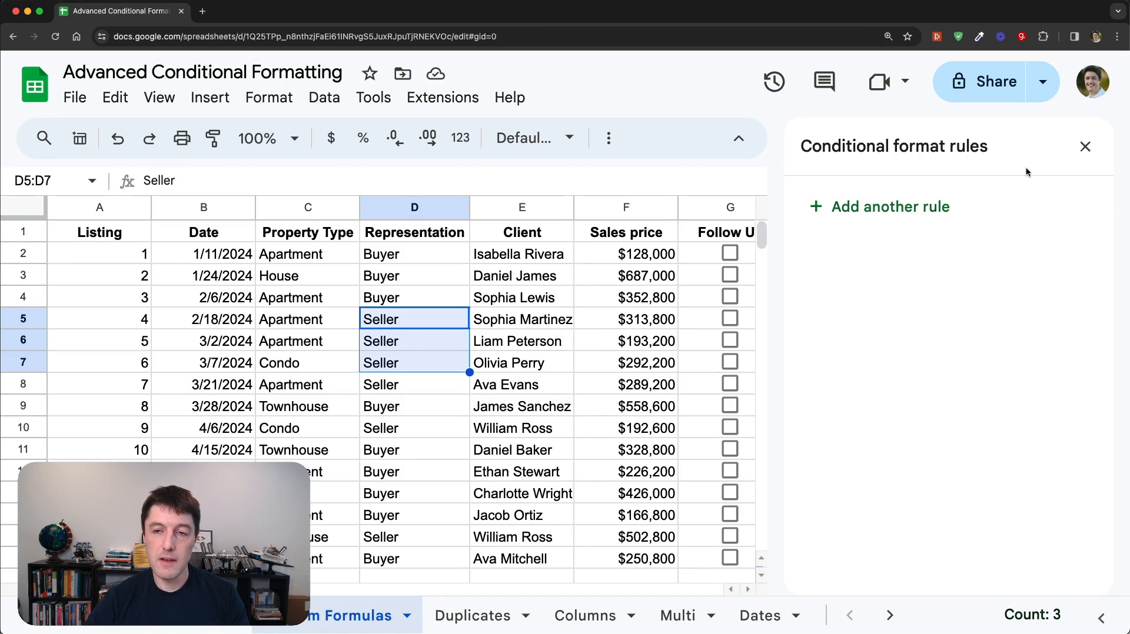
{"action": "key", "text": "ctrl+Home"}
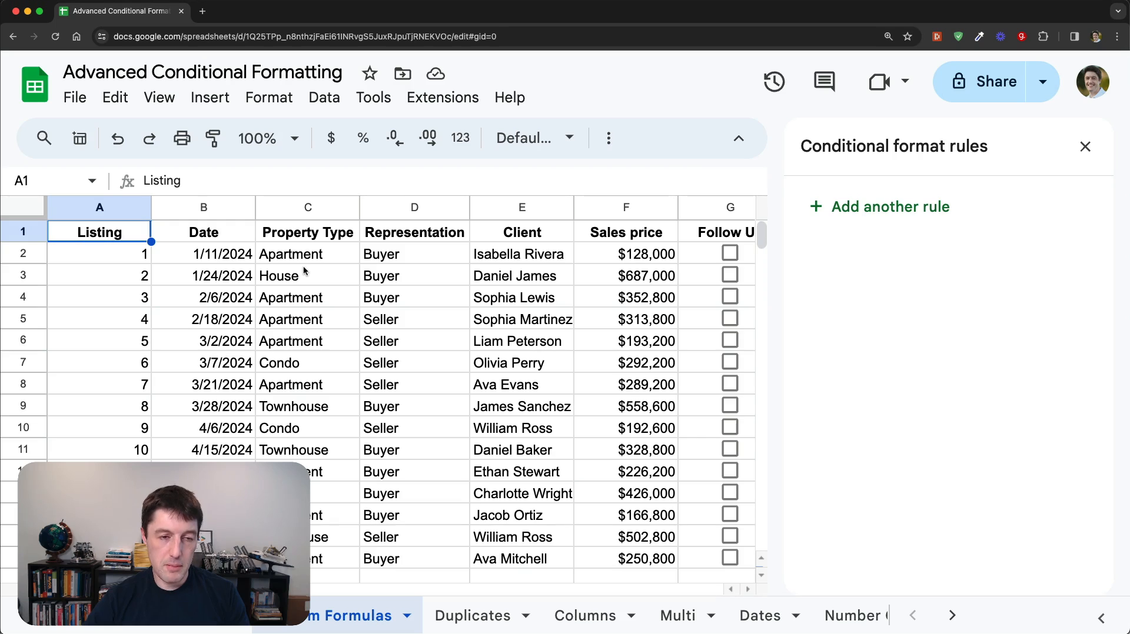
{"action": "key", "text": "ctrl+a"}
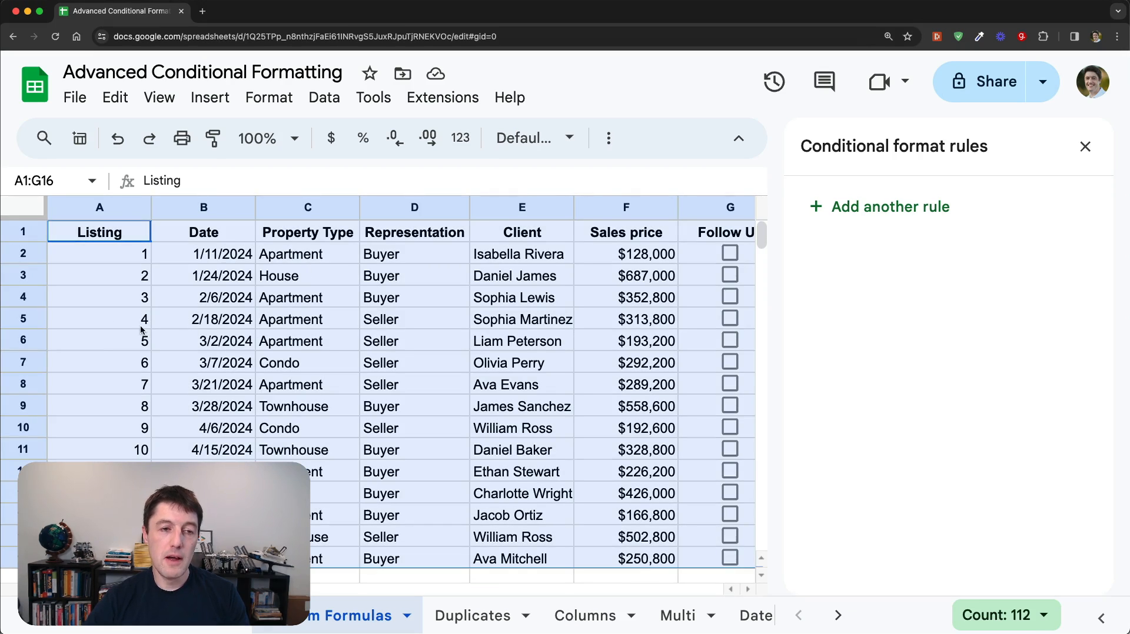
{"action": "scroll", "coordinate": [257, 341], "scroll_direction": "down", "scroll_amount": 2}
{"action": "scroll", "coordinate": [258, 342], "scroll_direction": "up", "scroll_amount": 2}
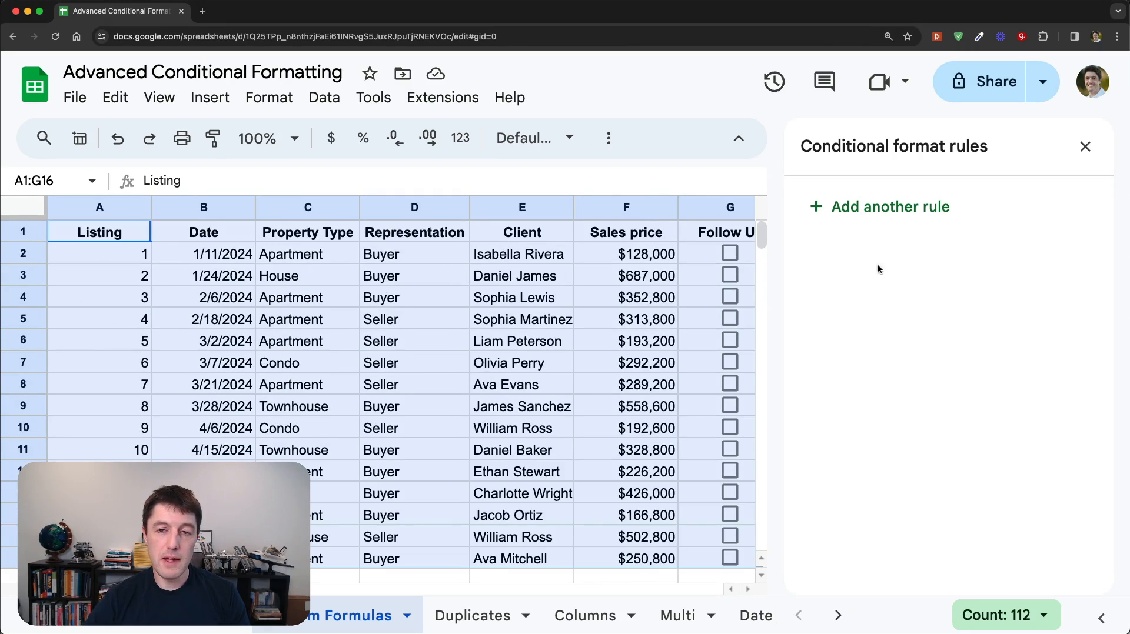
Add a conditional format rule for A1:G16 that uses the condition Custom formula is.
{"action": "left_click", "coordinate": [930, 222]}
{"action": "left_click", "coordinate": [905, 408]}
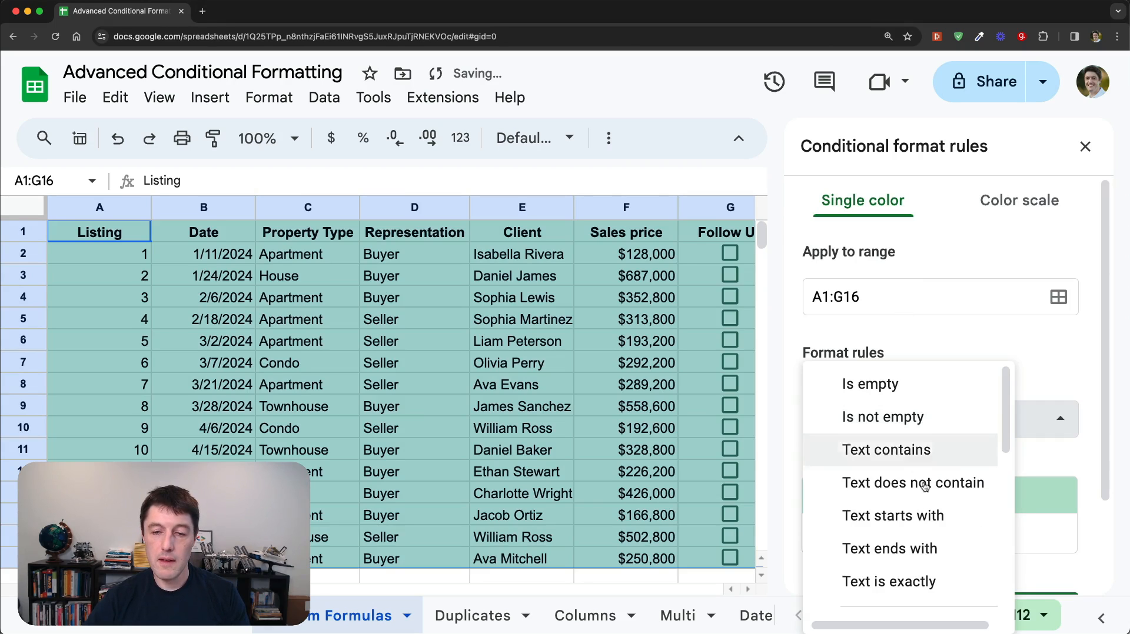
{"action": "scroll", "coordinate": [918, 489], "scroll_direction": "down", "scroll_amount": 5}
{"action": "left_click", "coordinate": [925, 591]}
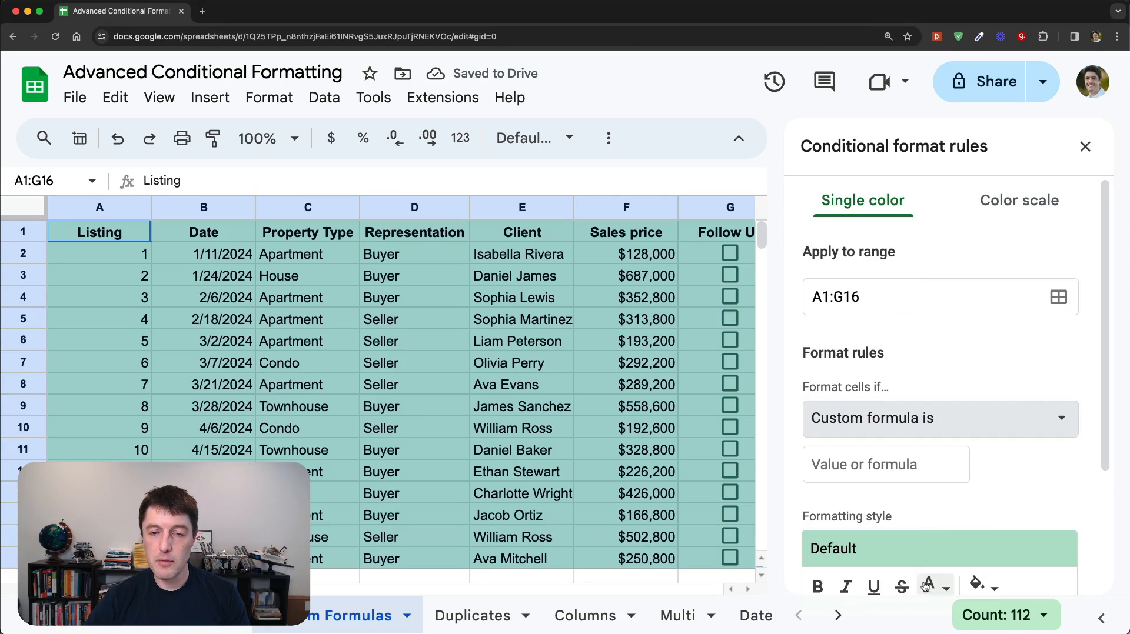
Enter =$D1="Seller" as the custom formula to highlight every row whose Representation is Seller.
{"action": "left_click", "coordinate": [878, 465]}
{"action": "type", "text": "="}
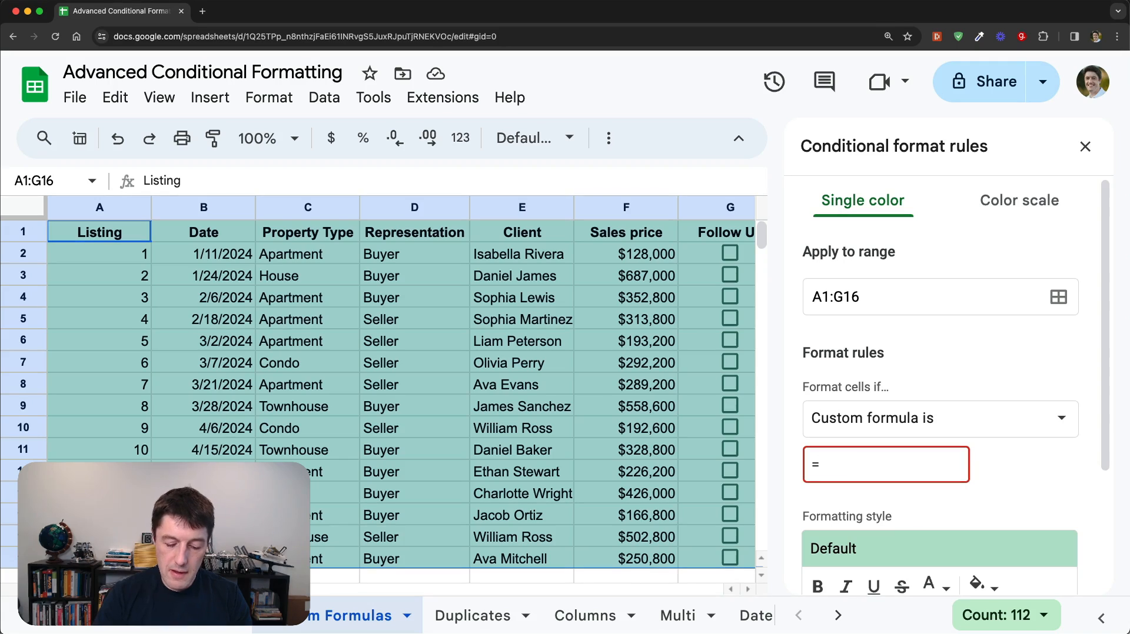
{"action": "type", "text": "$"}
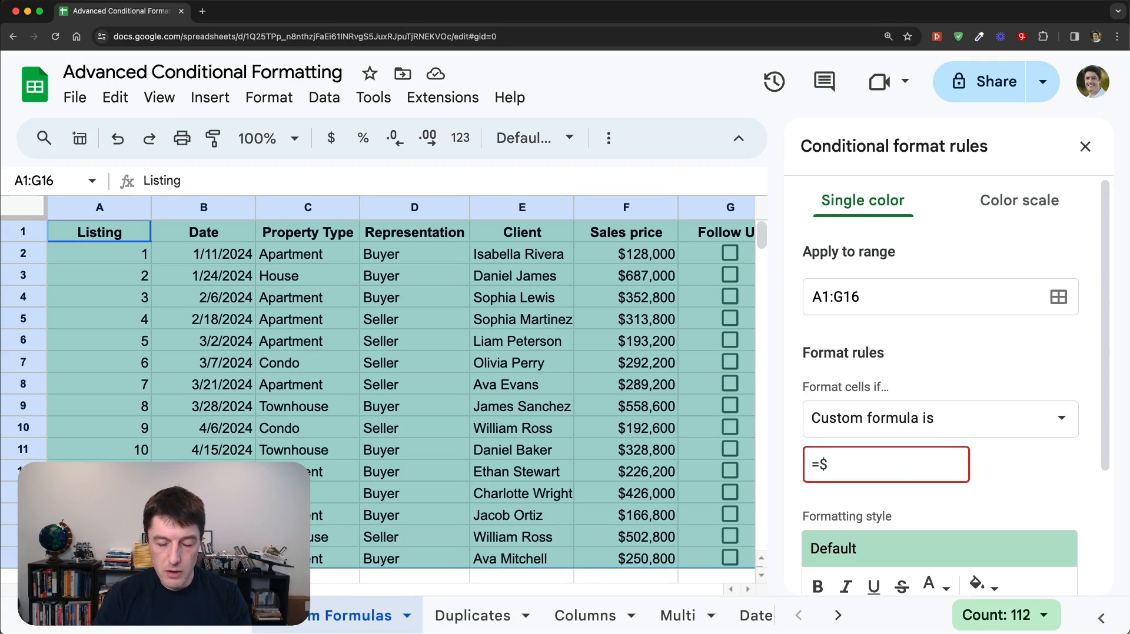
{"action": "type", "text": "D1"}
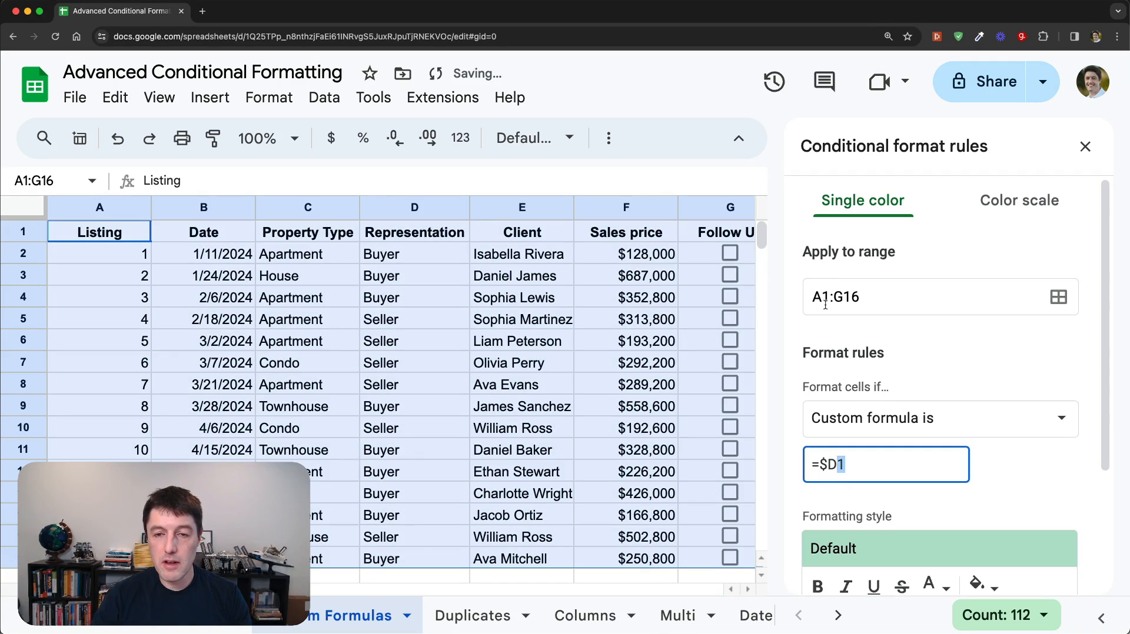
{"action": "left_click", "coordinate": [826, 295]}
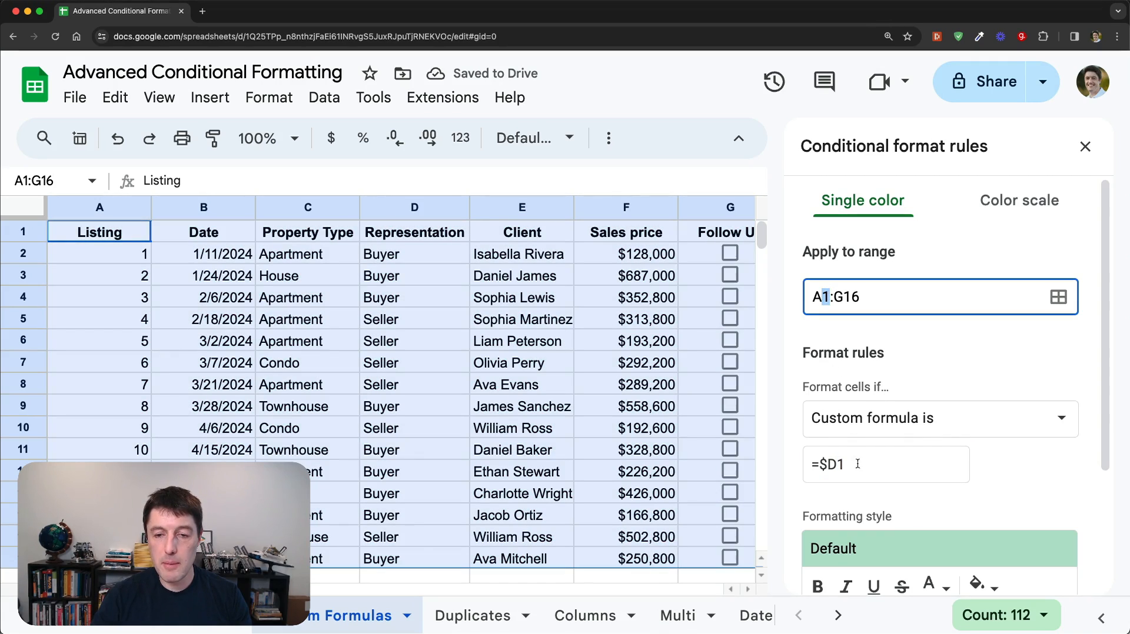
{"action": "left_click", "coordinate": [890, 468]}
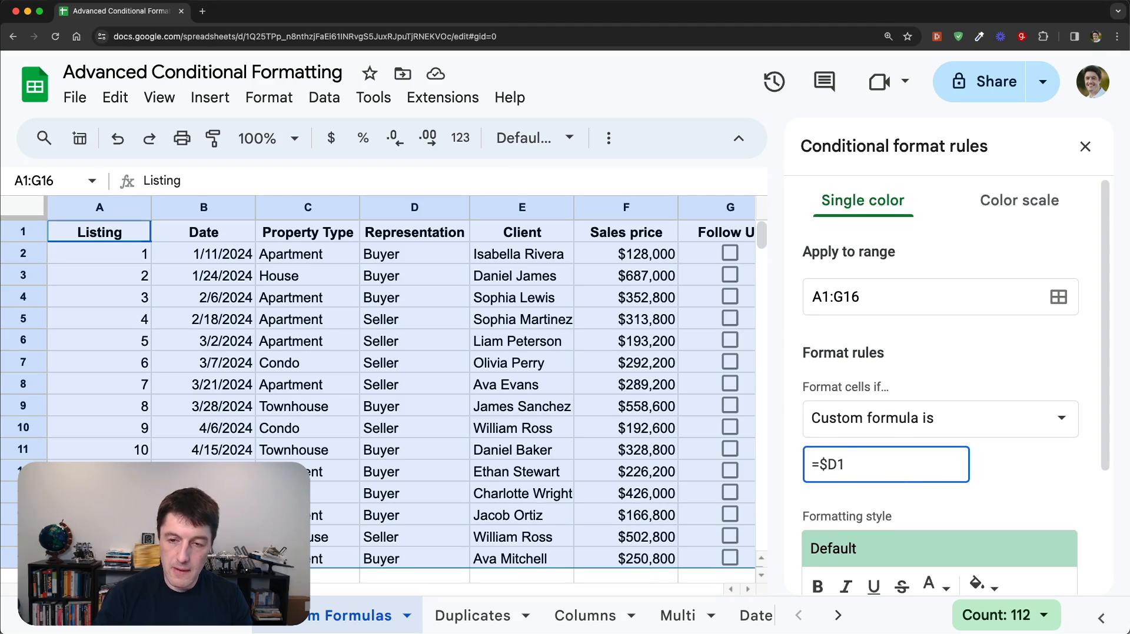
{"action": "type", "text": "=\"Se"}
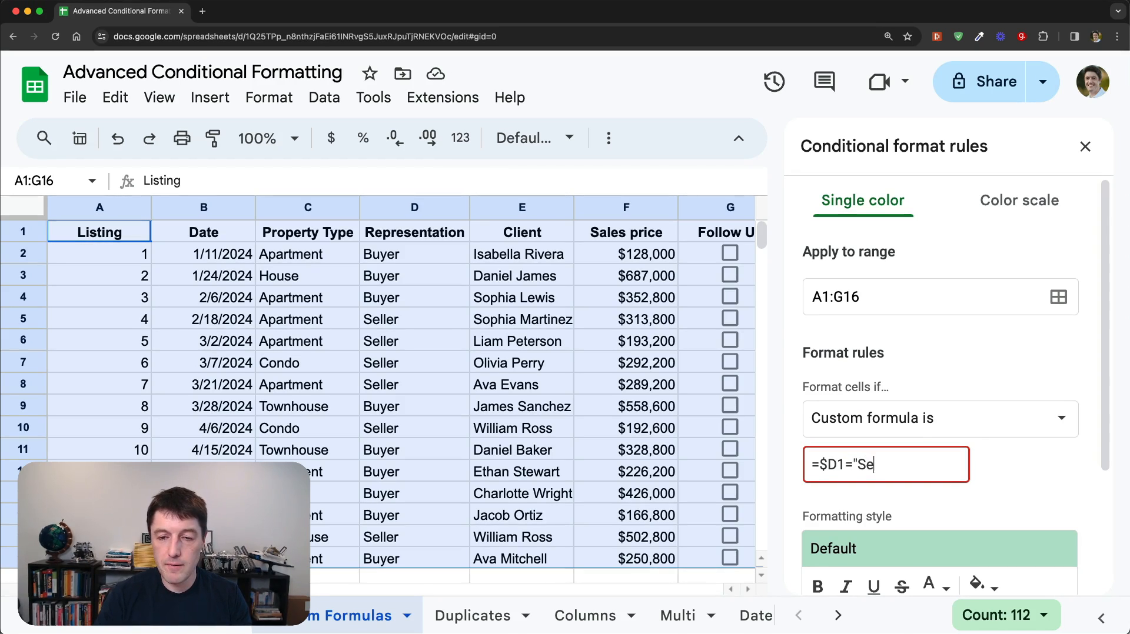
{"action": "type", "text": "ller\""}
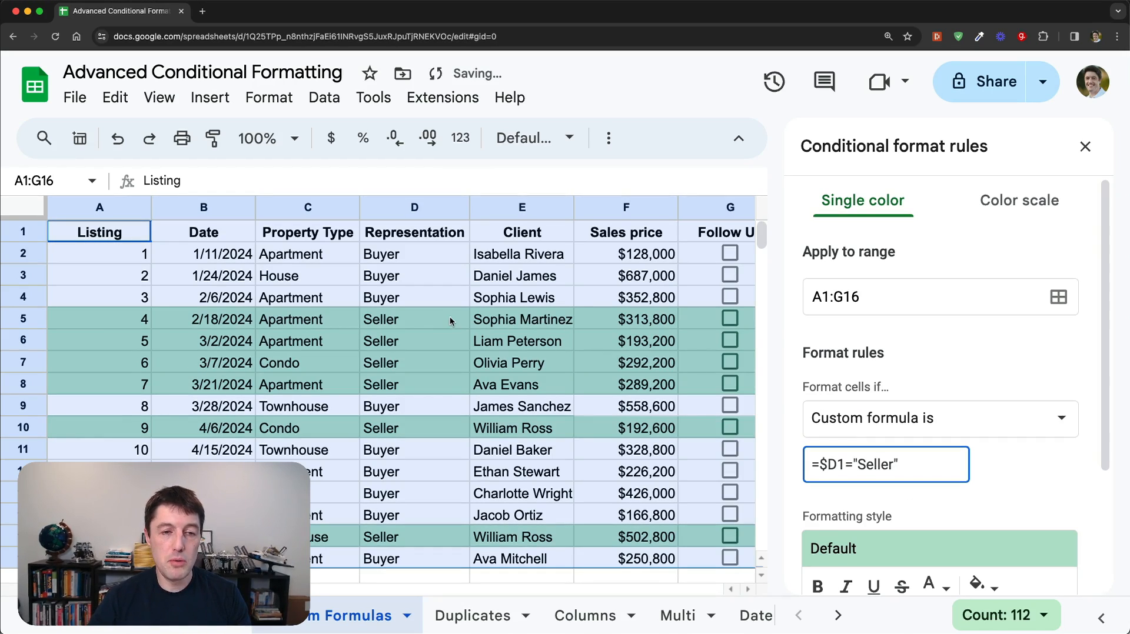
Examine the highlighting across rows 5 to 8, and reselect the whole listings table.
{"action": "left_click", "coordinate": [22, 318]}
{"action": "left_click_drag", "start_coordinate": [22, 319], "coordinate": [23, 383]}
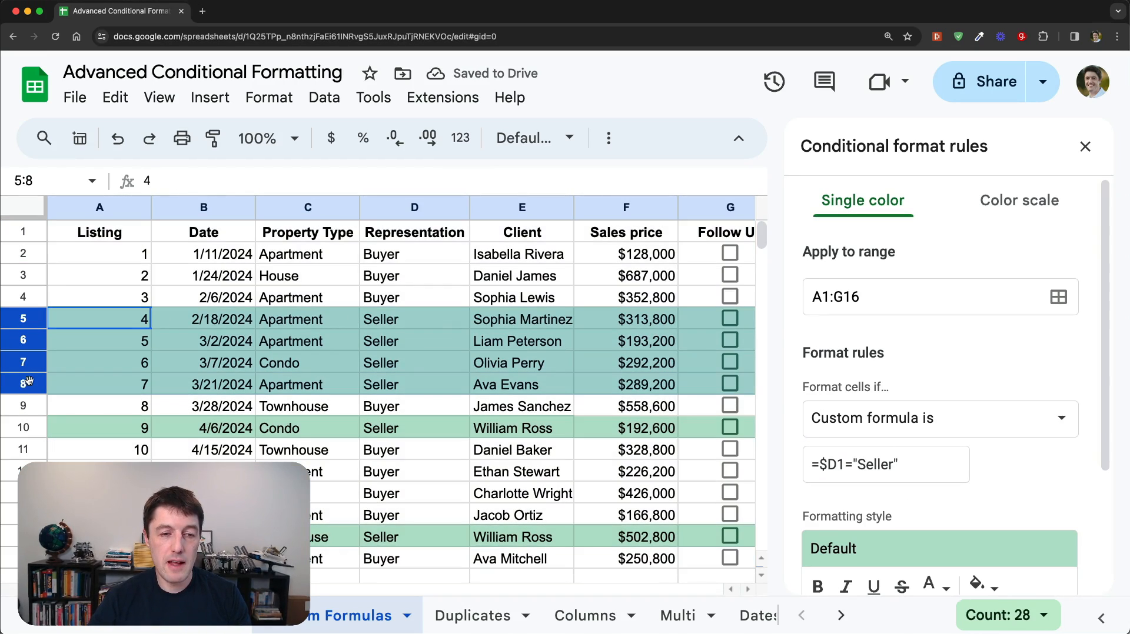
{"action": "left_click", "coordinate": [329, 351]}
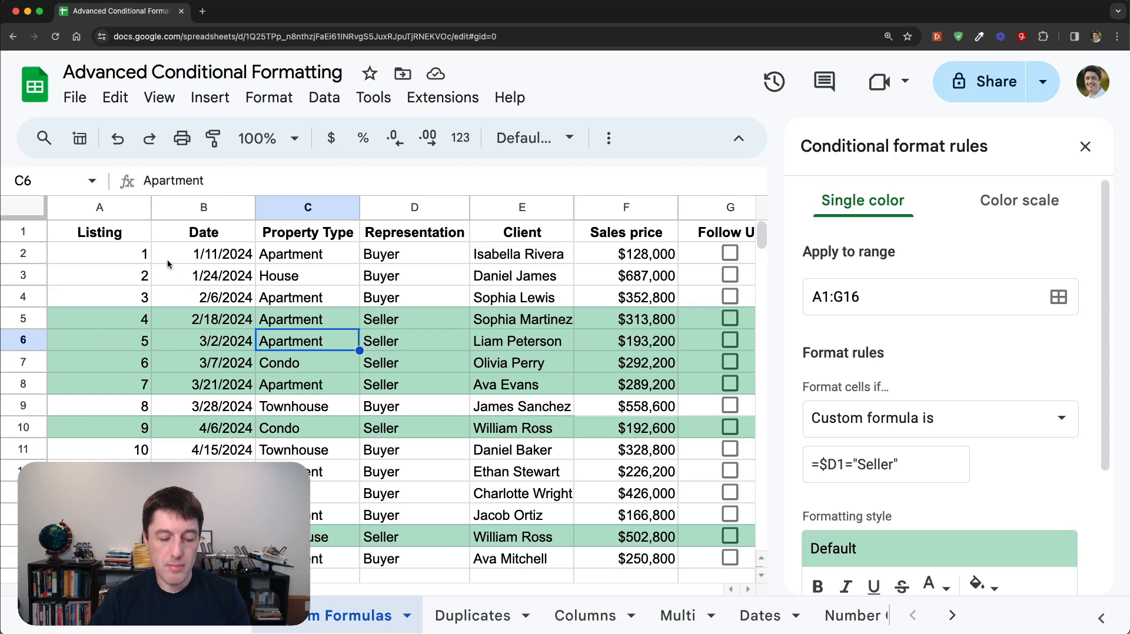
{"action": "key", "text": "ctrl+a"}
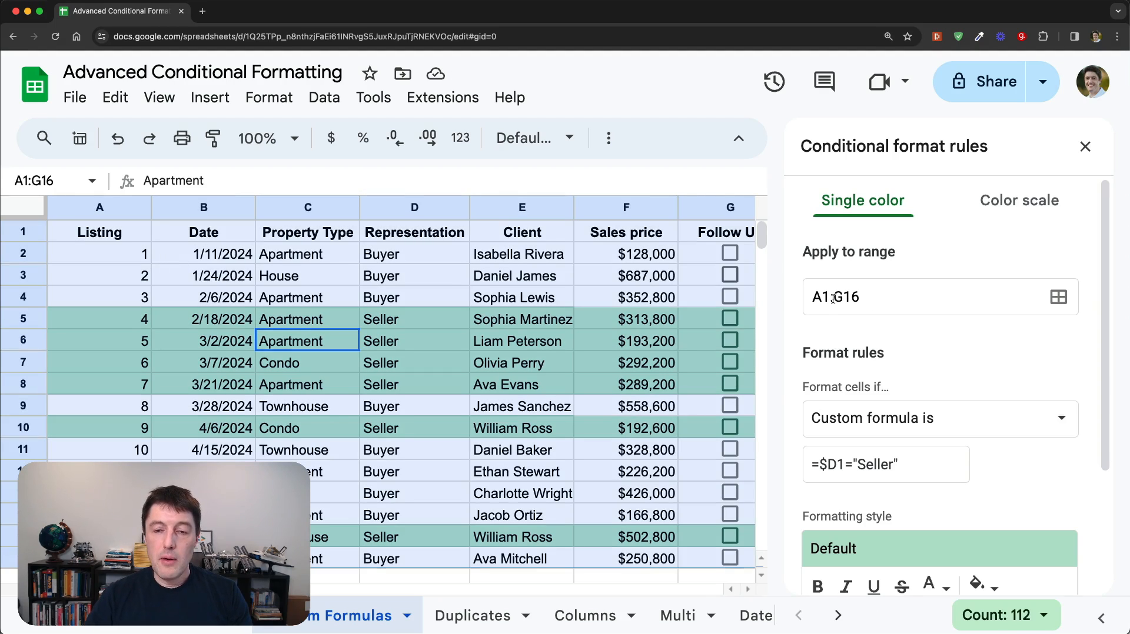
Change the custom formula to =$D2="Seller" to test a reference one row below the range's first row.
{"action": "left_click", "coordinate": [845, 465]}
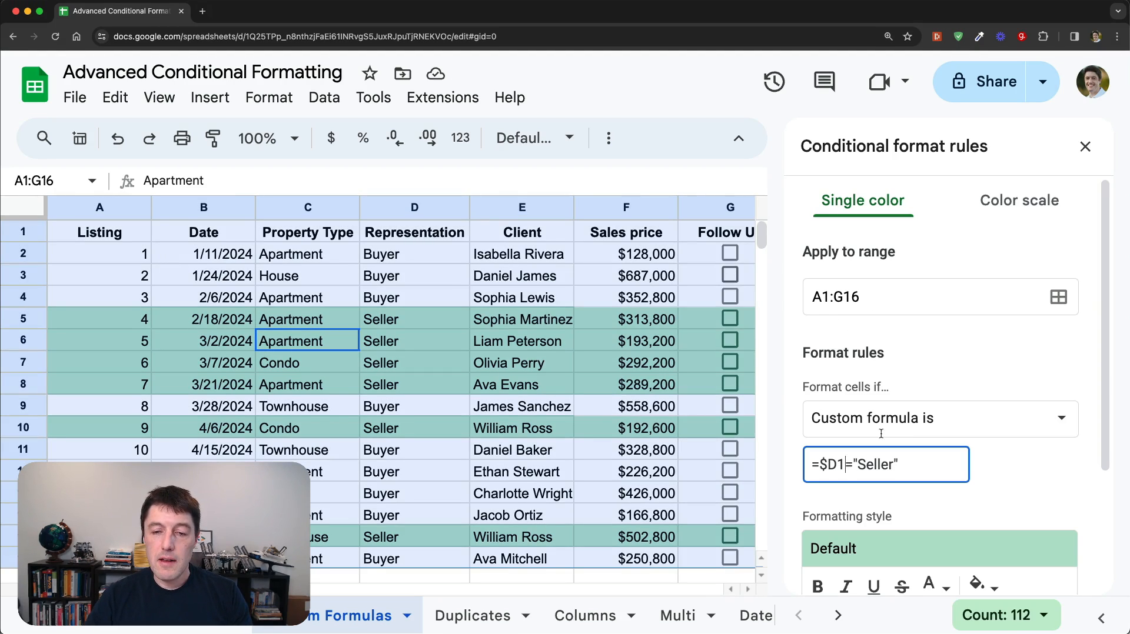
{"action": "left_click", "coordinate": [829, 299]}
{"action": "left_click", "coordinate": [846, 465]}
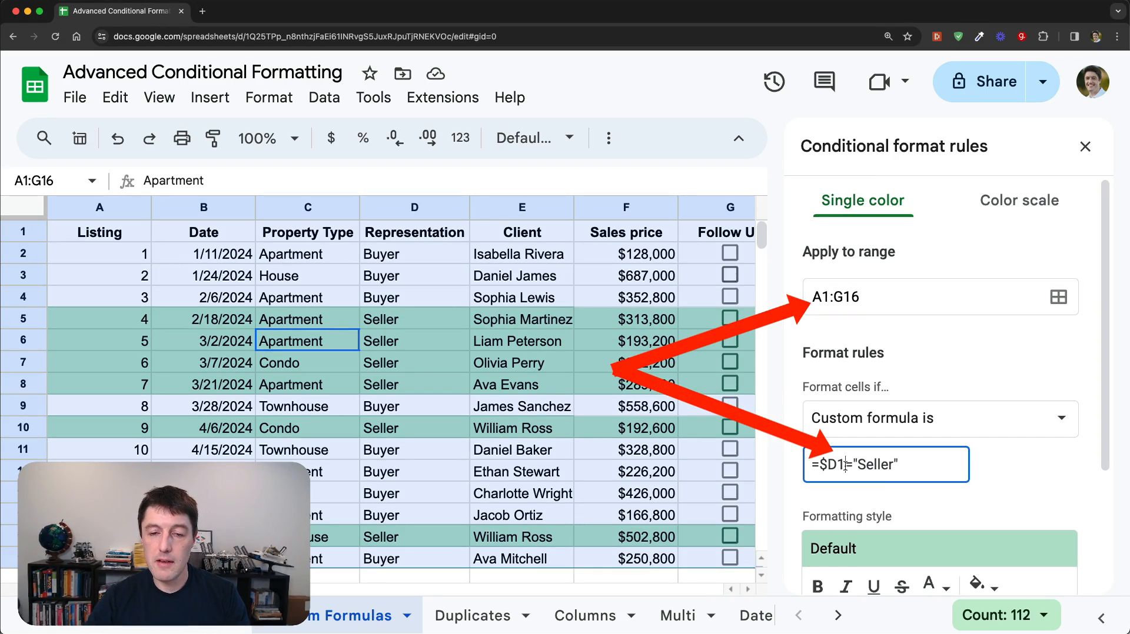
{"action": "key", "text": "BackSpace"}
{"action": "type", "text": "2"}
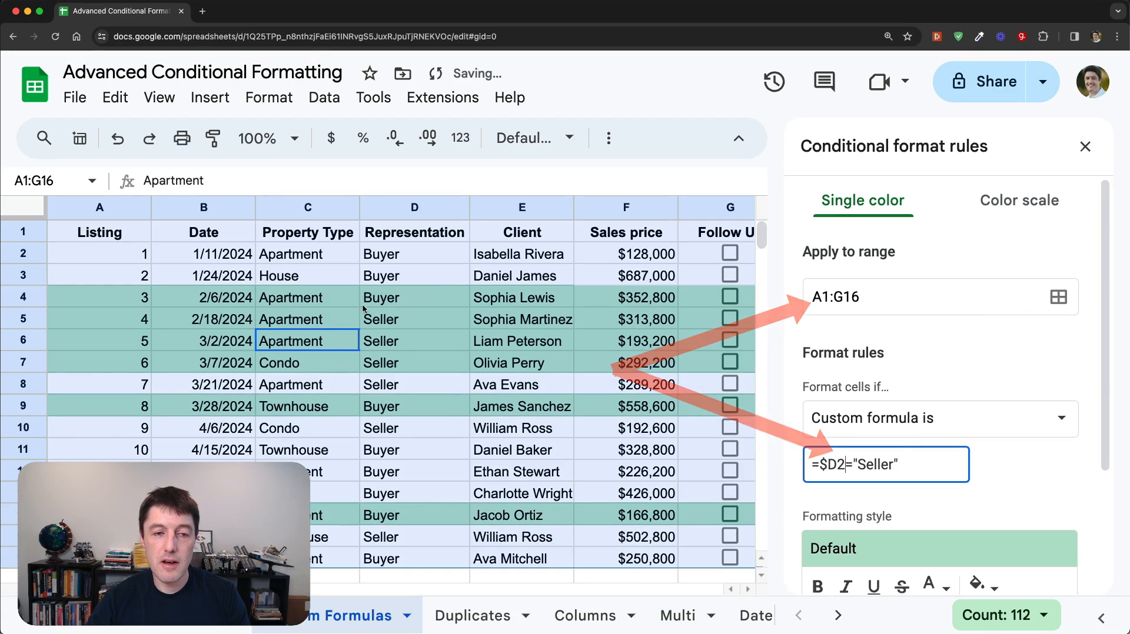
Examine the Representation column from D2 down past the table's end, and compare the starting rows in the rule's range and formula.
{"action": "left_click_drag", "start_coordinate": [396, 258], "coordinate": [426, 572]}
{"action": "scroll", "coordinate": [425, 572], "scroll_direction": "down", "scroll_amount": 4}
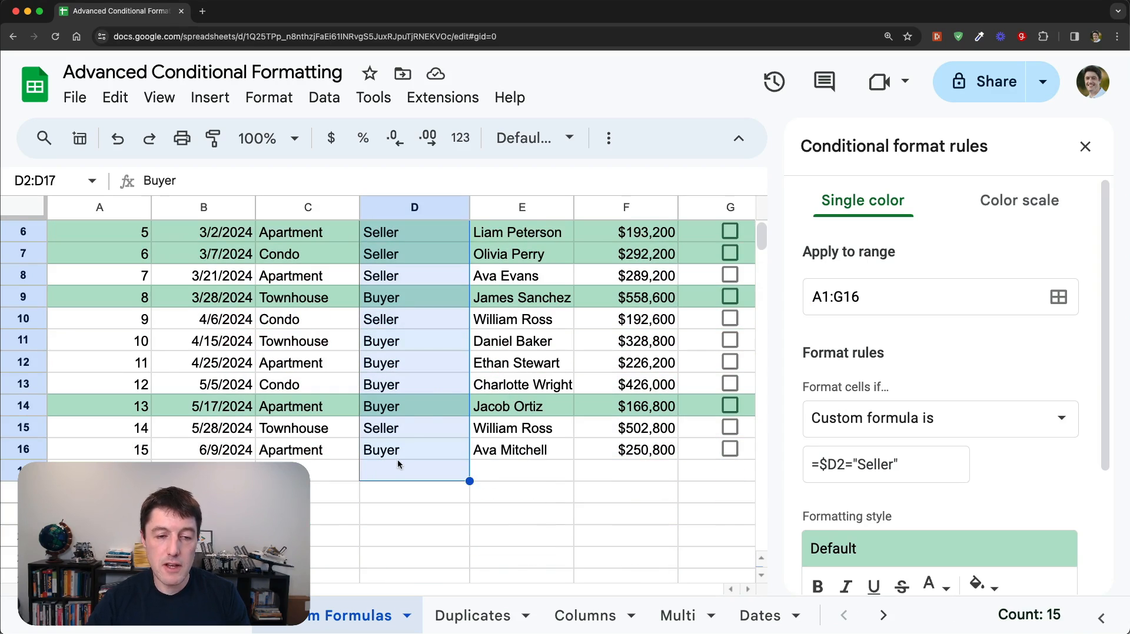
{"action": "scroll", "coordinate": [408, 259], "scroll_direction": "up", "scroll_amount": 4}
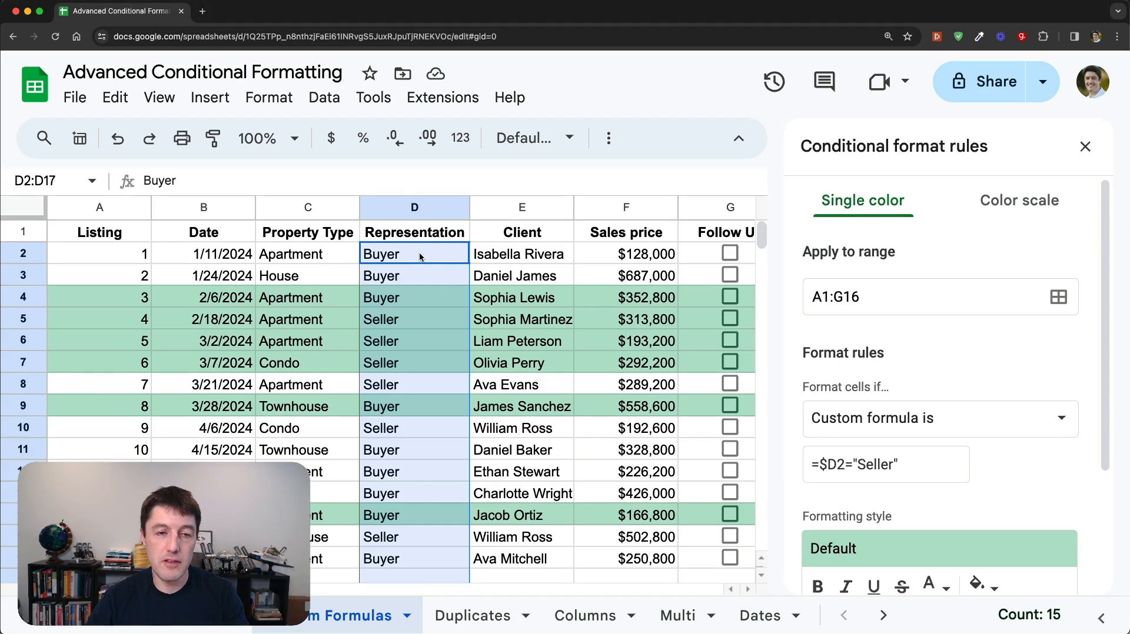
{"action": "scroll", "coordinate": [447, 401], "scroll_direction": "down", "scroll_amount": 5}
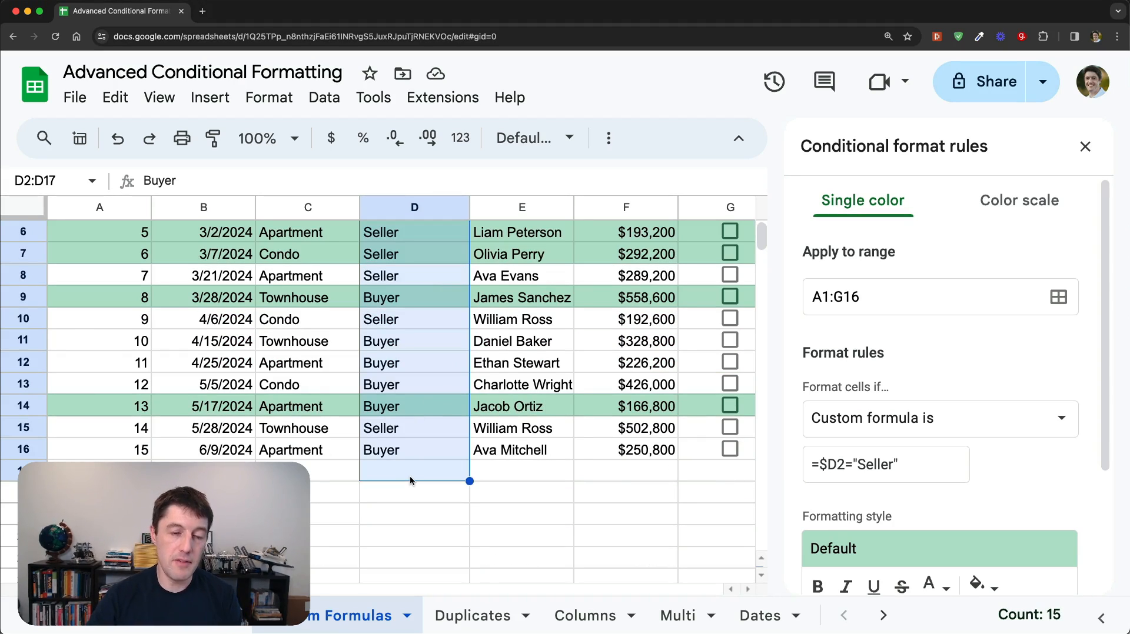
{"action": "scroll", "coordinate": [410, 480], "scroll_direction": "up", "scroll_amount": 5}
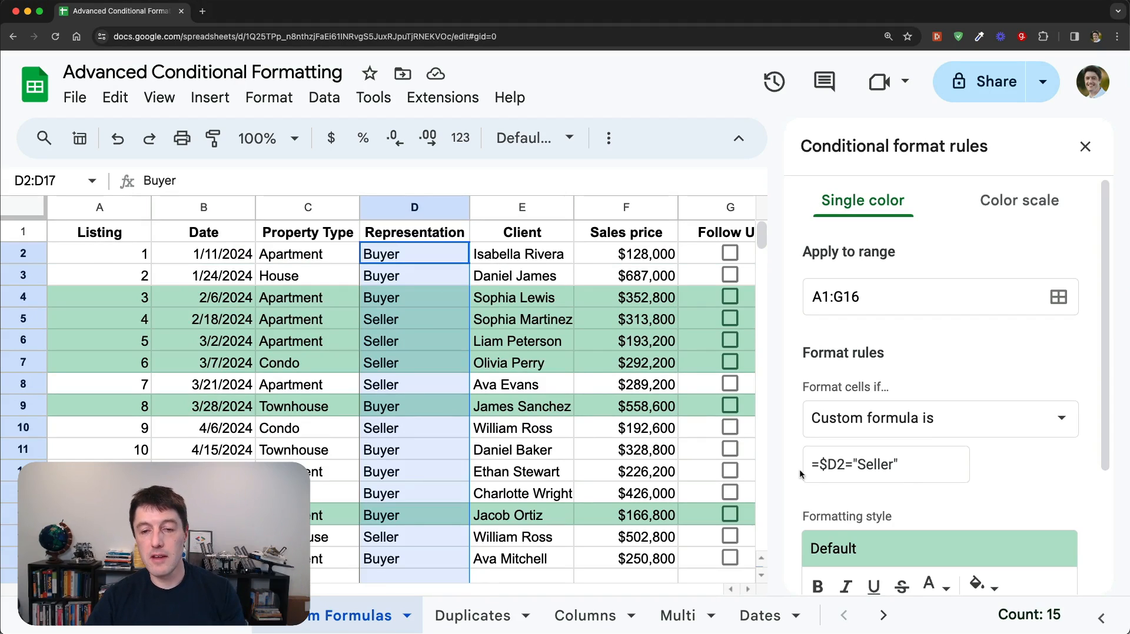
{"action": "left_click", "coordinate": [840, 462]}
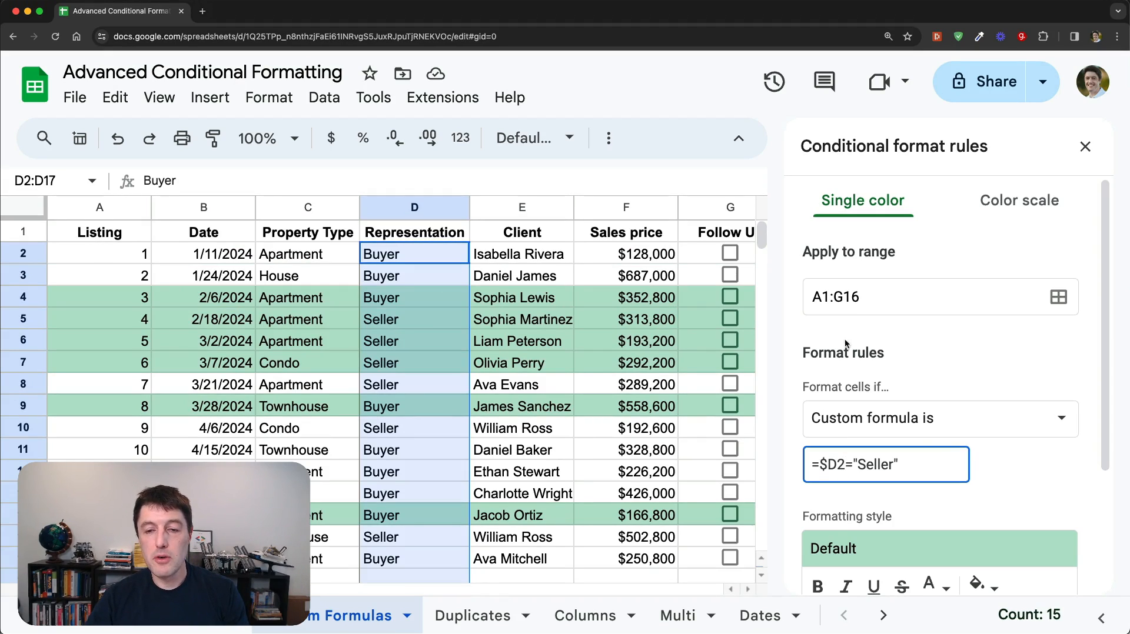
{"action": "left_click", "coordinate": [825, 297]}
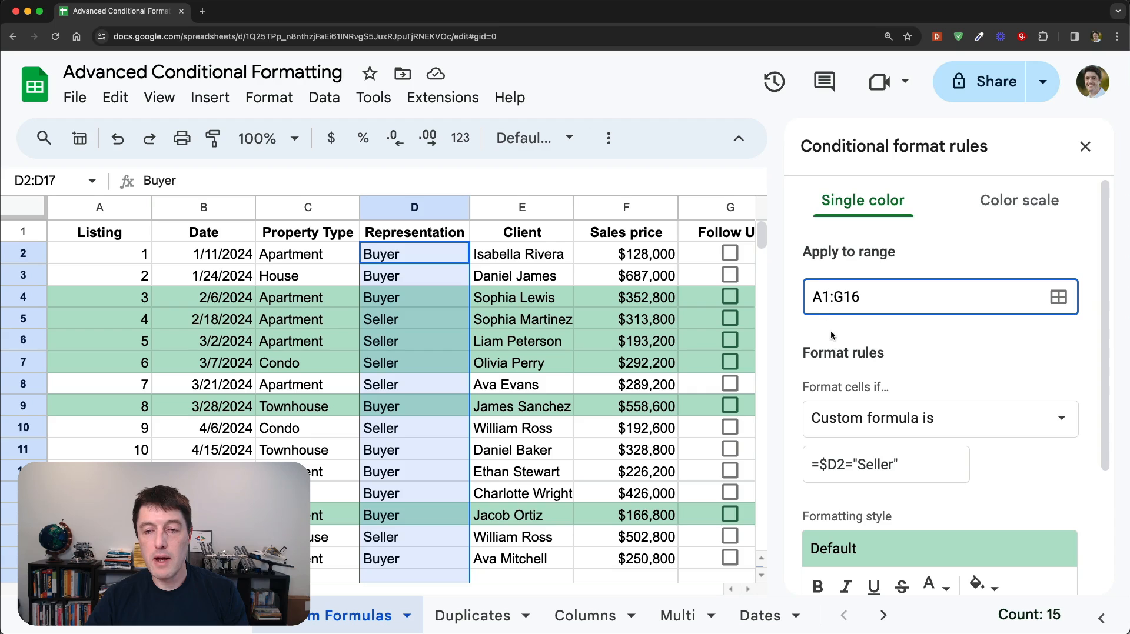
{"action": "left_click", "coordinate": [844, 466]}
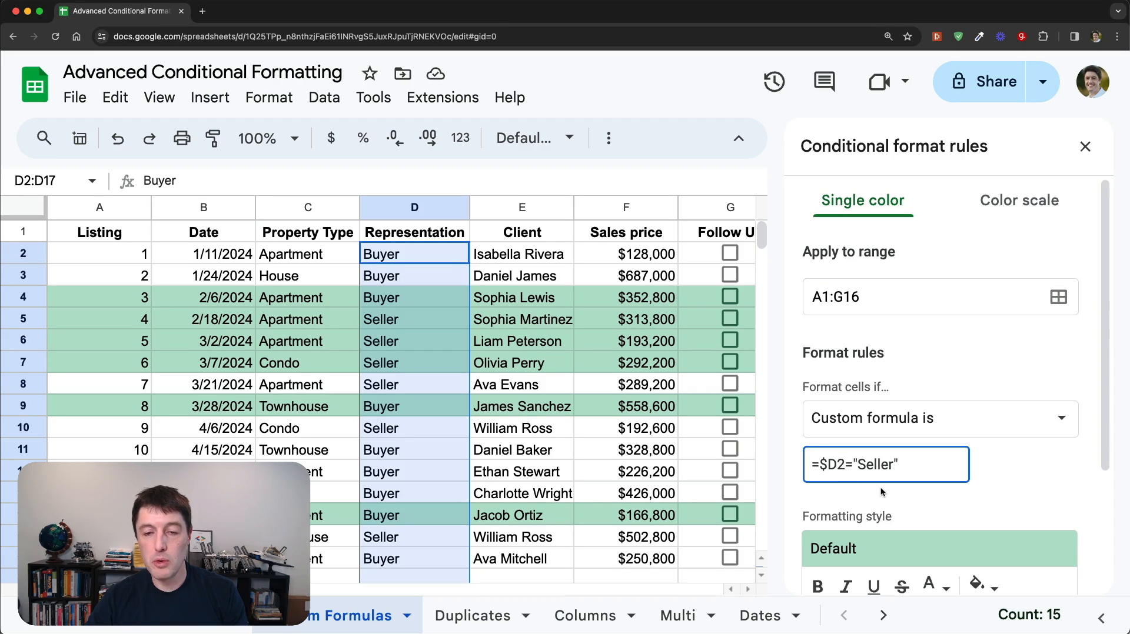
Change the custom formula back to =$D1="Seller" so its row matches the range's first row.
{"action": "key", "text": "BackSpace"}
{"action": "type", "text": "1"}
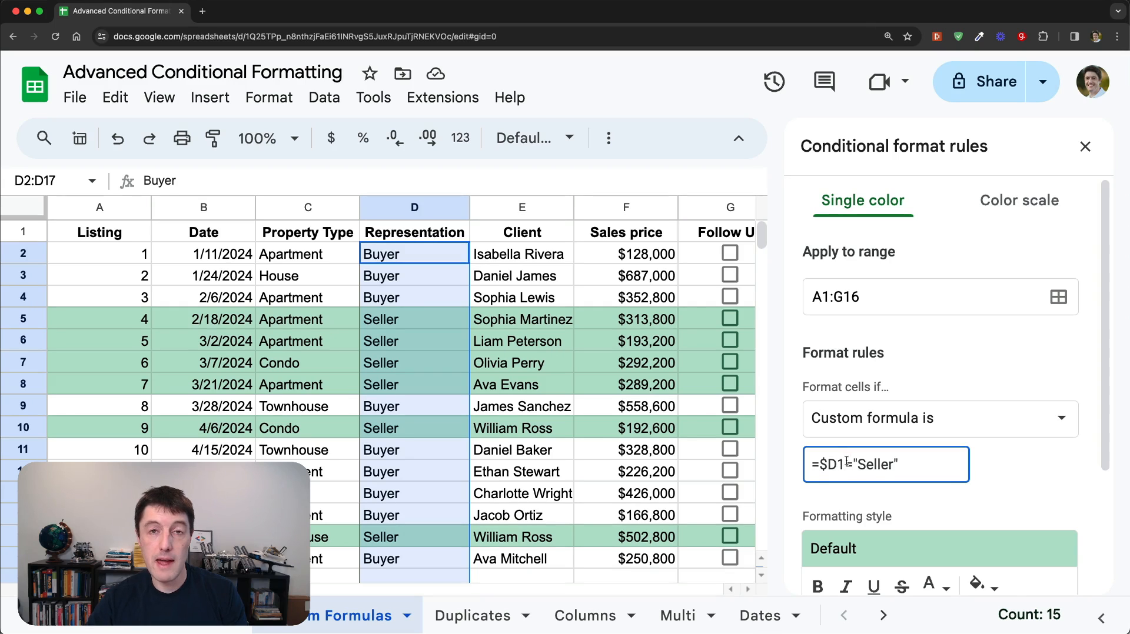
Try Seller as the header text in D1 to test the rule on row 1, and undo the entry.
{"action": "left_click", "coordinate": [414, 232]}
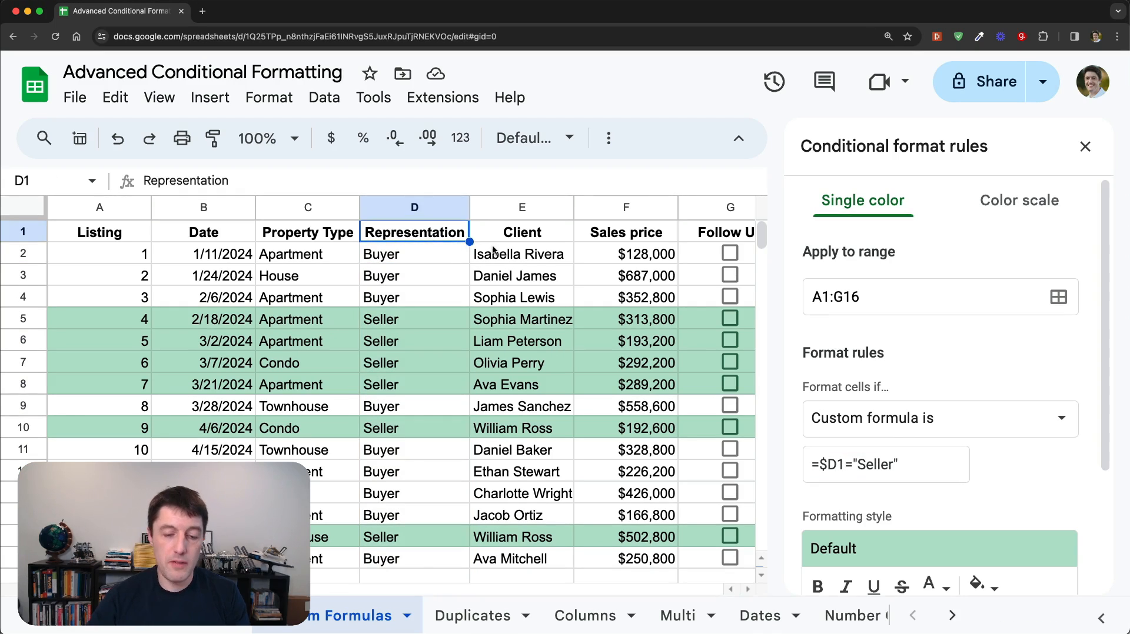
{"action": "type", "text": "Seller"}
{"action": "key", "text": "Return"}
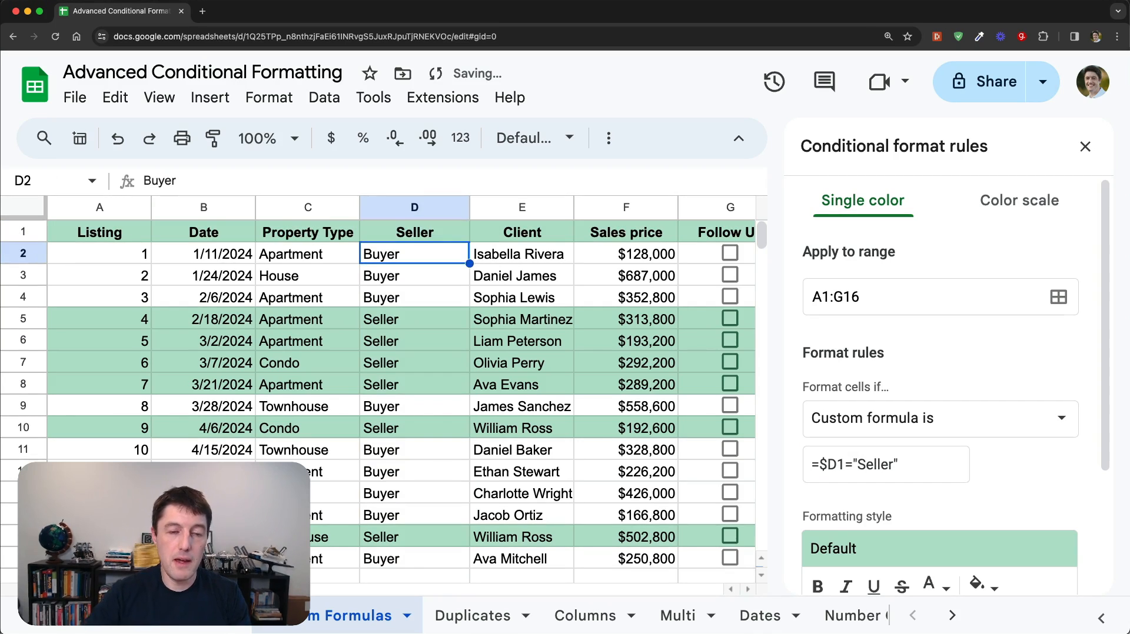
{"action": "key", "text": "Up"}
{"action": "key", "text": "shift+space"}
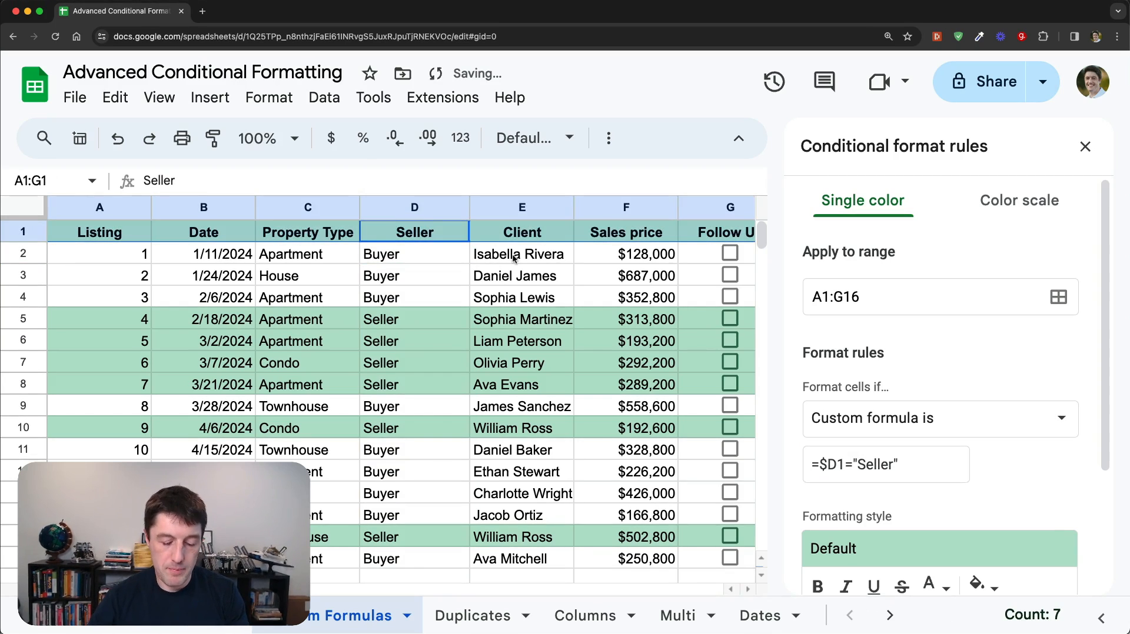
{"action": "key", "text": "super+z"}
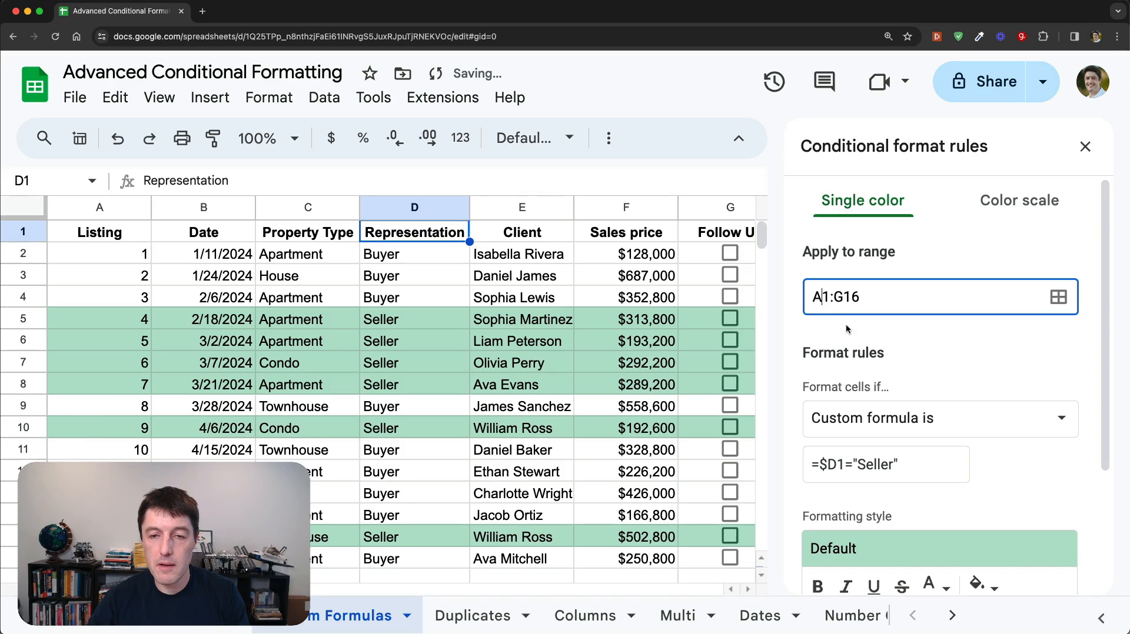
Compare the starting row in the rule's range and formula, and save the =$D1="Seller" rule.
{"action": "left_click", "coordinate": [847, 464]}
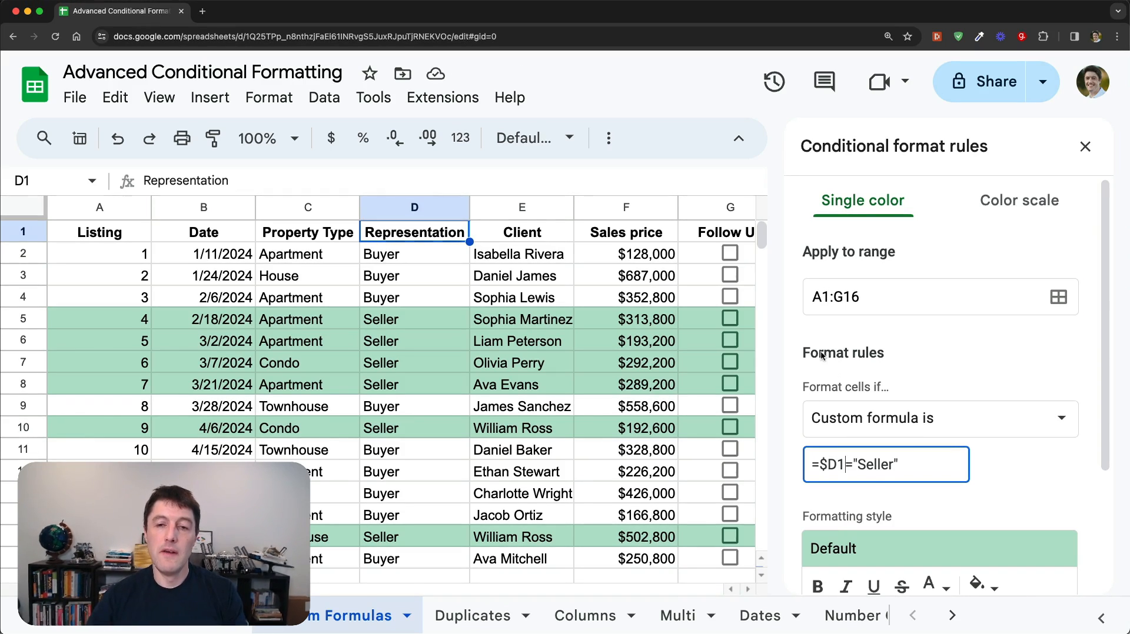
{"action": "left_click", "coordinate": [825, 296]}
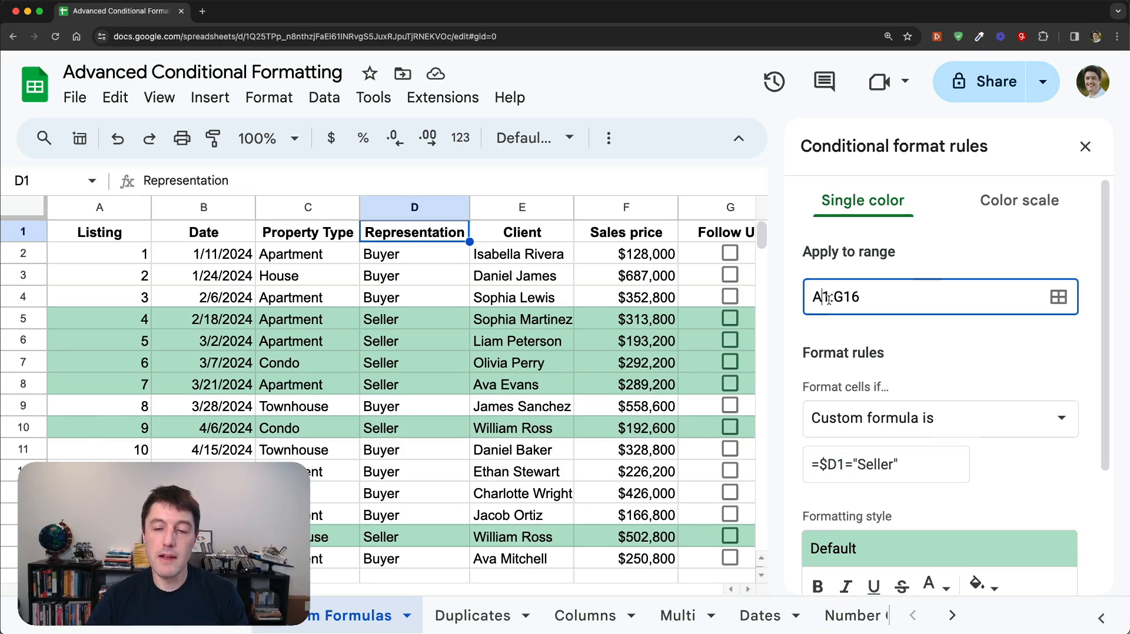
{"action": "left_click", "coordinate": [839, 465]}
{"action": "scroll", "coordinate": [547, 360], "scroll_direction": "down", "scroll_amount": 2}
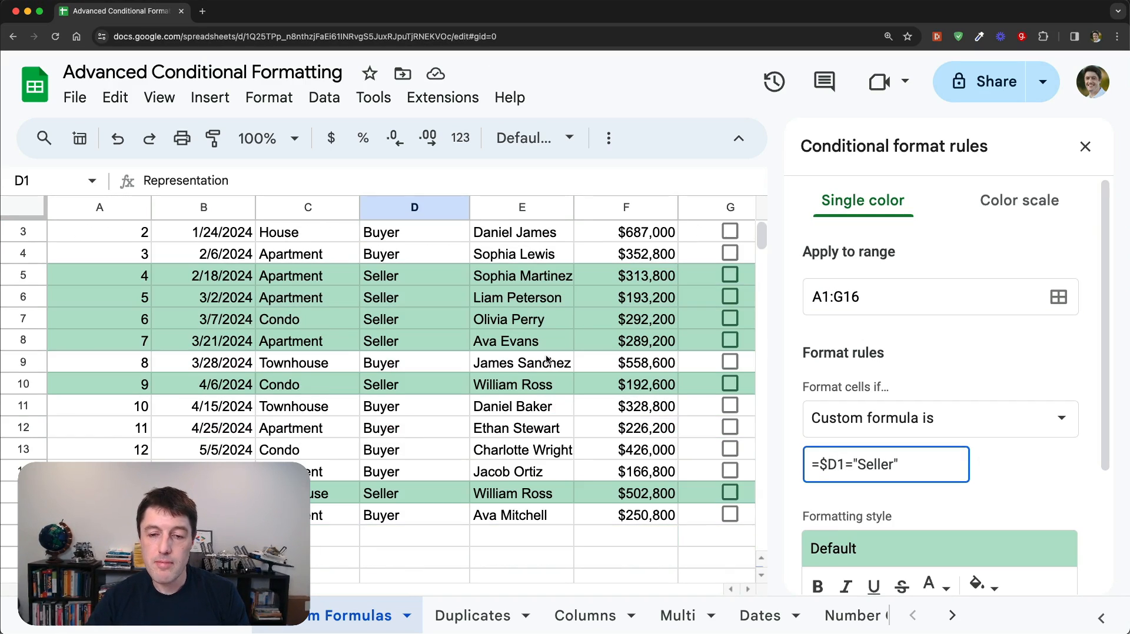
{"action": "scroll", "coordinate": [543, 363], "scroll_direction": "up", "scroll_amount": 2}
{"action": "scroll", "coordinate": [1038, 377], "scroll_direction": "down", "scroll_amount": 5}
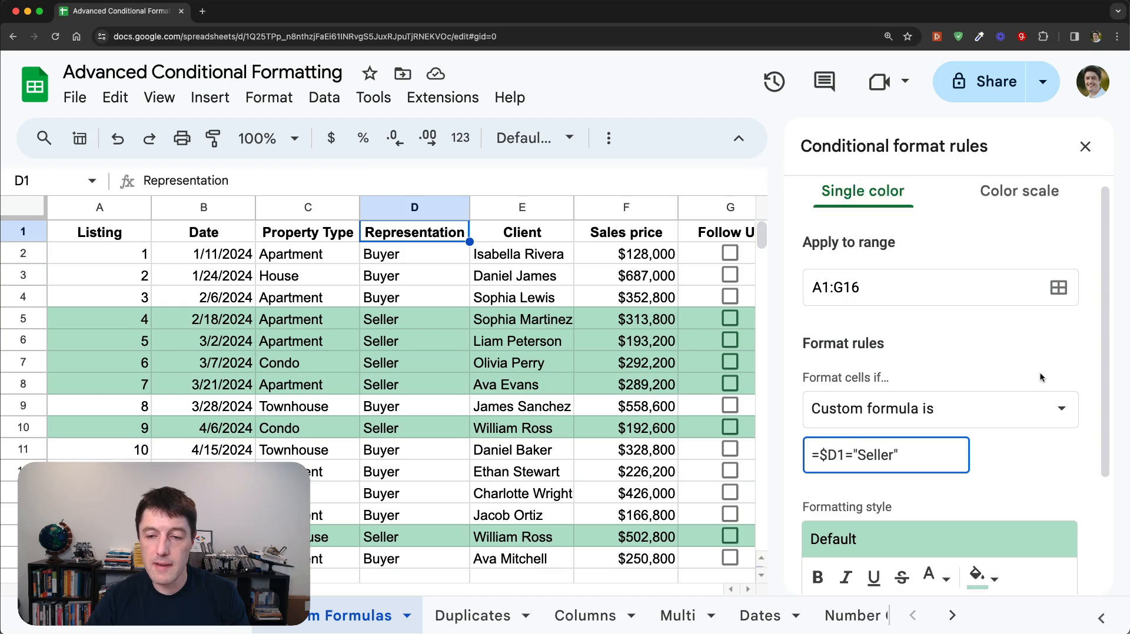
{"action": "left_click", "coordinate": [1050, 499]}
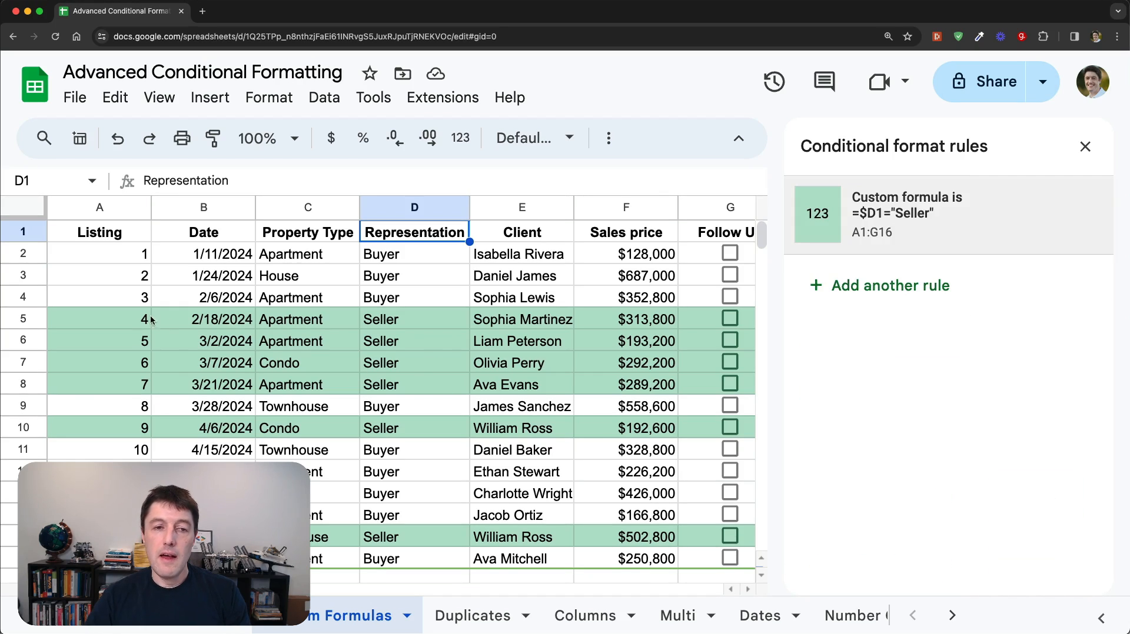
Tick the Follow Up checkboxes of listings 1, 3, 6, 9 and 10.
{"action": "left_click", "coordinate": [729, 253]}
{"action": "left_click", "coordinate": [728, 254]}
{"action": "left_click", "coordinate": [730, 297]}
{"action": "left_click", "coordinate": [732, 327]}
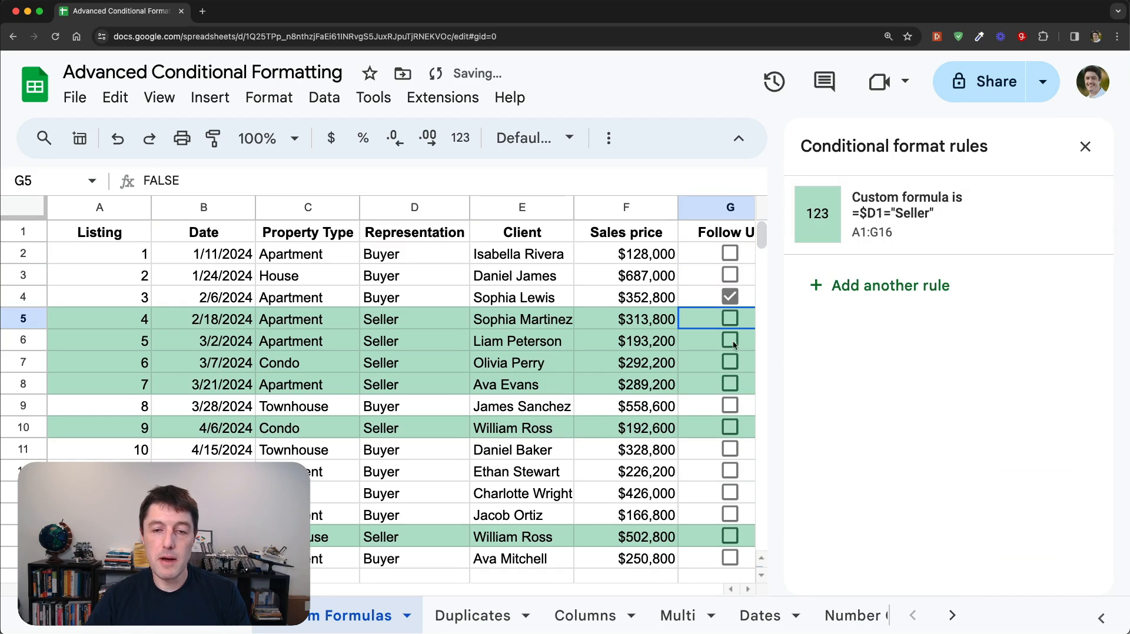
{"action": "left_click", "coordinate": [731, 361]}
{"action": "left_click", "coordinate": [730, 254]}
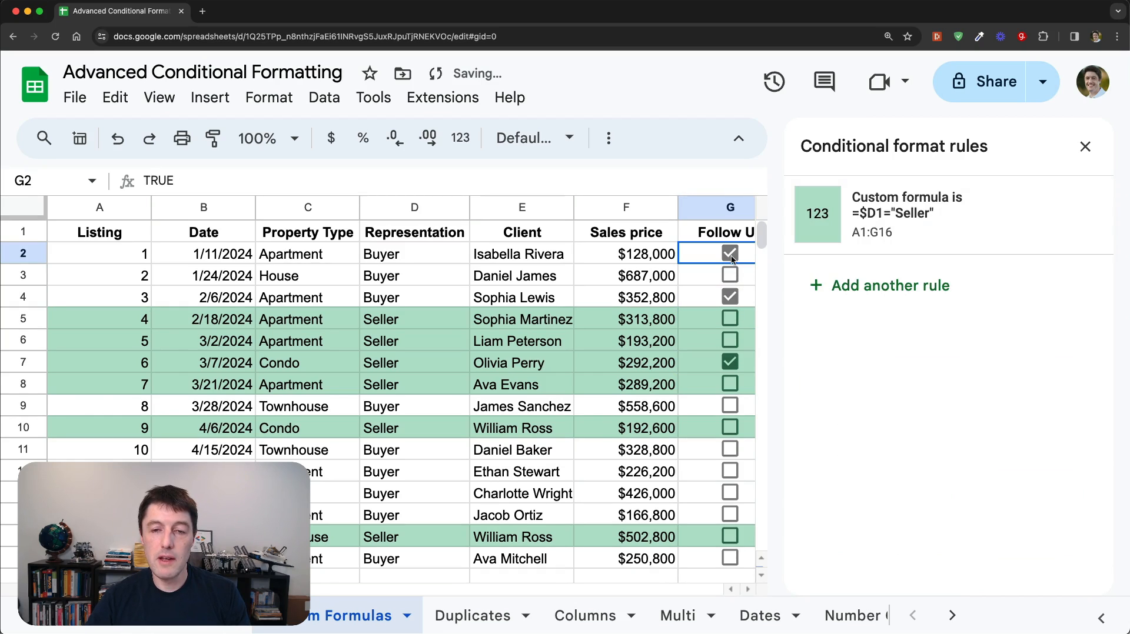
{"action": "left_click", "coordinate": [730, 428]}
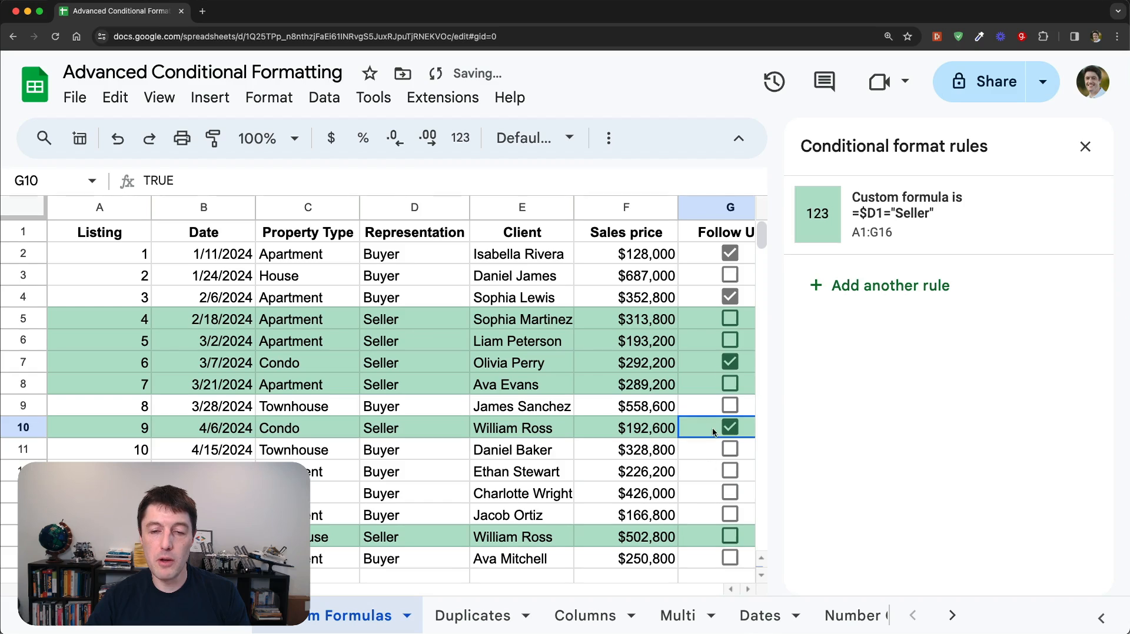
{"action": "left_click", "coordinate": [730, 449]}
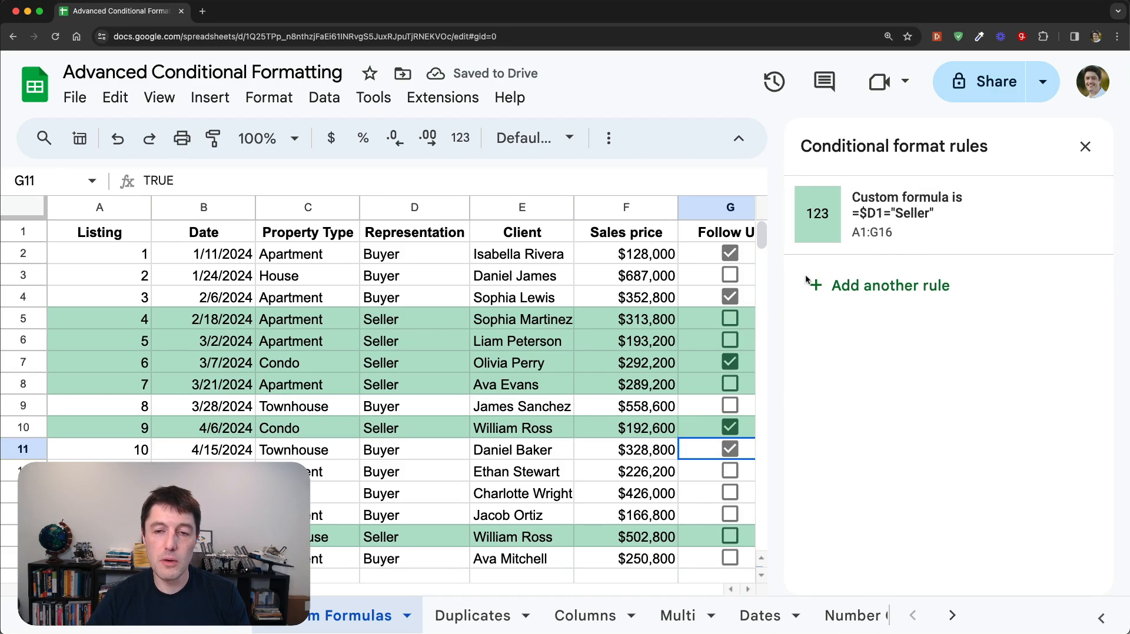
Add another conditional formatting rule and set its range to the whole listings table, A1:G16.
{"action": "left_click", "coordinate": [857, 286]}
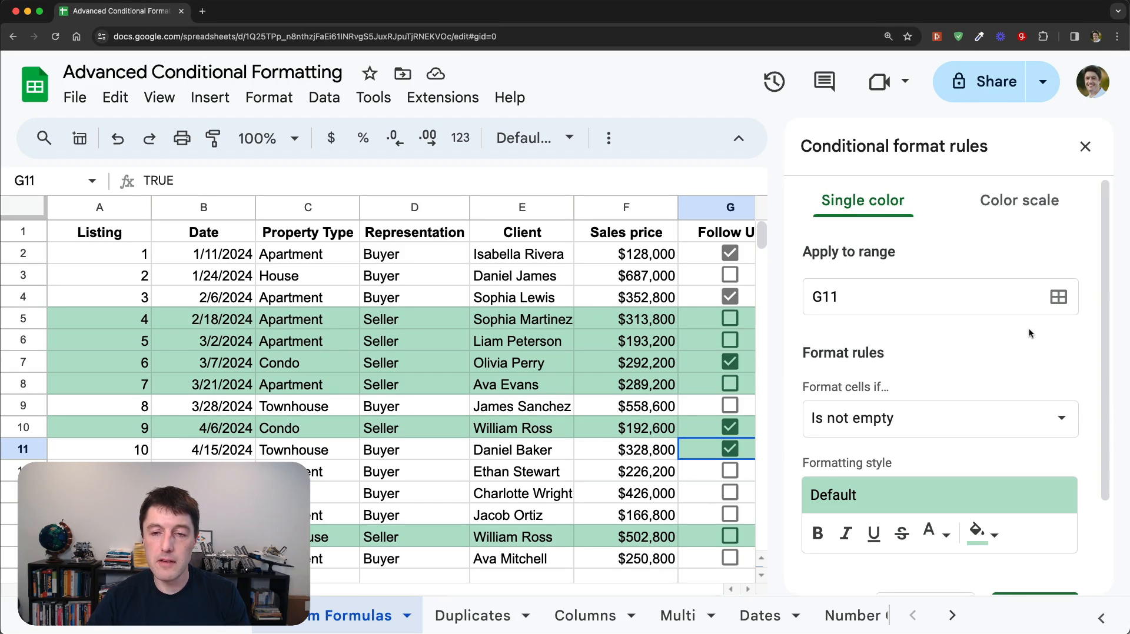
{"action": "left_click", "coordinate": [1058, 296]}
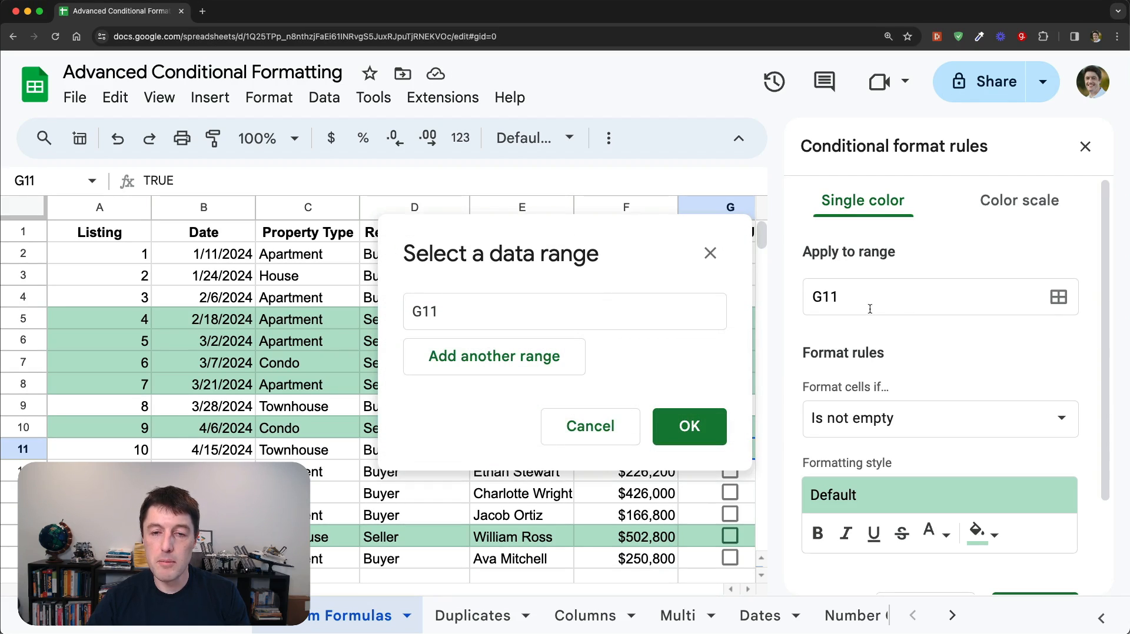
{"action": "left_click", "coordinate": [459, 318]}
{"action": "key", "text": "BackSpace"}
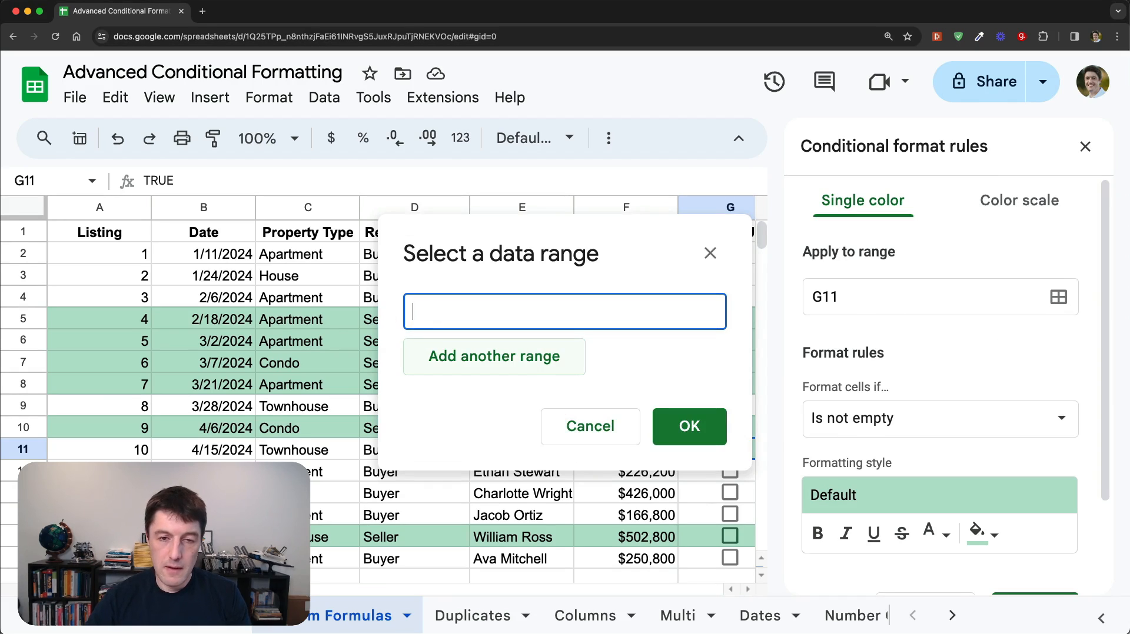
{"action": "left_click", "coordinate": [141, 238]}
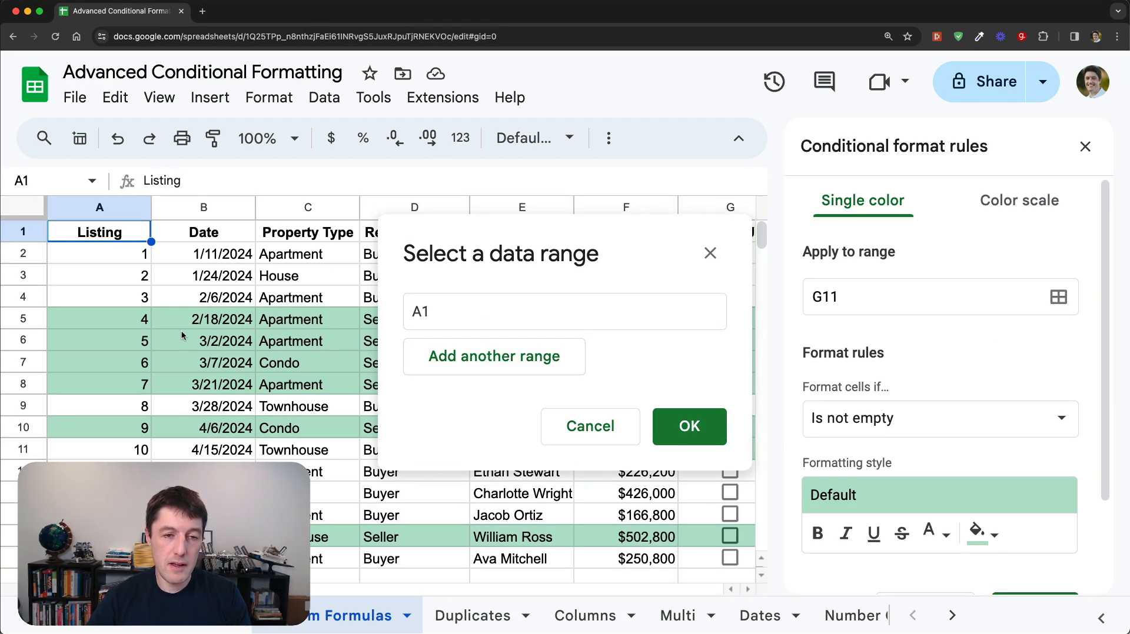
{"action": "key", "text": "super+a"}
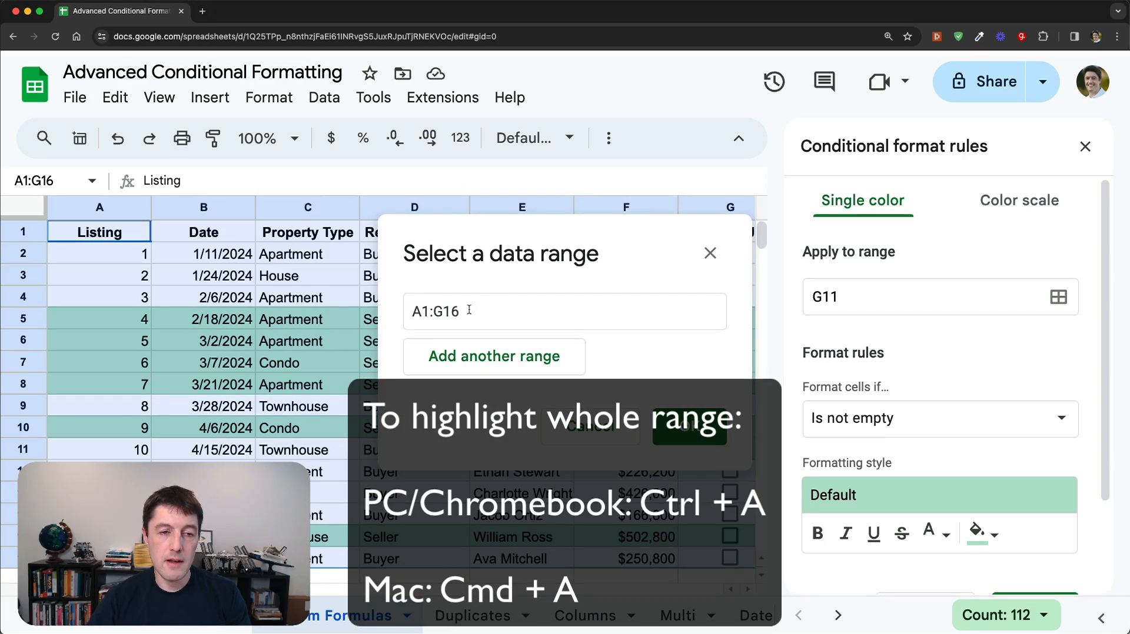
{"action": "left_click", "coordinate": [689, 427]}
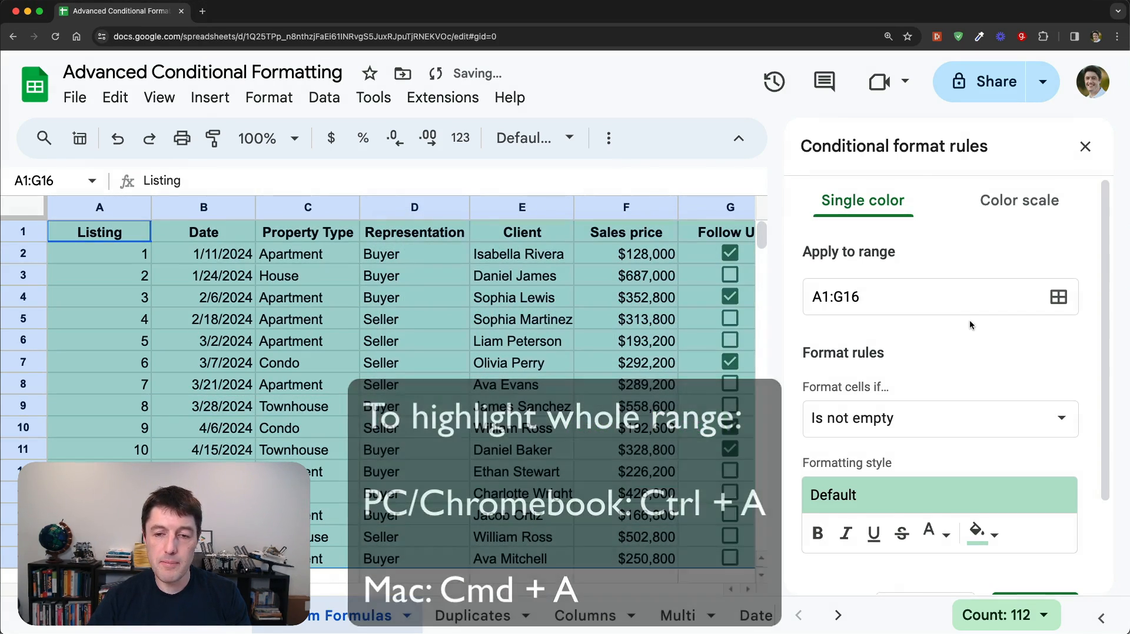
Set the new rule's condition to a custom formula and enter =$G1 to highlight rows with Follow Up ticked.
{"action": "scroll", "coordinate": [946, 310], "scroll_direction": "down", "scroll_amount": 2}
{"action": "left_click", "coordinate": [921, 312]}
{"action": "scroll", "coordinate": [954, 377], "scroll_direction": "down", "scroll_amount": 5}
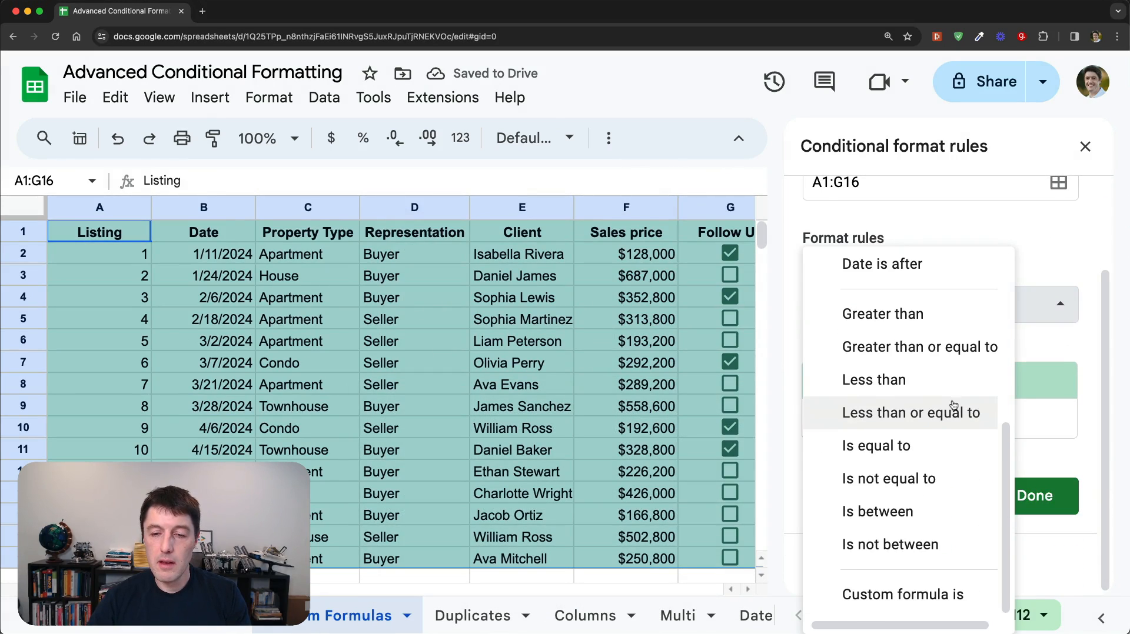
{"action": "left_click", "coordinate": [954, 597]}
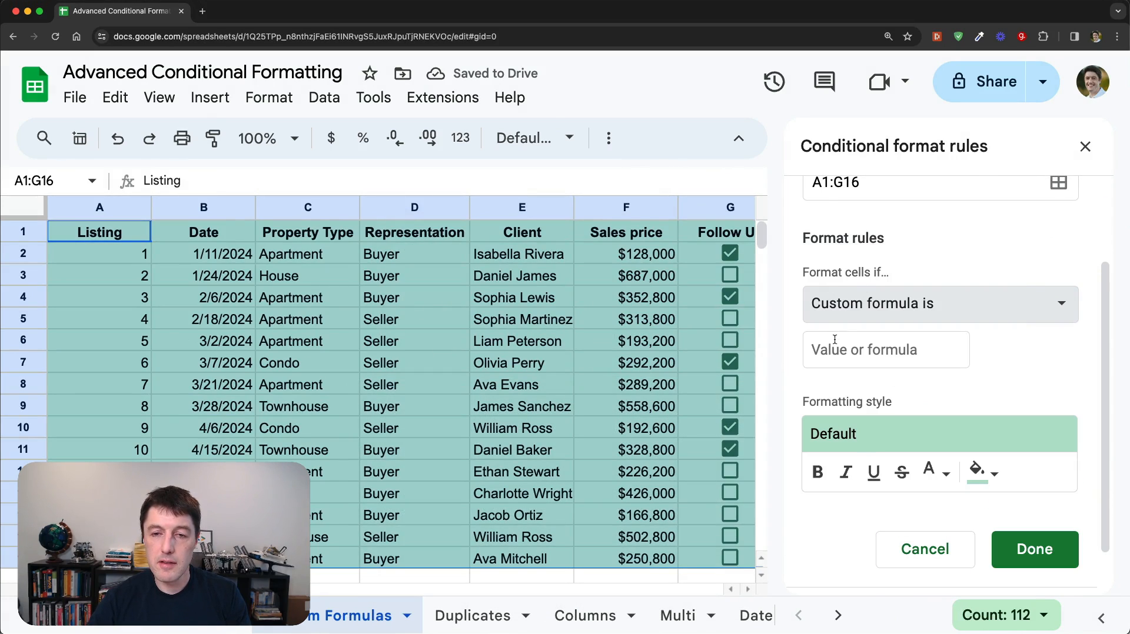
{"action": "left_click", "coordinate": [835, 339]}
{"action": "type", "text": "="}
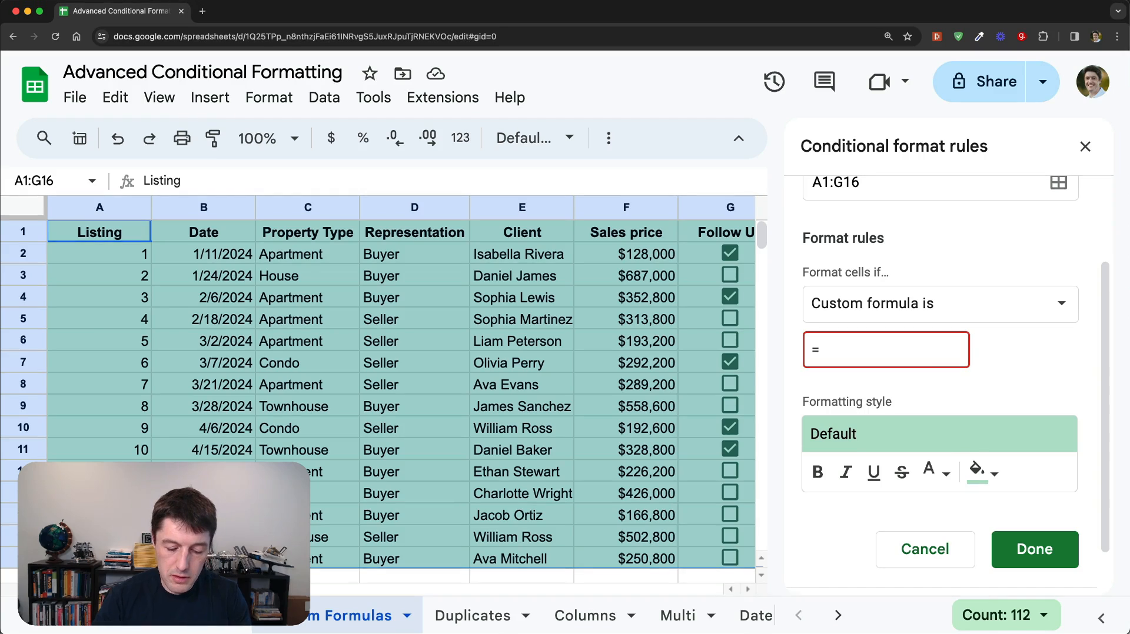
{"action": "type", "text": "$G"}
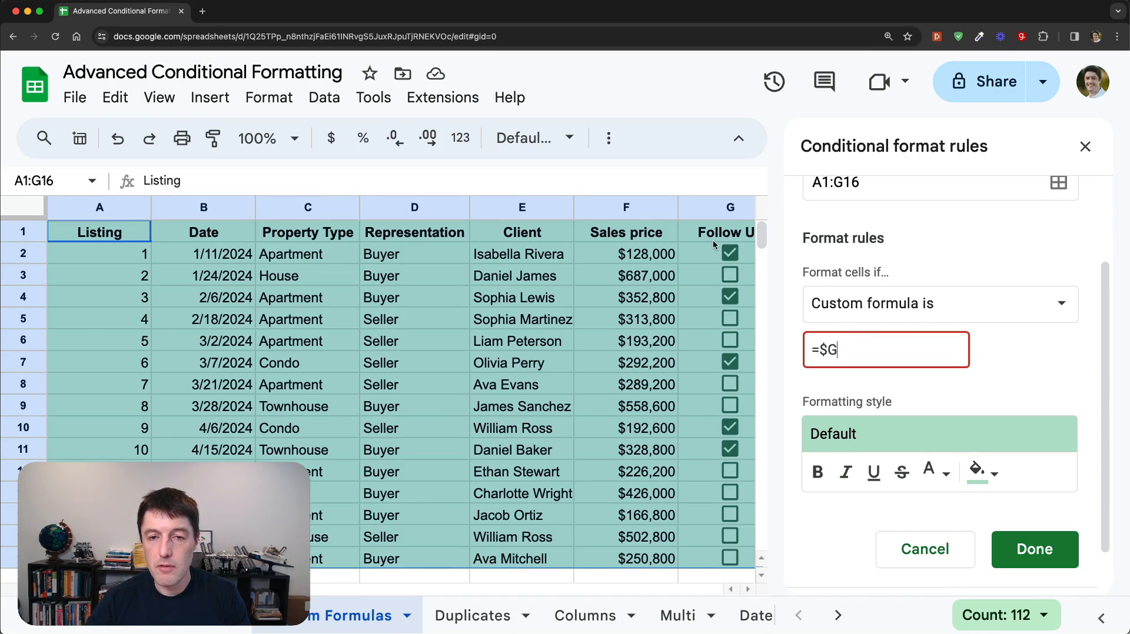
{"action": "type", "text": "1"}
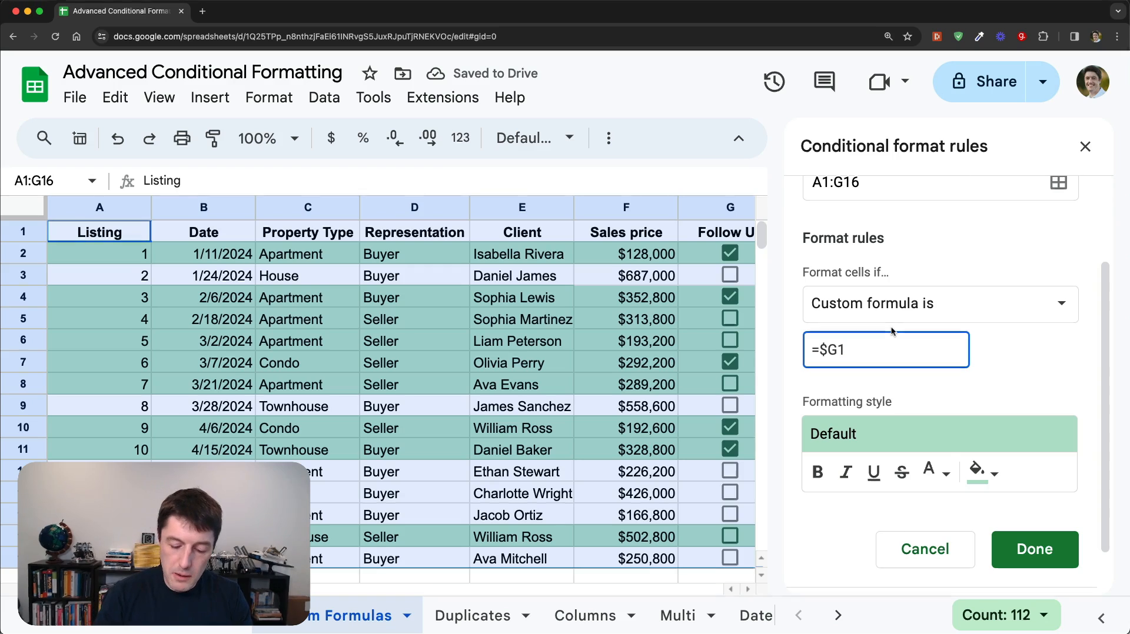
Try the explicit form =$G1=TRUE as the custom formula, and remove the =TRUE part.
{"action": "type", "text": "=TRUE"}
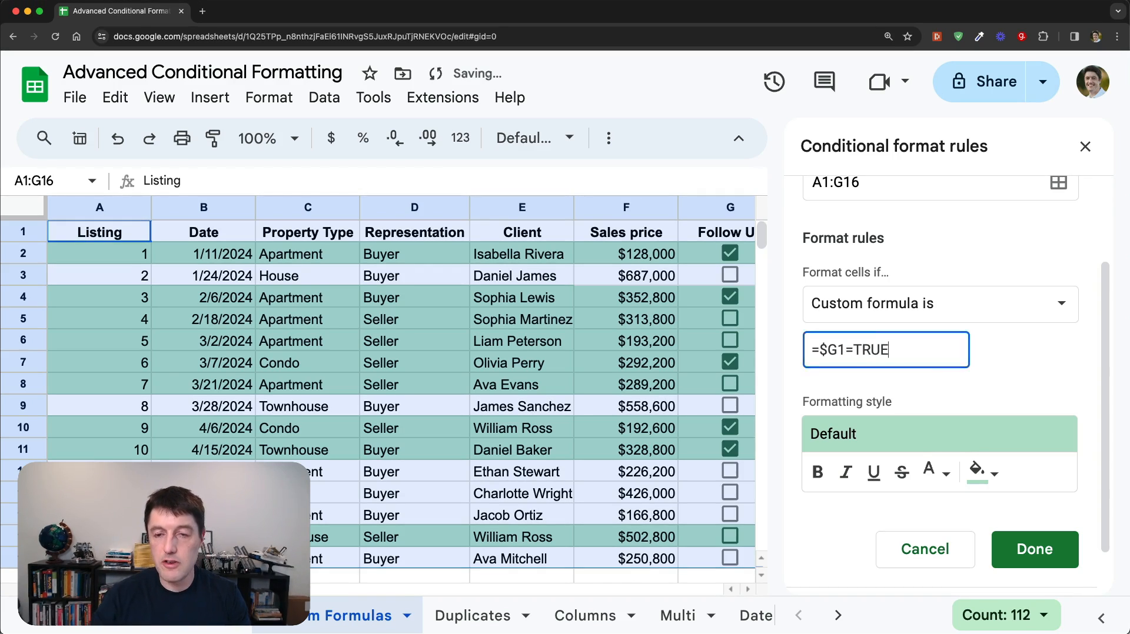
{"action": "left_click_drag", "start_coordinate": [845, 349], "coordinate": [890, 350]}
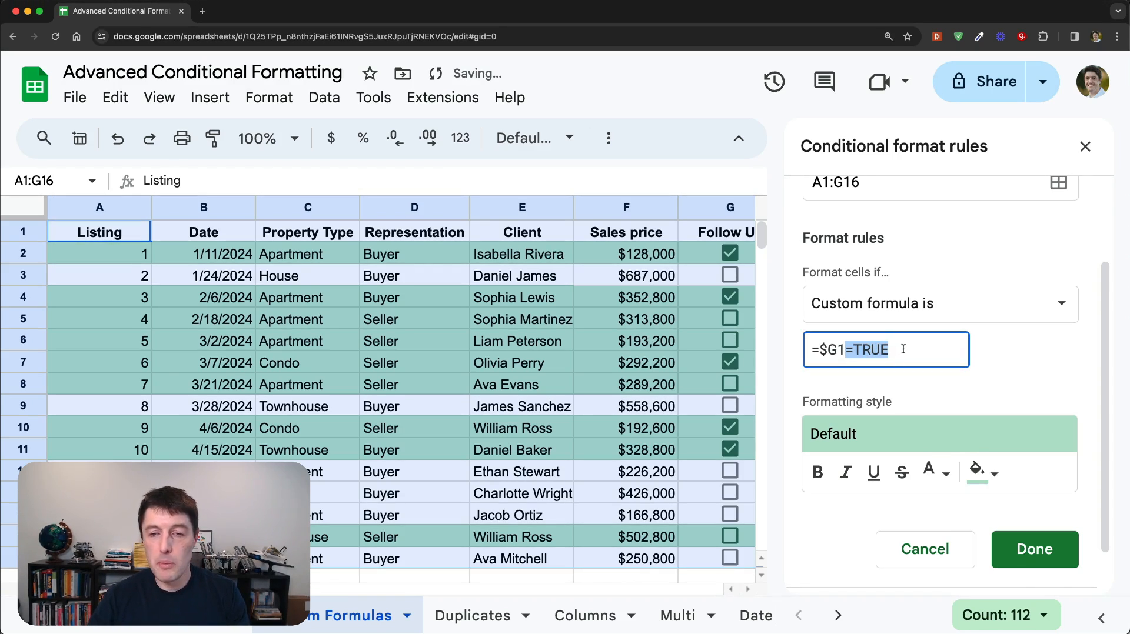
{"action": "key", "text": "BackSpace"}
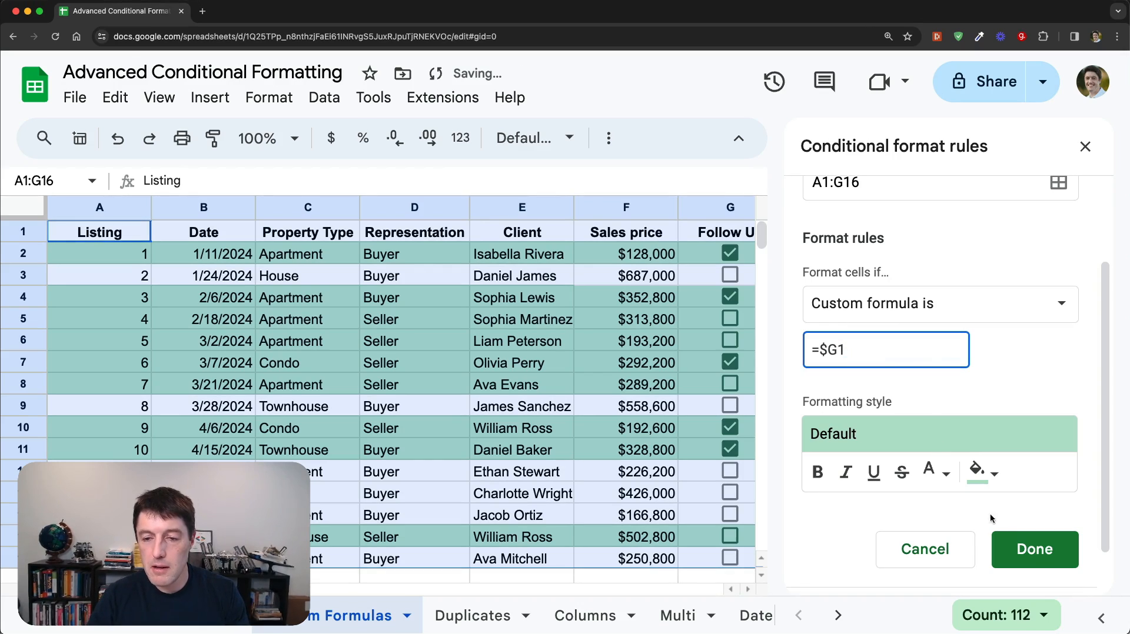
Save the =$G1 rule and close the conditional format rules.
{"action": "left_click", "coordinate": [1021, 547]}
{"action": "left_click", "coordinate": [1083, 148]}
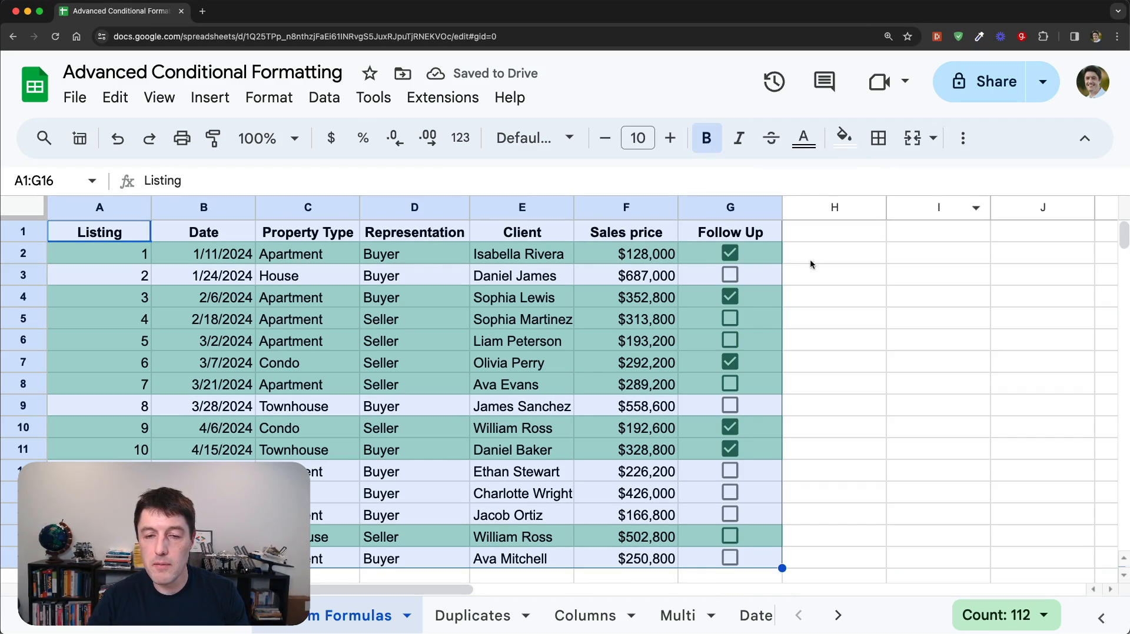
Inspect the value behind the Follow Up checkbox in G2, toggling it off and on to test the row's highlighting.
{"action": "left_click", "coordinate": [771, 252]}
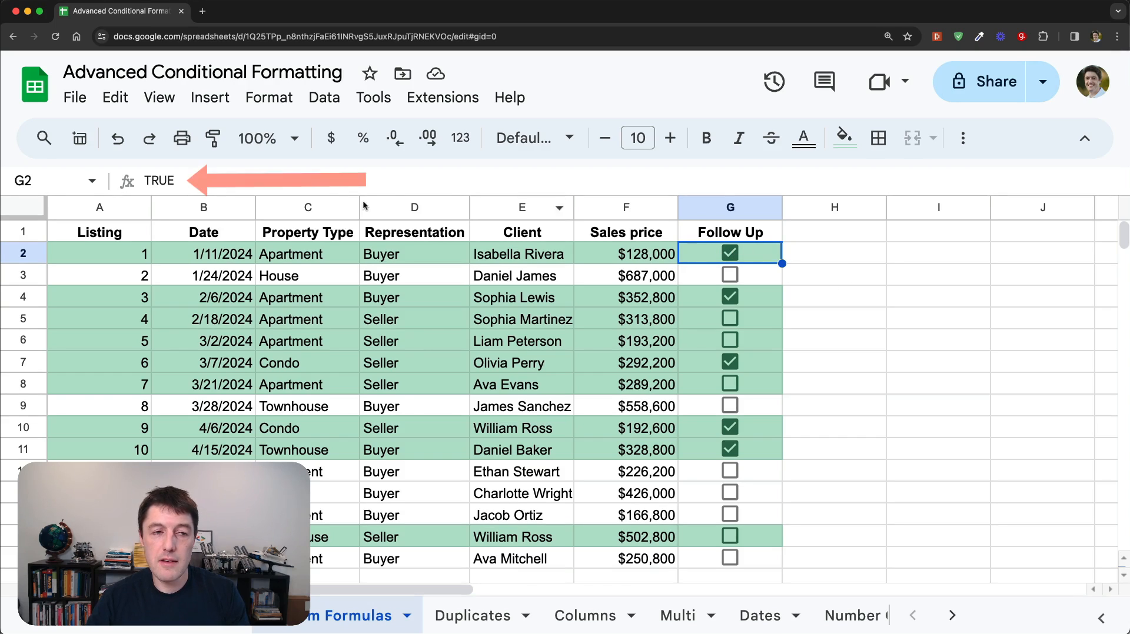
{"action": "double_click", "coordinate": [148, 179]}
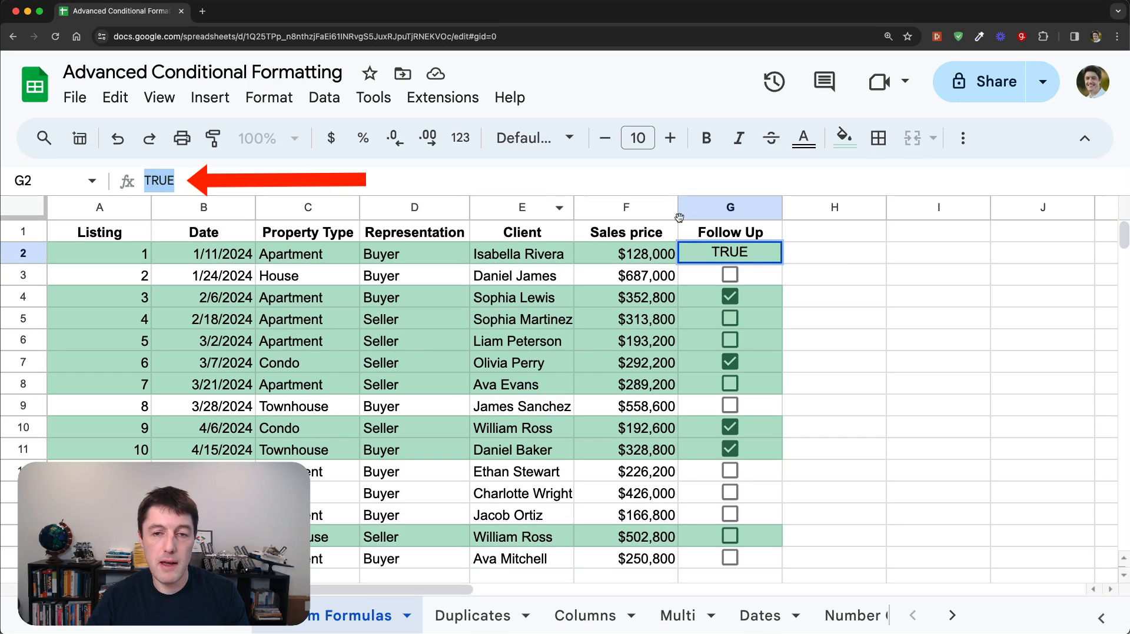
{"action": "left_click", "coordinate": [770, 252]}
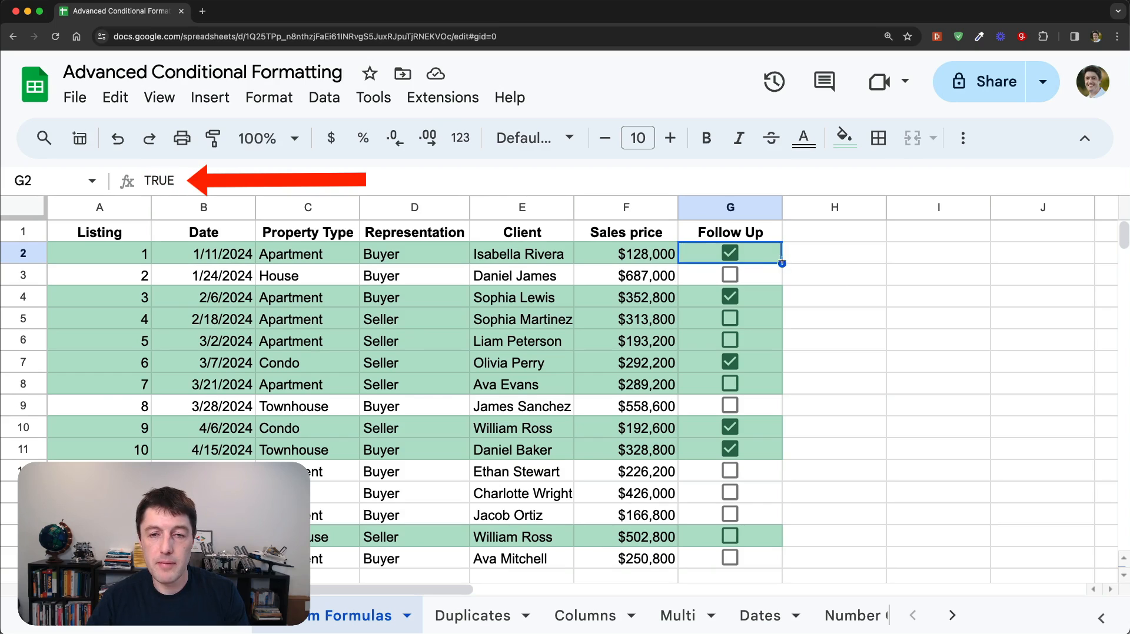
{"action": "left_click", "coordinate": [730, 253]}
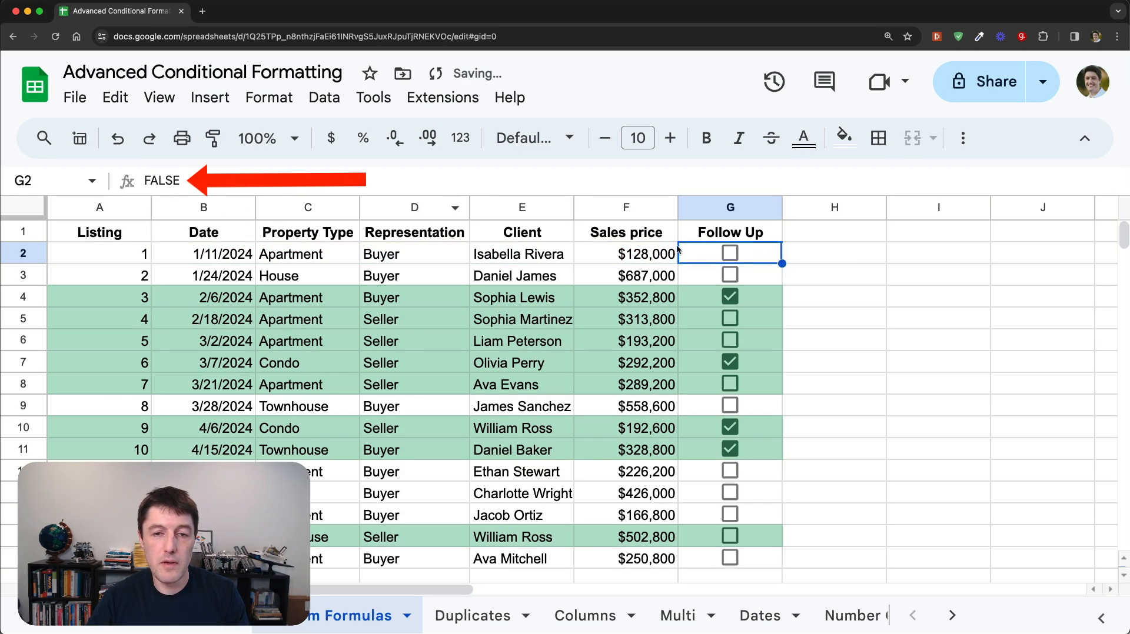
{"action": "left_click", "coordinate": [730, 255]}
{"action": "left_click", "coordinate": [730, 254]}
{"action": "left_click", "coordinate": [730, 254]}
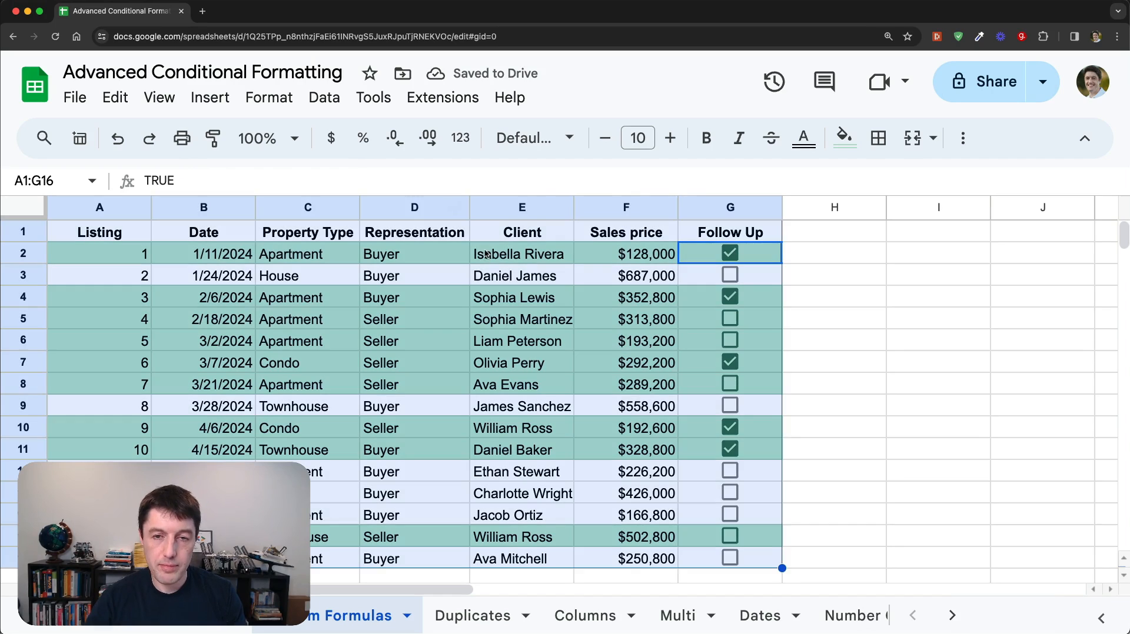
Change the fill colour of the =$G1 conditional format rule on A1:G16 to orange, save it and close the rules.
{"action": "key", "text": "super+a"}
{"action": "left_click", "coordinate": [267, 99]}
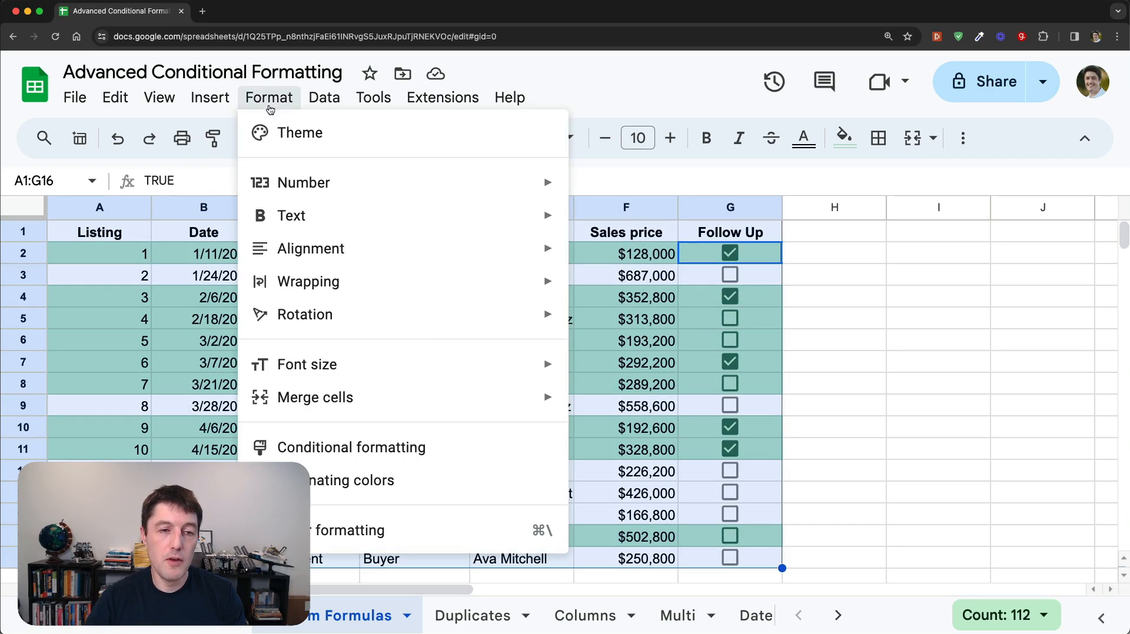
{"action": "left_click", "coordinate": [406, 448]}
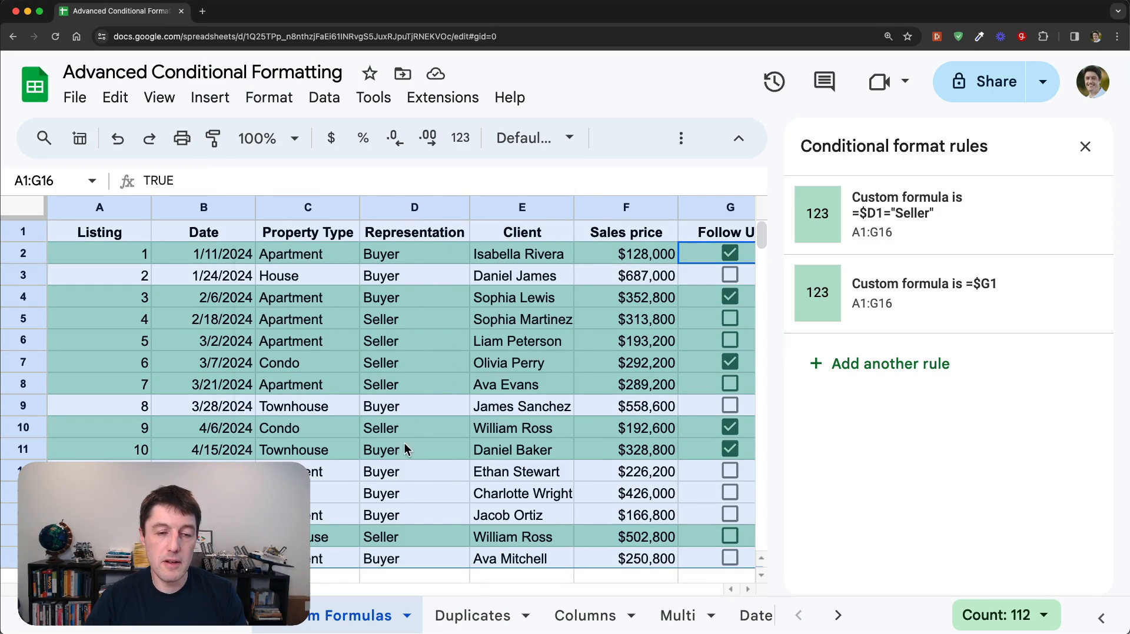
{"action": "left_click", "coordinate": [901, 302]}
{"action": "scroll", "coordinate": [908, 352], "scroll_direction": "down", "scroll_amount": 3}
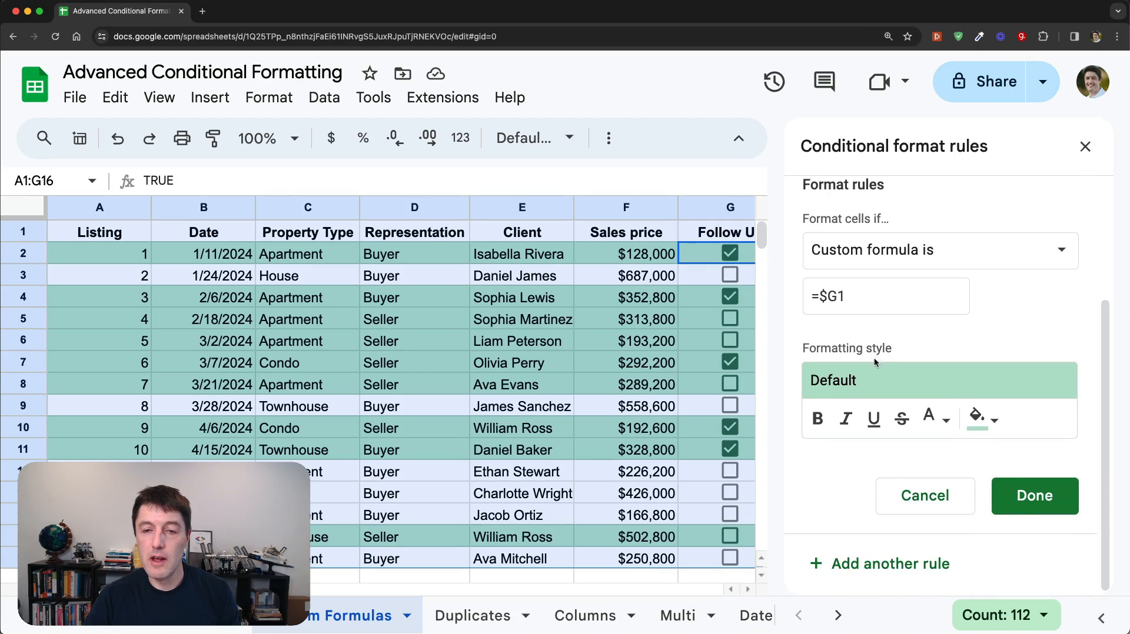
{"action": "left_click", "coordinate": [852, 297]}
{"action": "key", "text": "super+a"}
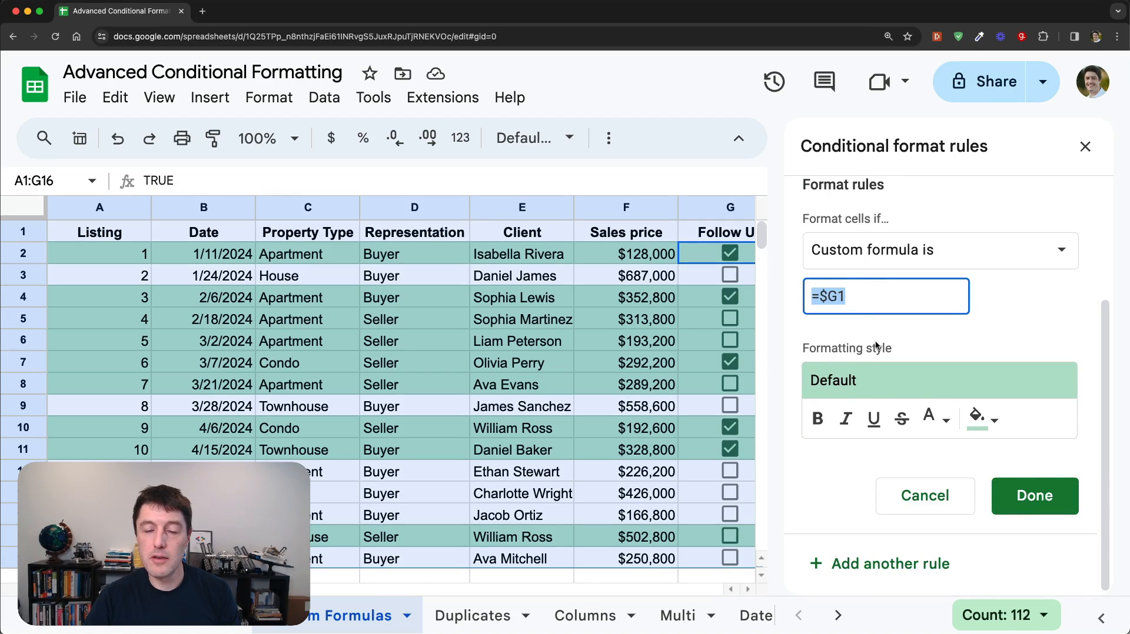
{"action": "left_click", "coordinate": [824, 291]}
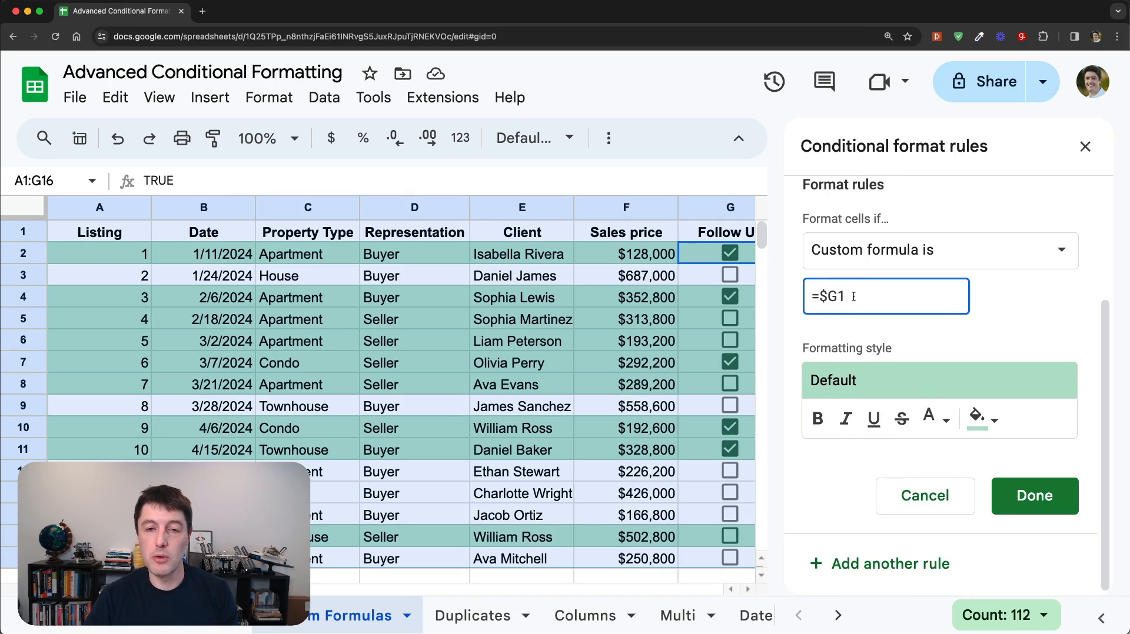
{"action": "left_click", "coordinate": [990, 419]}
{"action": "left_click", "coordinate": [917, 318]}
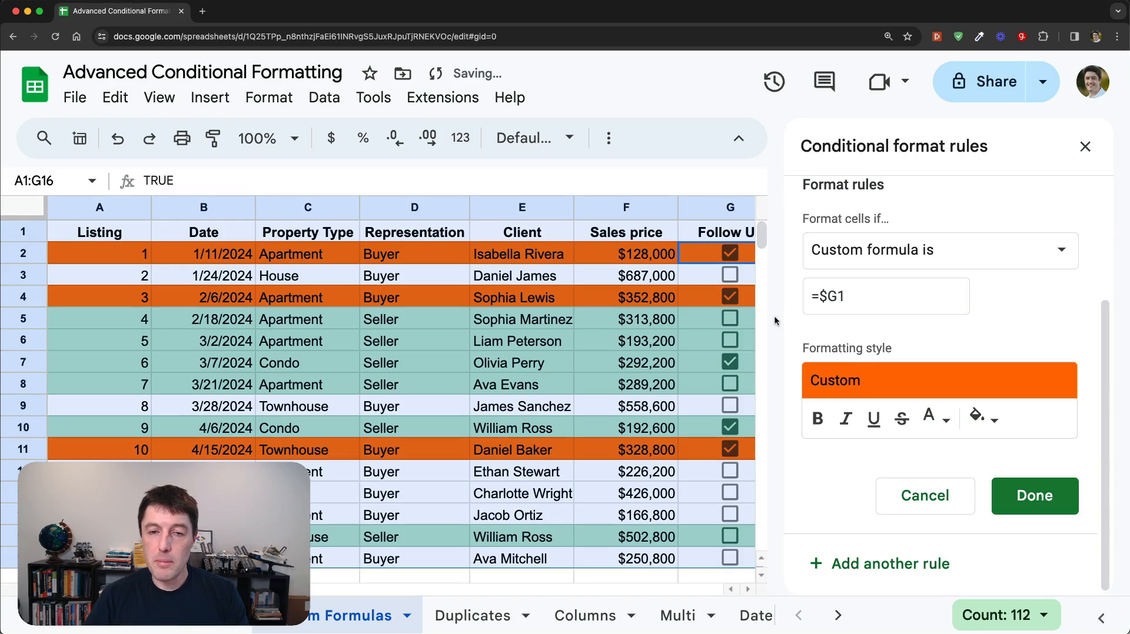
{"action": "left_click", "coordinate": [1058, 498]}
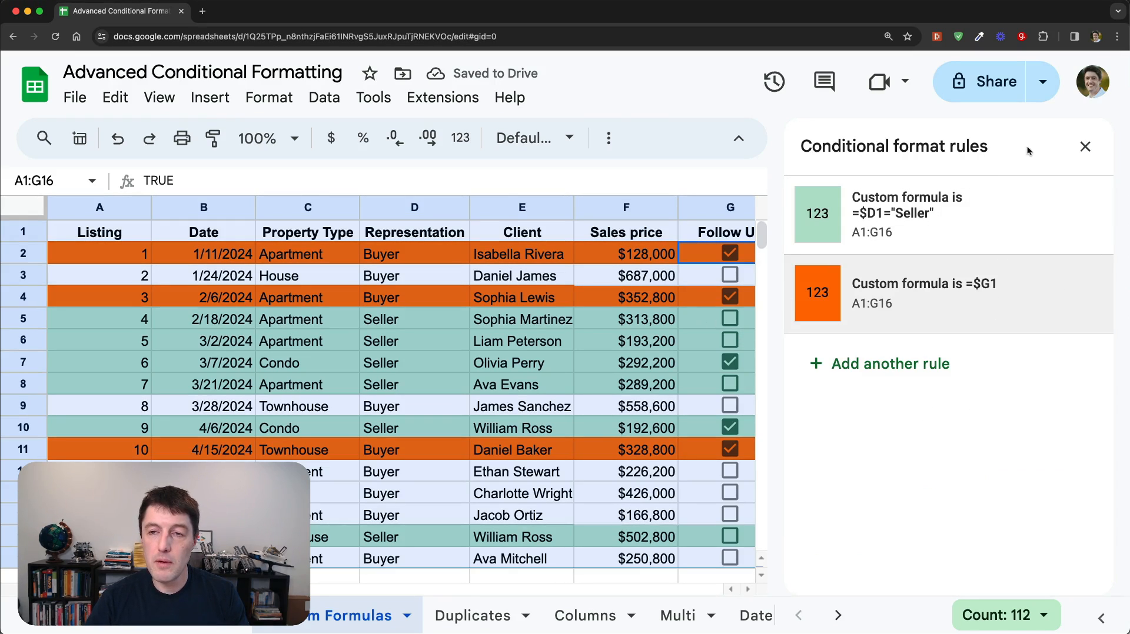
{"action": "left_click", "coordinate": [1085, 147]}
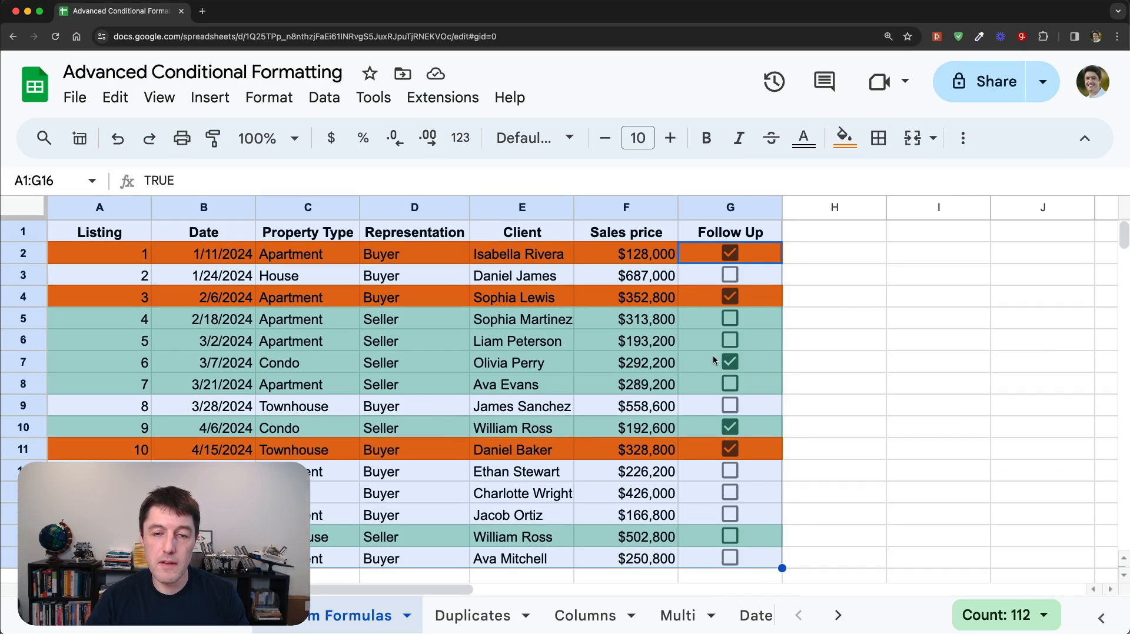
Move the =$G1 rule above the =$D1="Seller" rule, swap them back to compare rows 7 and 10, and put =$G1 first again.
{"action": "left_click_drag", "start_coordinate": [714, 361], "coordinate": [395, 367]}
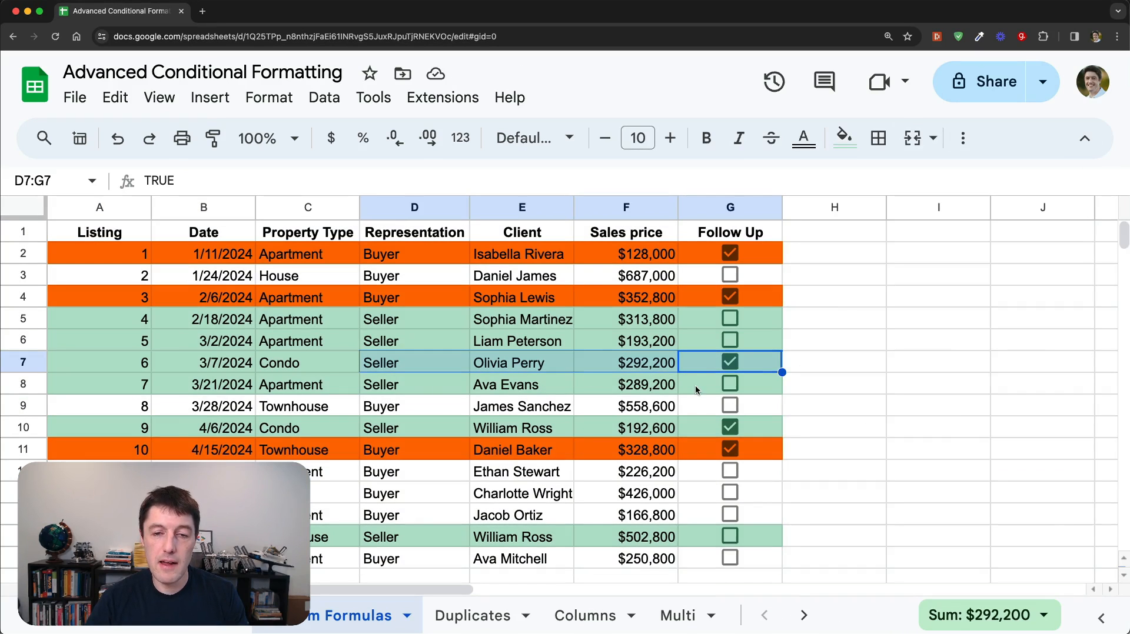
{"action": "left_click_drag", "start_coordinate": [690, 425], "coordinate": [347, 429]}
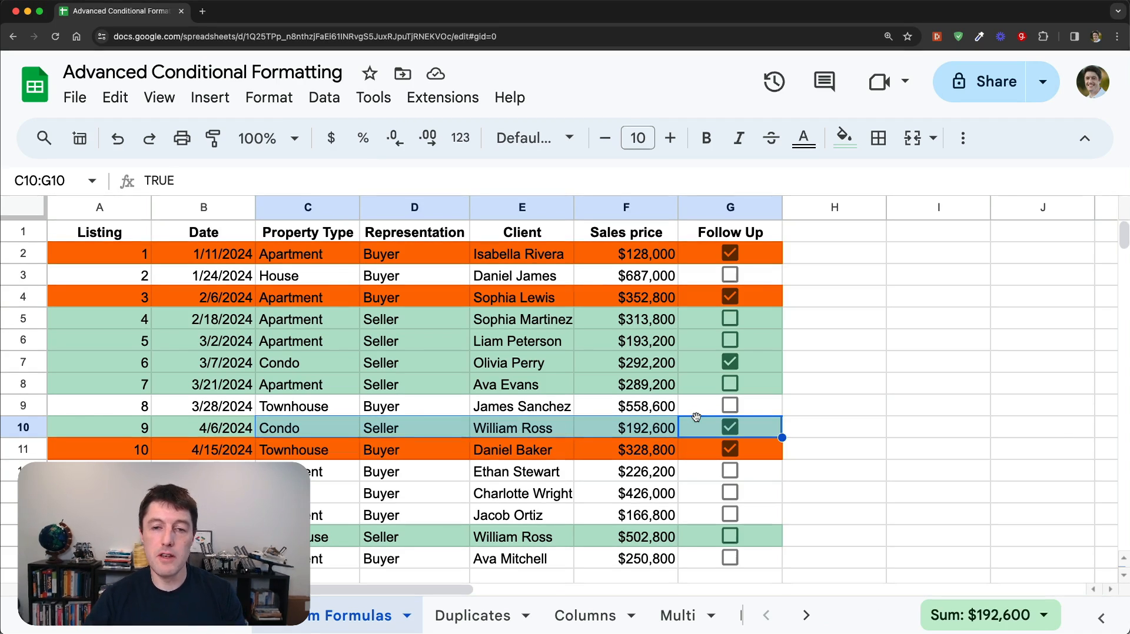
{"action": "left_click", "coordinate": [299, 301]}
{"action": "key", "text": "super+a"}
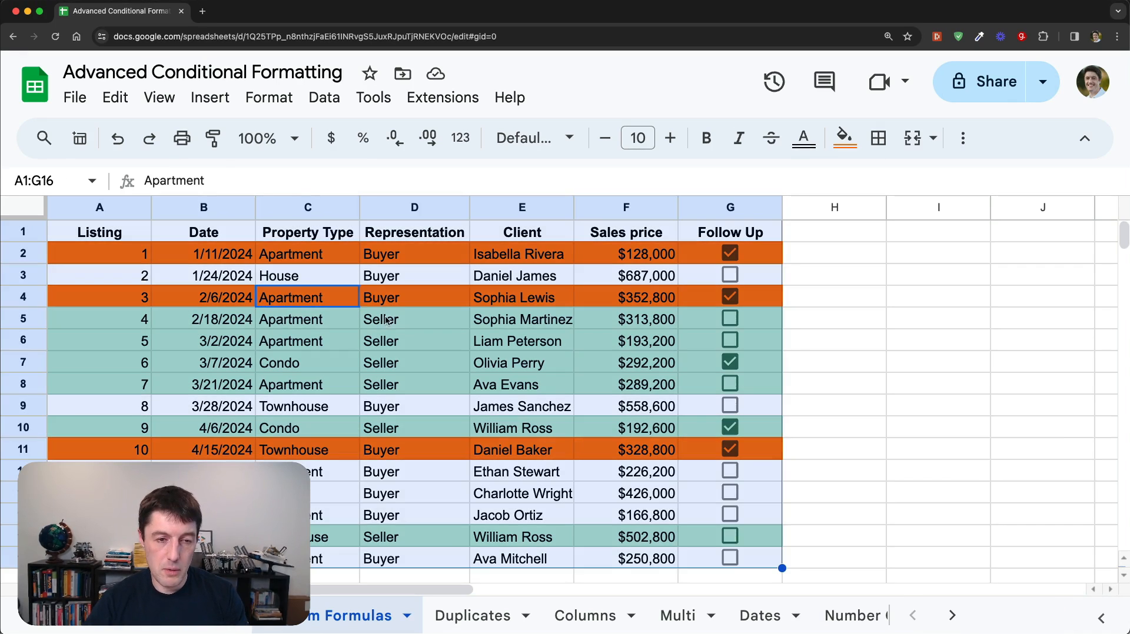
{"action": "left_click", "coordinate": [277, 101]}
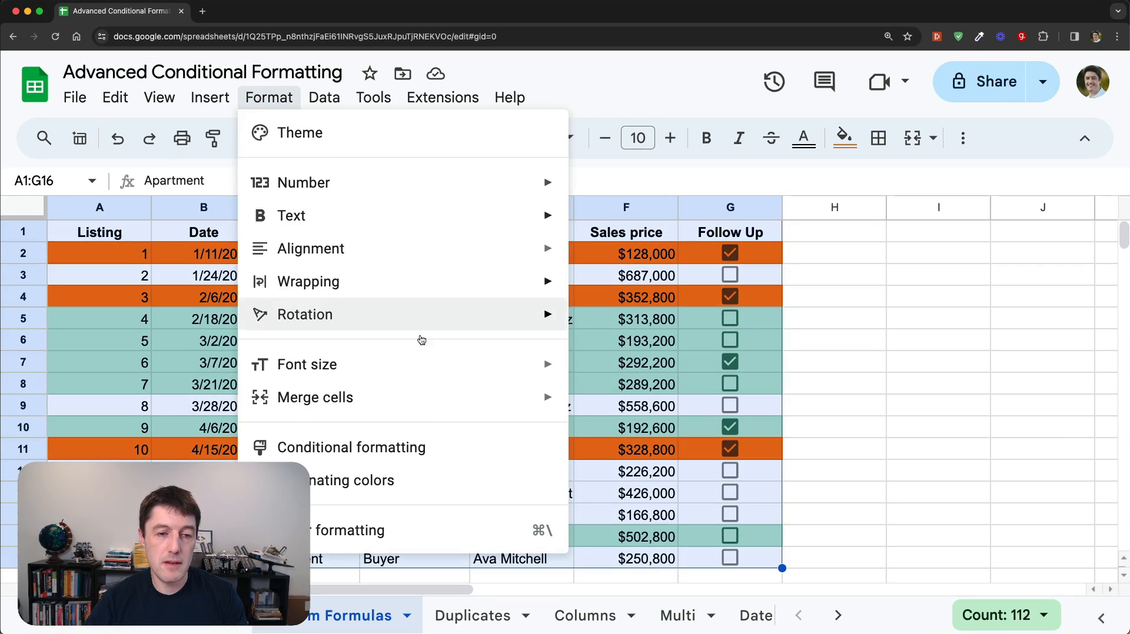
{"action": "left_click", "coordinate": [423, 445]}
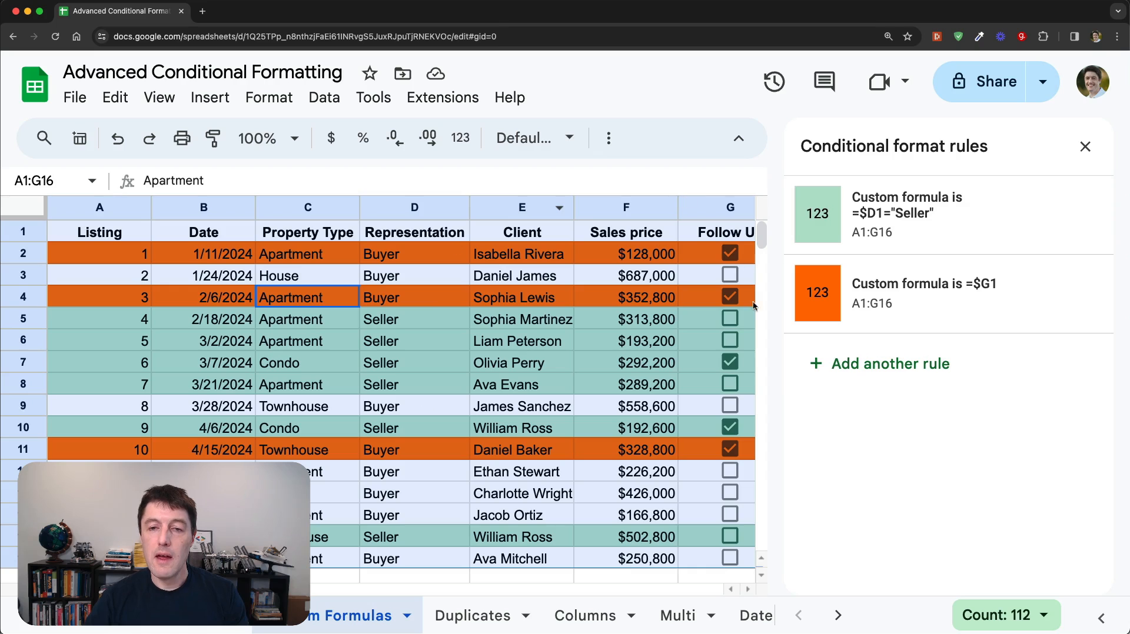
{"action": "left_click_drag", "start_coordinate": [791, 292], "coordinate": [792, 213]}
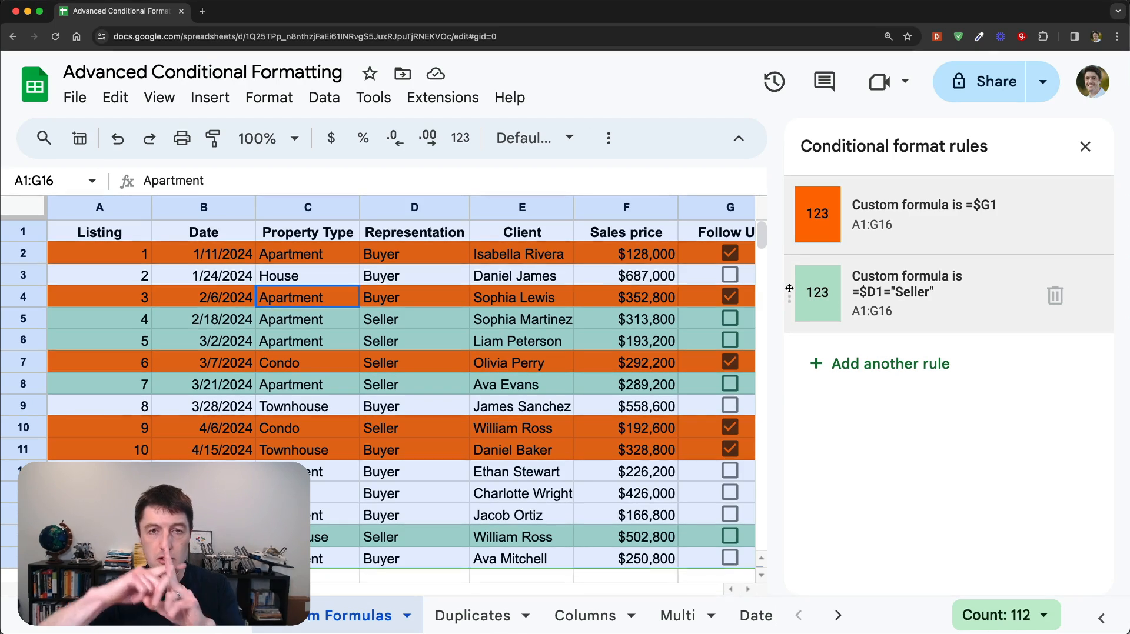
{"action": "left_click_drag", "start_coordinate": [790, 288], "coordinate": [791, 224]}
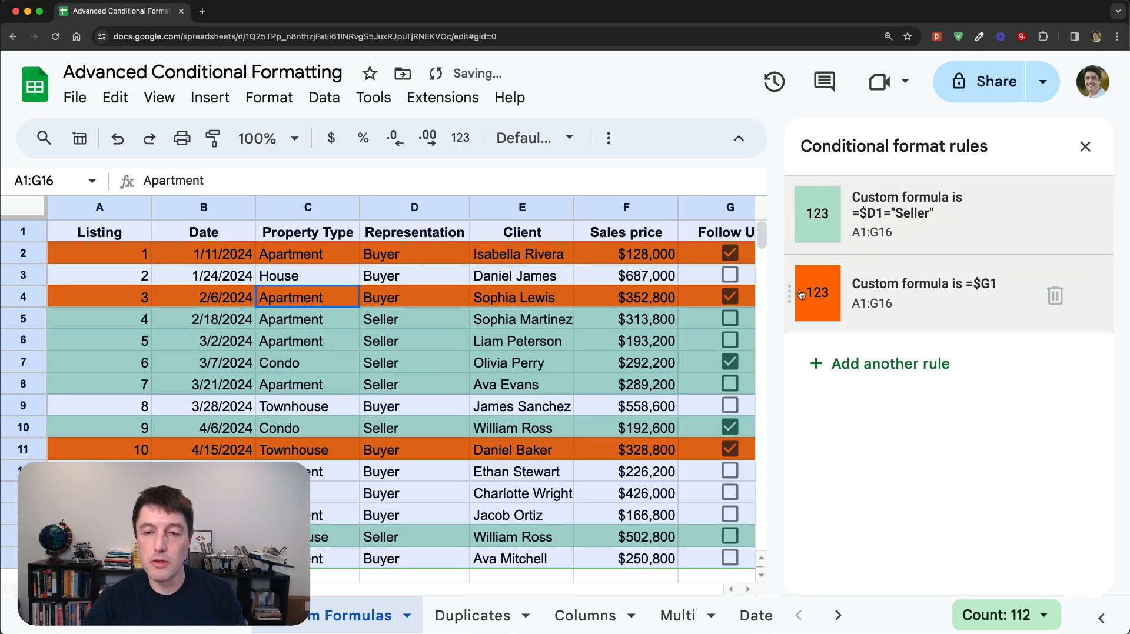
{"action": "left_click_drag", "start_coordinate": [793, 293], "coordinate": [791, 215]}
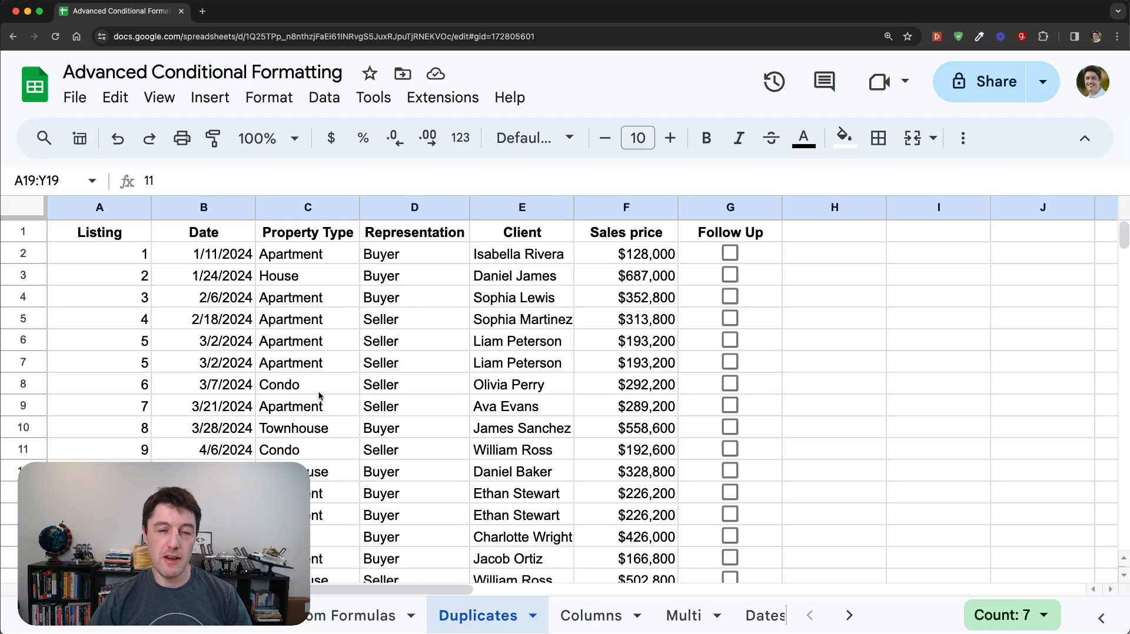
Look through the listing rows on the Duplicates sheet for repeated entries.
{"action": "scroll", "coordinate": [313, 395], "scroll_direction": "down", "scroll_amount": 5}
{"action": "scroll", "coordinate": [313, 388], "scroll_direction": "up", "scroll_amount": 1}
{"action": "left_click", "coordinate": [320, 364]}
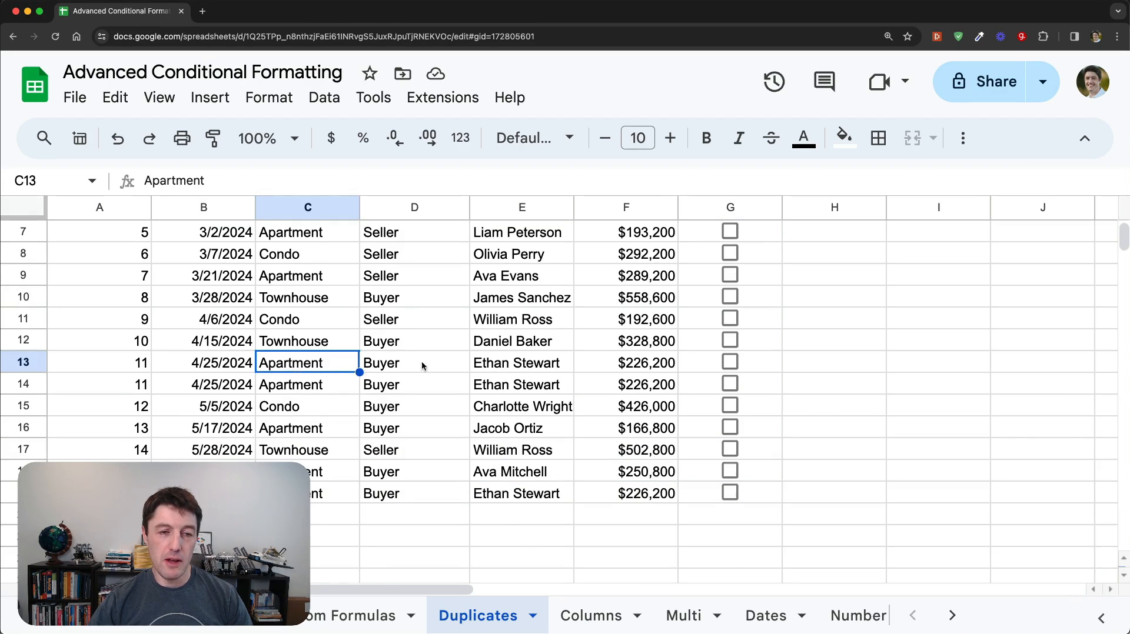
{"action": "scroll", "coordinate": [421, 365], "scroll_direction": "up", "scroll_amount": 5}
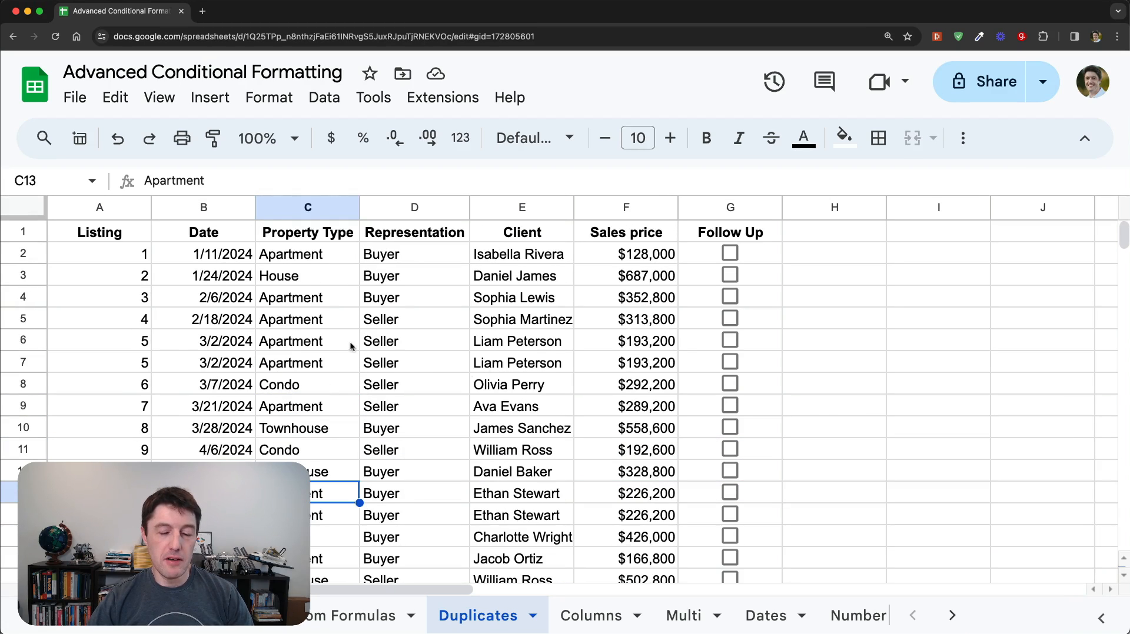
Enter =COUNTIF($A$2:$A,A2) in I2 to count how often each listing number occurs in column A.
{"action": "left_click", "coordinate": [896, 259]}
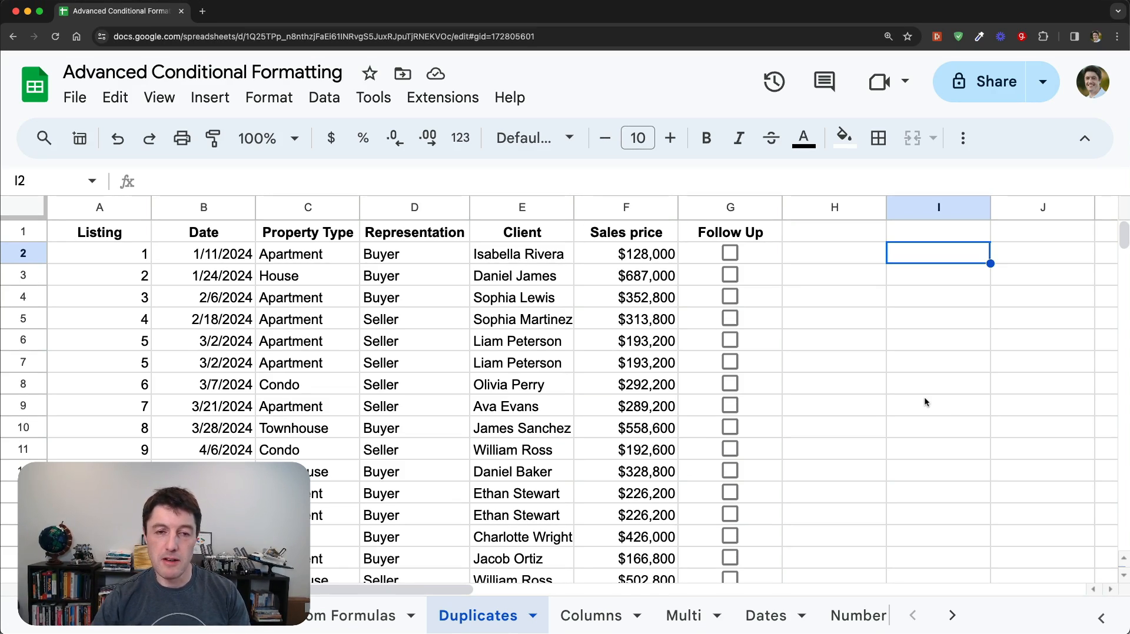
{"action": "type", "text": "="}
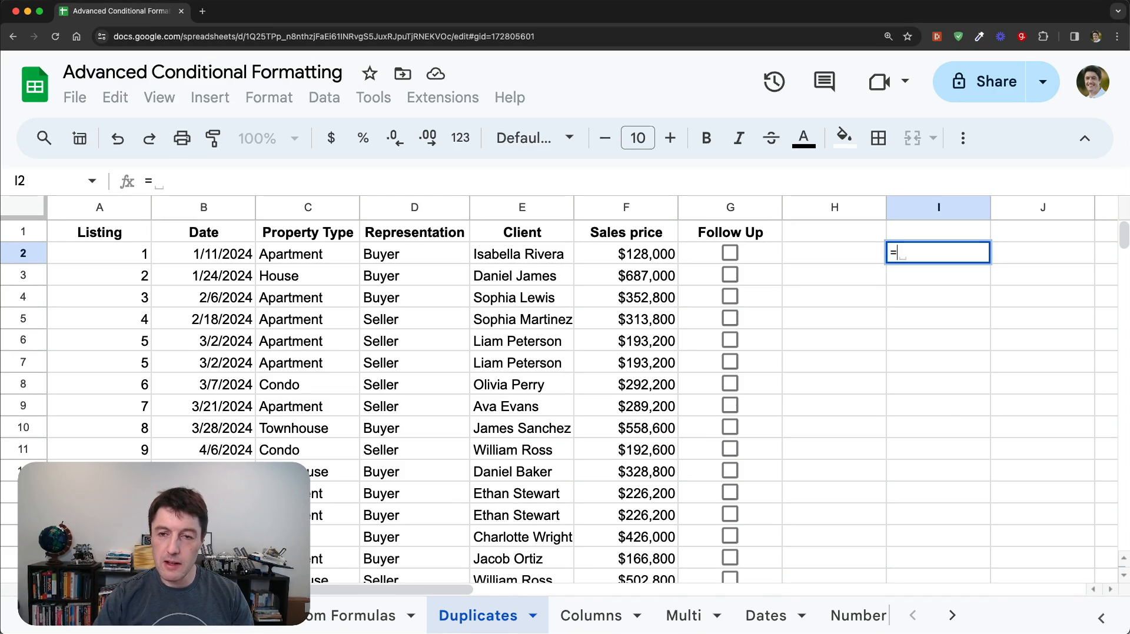
{"action": "type", "text": "count"}
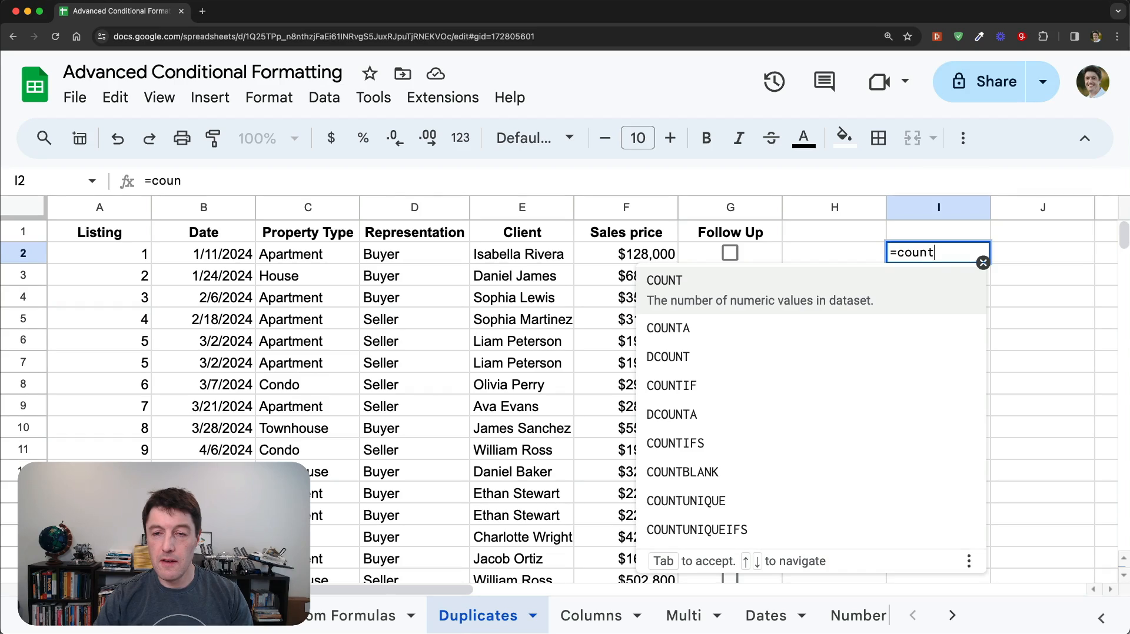
{"action": "type", "text": "if("}
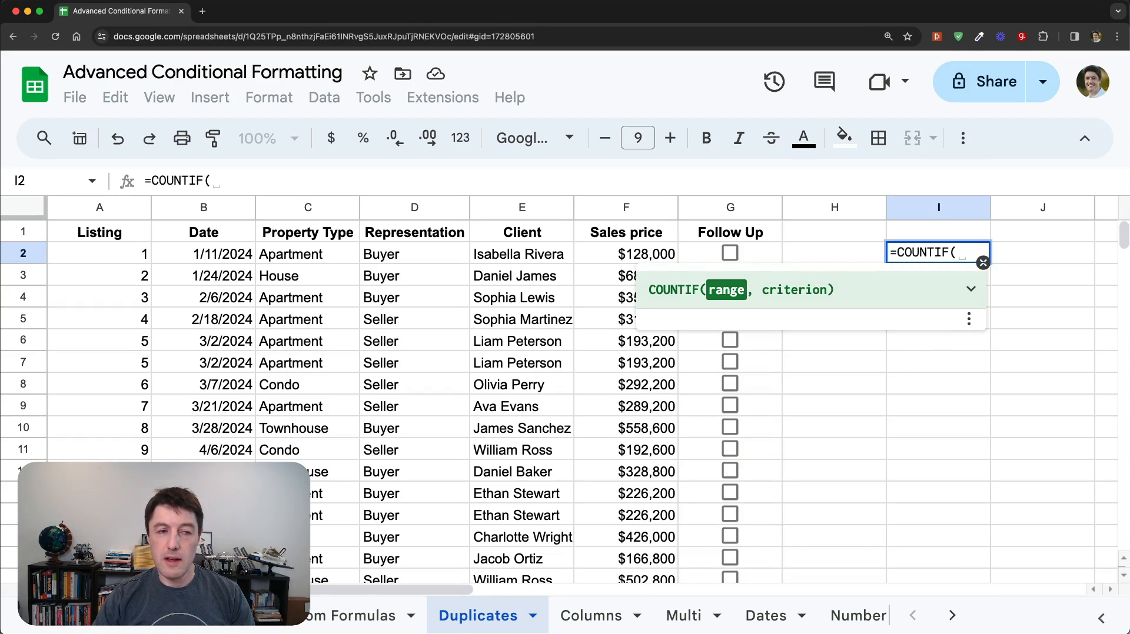
{"action": "type", "text": "A2:"}
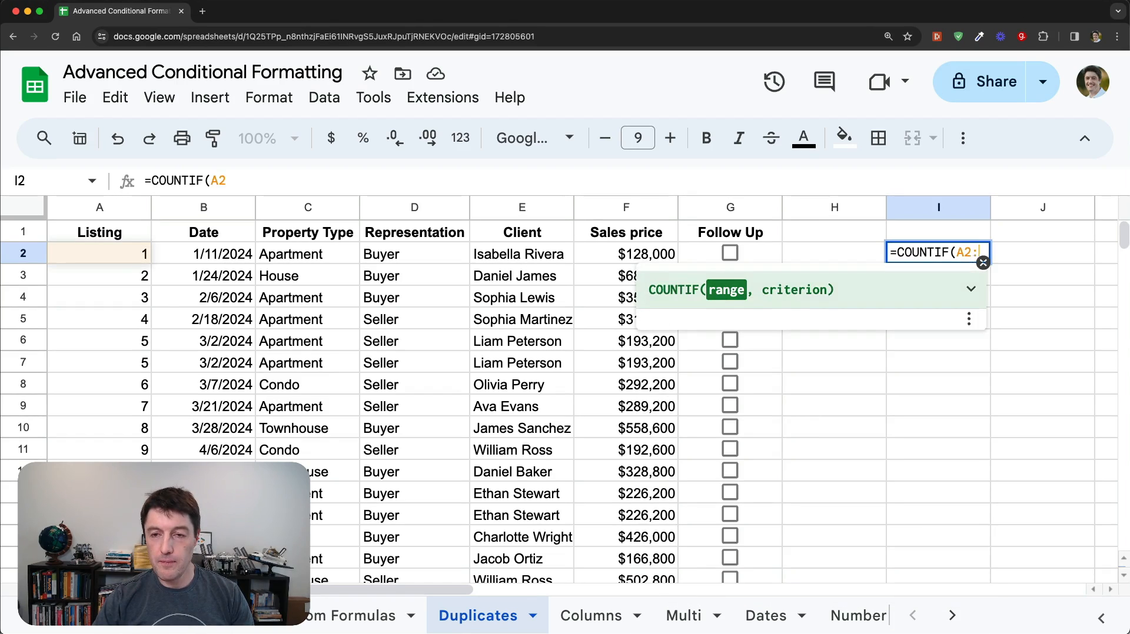
{"action": "type", "text": "A"}
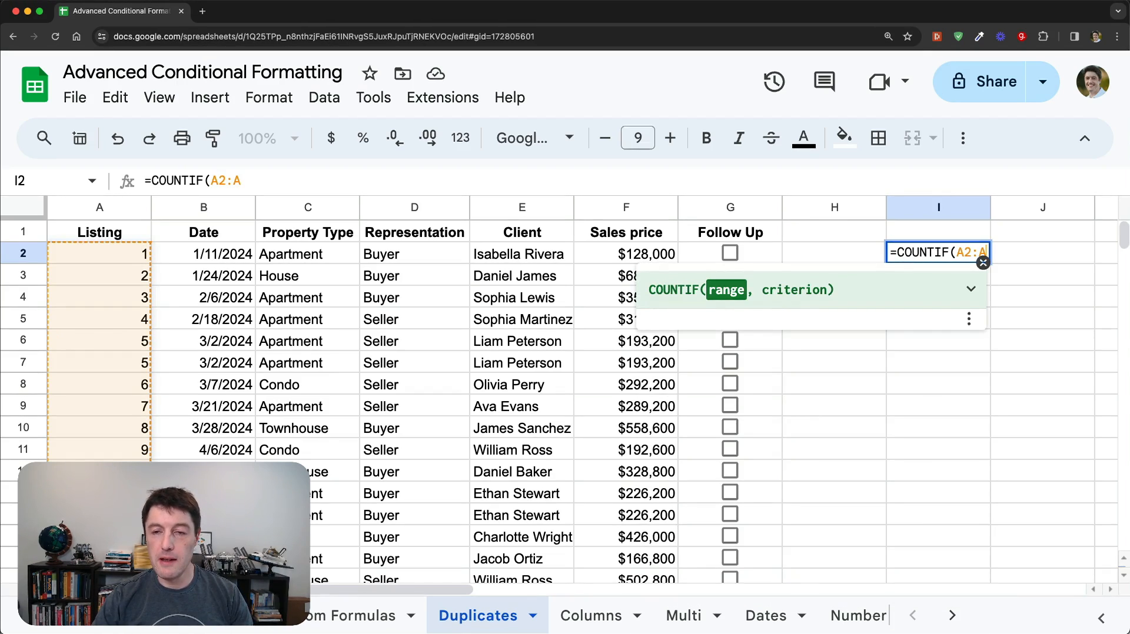
{"action": "key", "text": "F4"}
{"action": "type", "text": ","}
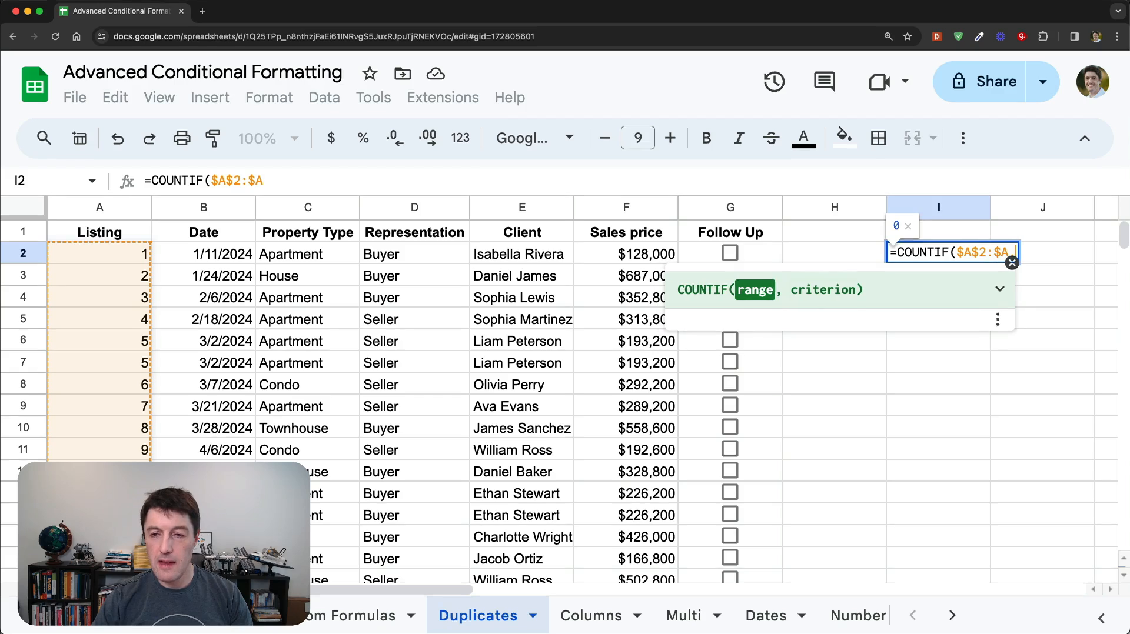
{"action": "type", "text": "a"}
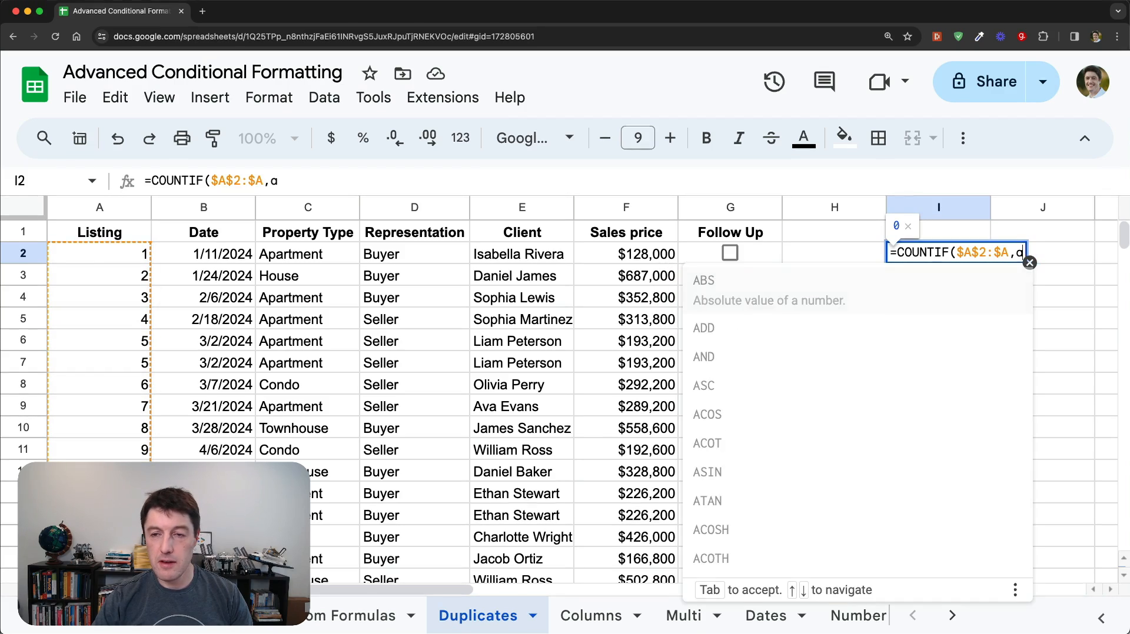
{"action": "type", "text": "2)"}
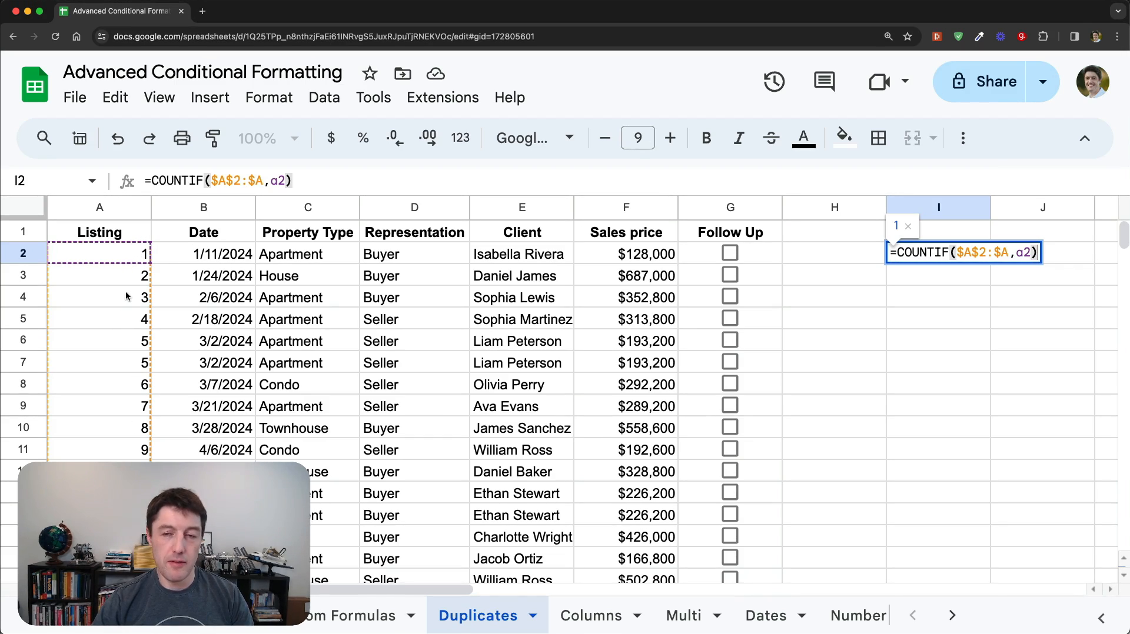
{"action": "key", "text": "Return"}
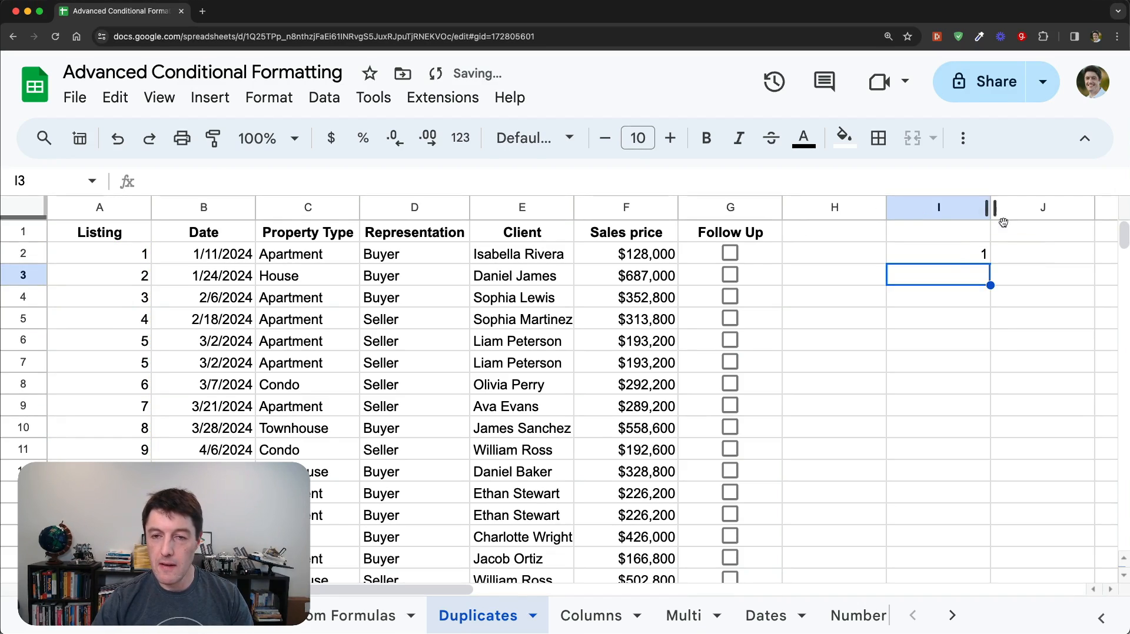
Check the I2 count against A2 and fill the COUNTIF formula down to I12.
{"action": "left_click", "coordinate": [953, 257]}
{"action": "left_click", "coordinate": [118, 253]}
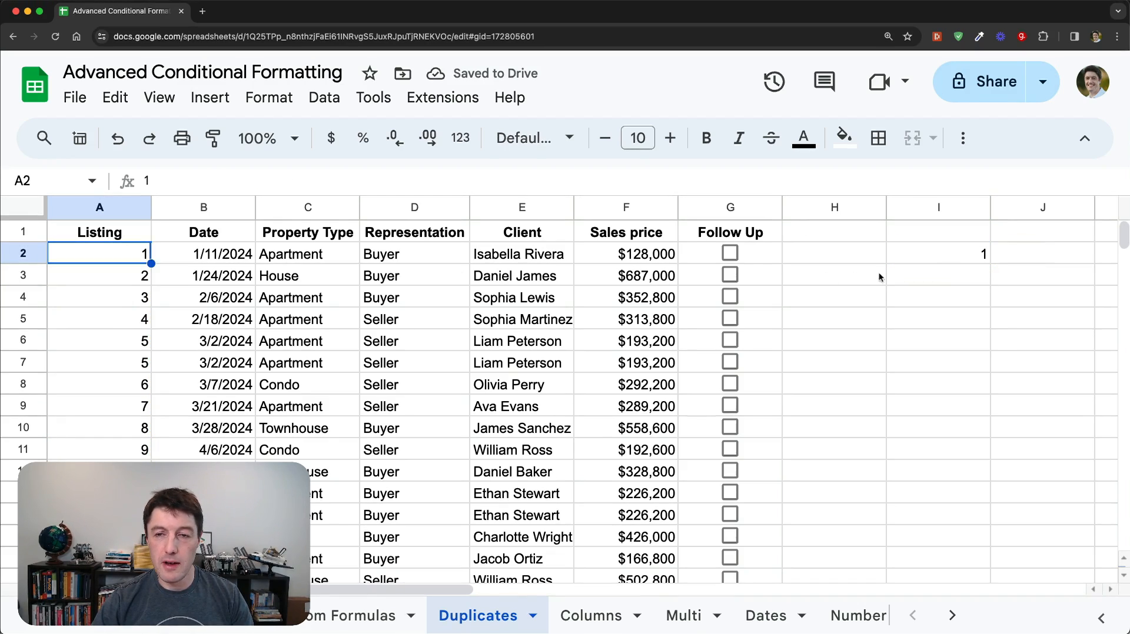
{"action": "left_click", "coordinate": [945, 259]}
{"action": "left_click_drag", "start_coordinate": [990, 265], "coordinate": [989, 474]}
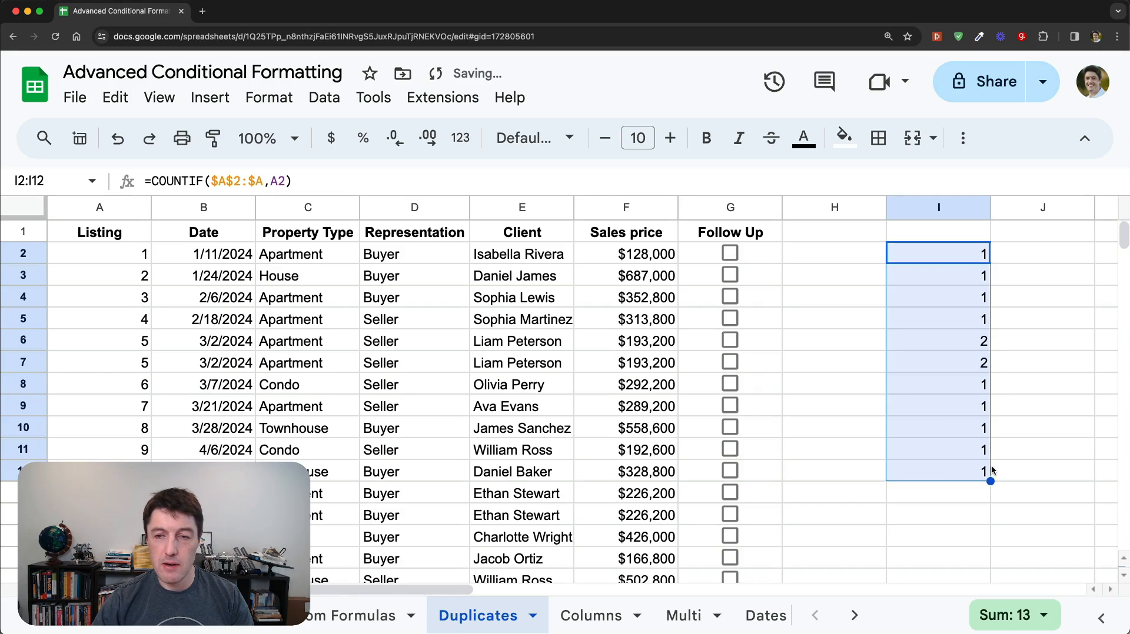
Compare the counts in I6:I7 with the listing data in rows 6 and 7.
{"action": "left_click", "coordinate": [980, 349]}
{"action": "left_click_drag", "start_coordinate": [980, 349], "coordinate": [988, 373]}
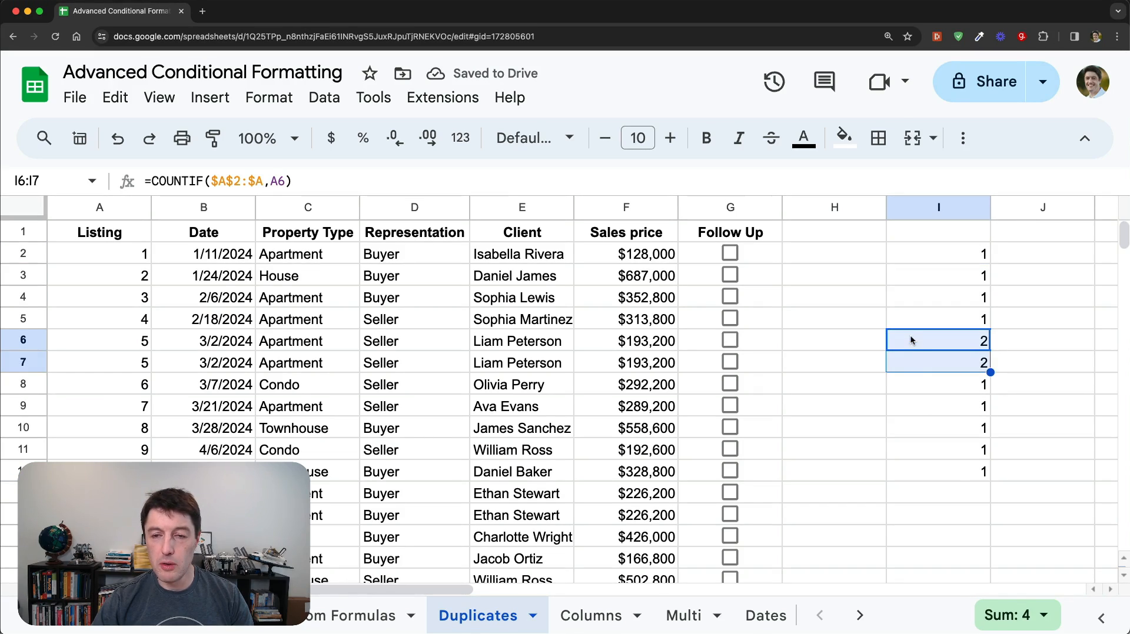
{"action": "left_click_drag", "start_coordinate": [912, 336], "coordinate": [97, 363]}
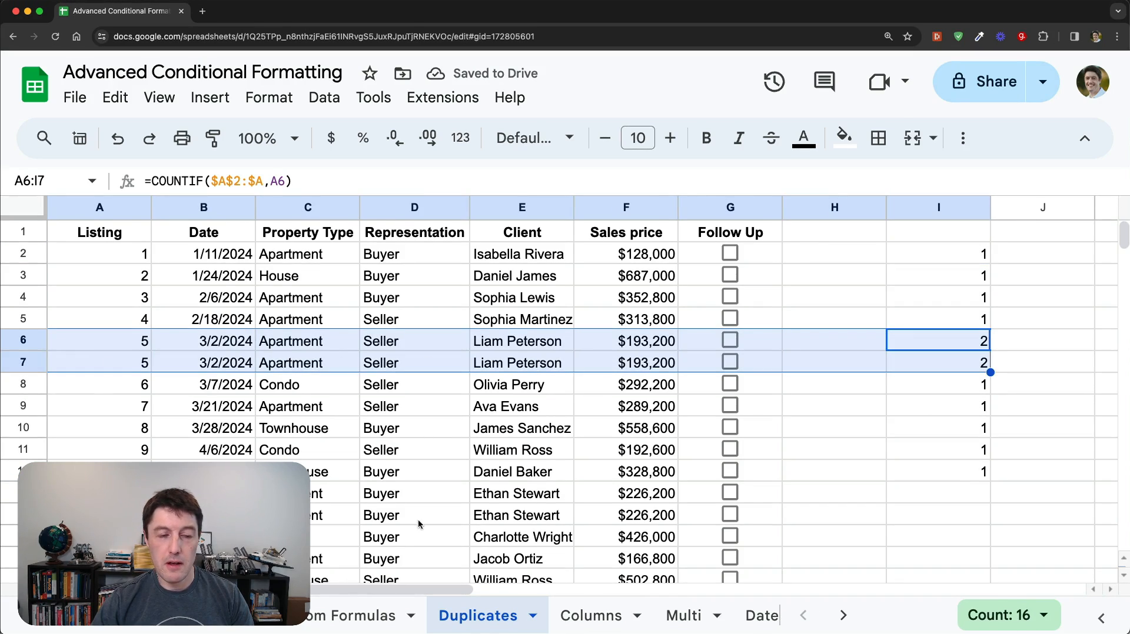
Extend the COUNTIF formula from I12 down to I19 and compare the counts for rows 13 and 14 with their data.
{"action": "left_click", "coordinate": [971, 478]}
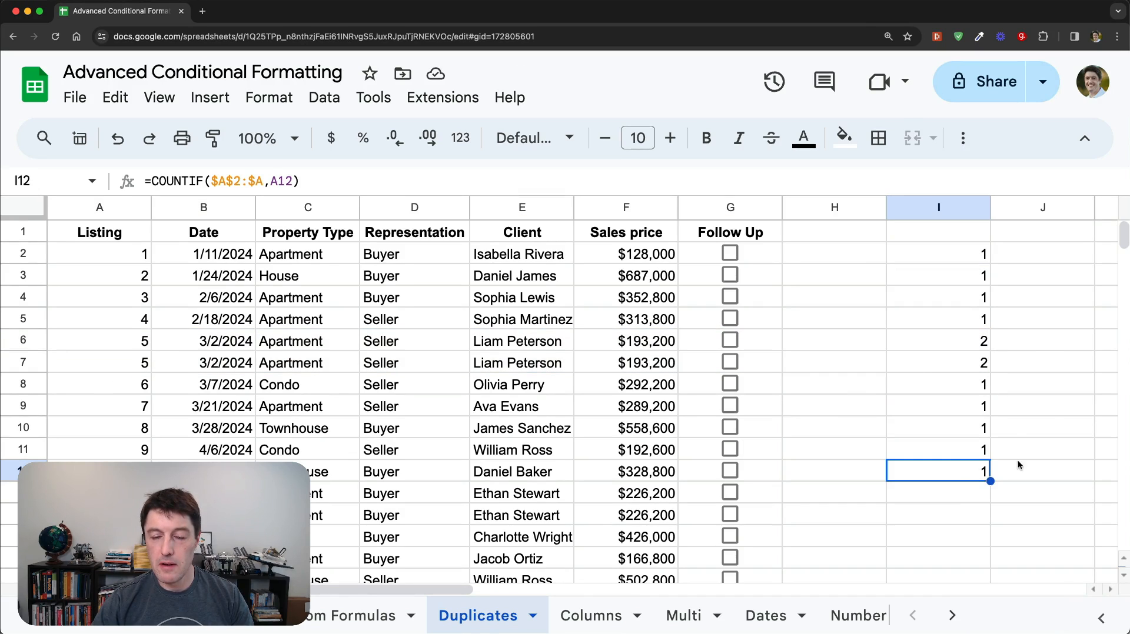
{"action": "scroll", "coordinate": [1018, 419], "scroll_direction": "down", "scroll_amount": 1}
{"action": "scroll", "coordinate": [972, 462], "scroll_direction": "down", "scroll_amount": 3}
{"action": "left_click_drag", "start_coordinate": [991, 439], "coordinate": [971, 458]}
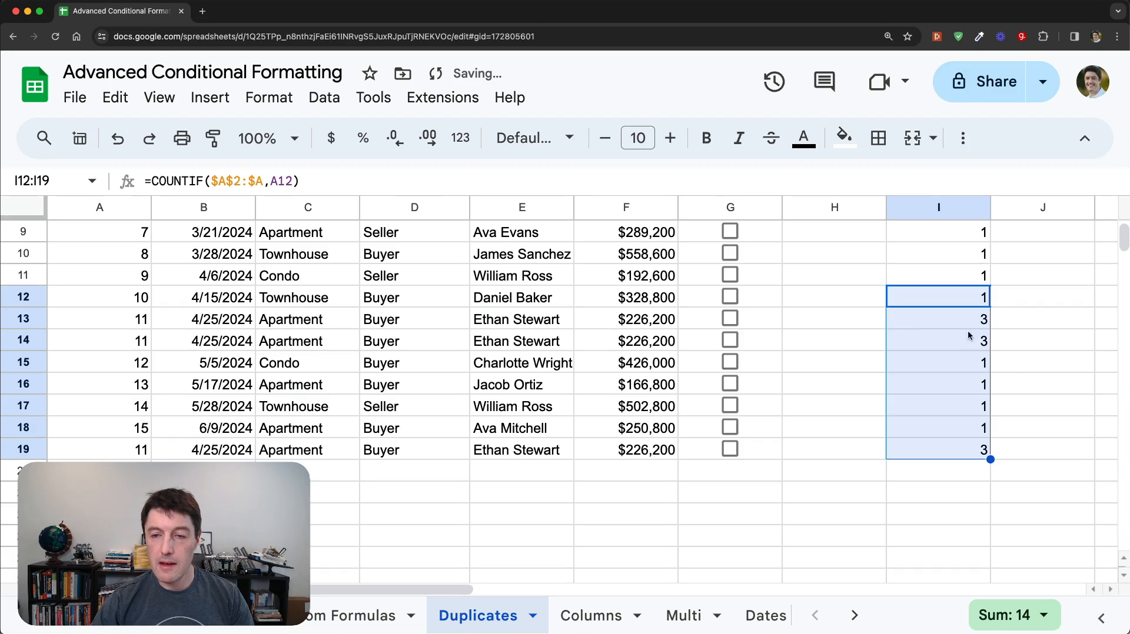
{"action": "left_click_drag", "start_coordinate": [970, 320], "coordinate": [100, 342]}
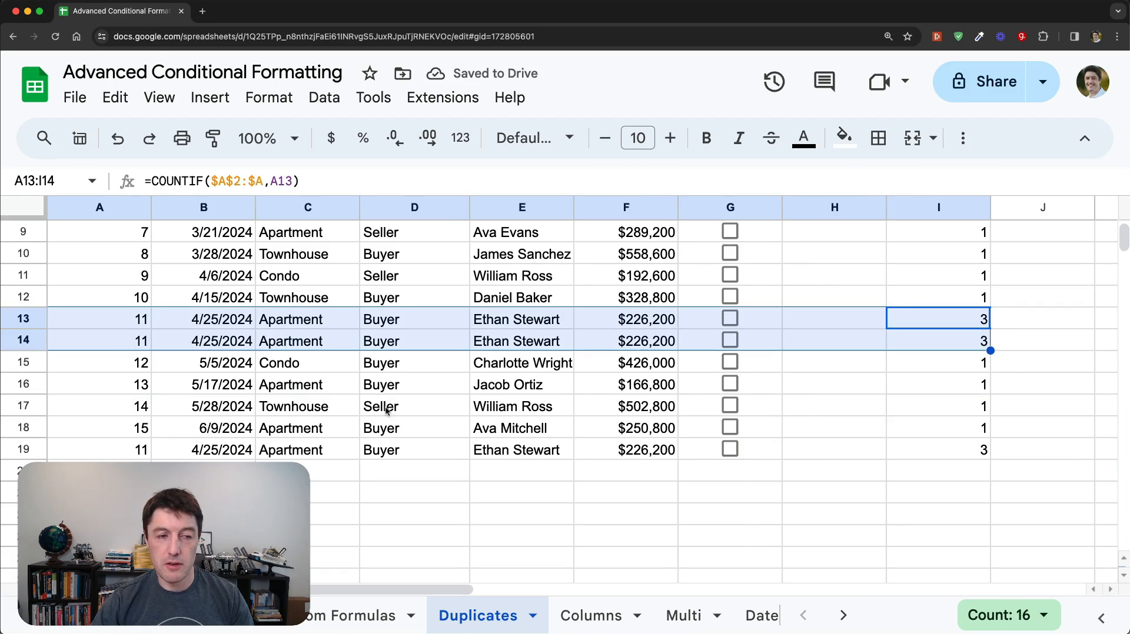
Compare the count in I19 with the listing data in row 19, and examine the table's columns from Listing through Client.
{"action": "left_click_drag", "start_coordinate": [974, 451], "coordinate": [119, 453]}
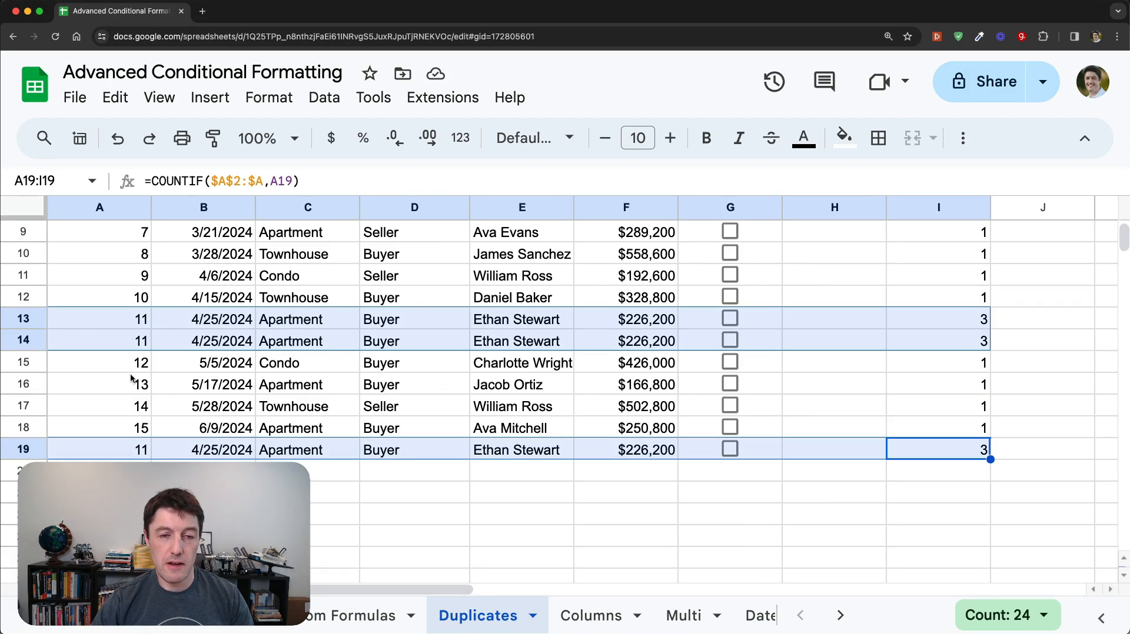
{"action": "scroll", "coordinate": [767, 366], "scroll_direction": "up", "scroll_amount": 3}
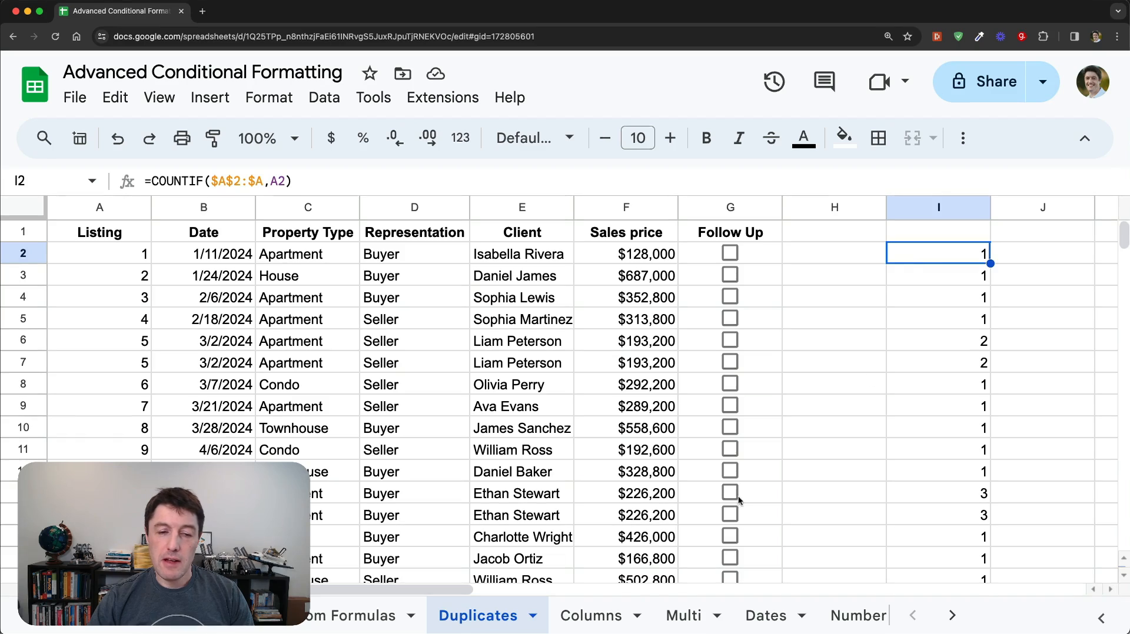
{"action": "left_click_drag", "start_coordinate": [141, 257], "coordinate": [719, 254]}
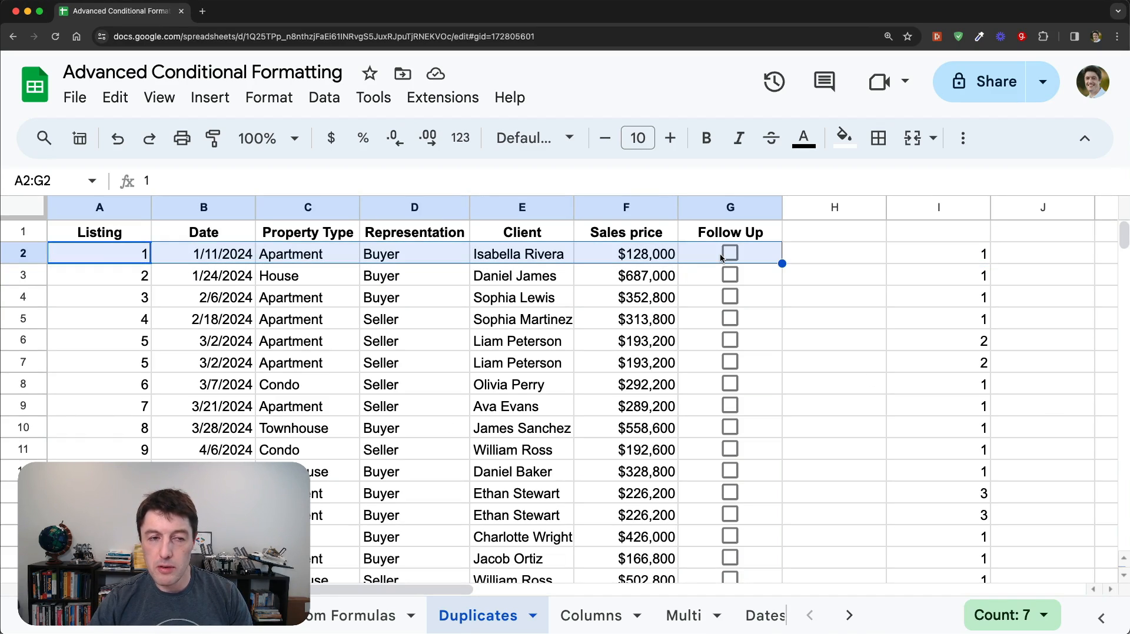
{"action": "left_click_drag", "start_coordinate": [111, 255], "coordinate": [122, 446]}
{"action": "left_click_drag", "start_coordinate": [219, 254], "coordinate": [227, 364]}
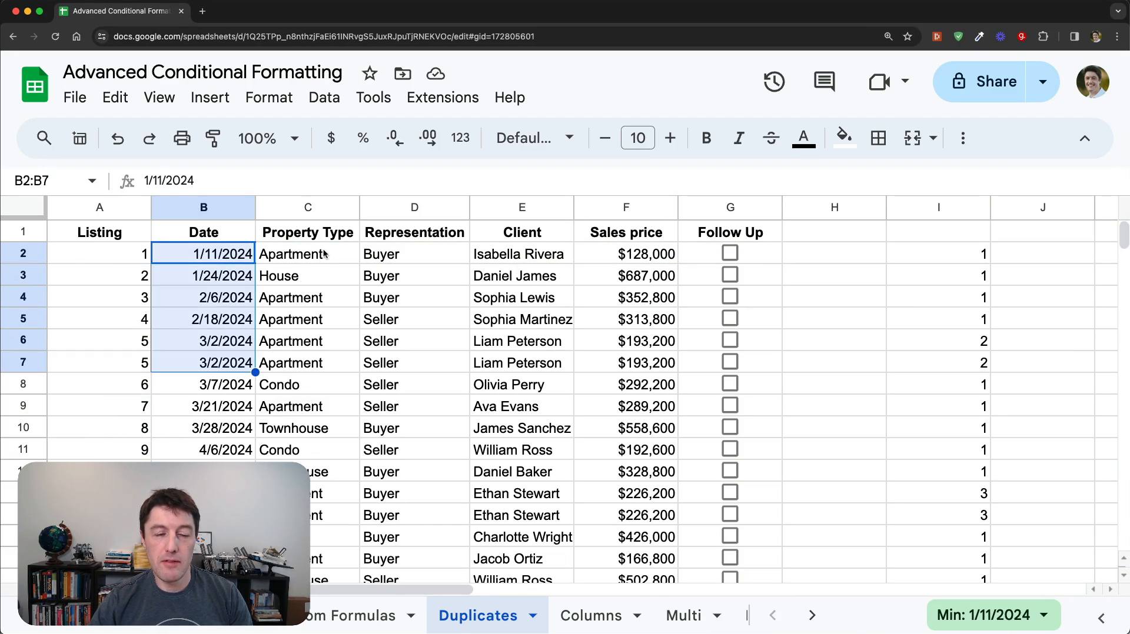
{"action": "left_click_drag", "start_coordinate": [306, 254], "coordinate": [318, 365]}
{"action": "left_click_drag", "start_coordinate": [419, 259], "coordinate": [435, 368]}
{"action": "left_click_drag", "start_coordinate": [527, 255], "coordinate": [574, 371]}
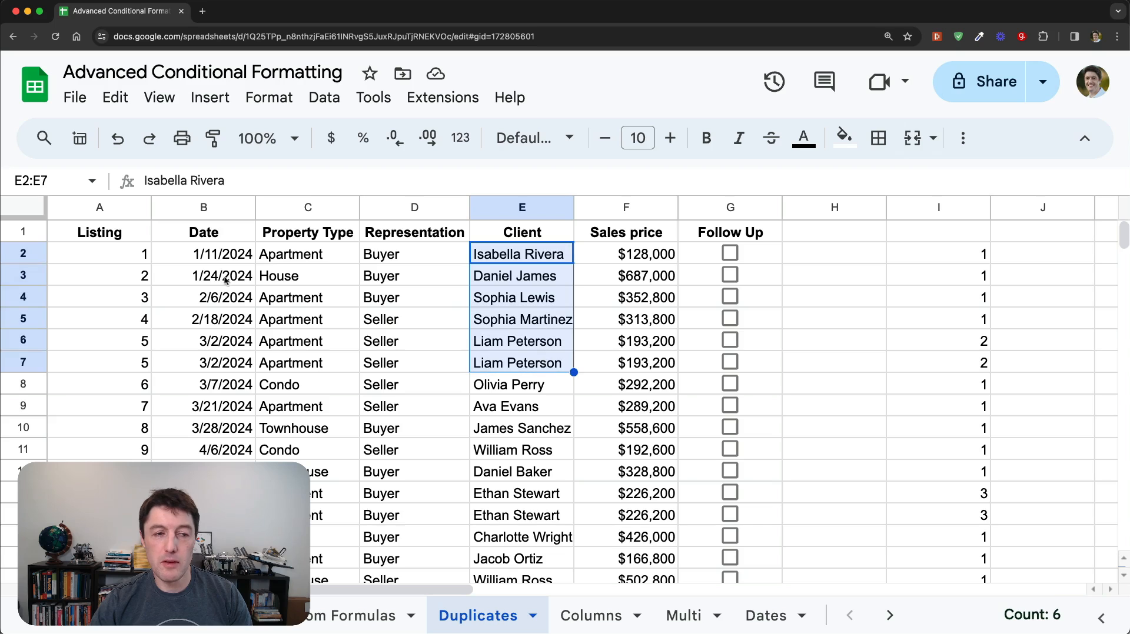
{"action": "left_click_drag", "start_coordinate": [125, 256], "coordinate": [128, 393]}
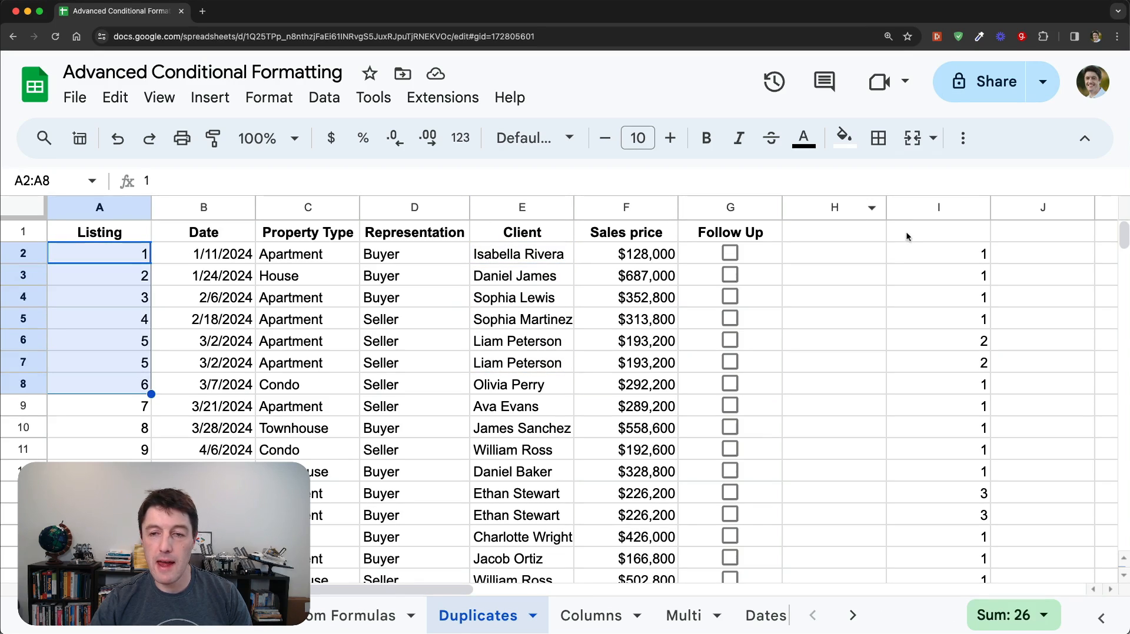
Lock the criterion's column in the I2 formula so it reads =COUNTIF($A$2:$A,$A2).
{"action": "left_click", "coordinate": [914, 255]}
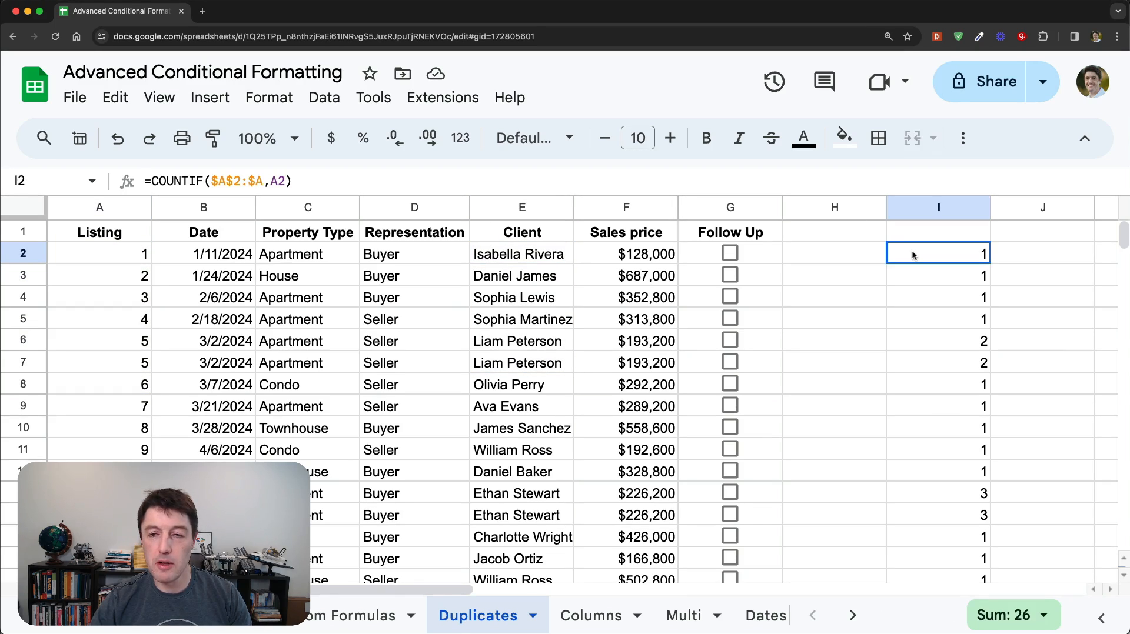
{"action": "left_click", "coordinate": [271, 181]}
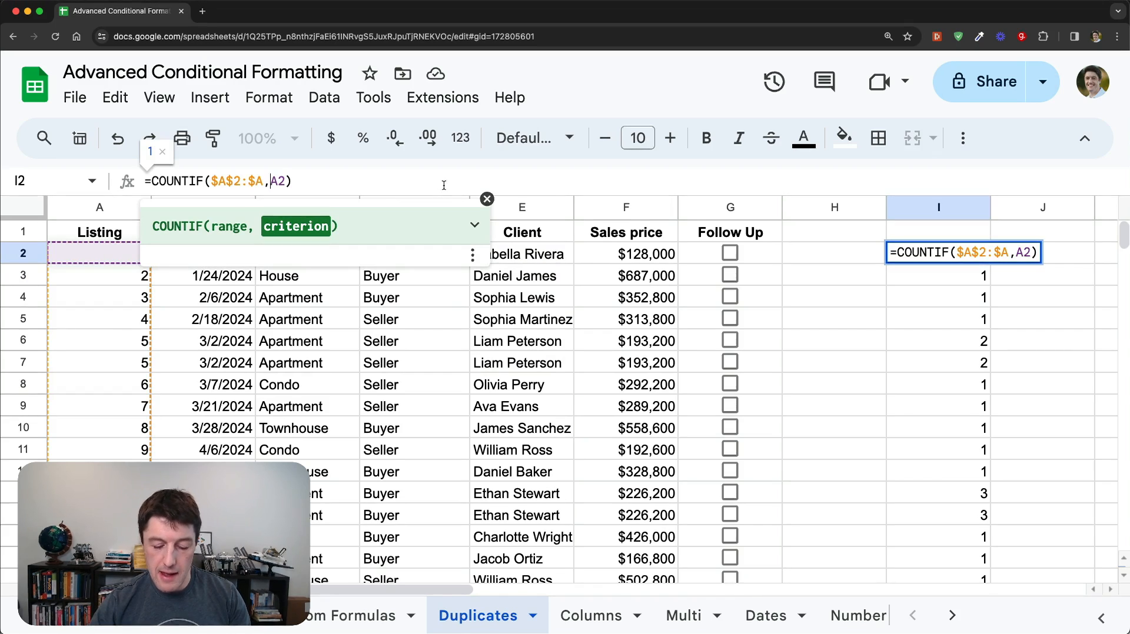
{"action": "type", "text": "$"}
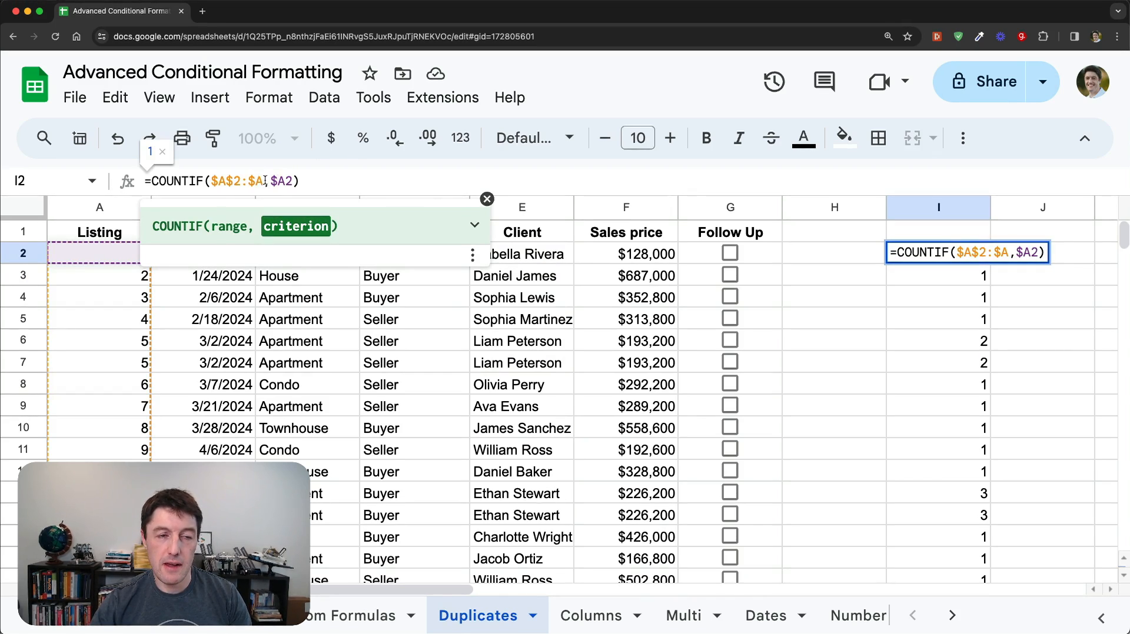
{"action": "left_click_drag", "start_coordinate": [265, 181], "coordinate": [217, 182]}
{"action": "left_click_drag", "start_coordinate": [293, 181], "coordinate": [152, 181]}
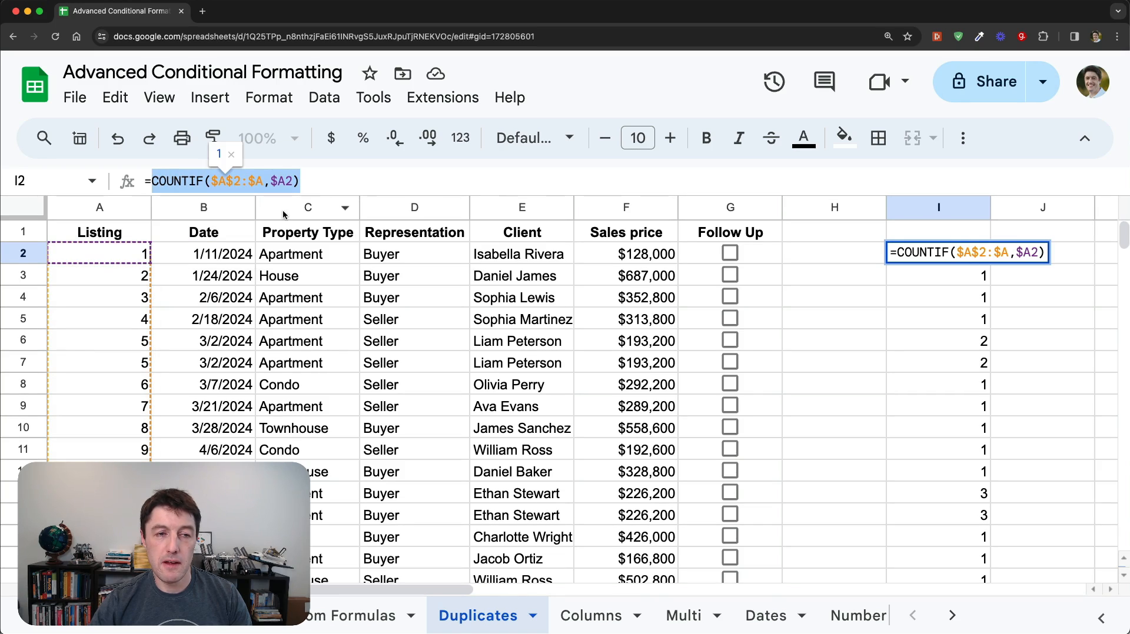
{"action": "key", "text": "Return"}
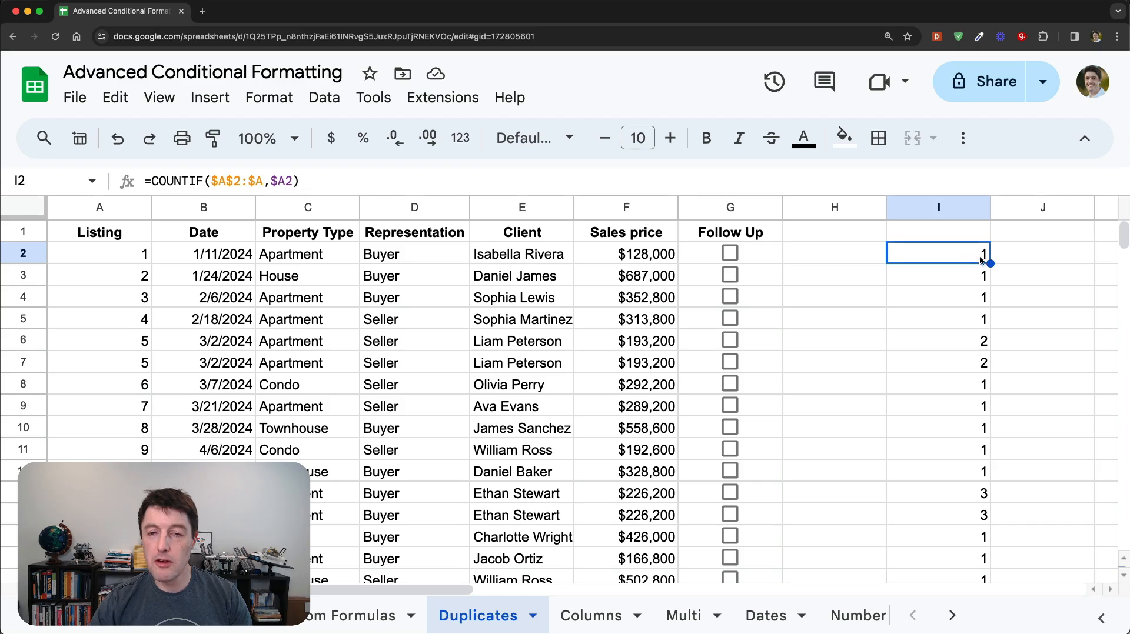
Append >1 to the COUNTIF formula in I2 to test whether the listing number occurs more than once.
{"action": "key", "text": "Return"}
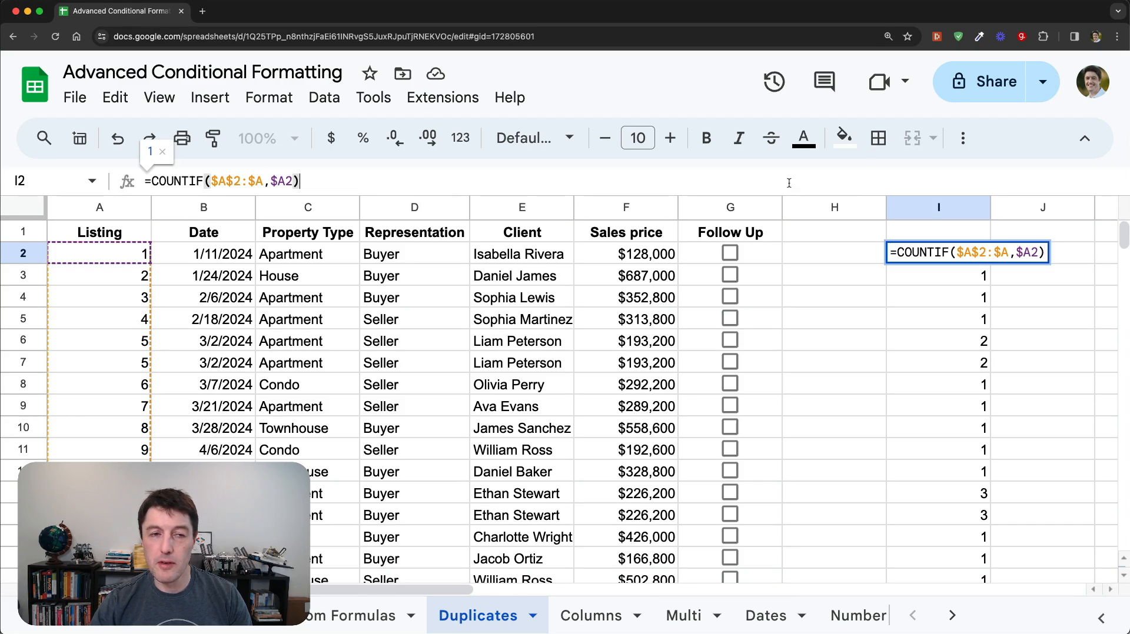
{"action": "type", "text": "=1"}
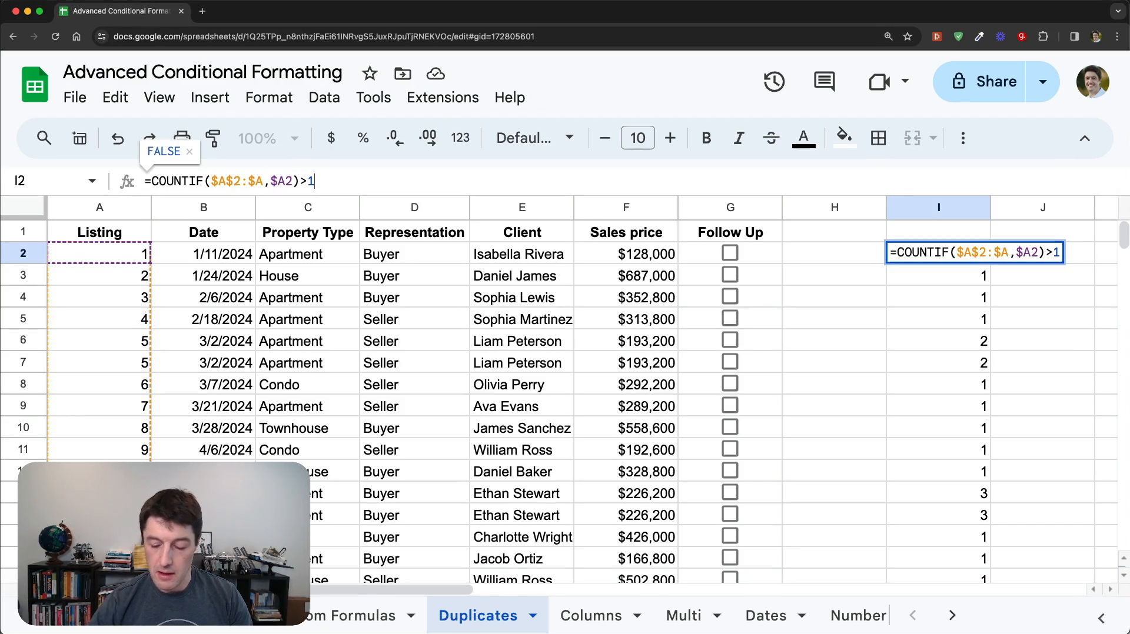
{"action": "key", "text": "Return"}
Fill the duplicate test from I2 down column I to row 19, replacing the plain counts.
{"action": "left_click_drag", "start_coordinate": [978, 339], "coordinate": [978, 361]}
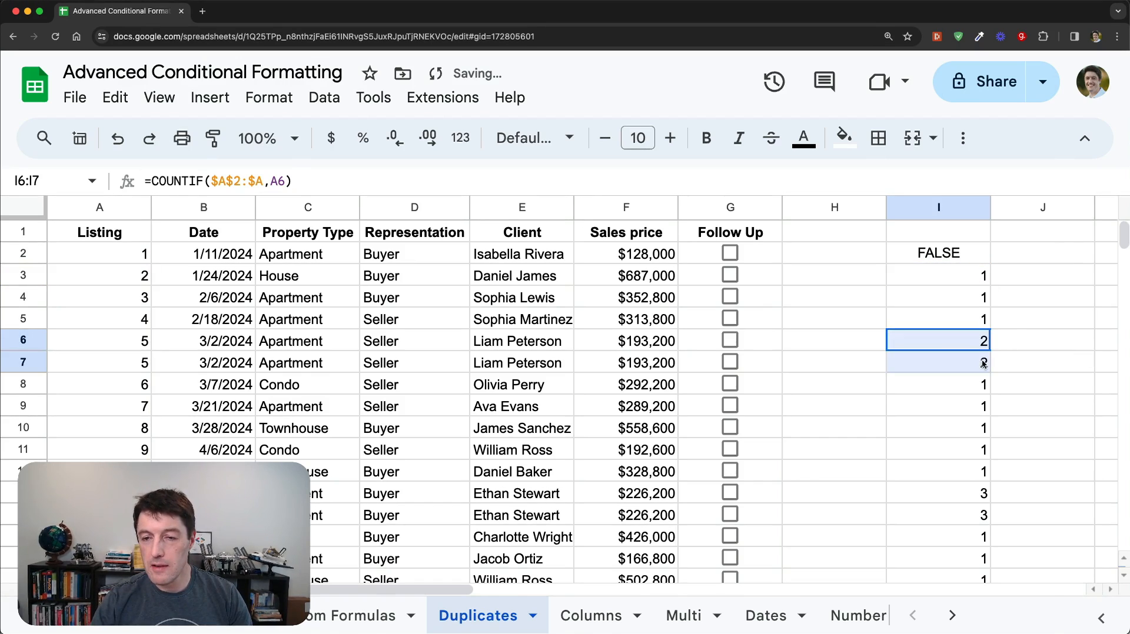
{"action": "left_click", "coordinate": [971, 252]}
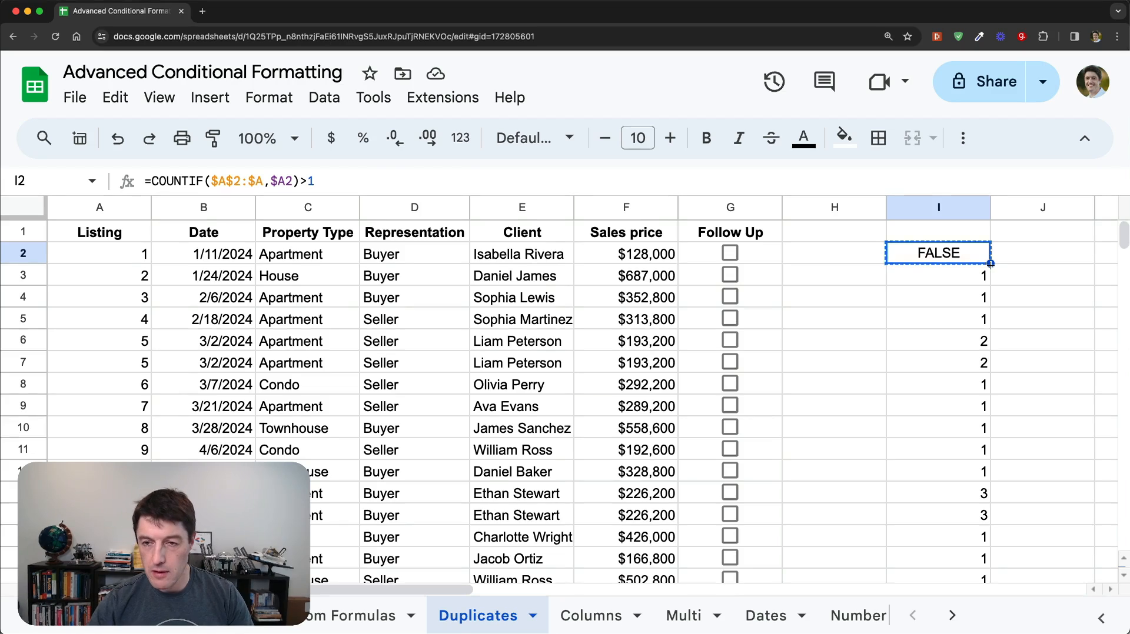
{"action": "double_click", "coordinate": [990, 264]}
Check the duplicate test results in column I against the listing data in rows 6, 7, 13, 14 and 19.
{"action": "key", "text": "Up"}
{"action": "key", "text": "Down"}
{"action": "key", "text": "Down"}
{"action": "key", "text": "Down"}
{"action": "key", "text": "Down"}
{"action": "key", "text": "Down"}
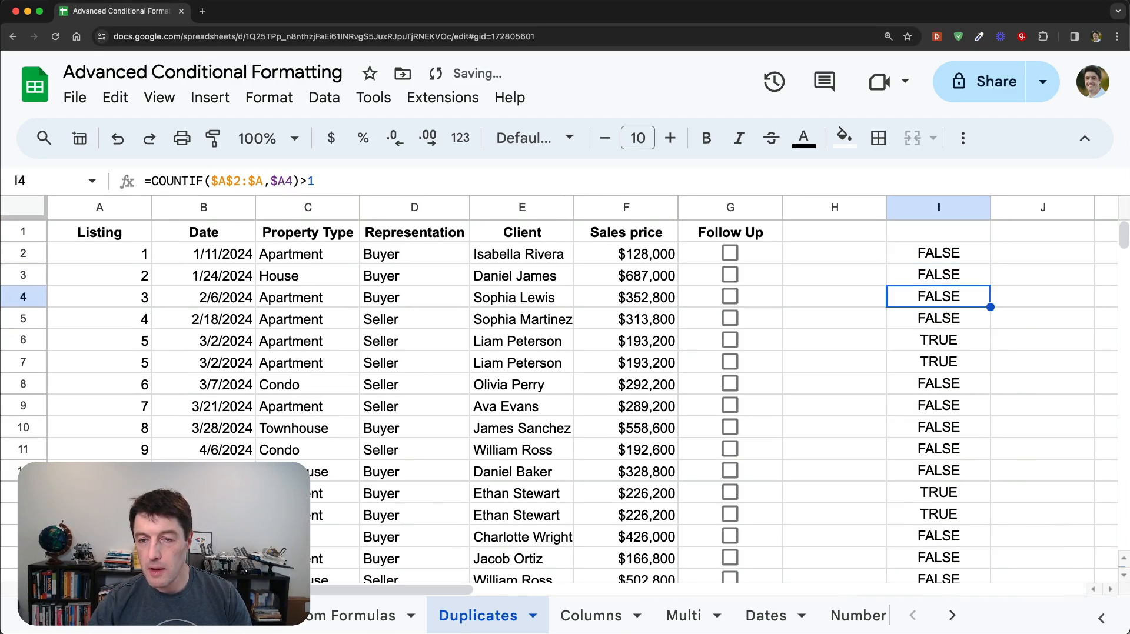
{"action": "key", "text": "shift+space"}
{"action": "key", "text": "shift+Down"}
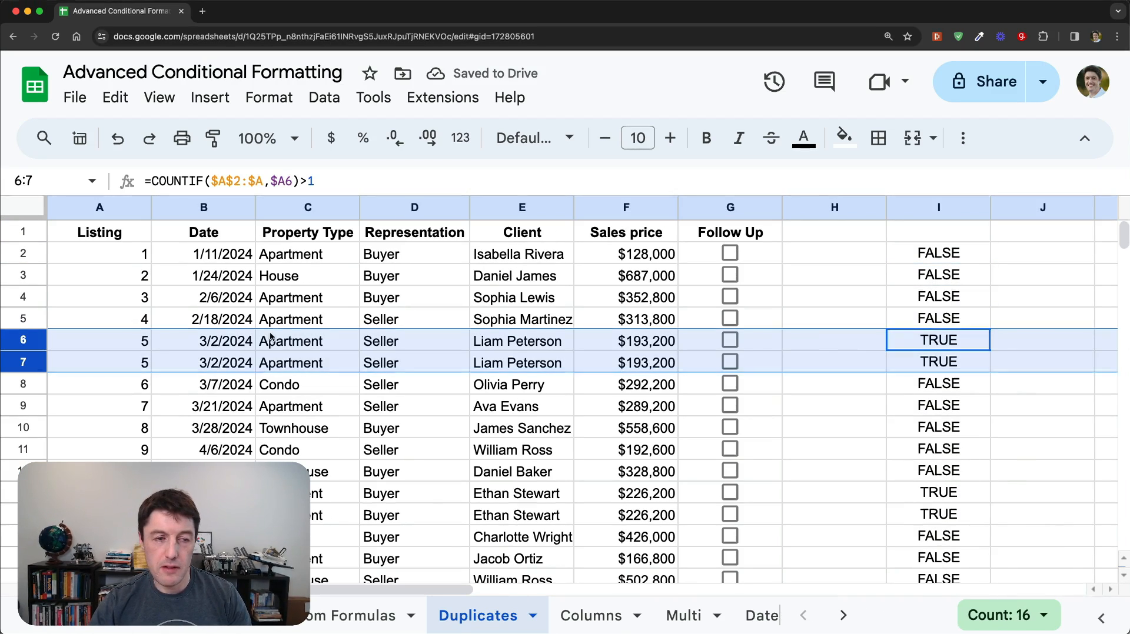
{"action": "scroll", "coordinate": [895, 377], "scroll_direction": "down", "scroll_amount": 3}
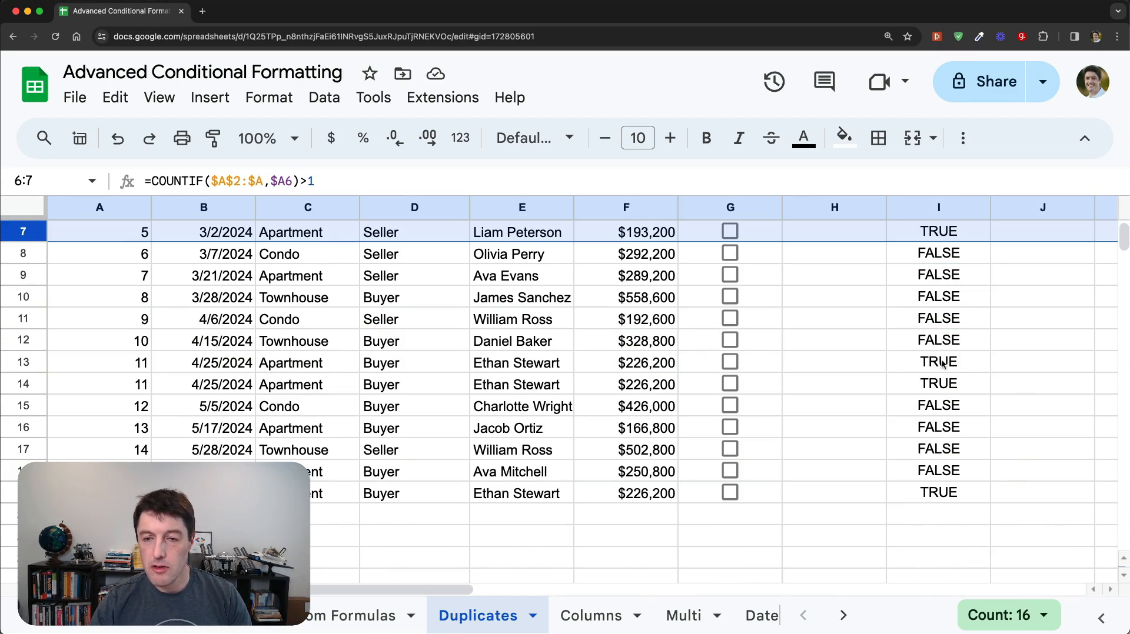
{"action": "left_click_drag", "start_coordinate": [936, 362], "coordinate": [945, 383]}
{"action": "left_click", "coordinate": [955, 488]}
{"action": "key", "text": "shift+space"}
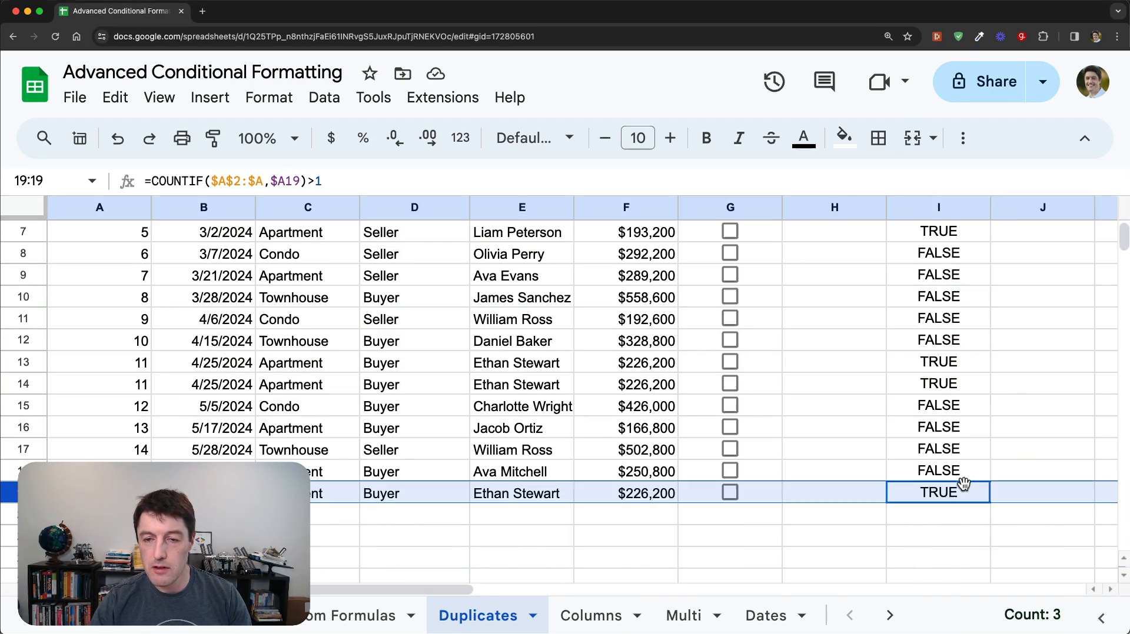
{"action": "scroll", "coordinate": [771, 403], "scroll_direction": "up", "scroll_amount": 3}
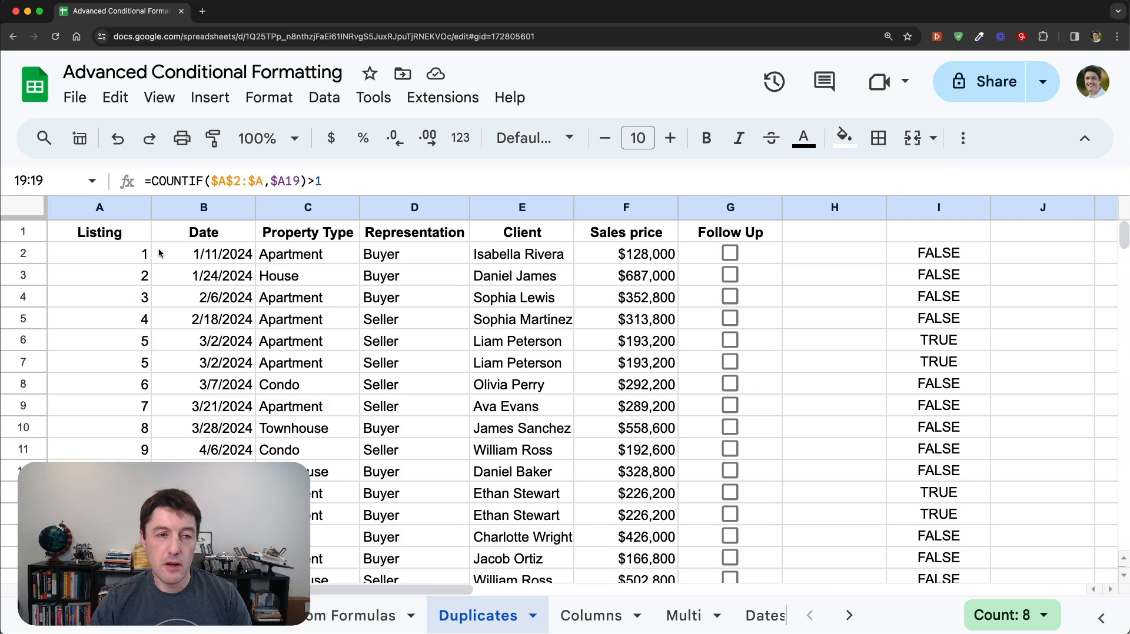
{"action": "key", "text": "ctrl+Home"}
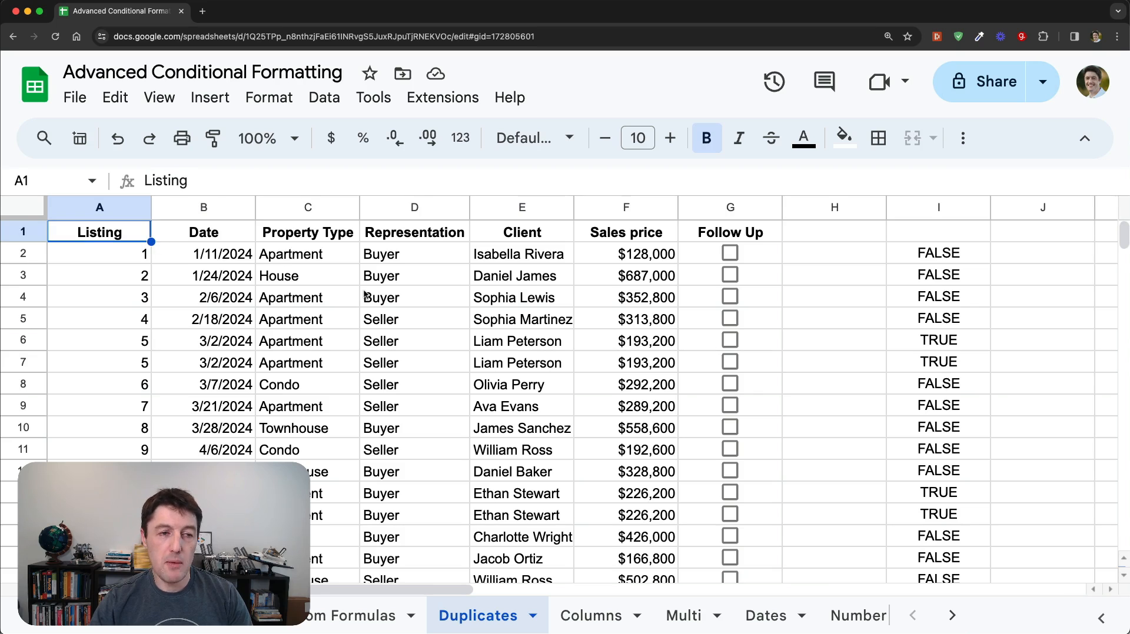
Copy the full formula text =COUNTIF($A$2:$A,$A2)>1 from I2 and review its starting row reference without changing the cell.
{"action": "left_click", "coordinate": [956, 261]}
{"action": "double_click", "coordinate": [958, 259]}
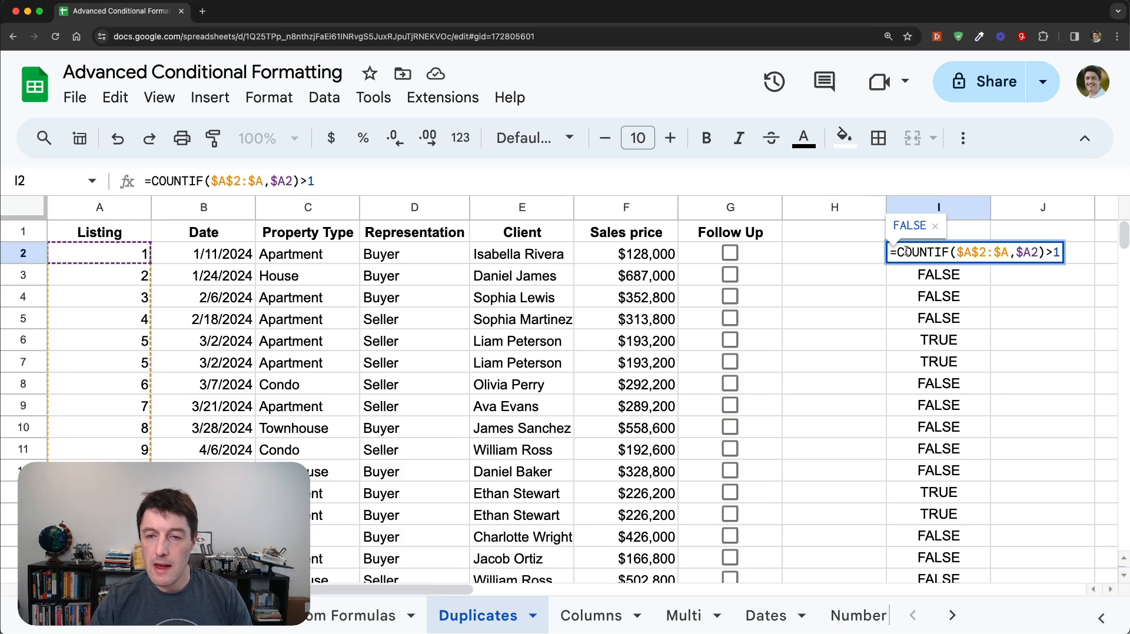
{"action": "left_click_drag", "start_coordinate": [893, 252], "coordinate": [1062, 253]}
{"action": "key", "text": "super+c"}
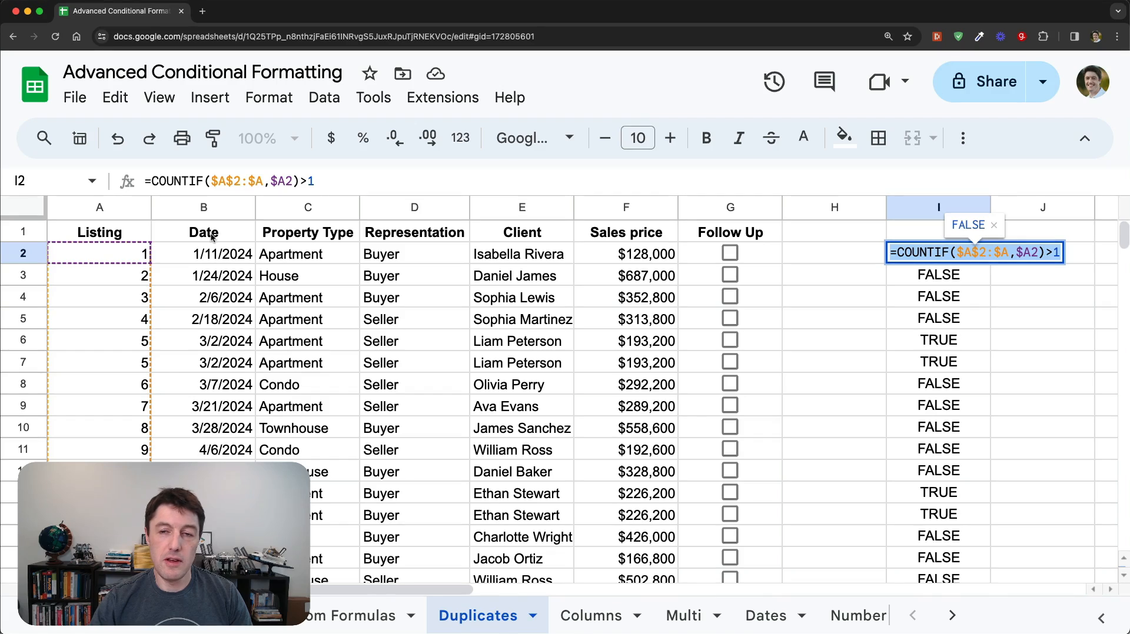
{"action": "key", "text": "Escape"}
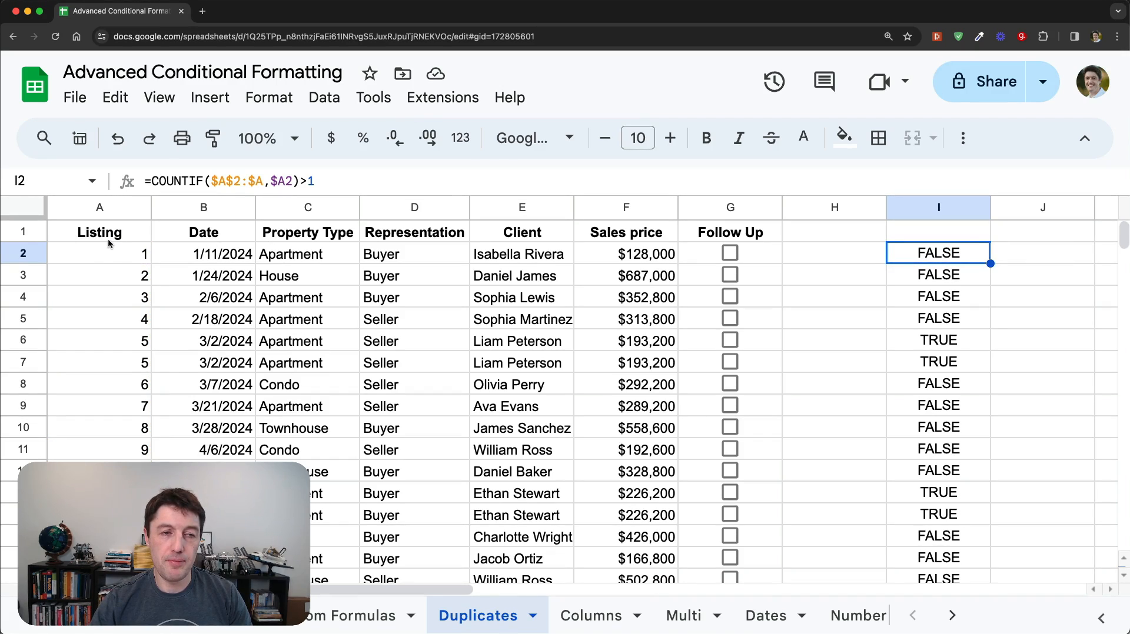
{"action": "left_click", "coordinate": [244, 181]}
{"action": "double_click", "coordinate": [244, 183]}
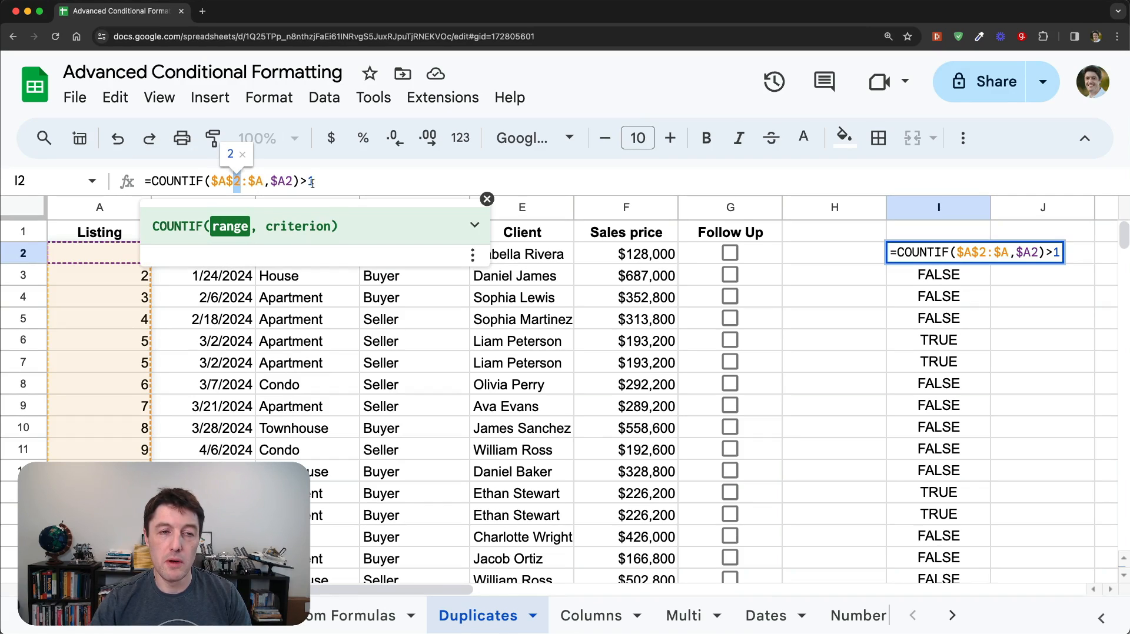
{"action": "key", "text": "Escape"}
Open a new conditional formatting rule for the listing data in A2:G19.
{"action": "left_click", "coordinate": [118, 253]}
{"action": "key", "text": "ctrl+shift+Right"}
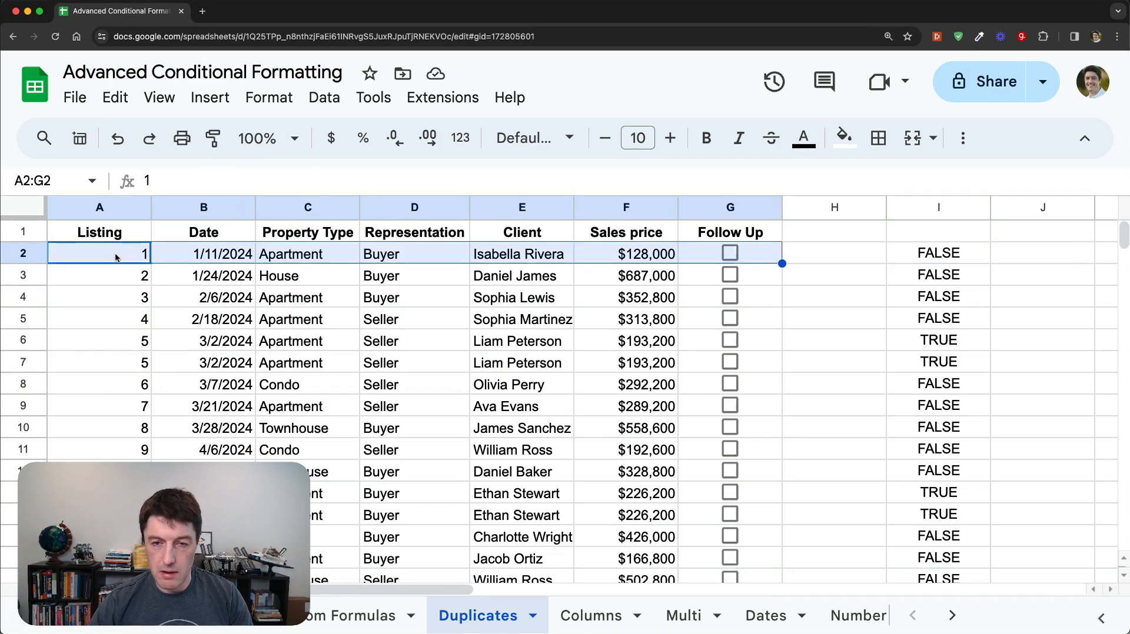
{"action": "key", "text": "ctrl+shift+Down"}
{"action": "scroll", "coordinate": [117, 258], "scroll_direction": "up", "scroll_amount": 2}
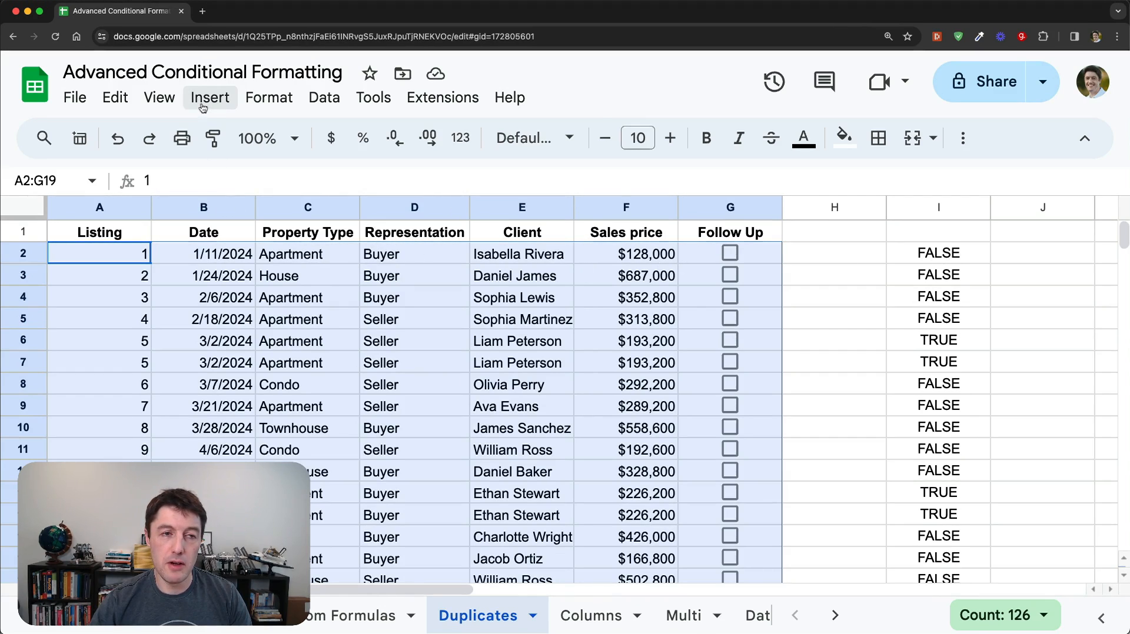
{"action": "left_click", "coordinate": [269, 97]}
{"action": "mouse_move", "coordinate": [324, 97]}
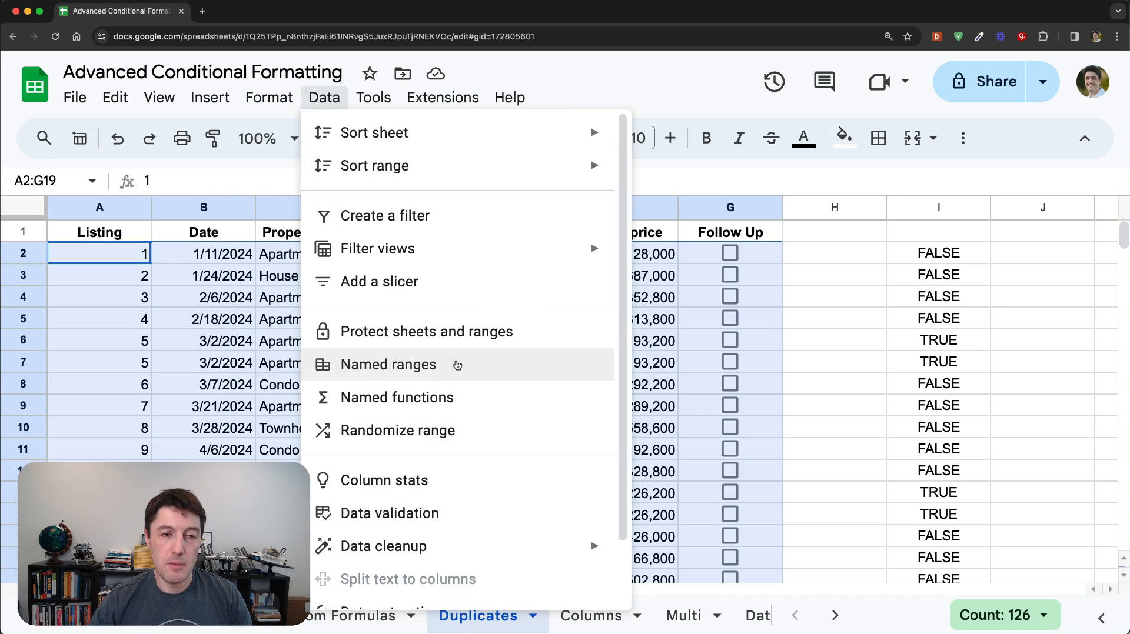
{"action": "mouse_move", "coordinate": [286, 106]}
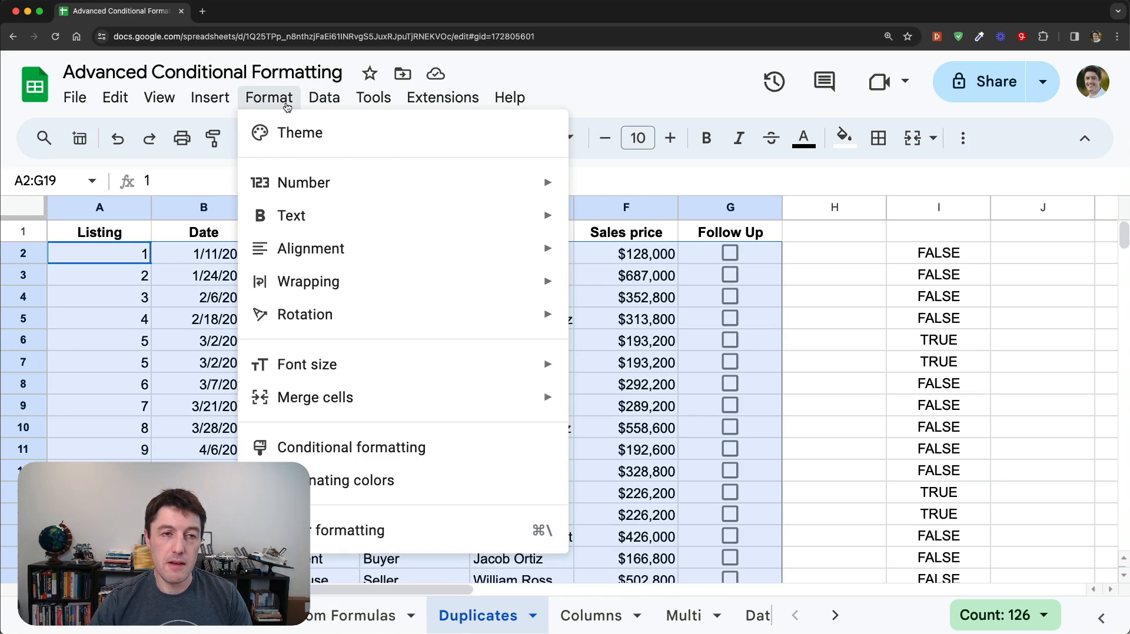
{"action": "left_click", "coordinate": [471, 445]}
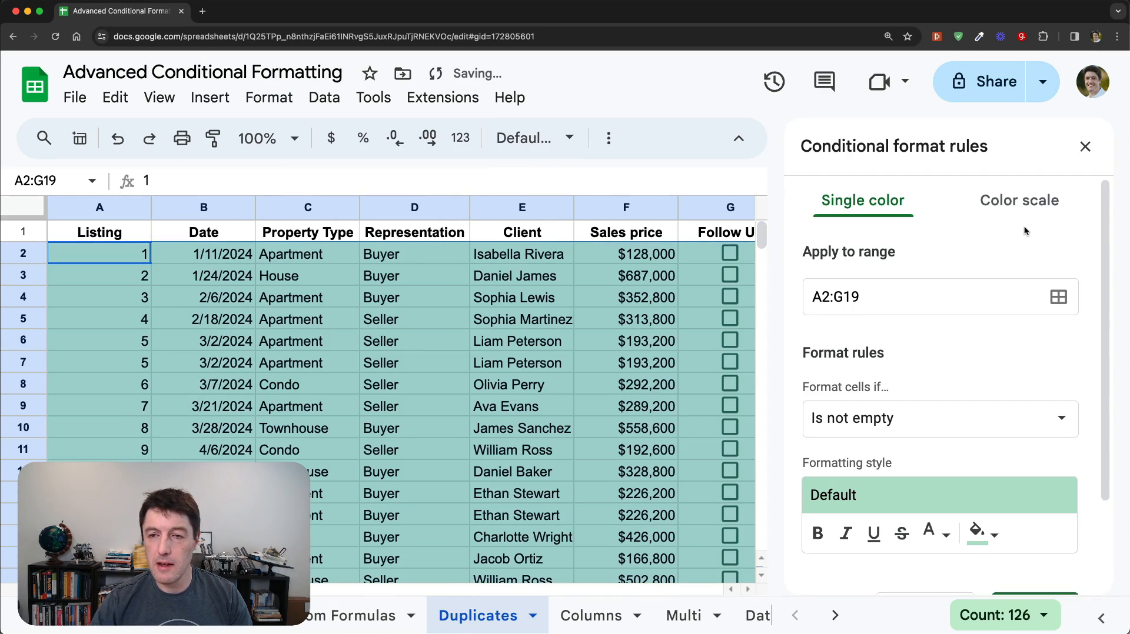
Set the rule's condition to Custom formula is, using the copied formula =COUNTIF($A$2:$A,$A2)>1.
{"action": "scroll", "coordinate": [948, 388], "scroll_direction": "down", "scroll_amount": 1}
{"action": "left_click", "coordinate": [1064, 386]}
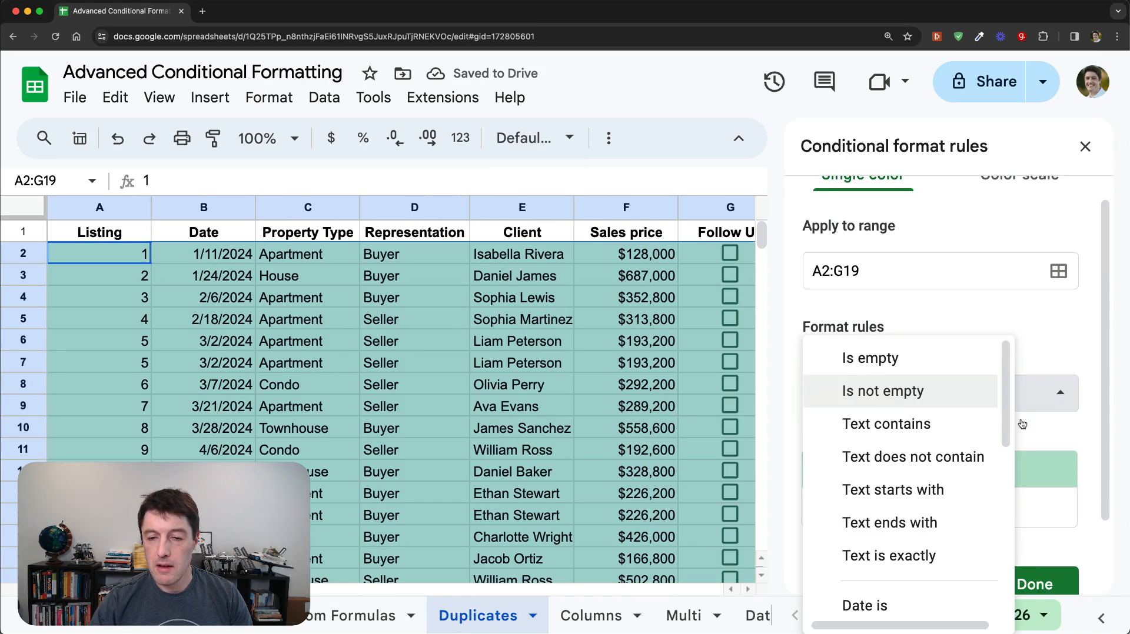
{"action": "scroll", "coordinate": [986, 486], "scroll_direction": "down", "scroll_amount": 5}
{"action": "scroll", "coordinate": [954, 582], "scroll_direction": "down", "scroll_amount": 1}
{"action": "left_click", "coordinate": [954, 594]}
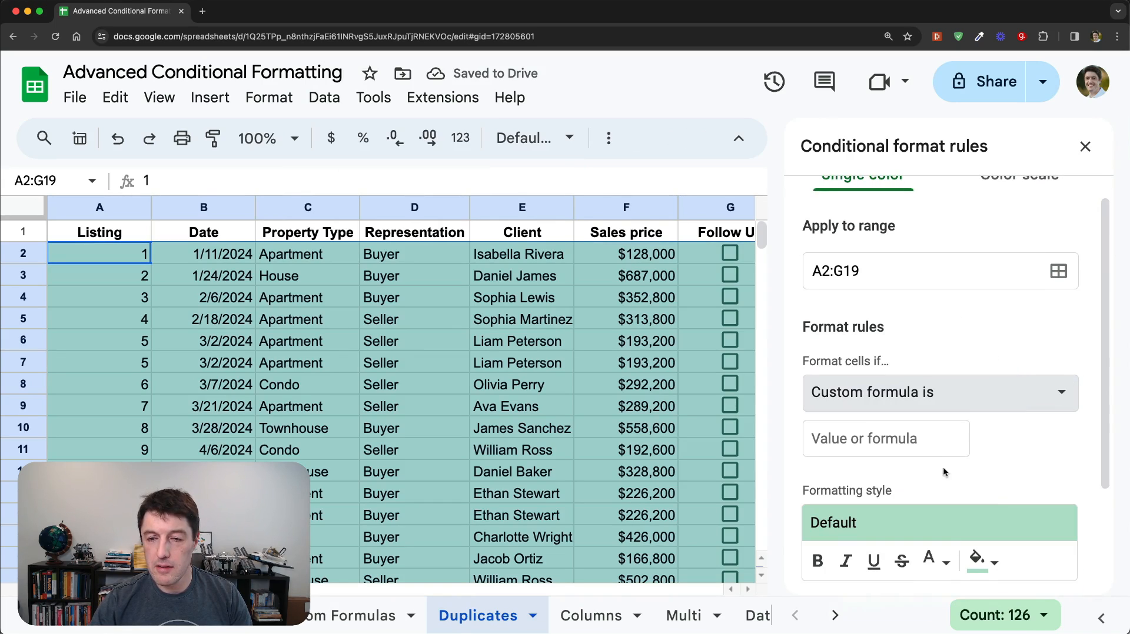
{"action": "left_click", "coordinate": [907, 439]}
{"action": "key", "text": "super+v"}
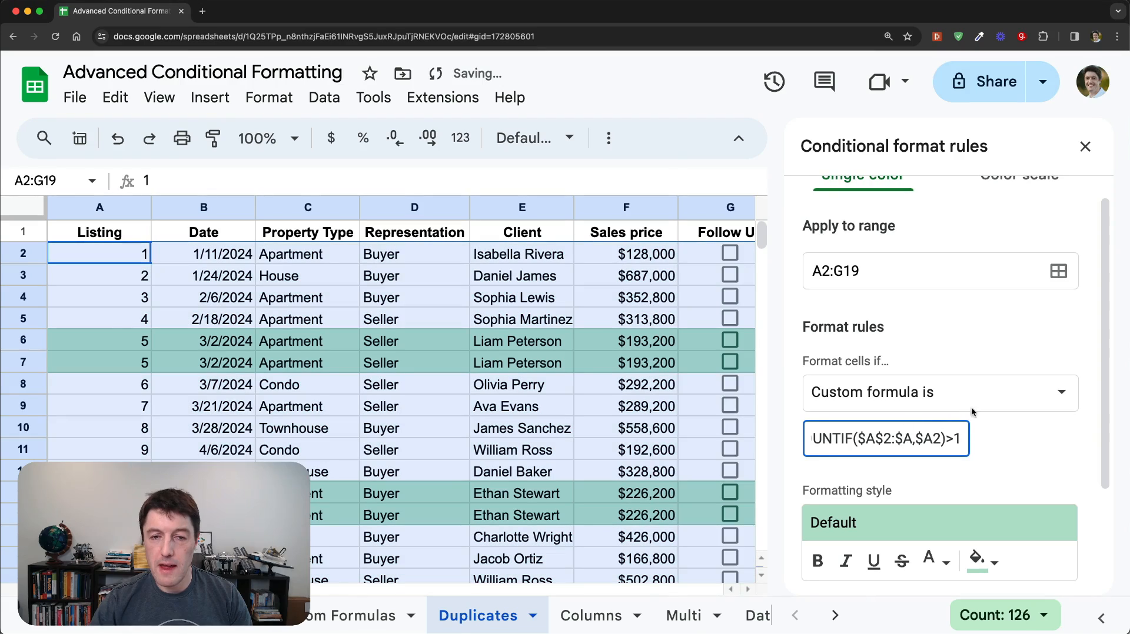
Set the rule's fill to the standard yellow-orange color for the duplicate rows.
{"action": "scroll", "coordinate": [988, 442], "scroll_direction": "down", "scroll_amount": 2}
{"action": "left_click", "coordinate": [981, 438]}
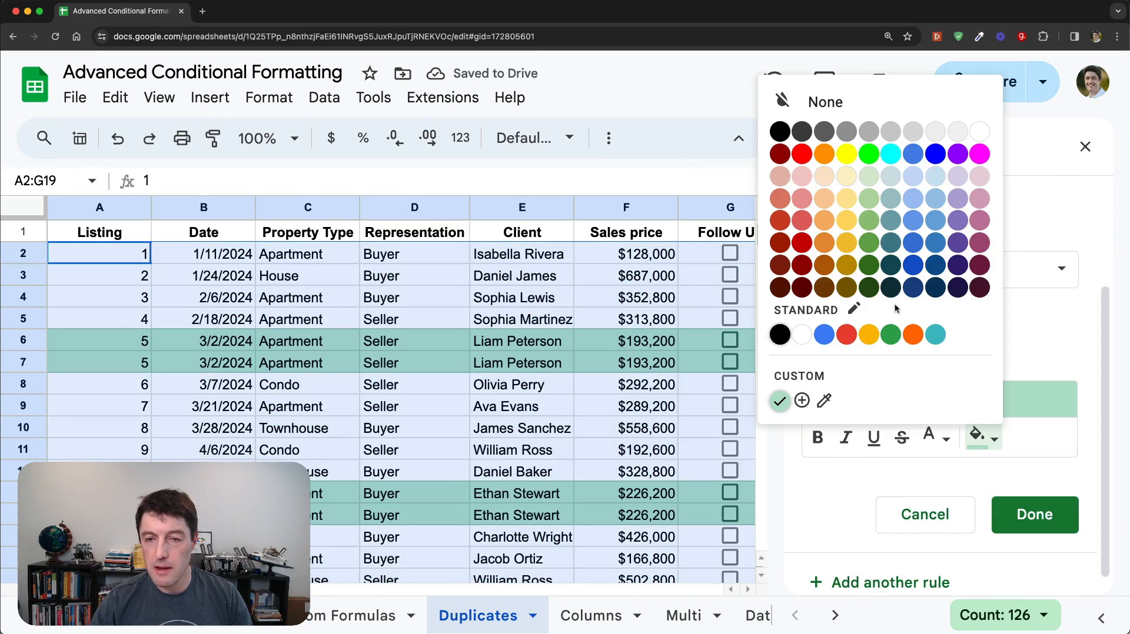
{"action": "left_click", "coordinate": [869, 335]}
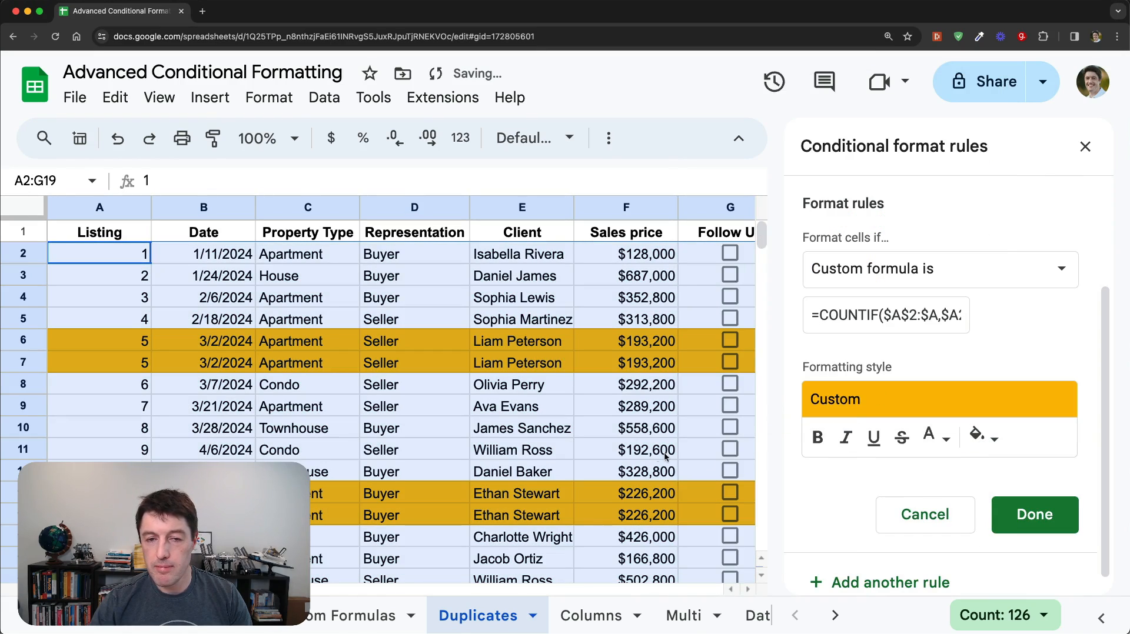
Save the duplicate-row rule, close the conditional format rules, and check the highlighting across the listing data.
{"action": "left_click", "coordinate": [1051, 523]}
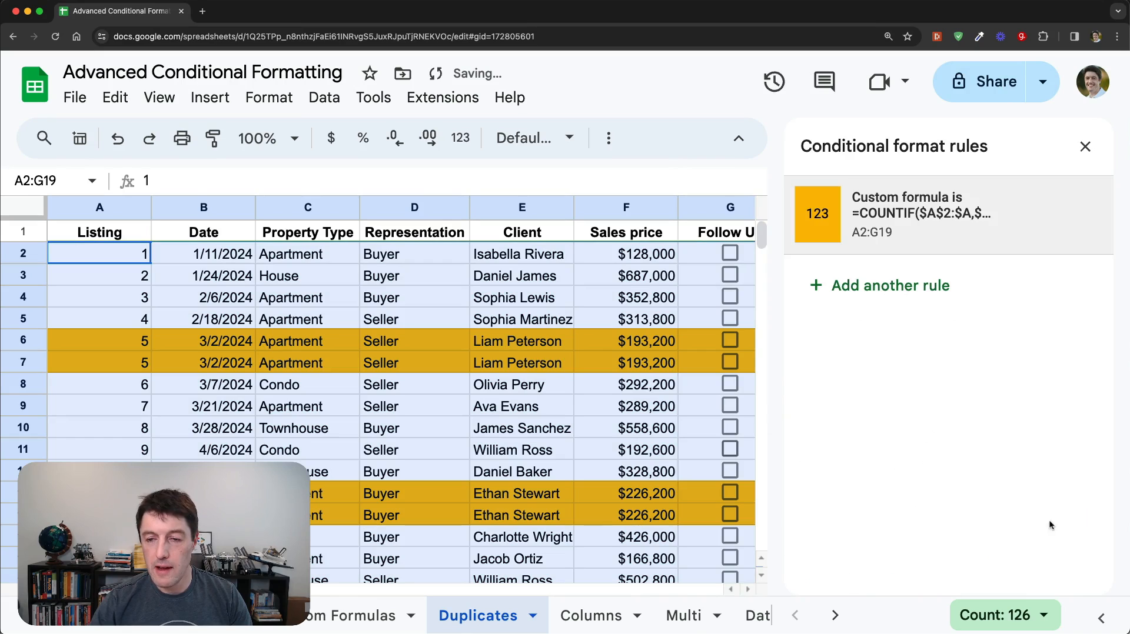
{"action": "left_click", "coordinate": [1085, 146]}
{"action": "scroll", "coordinate": [390, 406], "scroll_direction": "down", "scroll_amount": 3}
{"action": "scroll", "coordinate": [391, 406], "scroll_direction": "down", "scroll_amount": 1}
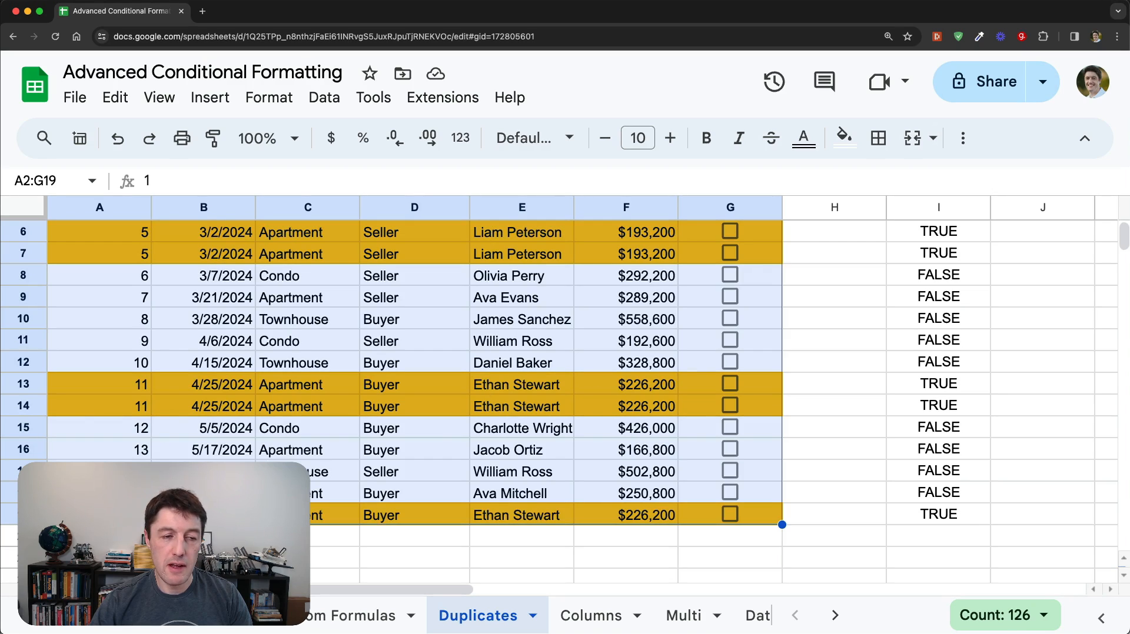
{"action": "scroll", "coordinate": [182, 442], "scroll_direction": "up", "scroll_amount": 3}
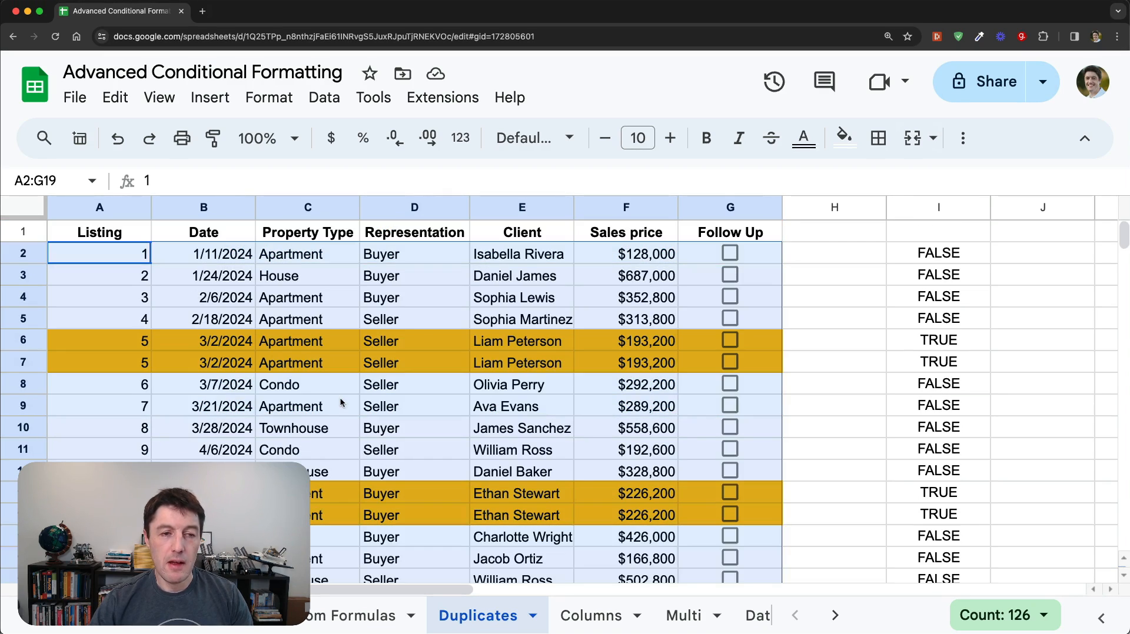
Compare the two highlighted rows for listing 5, A6:G6 and A7:G7.
{"action": "left_click", "coordinate": [165, 336]}
{"action": "left_click", "coordinate": [126, 355]}
{"action": "left_click_drag", "start_coordinate": [135, 340], "coordinate": [690, 332]}
{"action": "left_click_drag", "start_coordinate": [146, 370], "coordinate": [700, 368]}
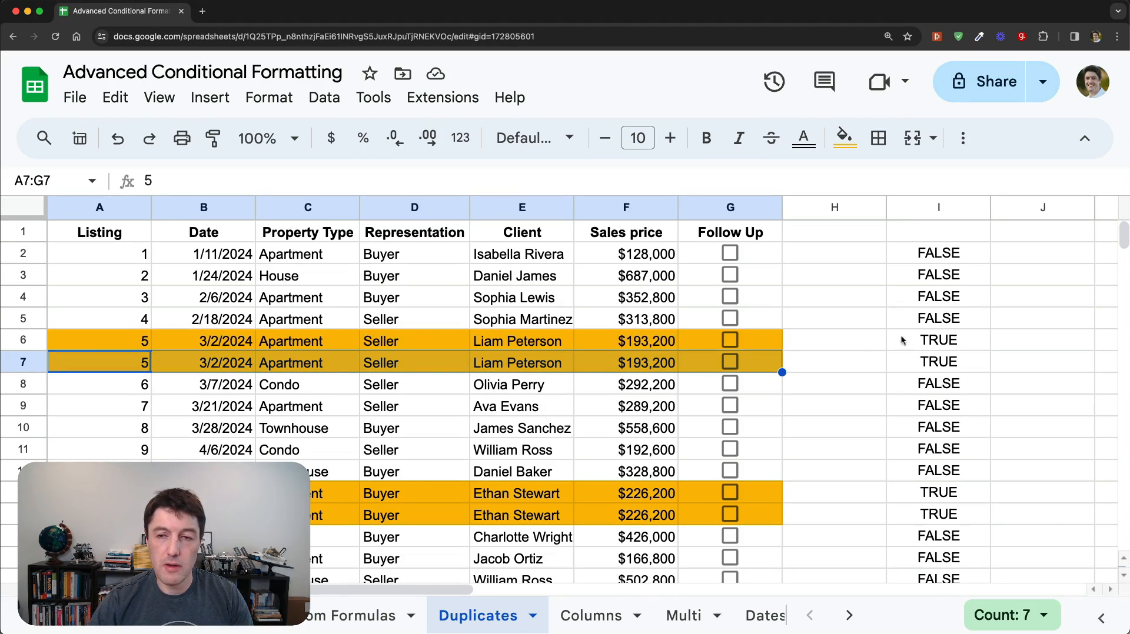
Clear all the test formulas from column I.
{"action": "left_click", "coordinate": [1000, 253]}
{"action": "left_click", "coordinate": [927, 207]}
{"action": "key", "text": "Delete"}
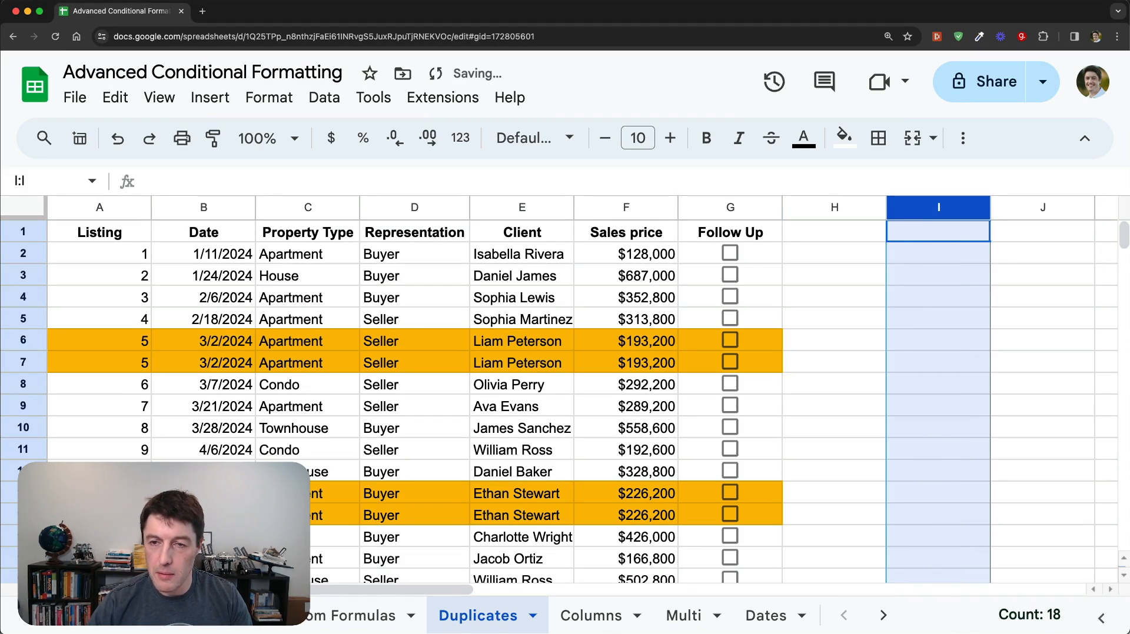
Start a COUNTIF formula in I2 with the expanding range $A$2:$A2, anchoring only the starting row.
{"action": "left_click", "coordinate": [912, 259]}
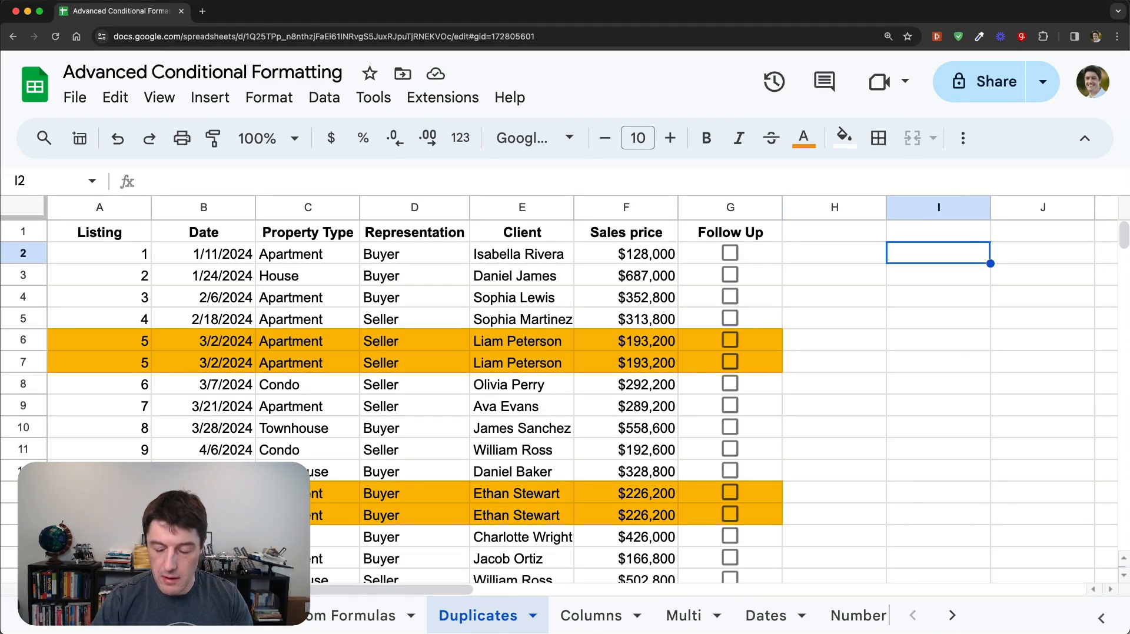
{"action": "type", "text": "=counti"}
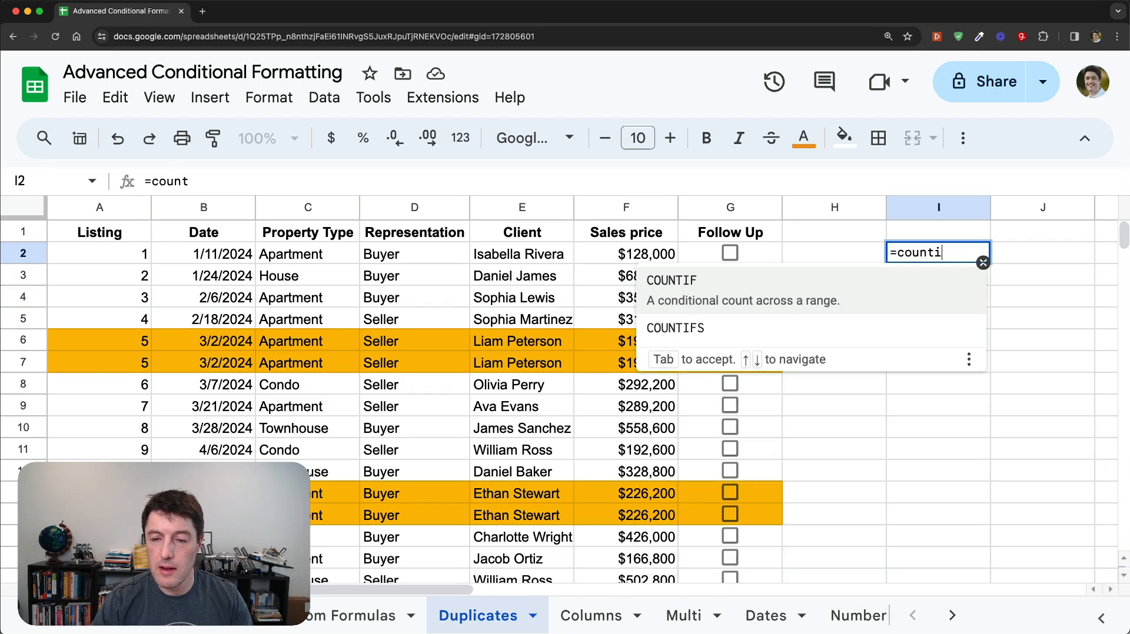
{"action": "type", "text": "f(A2:A2"}
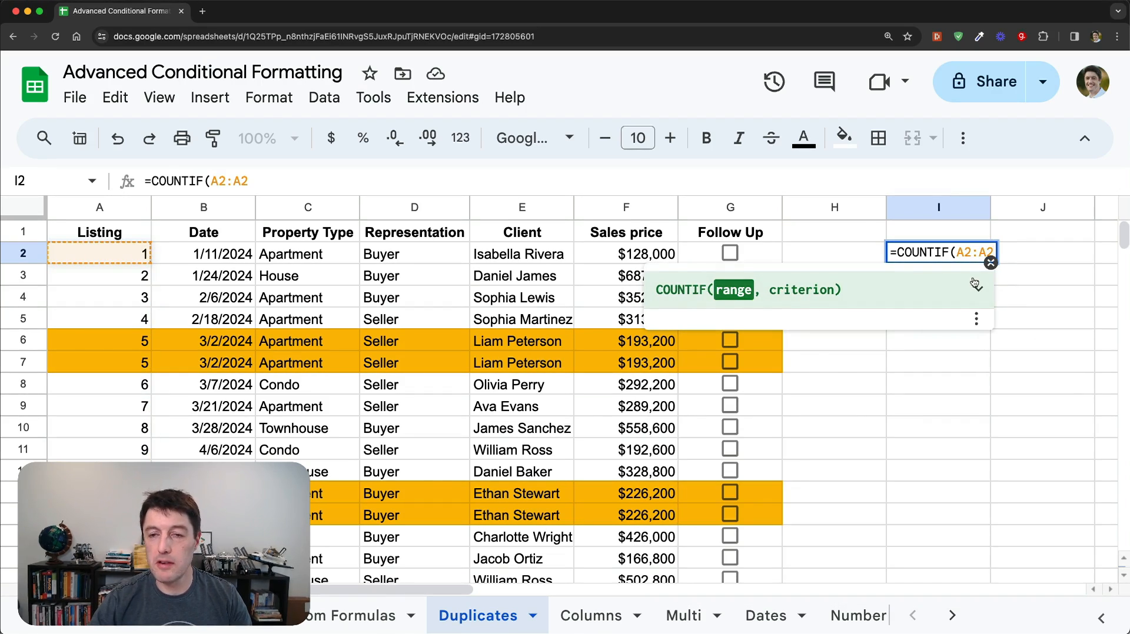
{"action": "left_click", "coordinate": [990, 263]}
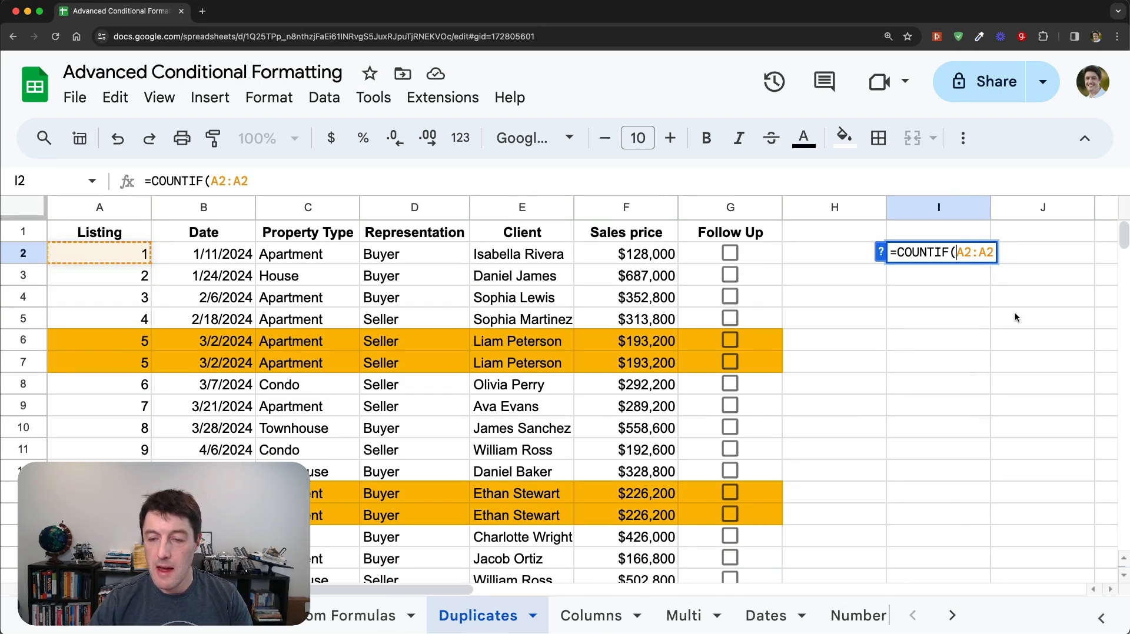
{"action": "type", "text": "$A"}
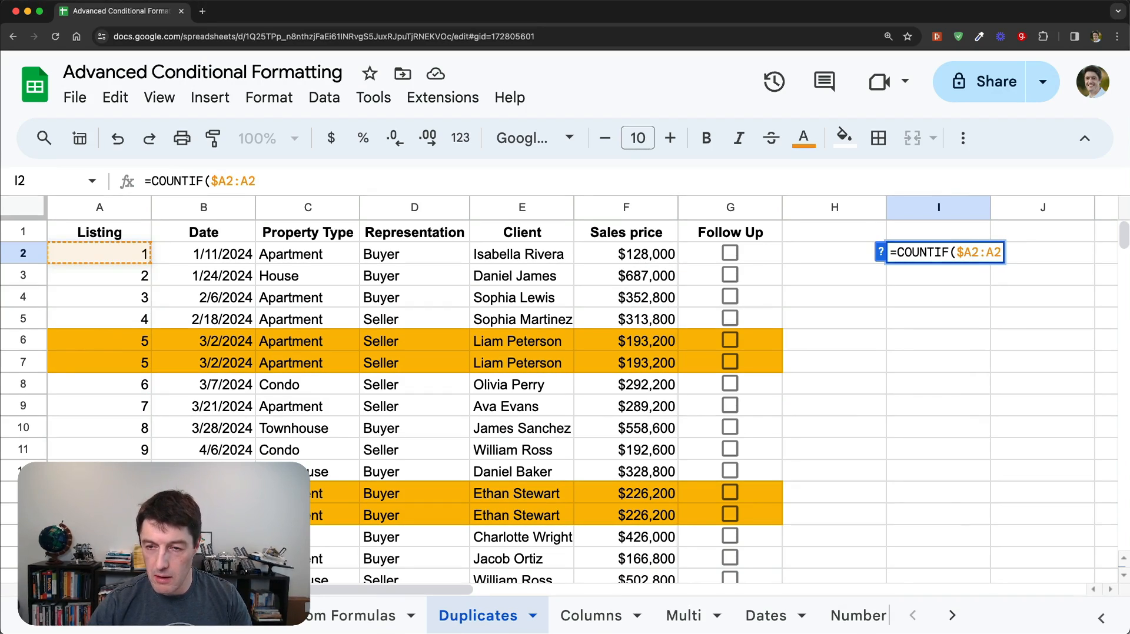
{"action": "type", "text": "$2:"}
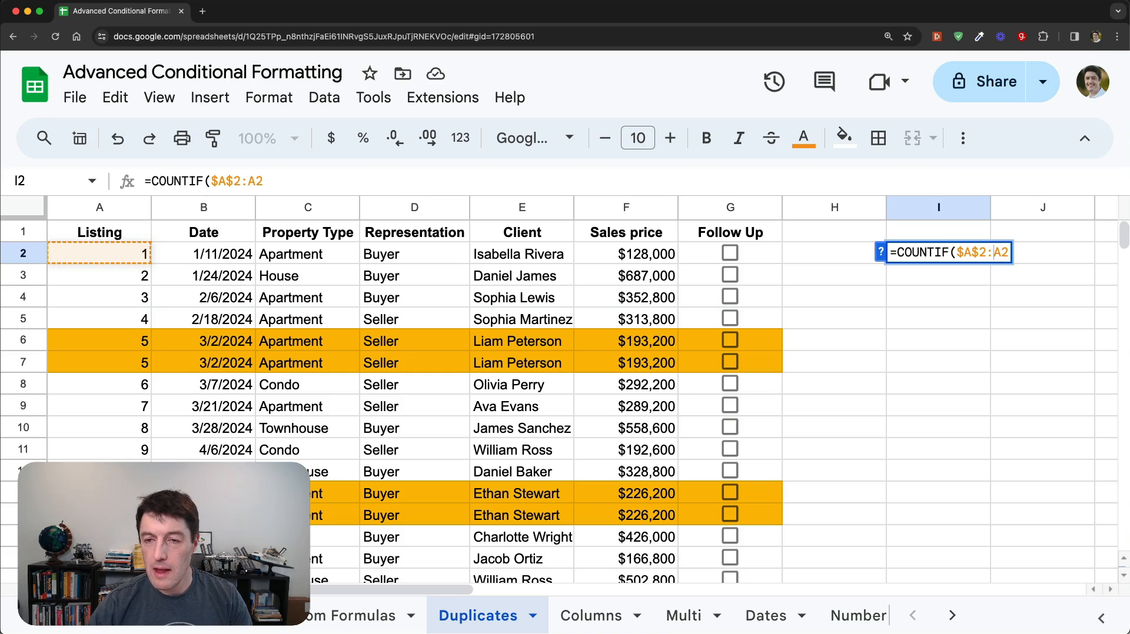
{"action": "type", "text": "$"}
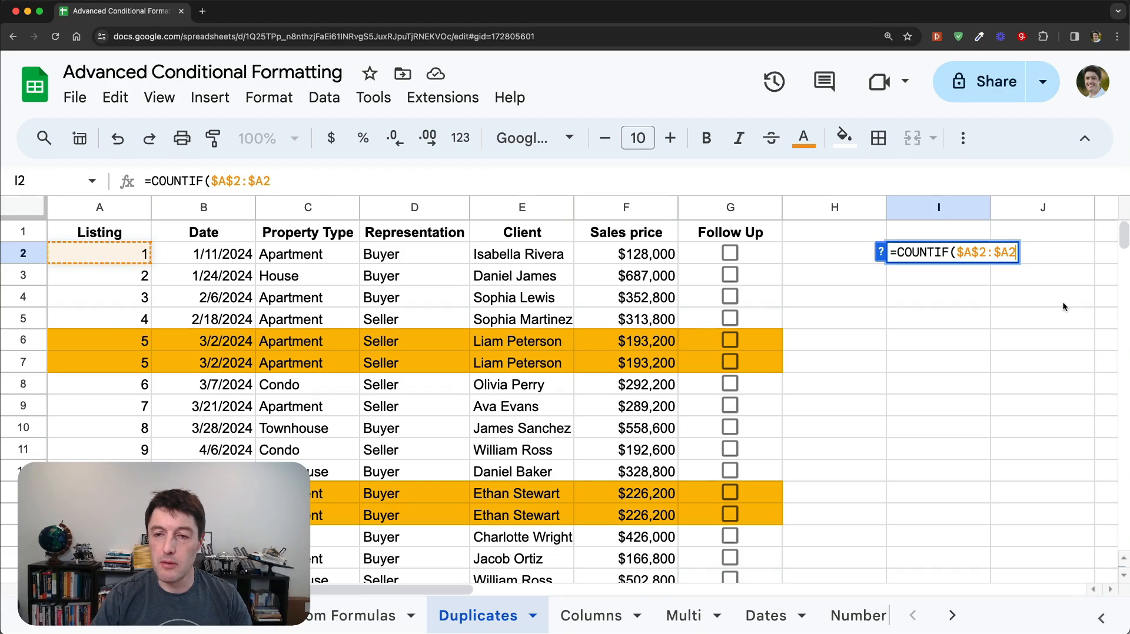
Complete the I2 formula with criterion $A2 as =COUNTIF($A$2:$A2,$A2) and fill it down to I8.
{"action": "type", "text": ",A2"}
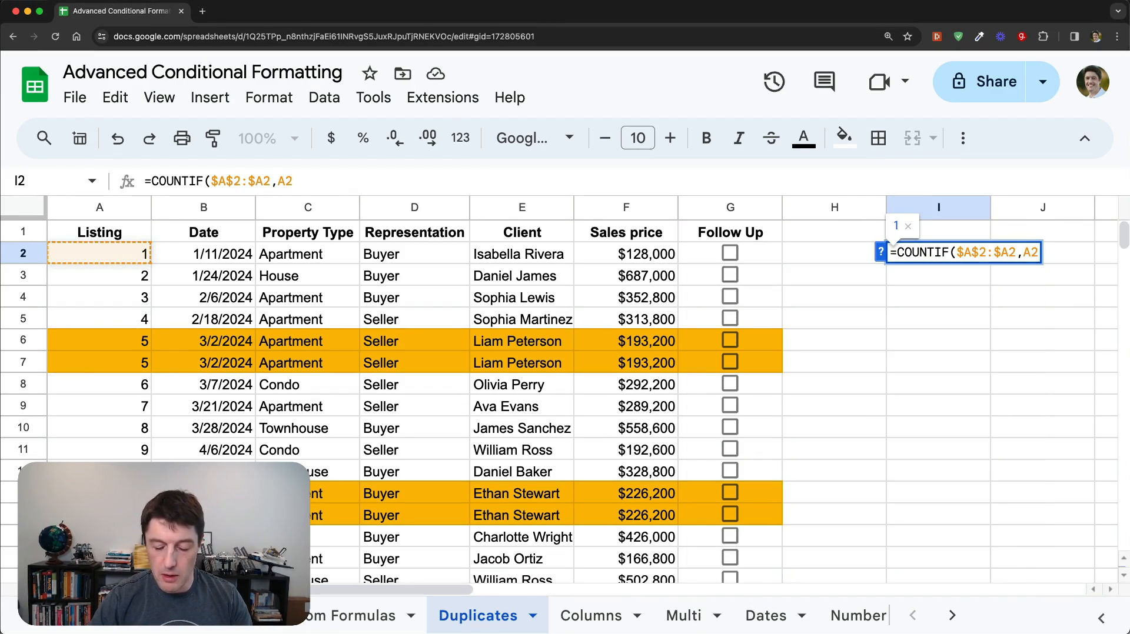
{"action": "key", "text": "F4"}
{"action": "key", "text": "F4"}
{"action": "key", "text": "F4"}
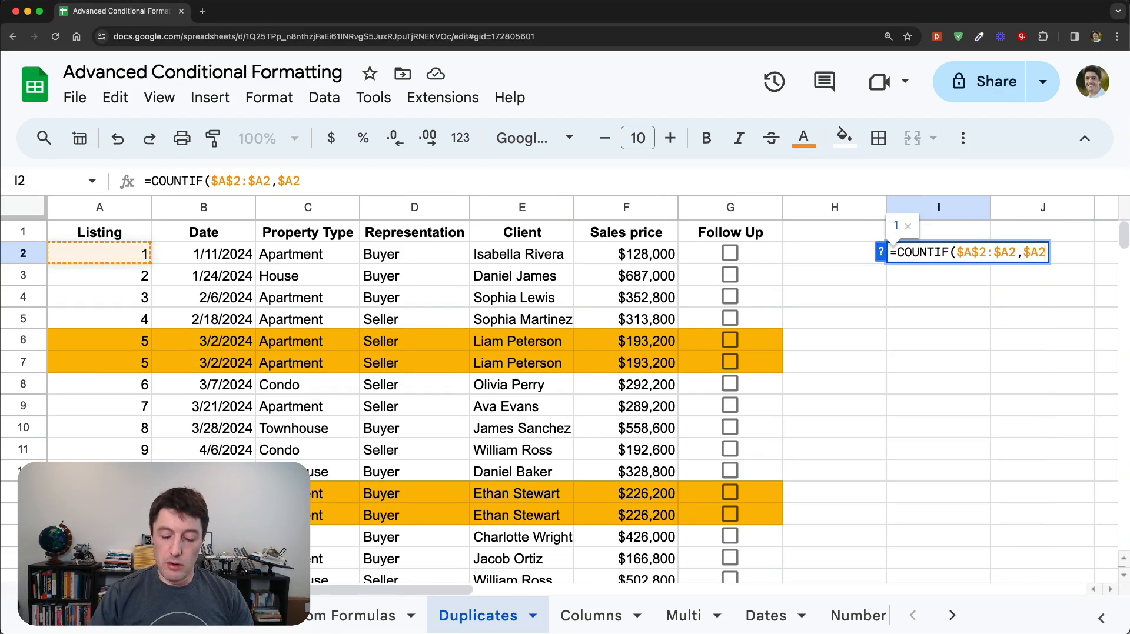
{"action": "type", "text": ")"}
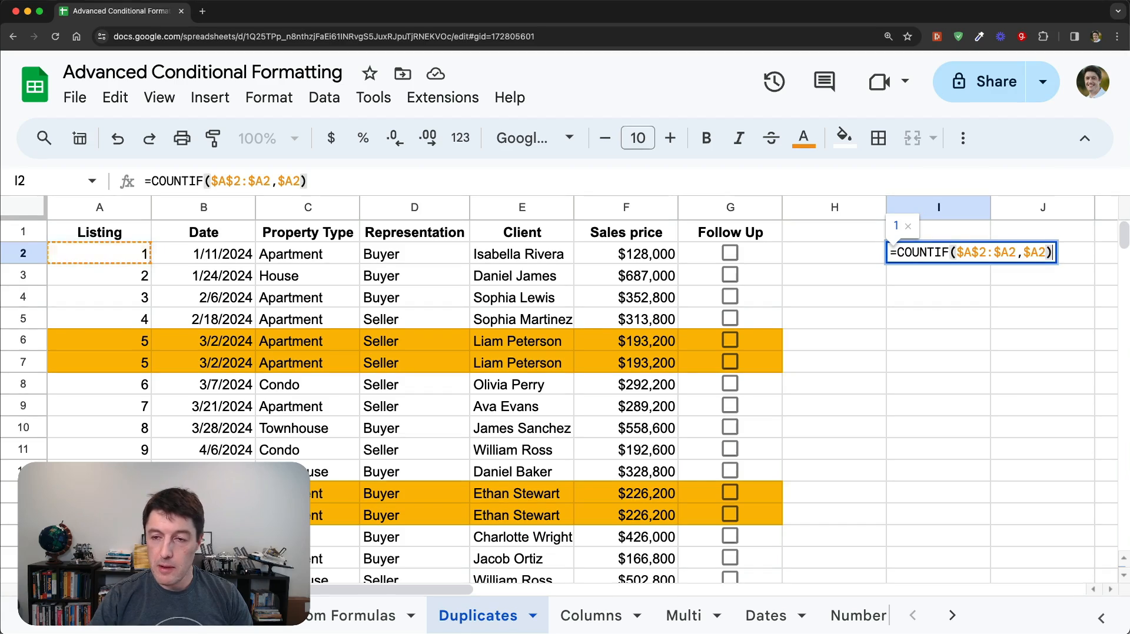
{"action": "key", "text": "Return"}
{"action": "left_click", "coordinate": [965, 259]}
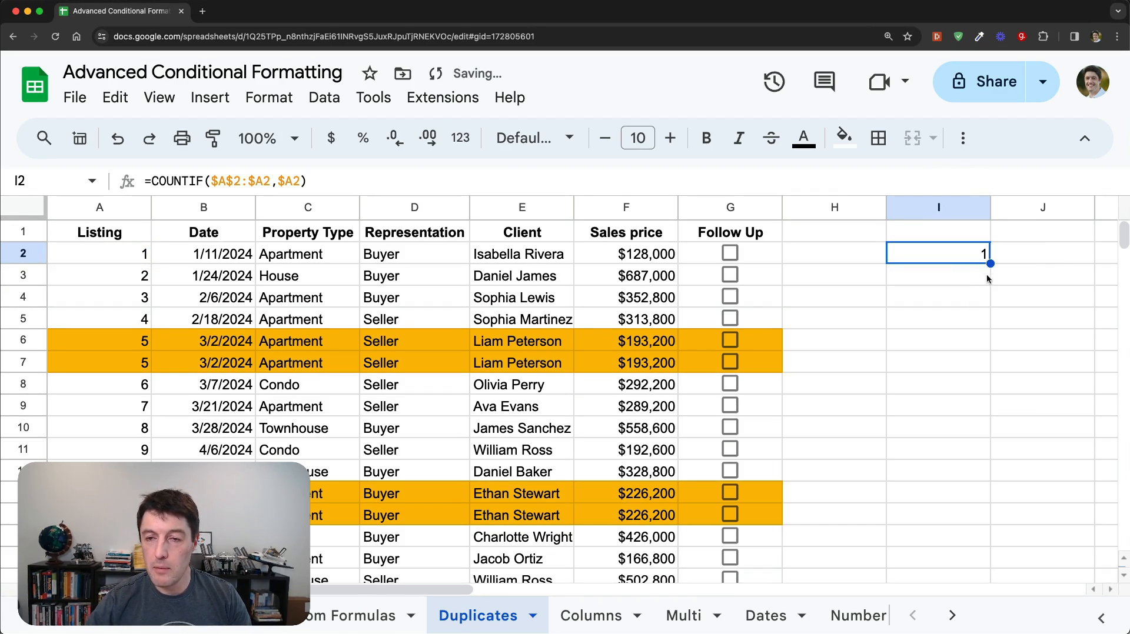
{"action": "left_click_drag", "start_coordinate": [991, 264], "coordinate": [988, 391]}
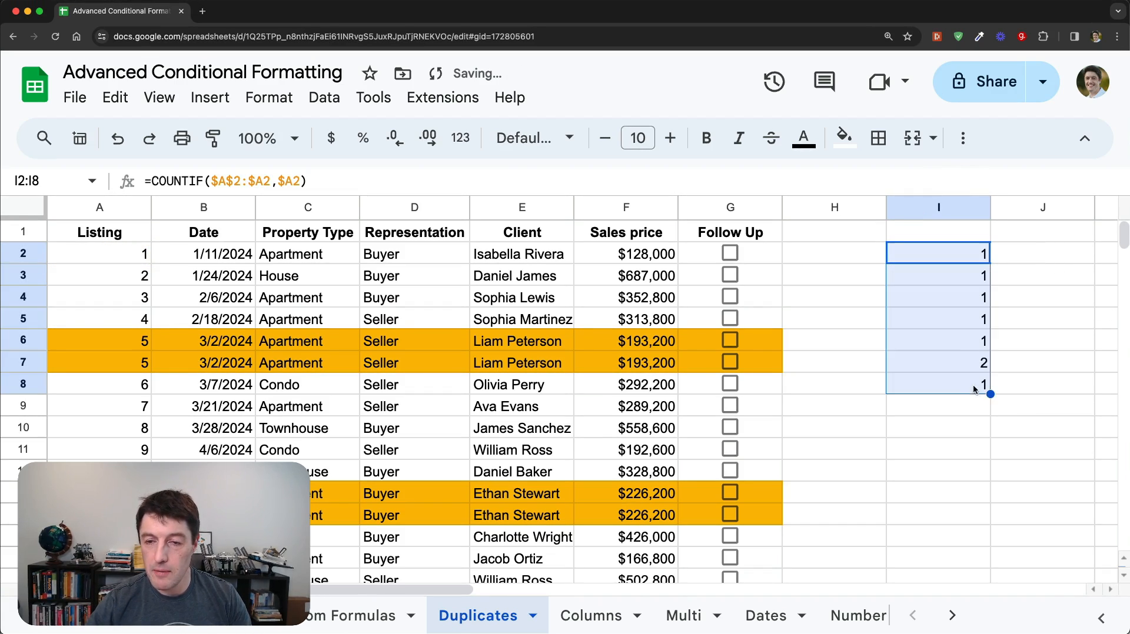
Examine the running-count formulas in I6 and I7 and the ranges they cover, leaving both cells unchanged.
{"action": "left_click", "coordinate": [961, 342]}
{"action": "left_click_drag", "start_coordinate": [960, 343], "coordinate": [119, 346]}
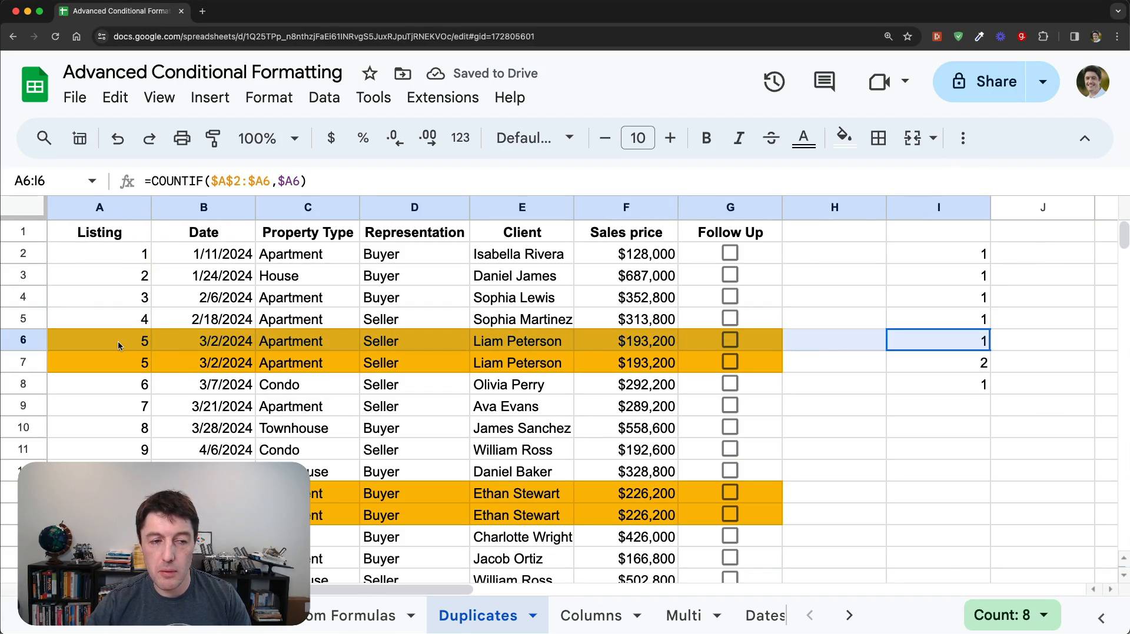
{"action": "double_click", "coordinate": [957, 338]}
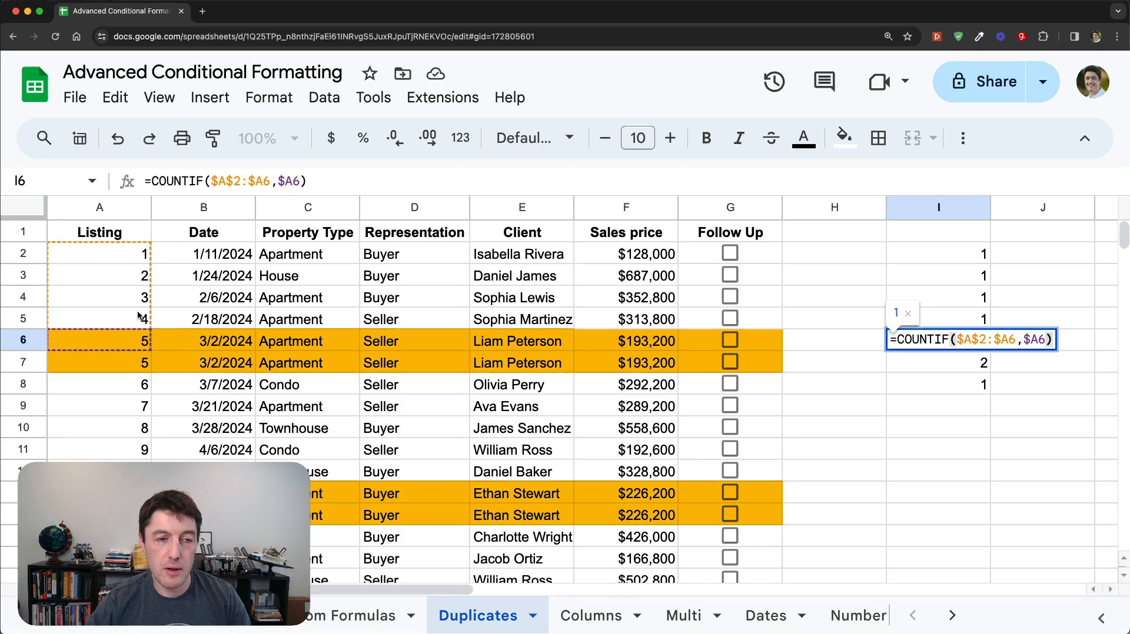
{"action": "key", "text": "Escape"}
{"action": "double_click", "coordinate": [974, 364]}
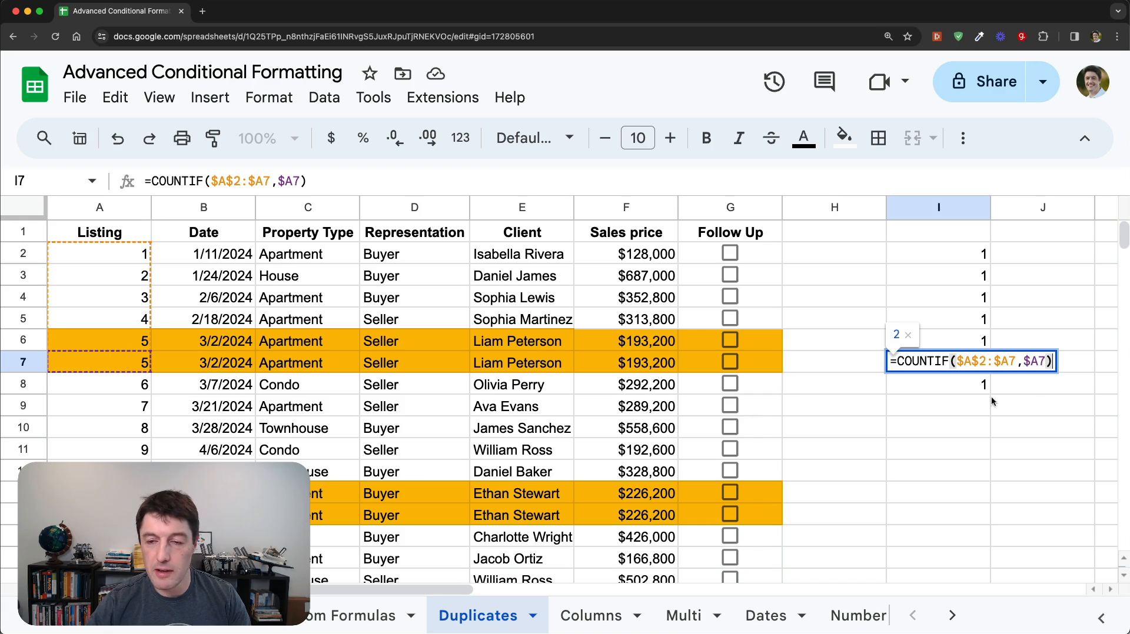
{"action": "key", "text": "Escape"}
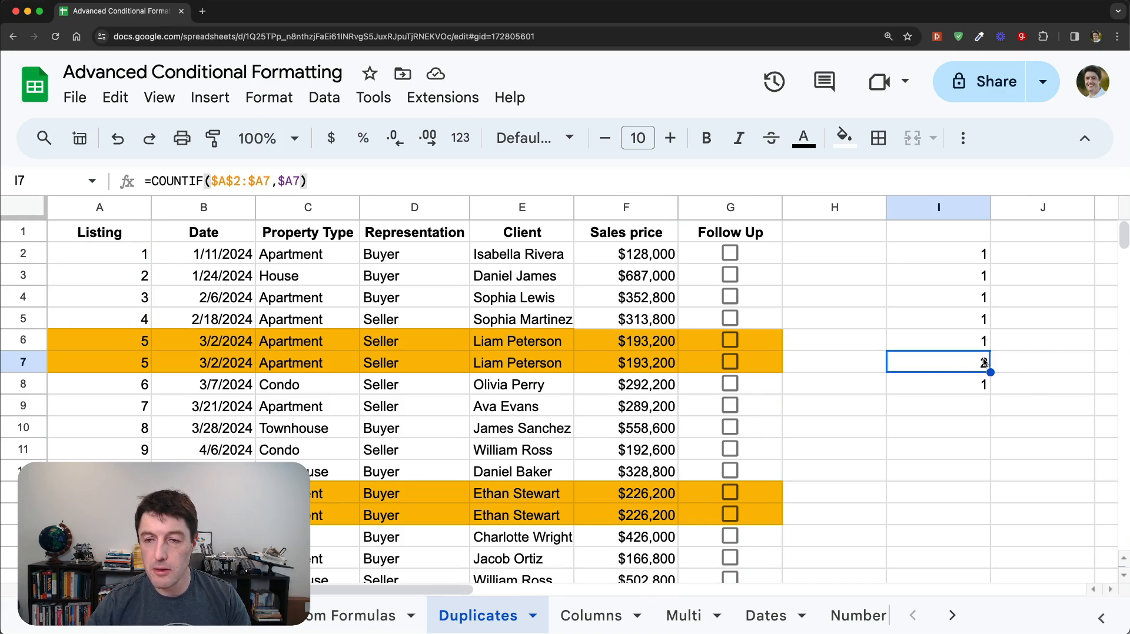
Append >1 to the running-count formula in I2.
{"action": "left_click", "coordinate": [970, 259]}
{"action": "key", "text": "Return"}
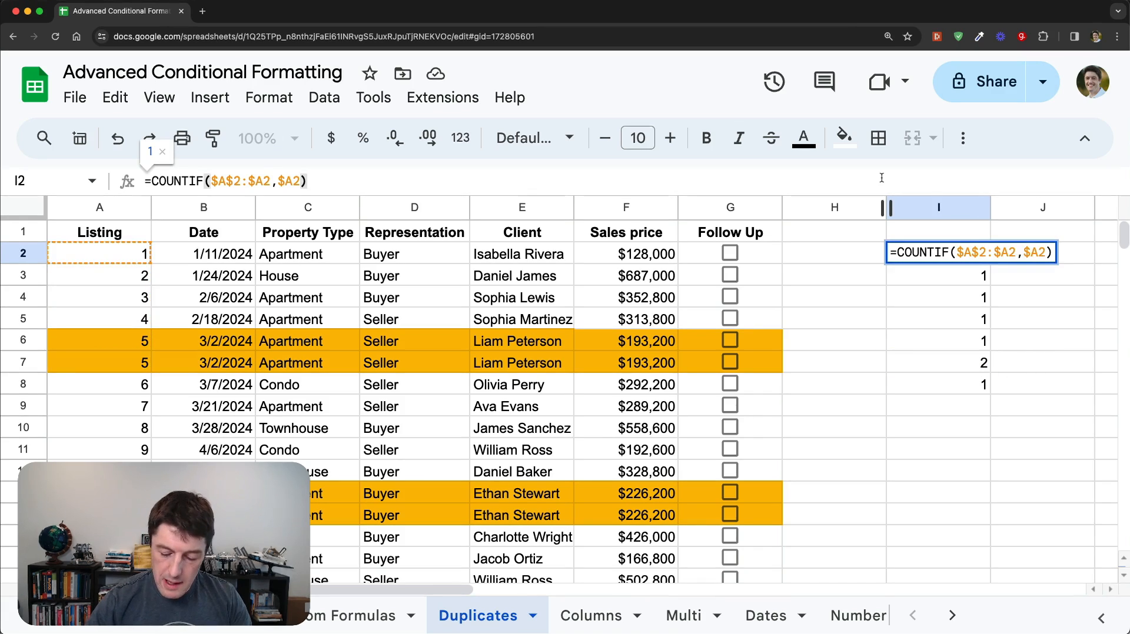
{"action": "type", "text": ">1"}
{"action": "key", "text": "Return"}
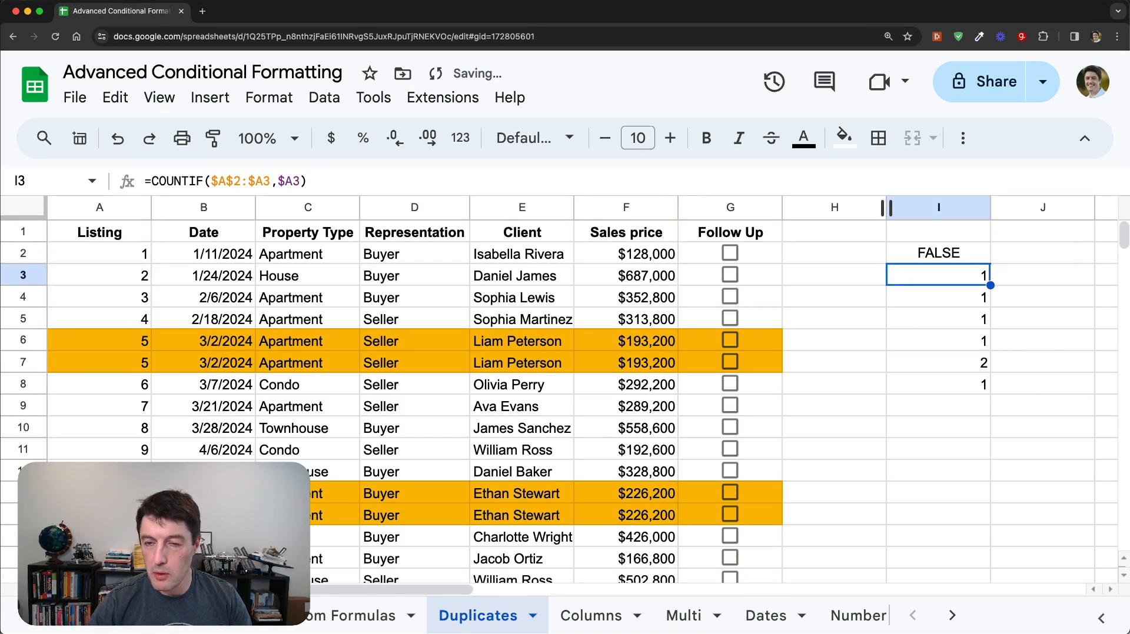
Copy the updated formula from I2 into I3:I8.
{"action": "key", "text": "Up"}
{"action": "key", "text": "ctrl+c"}
{"action": "key", "text": "Down"}
{"action": "key", "text": "ctrl+shift+Down"}
{"action": "key", "text": "ctrl+v"}
{"action": "key", "text": "Up"}
{"action": "key", "text": "Down"}
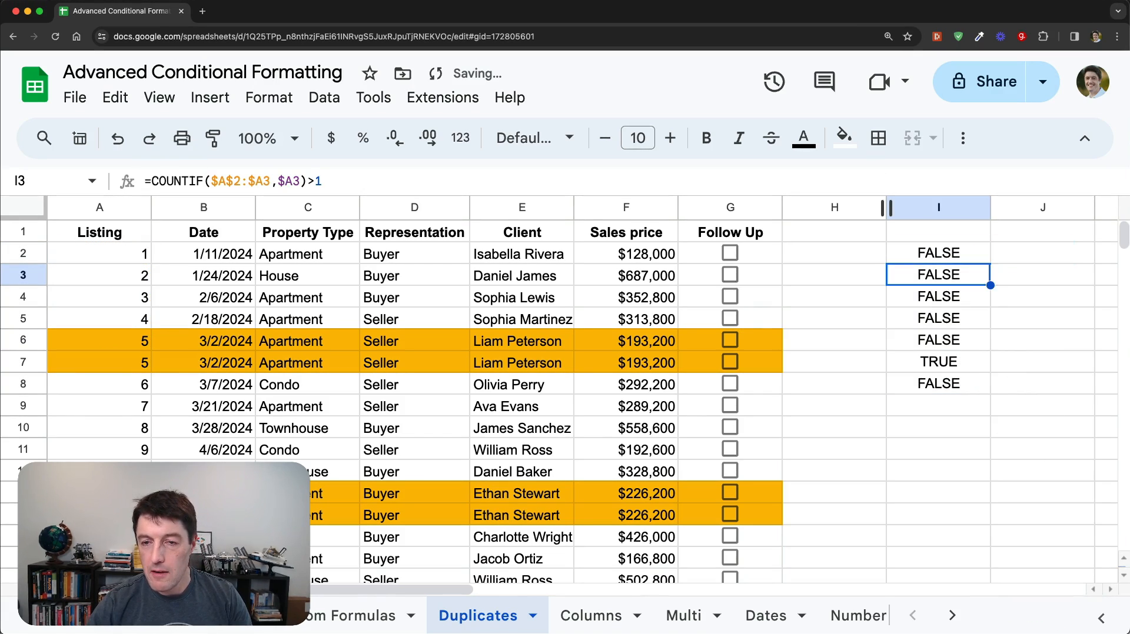
Review the TRUE/FALSE results down column I and select the whole of row 7 to inspect the repeated listing.
{"action": "key", "text": "shift+Down"}
{"action": "key", "text": "shift+Down"}
{"action": "key", "text": "shift+Down"}
{"action": "key", "text": "shift+Down"}
{"action": "key", "text": "Right"}
{"action": "key", "text": "Down"}
{"action": "key", "text": "Down"}
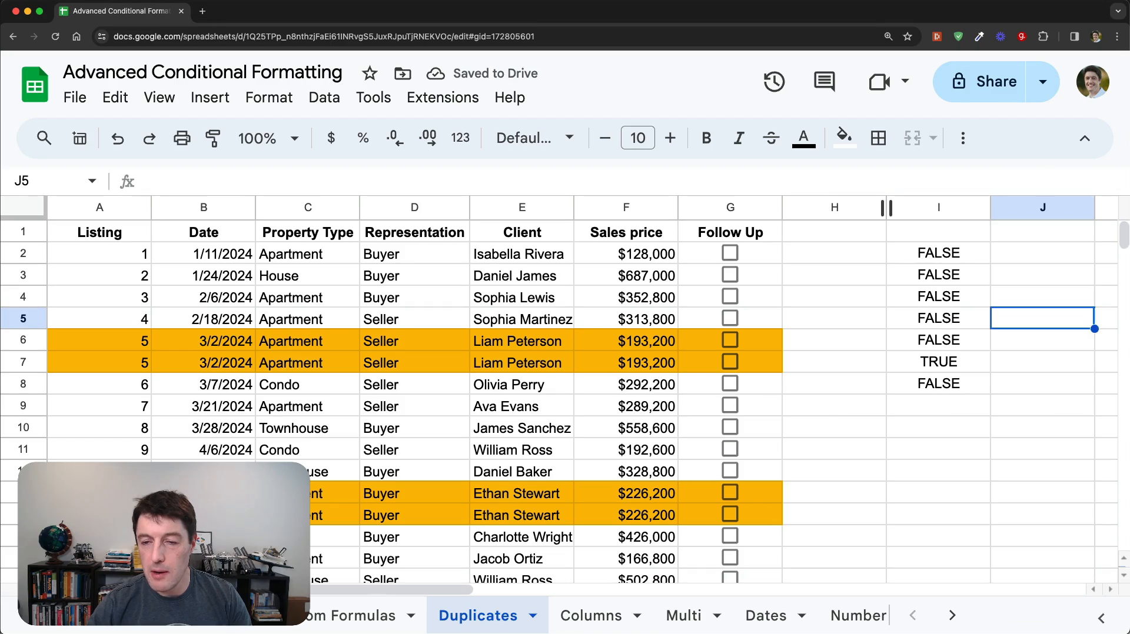
{"action": "key", "text": "Left"}
{"action": "key", "text": "Down"}
{"action": "key", "text": "Down"}
{"action": "key", "text": "shift+space"}
{"action": "key", "text": "shift+space"}
{"action": "key", "text": "shift+space"}
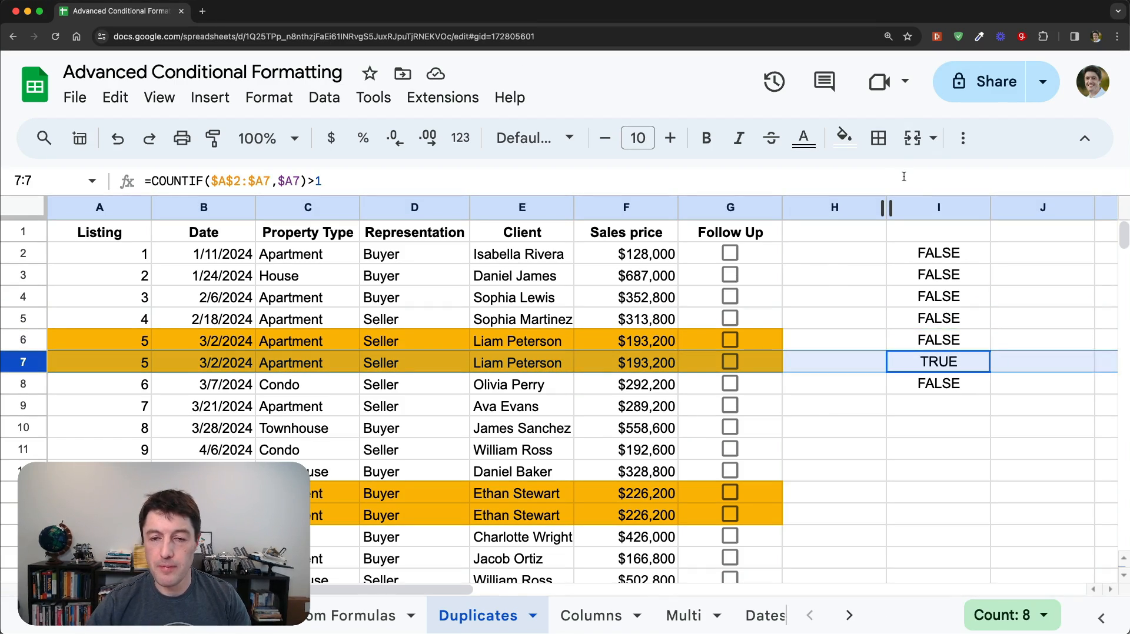
Copy the full formula text =COUNTIF($A$2:$A2,$A2)>1 from I2 without changing the cell.
{"action": "left_click", "coordinate": [955, 257]}
{"action": "left_click_drag", "start_coordinate": [346, 185], "coordinate": [291, 173]}
{"action": "key", "text": "Escape"}
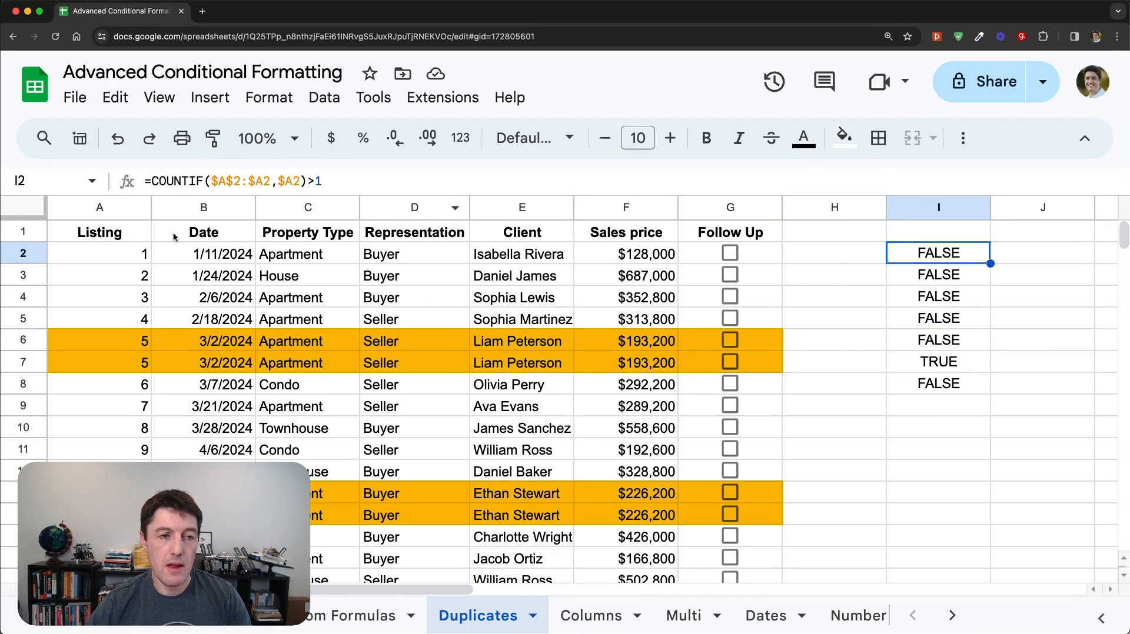
Select the listing data A2:G19 and add another conditional formatting rule for it.
{"action": "left_click", "coordinate": [142, 253]}
{"action": "key", "text": "ctrl+shift+Right"}
{"action": "key", "text": "ctrl+shift+Down"}
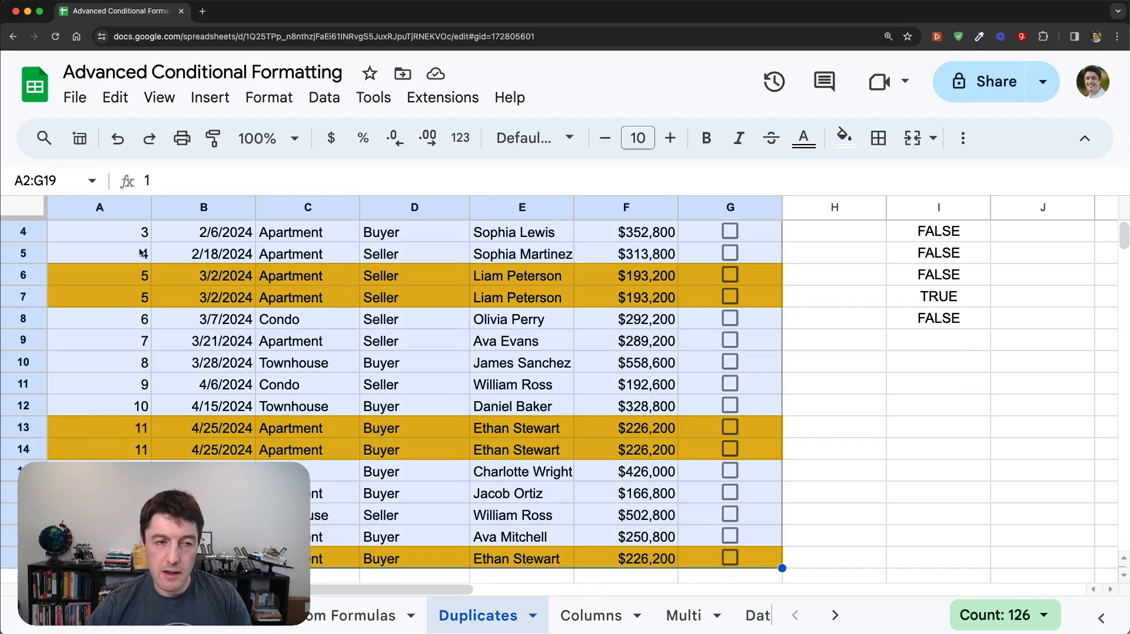
{"action": "scroll", "coordinate": [146, 257], "scroll_direction": "up", "scroll_amount": 2}
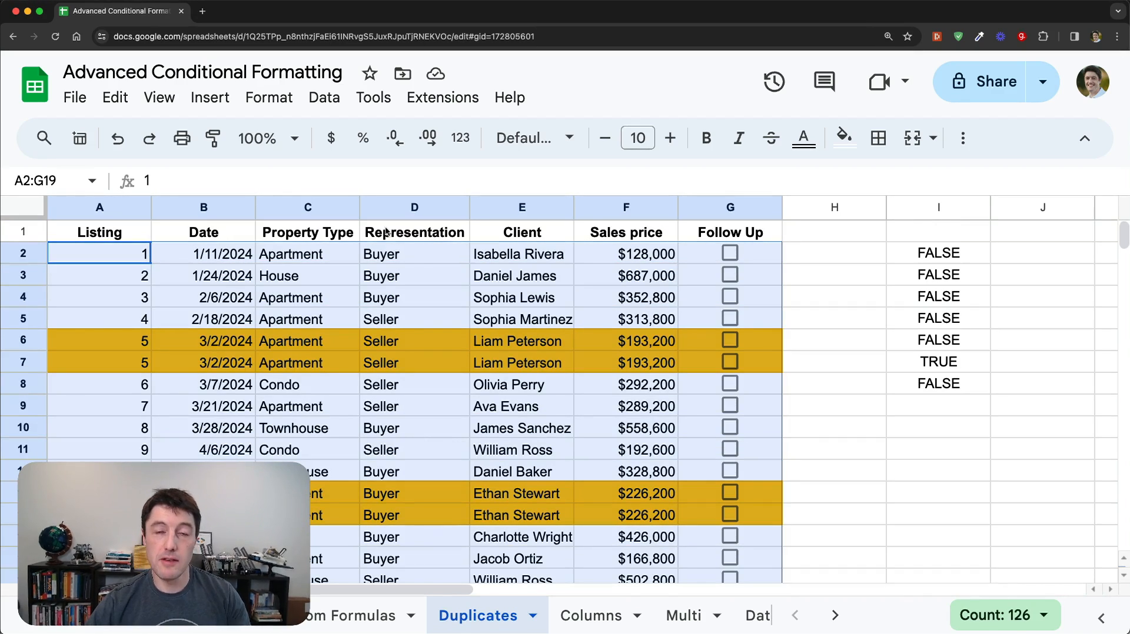
{"action": "left_click", "coordinate": [287, 106]}
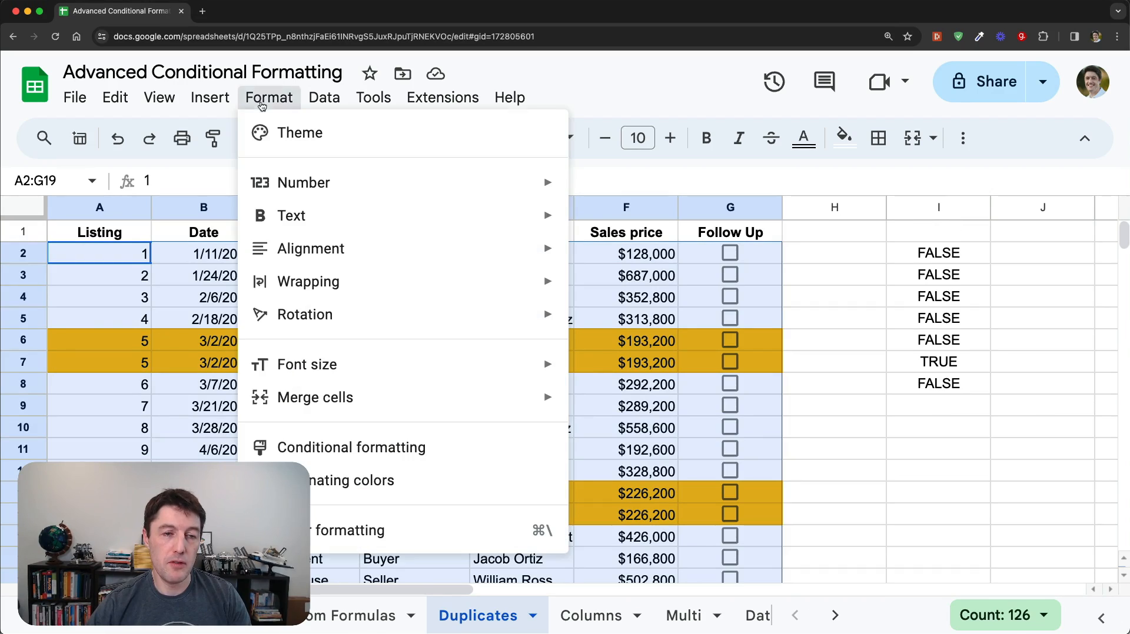
{"action": "left_click", "coordinate": [448, 445]}
{"action": "left_click", "coordinate": [942, 287]}
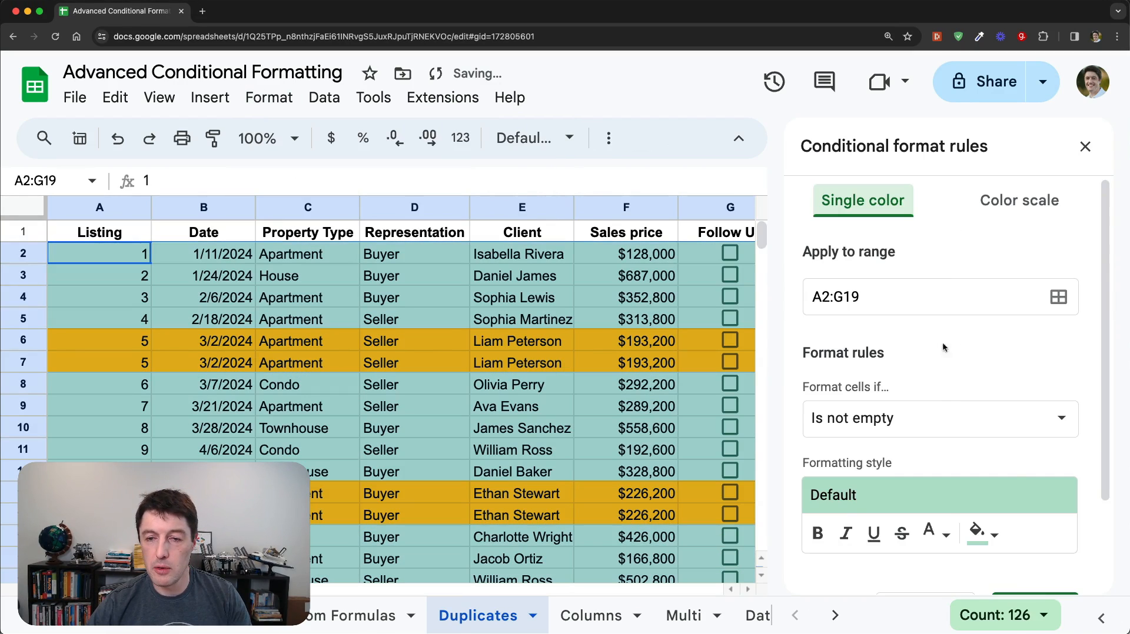
Set the new rule's condition to Custom formula is, using the copied =COUNTIF($A$2:$A2,$A2)>1.
{"action": "left_click", "coordinate": [967, 433]}
{"action": "scroll", "coordinate": [966, 500], "scroll_direction": "down", "scroll_amount": 5}
{"action": "left_click", "coordinate": [941, 595]}
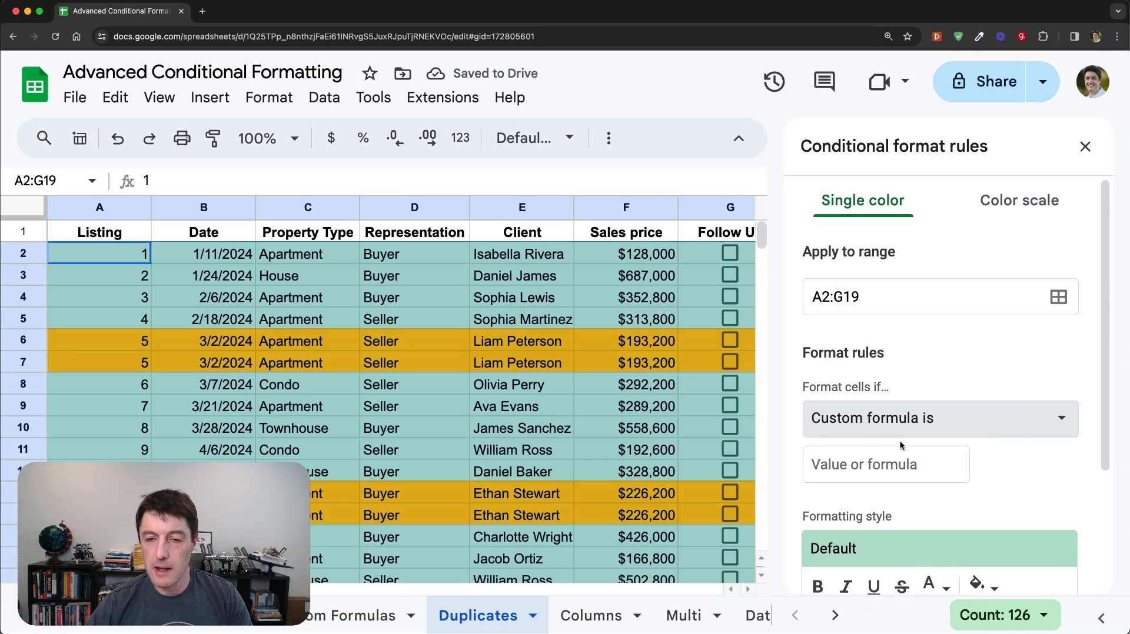
{"action": "left_click", "coordinate": [891, 458]}
{"action": "key", "text": "cmd+v"}
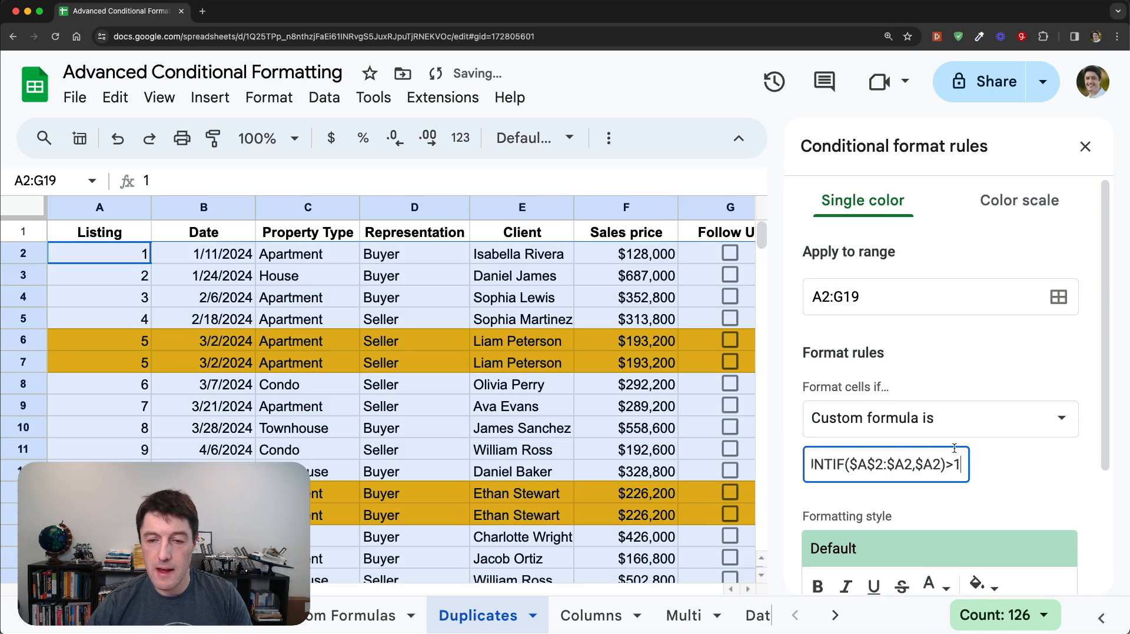
Set the new rule's fill to the standard orange color.
{"action": "scroll", "coordinate": [966, 435], "scroll_direction": "down", "scroll_amount": 3}
{"action": "left_click", "coordinate": [980, 418]}
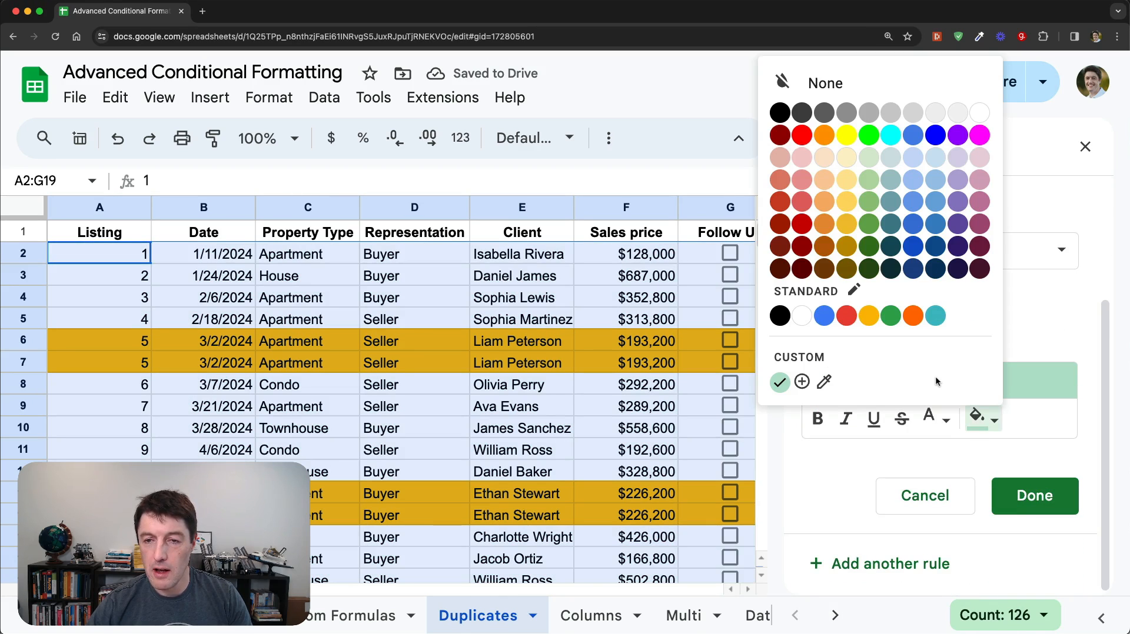
{"action": "left_click", "coordinate": [913, 316]}
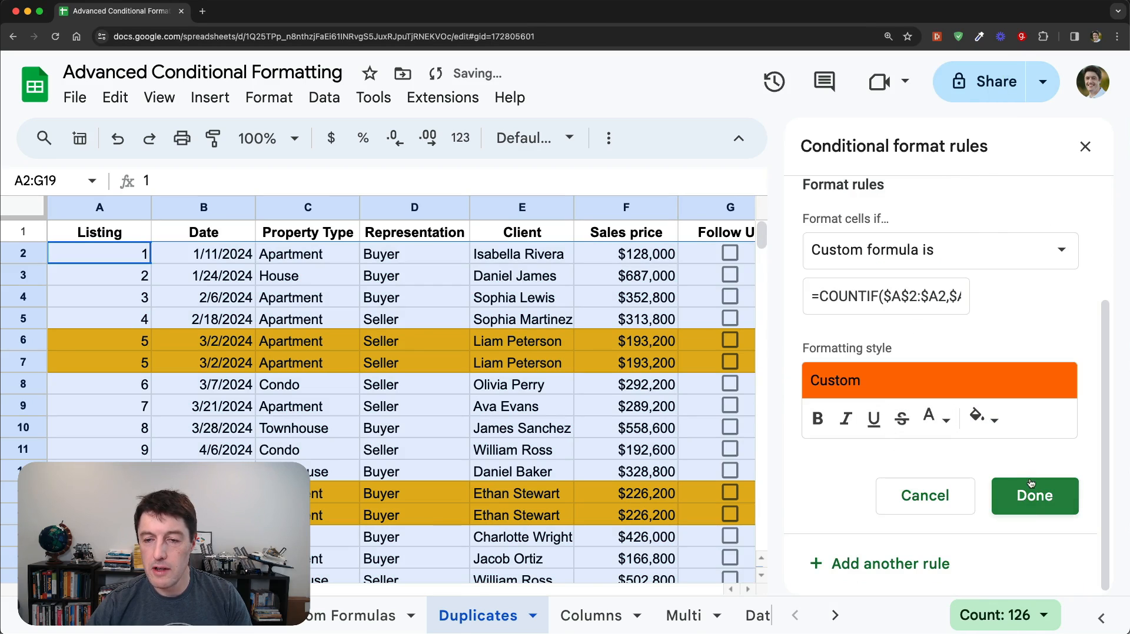
Save the orange repeat-occurrence rule, and move it above the yellow duplicates rule.
{"action": "left_click", "coordinate": [1034, 497]}
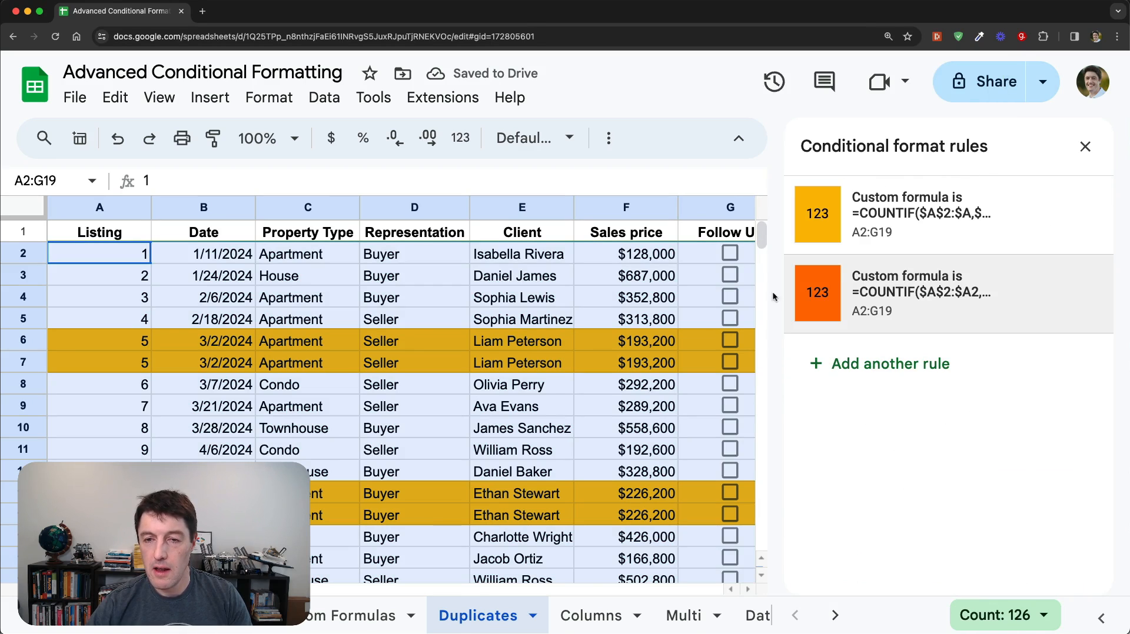
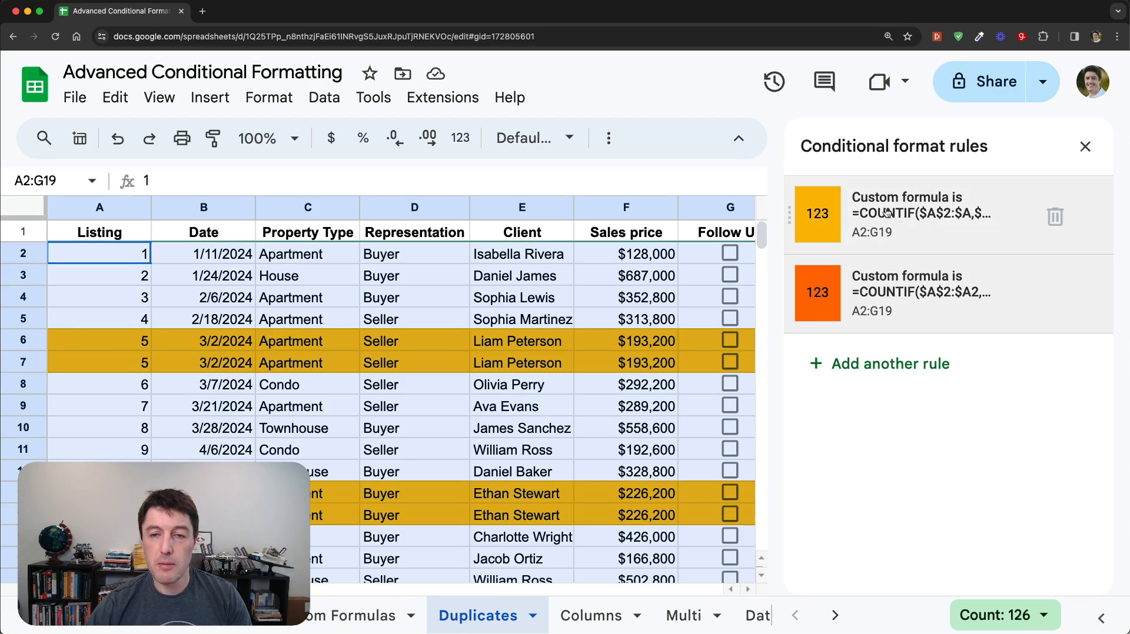
{"action": "left_click_drag", "start_coordinate": [790, 292], "coordinate": [791, 213]}
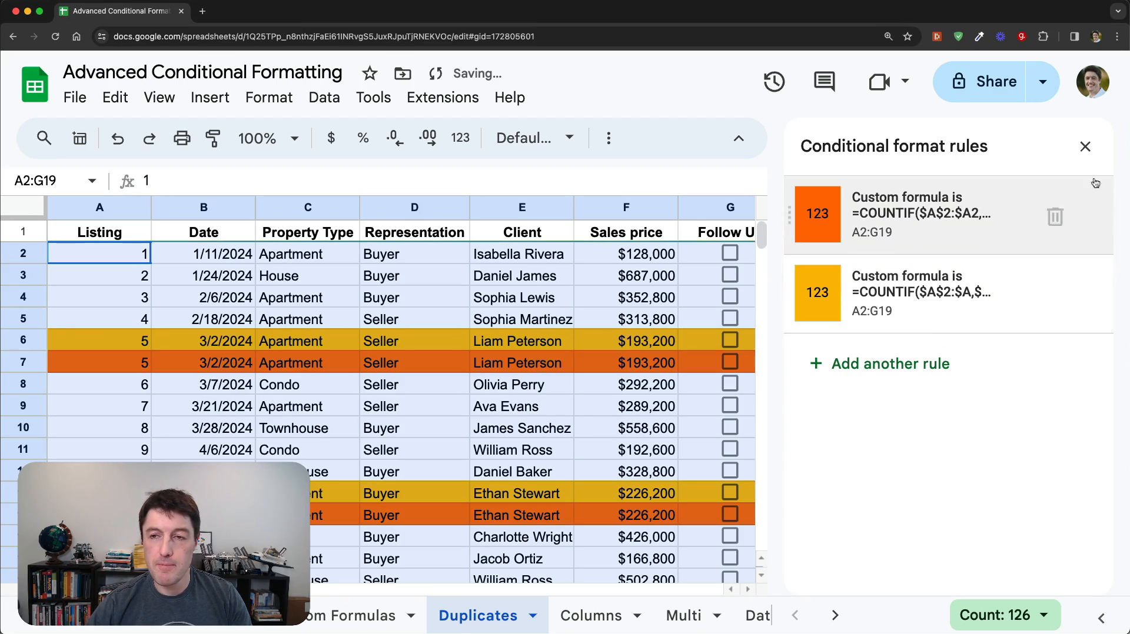
{"action": "left_click", "coordinate": [1086, 147]}
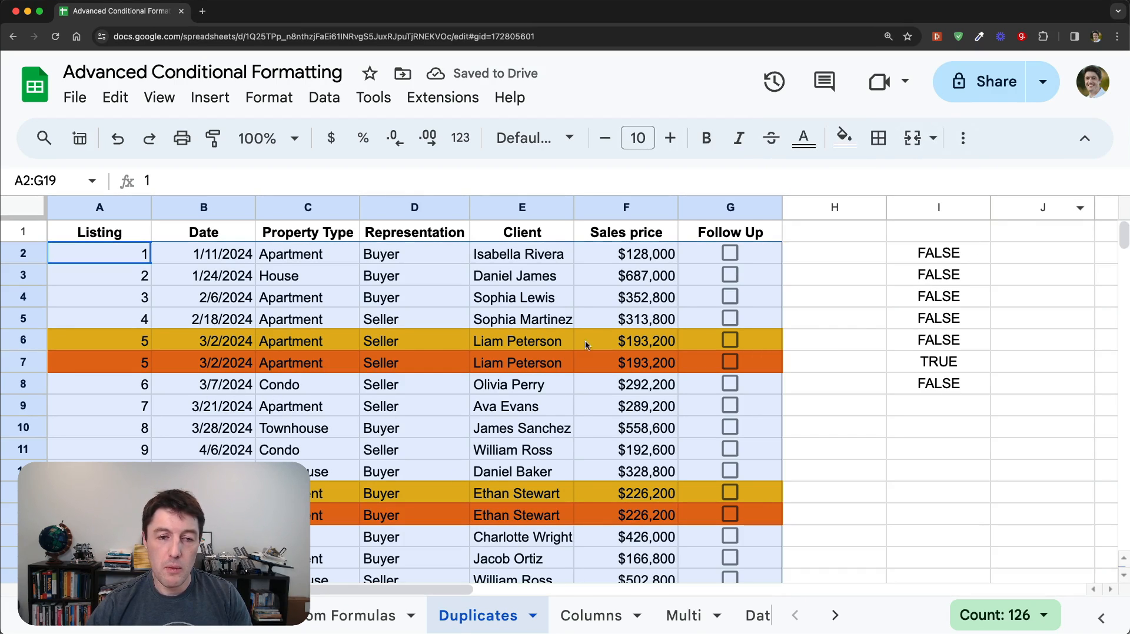
Examine the highlighted duplicate listing rows, comparing the first occurrences with the repeat occurrences down to the end of the data.
{"action": "left_click_drag", "start_coordinate": [128, 338], "coordinate": [756, 344]}
{"action": "left_click_drag", "start_coordinate": [135, 370], "coordinate": [725, 370]}
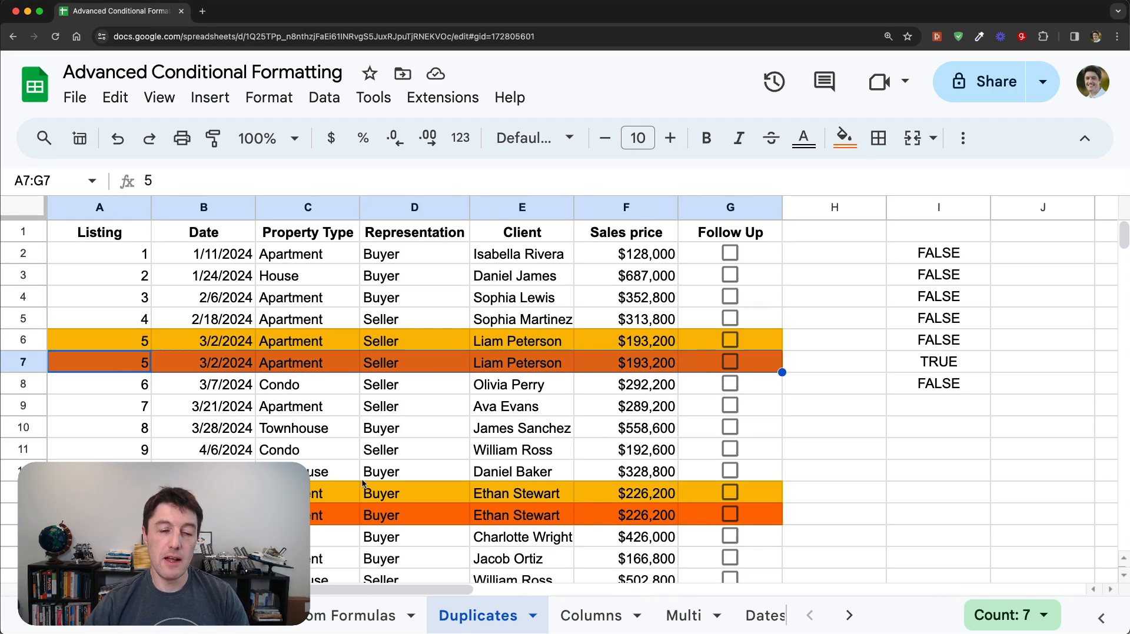
{"action": "scroll", "coordinate": [361, 479], "scroll_direction": "down", "scroll_amount": 1}
{"action": "left_click_drag", "start_coordinate": [134, 473], "coordinate": [709, 492]}
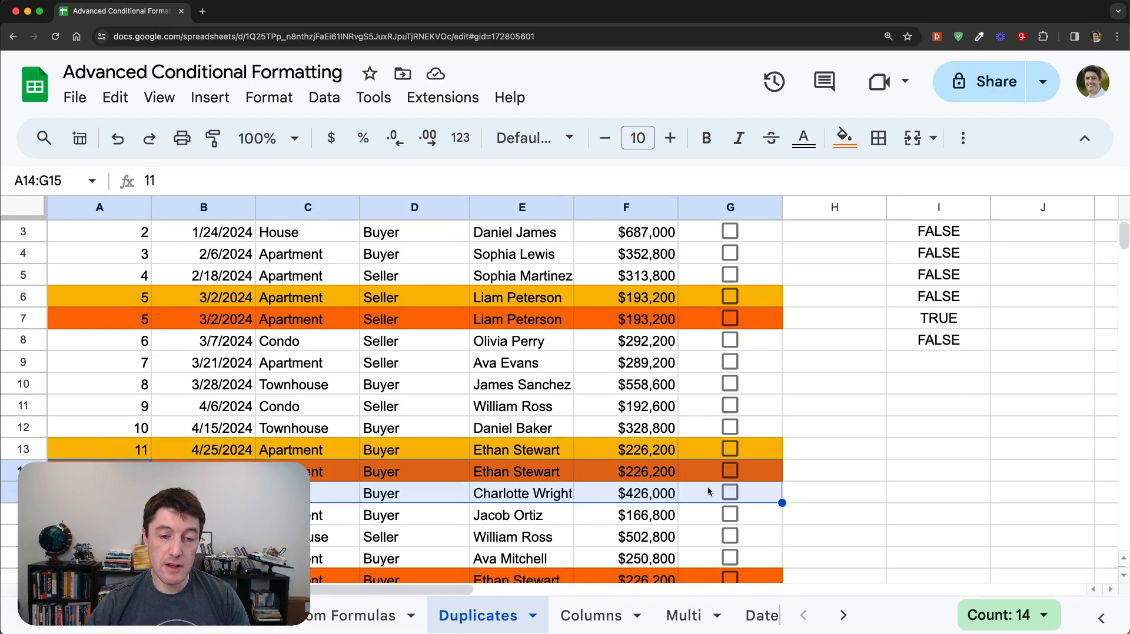
{"action": "left_click", "coordinate": [709, 492]}
{"action": "left_click", "coordinate": [135, 473]}
{"action": "left_click_drag", "start_coordinate": [134, 473], "coordinate": [701, 478]}
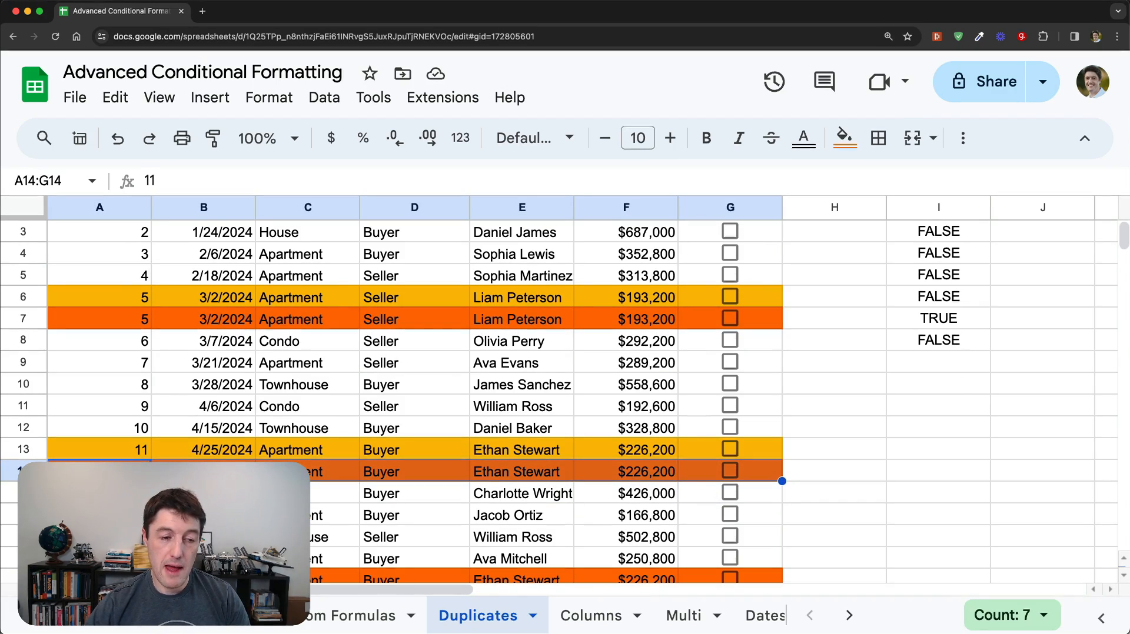
{"action": "left_click", "coordinate": [130, 578]}
{"action": "scroll", "coordinate": [129, 578], "scroll_direction": "down", "scroll_amount": 2}
{"action": "left_click_drag", "start_coordinate": [122, 458], "coordinate": [295, 450]}
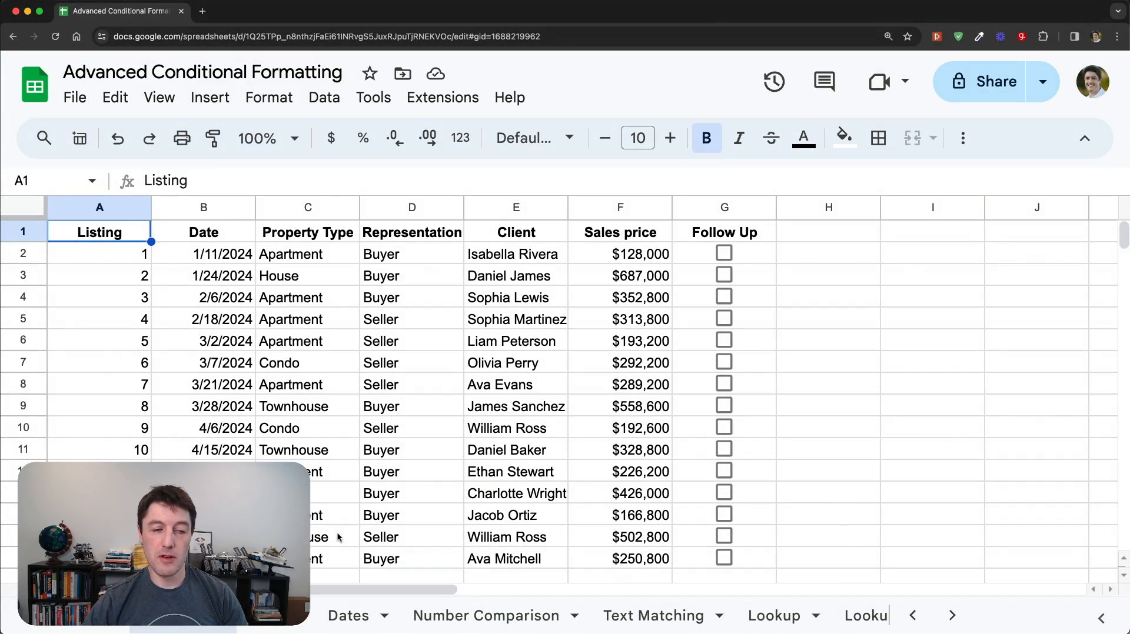
Select the whole listing table A1:G16 including its headers and start a conditional formatting rule for it.
{"action": "left_click_drag", "start_coordinate": [141, 363], "coordinate": [698, 370]}
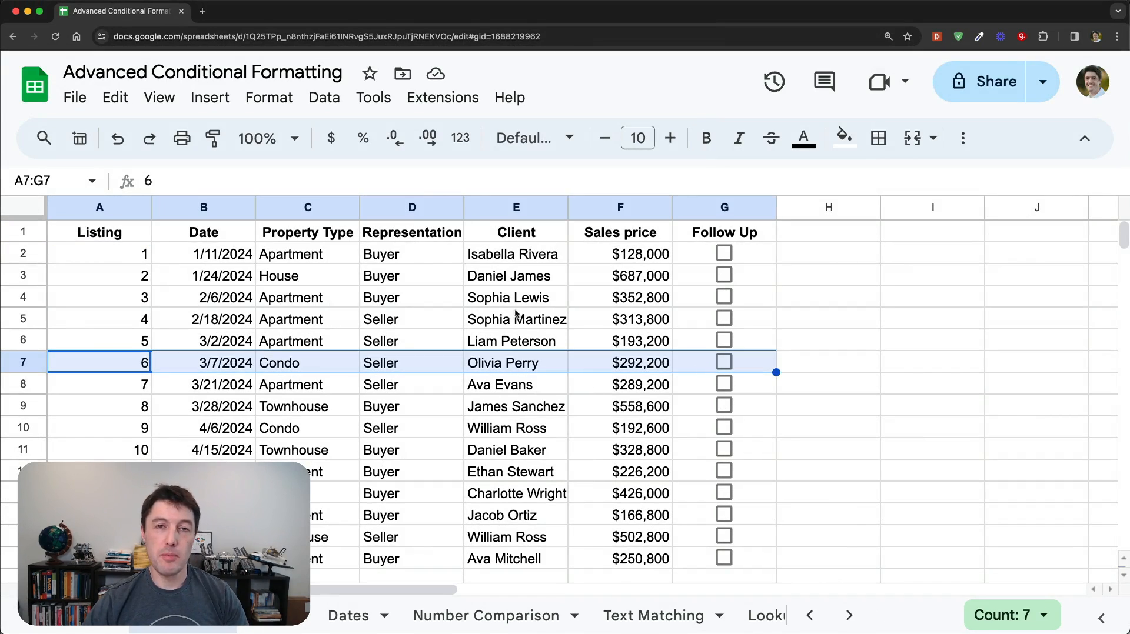
{"action": "left_click", "coordinate": [506, 234]}
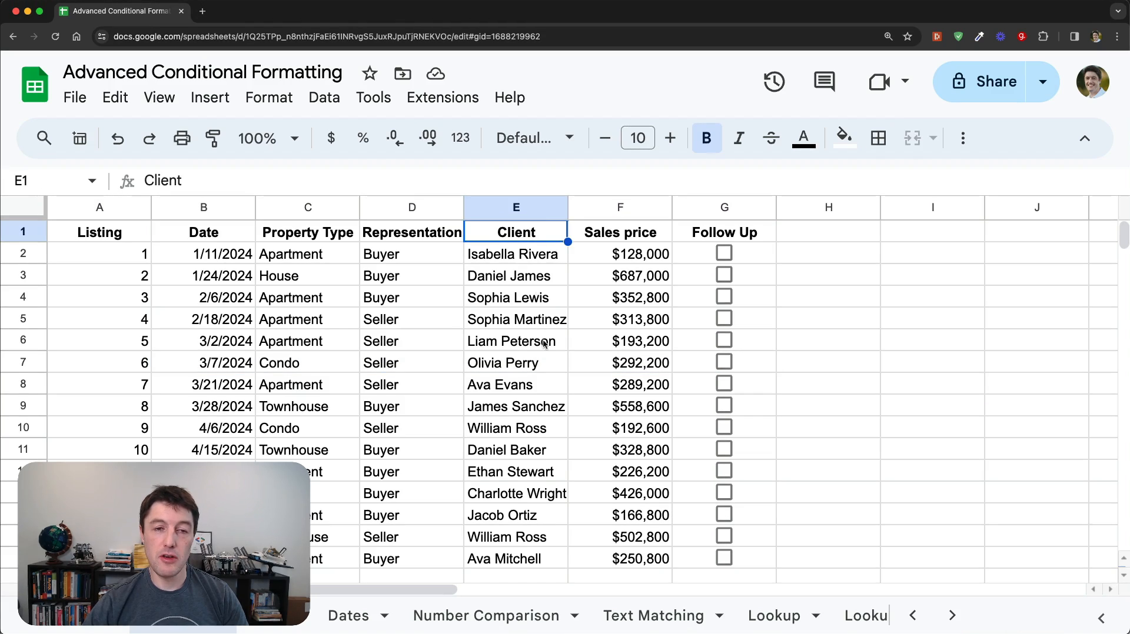
{"action": "left_click", "coordinate": [119, 235]}
{"action": "key", "text": "ctrl+a"}
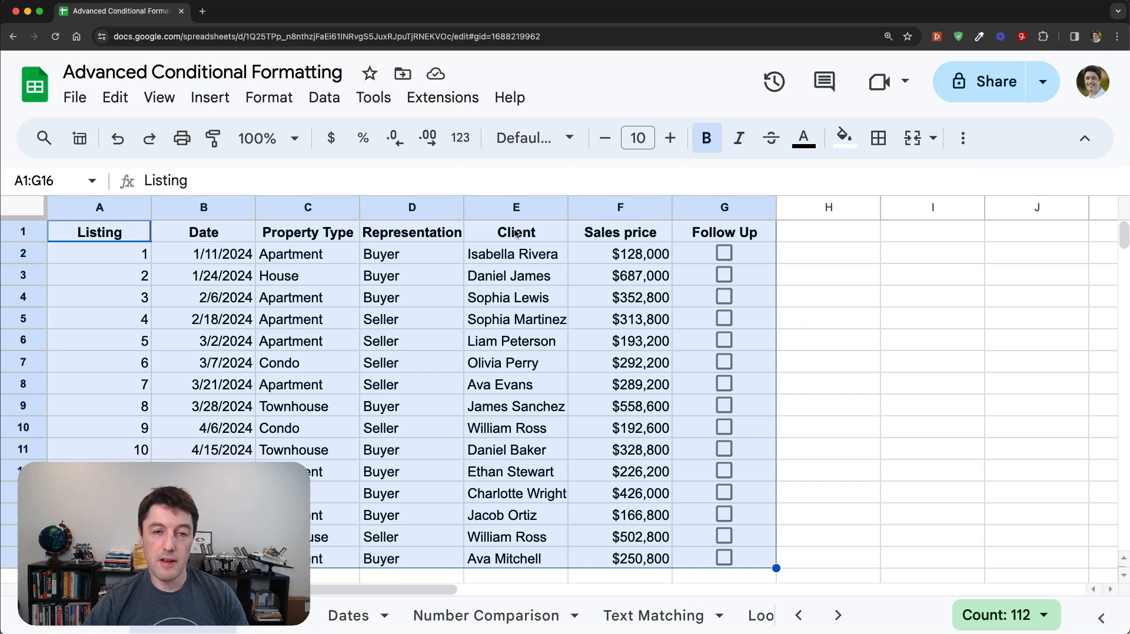
{"action": "left_click", "coordinate": [282, 103]}
{"action": "left_click", "coordinate": [442, 448]}
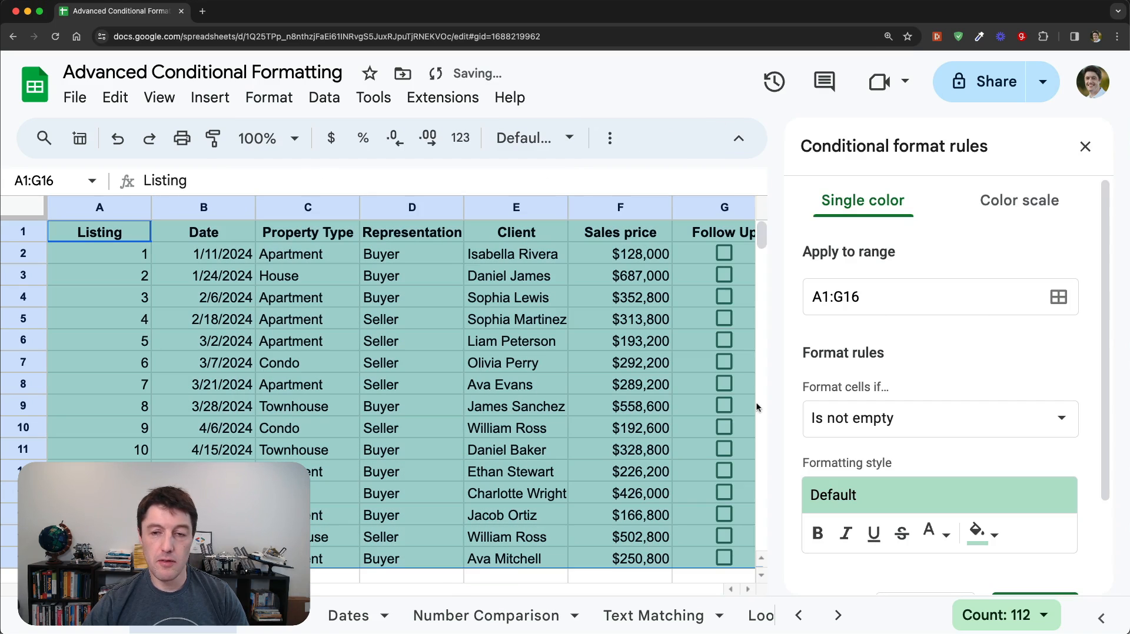
Set the rule's condition to Custom formula is, with the formula =A$1="Client".
{"action": "left_click", "coordinate": [923, 428]}
{"action": "scroll", "coordinate": [941, 530], "scroll_direction": "down", "scroll_amount": 5}
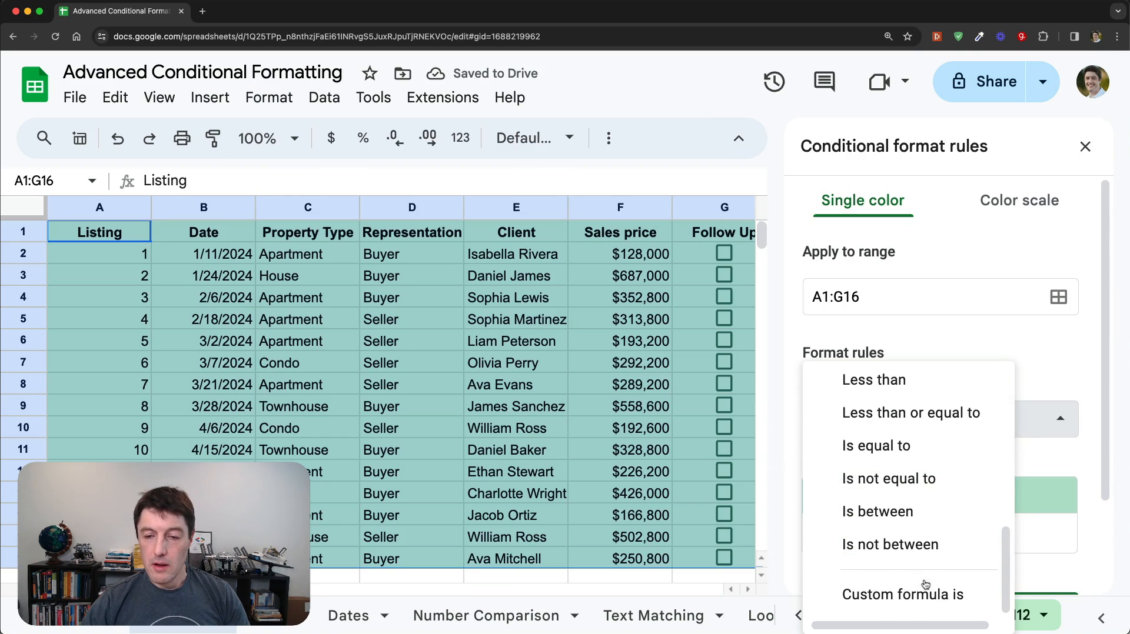
{"action": "left_click", "coordinate": [925, 588]}
{"action": "left_click", "coordinate": [885, 466]}
{"action": "type", "text": "=A1"}
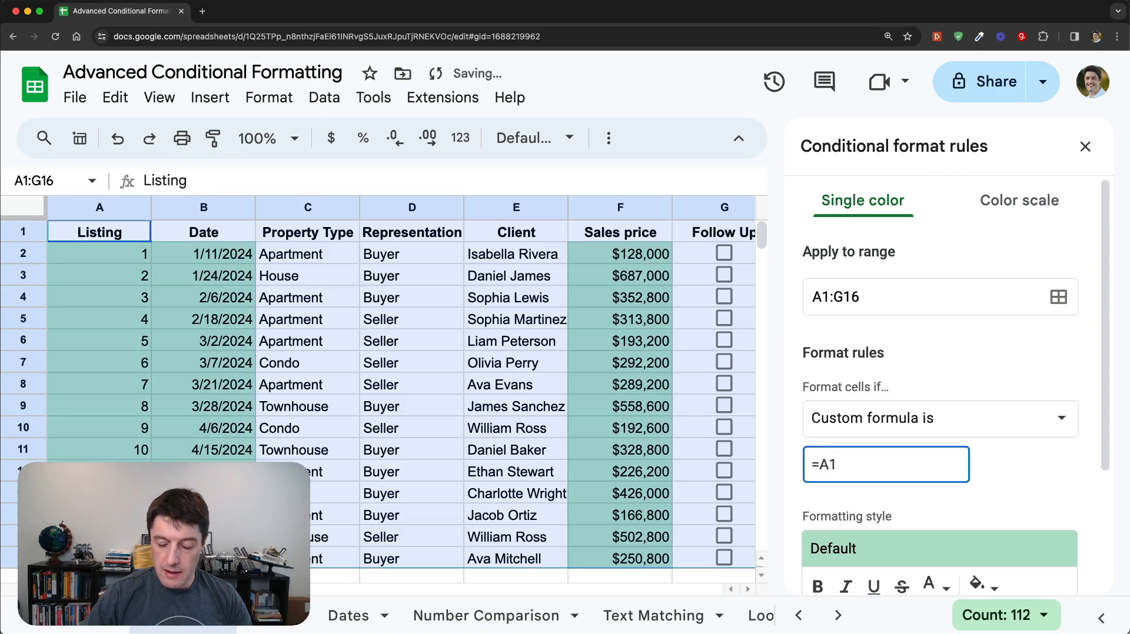
{"action": "type", "text": "$"}
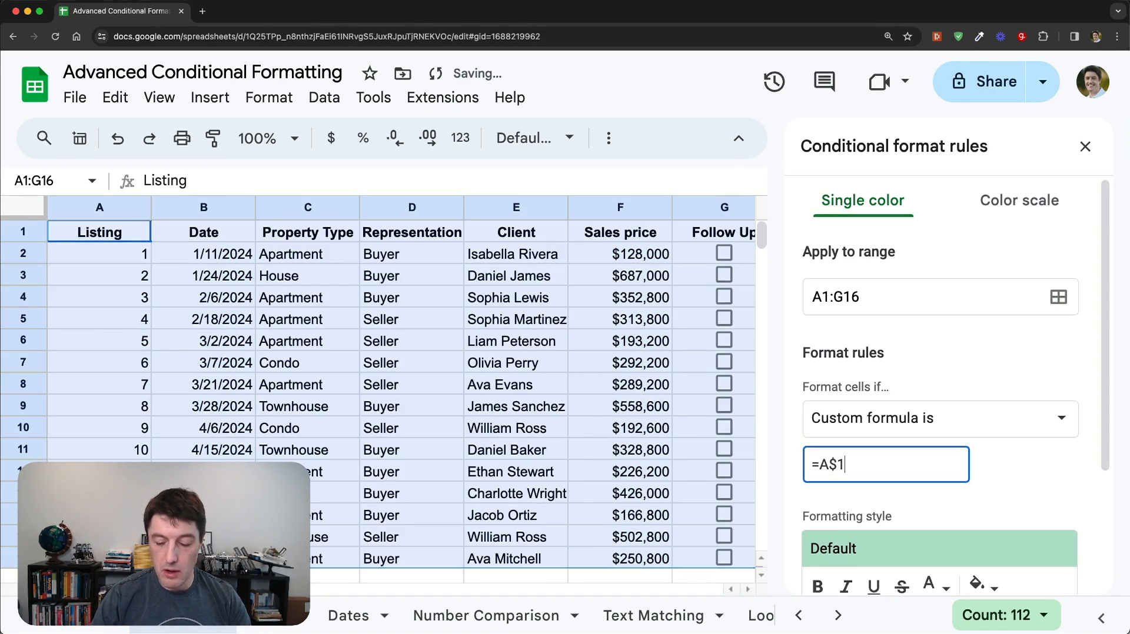
{"action": "type", "text": "=\"Client\""}
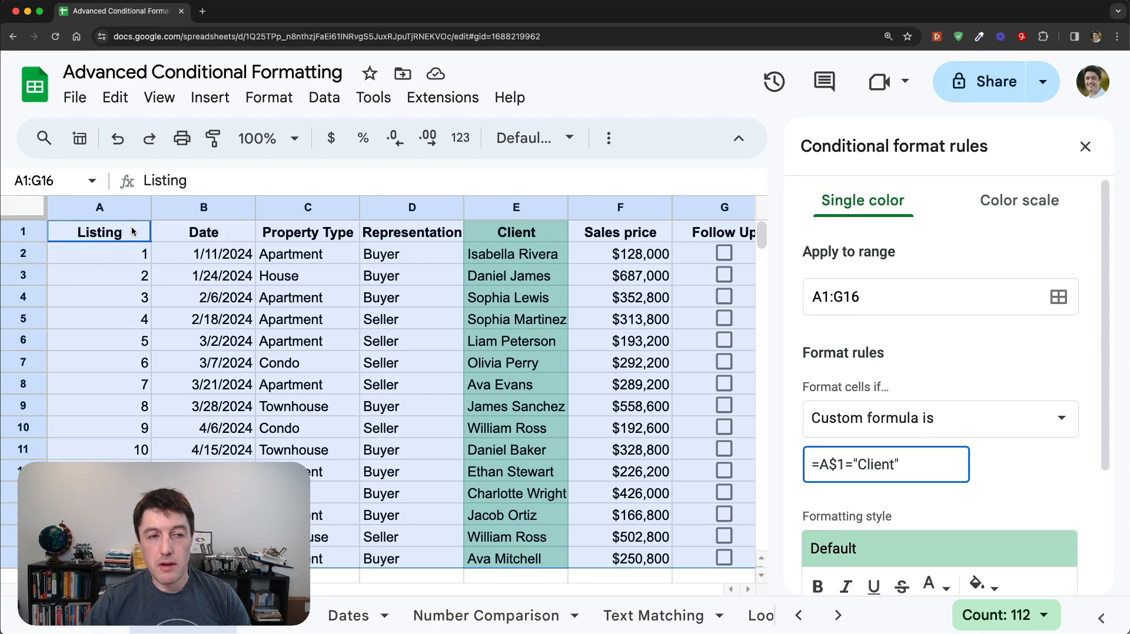
Give the Client column rule a light cornflower blue fill and save the rule.
{"action": "scroll", "coordinate": [941, 415], "scroll_direction": "down", "scroll_amount": 3}
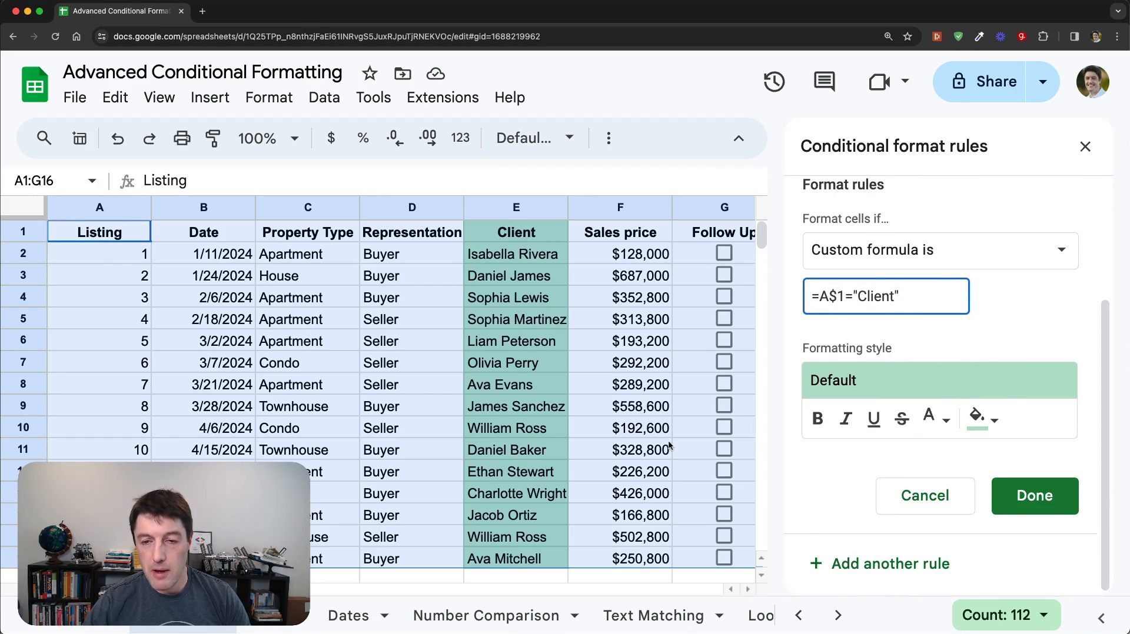
{"action": "left_click", "coordinate": [981, 418]}
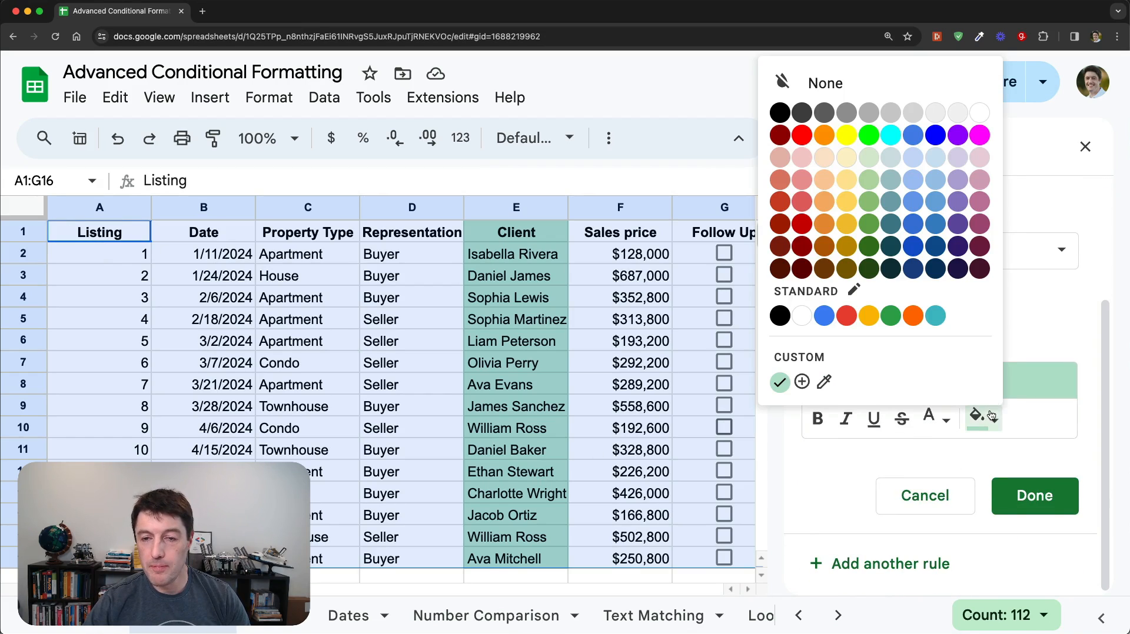
{"action": "left_click", "coordinate": [936, 315]}
{"action": "left_click", "coordinate": [981, 420]}
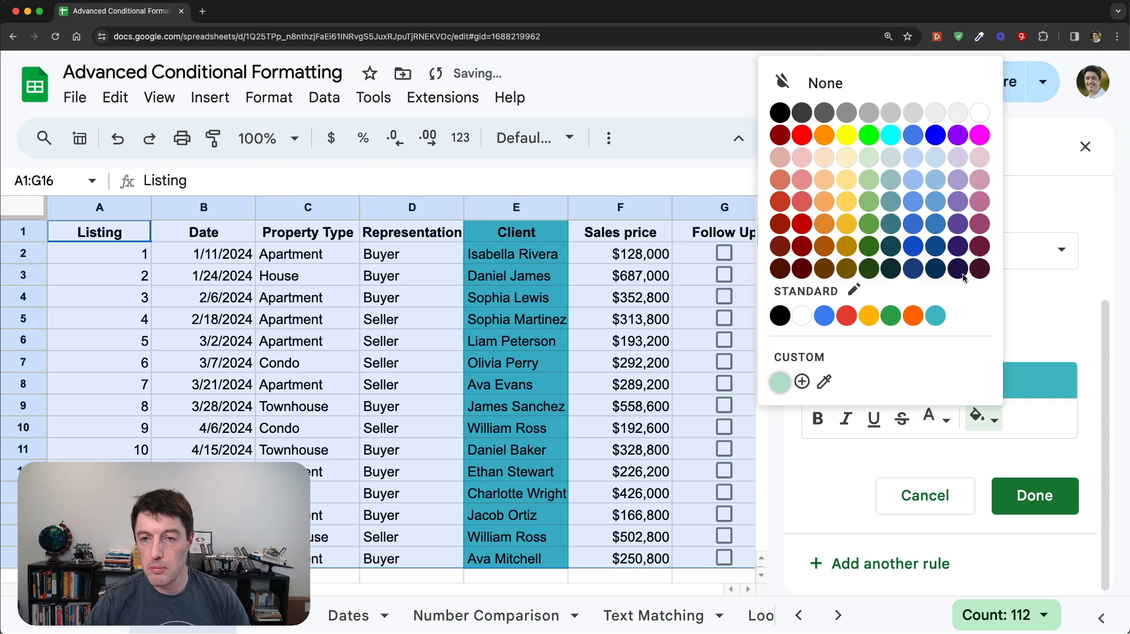
{"action": "left_click", "coordinate": [936, 159]}
{"action": "left_click", "coordinate": [982, 418]}
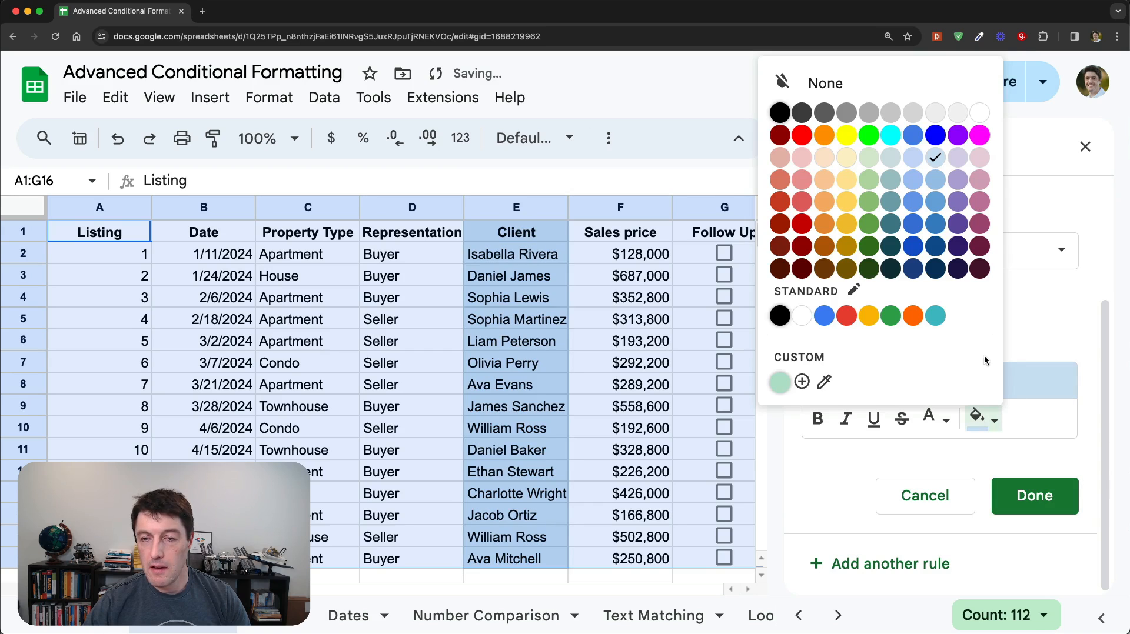
{"action": "left_click", "coordinate": [914, 176]}
{"action": "left_click", "coordinate": [1027, 491]}
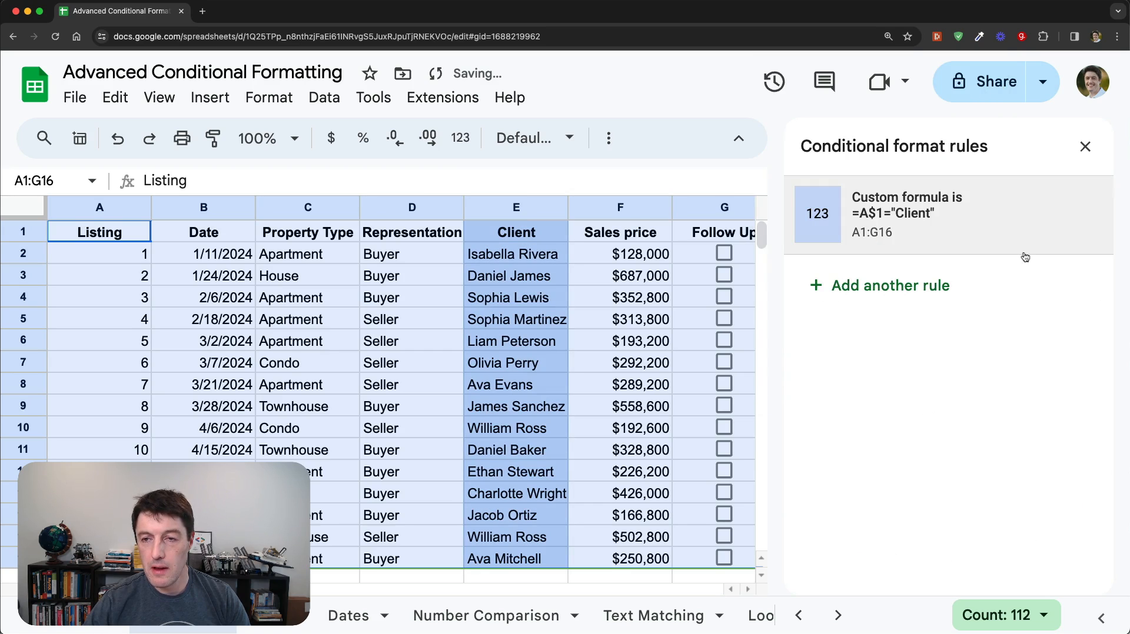
{"action": "left_click", "coordinate": [1085, 146]}
Change the Property Type header in C1 to Client.
{"action": "left_click", "coordinate": [240, 235]}
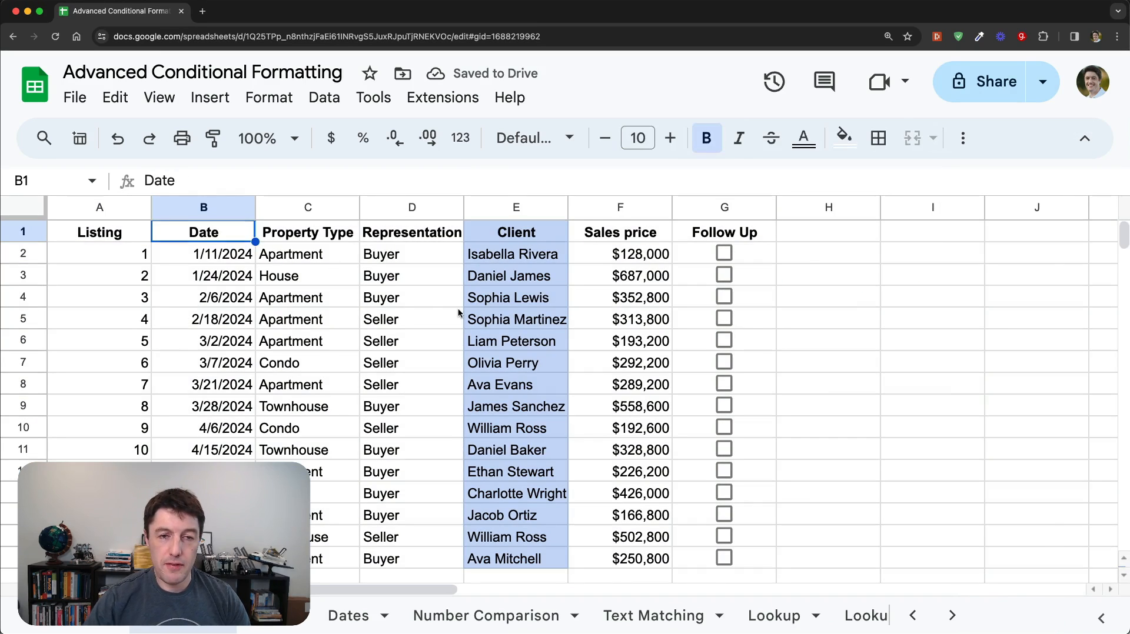
{"action": "key", "text": "Right"}
{"action": "type", "text": "Client"}
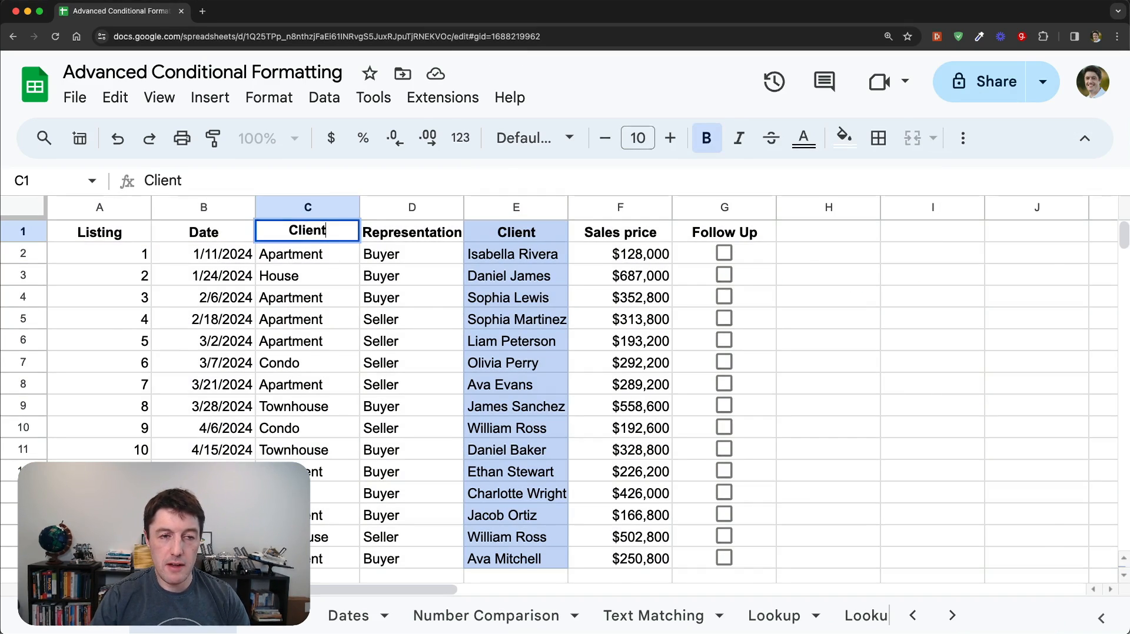
{"action": "key", "text": "Return"}
Change the Sales price header in F1 to Client.
{"action": "key", "text": "Up"}
{"action": "key", "text": "Right"}
{"action": "key", "text": "Right"}
{"action": "key", "text": "Right"}
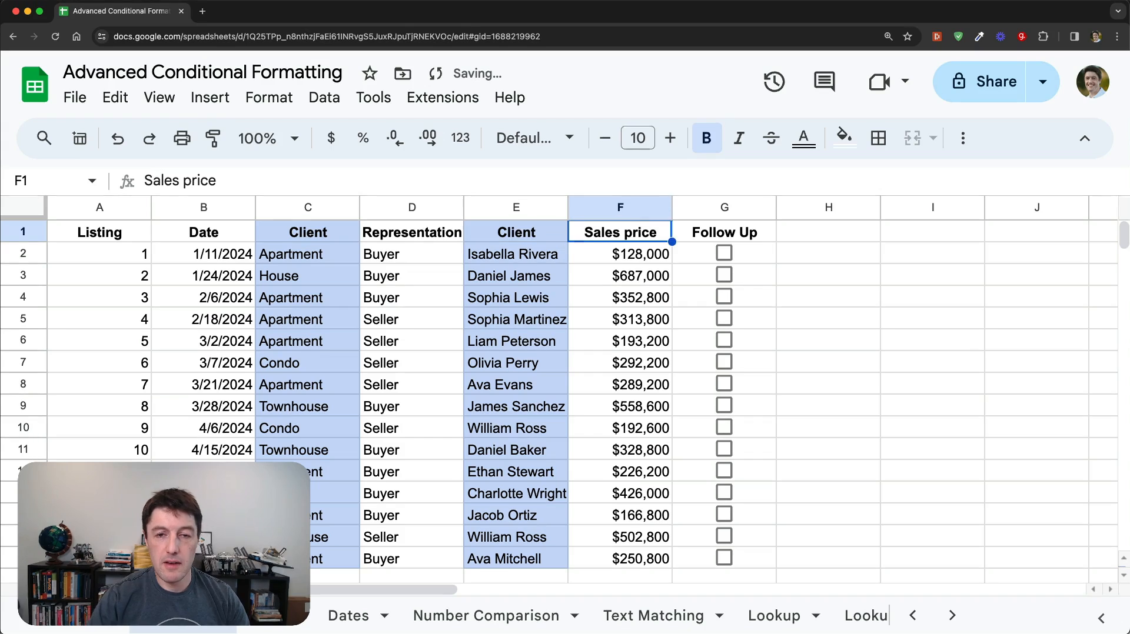
{"action": "type", "text": "Clinet"}
{"action": "key", "text": "BackSpace"}
{"action": "key", "text": "BackSpace"}
{"action": "key", "text": "BackSpace"}
{"action": "type", "text": "ent"}
{"action": "key", "text": "Return"}
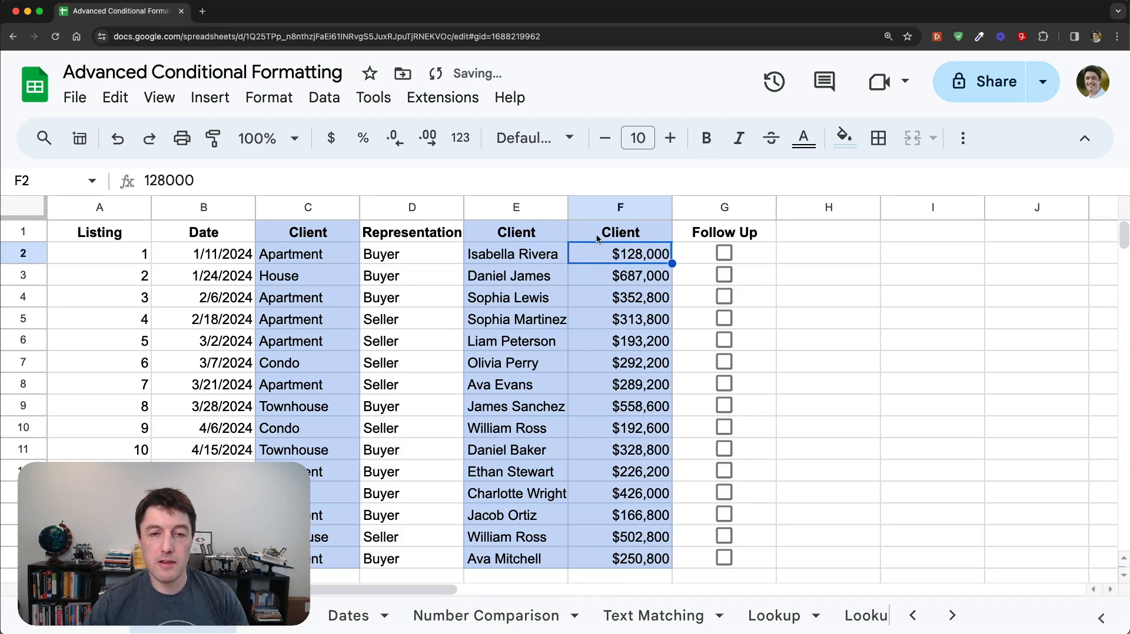
Undo the header changes in F1 and C1.
{"action": "key", "text": "ctrl+z"}
{"action": "key", "text": "ctrl+z"}
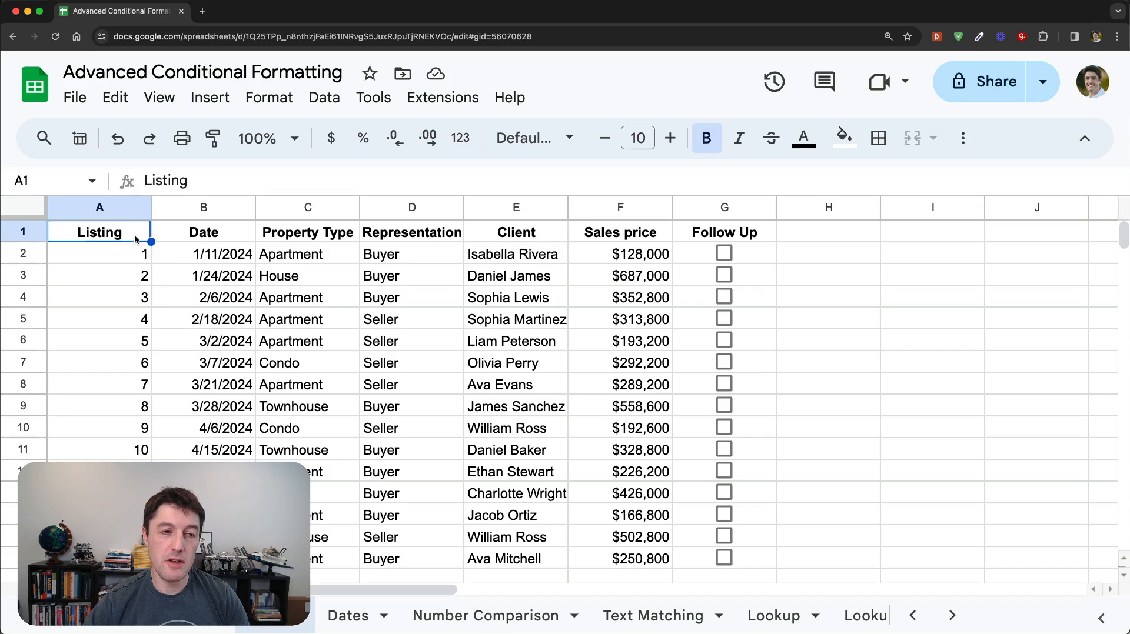
Enter a formula in I2 that tests whether the representation in D2 equals a quoted text value.
{"action": "key", "text": "super+a"}
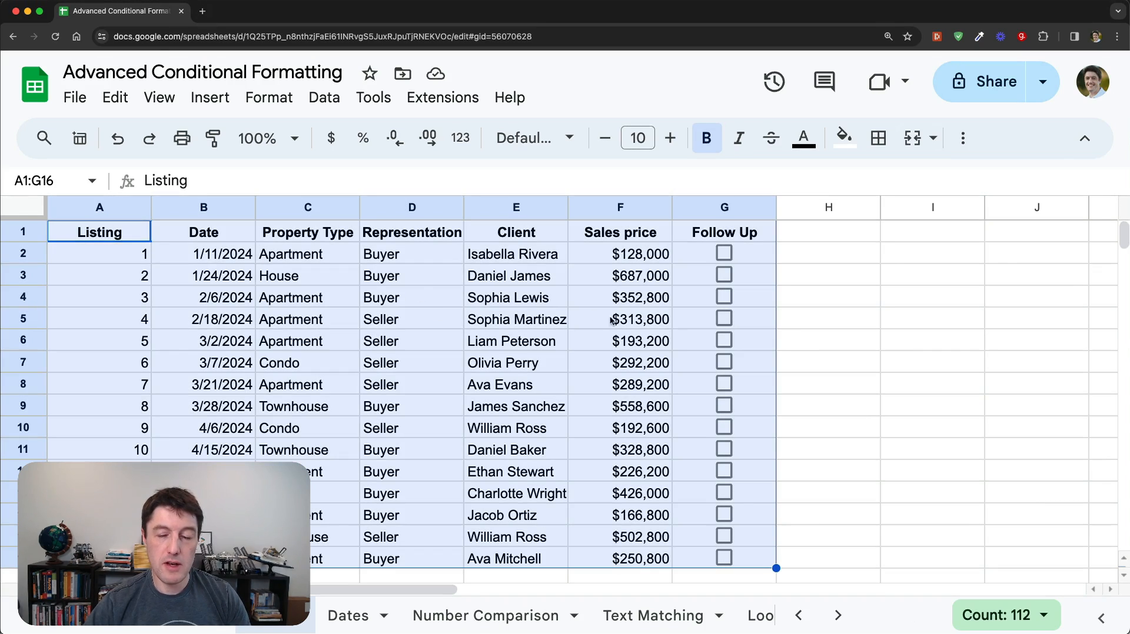
{"action": "left_click", "coordinate": [897, 257]}
{"action": "type", "text": "="}
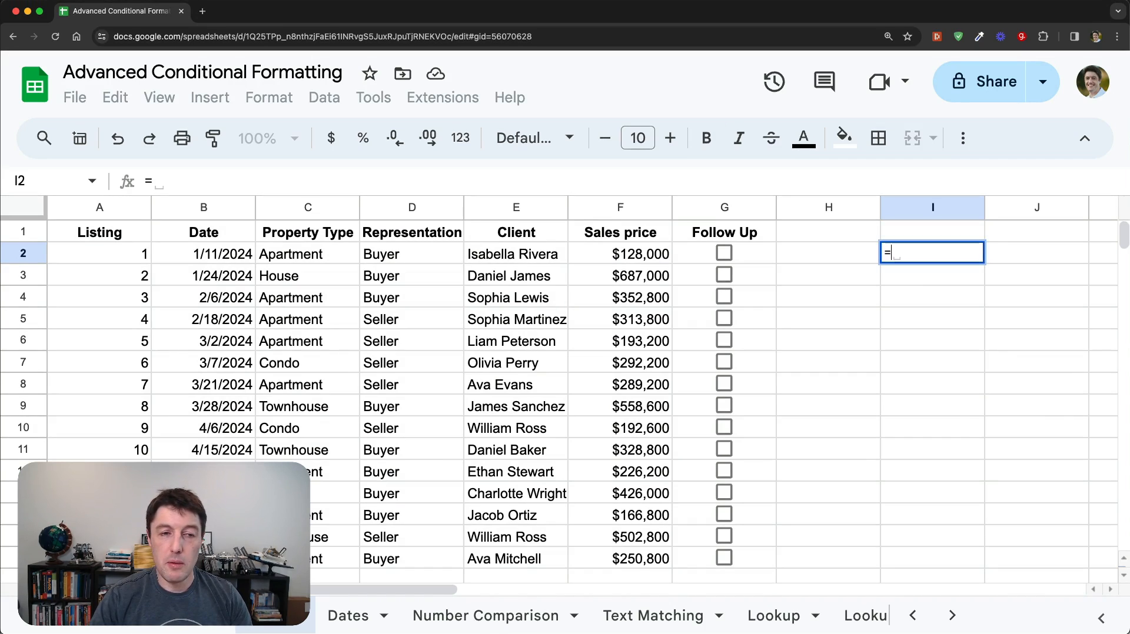
{"action": "key", "text": "Left"}
{"action": "key", "text": "Left"}
{"action": "key", "text": "Left"}
{"action": "key", "text": "Left"}
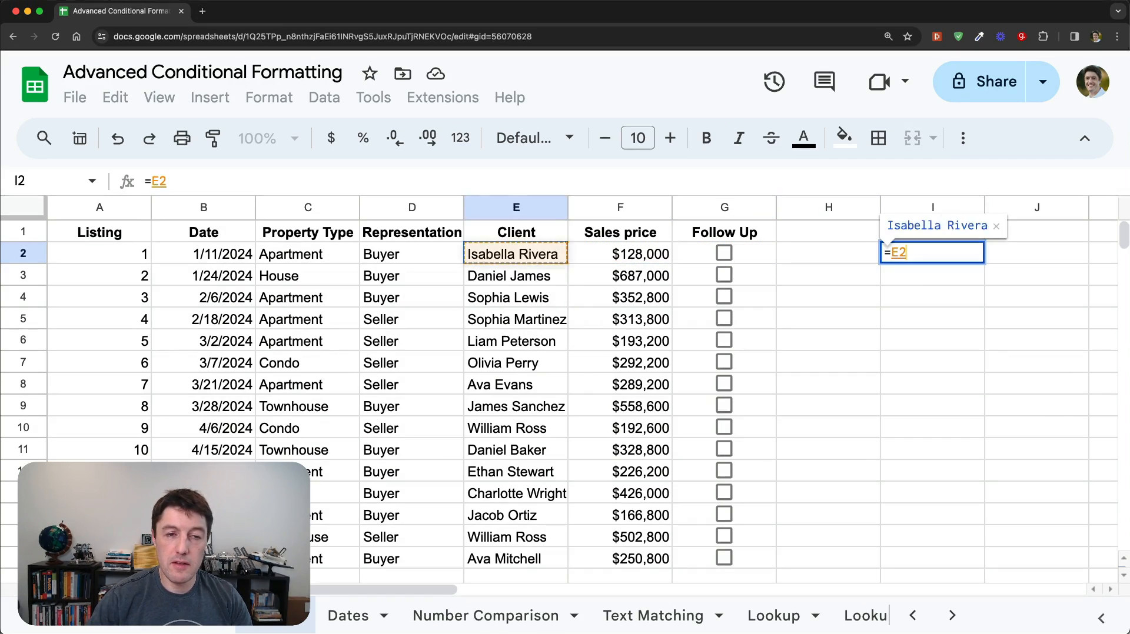
{"action": "key", "text": "Left"}
{"action": "type", "text": "=\""}
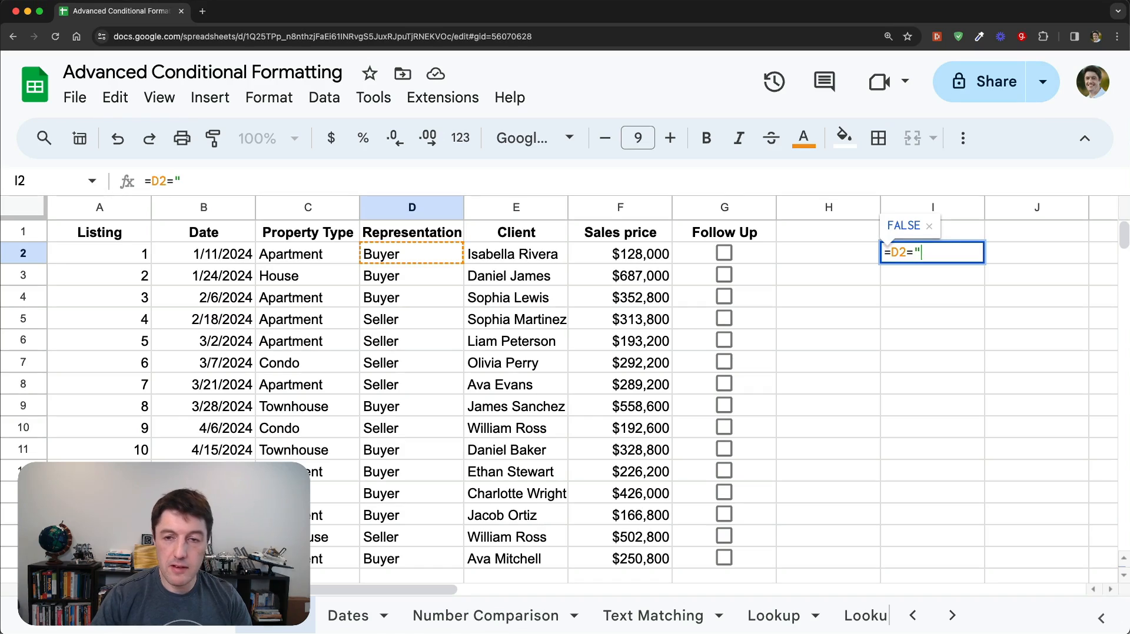
{"action": "key", "text": "Return"}
Finish the I2 formula as =D2="Seller" and enter =F2>400000 in J2 to test the sales price.
{"action": "key", "text": "Up"}
{"action": "key", "text": "Right"}
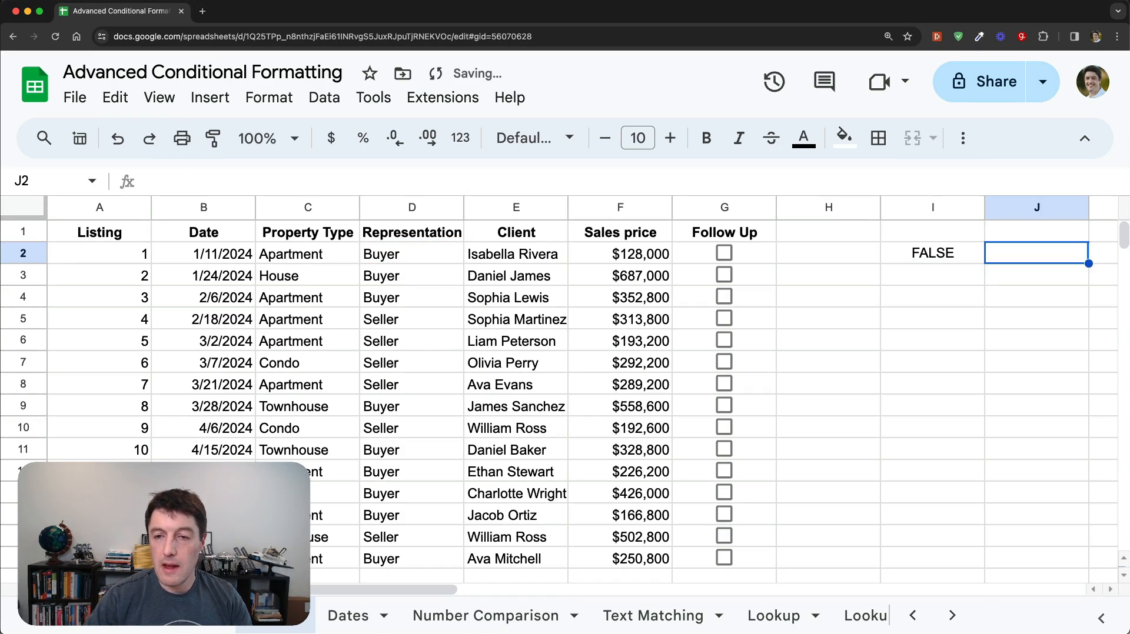
{"action": "type", "text": "="}
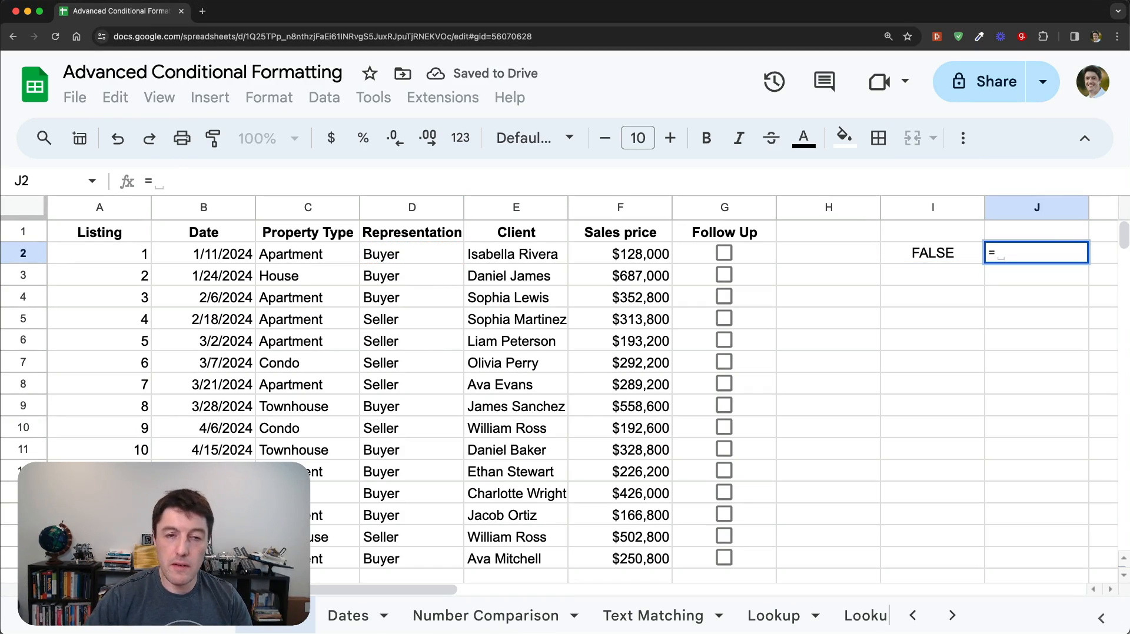
{"action": "key", "text": "Left"}
{"action": "key", "text": "Left"}
{"action": "key", "text": "Left"}
{"action": "key", "text": "Left"}
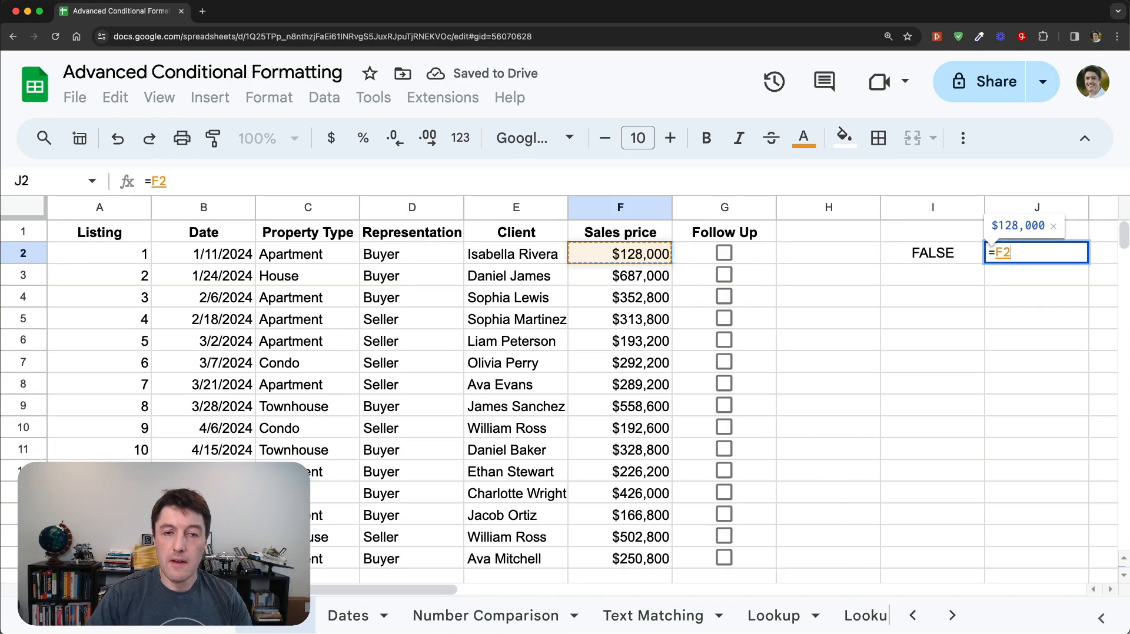
{"action": "type", "text": ">"}
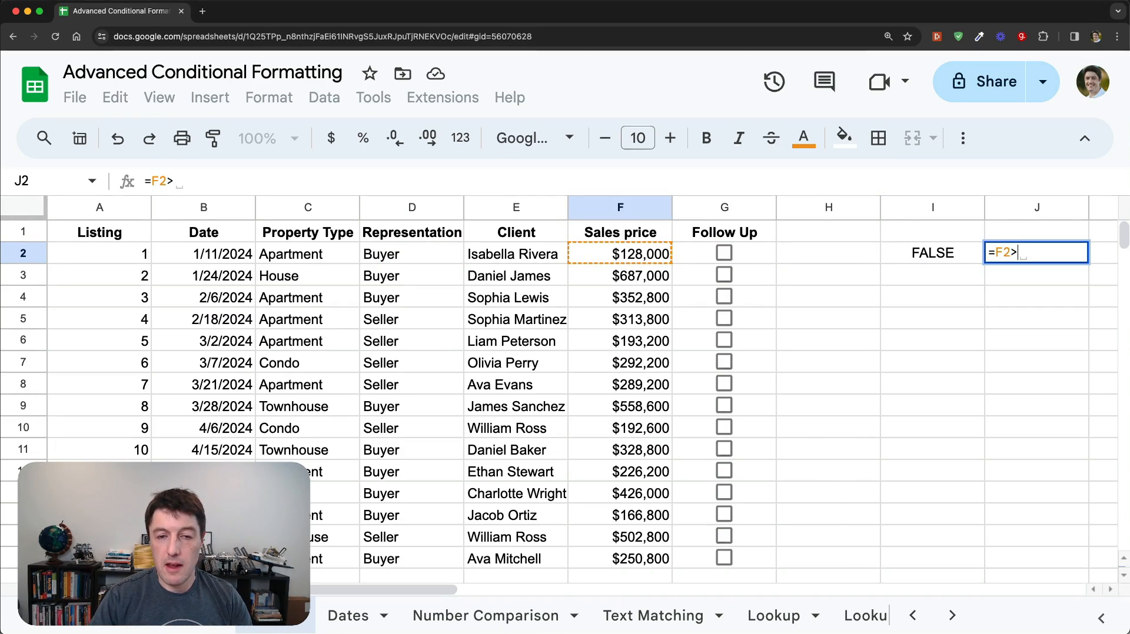
{"action": "type", "text": "4000"}
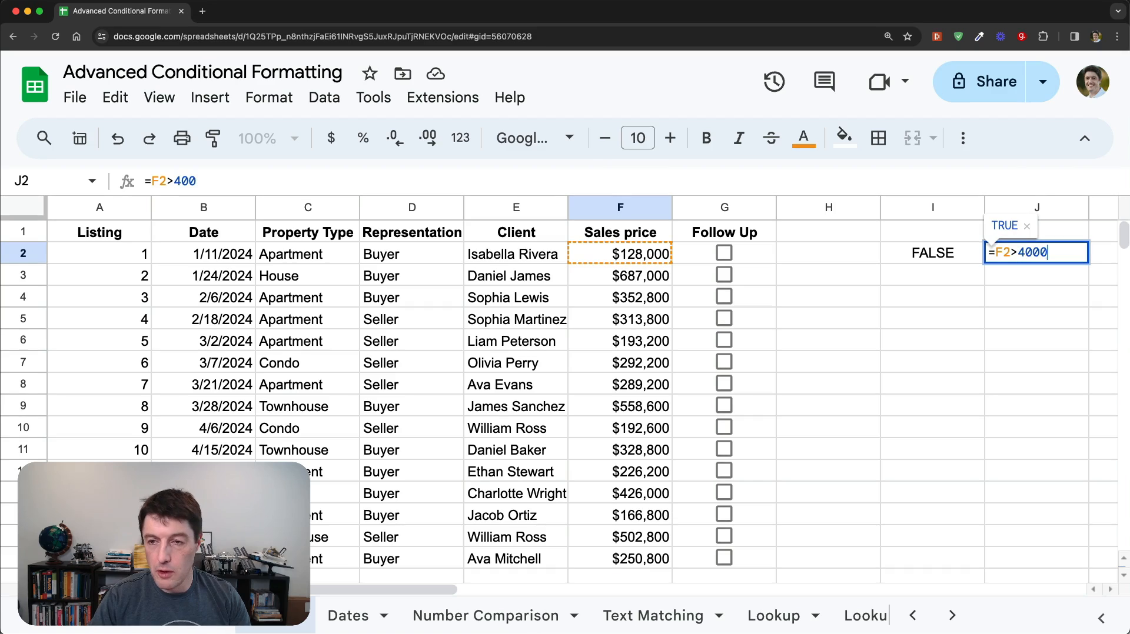
{"action": "type", "text": "00'"}
{"action": "key", "text": "BackSpace"}
{"action": "key", "text": "Return"}
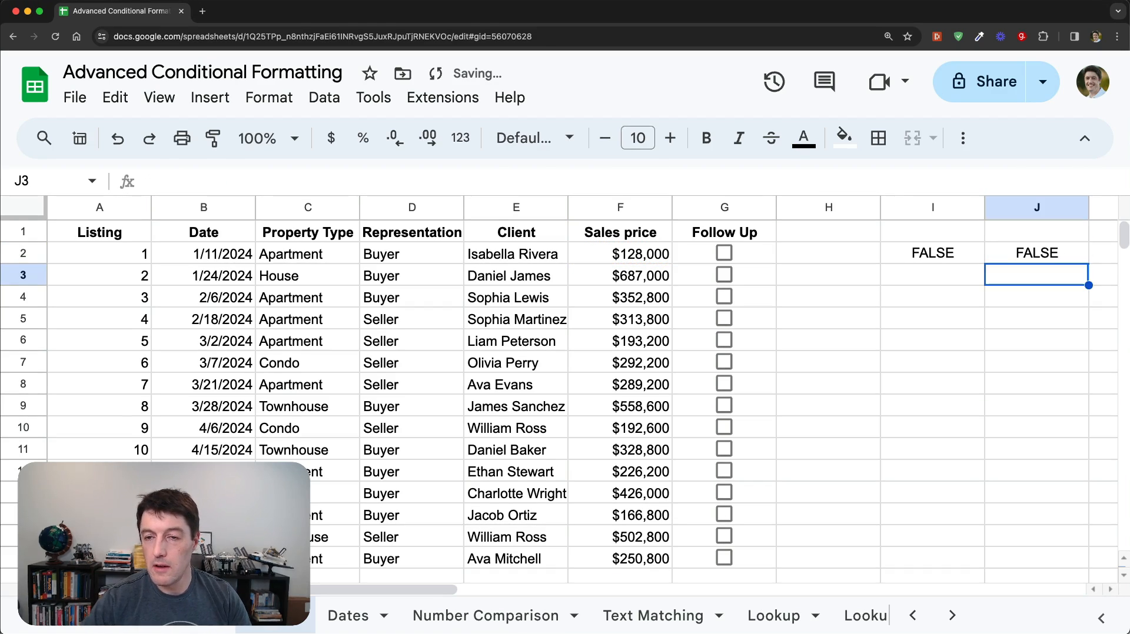
Copy the two test formulas from I2:J2 down into rows 3 to 16.
{"action": "key", "text": "Up"}
{"action": "key", "text": "Left"}
{"action": "key", "text": "shift+Right"}
{"action": "key", "text": "super+c"}
{"action": "key", "text": "Down"}
{"action": "key", "text": "shift+Down"}
{"action": "key", "text": "shift+Down"}
{"action": "key", "text": "shift+Down"}
{"action": "key", "text": "shift+Down"}
{"action": "key", "text": "shift+Down"}
{"action": "key", "text": "shift+Down"}
{"action": "key", "text": "shift+Down"}
{"action": "key", "text": "shift+Down"}
{"action": "key", "text": "shift+Down"}
{"action": "key", "text": "shift+Down"}
{"action": "key", "text": "shift+Down"}
{"action": "key", "text": "shift+Down"}
{"action": "key", "text": "shift+Down"}
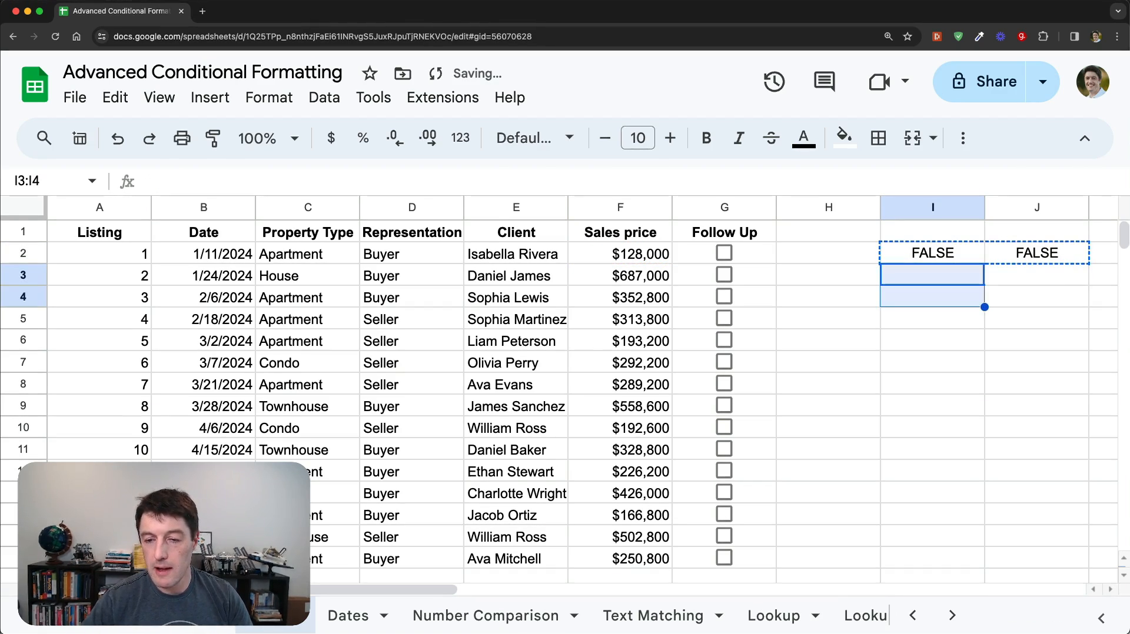
{"action": "key", "text": "super+v"}
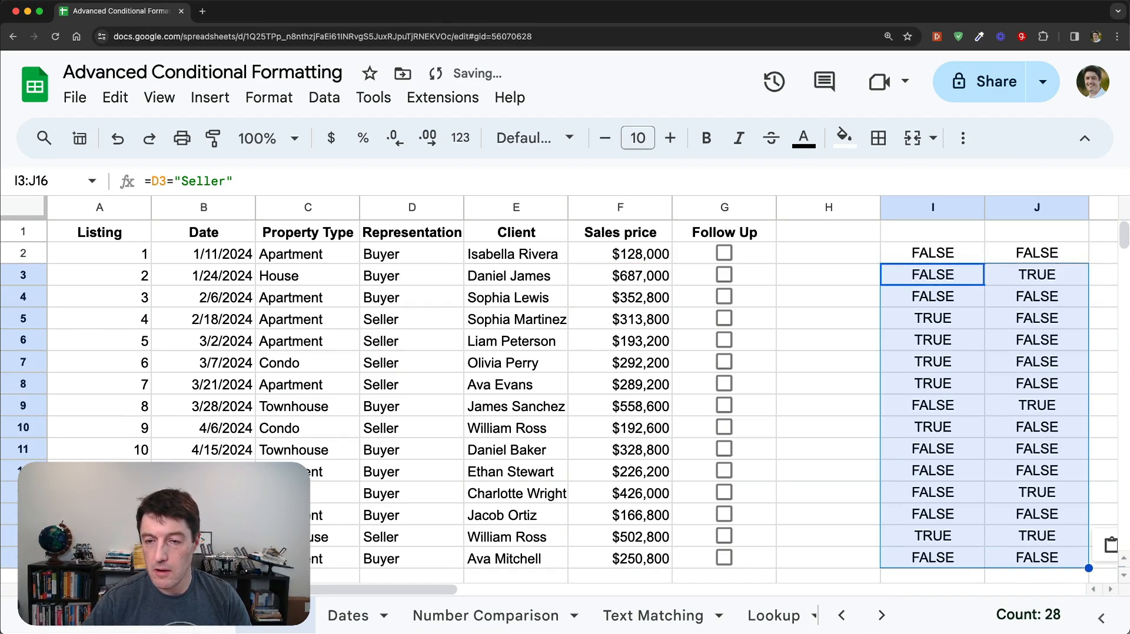
Examine the results of both tests row by row, comparing columns I and J in row 15.
{"action": "key", "text": "Down"}
{"action": "key", "text": "Down"}
{"action": "key", "text": "Down"}
{"action": "key", "text": "Down"}
{"action": "key", "text": "Down"}
{"action": "key", "text": "Down"}
{"action": "key", "text": "Down"}
{"action": "key", "text": "Down"}
{"action": "key", "text": "Down"}
{"action": "key", "text": "Down"}
{"action": "key", "text": "Down"}
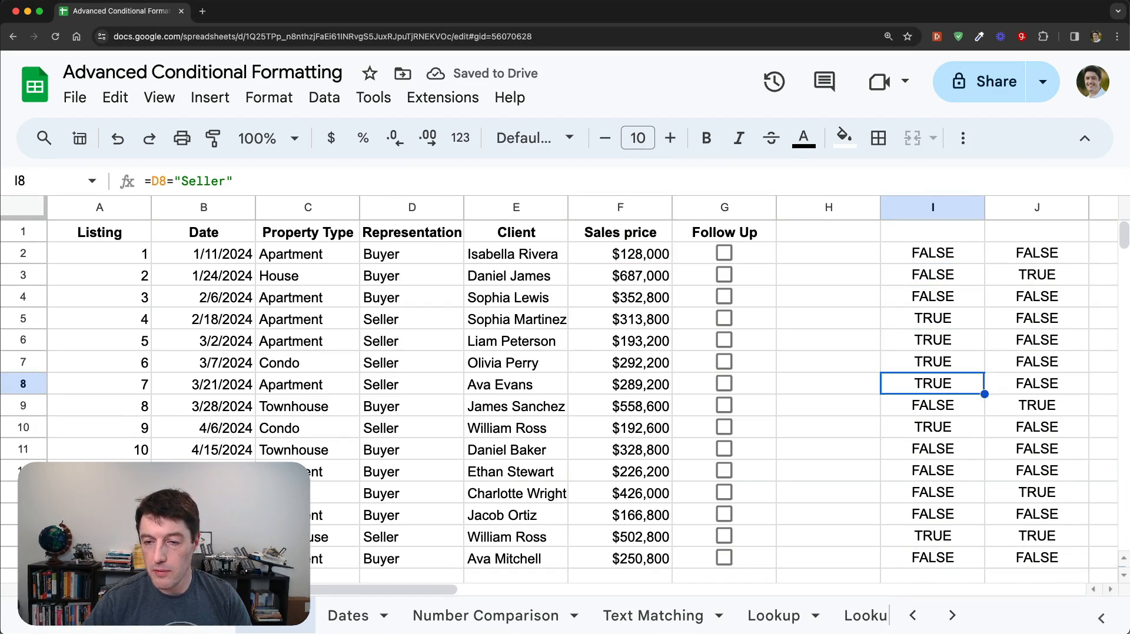
{"action": "key", "text": "Down"}
{"action": "key", "text": "shift+Right"}
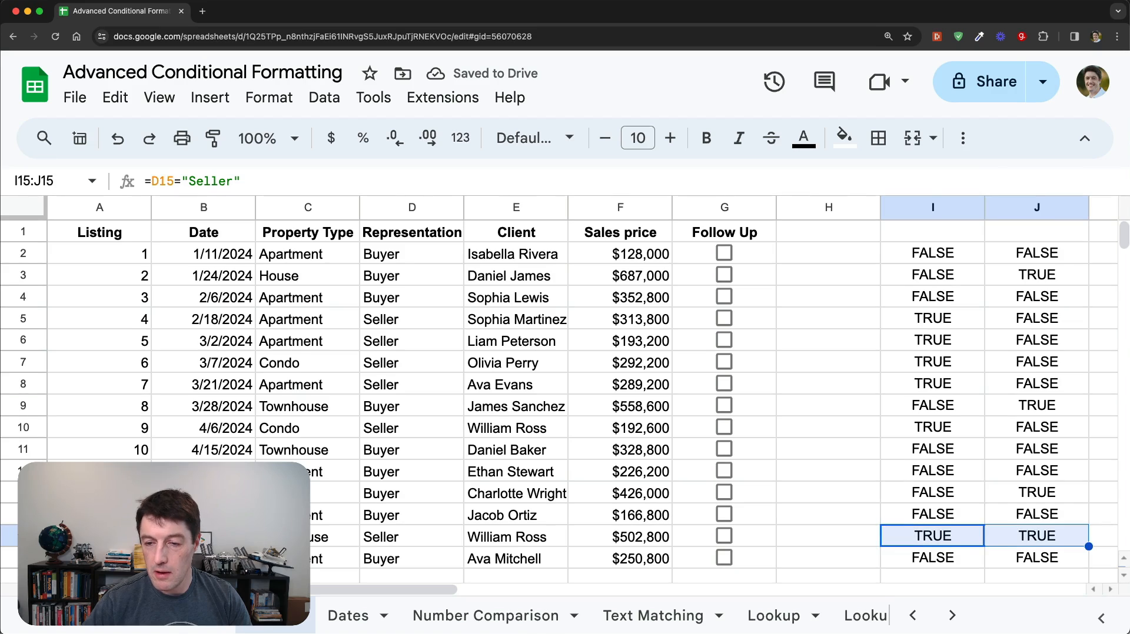
{"action": "key", "text": "shift+space"}
{"action": "key", "text": "Up"}
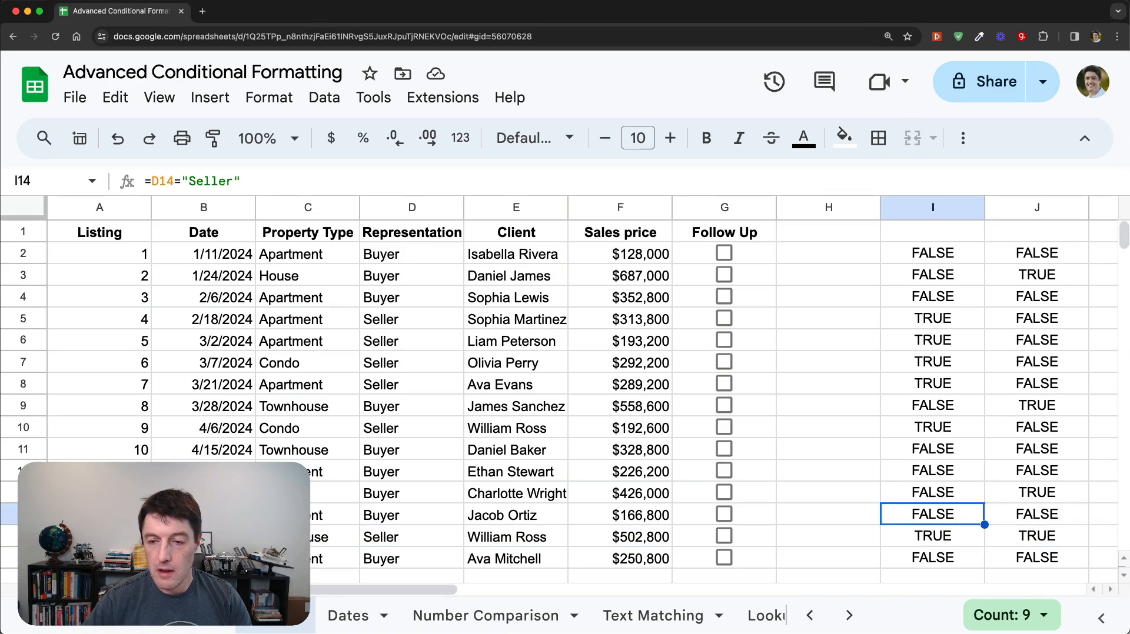
Enter =AND(I2:J2) in K2 to combine the two test results.
{"action": "key", "text": "super+Up"}
{"action": "key", "text": "Right"}
{"action": "key", "text": "Right"}
{"action": "type", "text": "=AN"}
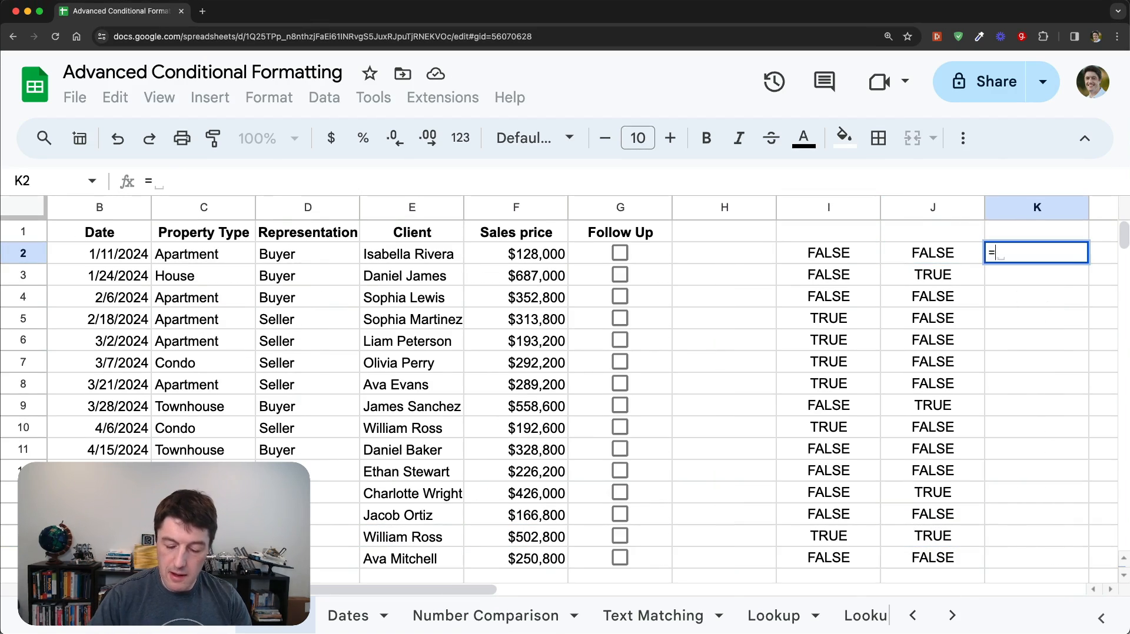
{"action": "key", "text": "Tab"}
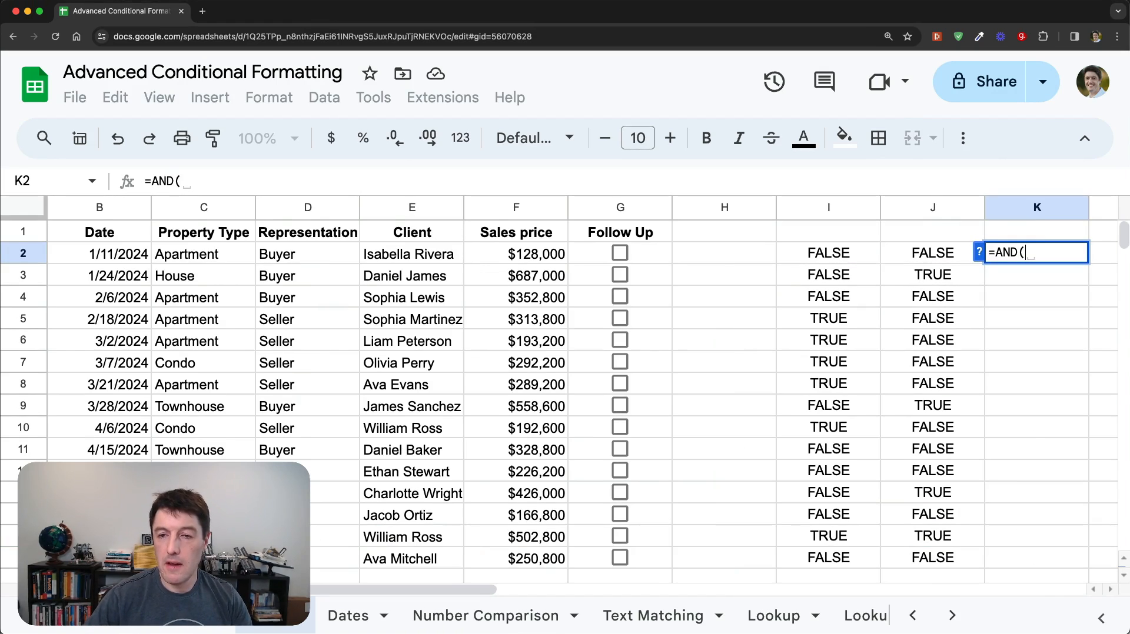
{"action": "key", "text": "Left"}
{"action": "key", "text": "shift+Left"}
{"action": "key", "text": "Return"}
{"action": "key", "text": "Up"}
Copy the AND formula from K2 down through K16.
{"action": "key", "text": "super+c"}
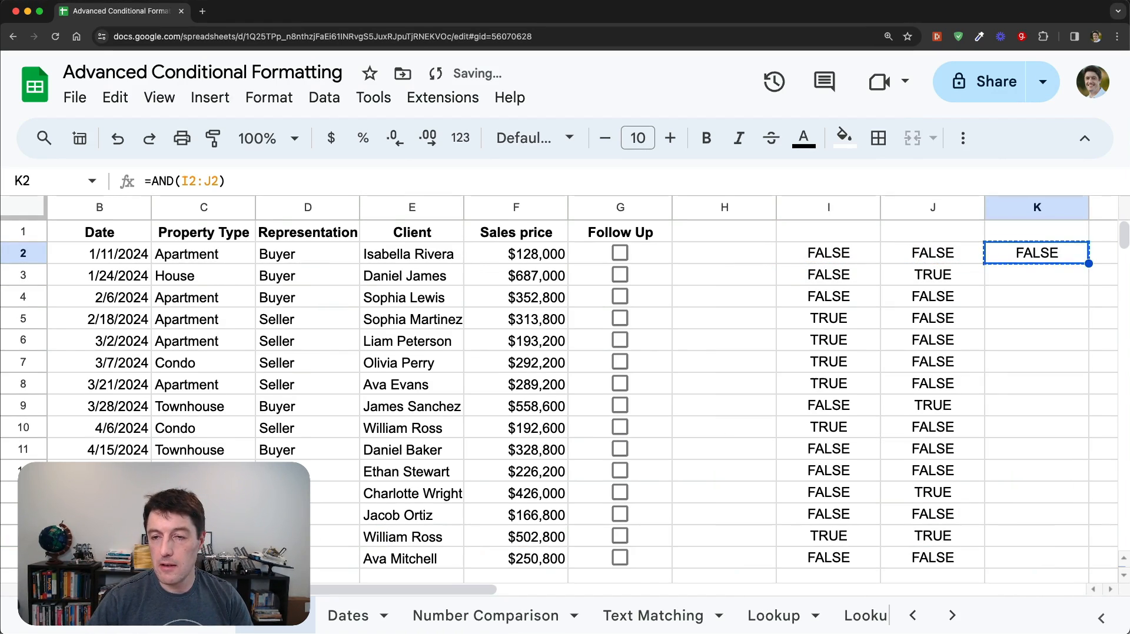
{"action": "key", "text": "Left"}
{"action": "key", "text": "super+Down"}
{"action": "key", "text": "Right"}
{"action": "key", "text": "super+shift+Up"}
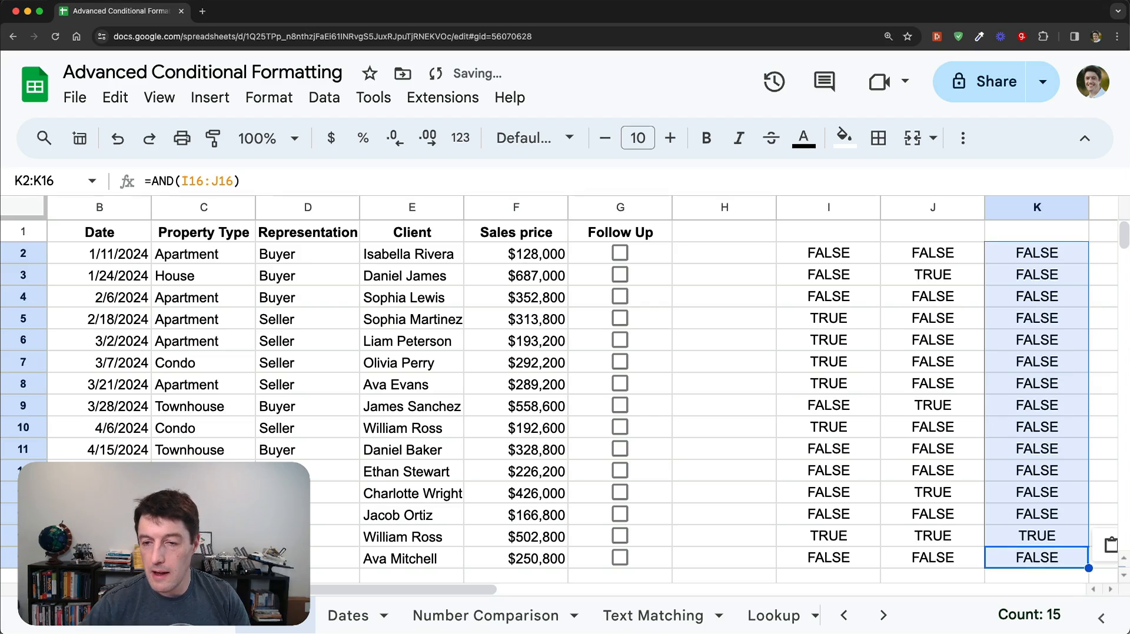
Review the combined result for row 15 and compare it with the individual tests in columns I and J.
{"action": "key", "text": "Up"}
{"action": "key", "text": "shift+Left"}
{"action": "key", "text": "shift+Left"}
{"action": "key", "text": "shift+space"}
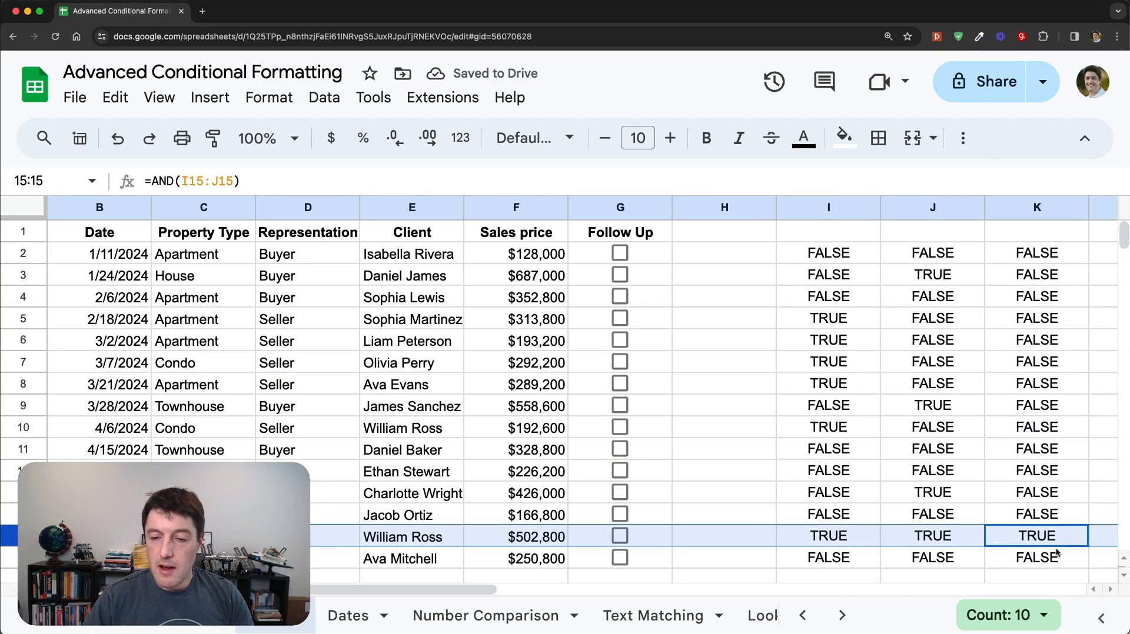
{"action": "left_click_drag", "start_coordinate": [806, 255], "coordinate": [802, 405]}
{"action": "left_click", "coordinate": [923, 255]}
{"action": "left_click_drag", "start_coordinate": [922, 254], "coordinate": [936, 428]}
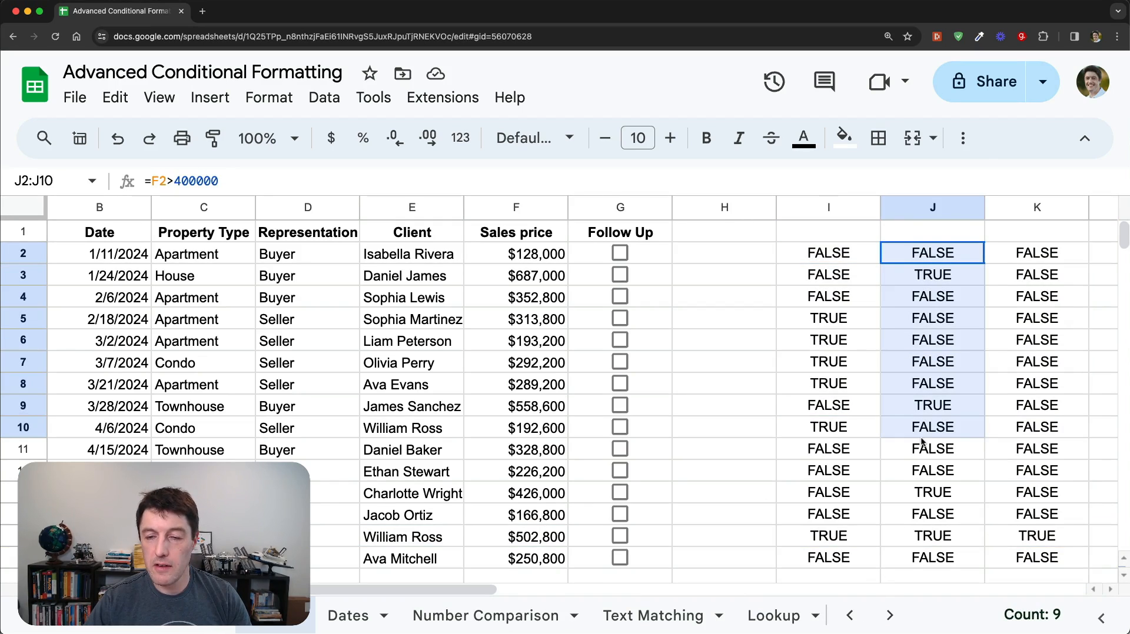
Replace AND with OR in the K2 formula and copy it down through K16.
{"action": "left_click", "coordinate": [1017, 258]}
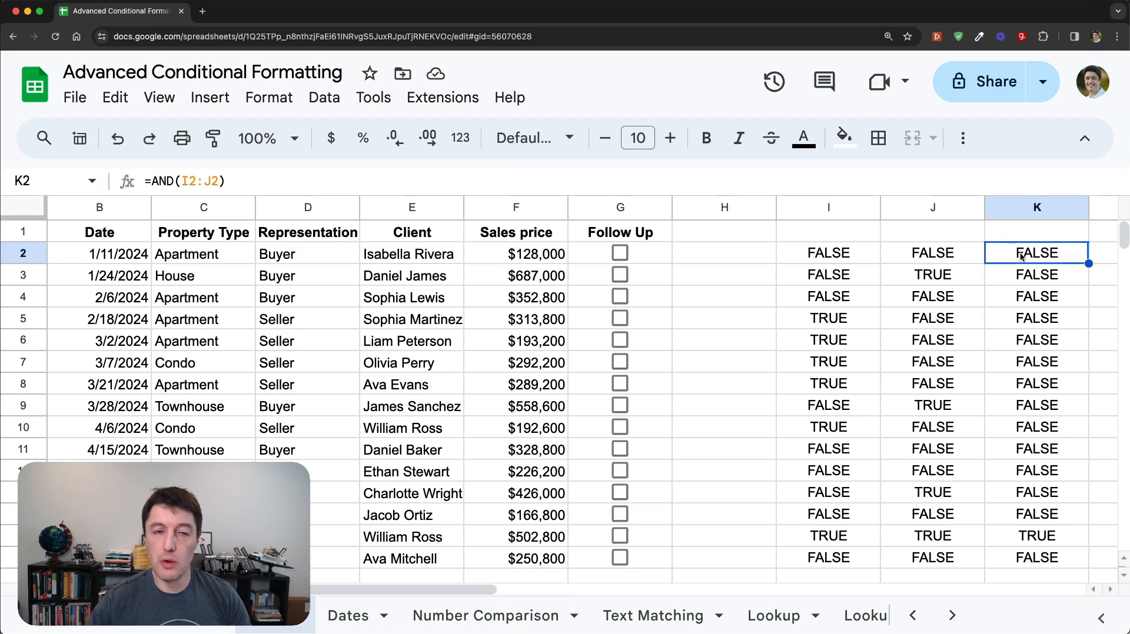
{"action": "double_click", "coordinate": [157, 181]}
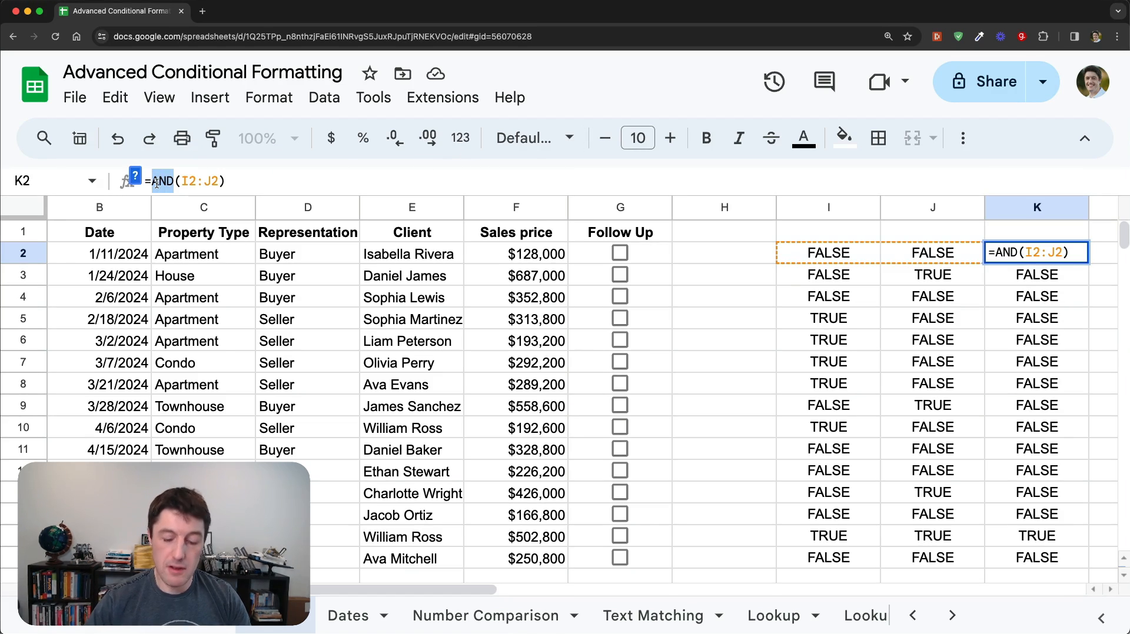
{"action": "type", "text": "OR"}
{"action": "key", "text": "Return"}
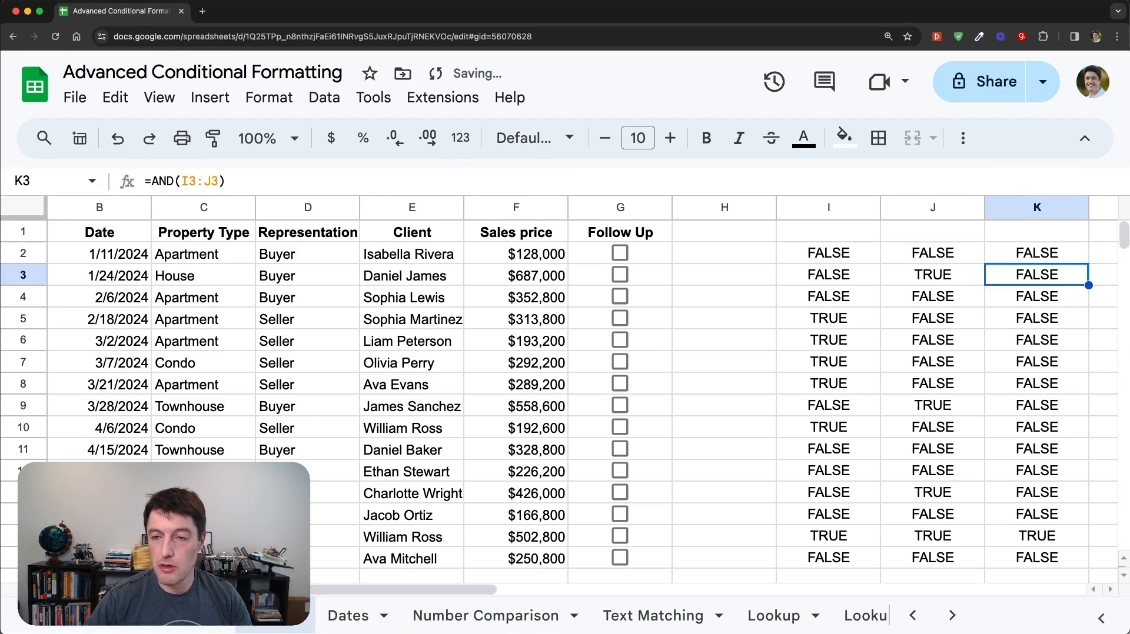
{"action": "key", "text": "Up"}
{"action": "key", "text": "super+c"}
{"action": "key", "text": "Down"}
{"action": "key", "text": "super+shift+Down"}
{"action": "key", "text": "super+v"}
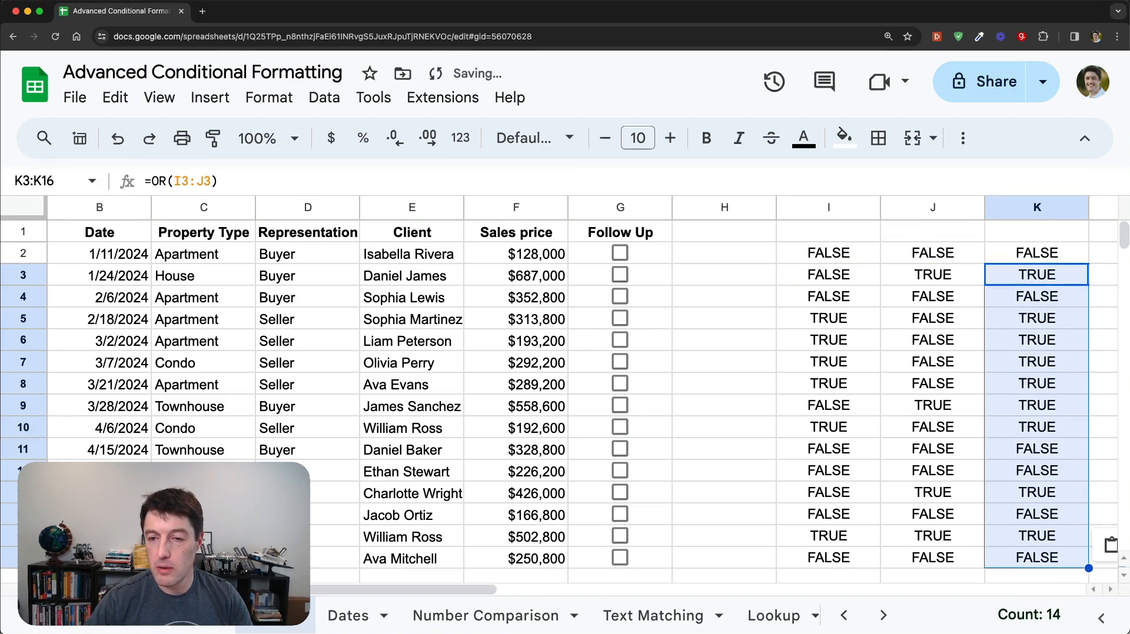
Check the OR results in column K, and undo the switch from AND to OR.
{"action": "key", "text": "Down"}
{"action": "key", "text": "Down"}
{"action": "key", "text": "Down"}
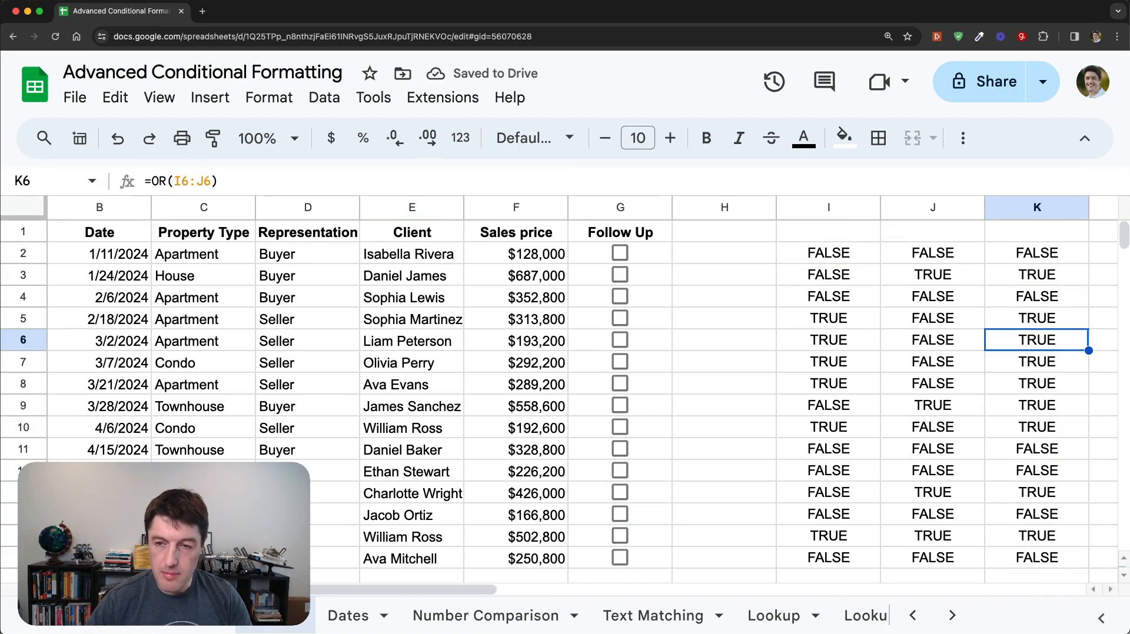
{"action": "key", "text": "super+z"}
{"action": "key", "text": "super+z"}
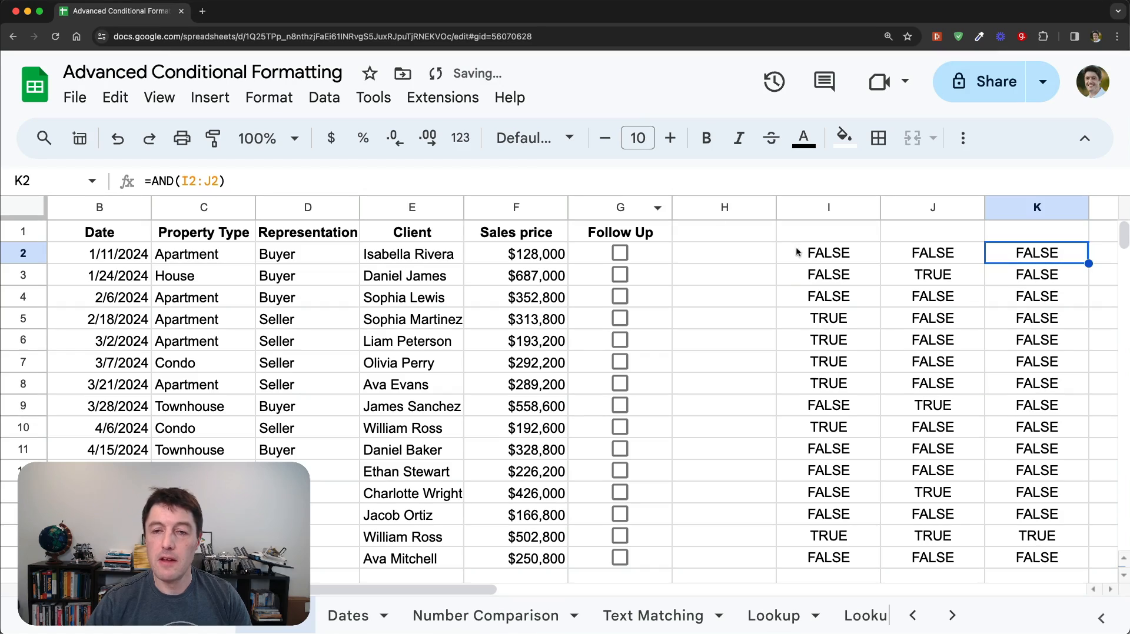
{"action": "left_click", "coordinate": [250, 234]}
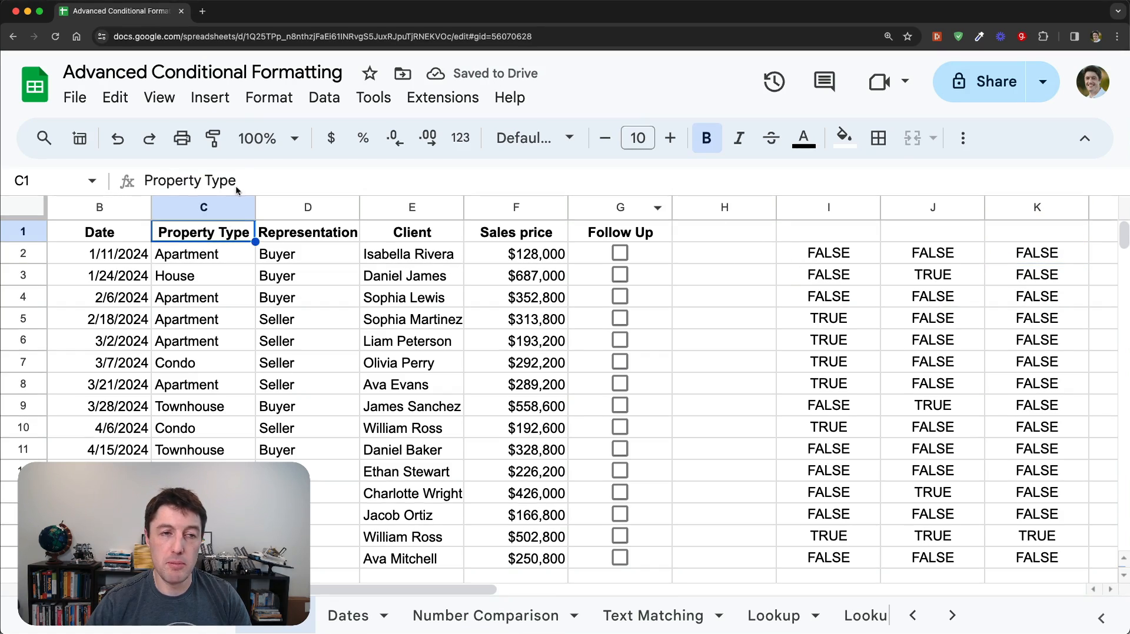
{"action": "key", "text": "ctrl+a"}
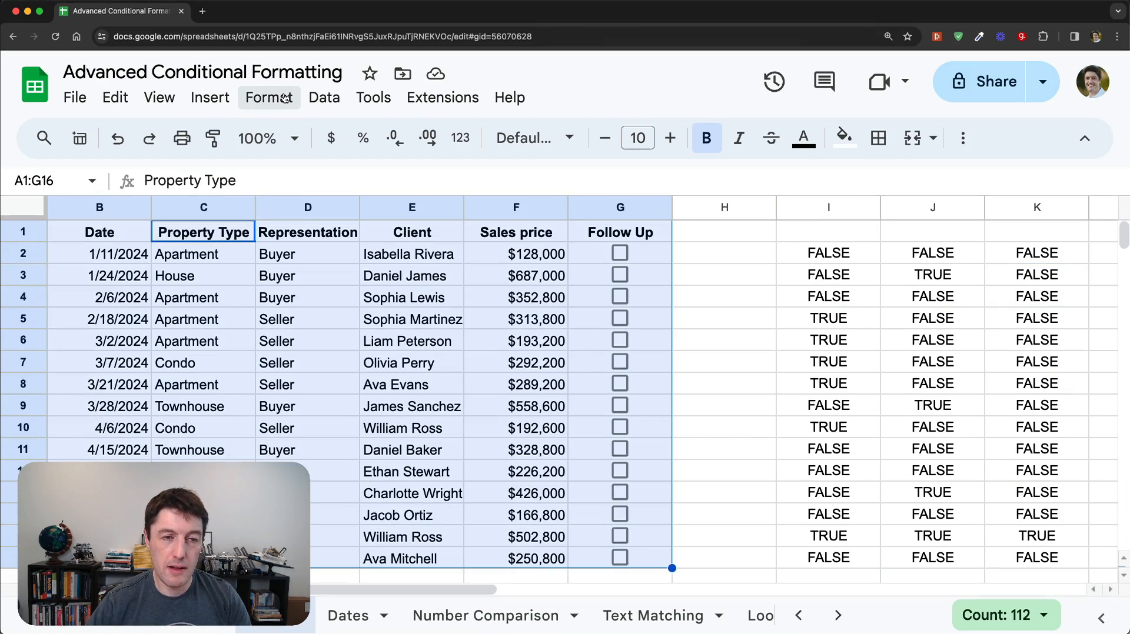
{"action": "left_click", "coordinate": [856, 252]}
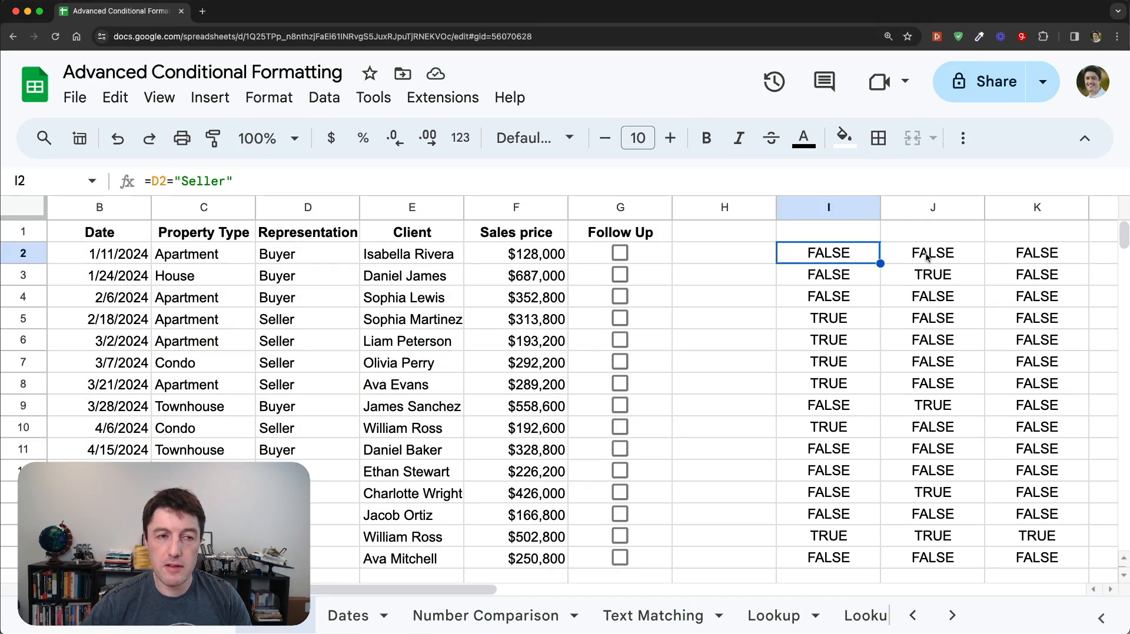
{"action": "left_click", "coordinate": [927, 256]}
Copy the condition D2="Seller", without its leading equals sign, from the I2 formula.
{"action": "key", "text": "Left"}
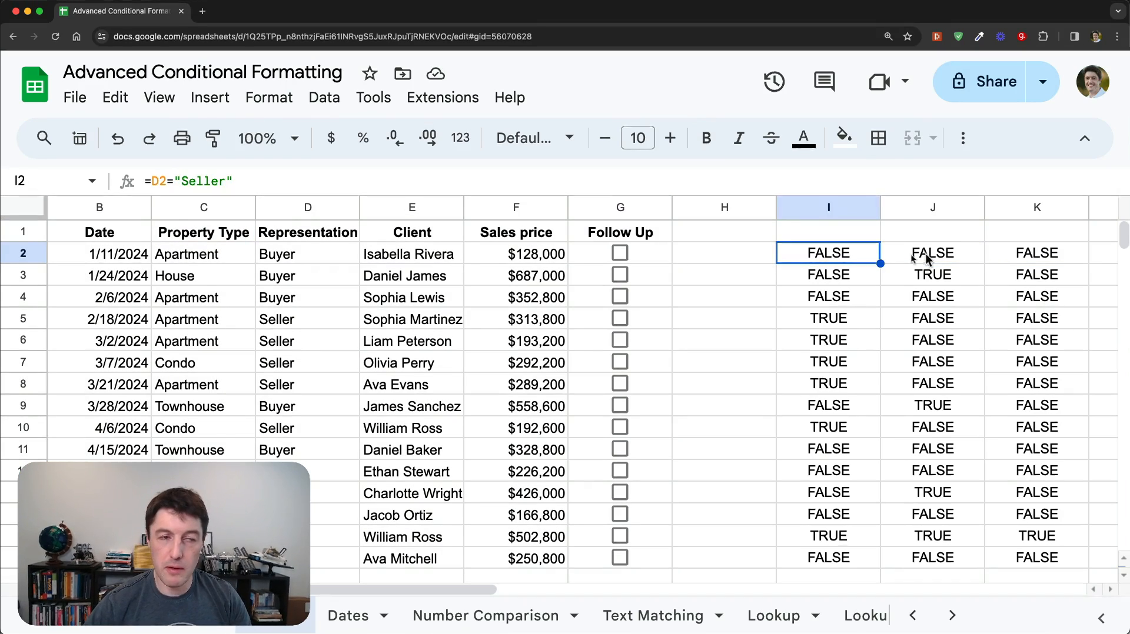
{"action": "left_click", "coordinate": [154, 182]}
{"action": "left_click_drag", "start_coordinate": [154, 182], "coordinate": [270, 183]}
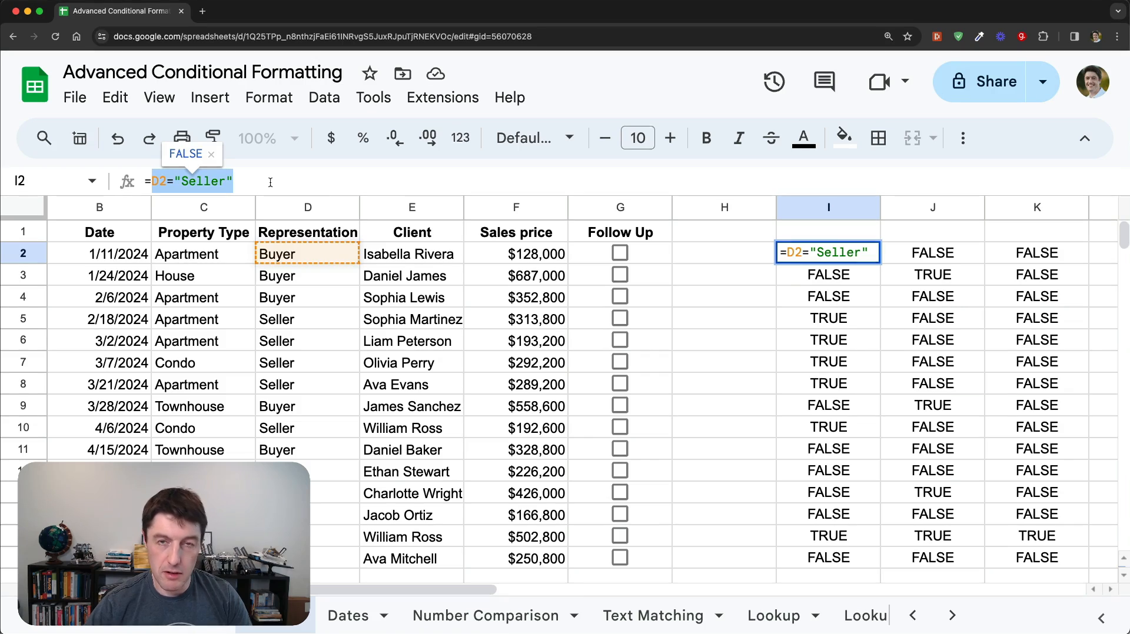
{"action": "key", "text": "Escape"}
Replace the I2:J2 range in K2's AND formula with the copied condition, locking its column as $D2="Seller".
{"action": "key", "text": "Right"}
{"action": "key", "text": "Right"}
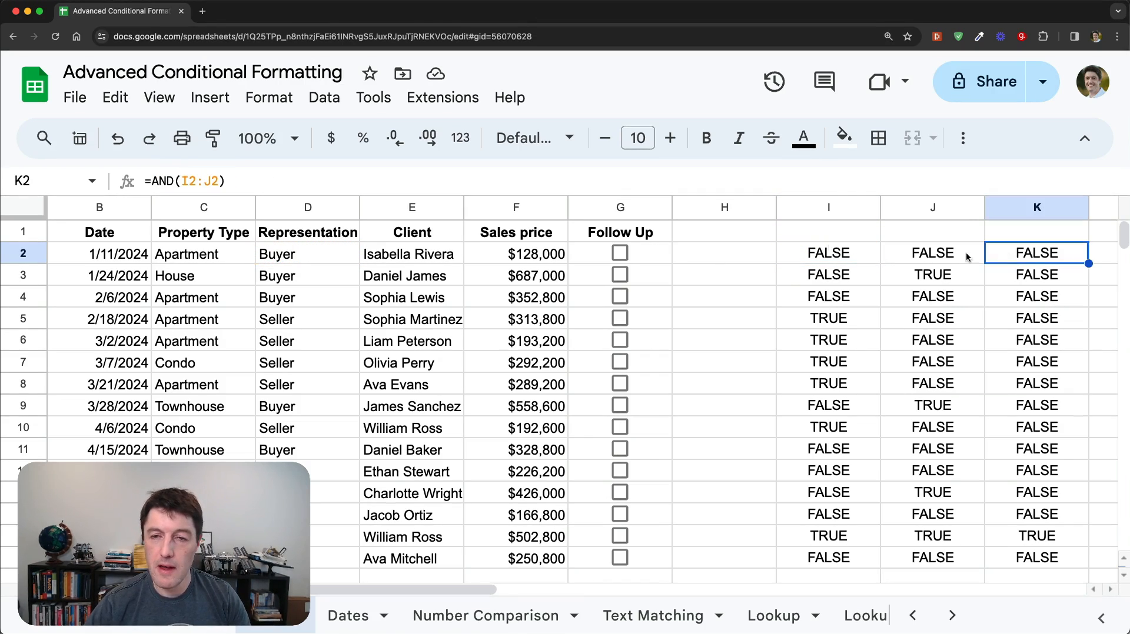
{"action": "double_click", "coordinate": [193, 182]}
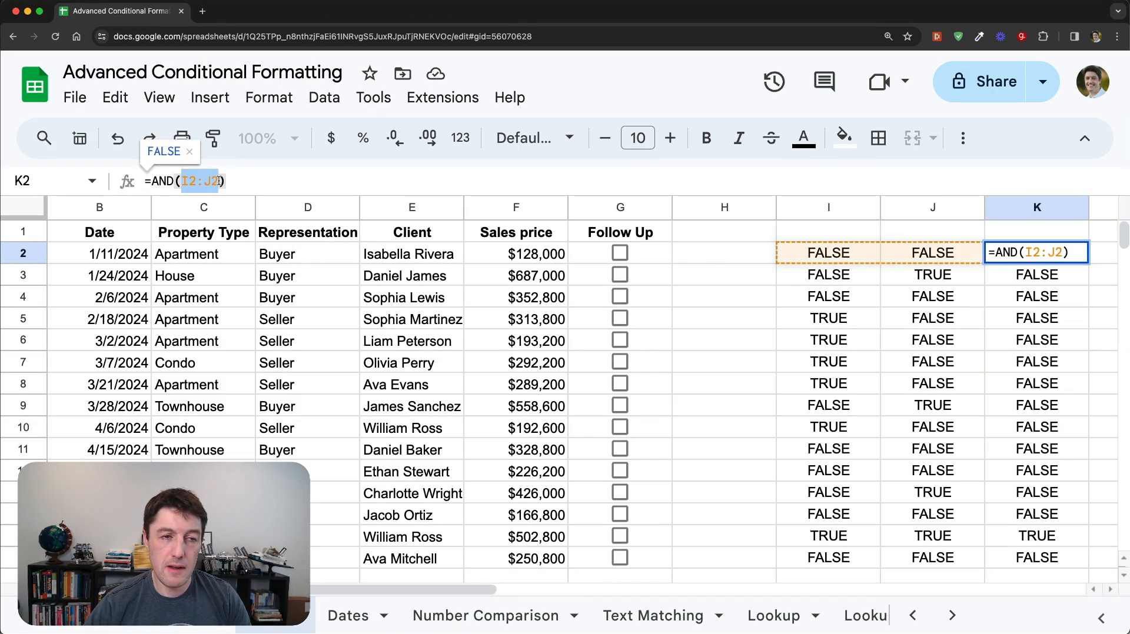
{"action": "key", "text": "ctrl+v"}
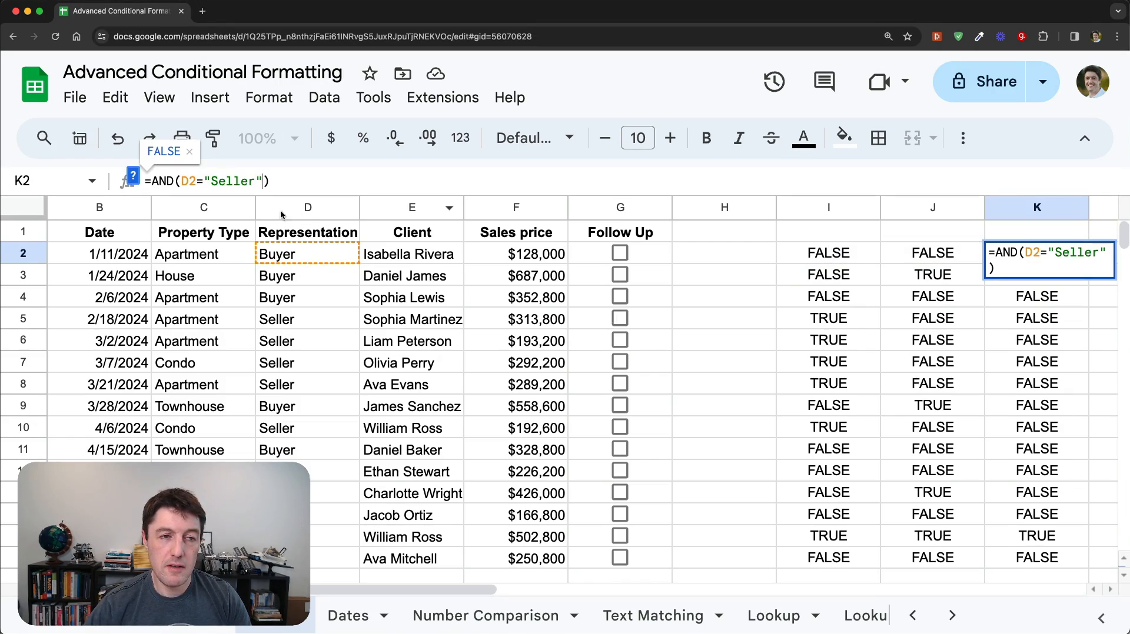
{"action": "left_click", "coordinate": [181, 181]}
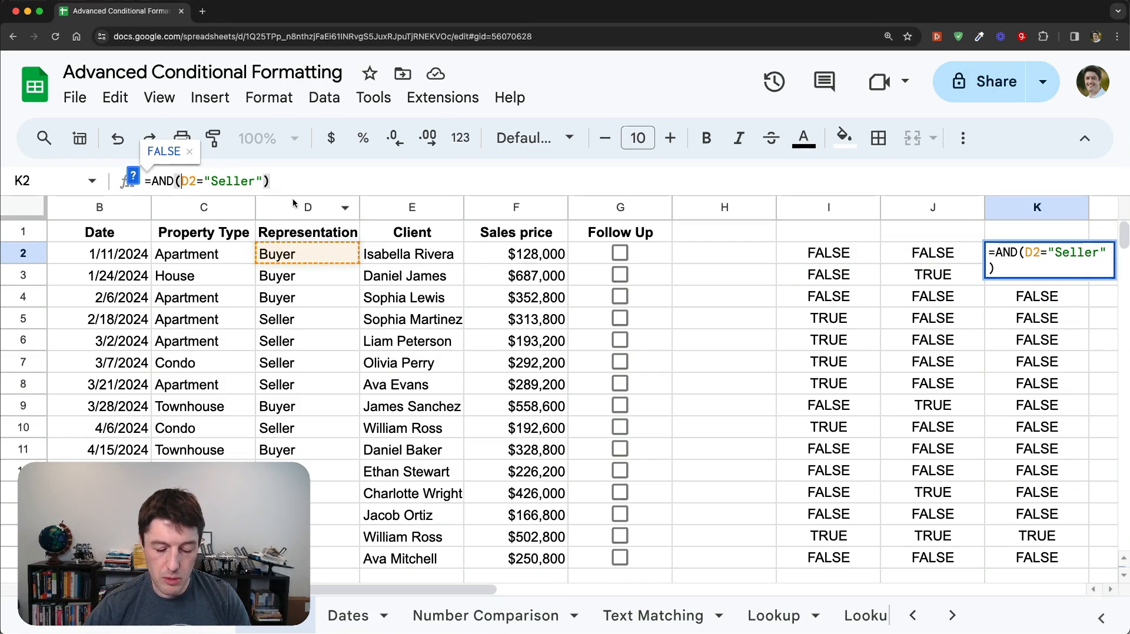
{"action": "type", "text": "$"}
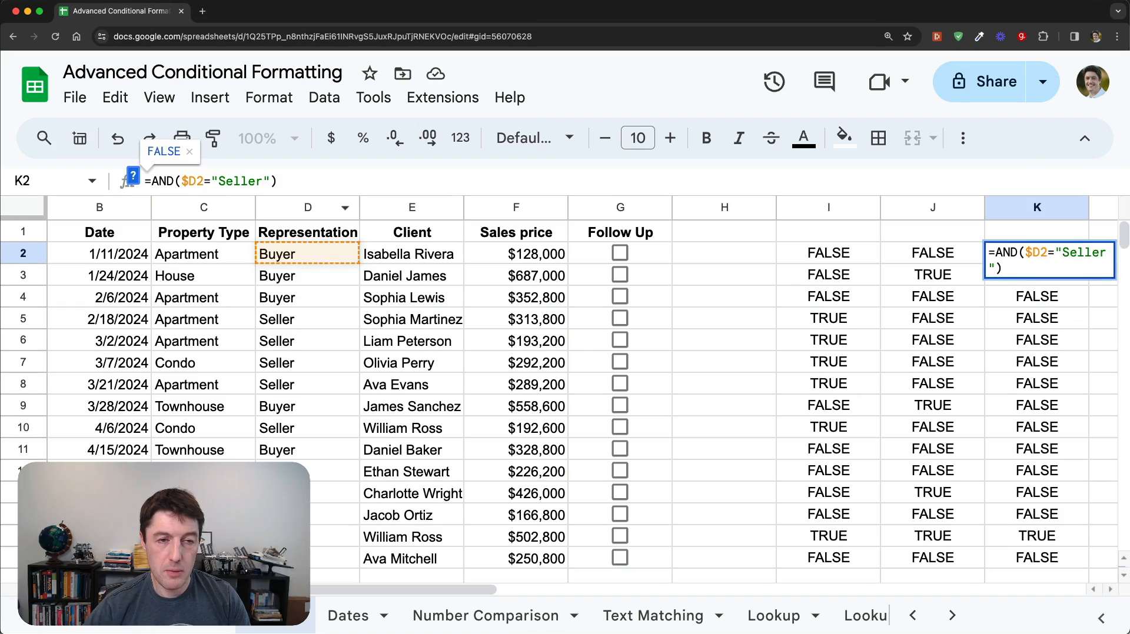
{"action": "key", "text": "Return"}
Copy the condition F2>400000, without its leading equals sign, from the J2 formula.
{"action": "key", "text": "Up"}
{"action": "key", "text": "Left"}
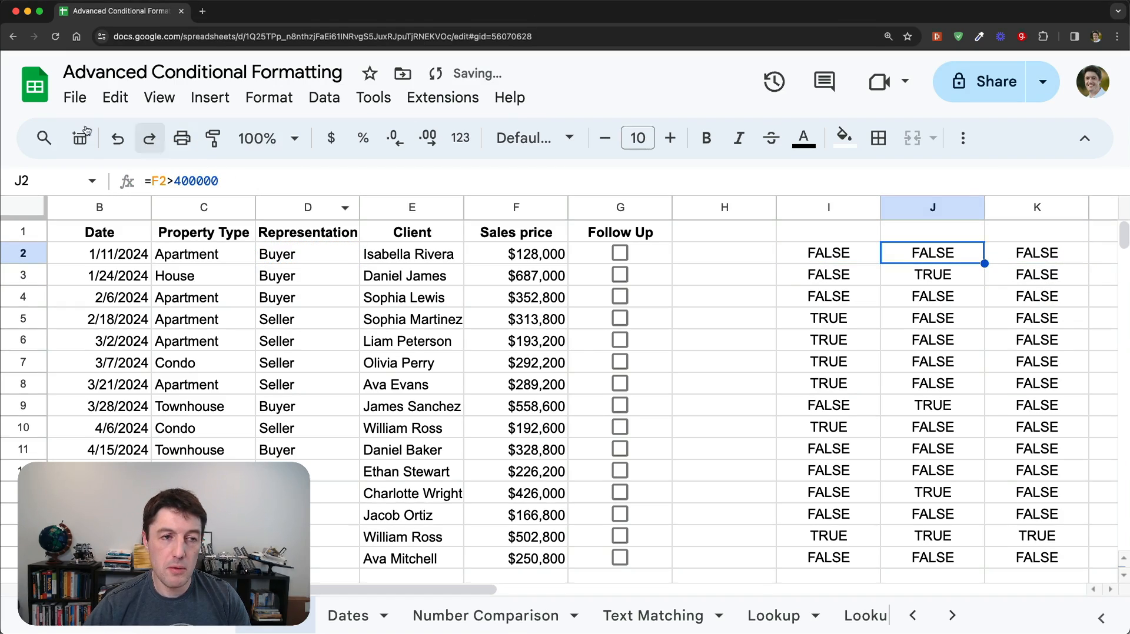
{"action": "left_click_drag", "start_coordinate": [154, 182], "coordinate": [263, 187]}
{"action": "key", "text": "super+c"}
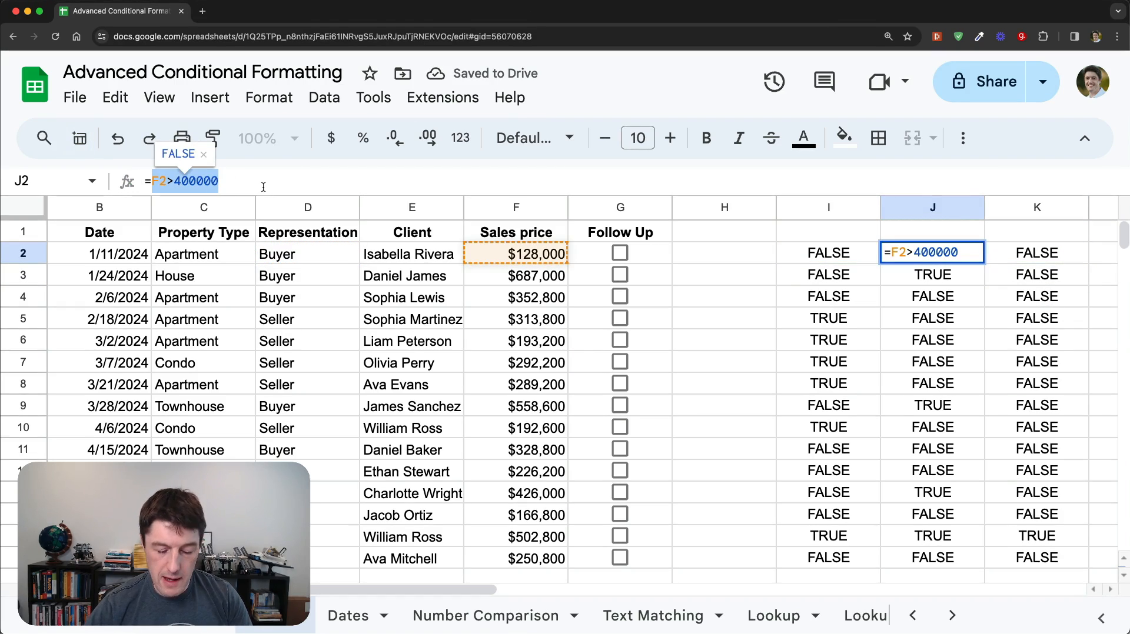
{"action": "key", "text": "Escape"}
Add the copied condition as the second argument of K2's AND formula, locking its column as $F2>400000.
{"action": "left_click", "coordinate": [1022, 256]}
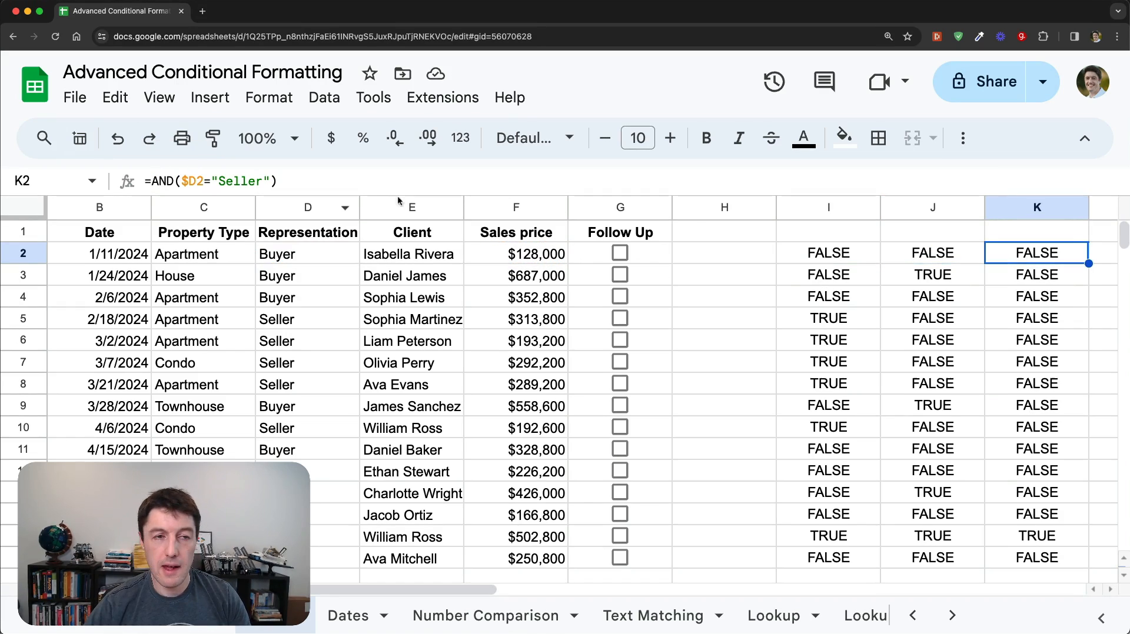
{"action": "left_click", "coordinate": [275, 180]}
{"action": "type", "text": ","}
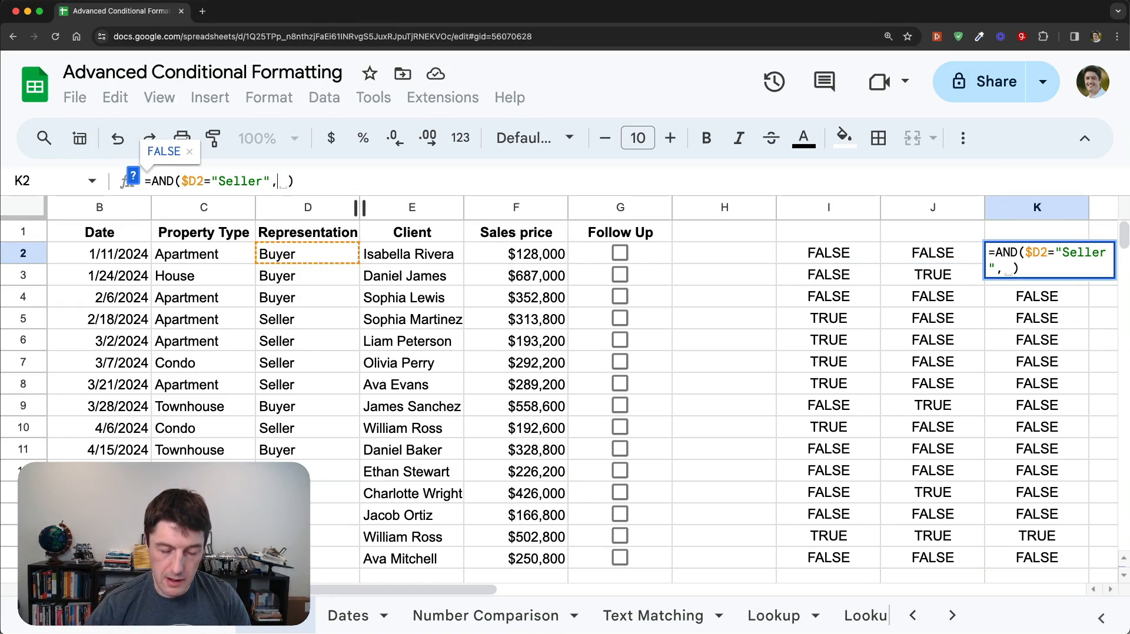
{"action": "key", "text": "super+v"}
{"action": "left_click", "coordinate": [279, 181]}
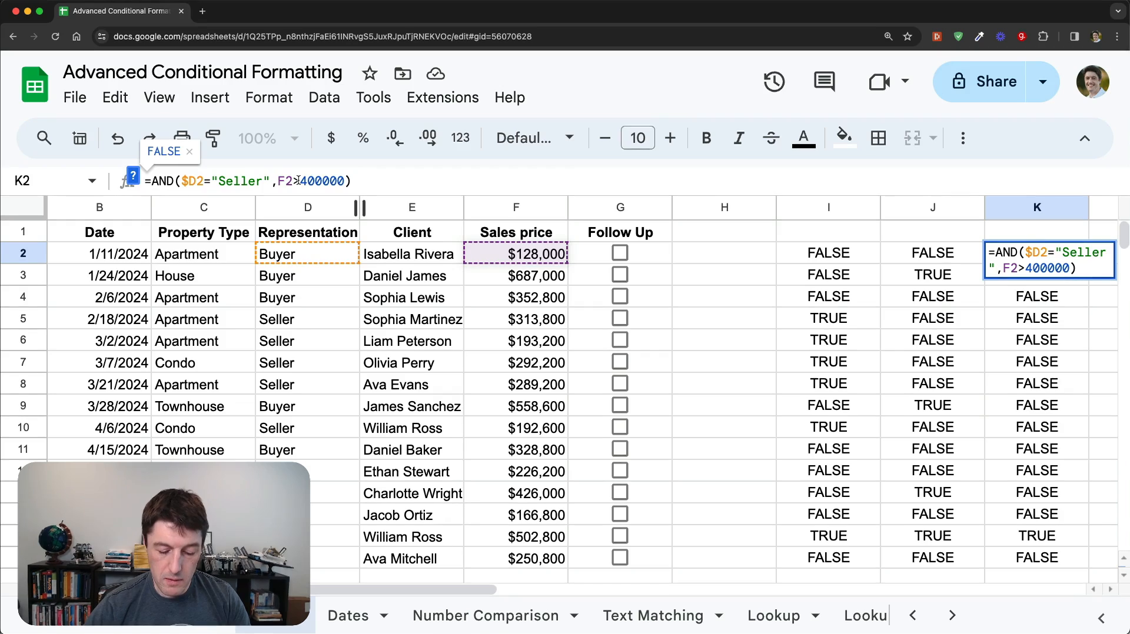
{"action": "type", "text": "$"}
{"action": "key", "text": "Return"}
Copy the complete formula =AND($D2="Seller",$F2>400000) from K2.
{"action": "key", "text": "Up"}
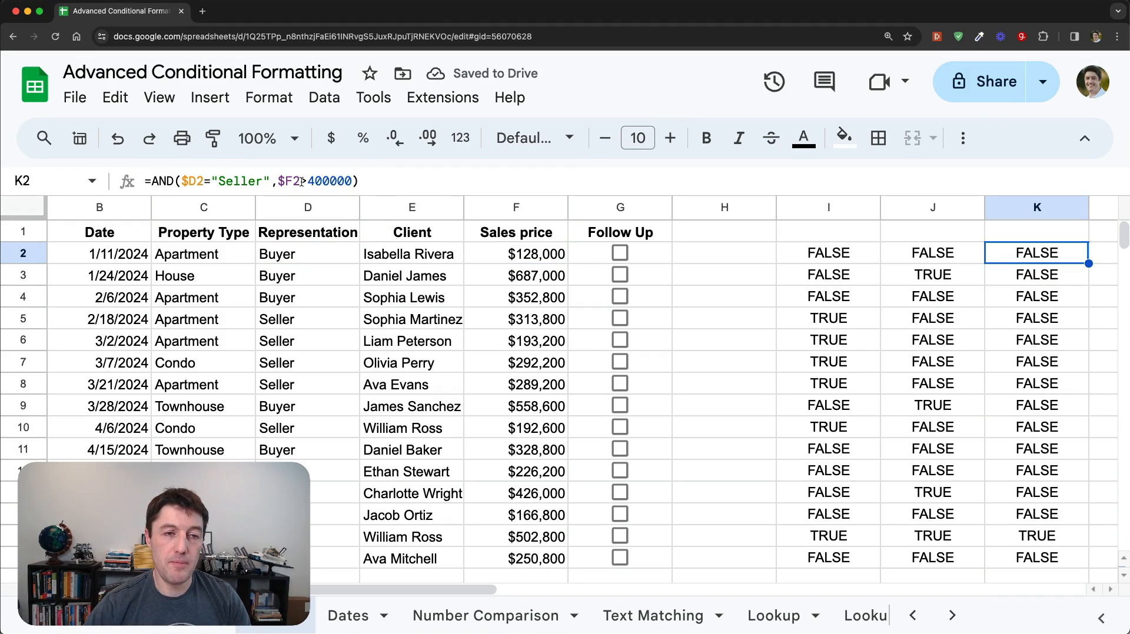
{"action": "left_click_drag", "start_coordinate": [364, 181], "coordinate": [266, 152]}
{"action": "key", "text": "super+c"}
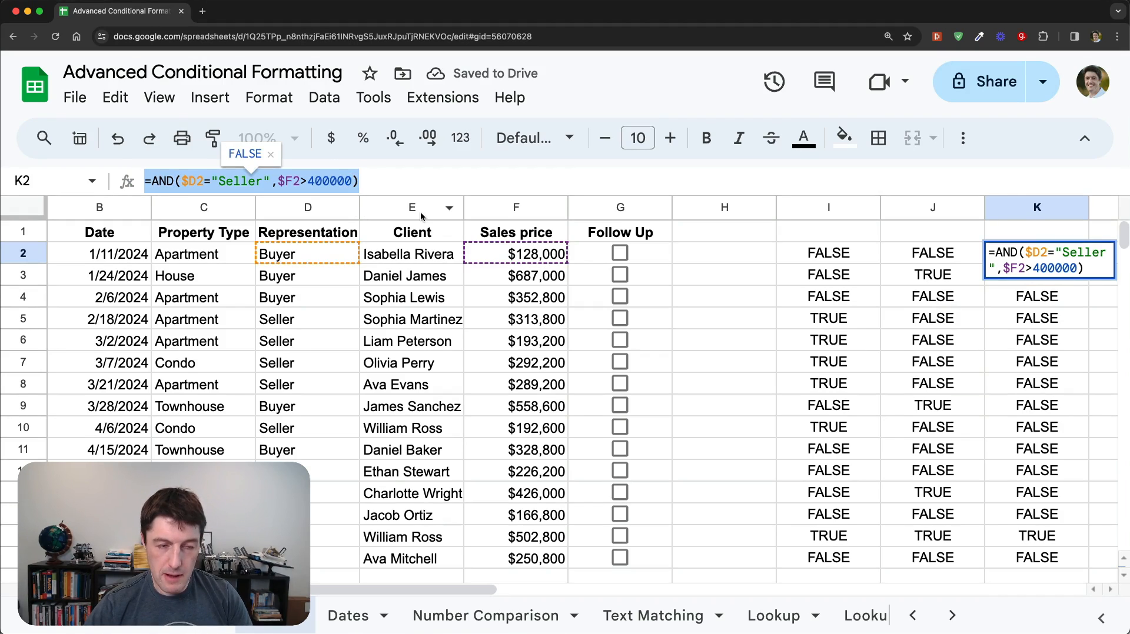
{"action": "key", "text": "Escape"}
Select the listing data in A2:G16 and start a new conditional formatting rule for it.
{"action": "left_click", "coordinate": [134, 240]}
{"action": "key", "text": "Left"}
{"action": "key", "text": "Down"}
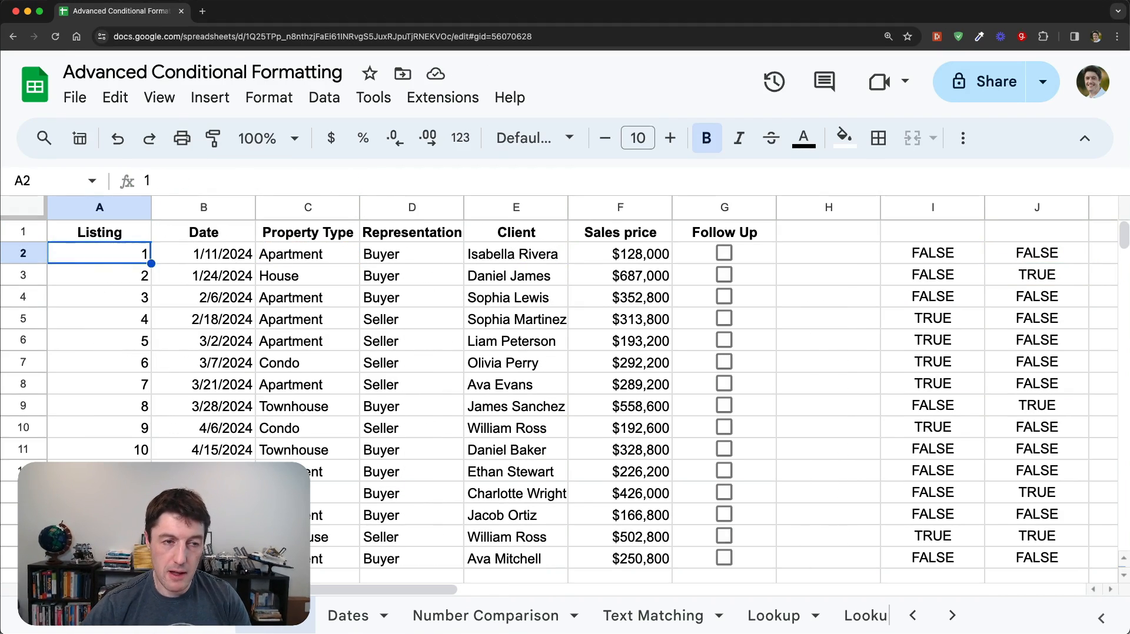
{"action": "key", "text": "super+shift+Right"}
{"action": "key", "text": "super+shift+Down"}
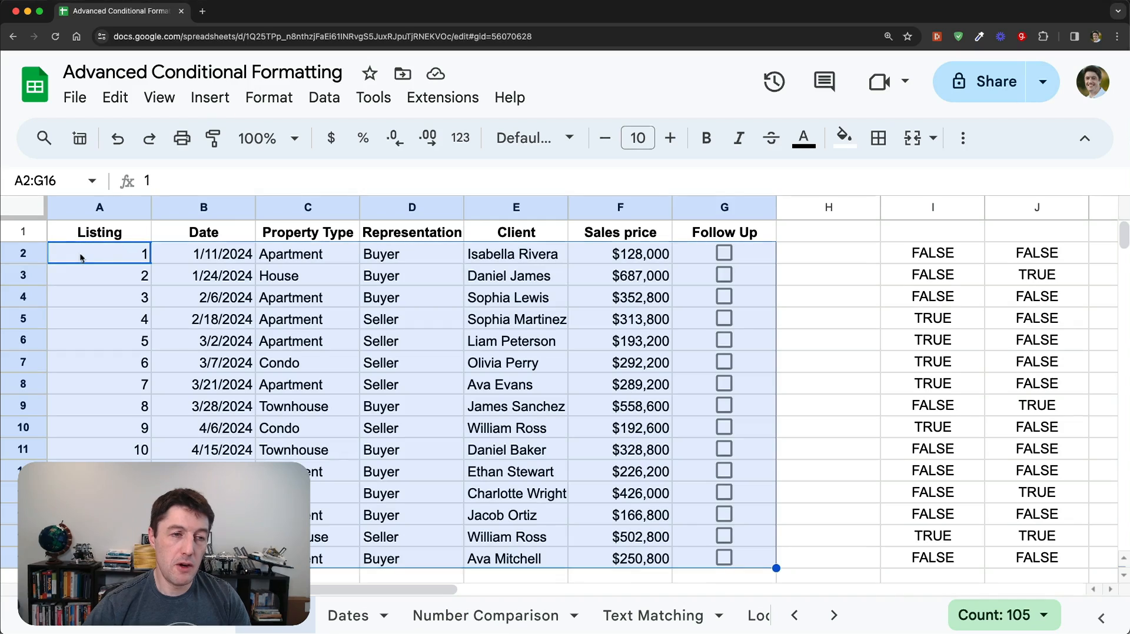
{"action": "left_click", "coordinate": [269, 97]}
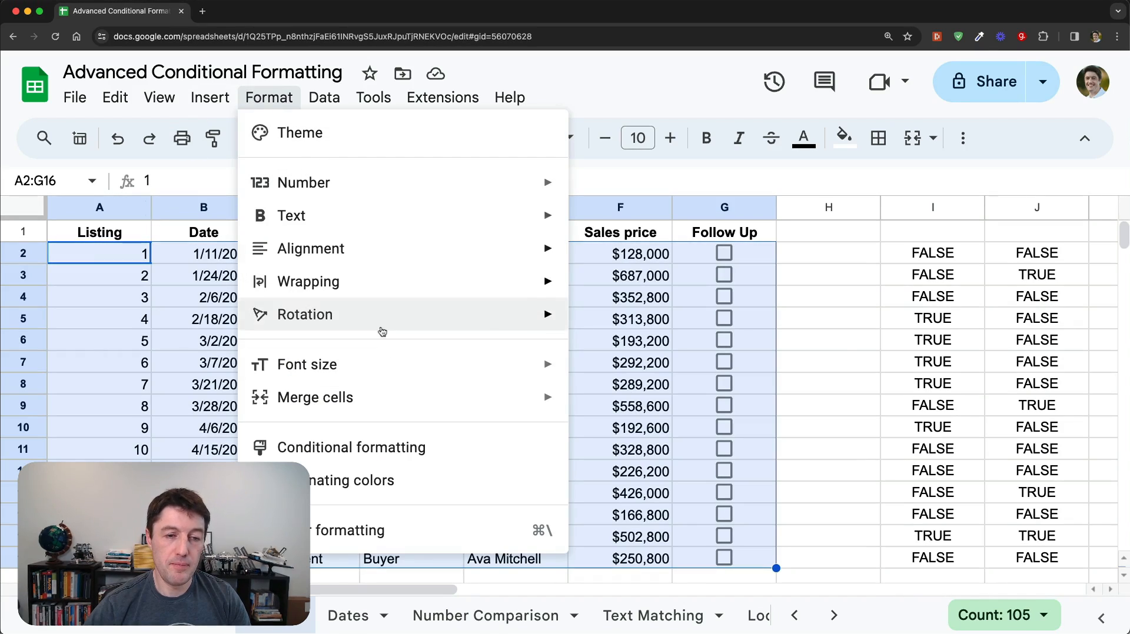
{"action": "left_click", "coordinate": [400, 447]}
Make the rule a custom formula using the copied =AND($D2="Seller",$F2>400000), and save it with the default green style.
{"action": "scroll", "coordinate": [929, 443], "scroll_direction": "down", "scroll_amount": 3}
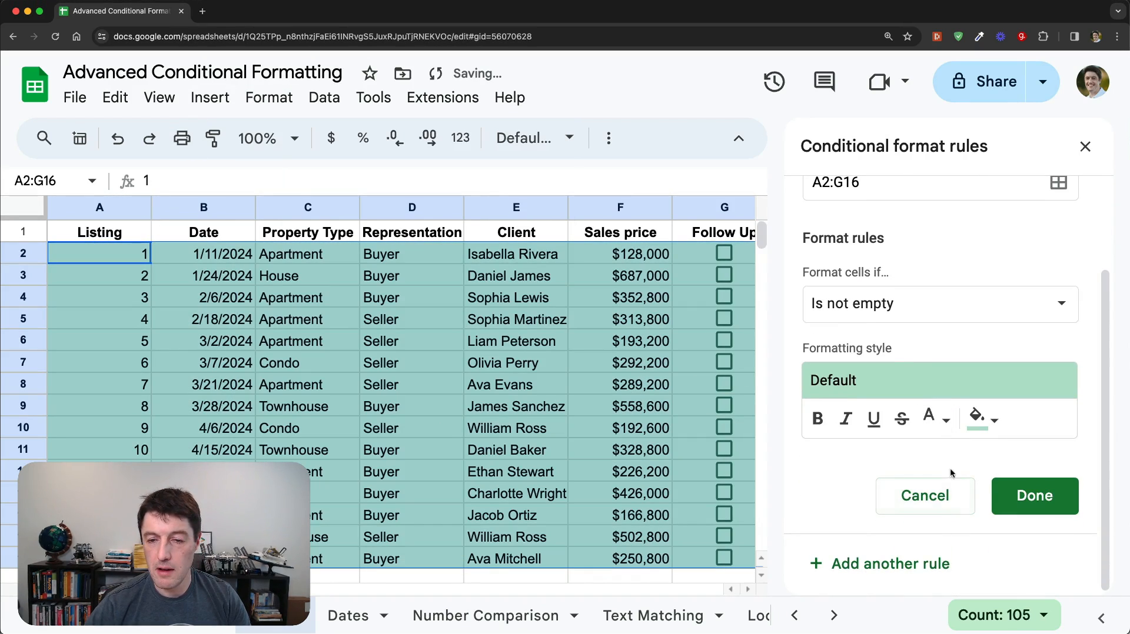
{"action": "left_click", "coordinate": [888, 303]}
{"action": "scroll", "coordinate": [929, 559], "scroll_direction": "down", "scroll_amount": 5}
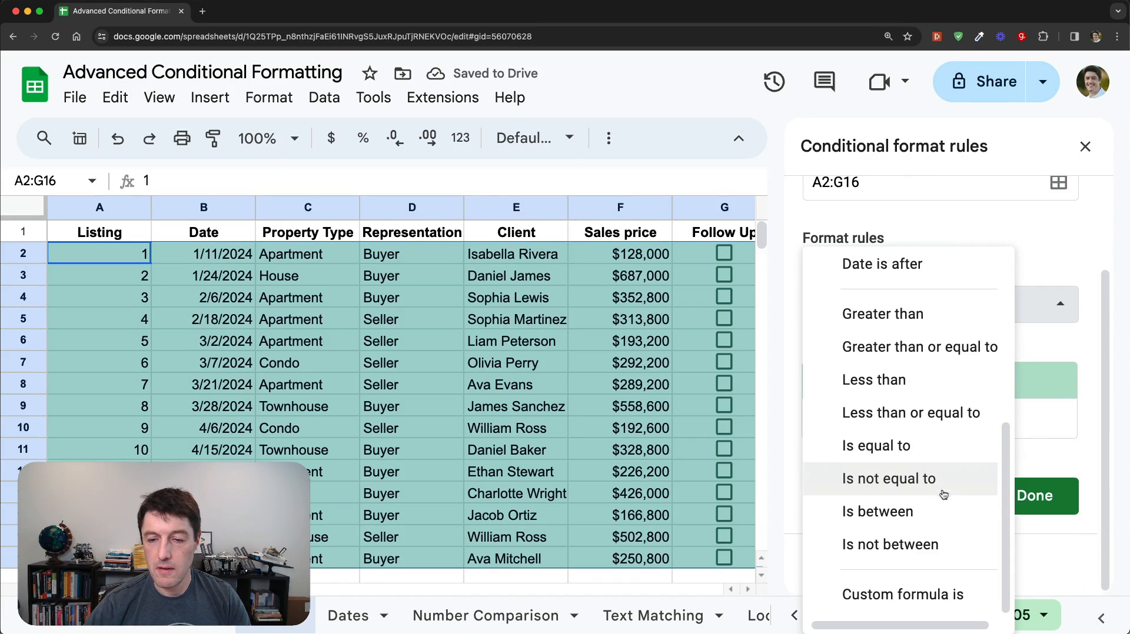
{"action": "left_click", "coordinate": [934, 590]}
{"action": "left_click", "coordinate": [883, 351]}
{"action": "key", "text": "ctrl+v"}
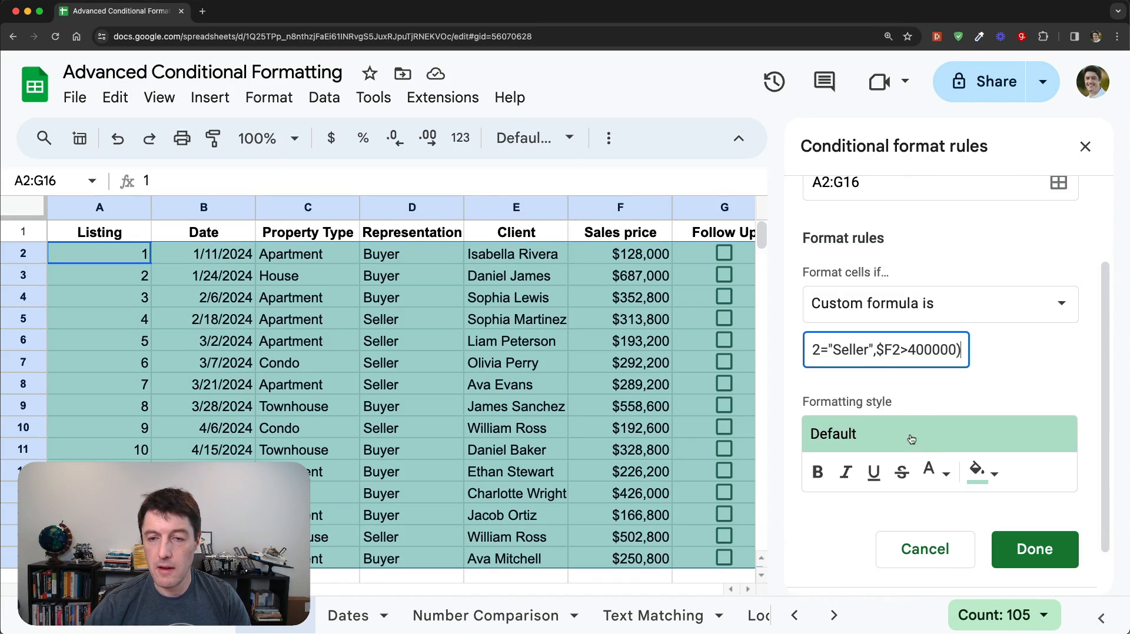
{"action": "left_click", "coordinate": [1003, 548]}
{"action": "scroll", "coordinate": [237, 405], "scroll_direction": "down", "scroll_amount": 1}
{"action": "left_click", "coordinate": [241, 494]}
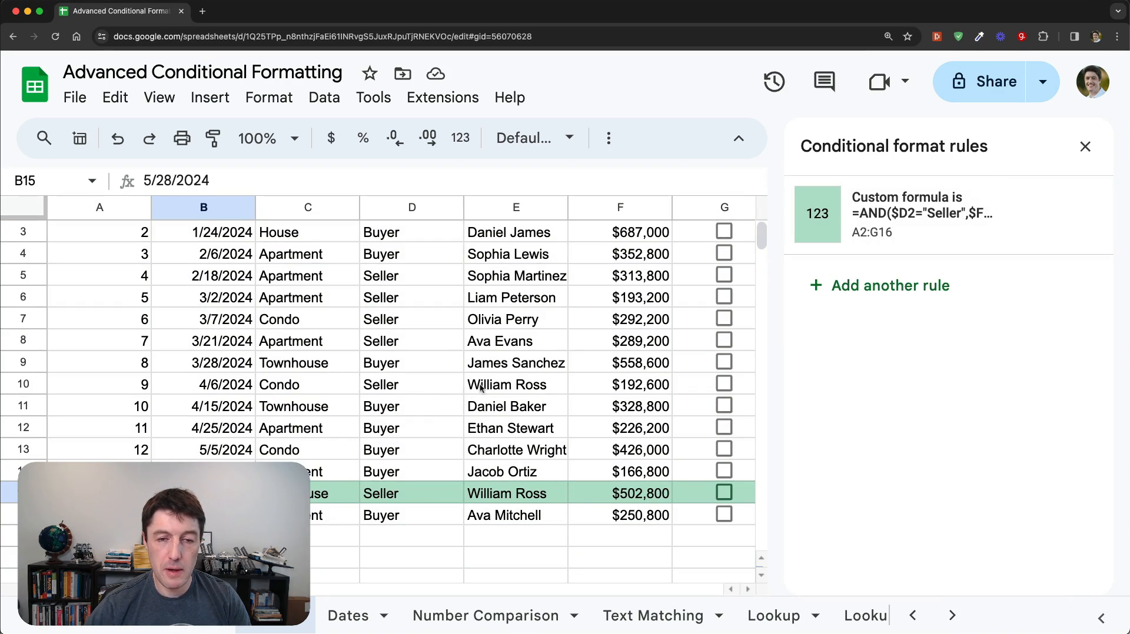
Set the value in cell F10 to 600000 and check the row's Seller and price cells against the formatting rule.
{"action": "left_click", "coordinate": [616, 386]}
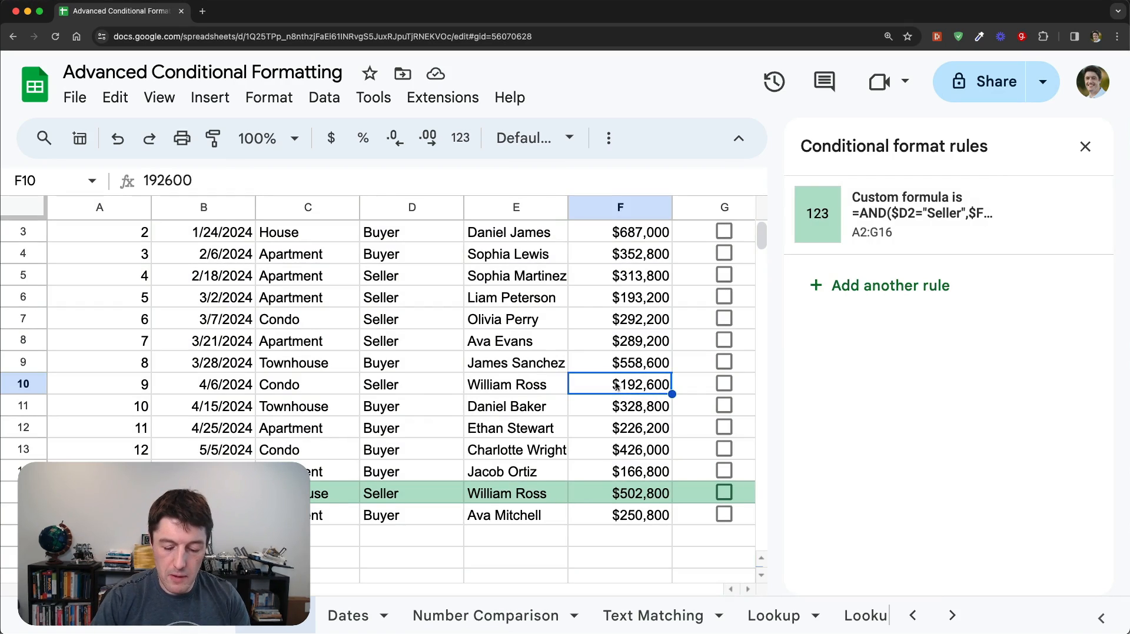
{"action": "type", "text": "600000"}
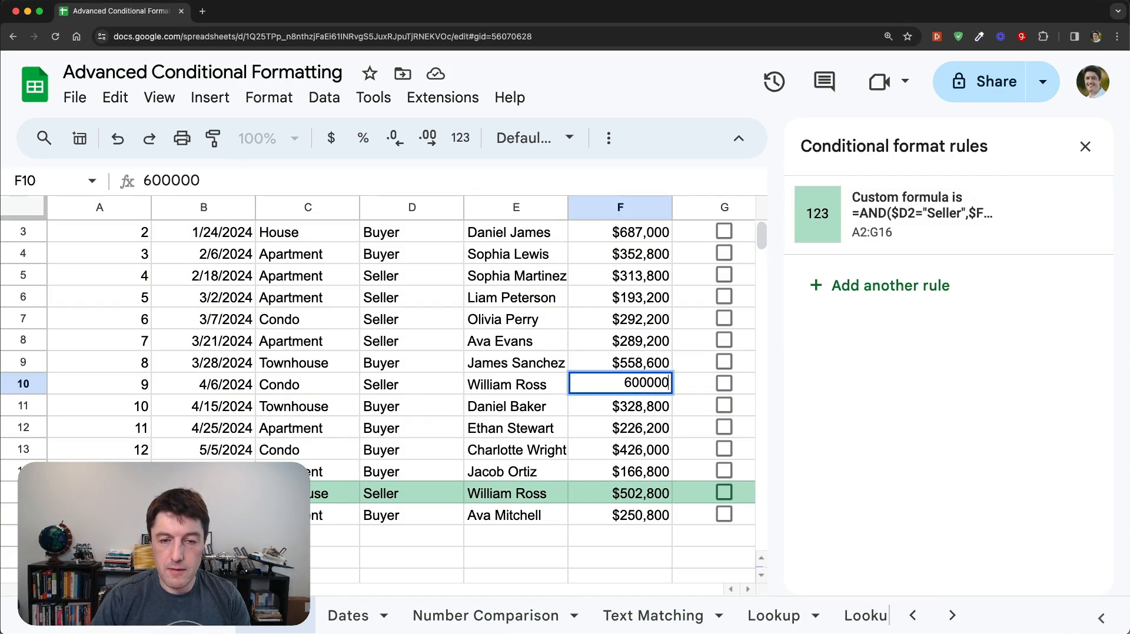
{"action": "key", "text": "Return"}
{"action": "key", "text": "Up"}
{"action": "key", "text": "Left"}
{"action": "key", "text": "Left"}
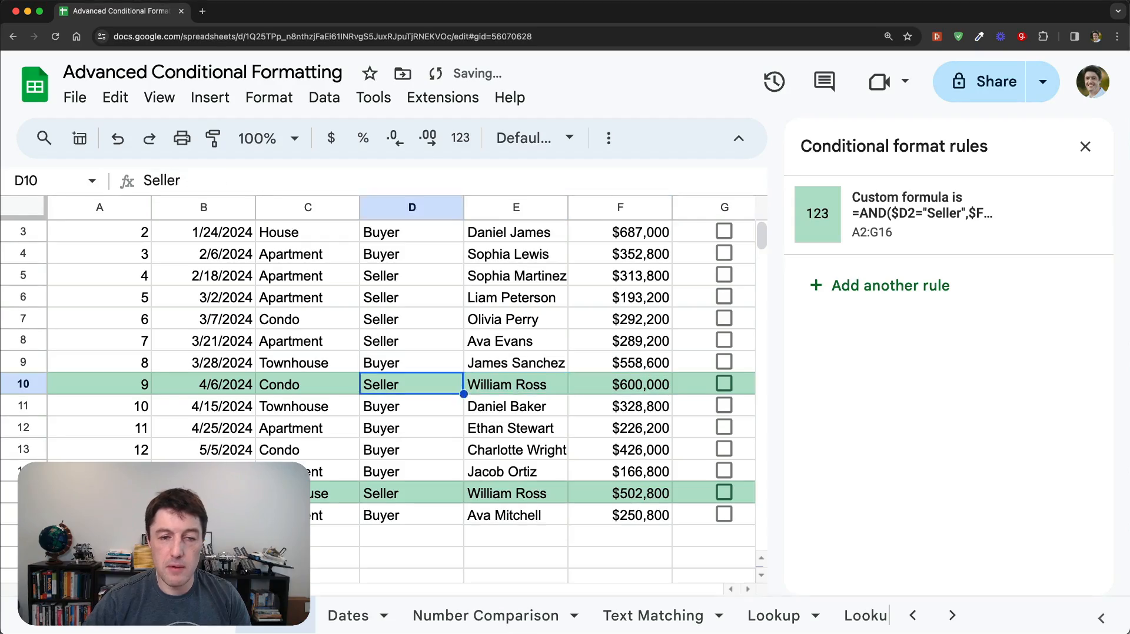
{"action": "key", "text": "Right"}
{"action": "key", "text": "Right"}
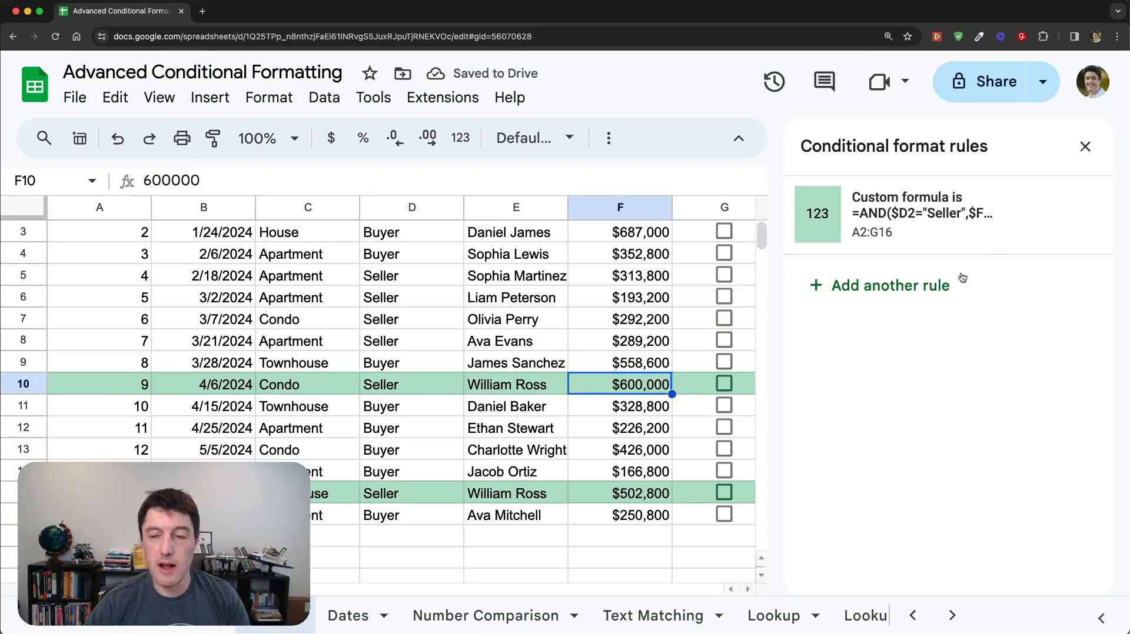
Close the conditional format rules and switch to the Dates sheet.
{"action": "left_click", "coordinate": [1085, 146]}
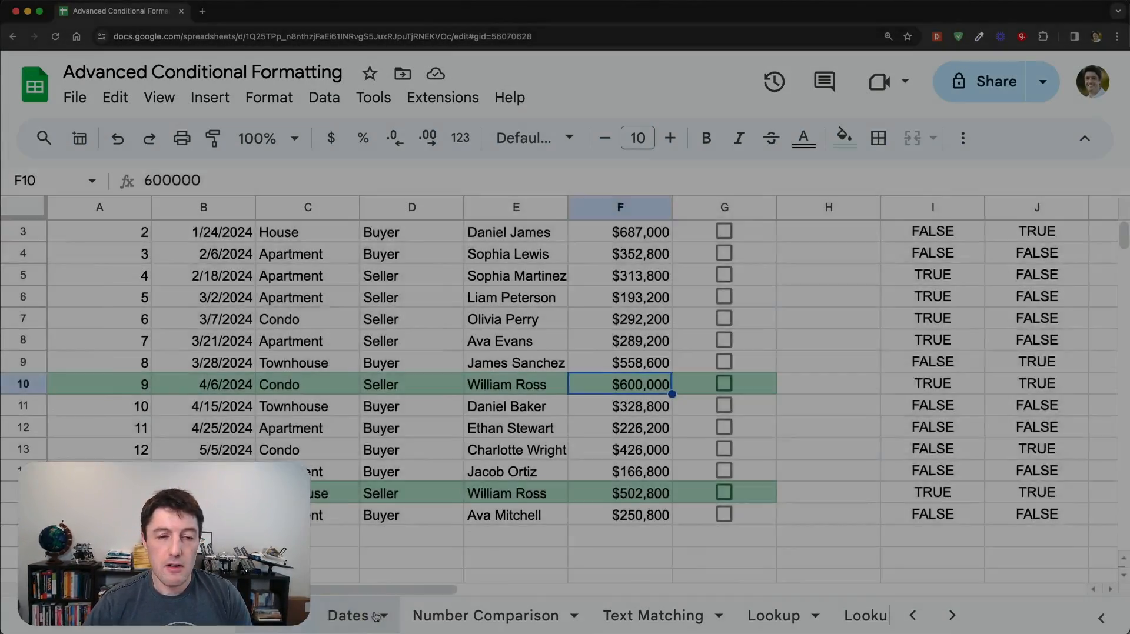
{"action": "left_click", "coordinate": [348, 616]}
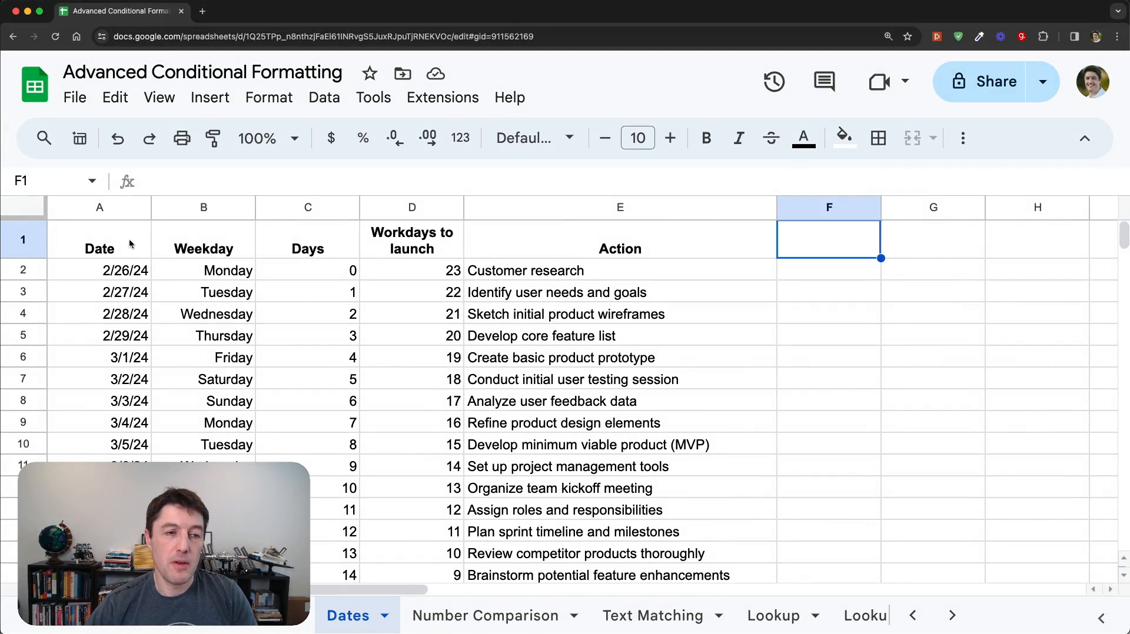
Examine the project schedule from the header row through the Launch Product row, including the weekend rows 7 and 8.
{"action": "left_click_drag", "start_coordinate": [132, 244], "coordinate": [553, 465]}
{"action": "scroll", "coordinate": [606, 420], "scroll_direction": "down", "scroll_amount": 3}
{"action": "scroll", "coordinate": [606, 421], "scroll_direction": "down", "scroll_amount": 3}
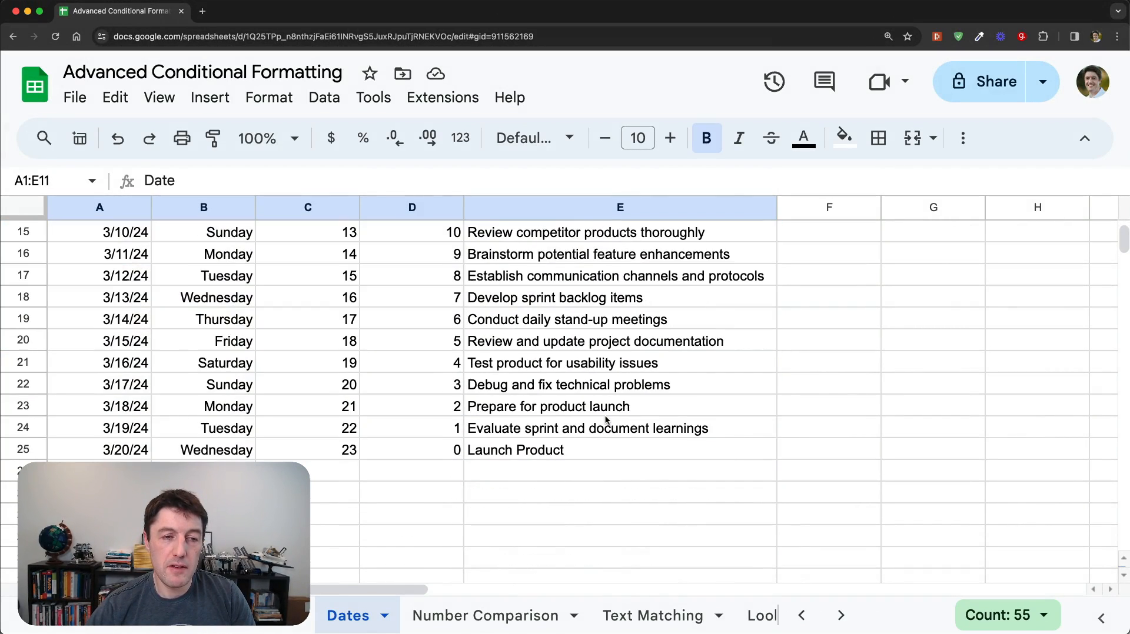
{"action": "scroll", "coordinate": [607, 420], "scroll_direction": "up", "scroll_amount": 5}
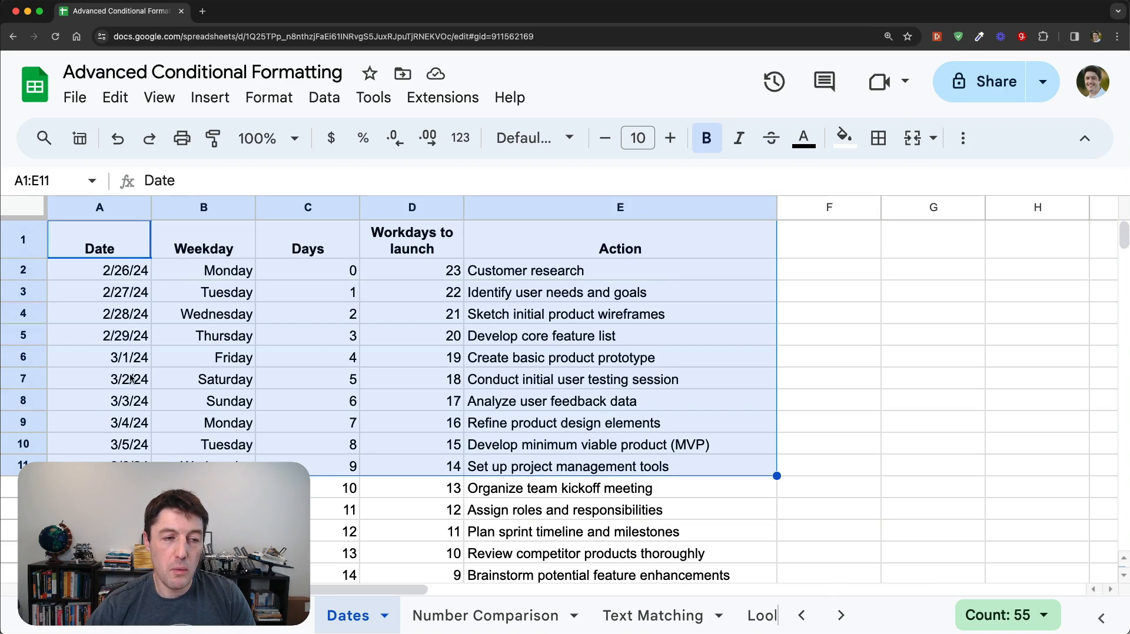
{"action": "left_click_drag", "start_coordinate": [131, 380], "coordinate": [565, 402]}
{"action": "scroll", "coordinate": [422, 329], "scroll_direction": "down", "scroll_amount": 3}
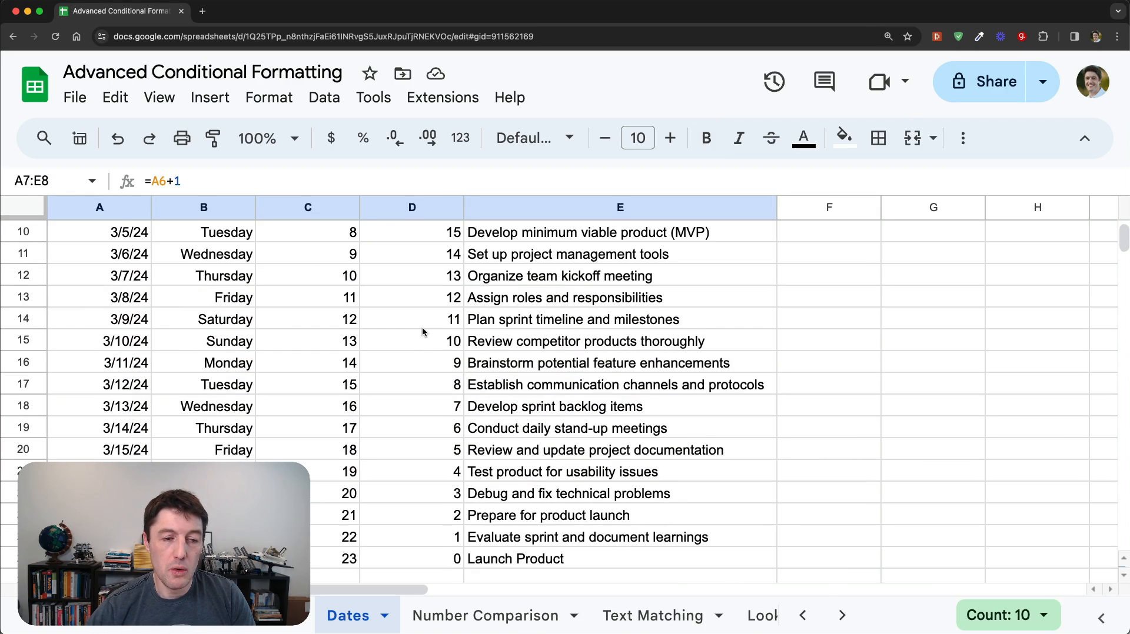
{"action": "scroll", "coordinate": [423, 331], "scroll_direction": "down", "scroll_amount": 2}
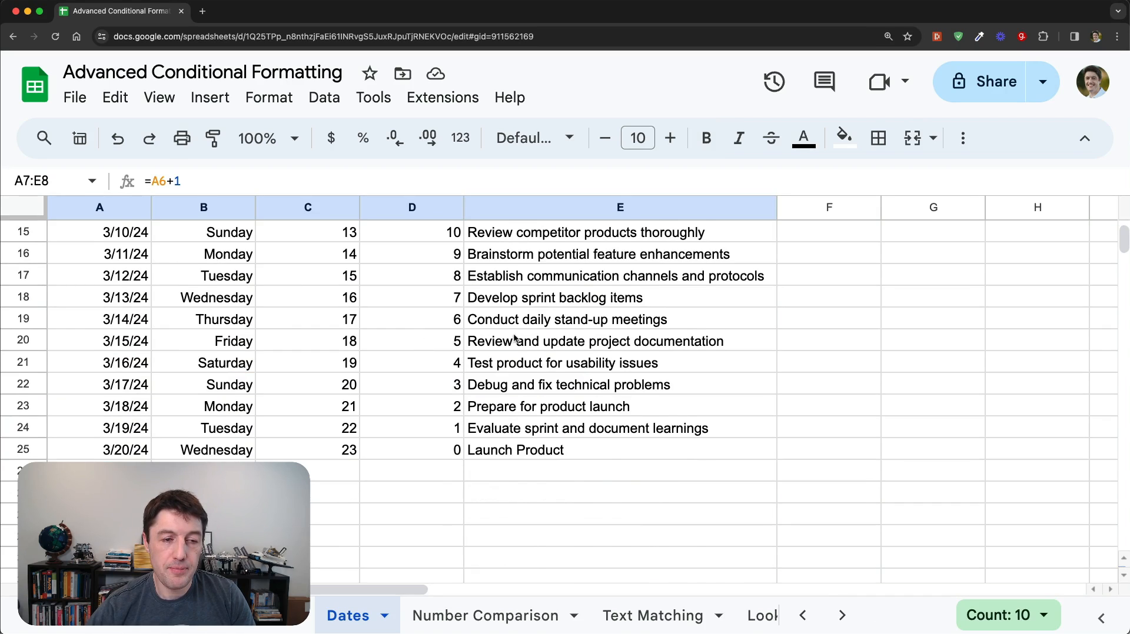
{"action": "scroll", "coordinate": [515, 338], "scroll_direction": "up", "scroll_amount": 5}
Select the whole table A1:E25 and start a conditional formatting rule with the Custom formula is condition.
{"action": "left_click", "coordinate": [79, 228]}
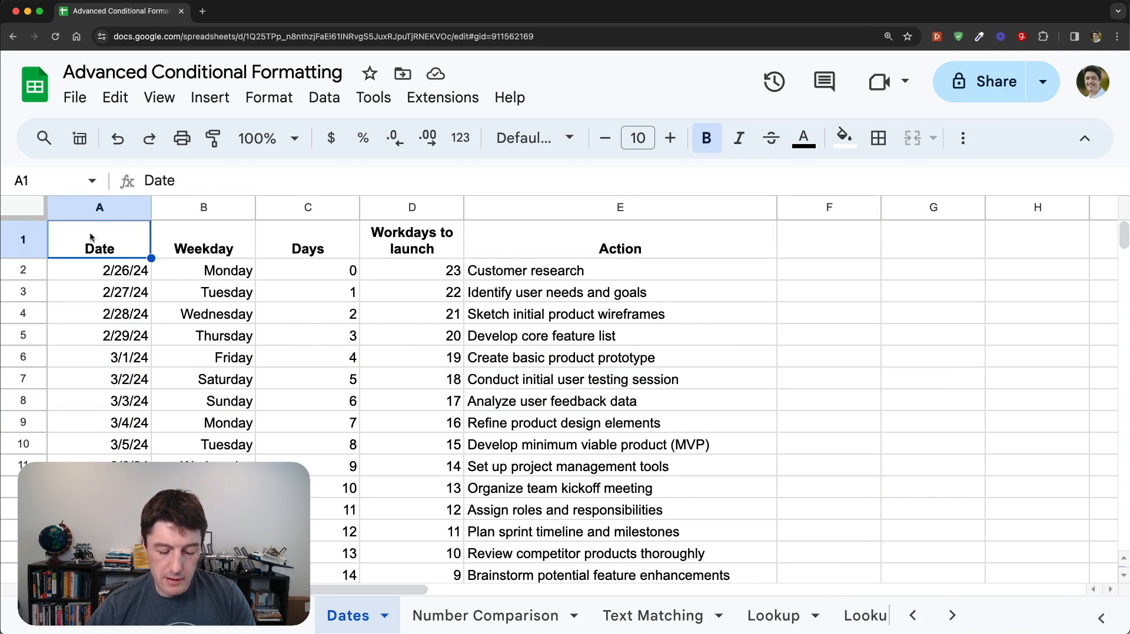
{"action": "key", "text": "super+a"}
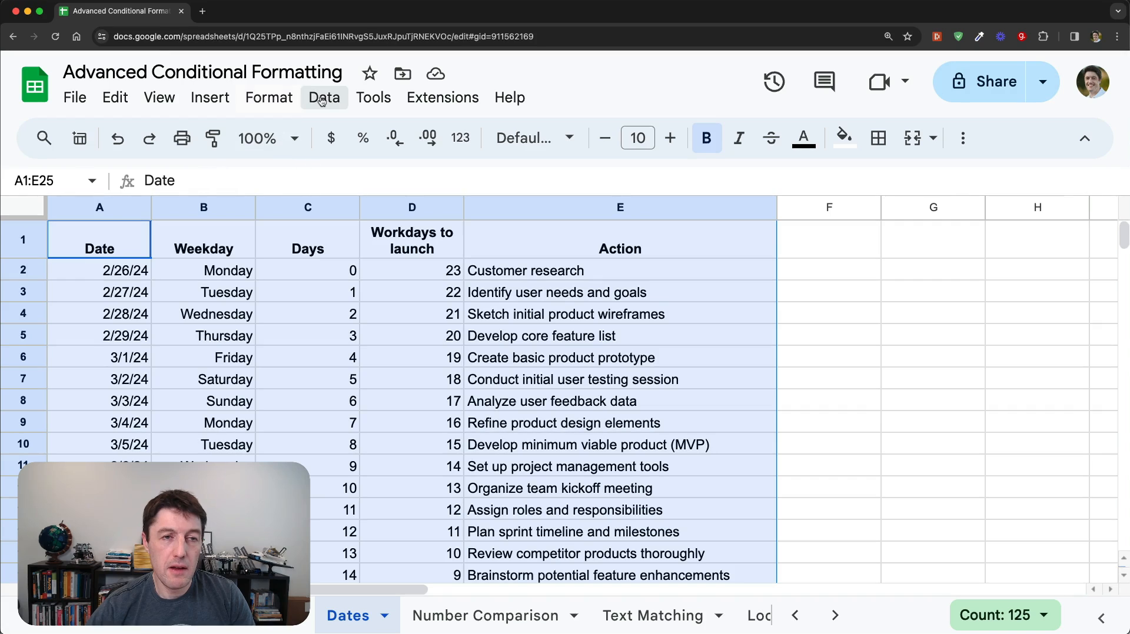
{"action": "left_click", "coordinate": [322, 101]}
{"action": "scroll", "coordinate": [479, 370], "scroll_direction": "down", "scroll_amount": 2}
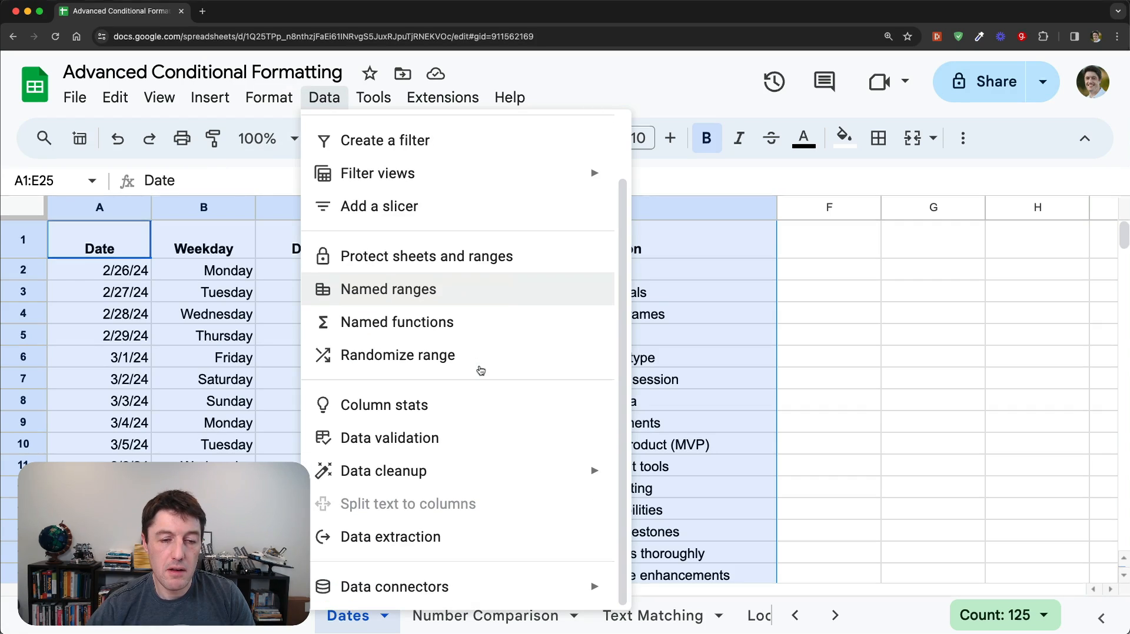
{"action": "mouse_move", "coordinate": [272, 103]}
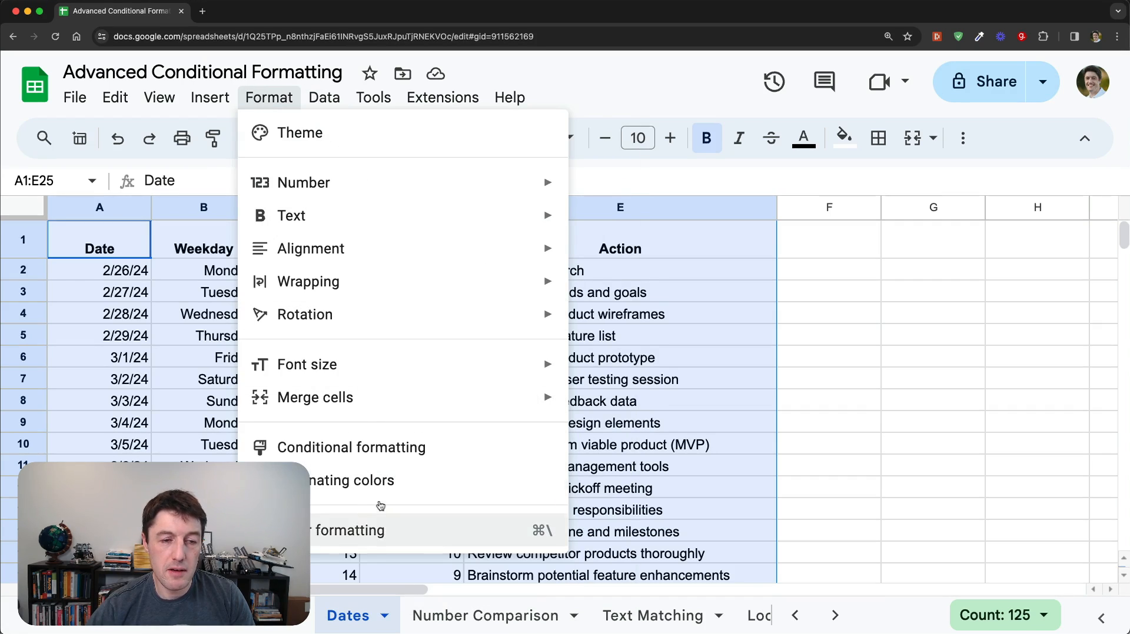
{"action": "left_click", "coordinate": [378, 446]}
{"action": "left_click", "coordinate": [957, 422]}
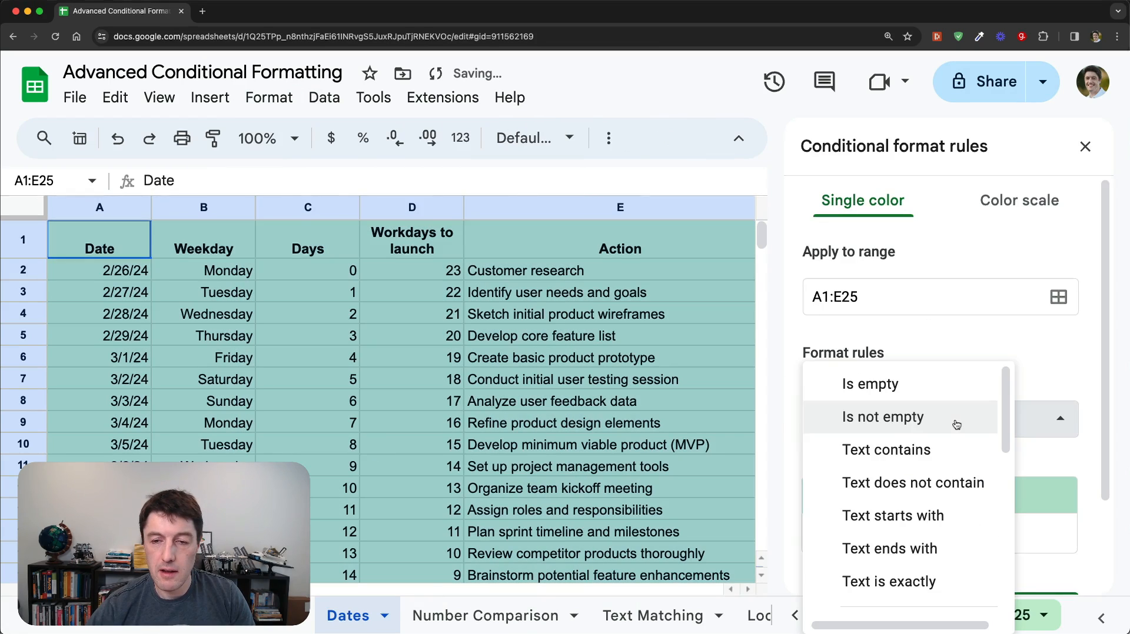
{"action": "scroll", "coordinate": [959, 541], "scroll_direction": "down", "scroll_amount": 5}
{"action": "left_click", "coordinate": [957, 596]}
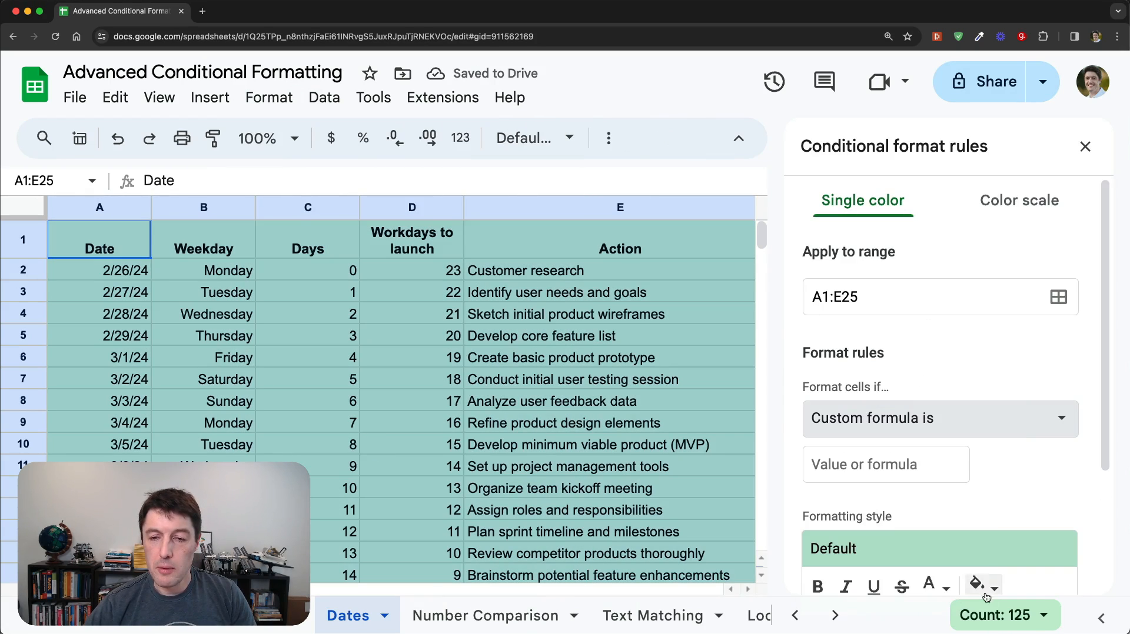
Enter =WEEKDAY($A1)=4 as the rule's custom formula.
{"action": "left_click", "coordinate": [868, 463]}
{"action": "type", "text": "="}
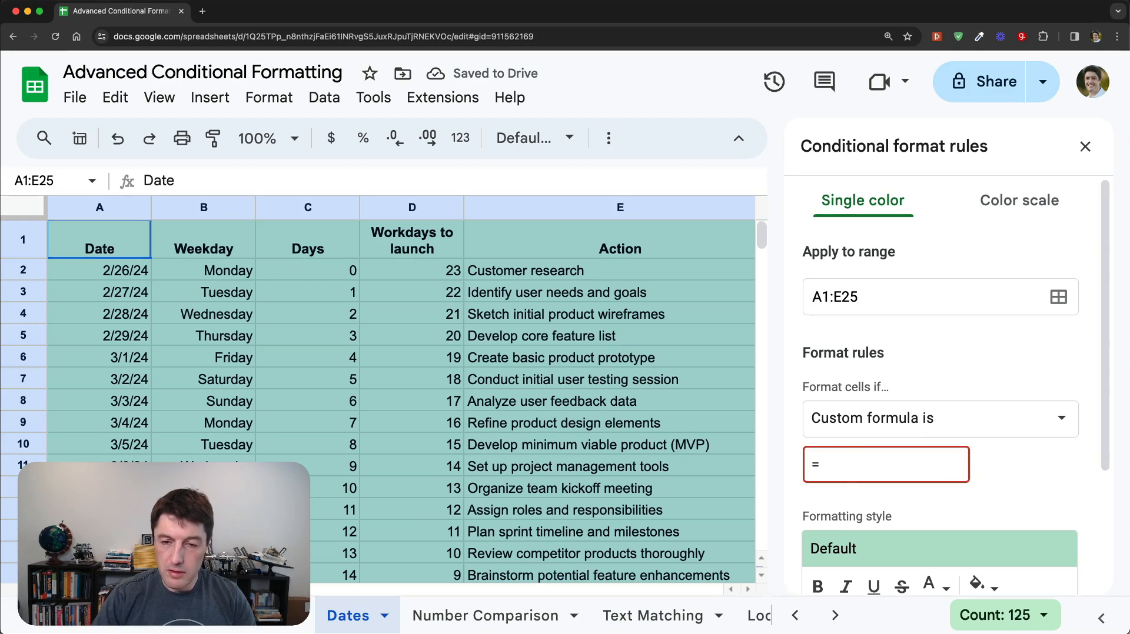
{"action": "type", "text": "WEEKDAY("}
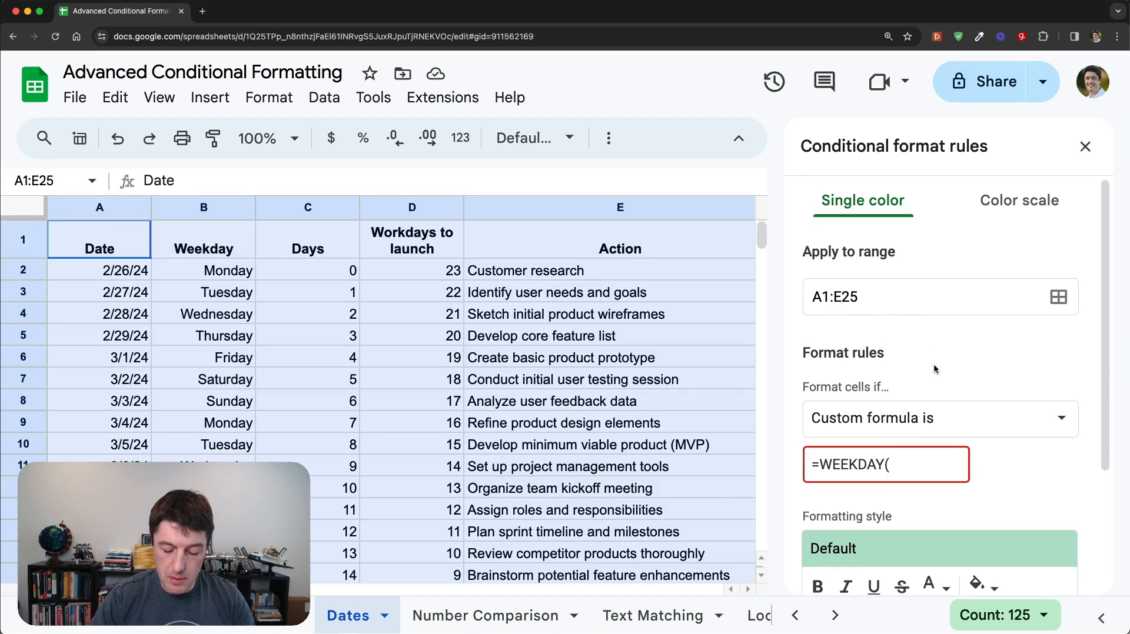
{"action": "type", "text": "$A"}
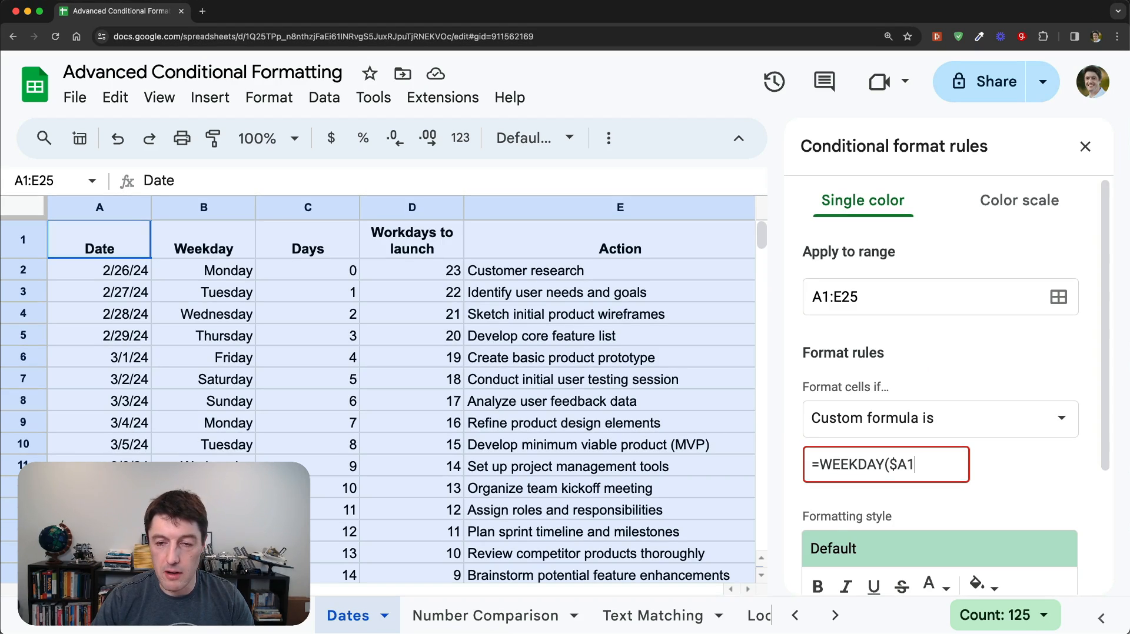
{"action": "type", "text": "1)="}
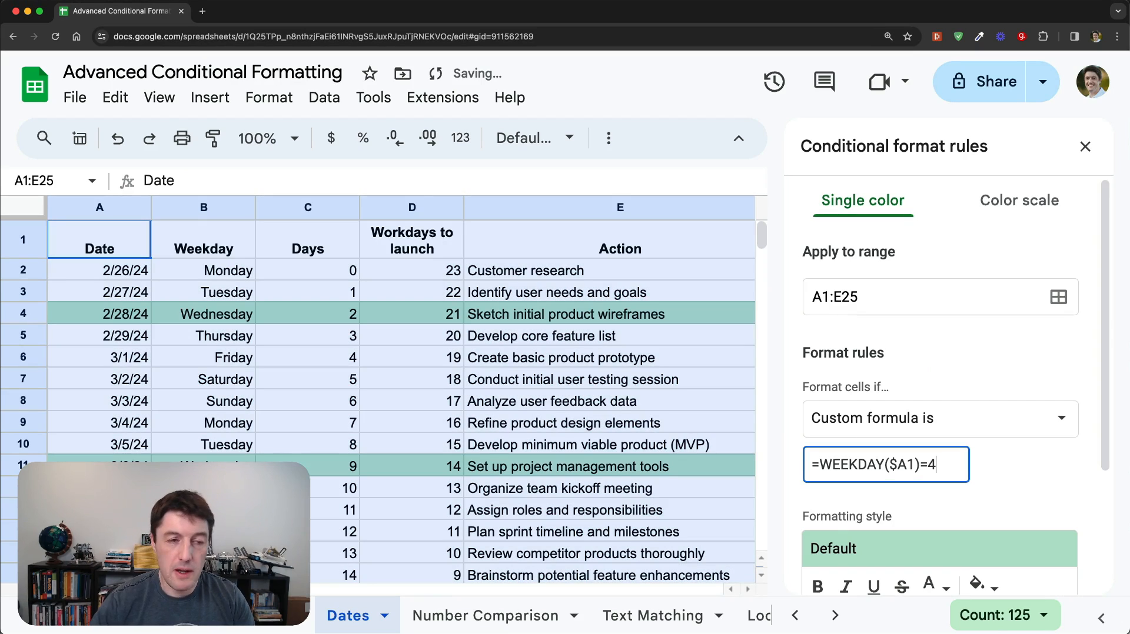
{"action": "type", "text": "4"}
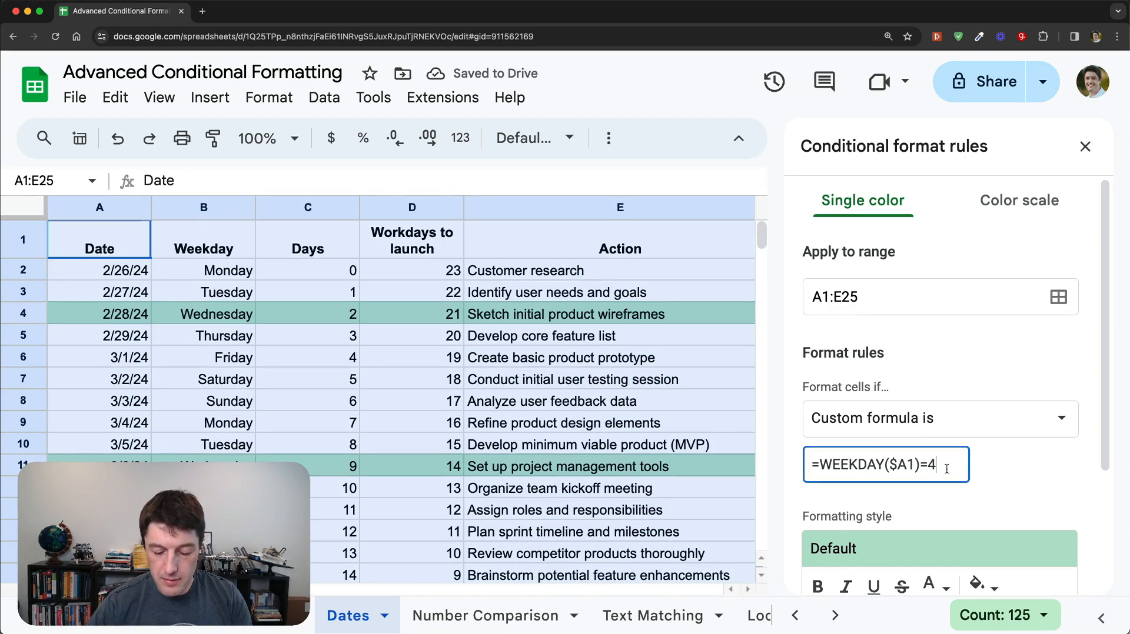
Try weekday number 5 in the custom formula, and then change it to =WEEKDAY($A1,2)=7.
{"action": "key", "text": "BackSpace"}
{"action": "type", "text": "5"}
{"action": "key", "text": "BackSpace"}
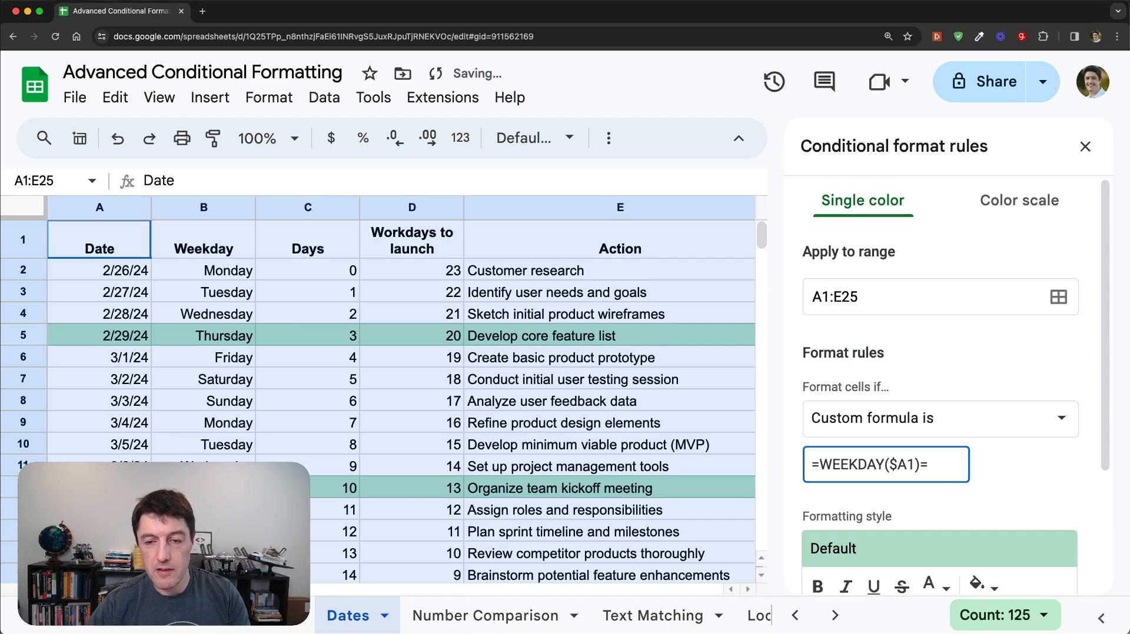
{"action": "key", "text": "BackSpace"}
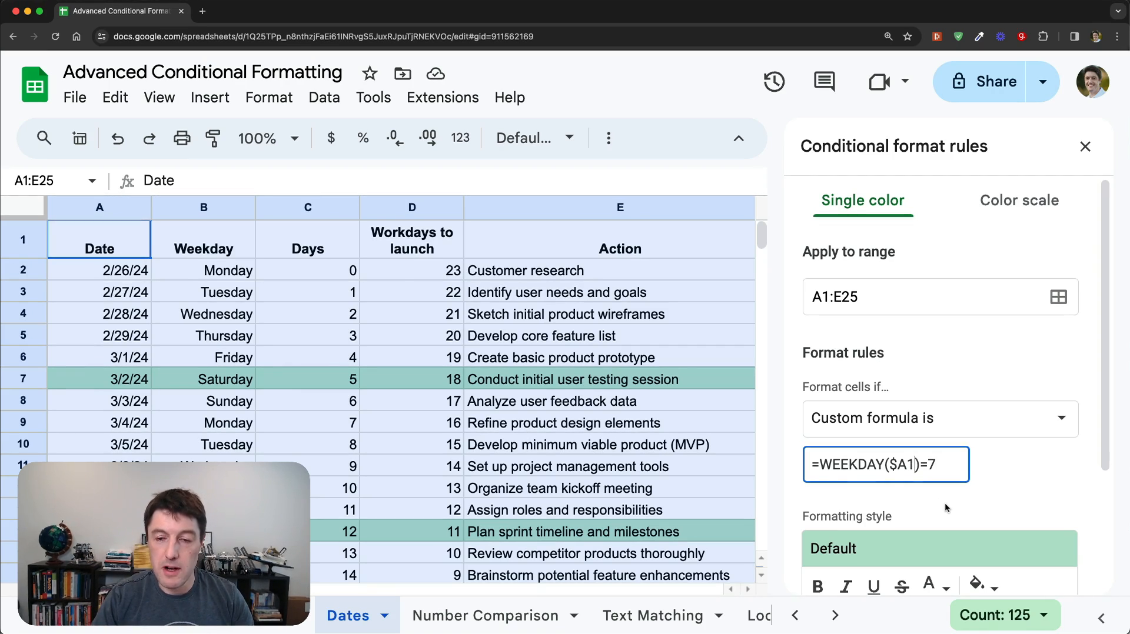
{"action": "type", "text": ",2"}
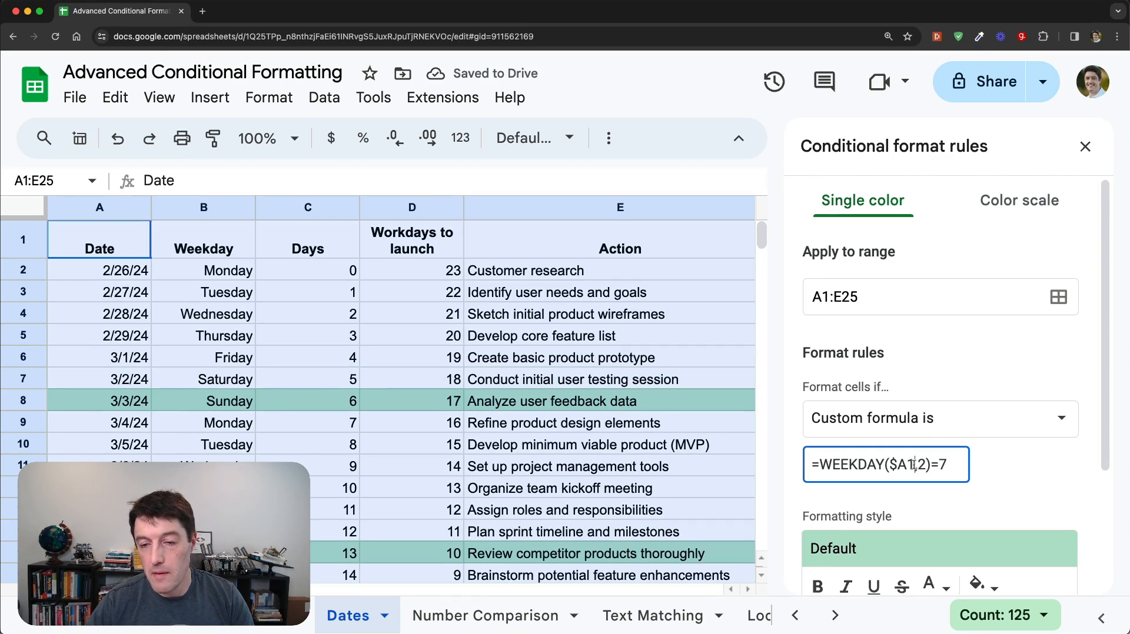
{"action": "mouse_move", "coordinate": [931, 465]}
{"action": "left_mouse_down"}
{"action": "mouse_move", "coordinate": [830, 464]}
{"action": "mouse_move", "coordinate": [931, 467]}
{"action": "left_mouse_up"}
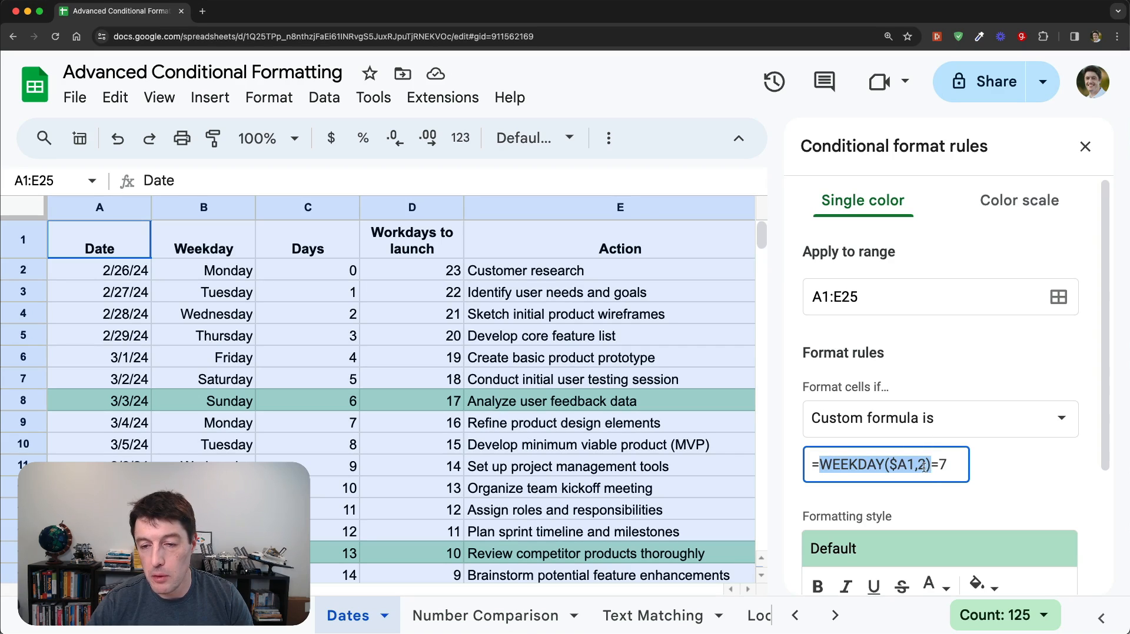
{"action": "left_click", "coordinate": [953, 468]}
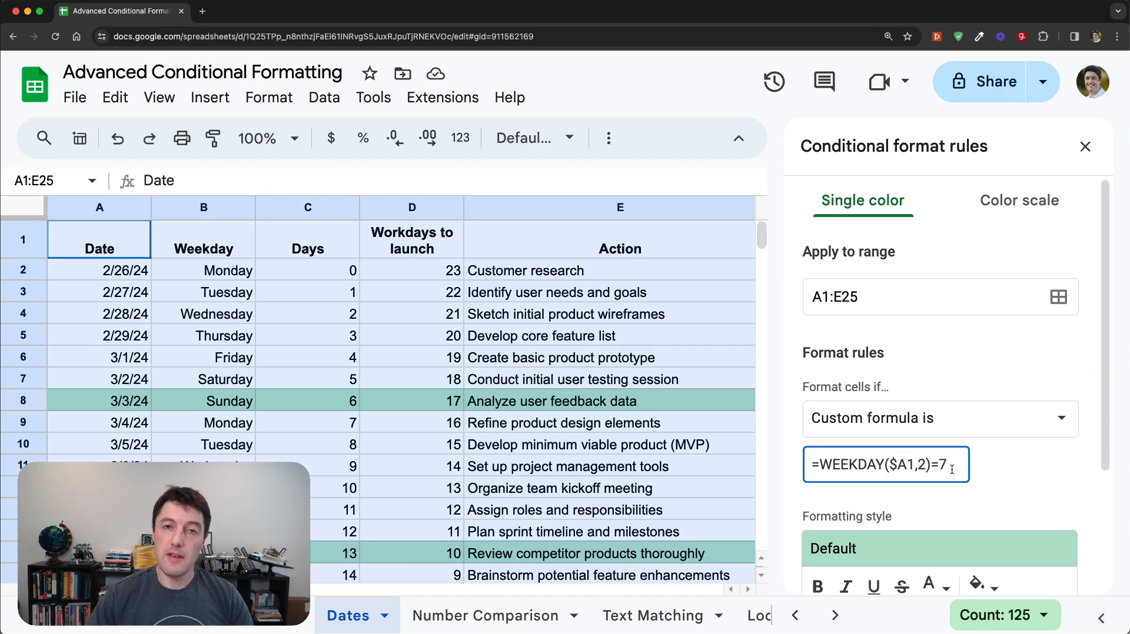
Copy the WEEKDAY($A1,2)=7 condition and wrap the formula in OR with the copy as its second condition.
{"action": "left_click_drag", "start_coordinate": [951, 468], "coordinate": [824, 465]}
{"action": "key", "text": "super+c"}
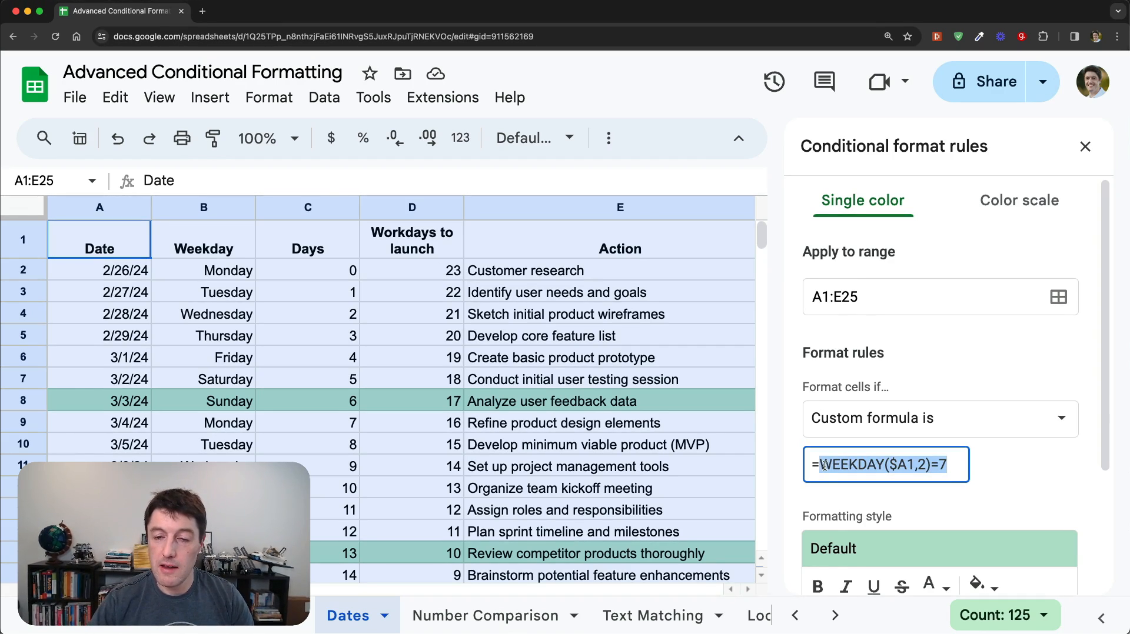
{"action": "left_click", "coordinate": [959, 468]}
{"action": "left_click_drag", "start_coordinate": [959, 468], "coordinate": [827, 464]}
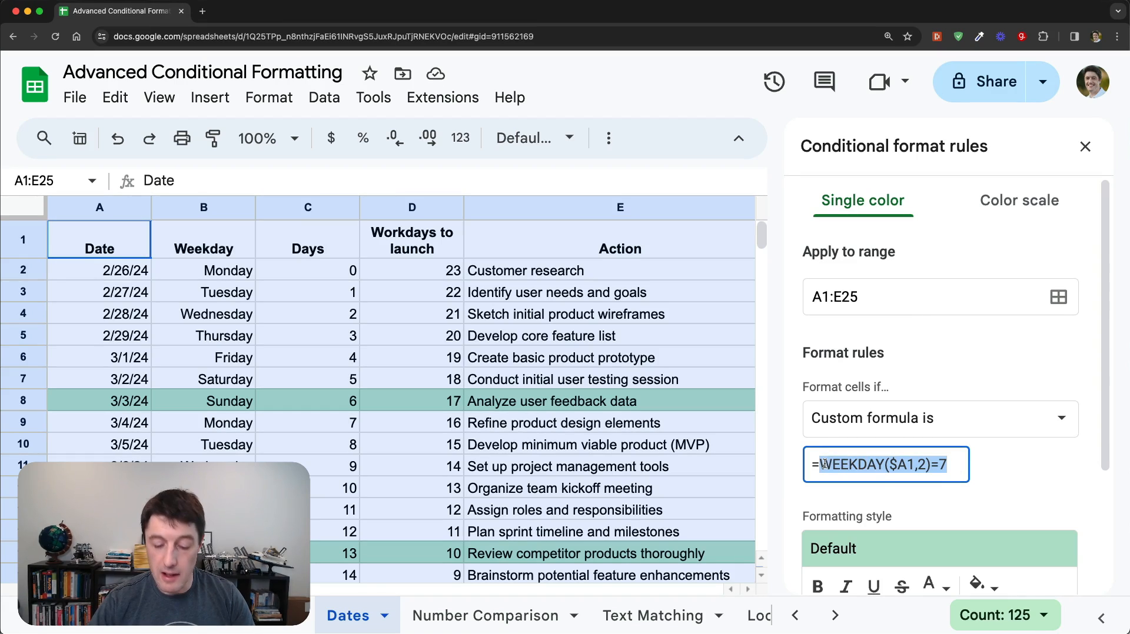
{"action": "left_click", "coordinate": [825, 465]}
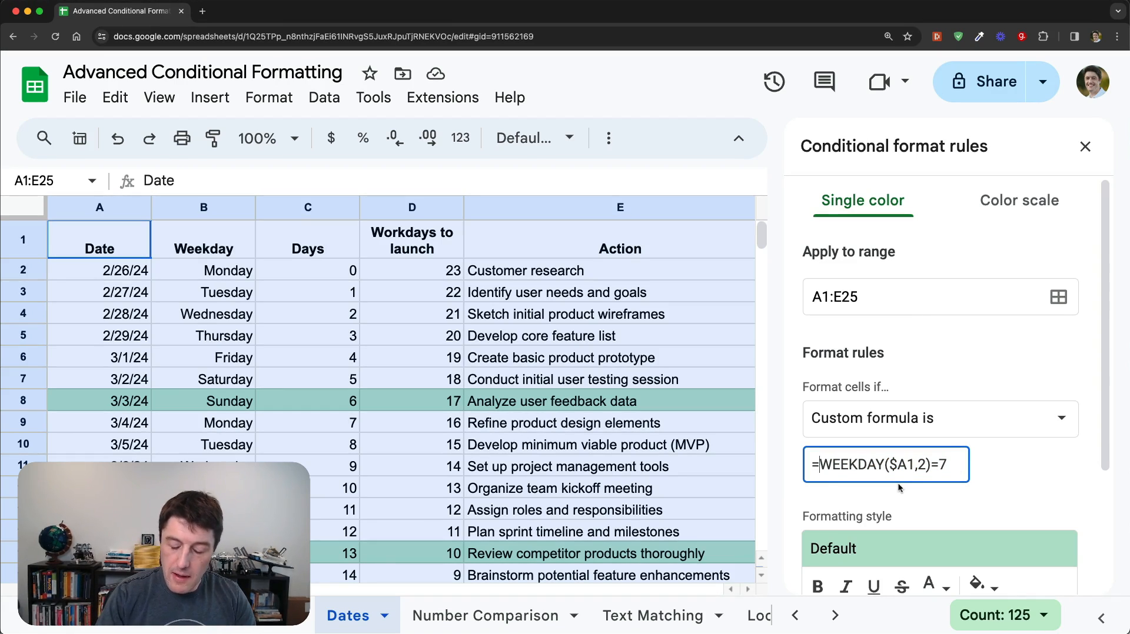
{"action": "type", "text": "OR("}
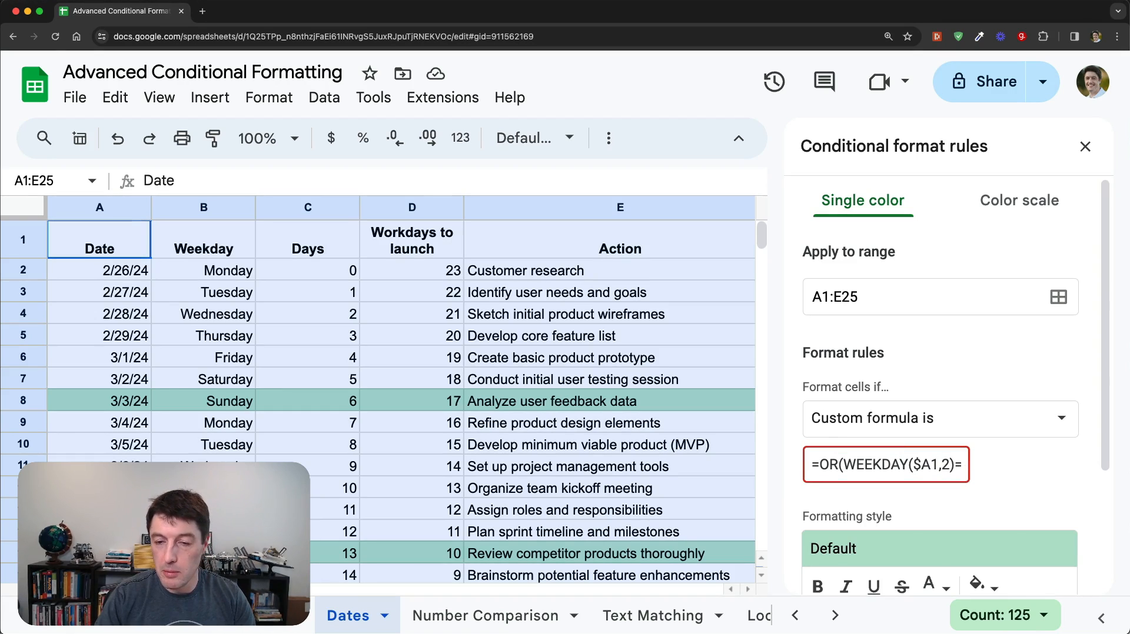
{"action": "key", "text": "End"}
{"action": "type", "text": ","}
{"action": "key", "text": "super+v"}
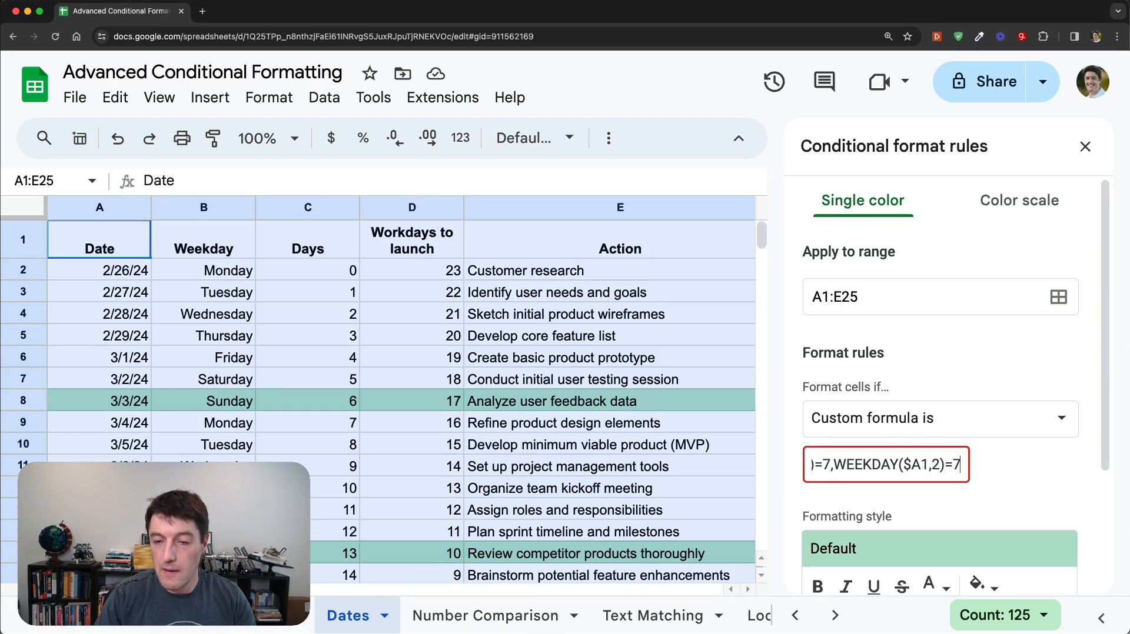
{"action": "type", "text": ")"}
Change the first condition's weekday number to 6 and copy the complete OR formula.
{"action": "double_click", "coordinate": [822, 464]}
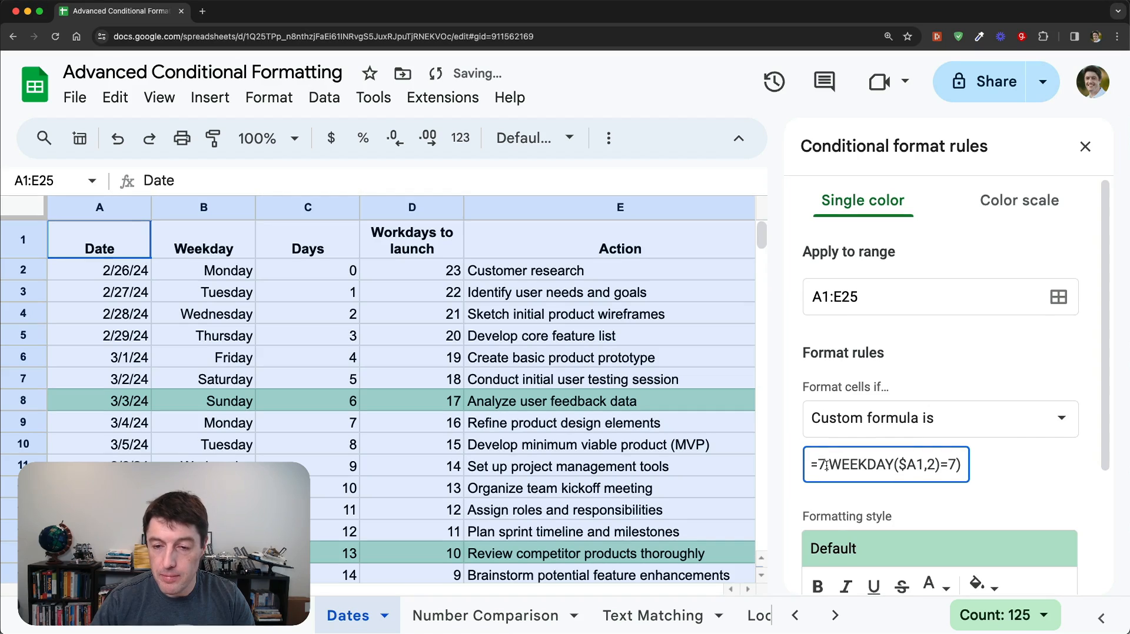
{"action": "type", "text": "6,"}
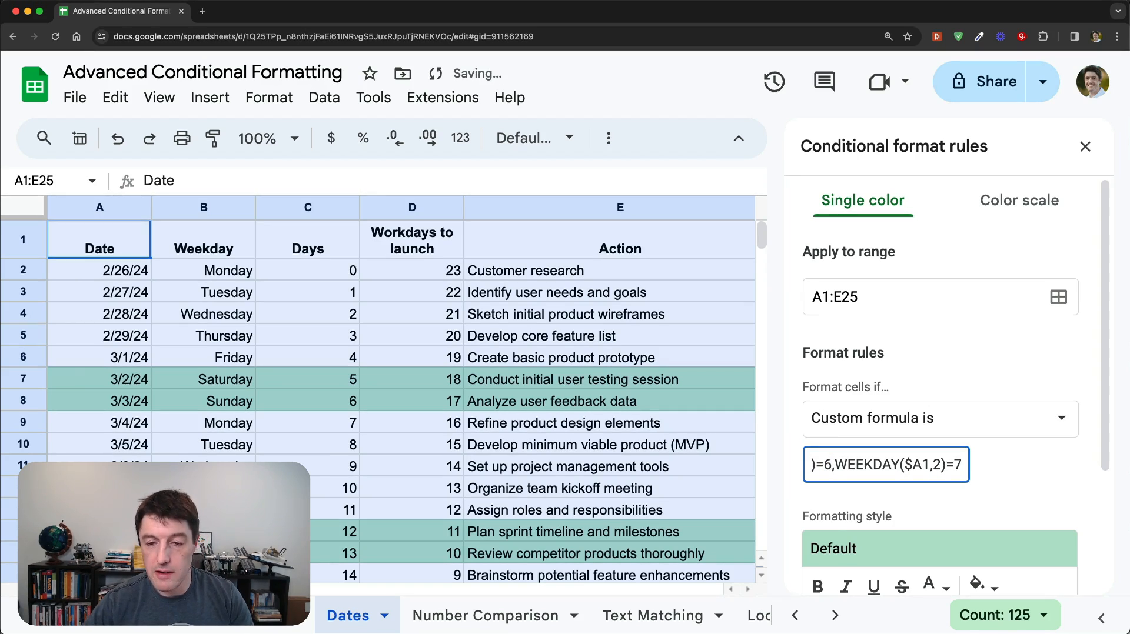
{"action": "key", "text": "super+a"}
{"action": "key", "text": "super+c"}
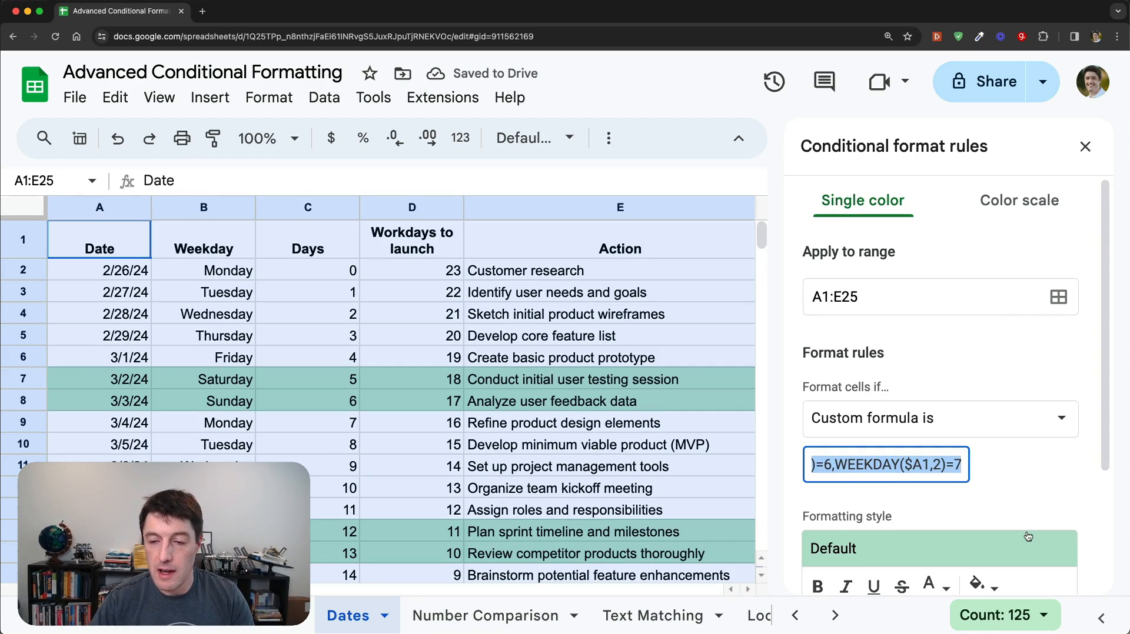
Set the weekend rule's fill color to gray, save the rule, and close the conditional format rules.
{"action": "scroll", "coordinate": [1026, 535], "scroll_direction": "down", "scroll_amount": 3}
{"action": "left_click", "coordinate": [994, 504]}
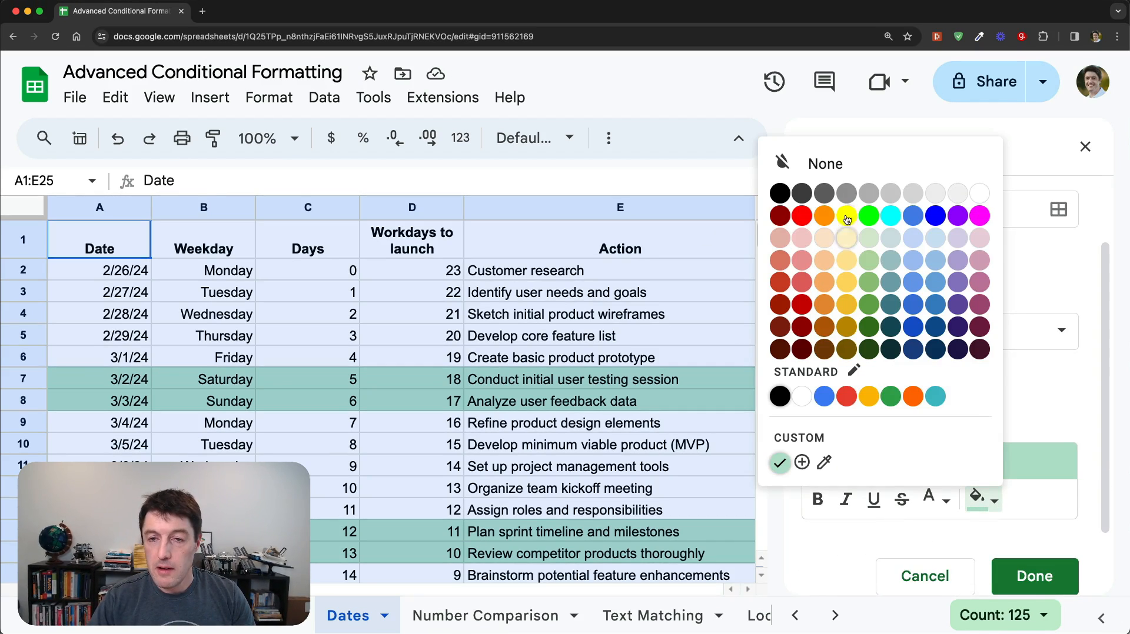
{"action": "left_click", "coordinate": [846, 193]}
{"action": "left_click", "coordinate": [1004, 560]}
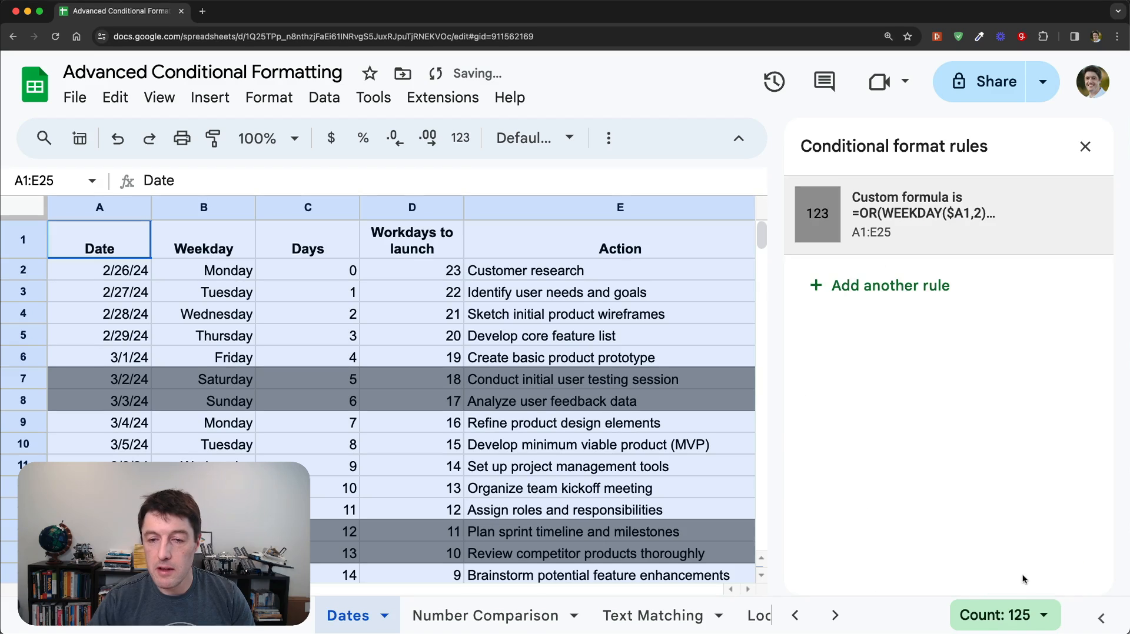
{"action": "left_click", "coordinate": [1085, 147]}
{"action": "scroll", "coordinate": [462, 357], "scroll_direction": "down", "scroll_amount": 2}
{"action": "scroll", "coordinate": [362, 391], "scroll_direction": "down", "scroll_amount": 6}
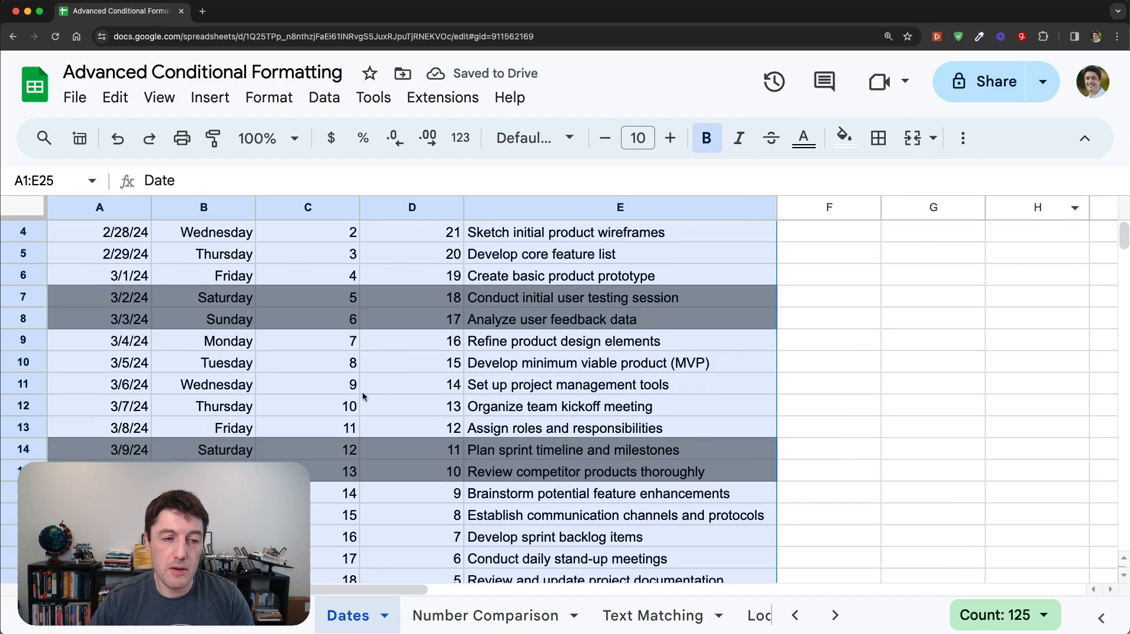
{"action": "scroll", "coordinate": [254, 390], "scroll_direction": "up", "scroll_amount": 5}
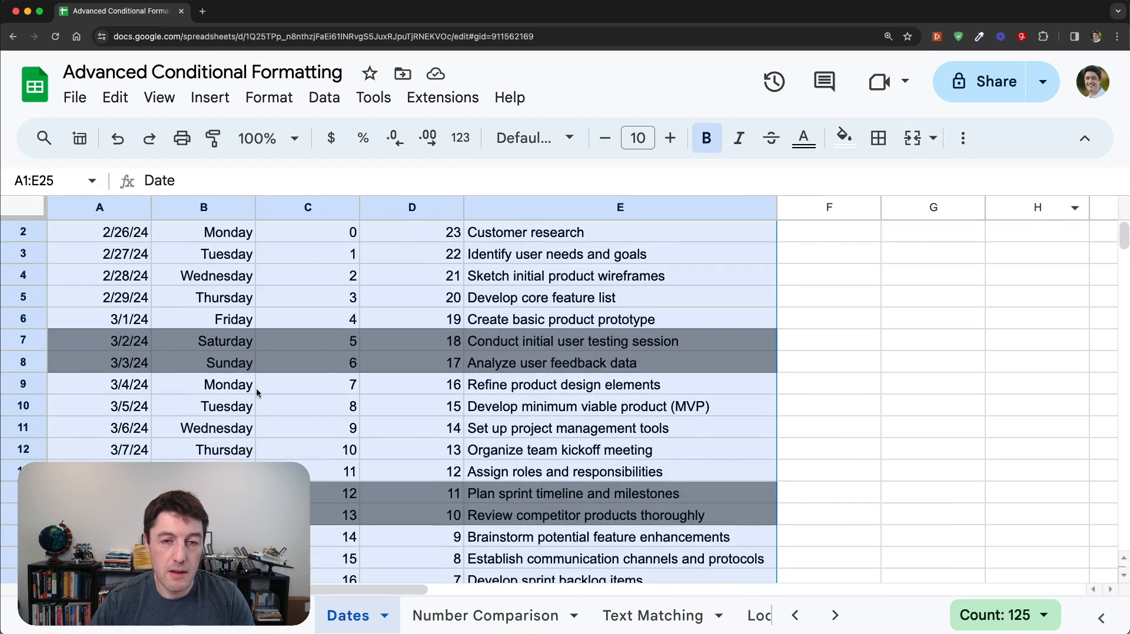
{"action": "left_click", "coordinate": [807, 271]}
{"action": "key", "text": "Return"}
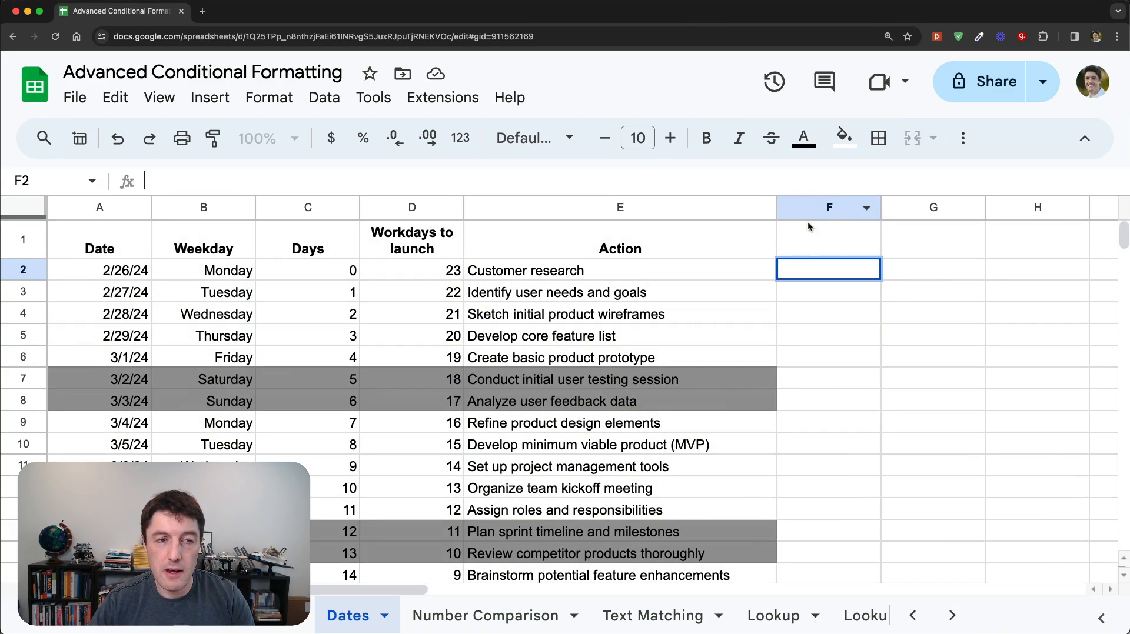
{"action": "key", "text": "super+v"}
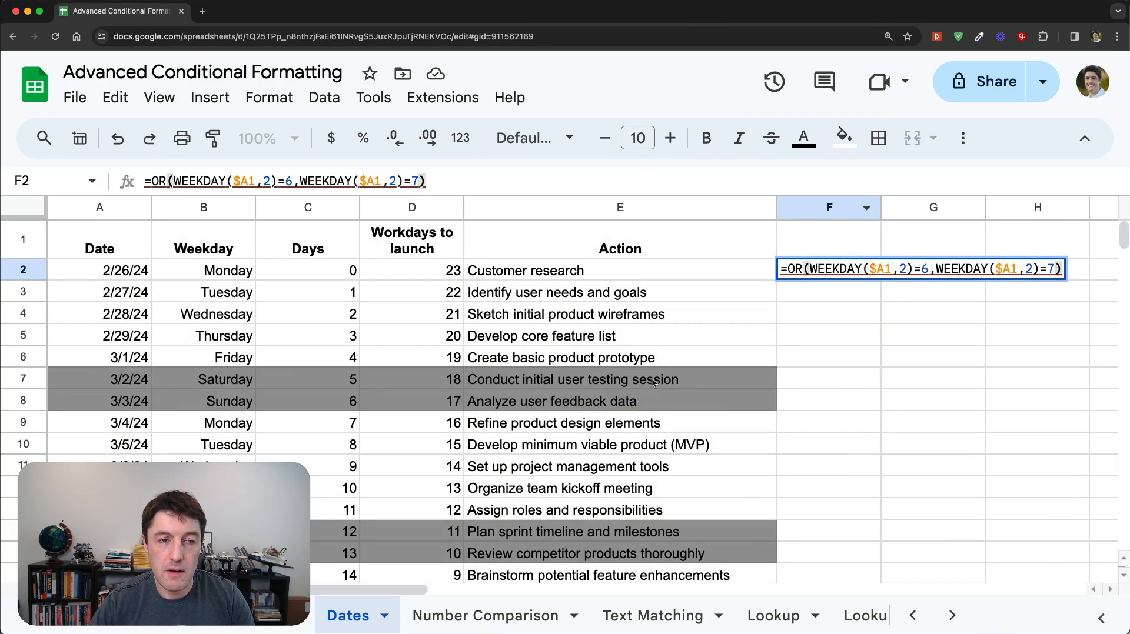
{"action": "key", "text": "Escape"}
Paste the copied OR weekday formula into F1 and accept the suggested autofill down column F.
{"action": "left_click", "coordinate": [845, 250]}
{"action": "key", "text": "Return"}
{"action": "key", "text": "super+v"}
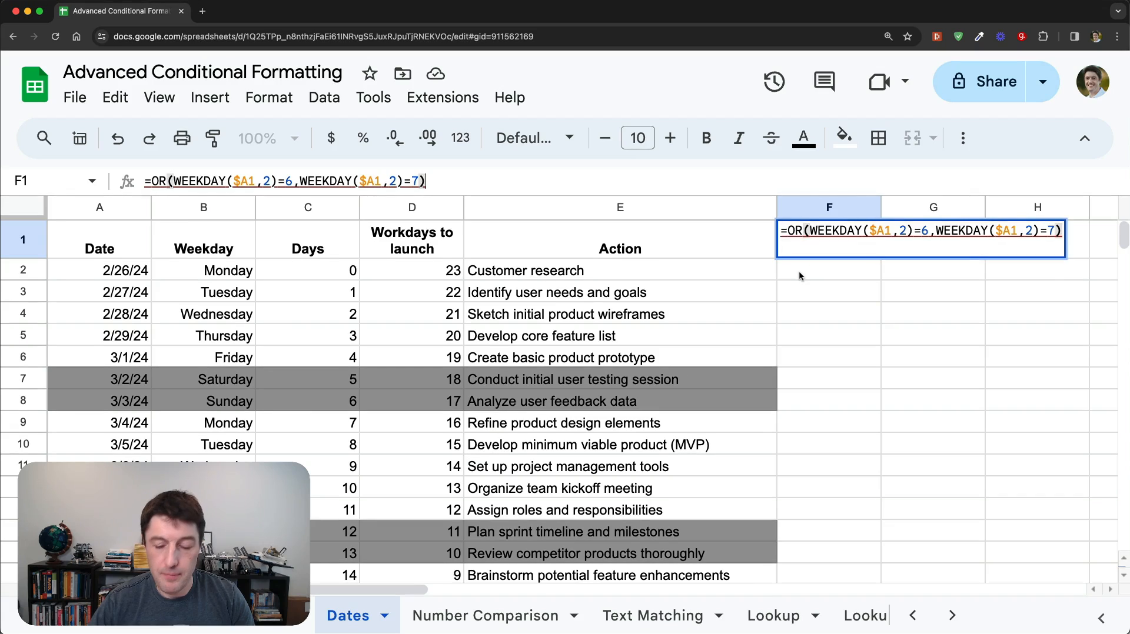
{"action": "key", "text": "Return"}
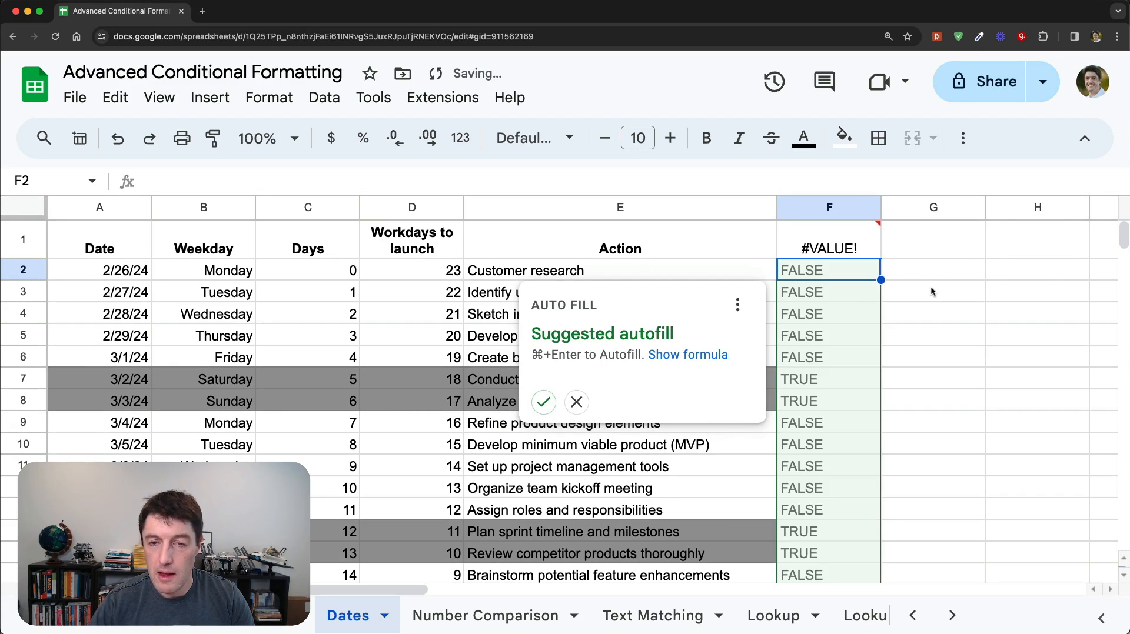
{"action": "key", "text": "super+Return"}
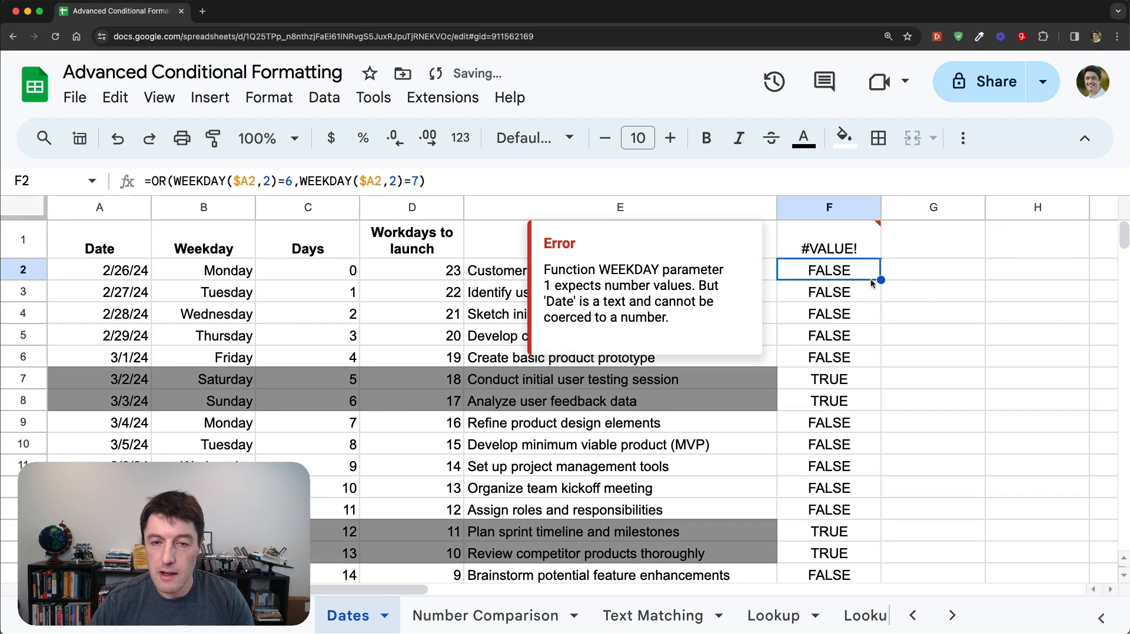
Examine how the OR formula in F7 evaluates, checking its first WEEKDAY condition and the weekday number it compares.
{"action": "left_click", "coordinate": [851, 377]}
{"action": "key", "text": "Return"}
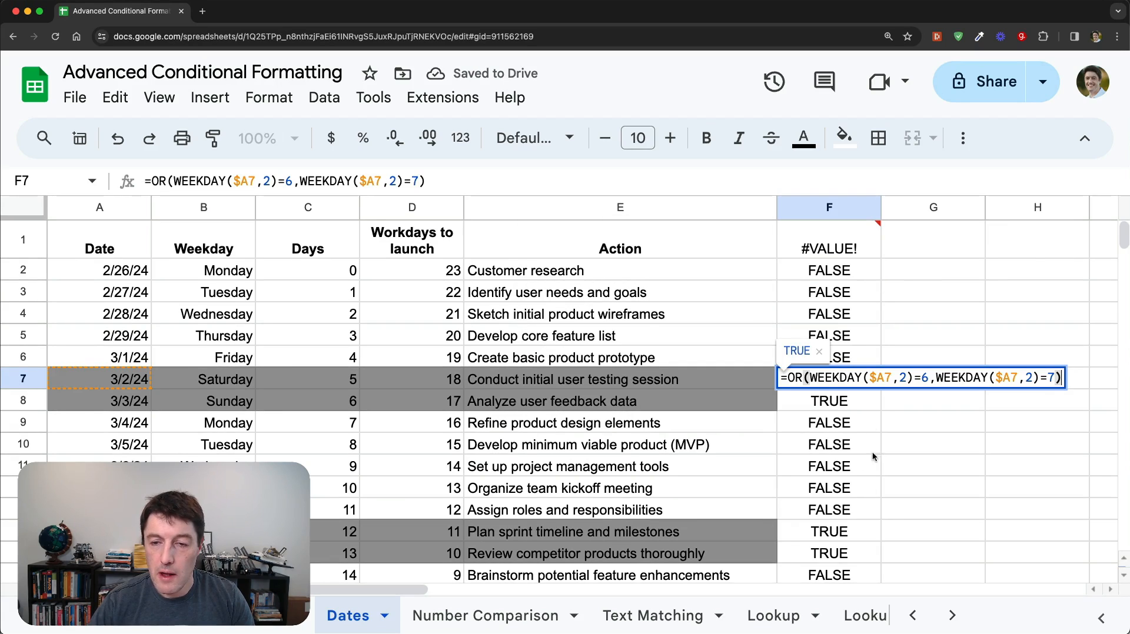
{"action": "left_click_drag", "start_coordinate": [810, 378], "coordinate": [929, 378]}
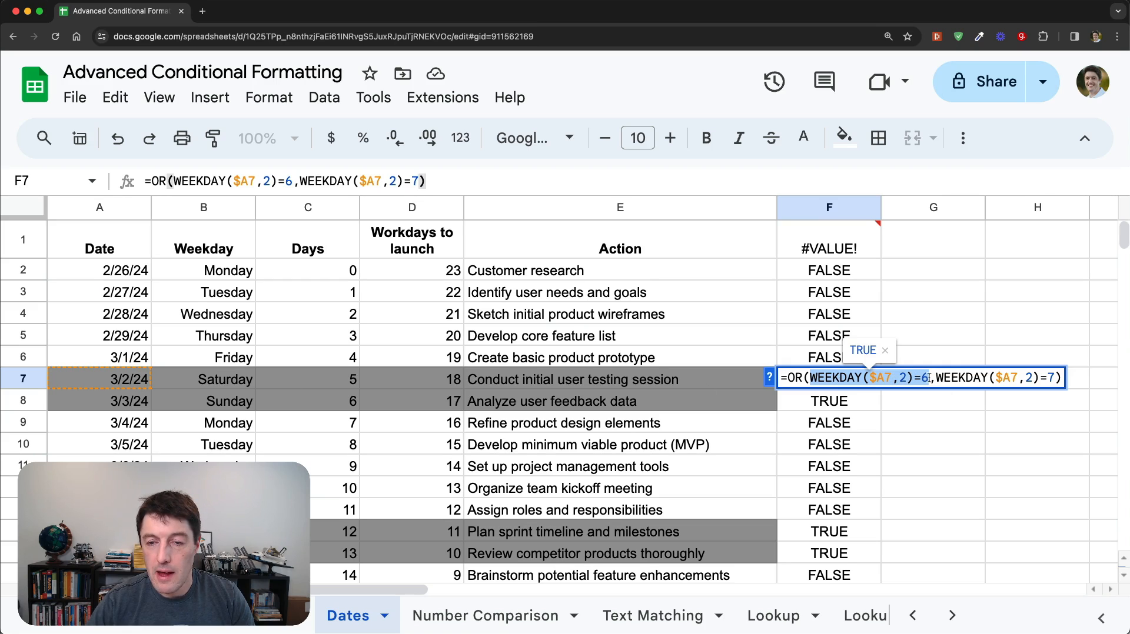
{"action": "left_click_drag", "start_coordinate": [917, 378], "coordinate": [913, 378]}
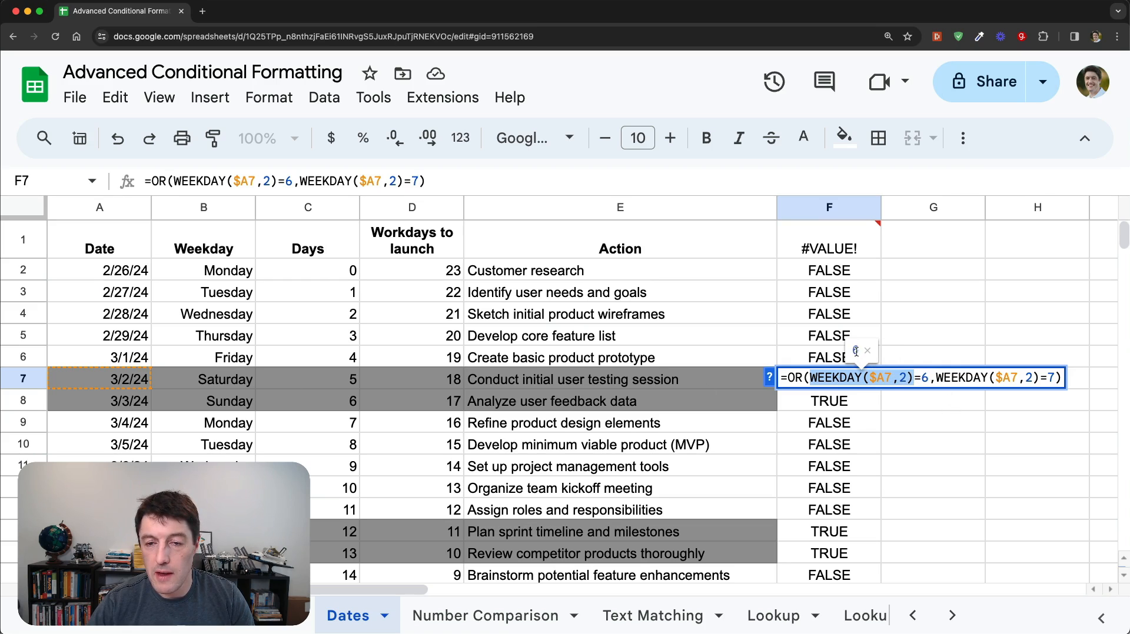
{"action": "left_click", "coordinate": [912, 379]}
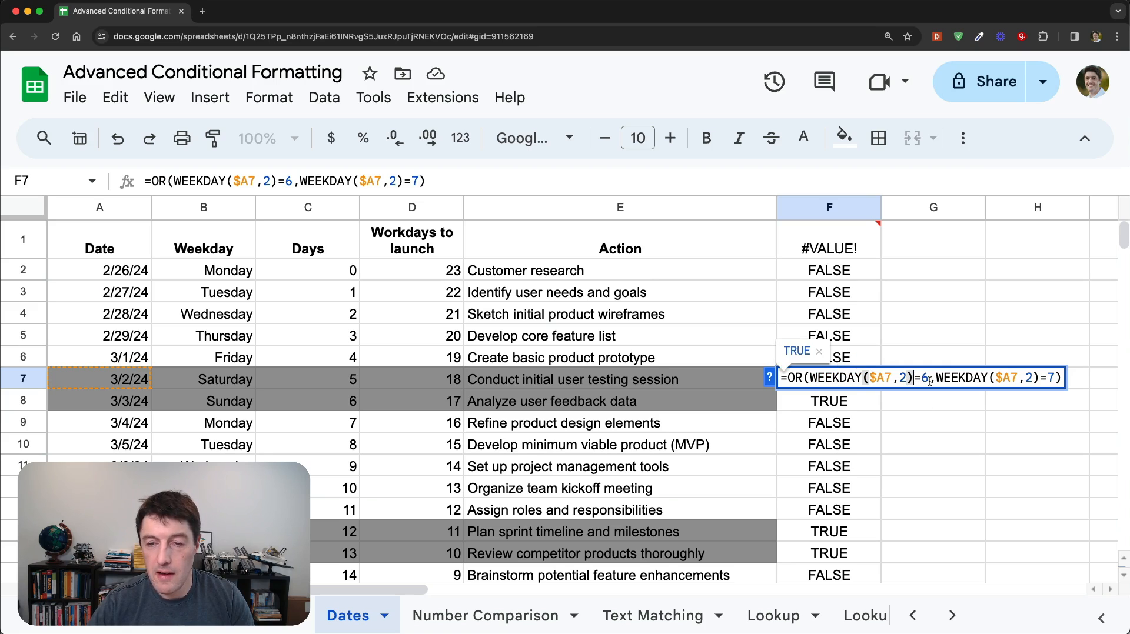
{"action": "left_click", "coordinate": [937, 380]}
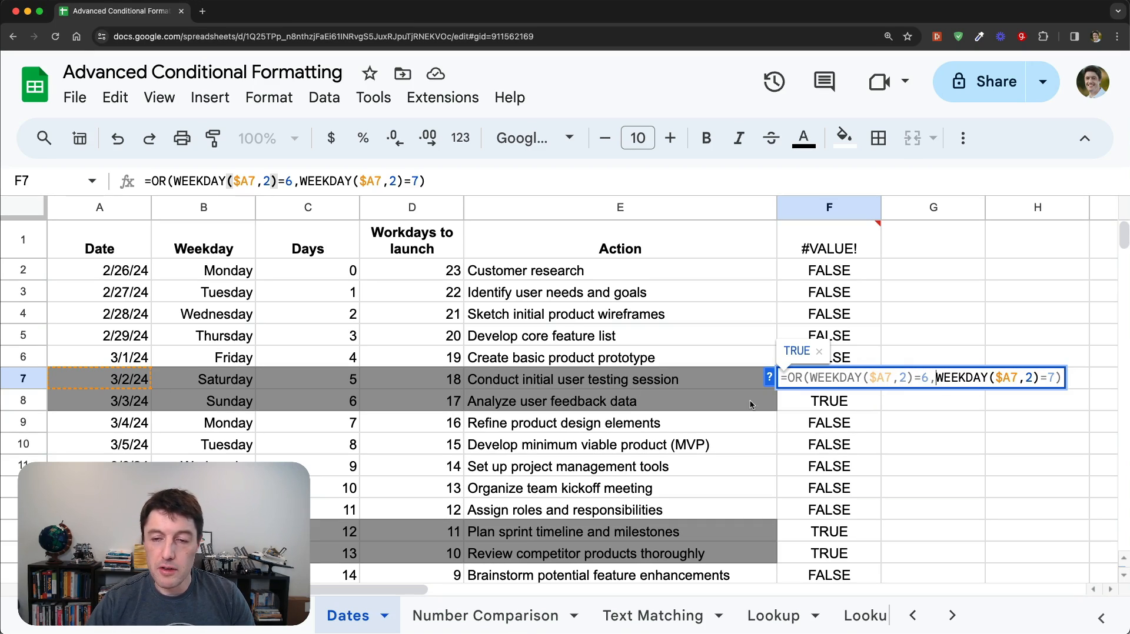
{"action": "key", "text": "Escape"}
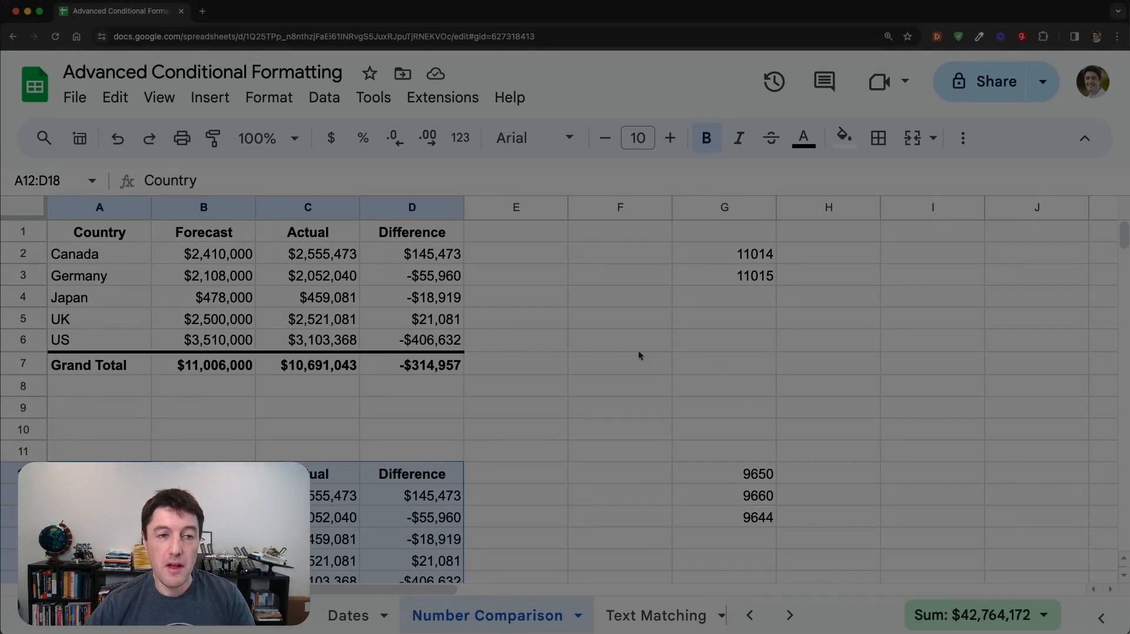
Examine the Number Comparison sheet's country table, including the Difference values and the formula in D2.
{"action": "left_click", "coordinate": [247, 298]}
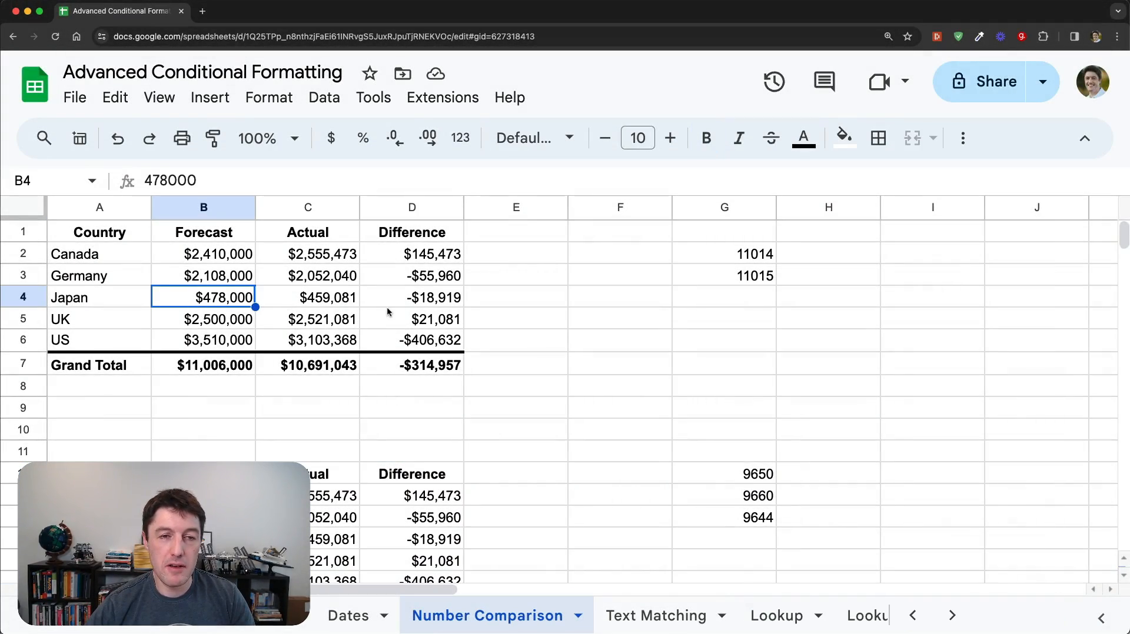
{"action": "left_click_drag", "start_coordinate": [410, 258], "coordinate": [409, 339]}
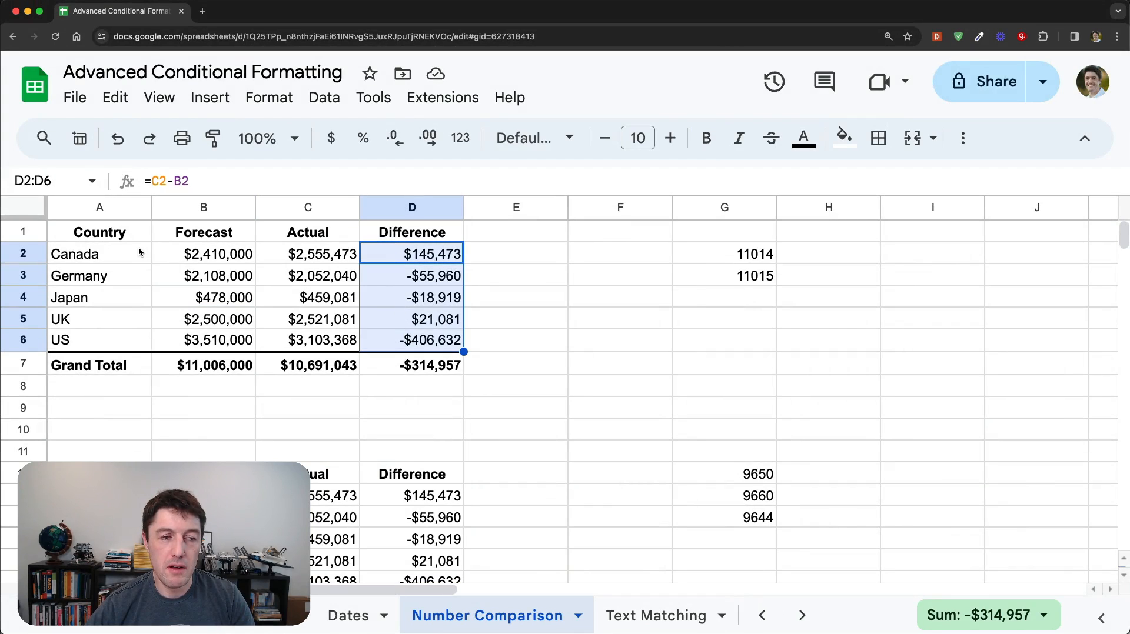
{"action": "left_click", "coordinate": [403, 252]}
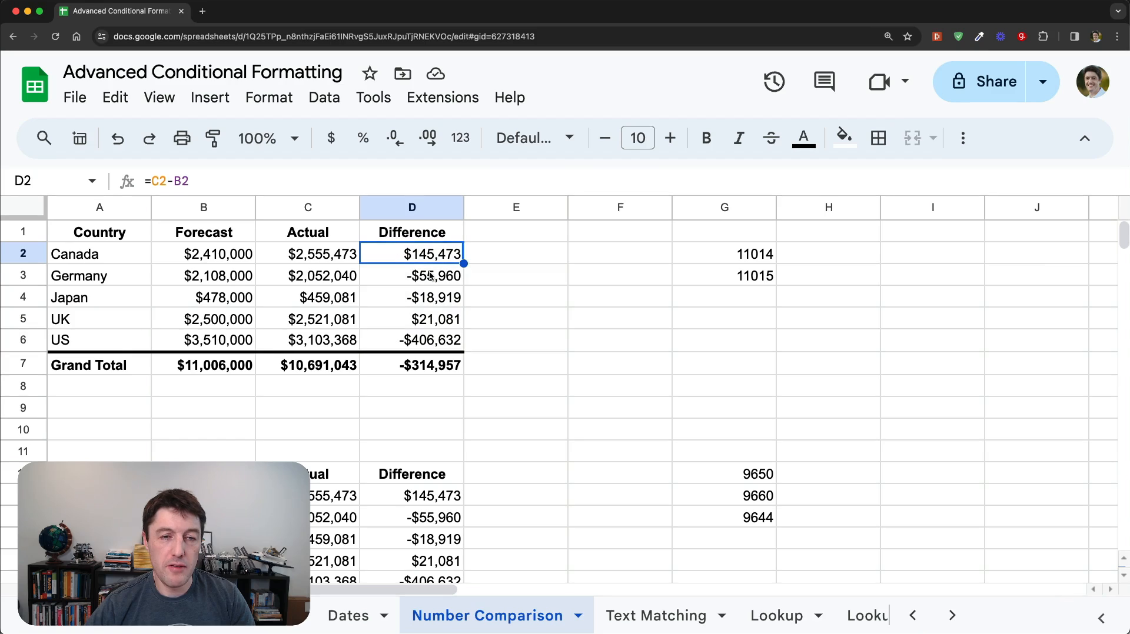
{"action": "left_click_drag", "start_coordinate": [119, 255], "coordinate": [436, 366]}
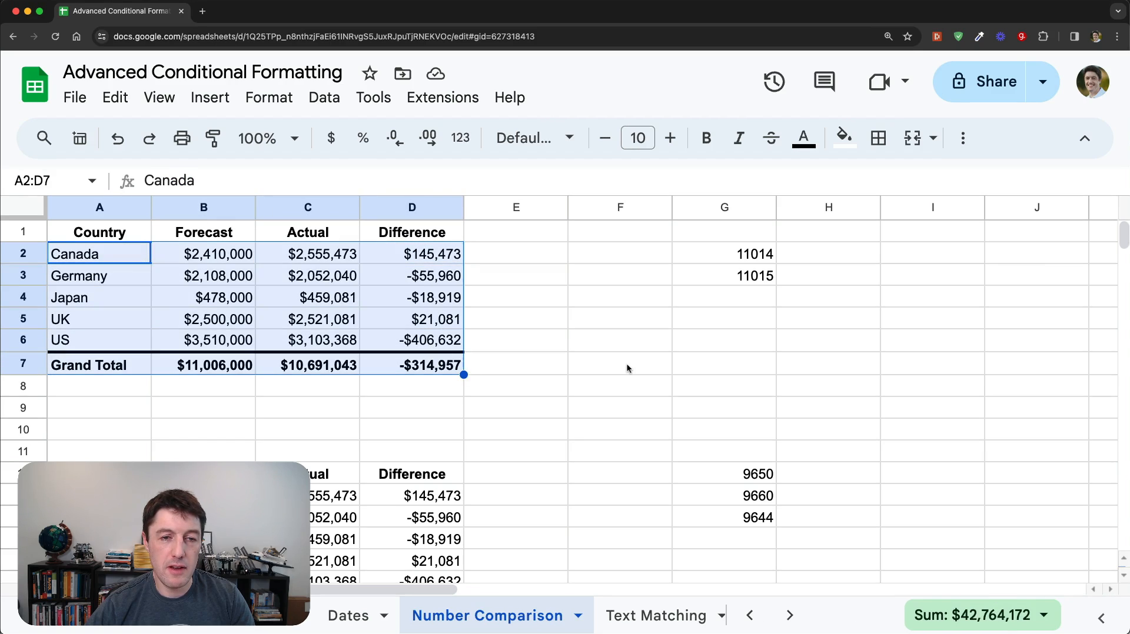
Enter =C2>B2 in E2 to compare actual with forecast, and accept the suggested autofill down column E.
{"action": "left_click", "coordinate": [548, 253]}
{"action": "type", "text": "="}
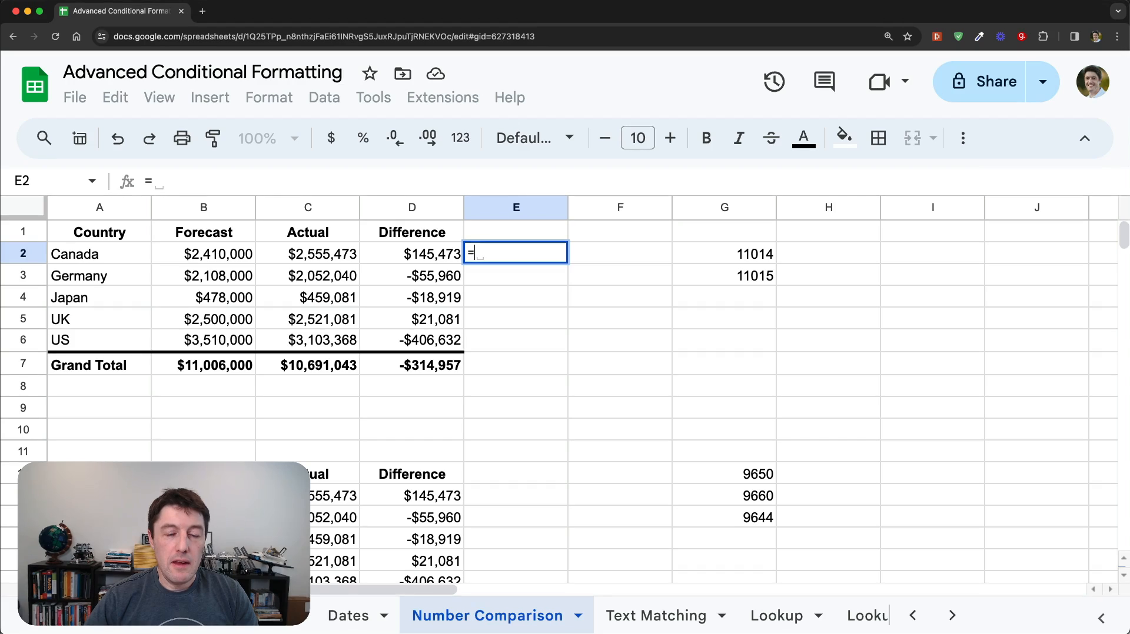
{"action": "key", "text": "Left"}
{"action": "key", "text": "Left"}
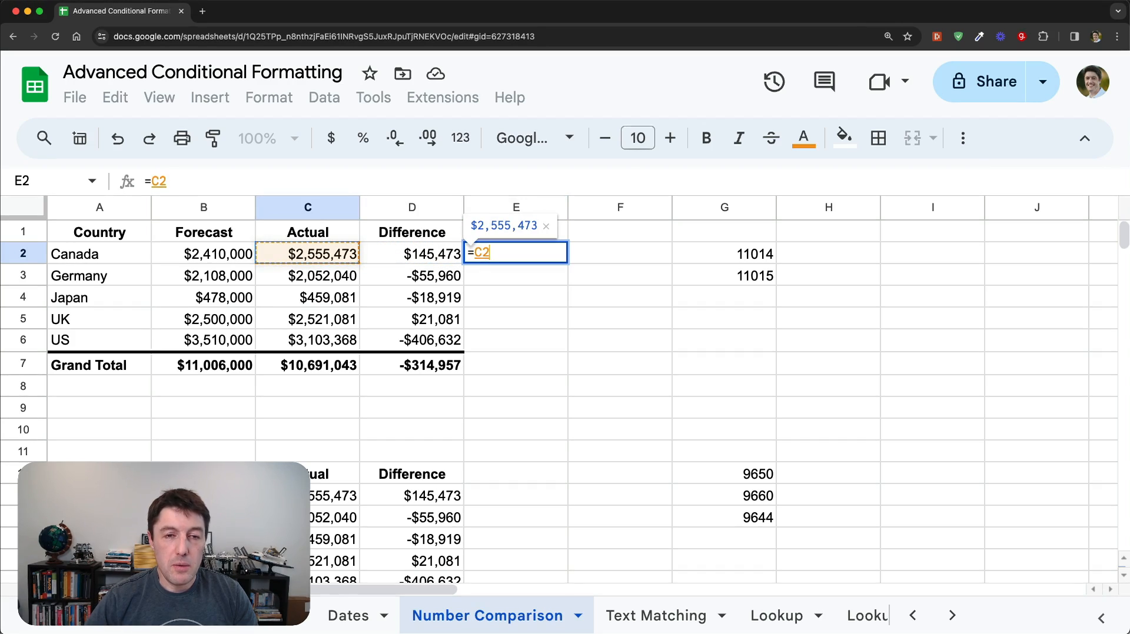
{"action": "type", "text": ">"}
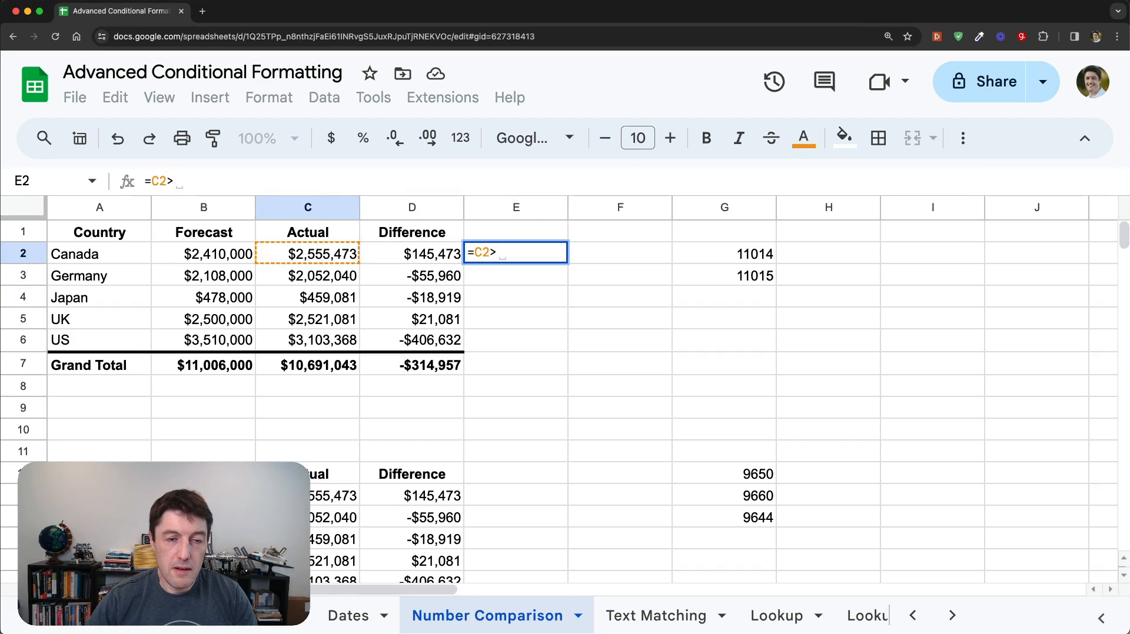
{"action": "key", "text": "Left"}
{"action": "key", "text": "Left"}
{"action": "key", "text": "Left"}
{"action": "key", "text": "Return"}
{"action": "key", "text": "super+Return"}
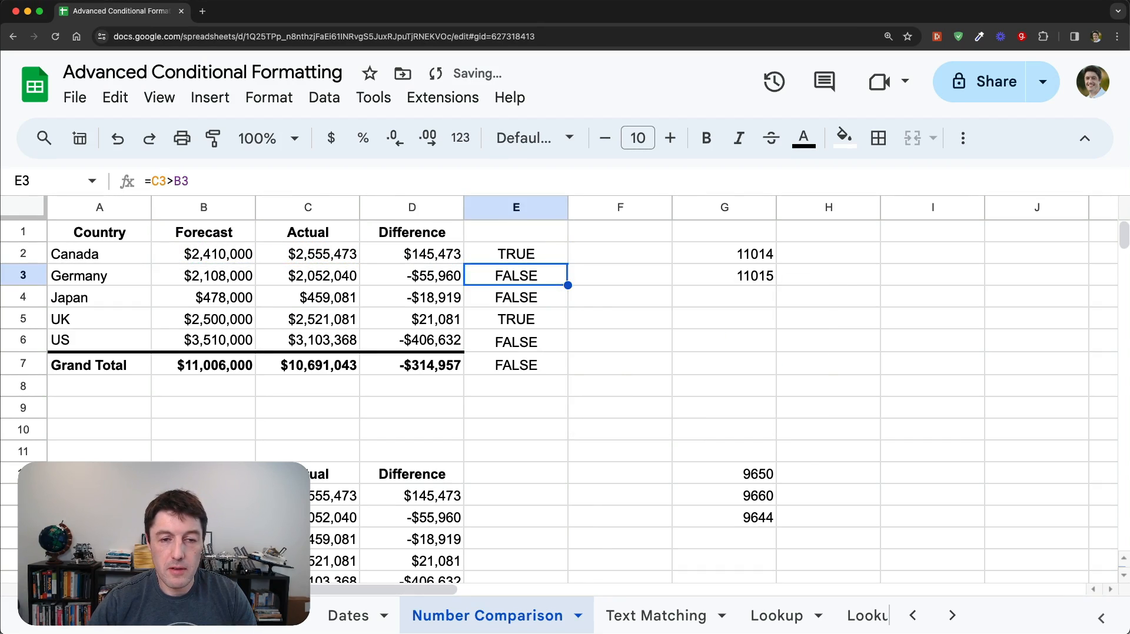
Lock the column references in the E2 formula so it reads =$C2>$B2.
{"action": "key", "text": "Up"}
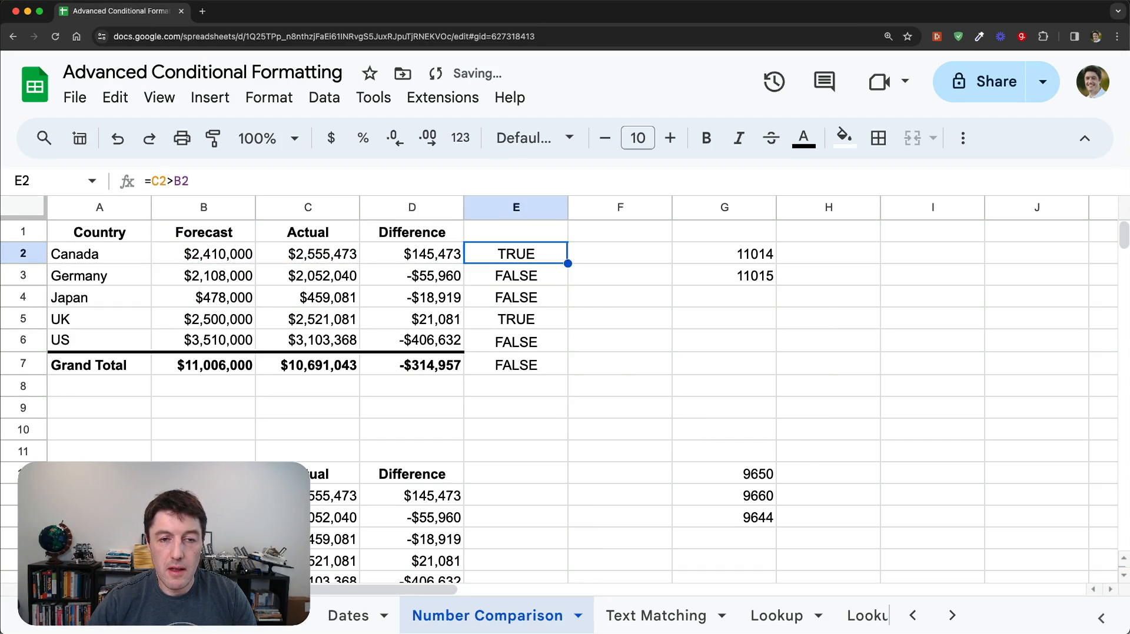
{"action": "left_click", "coordinate": [152, 182]}
{"action": "type", "text": "$"}
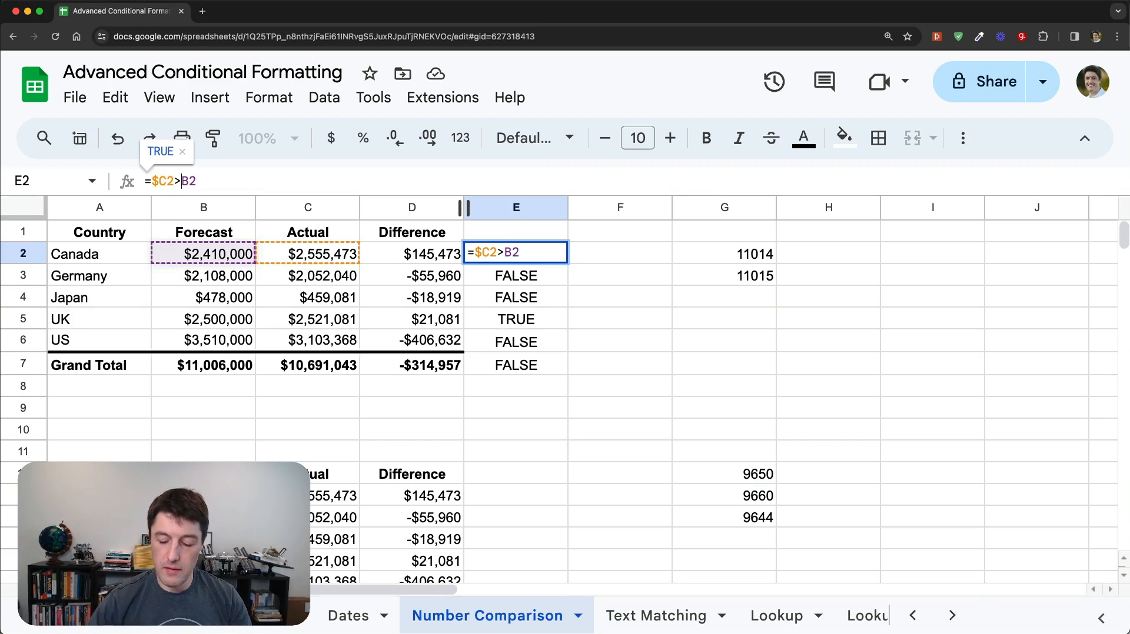
{"action": "key", "text": "Right"}
{"action": "key", "text": "Right"}
{"action": "key", "text": "Right"}
{"action": "type", "text": "$"}
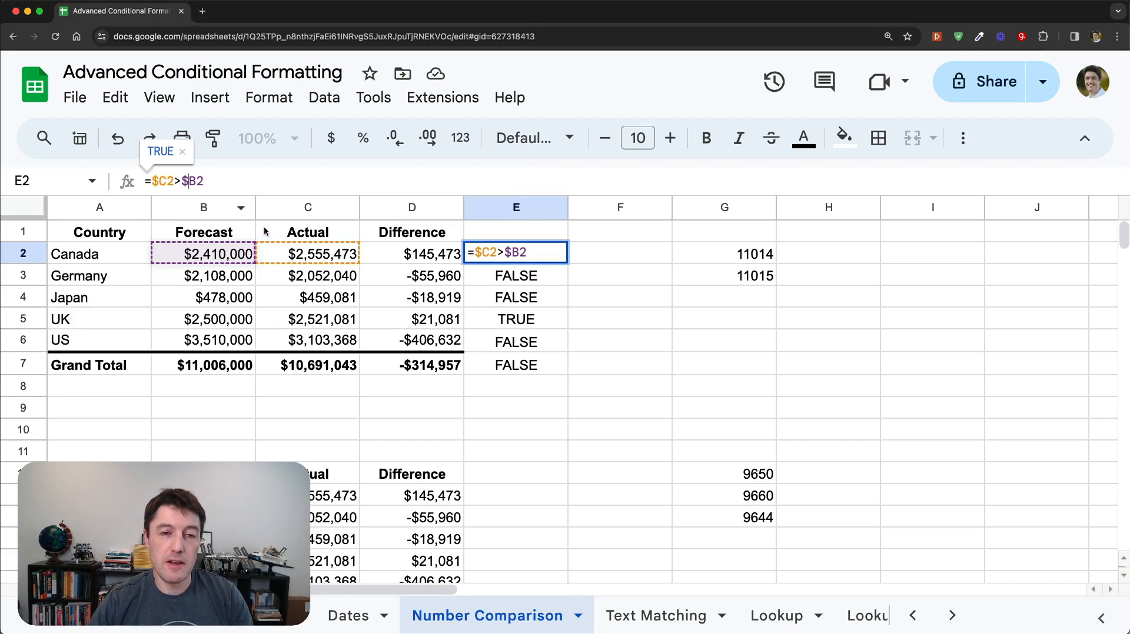
{"action": "left_click_drag", "start_coordinate": [187, 181], "coordinate": [181, 182]}
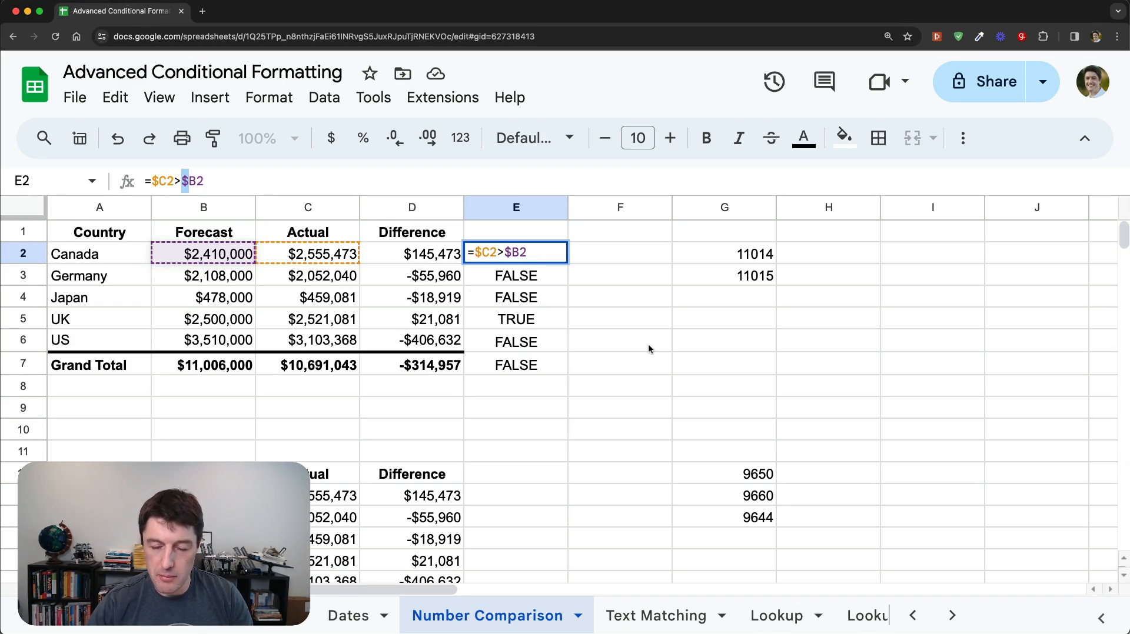
{"action": "key", "text": "Return"}
Copy the formula text =$C2>$B2 from cell E2, leaving the cell's formula as it is.
{"action": "key", "text": "Down"}
{"action": "key", "text": "super+c"}
{"action": "key", "text": "Up"}
{"action": "key", "text": "Up"}
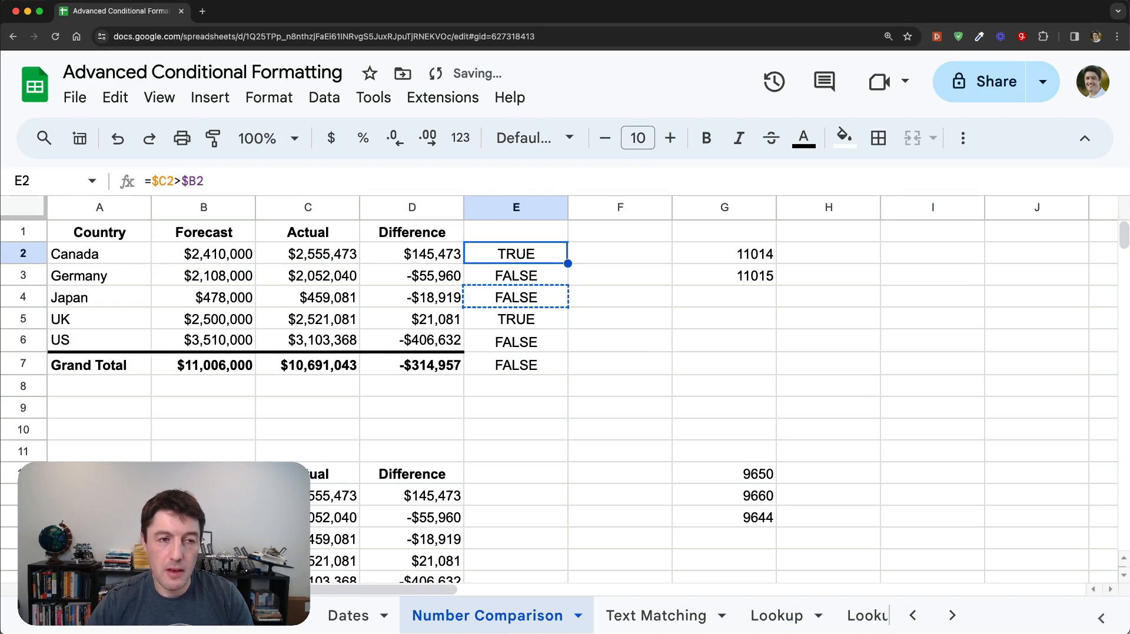
{"action": "key", "text": "Return"}
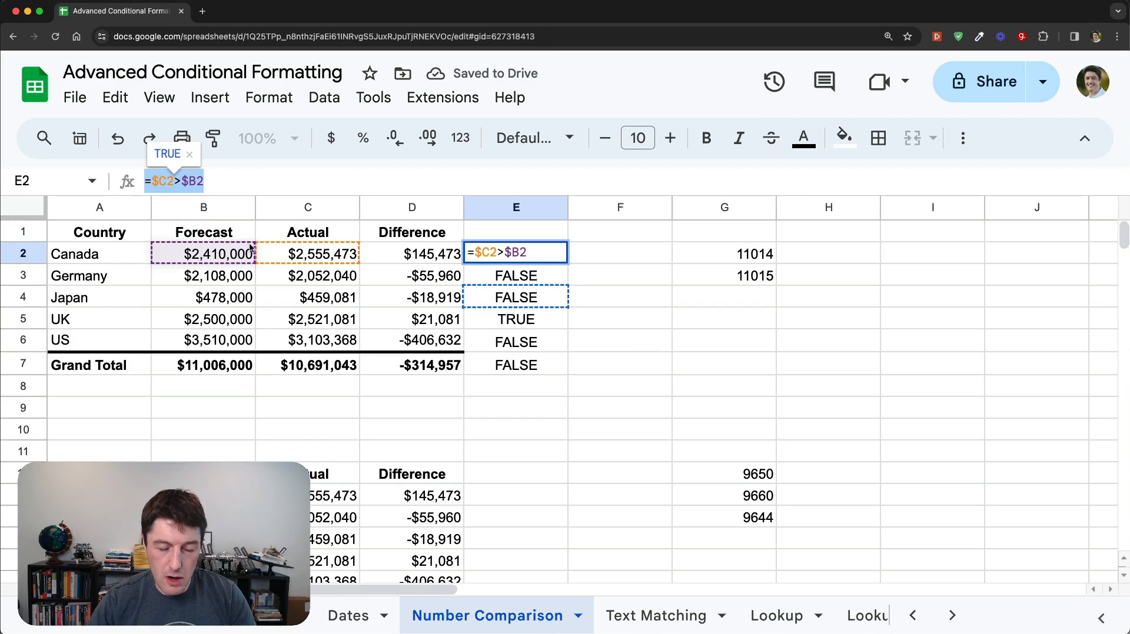
{"action": "key", "text": "Escape"}
Start a conditional formatting rule for A2:D7 with the condition set to Custom formula is.
{"action": "left_click_drag", "start_coordinate": [141, 254], "coordinate": [463, 366]}
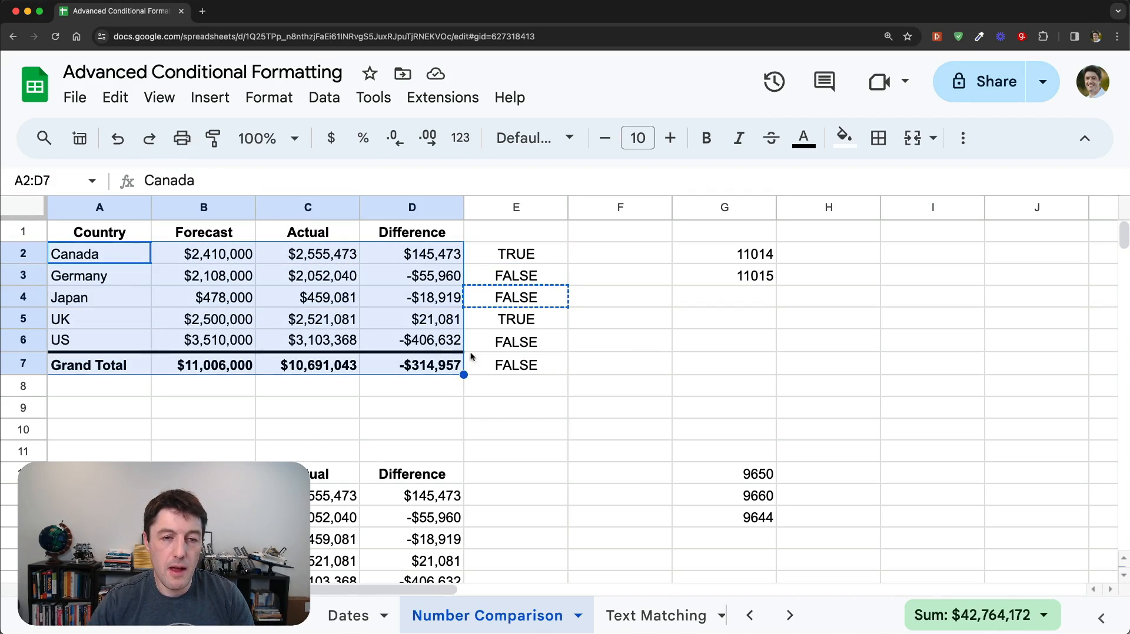
{"action": "left_click", "coordinate": [290, 112]}
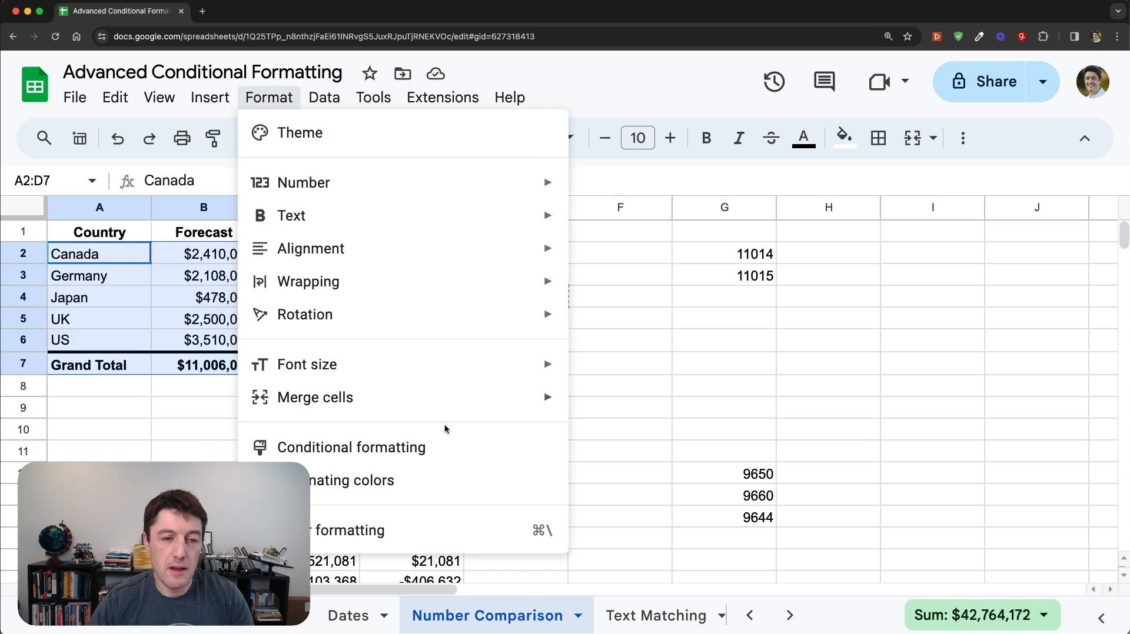
{"action": "left_click", "coordinate": [458, 450]}
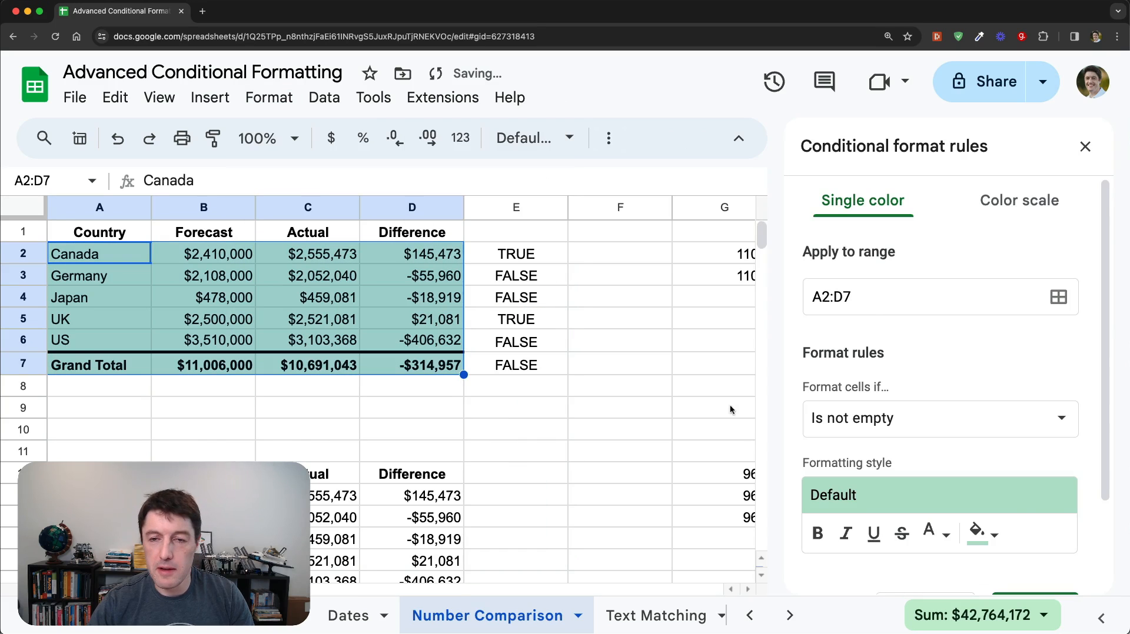
{"action": "left_click", "coordinate": [997, 433]}
{"action": "scroll", "coordinate": [950, 518], "scroll_direction": "down", "scroll_amount": 5}
{"action": "left_click", "coordinate": [941, 591]}
Set the A2:D7 rule's custom formula to =$C2>$B2 with a light green fill, and save the rule.
{"action": "left_click", "coordinate": [902, 463]}
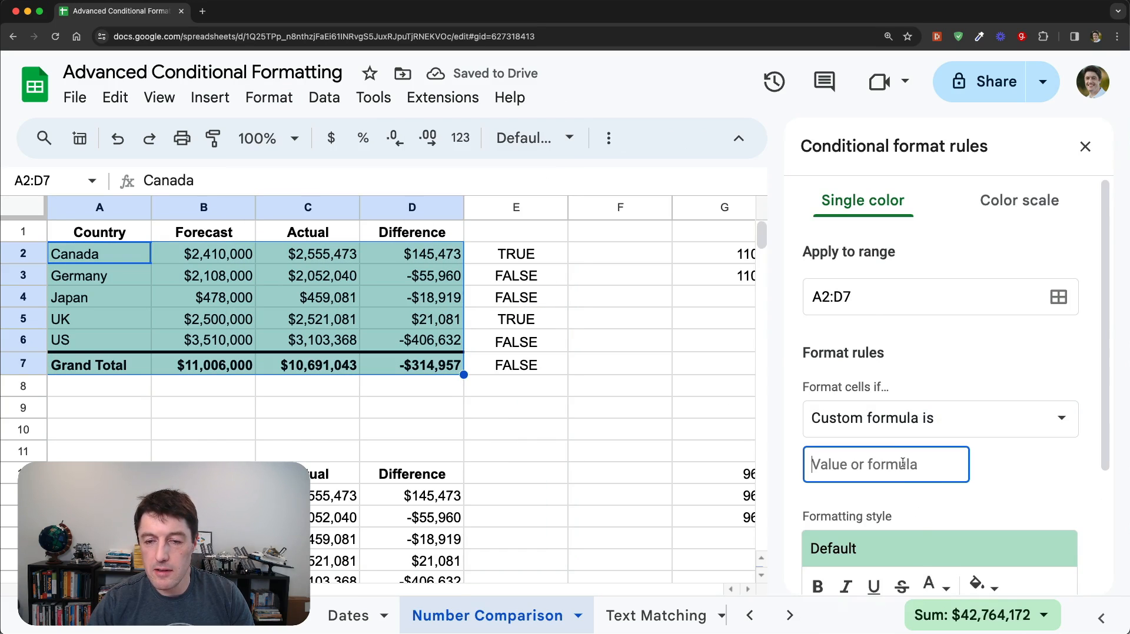
{"action": "key", "text": "super+v"}
{"action": "scroll", "coordinate": [970, 429], "scroll_direction": "down", "scroll_amount": 3}
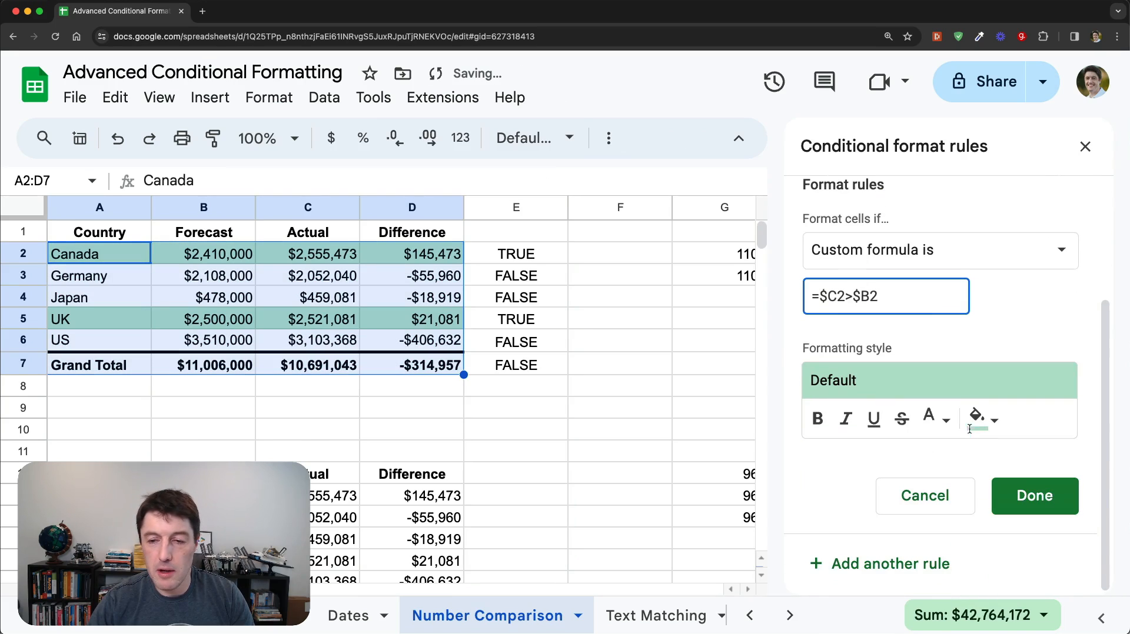
{"action": "left_click", "coordinate": [978, 420]}
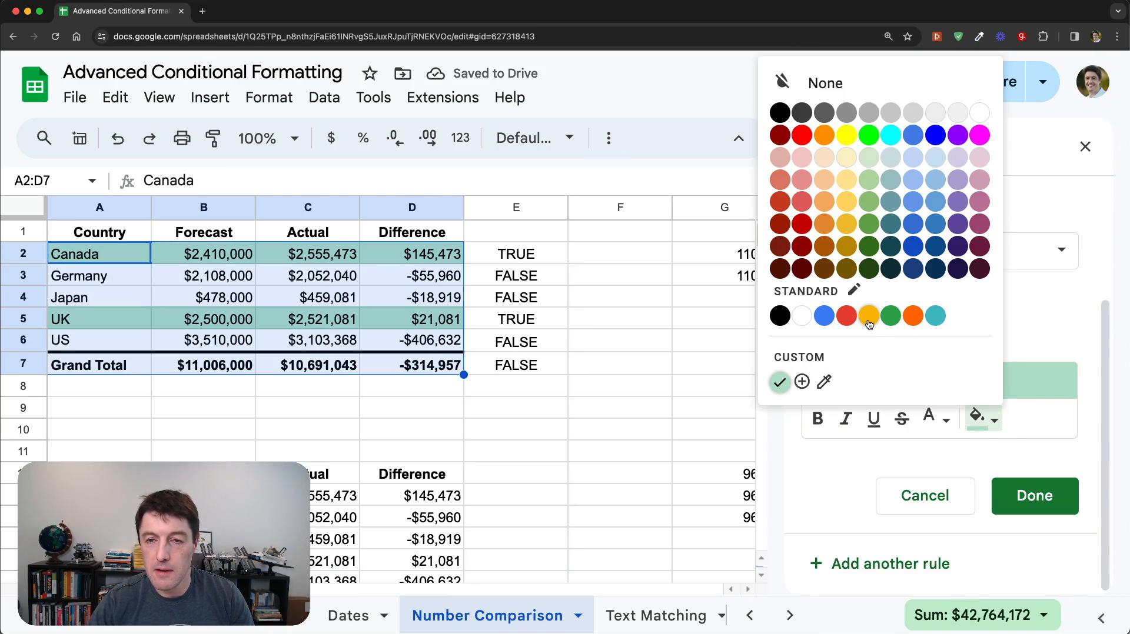
{"action": "left_click", "coordinate": [869, 180]}
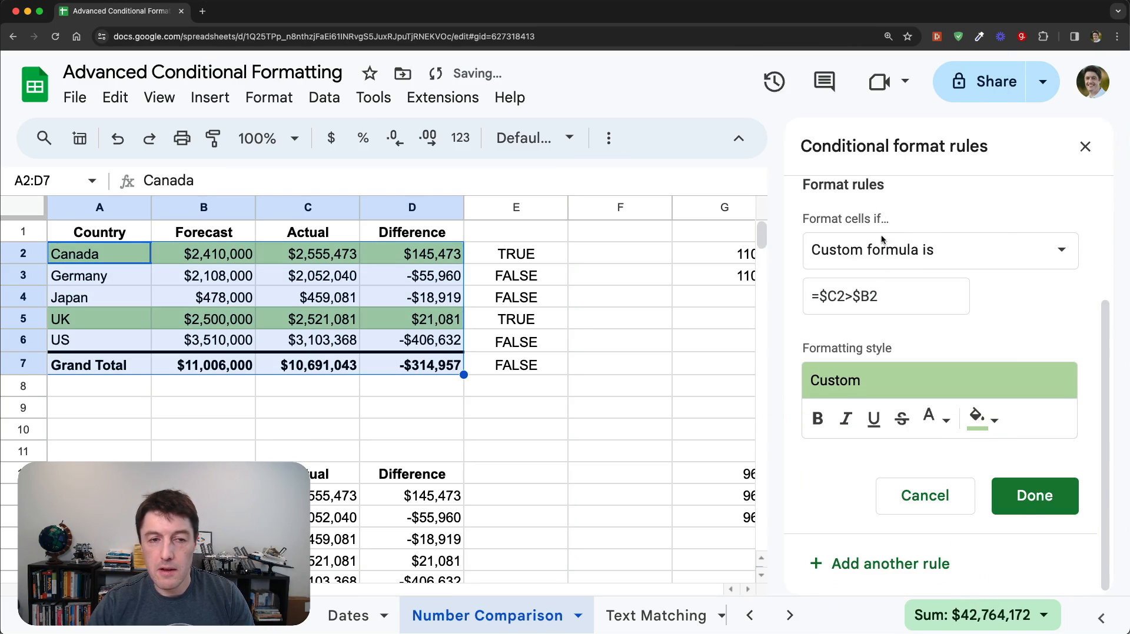
{"action": "left_click", "coordinate": [1025, 505]}
Add a second conditional formatting rule for A2:D7 with the custom formula =$C2<$B2.
{"action": "left_click", "coordinate": [901, 290]}
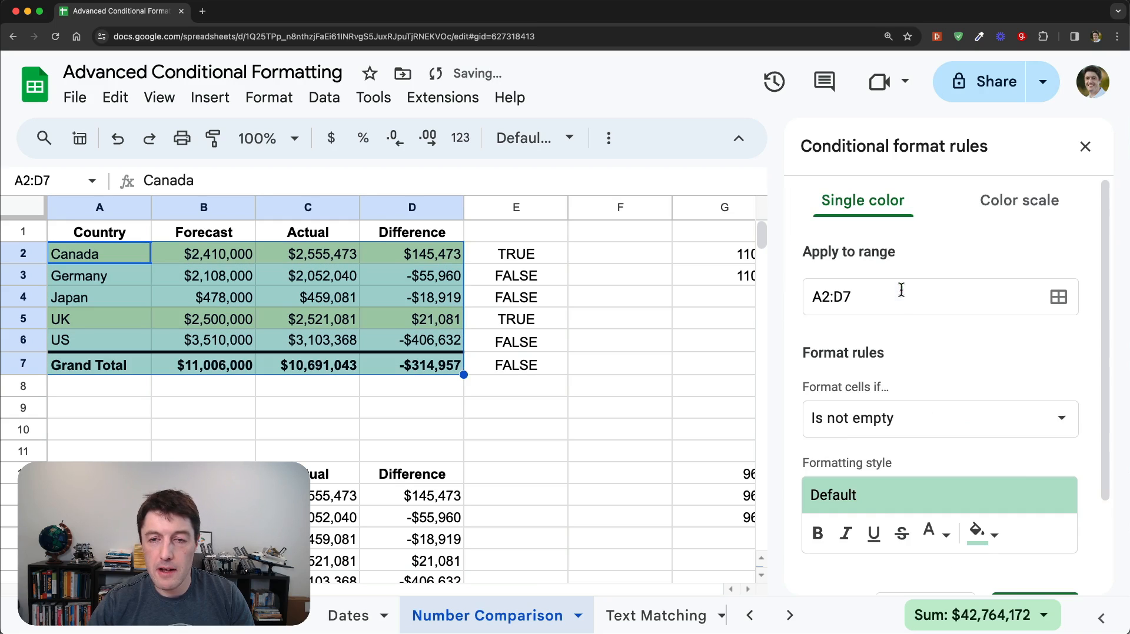
{"action": "left_click", "coordinate": [907, 418]}
{"action": "scroll", "coordinate": [906, 530], "scroll_direction": "down", "scroll_amount": 5}
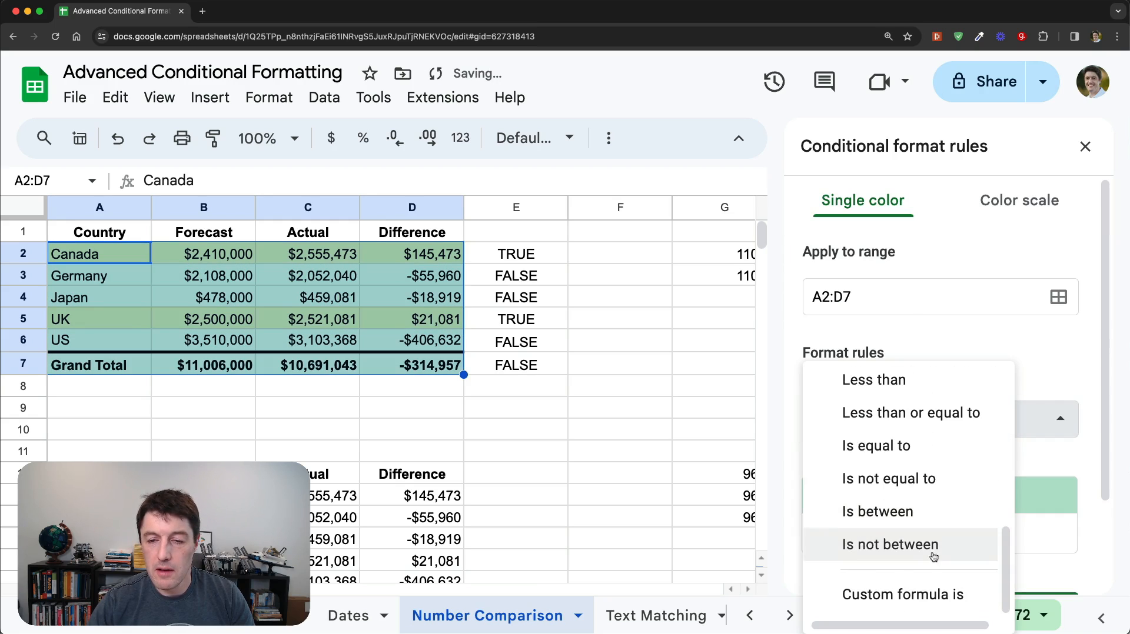
{"action": "left_click", "coordinate": [903, 594]}
{"action": "left_click", "coordinate": [877, 464]}
{"action": "type", "text": "=$C2>$B2"}
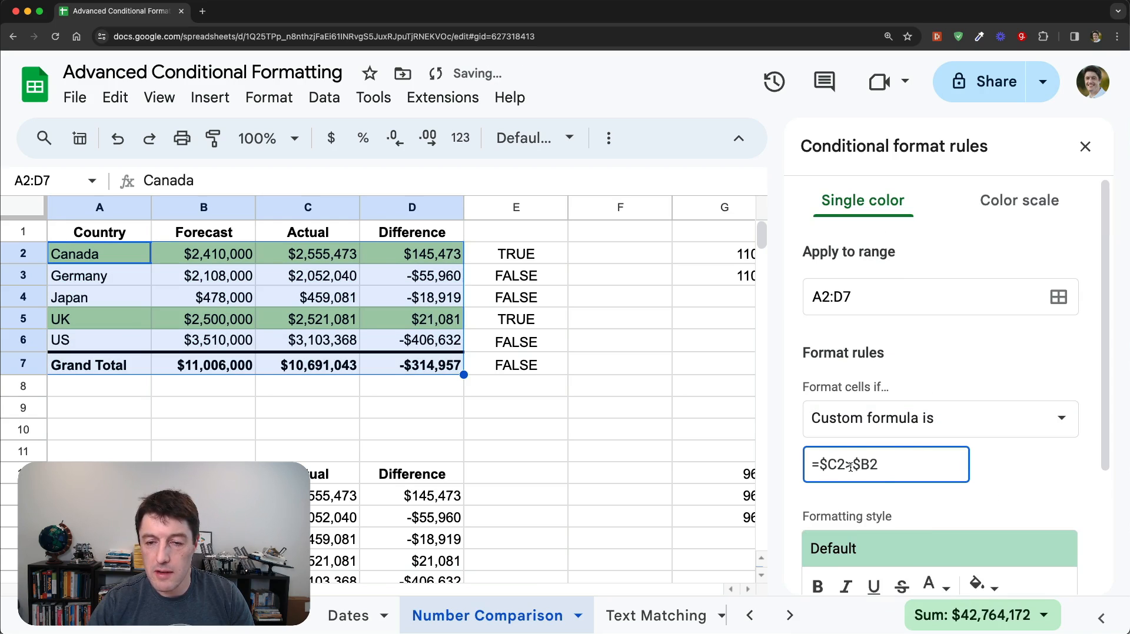
{"action": "left_click_drag", "start_coordinate": [851, 466], "coordinate": [848, 465]}
{"action": "type", "text": "<"}
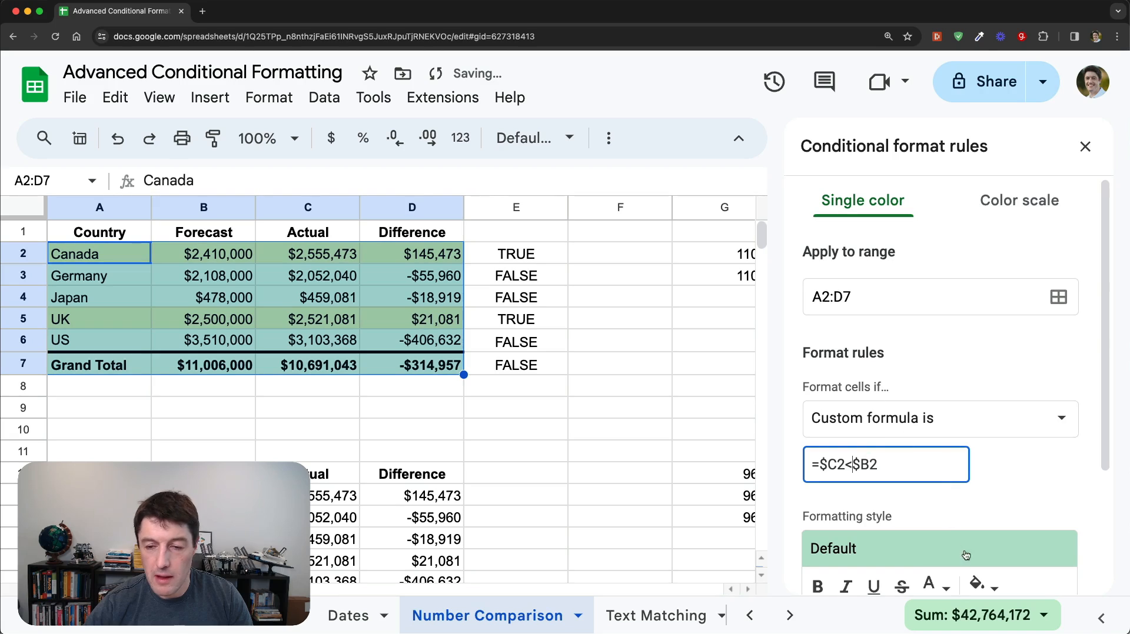
Give the =$C2<$B2 rule a light red fill, save it and close the conditional formatting rules.
{"action": "scroll", "coordinate": [1044, 494], "scroll_direction": "down", "scroll_amount": 3}
{"action": "left_click", "coordinate": [983, 419]}
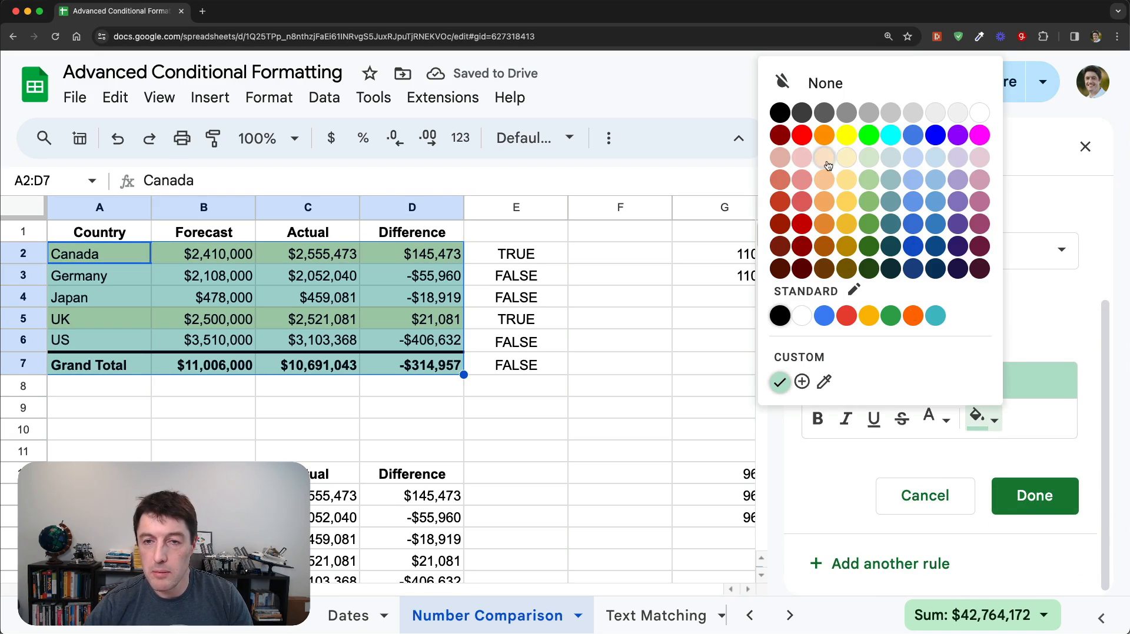
{"action": "left_click", "coordinate": [801, 157]}
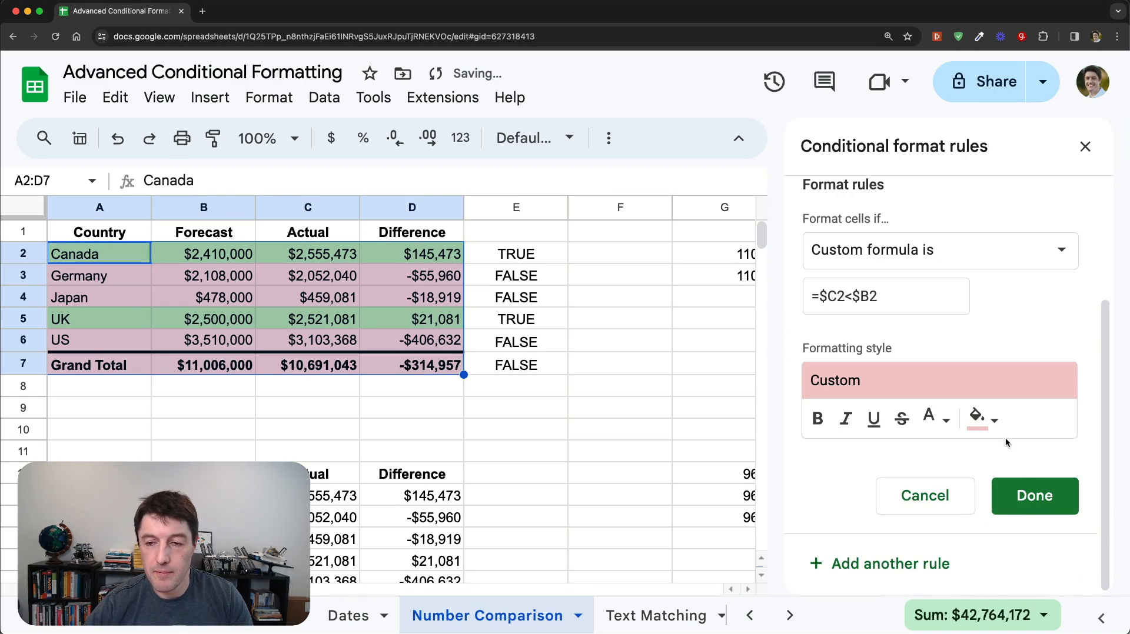
{"action": "left_click", "coordinate": [1034, 494]}
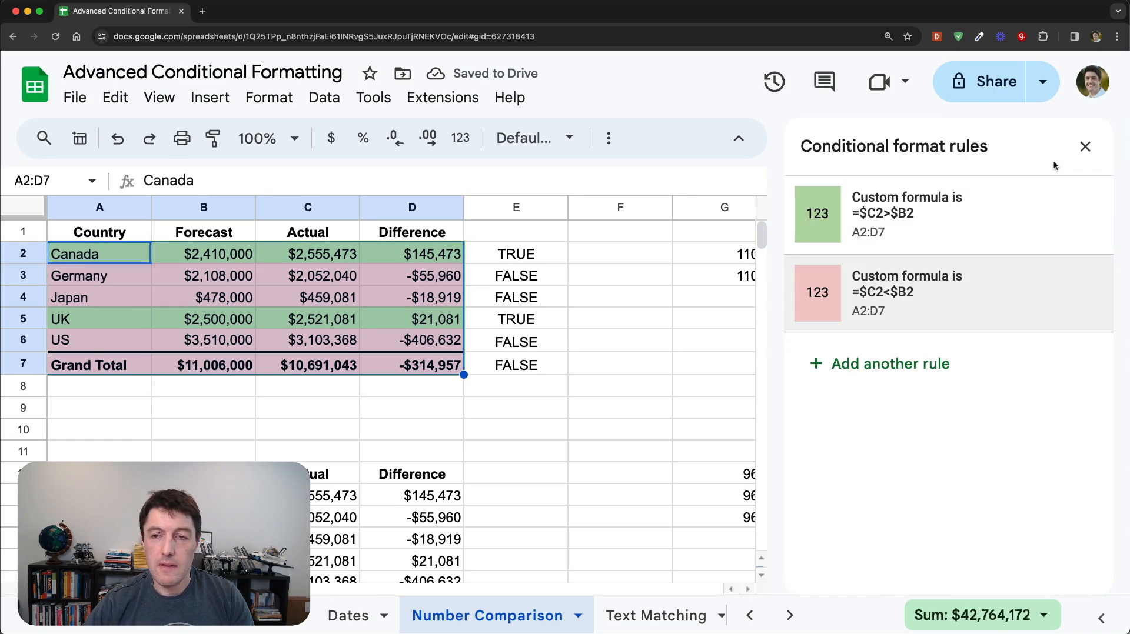
{"action": "left_click", "coordinate": [1085, 146]}
{"action": "left_click", "coordinate": [524, 282]}
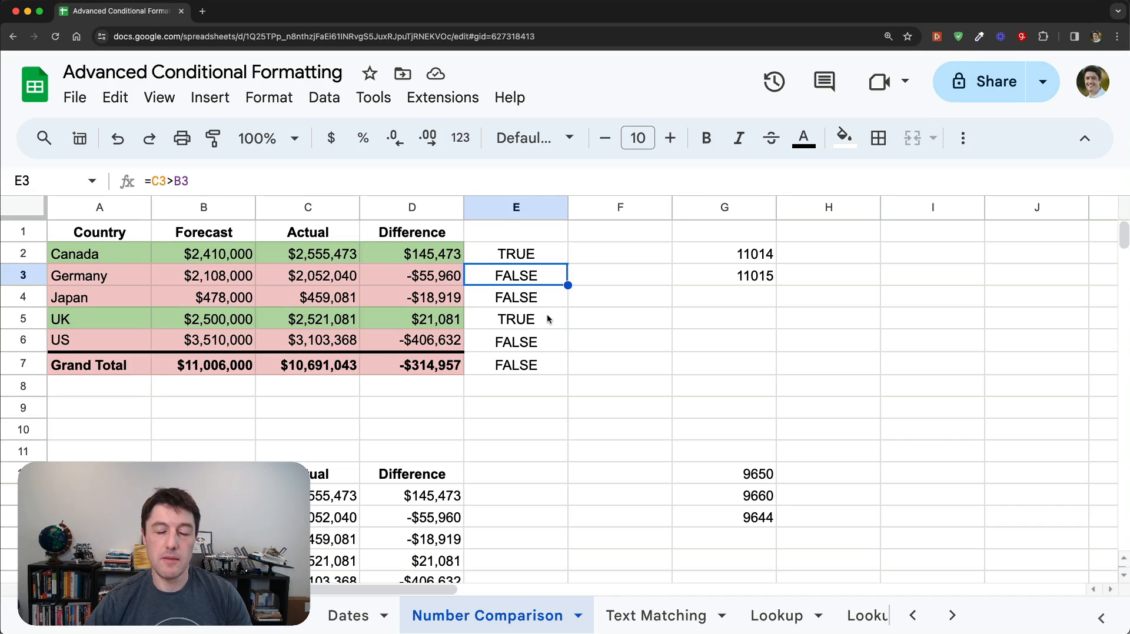
Enter =CHAR(G12) in H12 beside the second table and accept the suggested autofill down to H14.
{"action": "scroll", "coordinate": [542, 311], "scroll_direction": "down", "scroll_amount": 2}
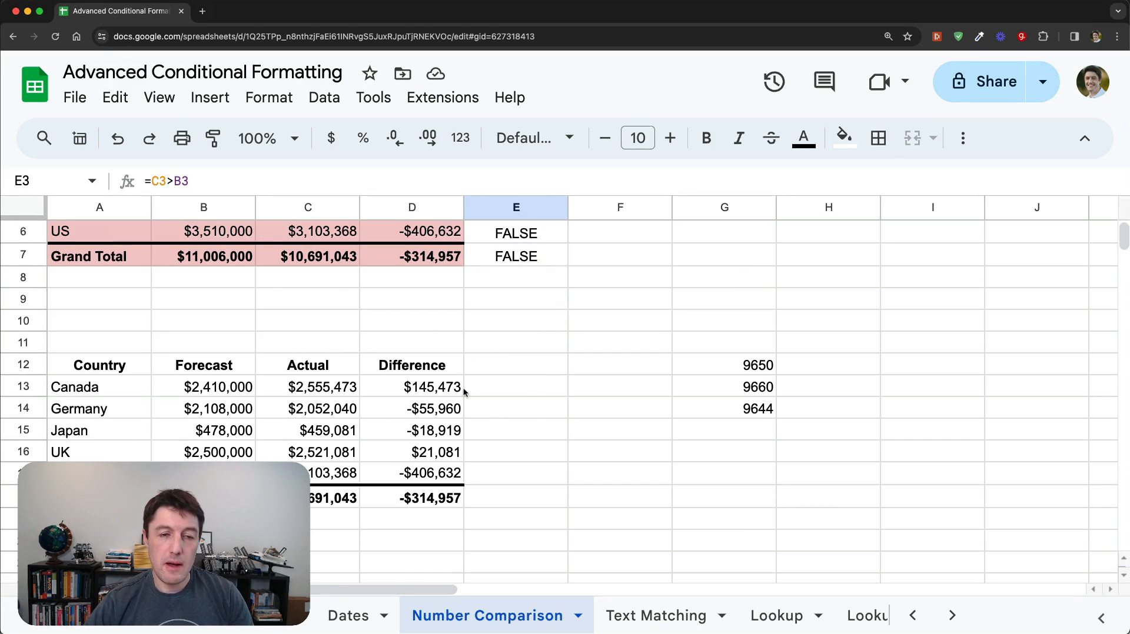
{"action": "left_click_drag", "start_coordinate": [431, 386], "coordinate": [445, 471]}
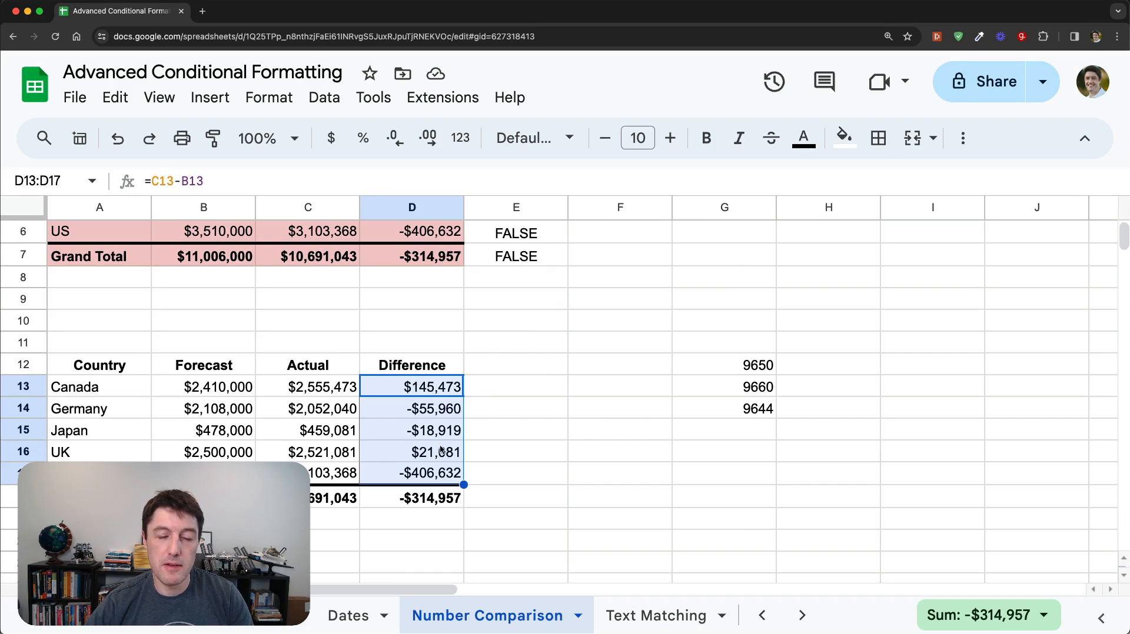
{"action": "left_click", "coordinate": [843, 369]}
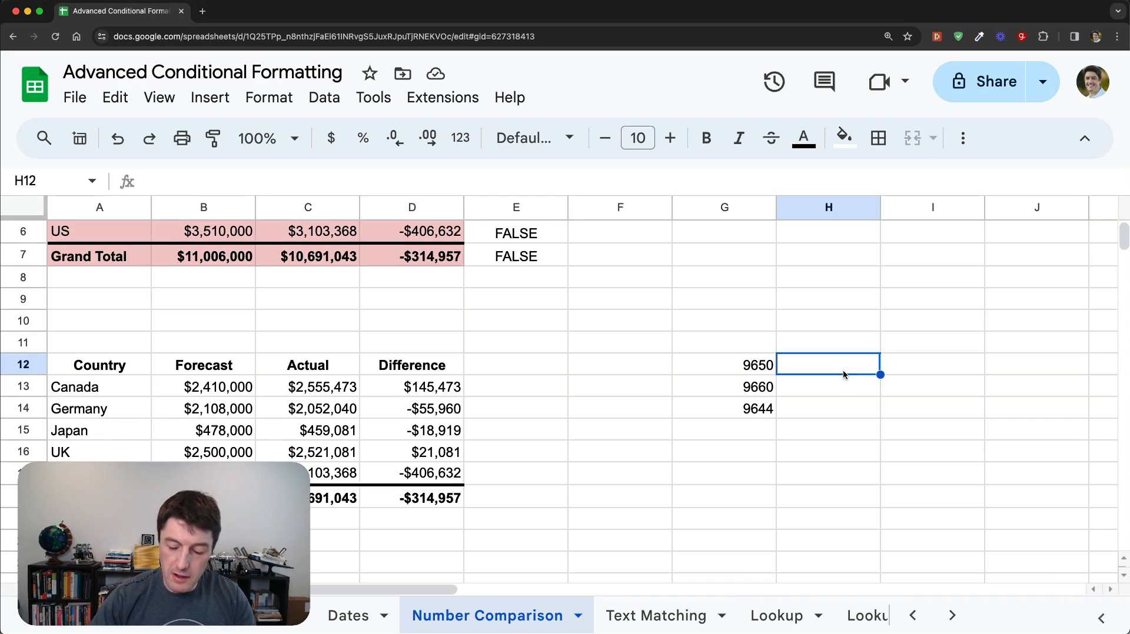
{"action": "type", "text": "=CHAR(G12"}
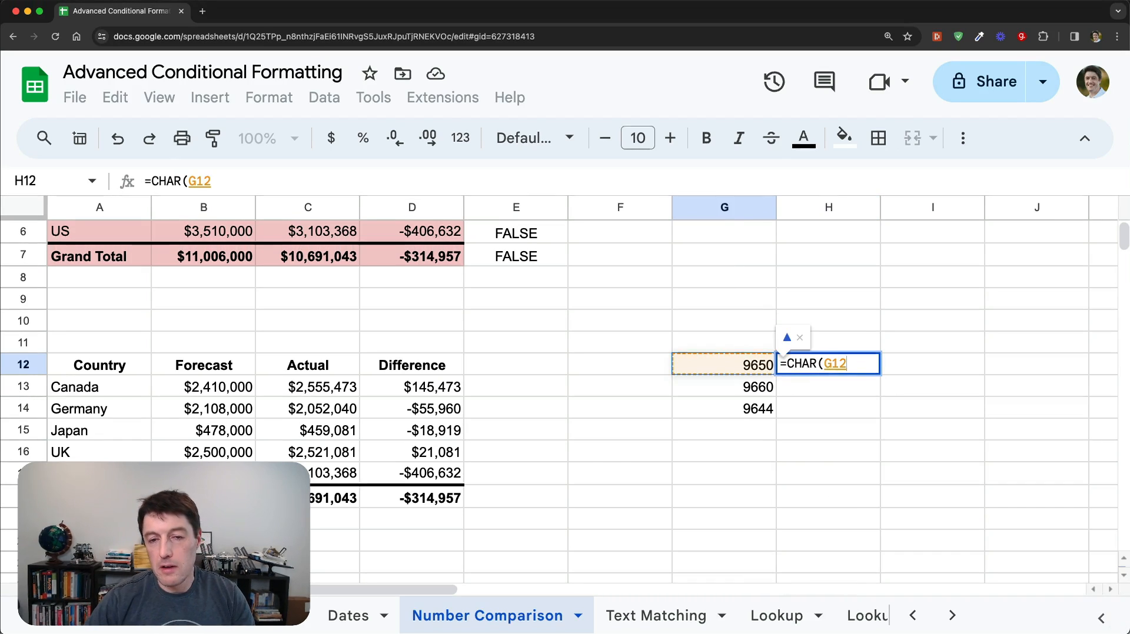
{"action": "key", "text": "Return"}
{"action": "key", "text": "super+Return"}
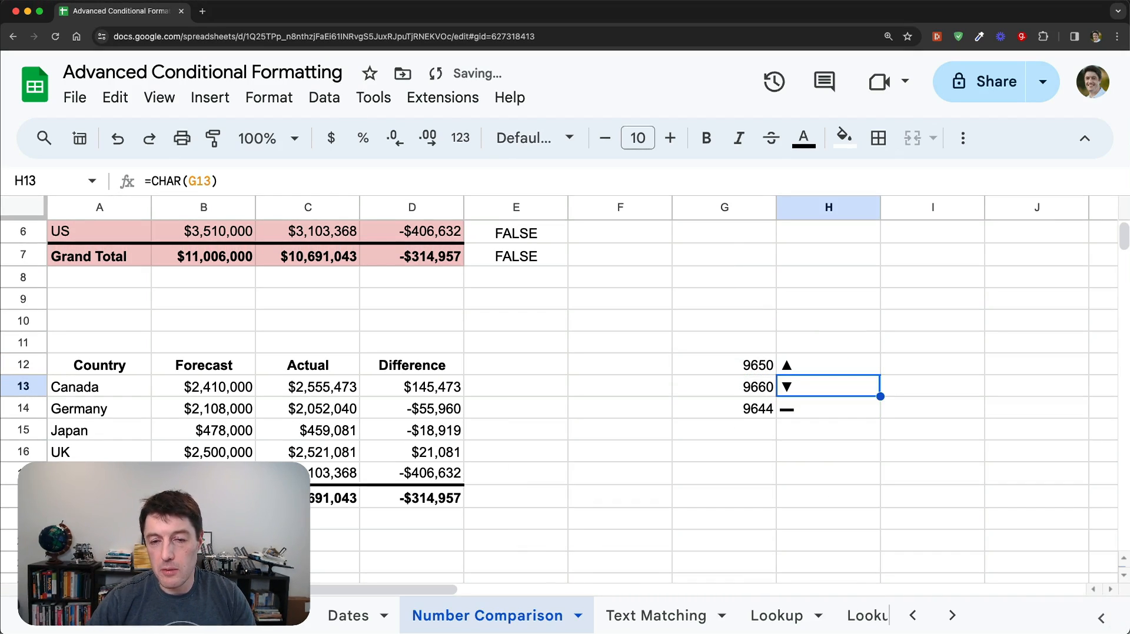
Examine the symbols in H12:H14 against the character numbers beside them in column G.
{"action": "key", "text": "Down"}
{"action": "key", "text": "Down"}
{"action": "key", "text": "Up"}
{"action": "key", "text": "Up"}
{"action": "key", "text": "Up"}
{"action": "key", "text": "shift+Down"}
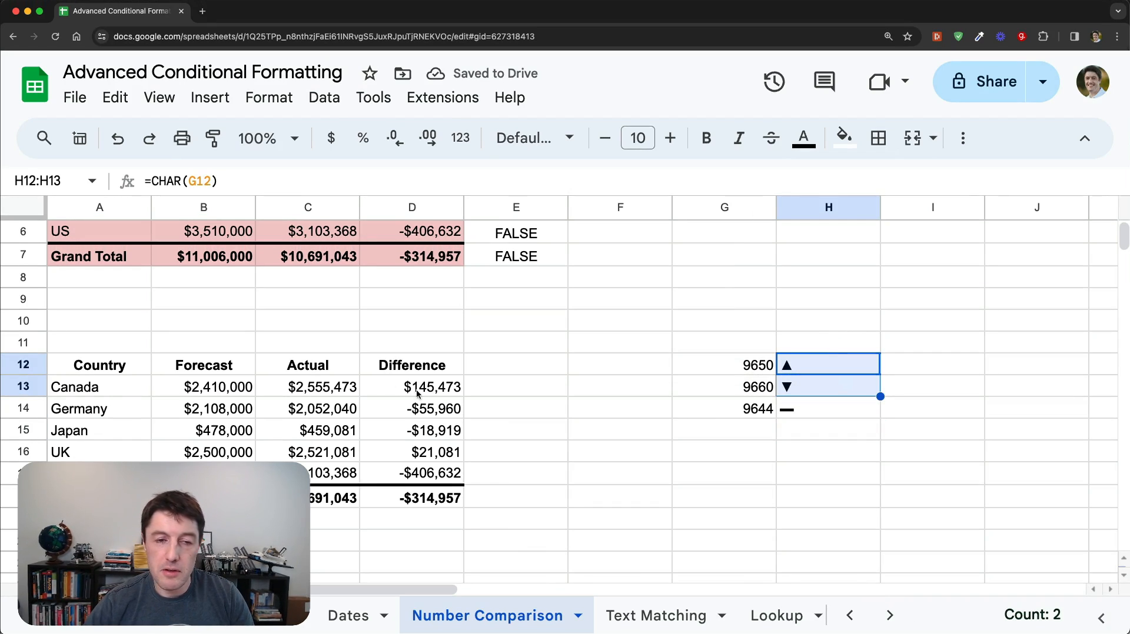
{"action": "left_click", "coordinate": [771, 367]}
{"action": "left_click", "coordinate": [794, 369]}
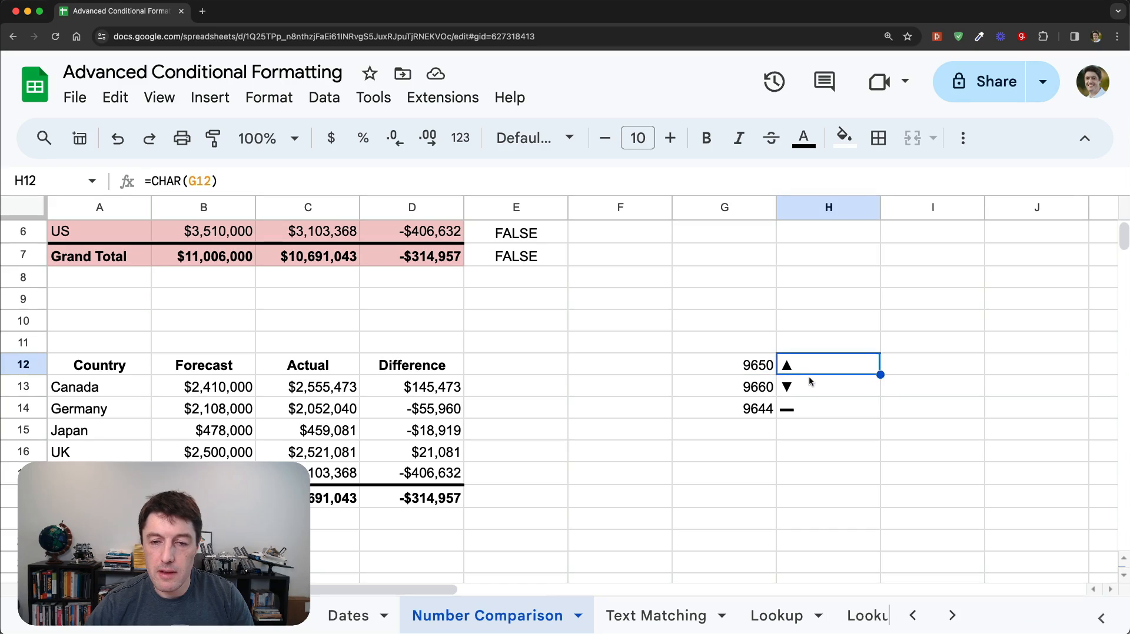
{"action": "left_click", "coordinate": [808, 377]}
{"action": "left_click", "coordinate": [808, 369]}
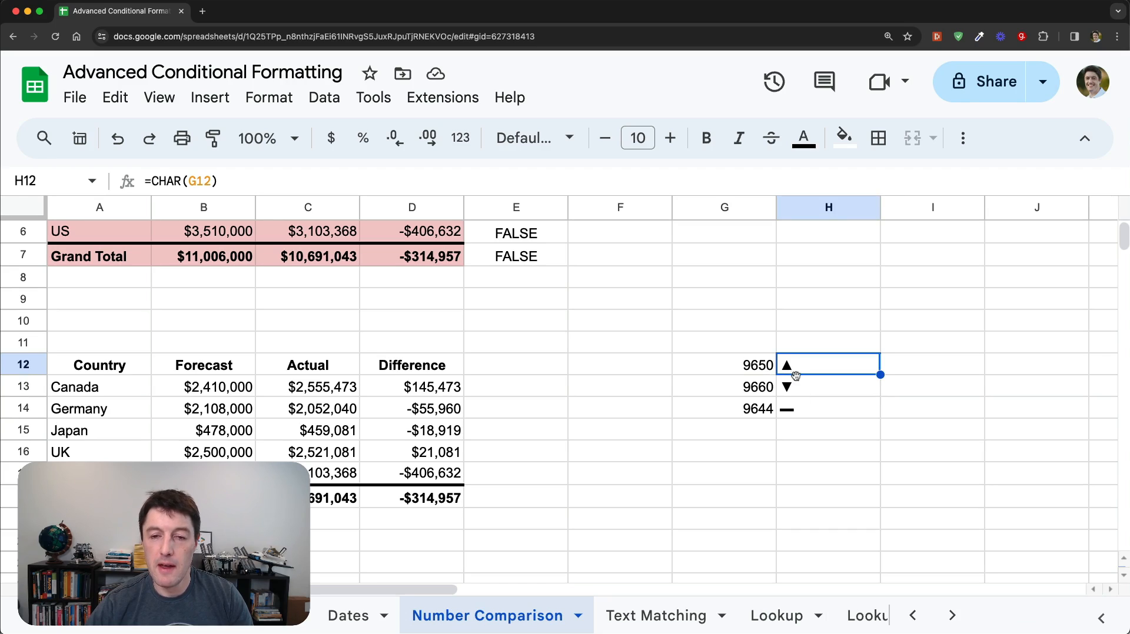
{"action": "key", "text": "Left"}
{"action": "key", "text": "Right"}
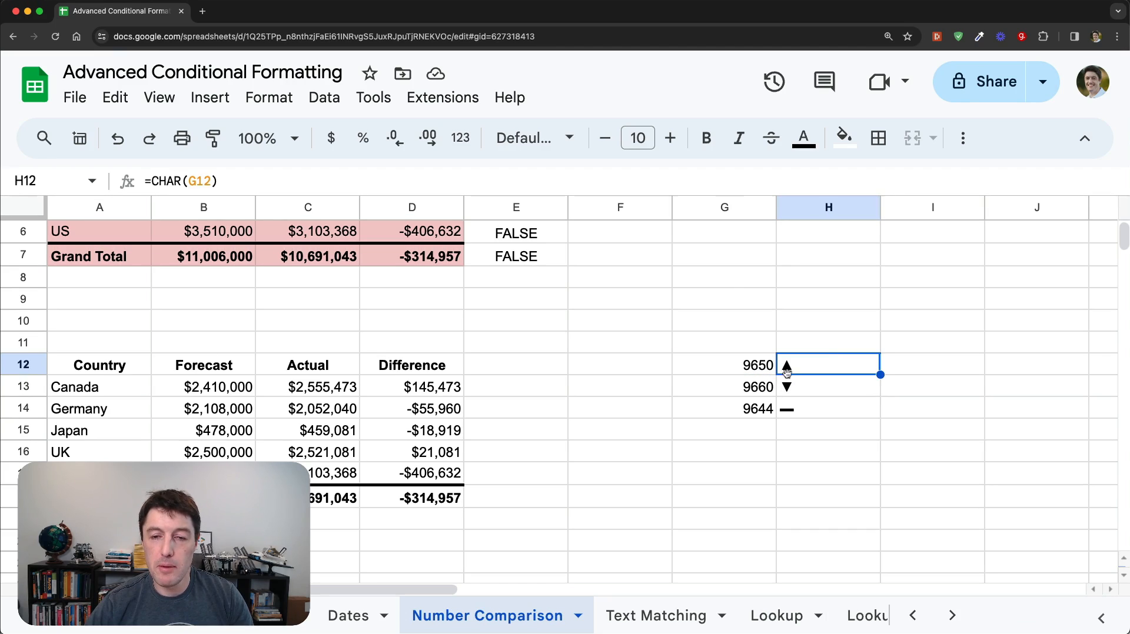
Read the help text for the CHAR function in H12, leaving the cell's formula as it is.
{"action": "double_click", "coordinate": [836, 369]}
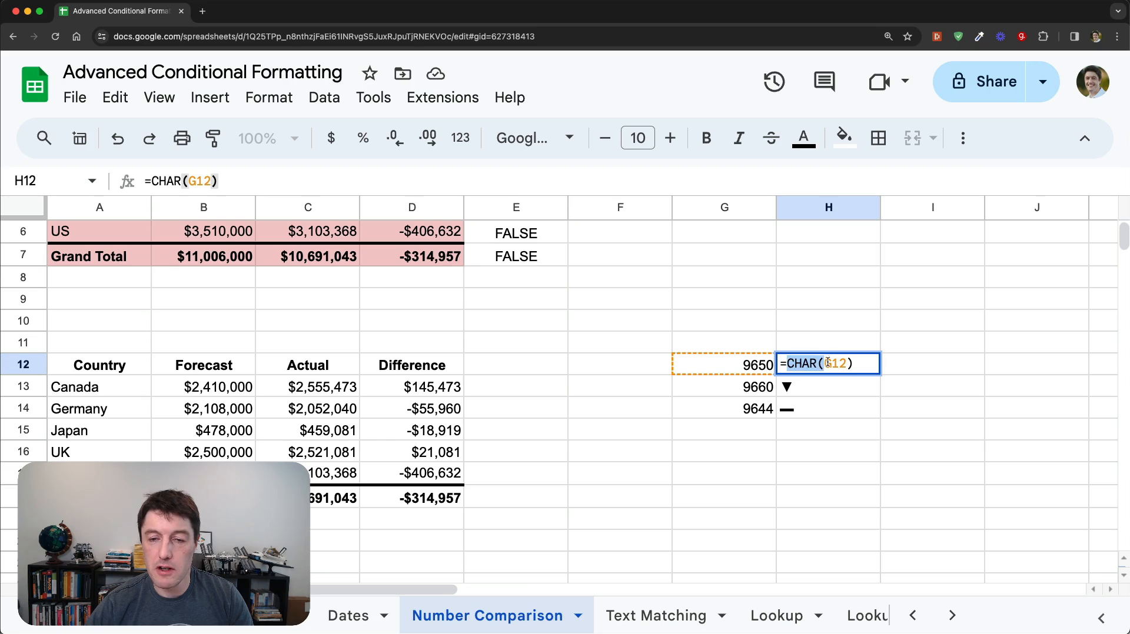
{"action": "left_click", "coordinate": [774, 366]}
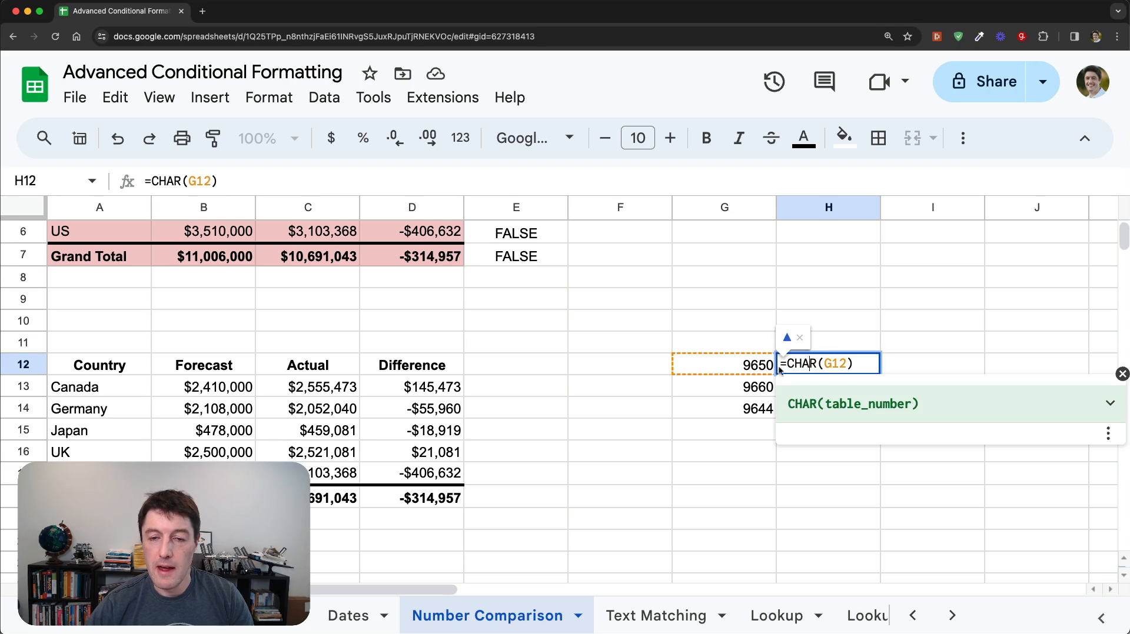
{"action": "left_click", "coordinate": [1111, 404]}
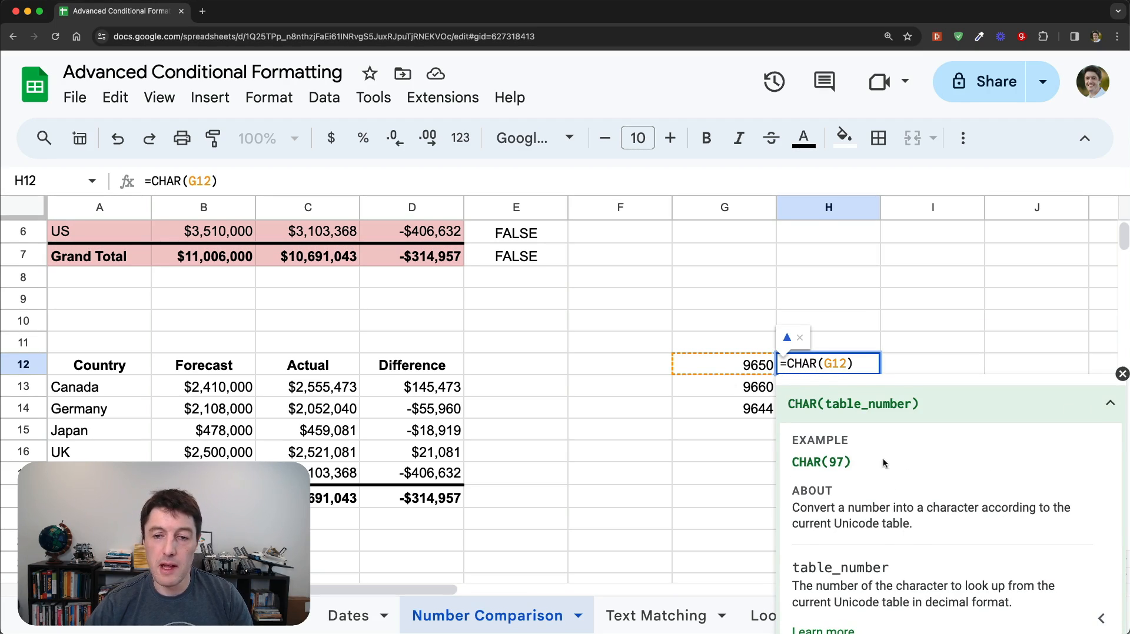
{"action": "left_click", "coordinate": [1121, 374]}
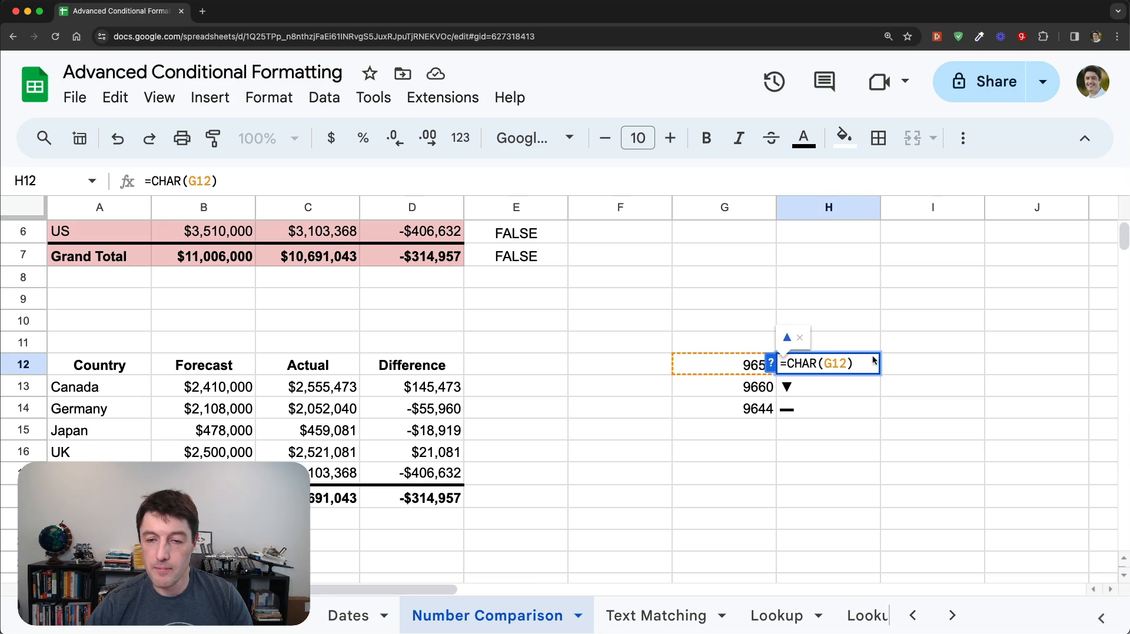
{"action": "key", "text": "Return"}
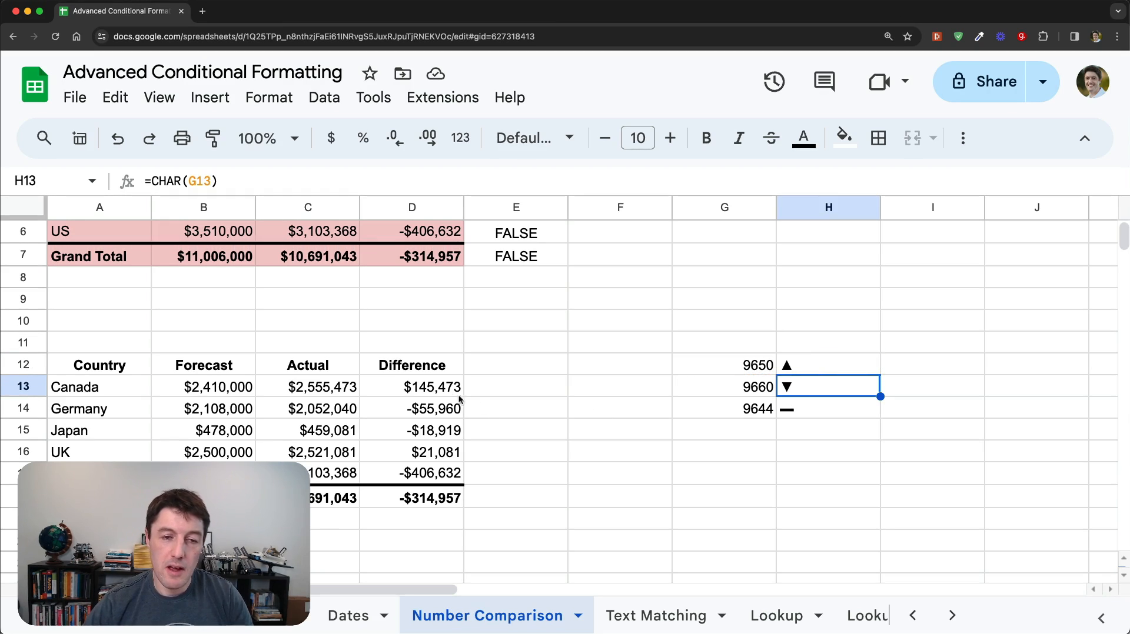
Enter the custom number format [color50]$#,##0 ▲;[color3]-$#,##0 ▼;[blue]$0 ▬ for the Difference cells D13:D18.
{"action": "left_click_drag", "start_coordinate": [446, 390], "coordinate": [445, 495]}
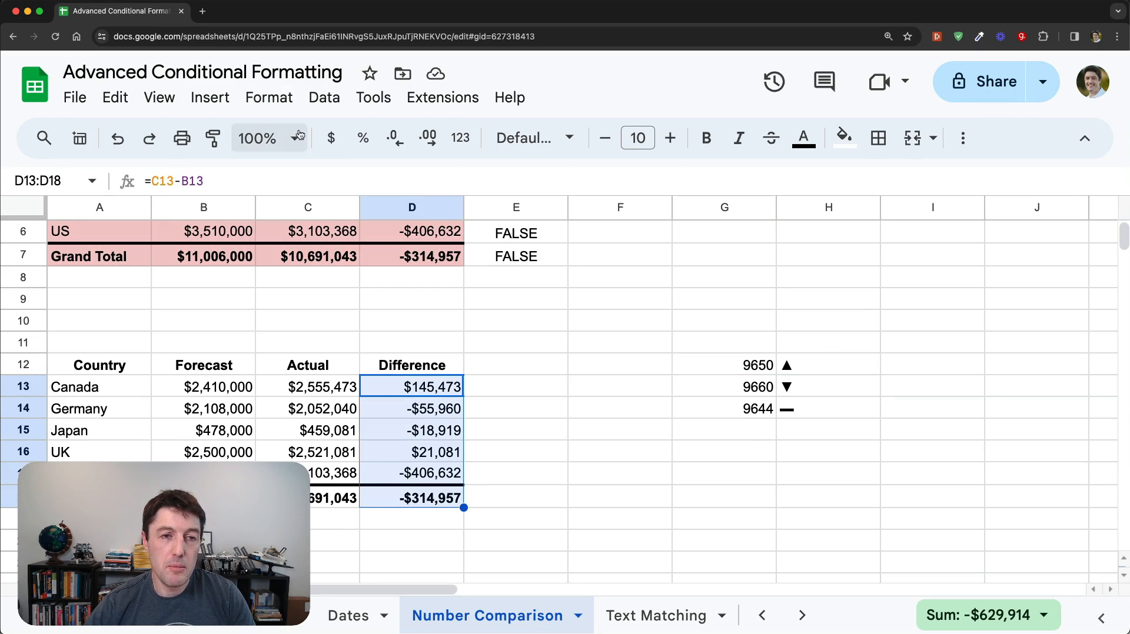
{"action": "left_click", "coordinate": [461, 138]}
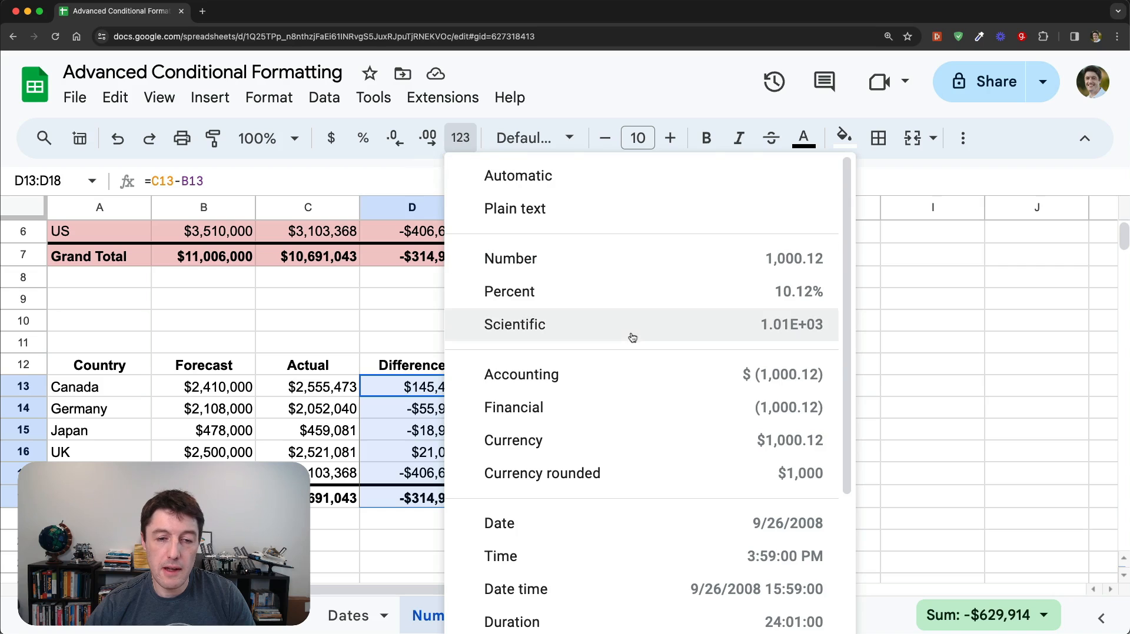
{"action": "scroll", "coordinate": [632, 337], "scroll_direction": "down", "scroll_amount": 4}
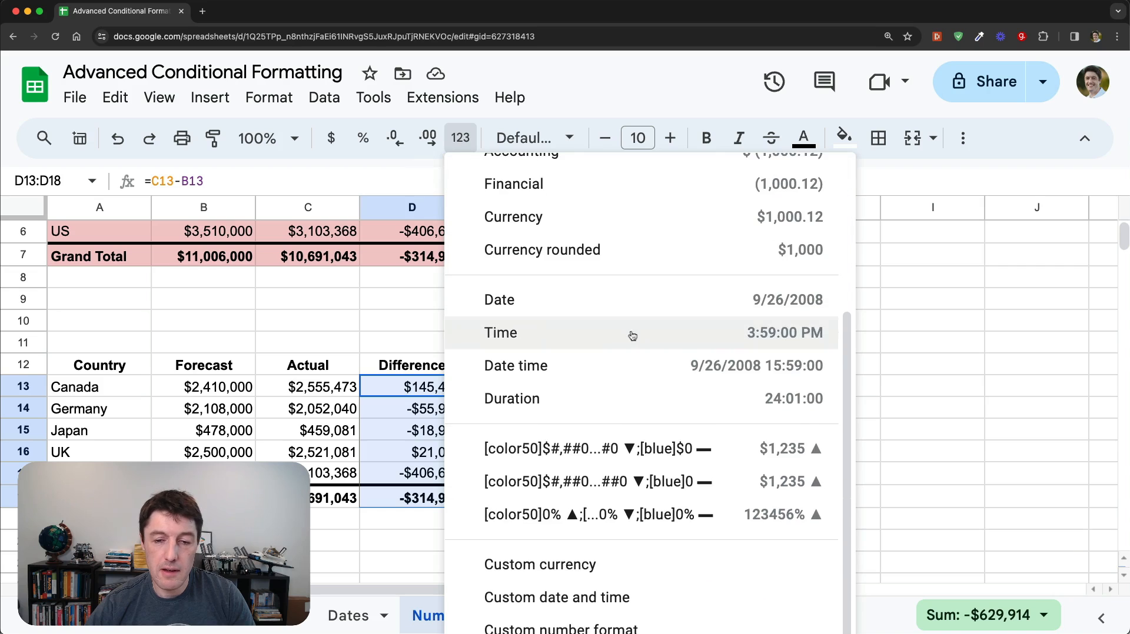
{"action": "left_click", "coordinate": [622, 622]}
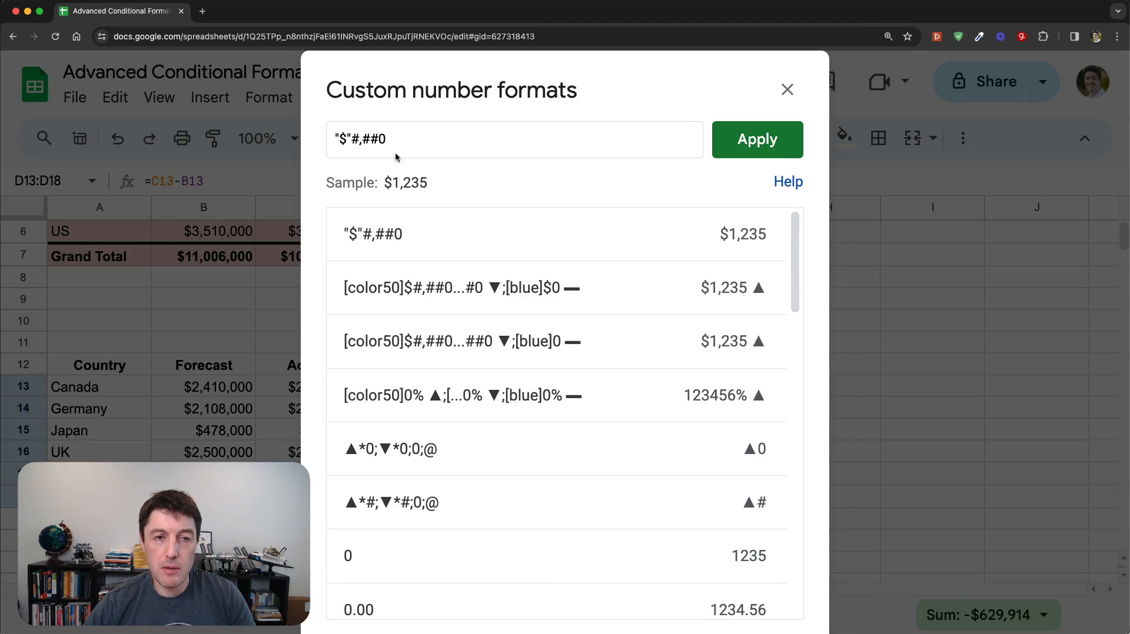
{"action": "left_click_drag", "start_coordinate": [394, 141], "coordinate": [312, 138]}
{"action": "type", "text": "[color50]$#,##0 ▲;[color3]-$#,##0 ▼;[blue]$0 —"}
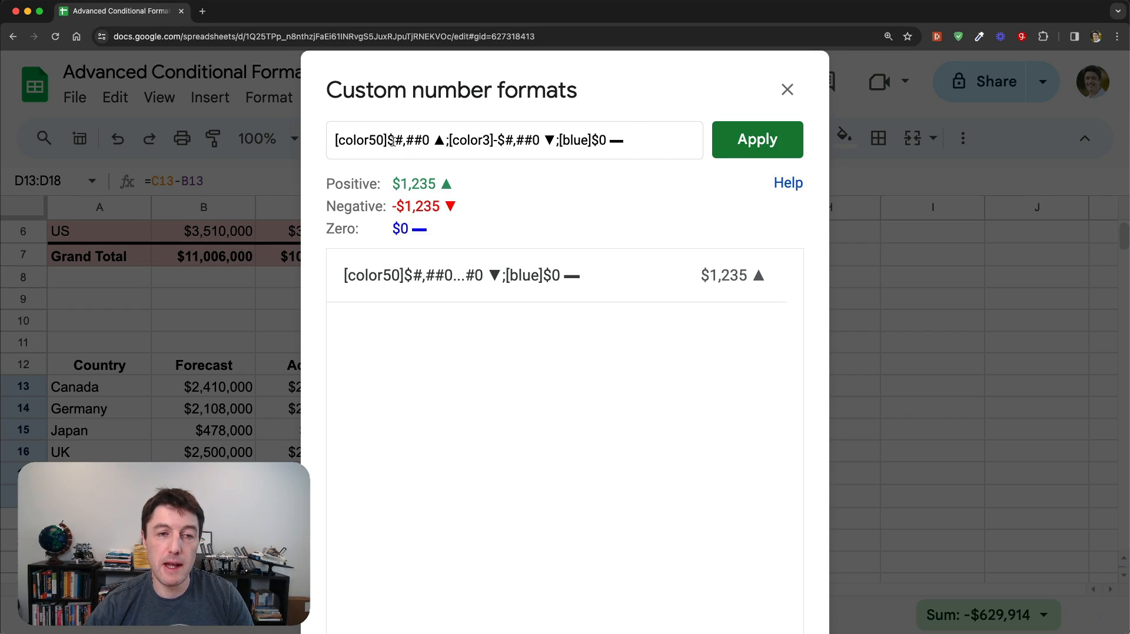
Examine the colour codes, number patterns and symbols in the positive, negative and zero sections of the custom format.
{"action": "left_click_drag", "start_coordinate": [387, 141], "coordinate": [328, 142]}
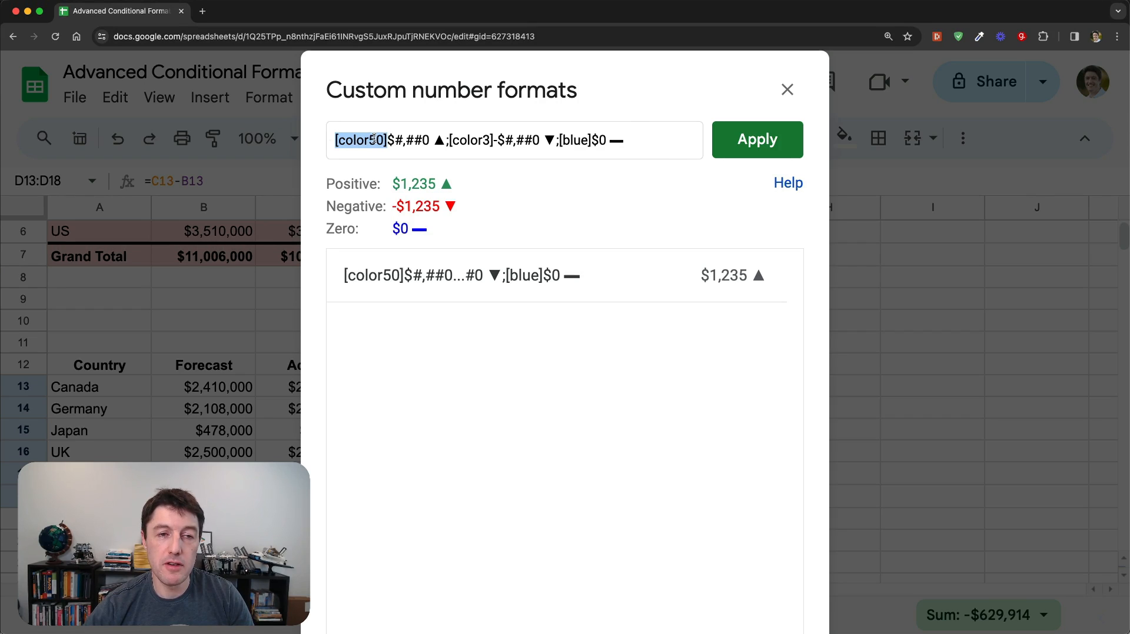
{"action": "left_click", "coordinate": [458, 159]}
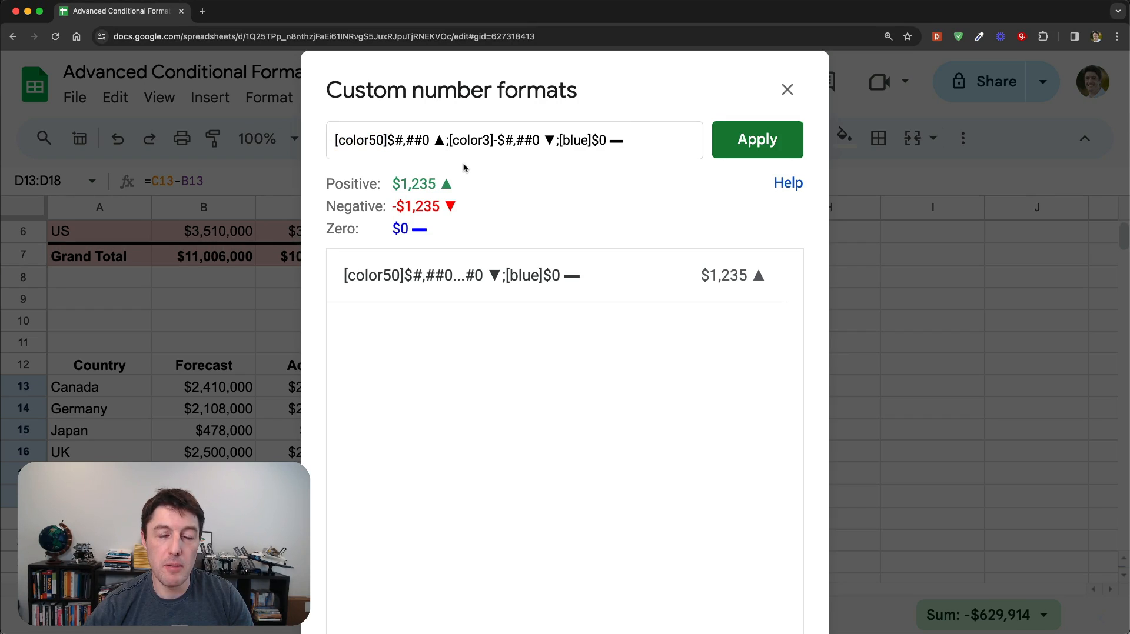
{"action": "left_click_drag", "start_coordinate": [429, 140], "coordinate": [391, 140]}
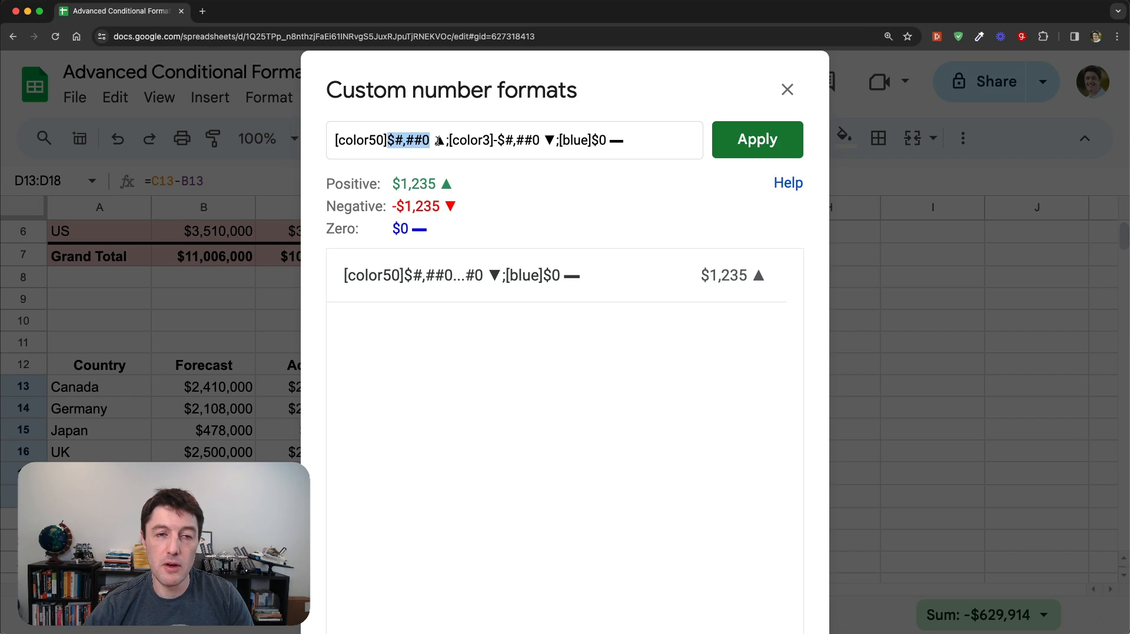
{"action": "left_click", "coordinate": [445, 141]}
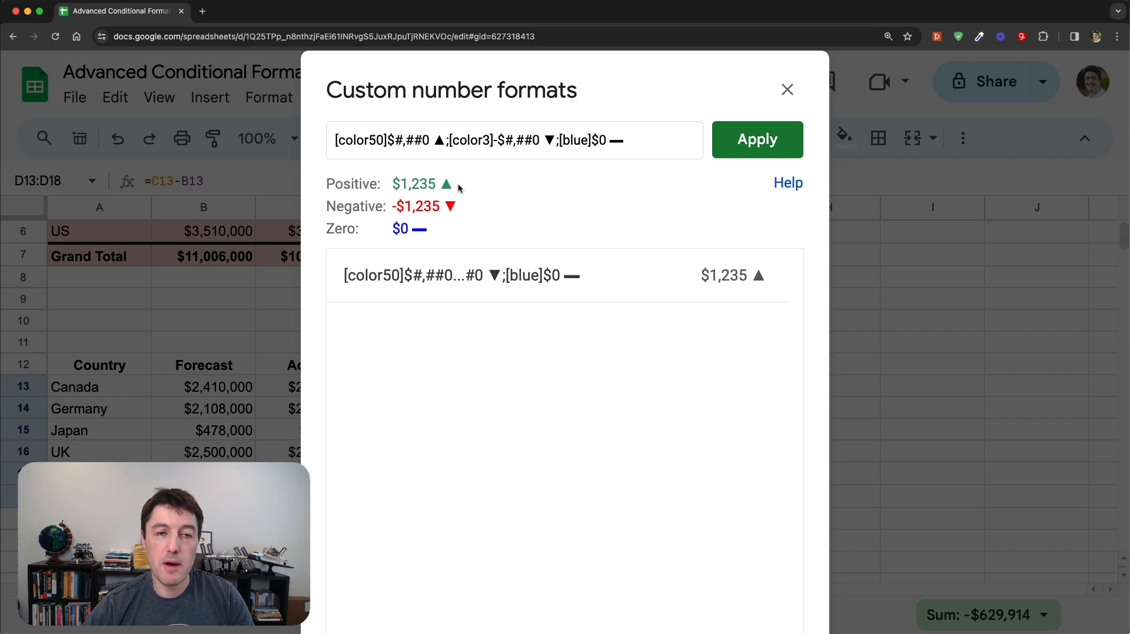
{"action": "left_click_drag", "start_coordinate": [464, 140], "coordinate": [499, 140]}
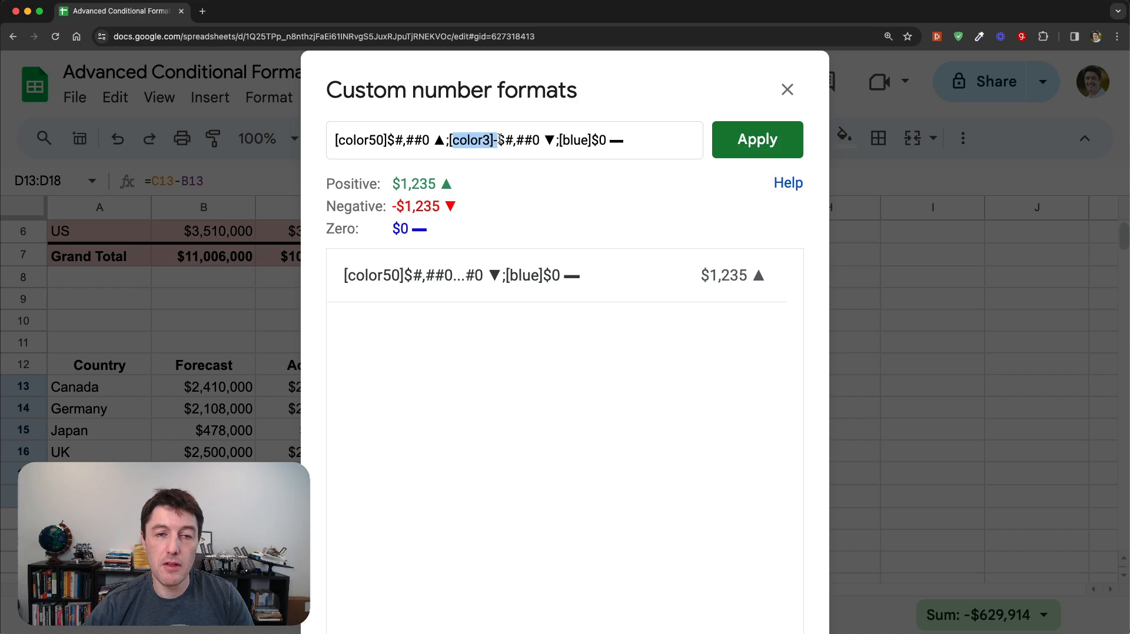
{"action": "left_click", "coordinate": [497, 140]}
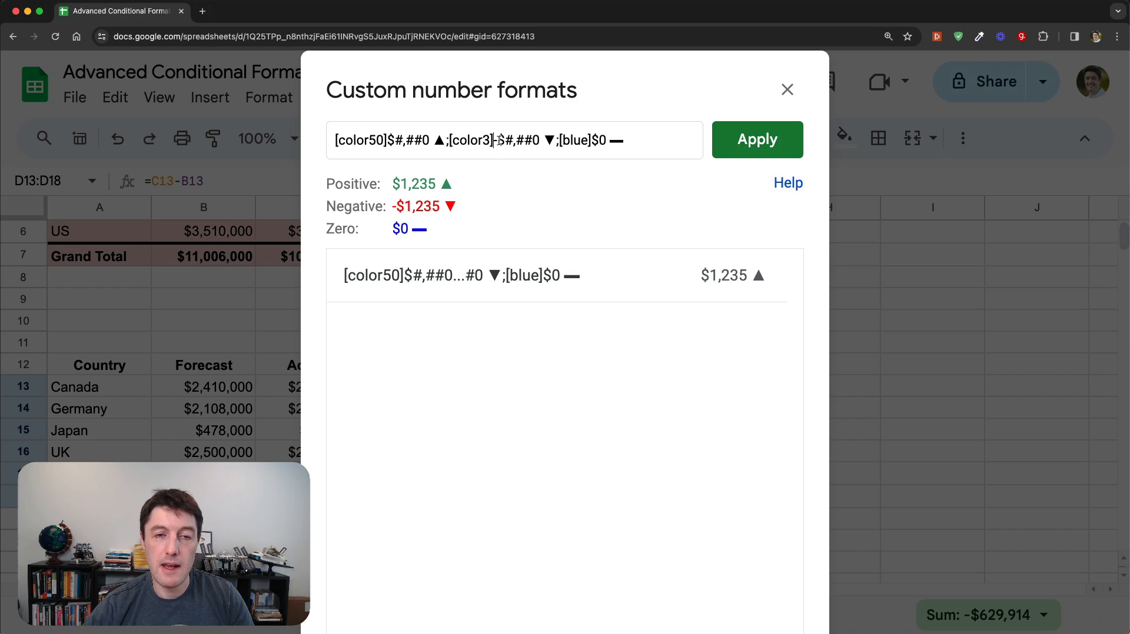
{"action": "left_click_drag", "start_coordinate": [498, 140], "coordinate": [541, 140]}
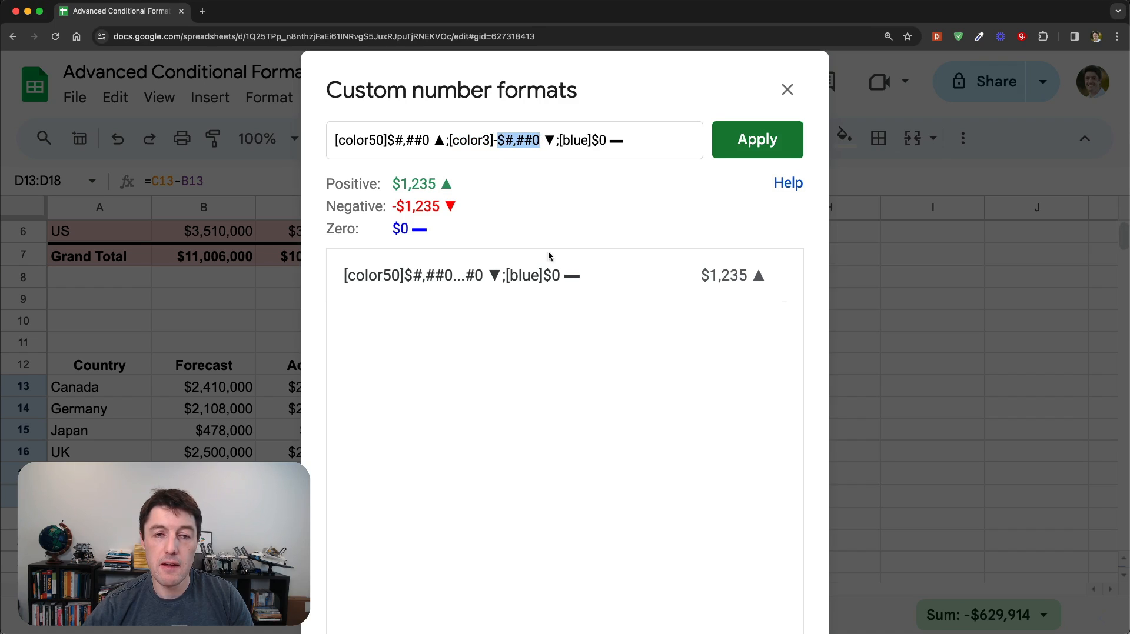
{"action": "double_click", "coordinate": [549, 140]}
{"action": "left_click_drag", "start_coordinate": [560, 140], "coordinate": [623, 142]}
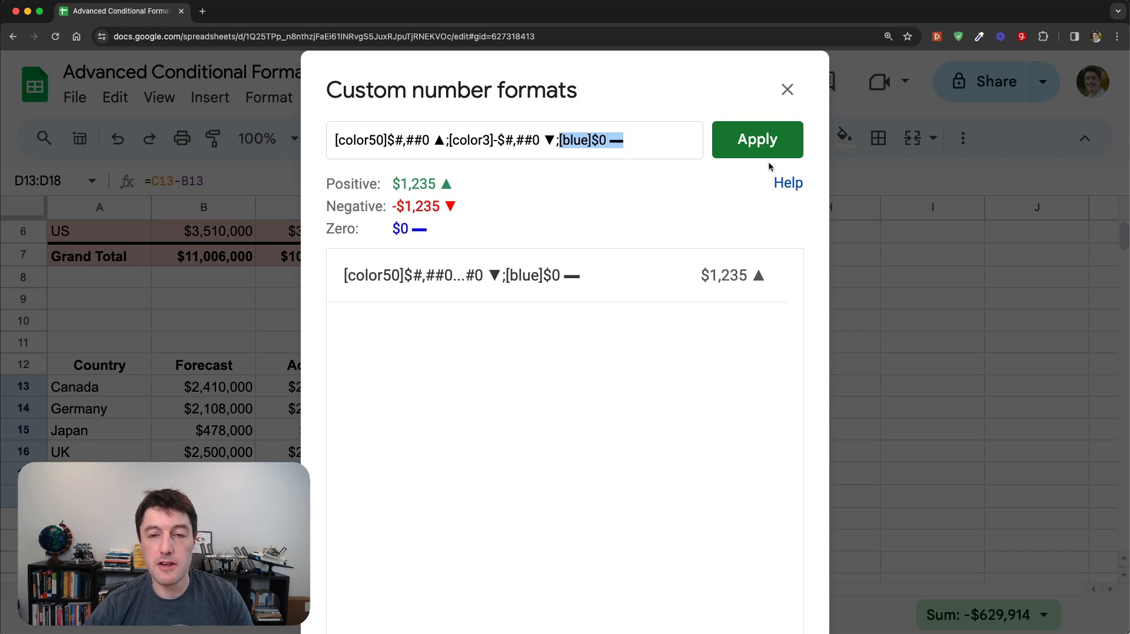
Apply the custom number format to the Difference cells D13:D18 and review the formatted column.
{"action": "left_click", "coordinate": [764, 142]}
{"action": "left_click", "coordinate": [517, 456]}
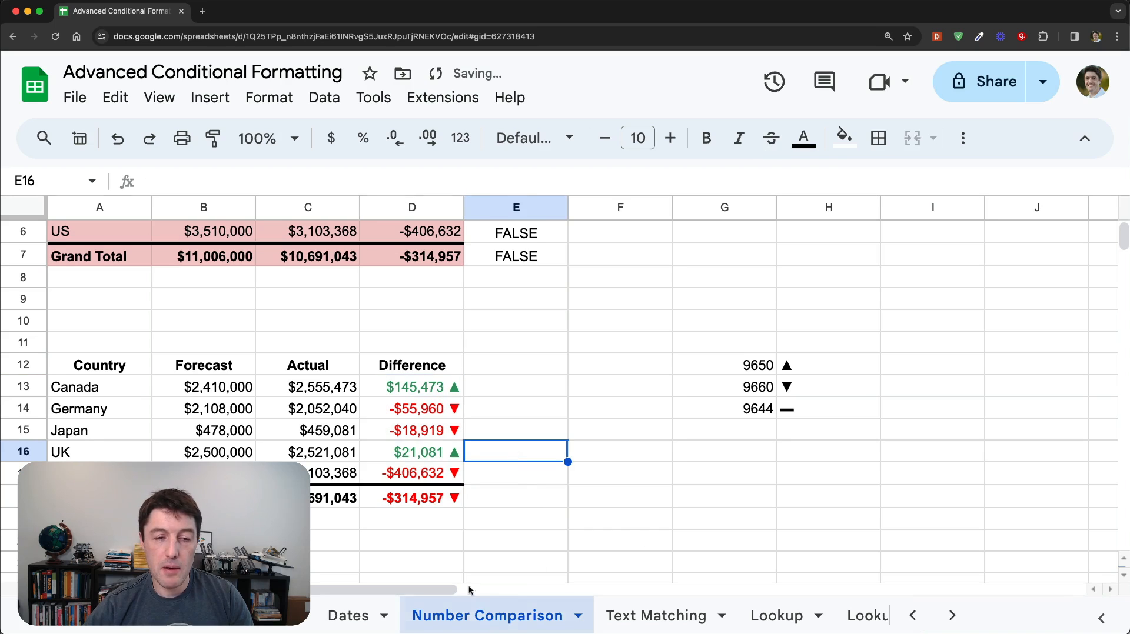
{"action": "left_click_drag", "start_coordinate": [440, 387], "coordinate": [445, 498]}
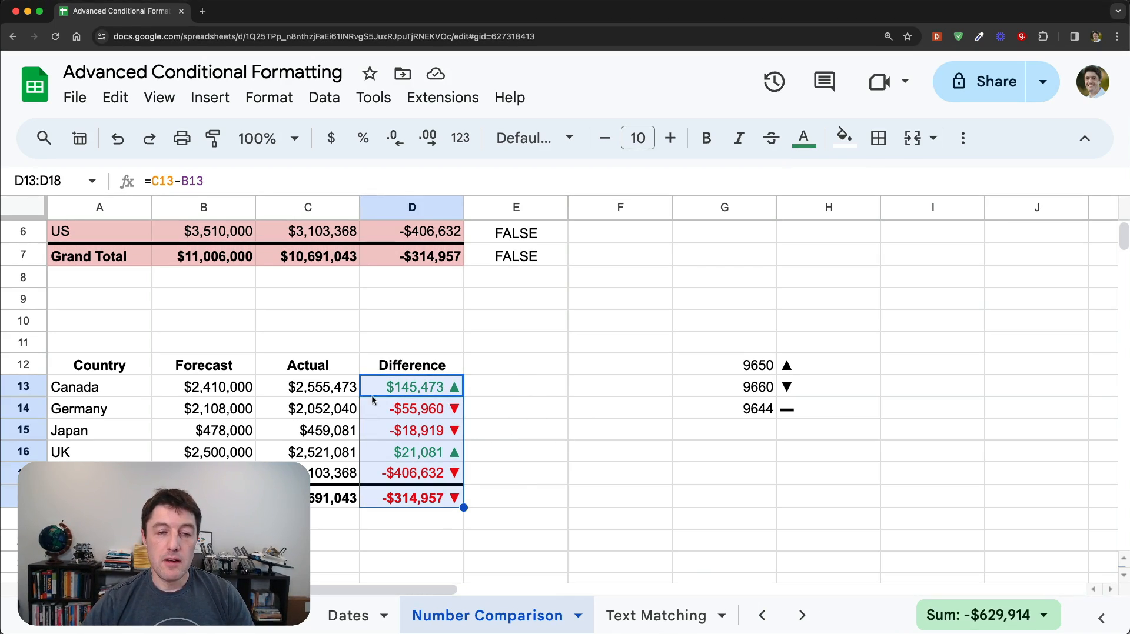
Test the Difference format by changing Canada's Actual value in C13 to 255547, and undo that edit.
{"action": "left_click", "coordinate": [312, 393]}
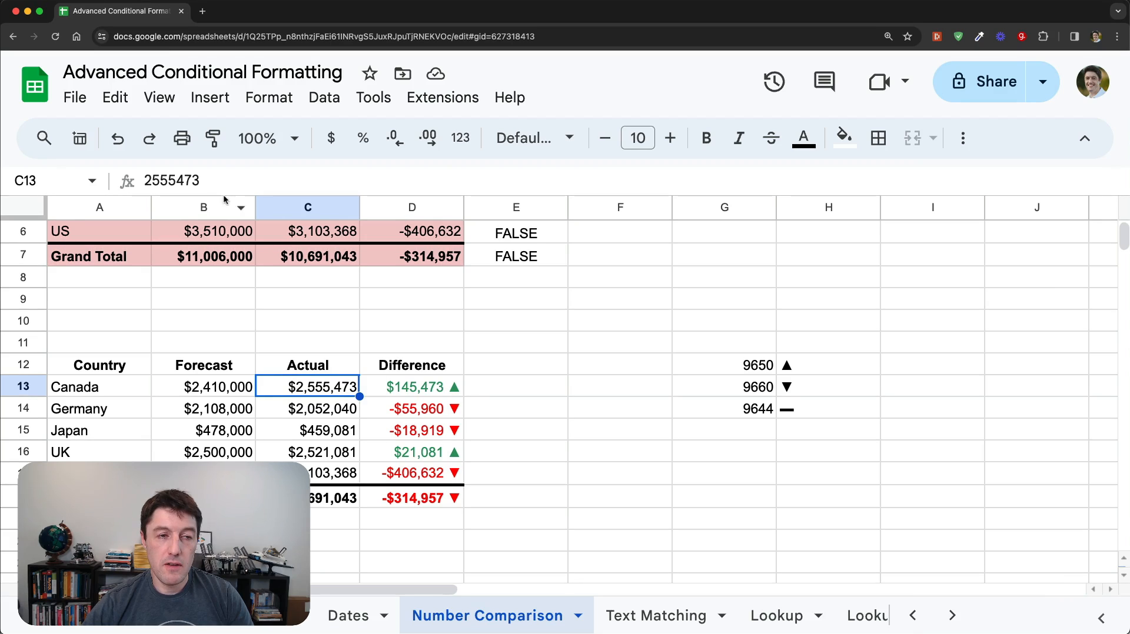
{"action": "key", "text": "BackSpace"}
{"action": "key", "text": "Return"}
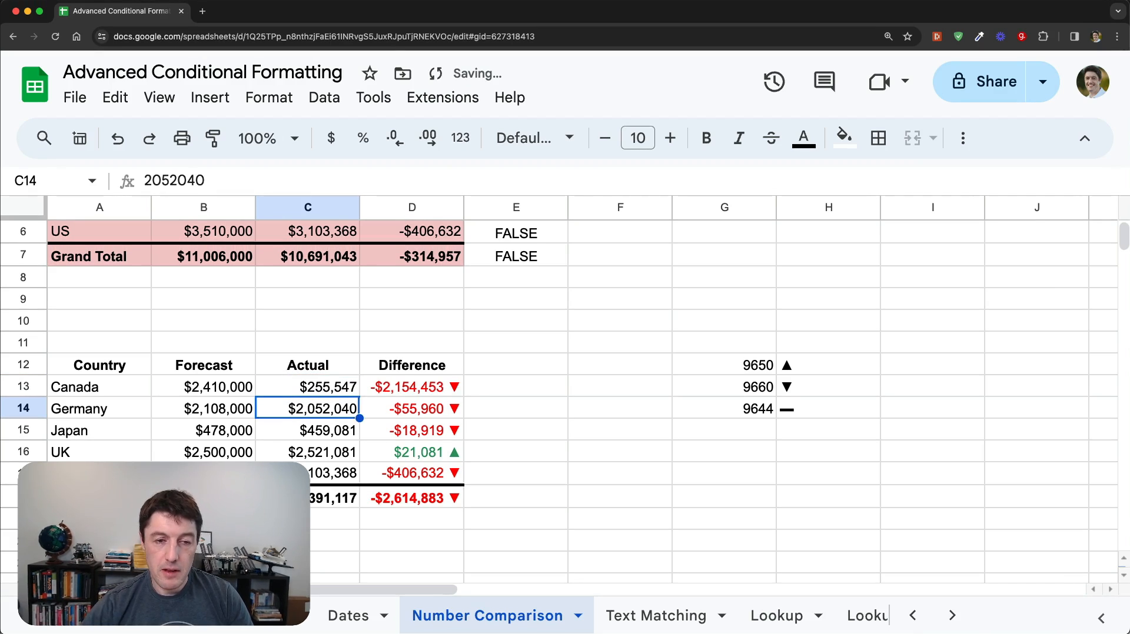
{"action": "key", "text": "Up"}
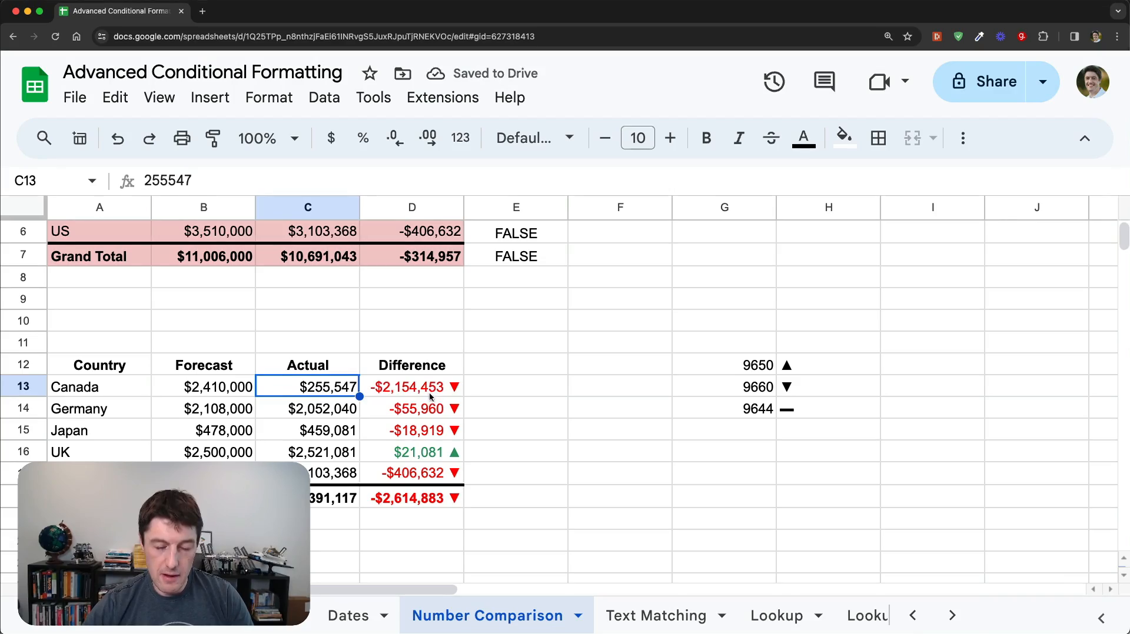
{"action": "key", "text": "cmd+z"}
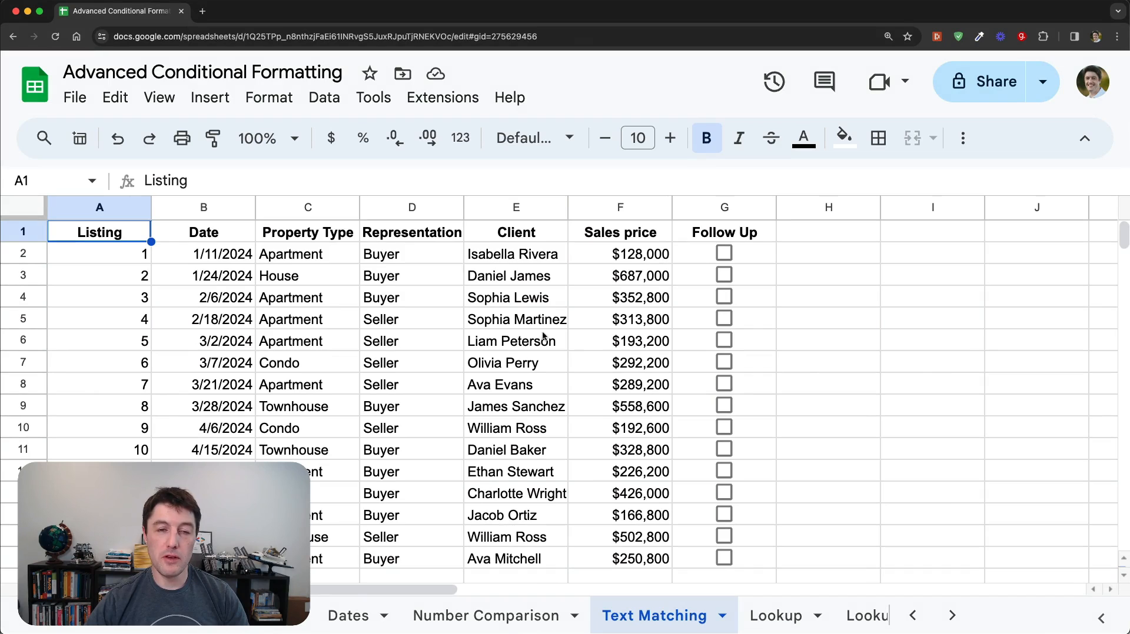
Examine the Client column and the full listings table A1:G16 on the Text Matching sheet.
{"action": "left_click_drag", "start_coordinate": [531, 254], "coordinate": [545, 563]}
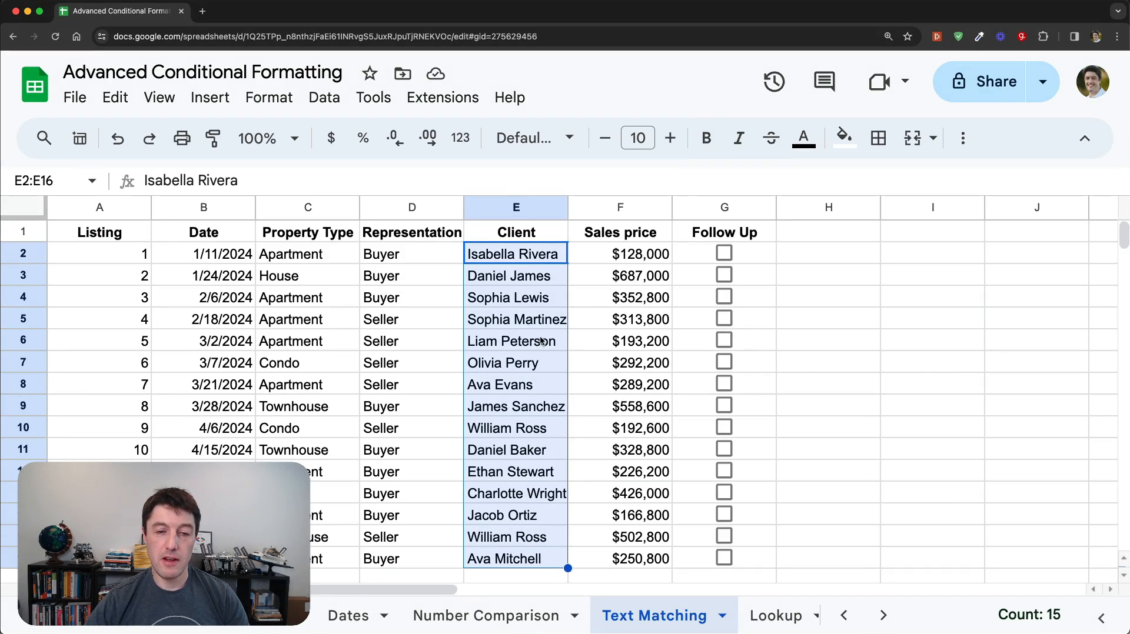
{"action": "left_click", "coordinate": [504, 265]}
{"action": "left_click_drag", "start_coordinate": [133, 259], "coordinate": [748, 263]}
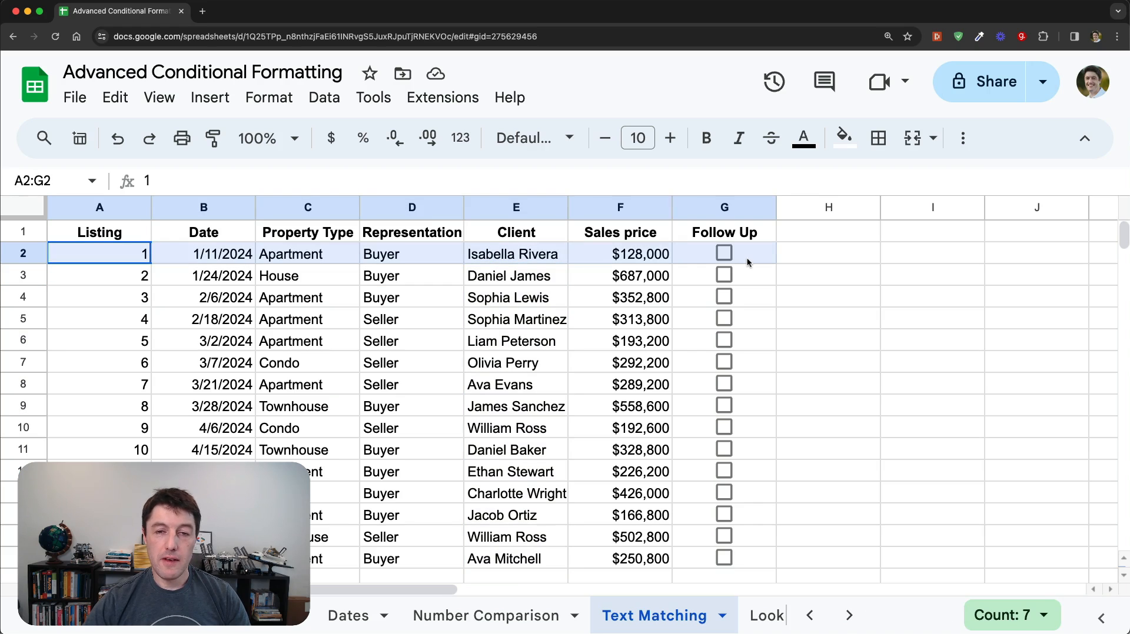
{"action": "left_click_drag", "start_coordinate": [524, 263], "coordinate": [532, 559]}
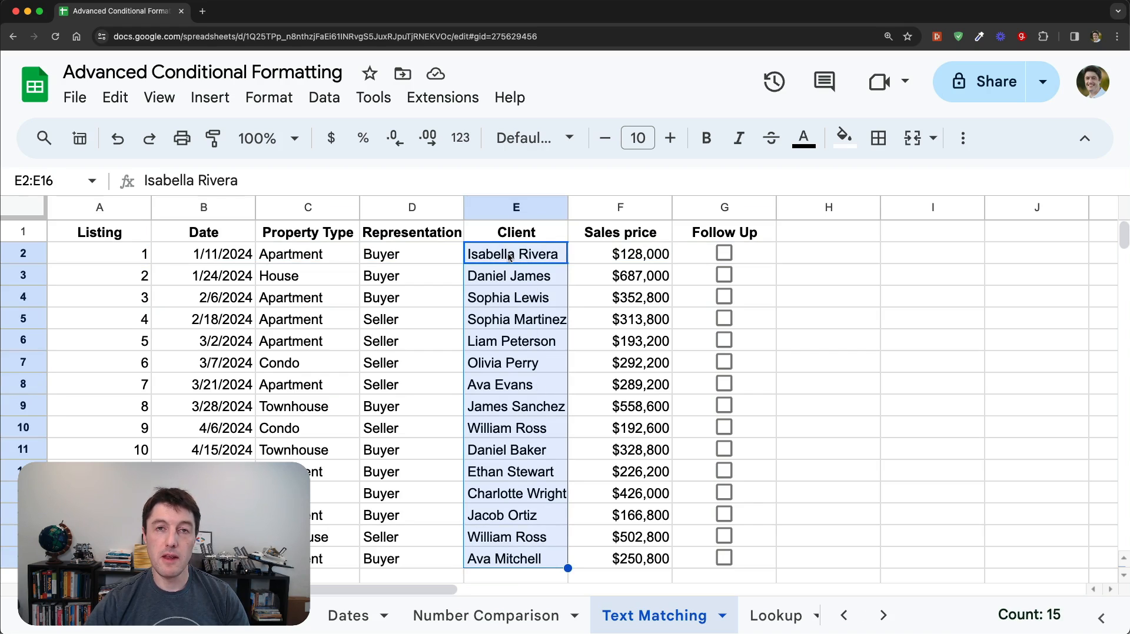
{"action": "key", "text": "super+a"}
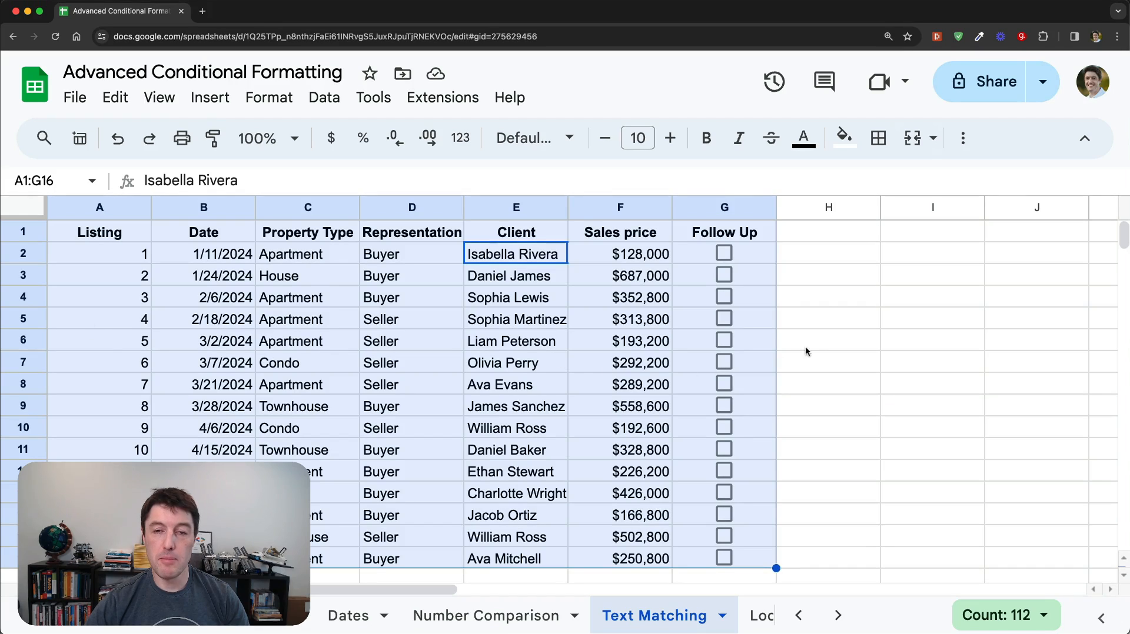
Enter a SEARCH formula in I2 that looks for the surname of the client in E10 within cell E2.
{"action": "left_click", "coordinate": [901, 258]}
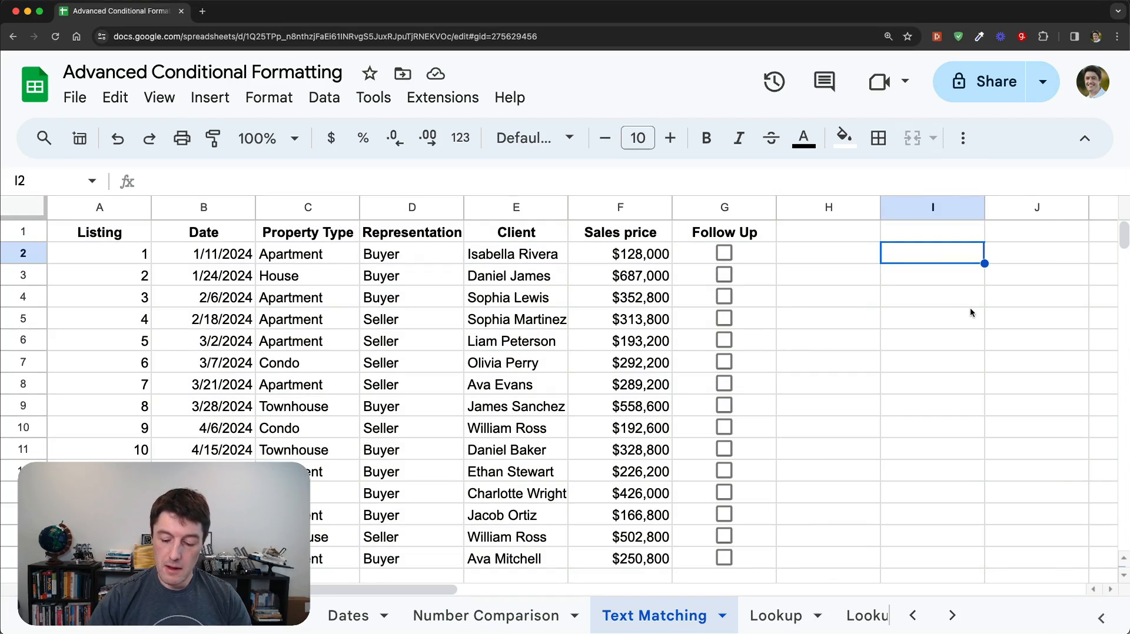
{"action": "type", "text": "=Sear"}
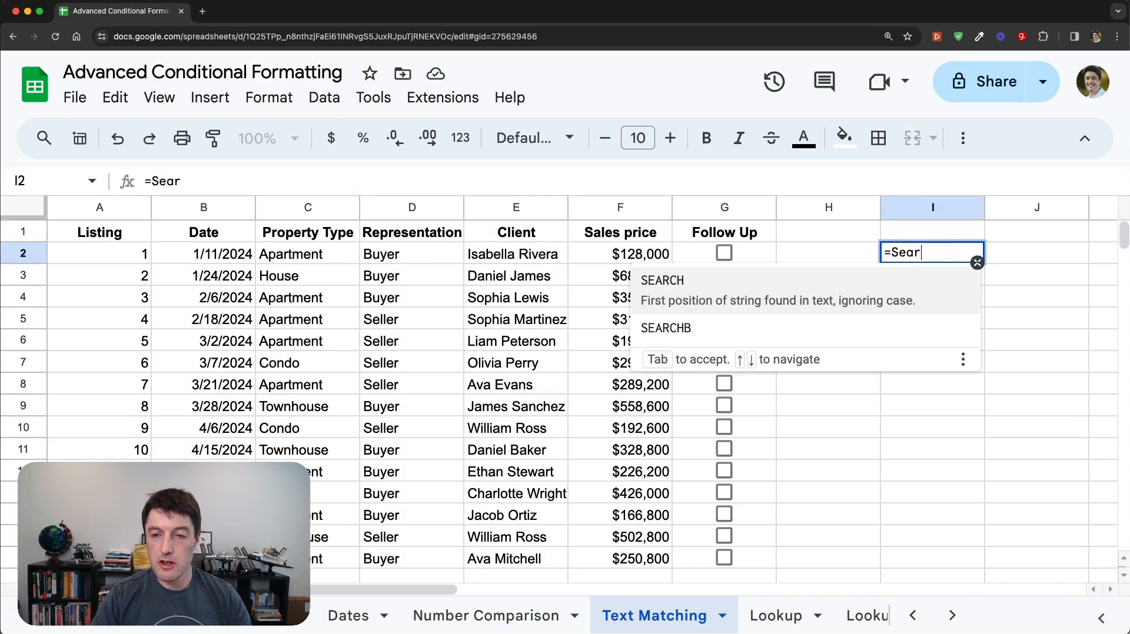
{"action": "key", "text": "Tab"}
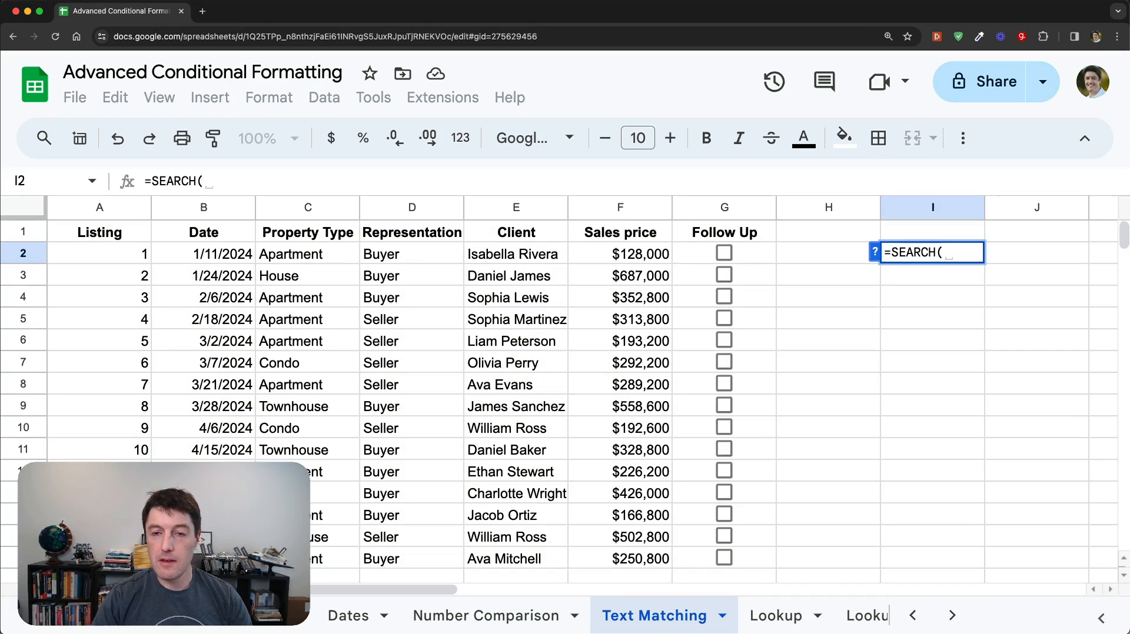
{"action": "left_click", "coordinate": [877, 254]}
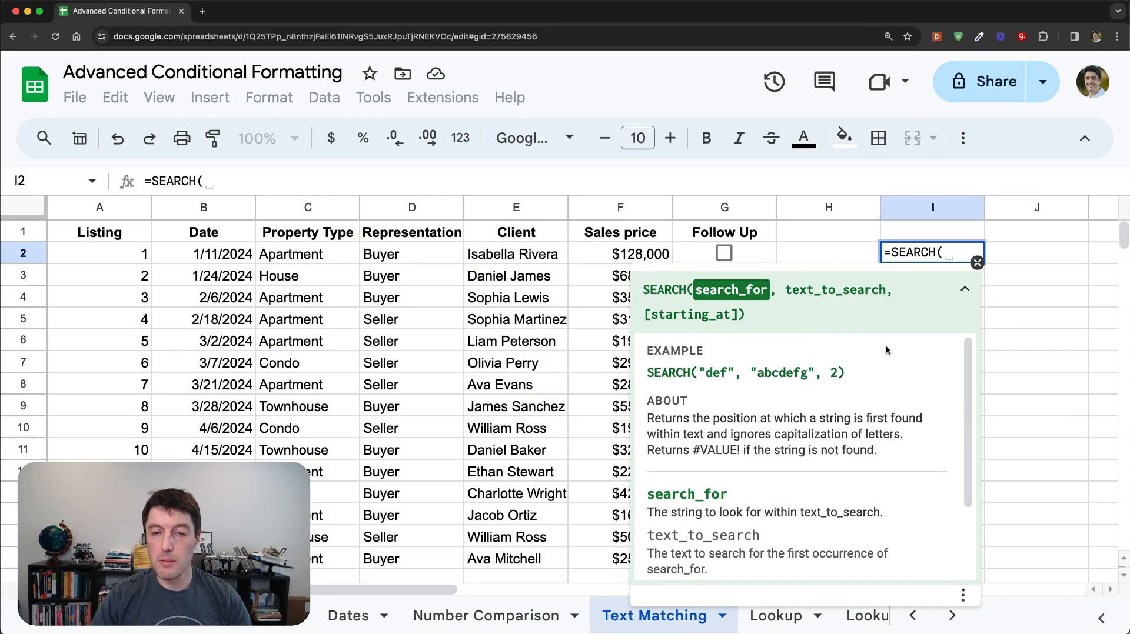
{"action": "type", "text": "\"ro"}
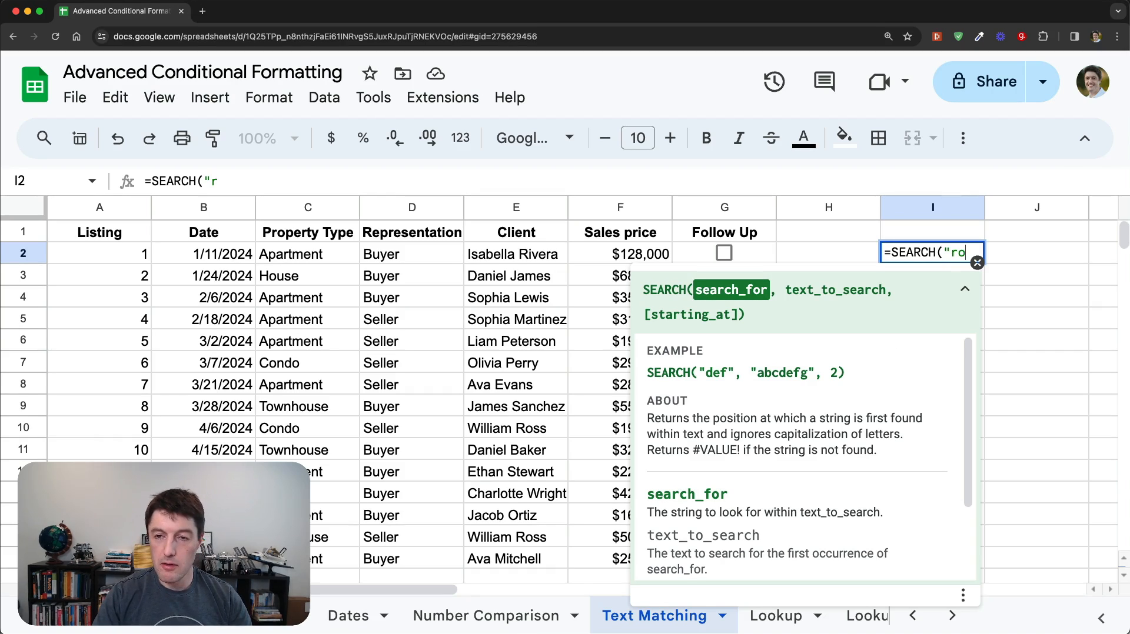
{"action": "type", "text": "ss"}
{"action": "key", "text": "BackSpace"}
{"action": "key", "text": "BackSpace"}
{"action": "key", "text": "BackSpace"}
{"action": "key", "text": "BackSpace"}
{"action": "type", "text": "Ross\""}
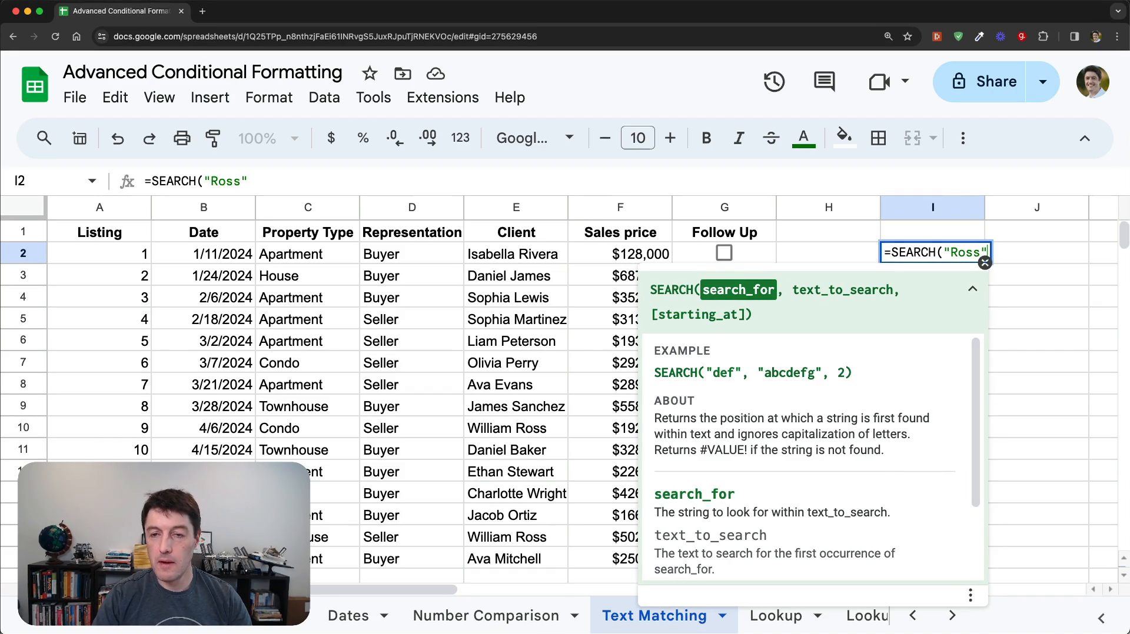
{"action": "type", "text": ","}
{"action": "key", "text": "Left"}
{"action": "key", "text": "Left"}
{"action": "key", "text": "Left"}
{"action": "key", "text": "Left"}
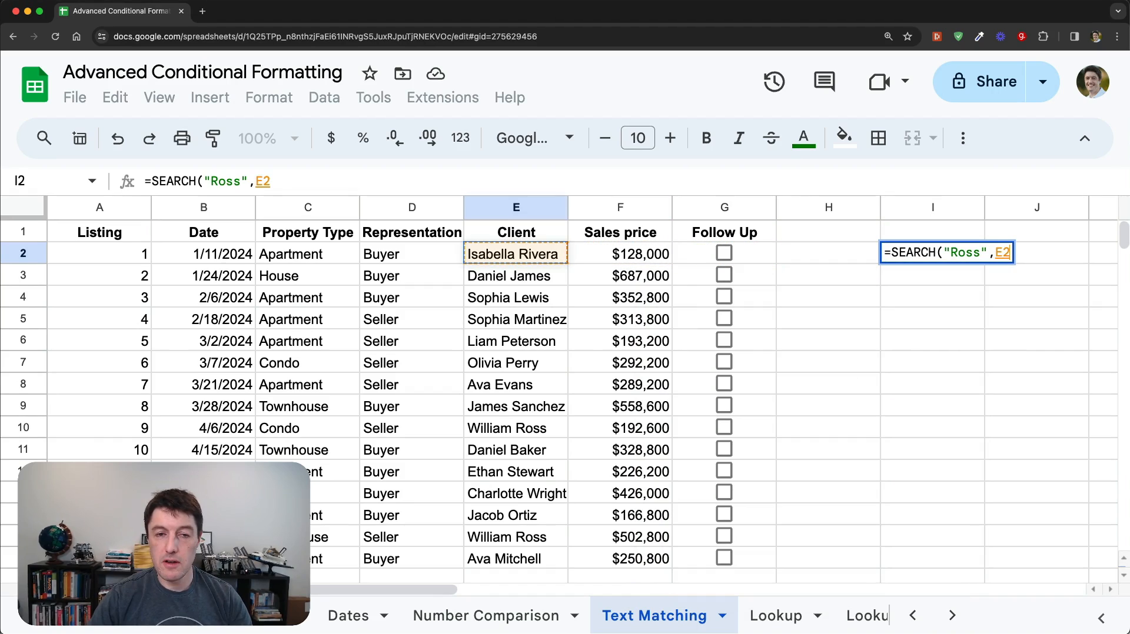
{"action": "key", "text": "Return"}
Copy the SEARCH formula from I2 into I3:I16 and check the results in I10 and I15.
{"action": "key", "text": "Up"}
{"action": "key", "text": "ctrl+c"}
{"action": "key", "text": "Down"}
{"action": "key", "text": "shift+Down"}
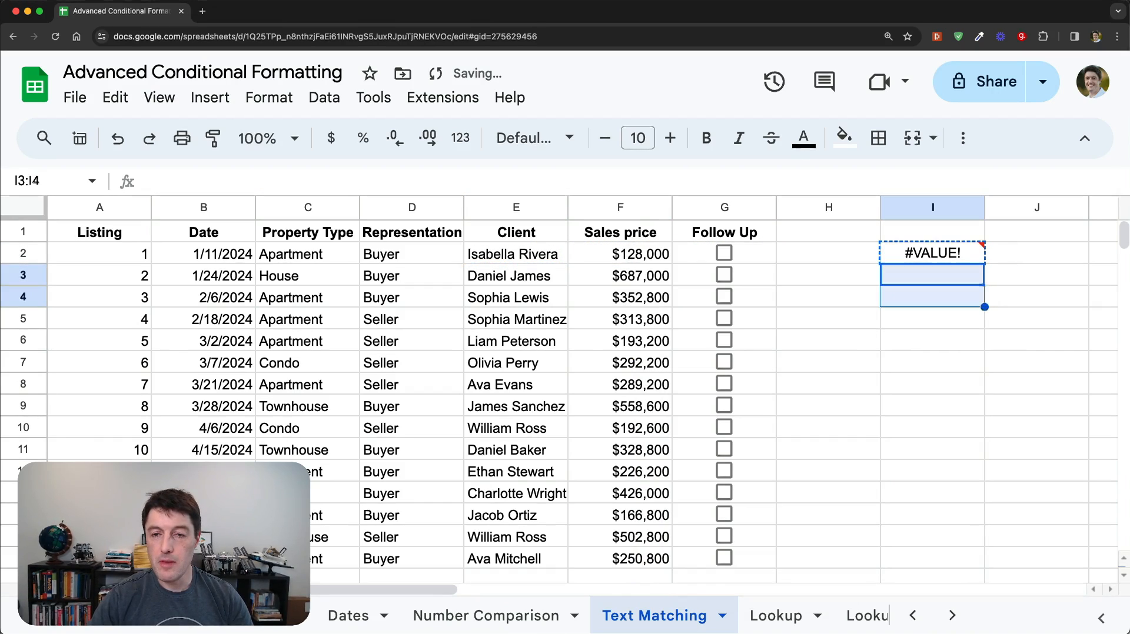
{"action": "key", "text": "shift+Down"}
{"action": "key", "text": "shift+Down"}
{"action": "key", "text": "shift+Down"}
{"action": "key", "text": "shift+Down"}
{"action": "key", "text": "shift+Down"}
{"action": "key", "text": "shift+Down"}
{"action": "key", "text": "shift+Down"}
{"action": "key", "text": "shift+Down"}
{"action": "key", "text": "shift+Down"}
{"action": "key", "text": "shift+Down"}
{"action": "key", "text": "shift+Down"}
{"action": "key", "text": "shift+Down"}
{"action": "key", "text": "ctrl+v"}
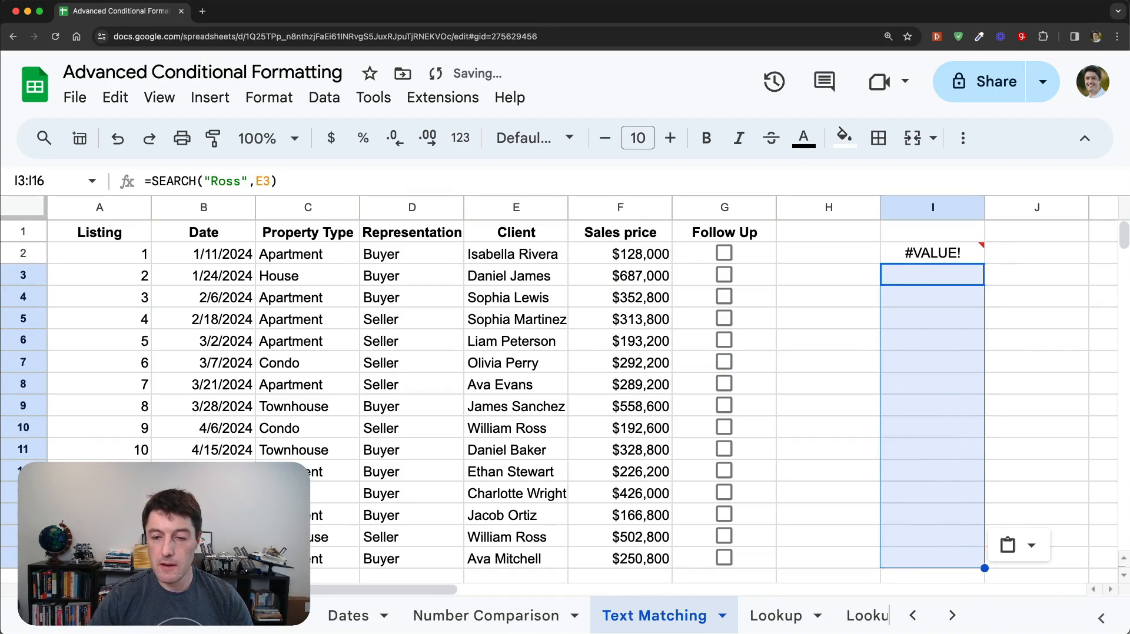
{"action": "left_click", "coordinate": [948, 425]}
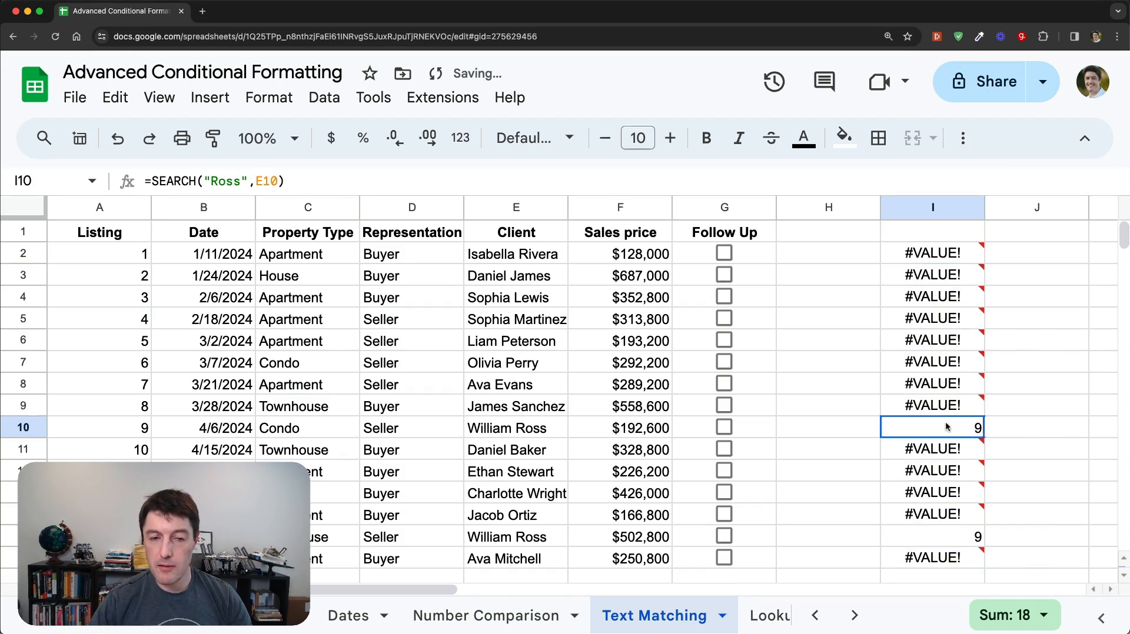
{"action": "left_click", "coordinate": [928, 544]}
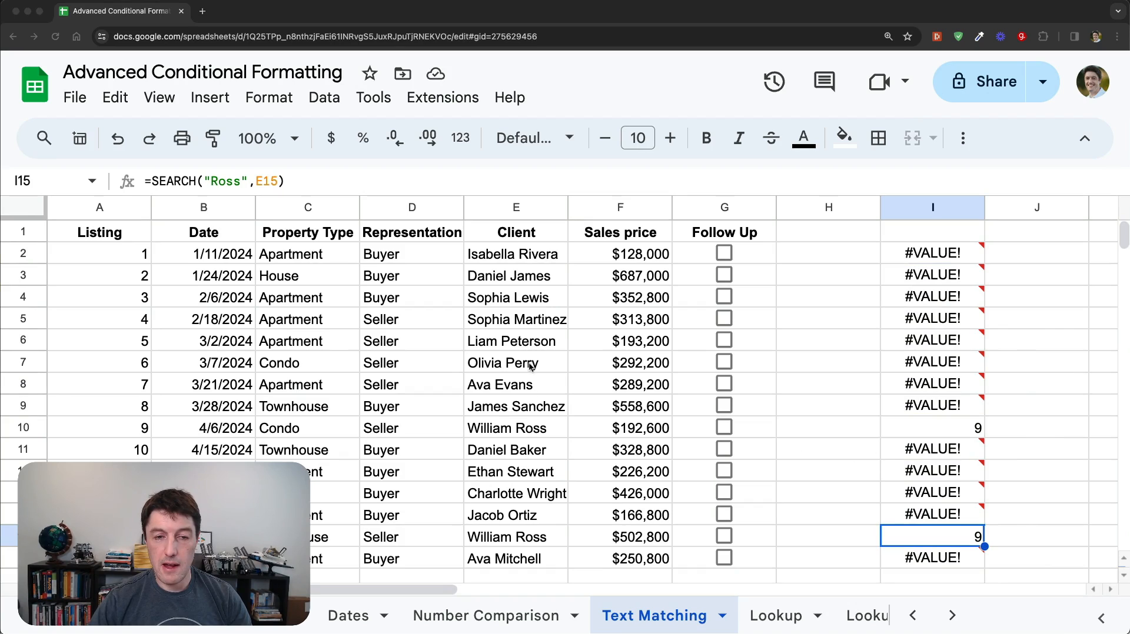
Replace the client in E6 with a short first name followed by the searched surname.
{"action": "left_click", "coordinate": [517, 341]}
{"action": "type", "text": "Sue"}
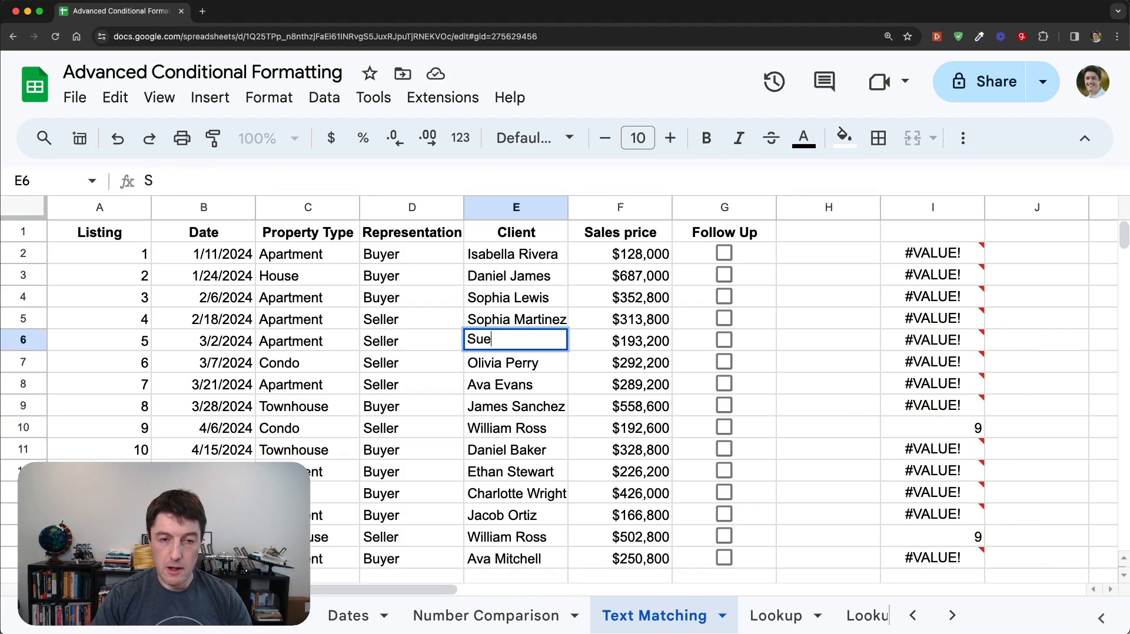
{"action": "type", "text": " Ross"}
{"action": "key", "text": "Return"}
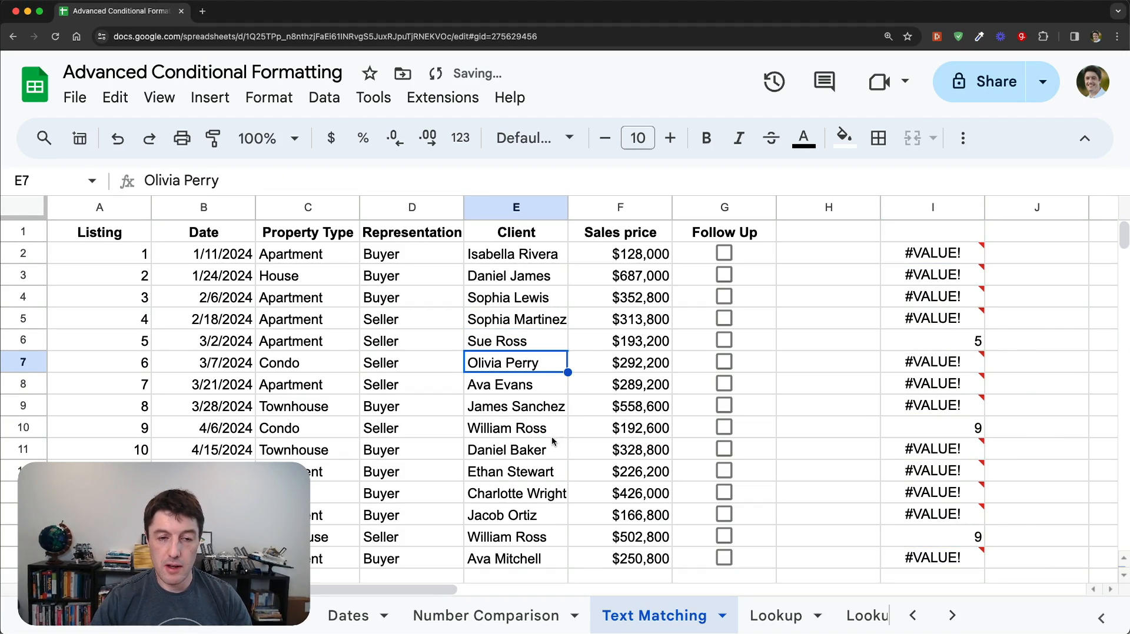
Replace the first name of the client in E11 with the searched surname and compare rows 10 and 11 with their SEARCH results.
{"action": "left_click", "coordinate": [536, 450]}
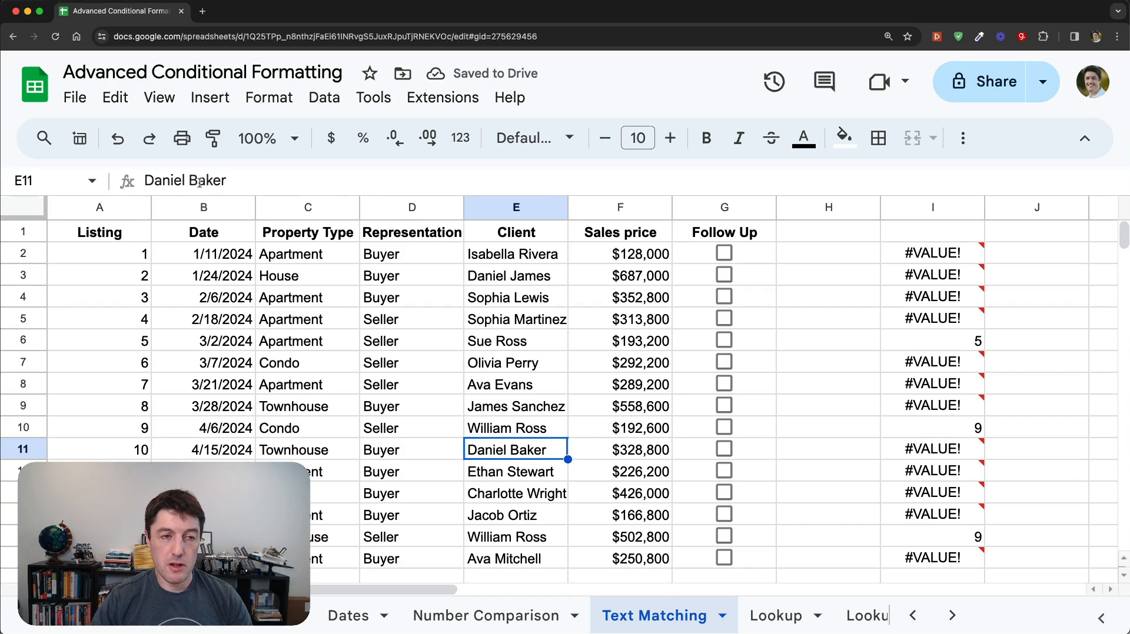
{"action": "left_click_drag", "start_coordinate": [175, 180], "coordinate": [130, 181]}
{"action": "type", "text": "Ross"}
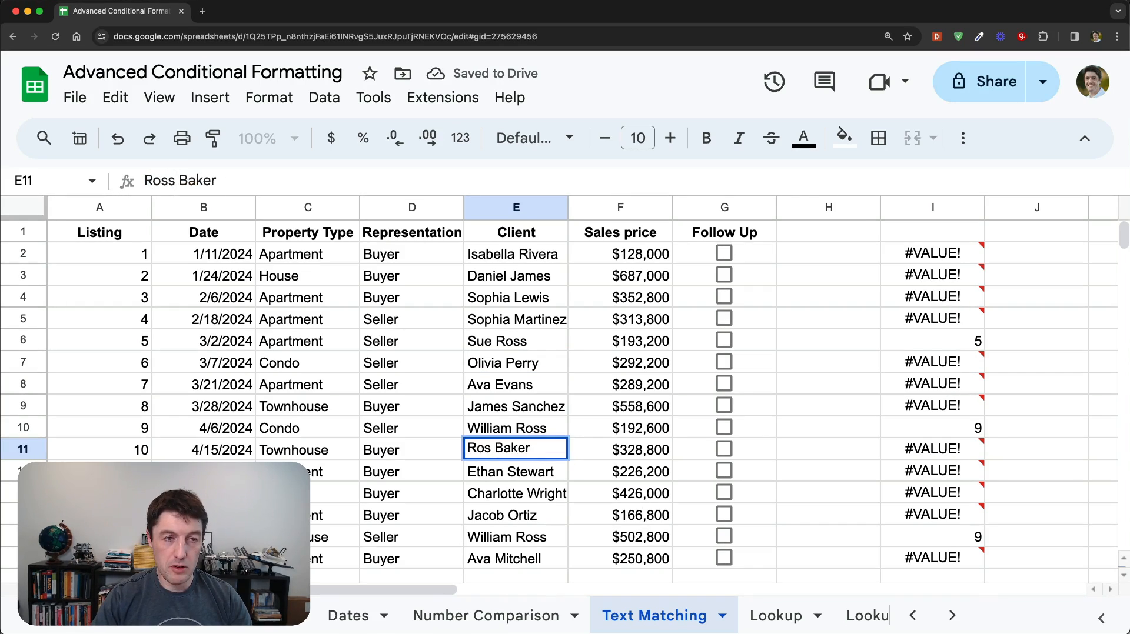
{"action": "key", "text": "Return"}
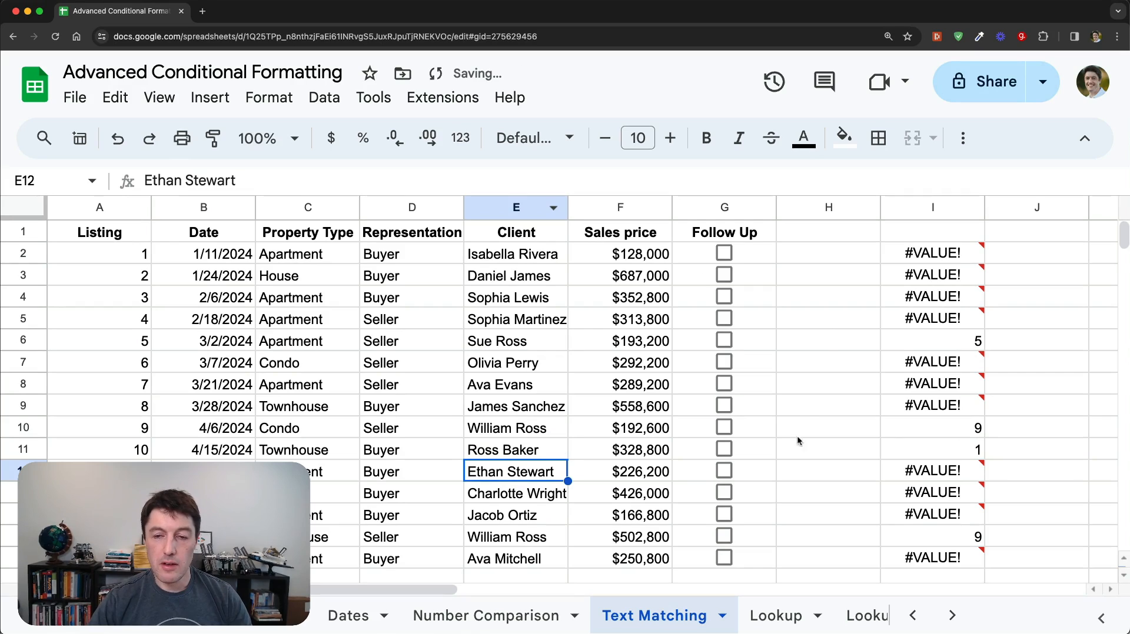
{"action": "left_click_drag", "start_coordinate": [968, 429], "coordinate": [540, 450]}
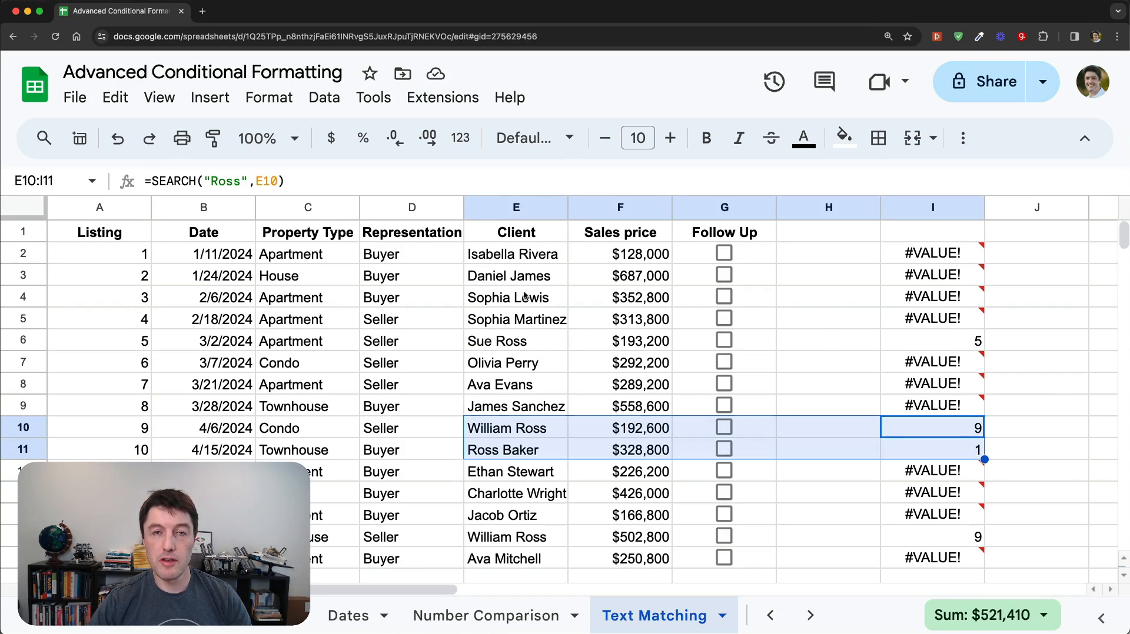
Lock the column of the cell reference in I2's SEARCH formula by changing it to $E2.
{"action": "left_click_drag", "start_coordinate": [529, 253], "coordinate": [517, 562]}
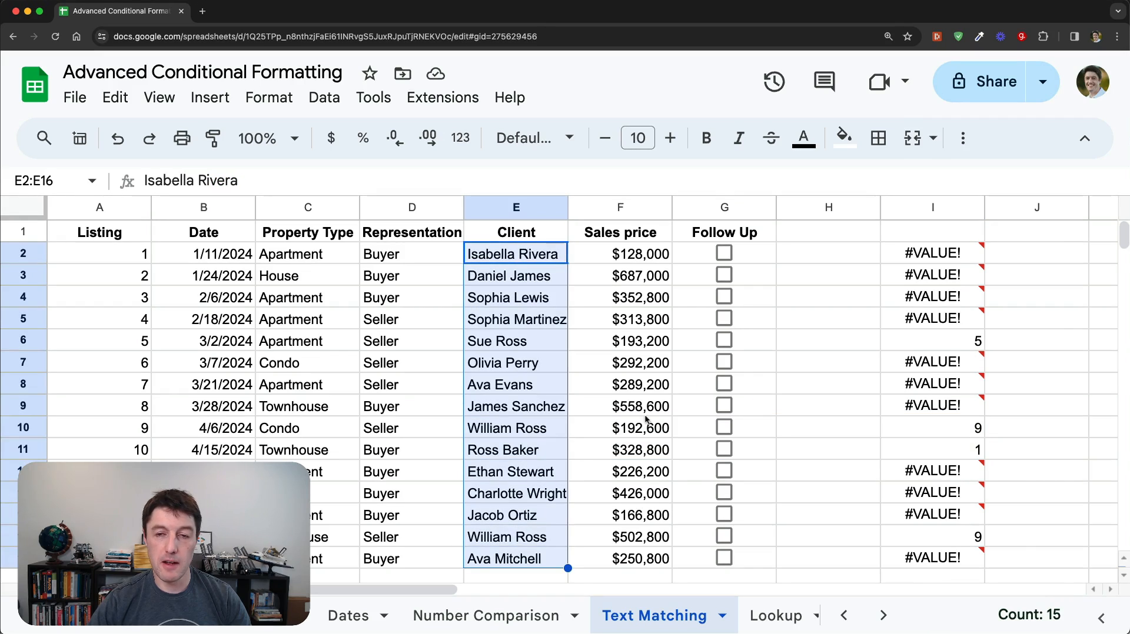
{"action": "left_click", "coordinate": [923, 261]}
{"action": "triple_click", "coordinate": [246, 178]}
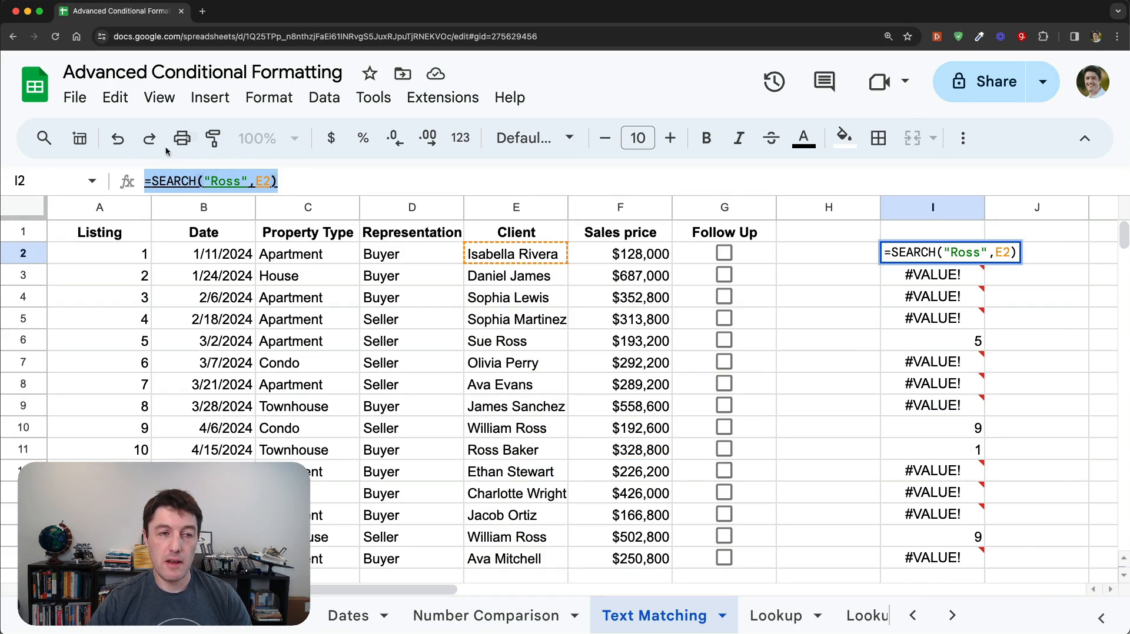
{"action": "left_click", "coordinate": [256, 180]}
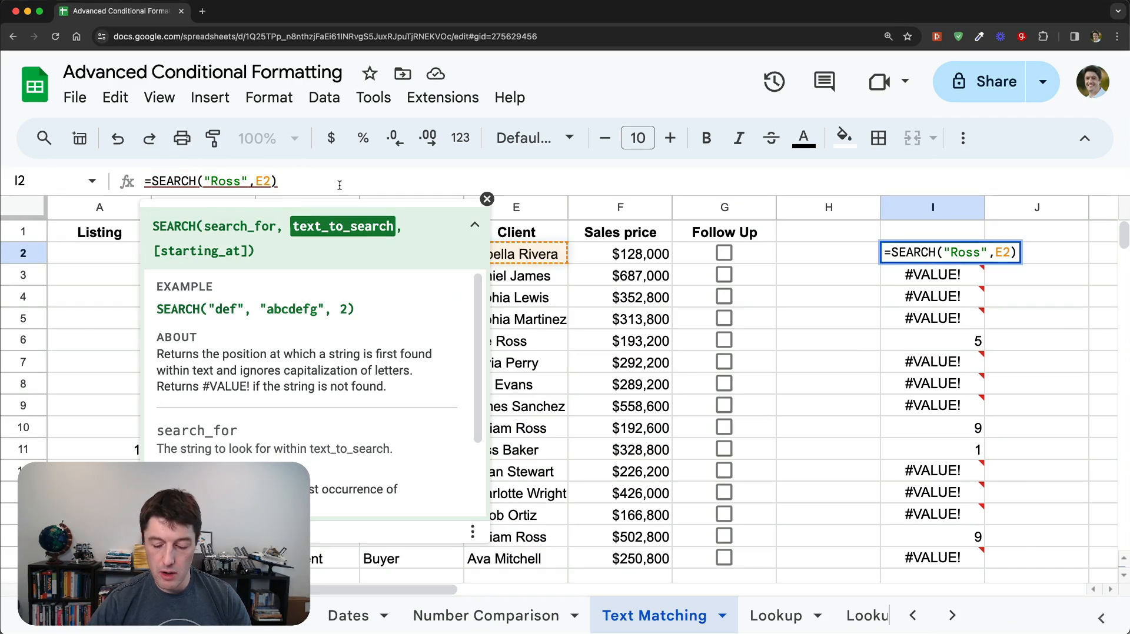
{"action": "type", "text": "$"}
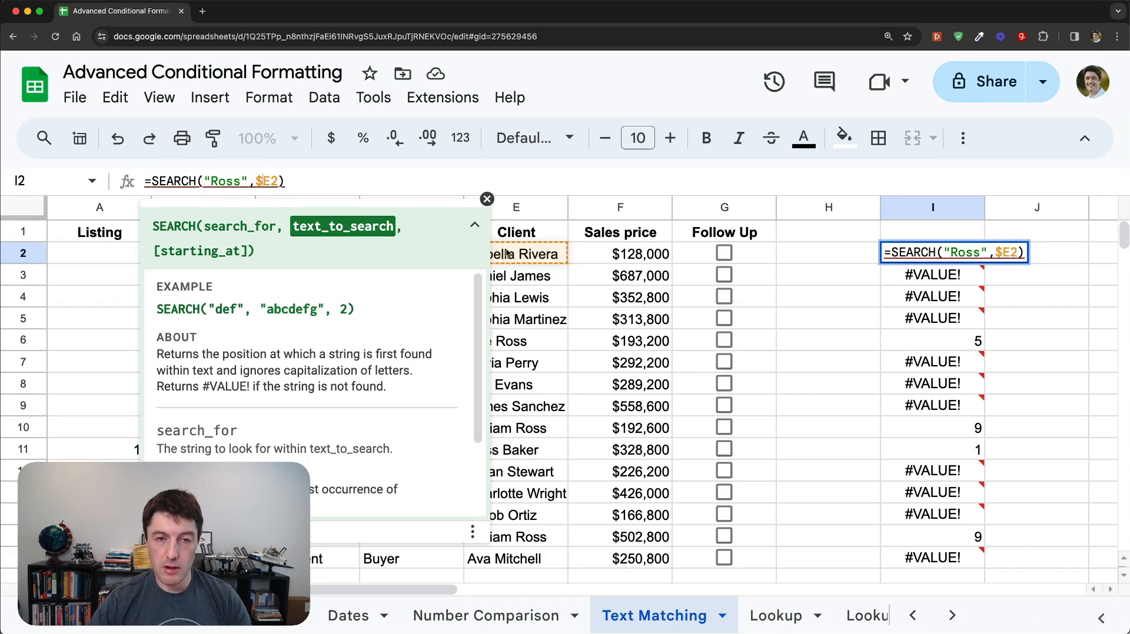
{"action": "key", "text": "Return"}
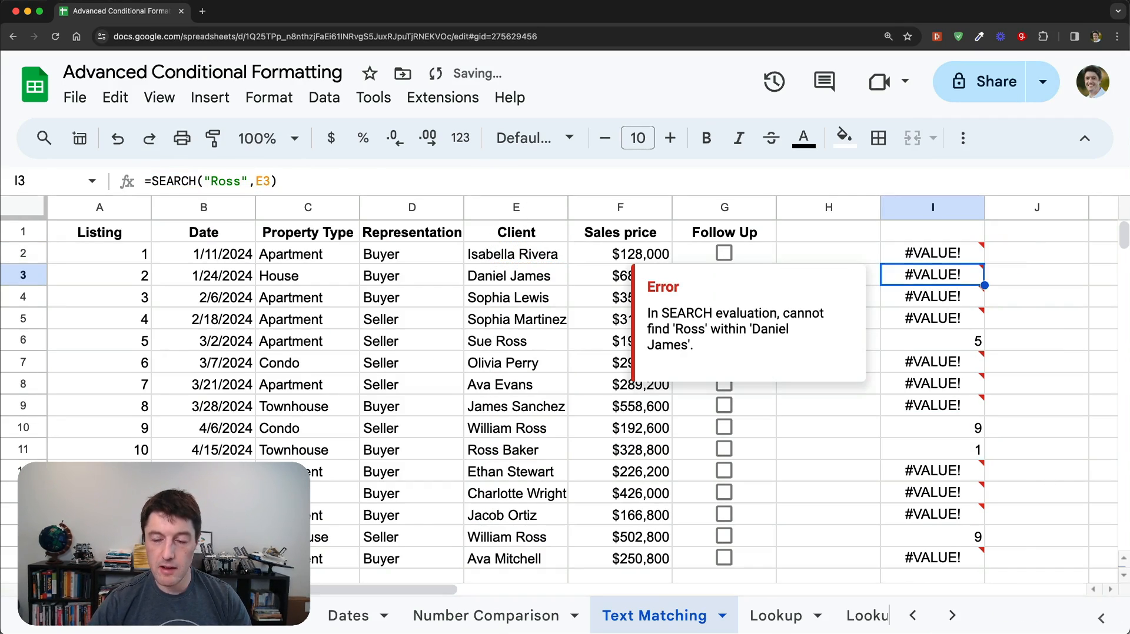
Copy the full text of the SEARCH formula in I2 and leave the cell unchanged.
{"action": "left_click", "coordinate": [906, 259]}
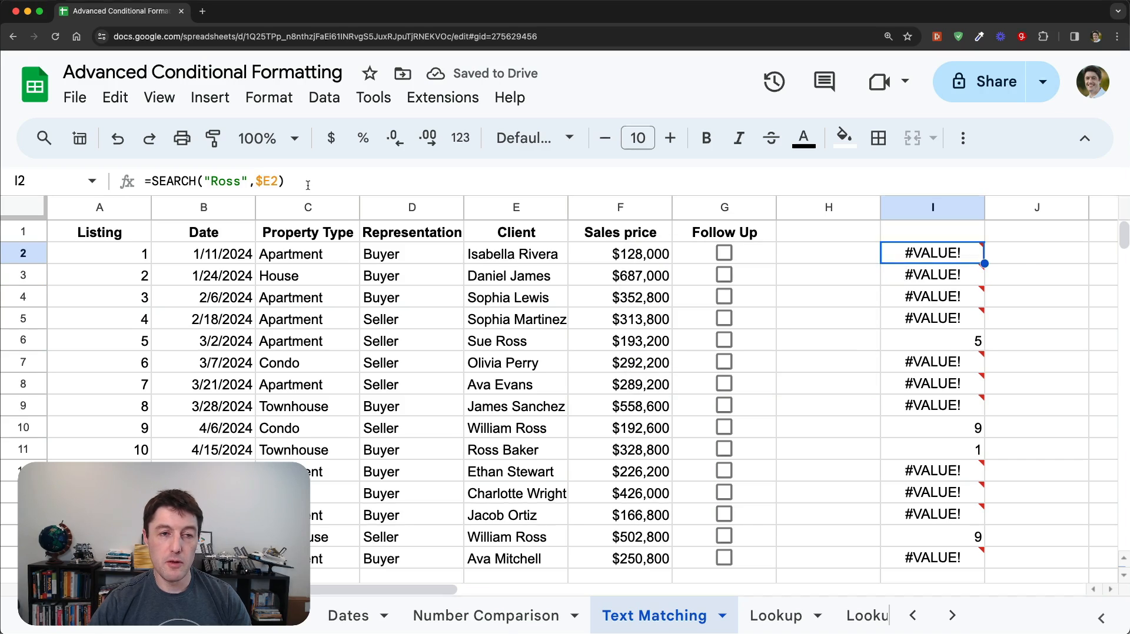
{"action": "left_click_drag", "start_coordinate": [284, 181], "coordinate": [143, 183]}
{"action": "key", "text": "ctrl+c"}
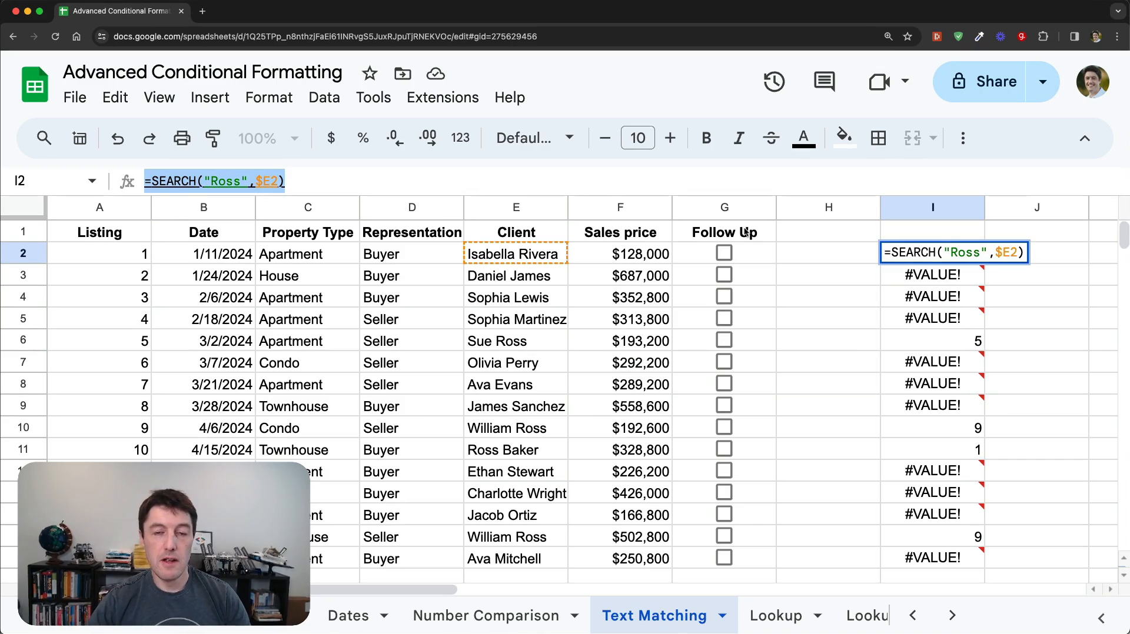
{"action": "key", "text": "Escape"}
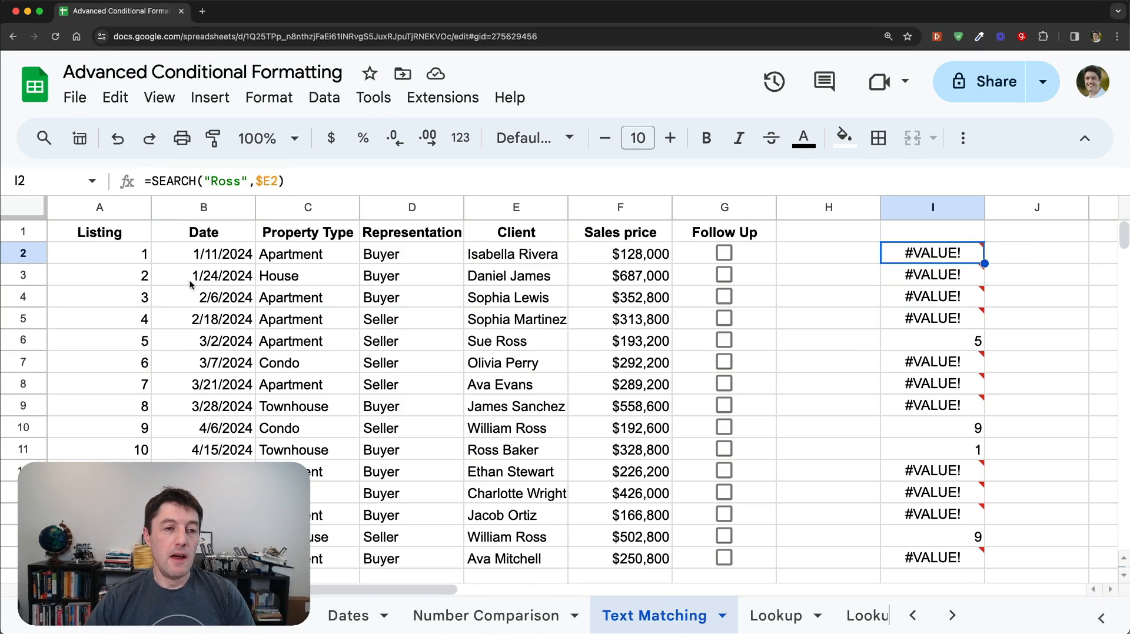
Start a conditional formatting rule for A2:G16 with the condition Custom formula is.
{"action": "left_click_drag", "start_coordinate": [141, 255], "coordinate": [724, 562]}
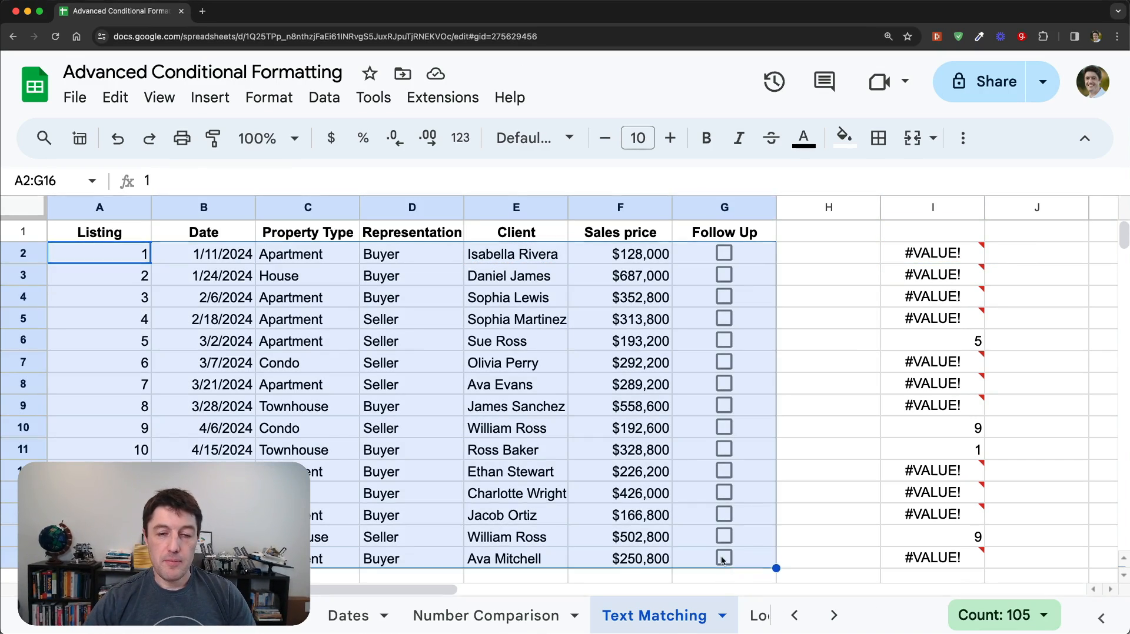
{"action": "left_click", "coordinate": [276, 106]}
{"action": "left_click", "coordinate": [416, 449]}
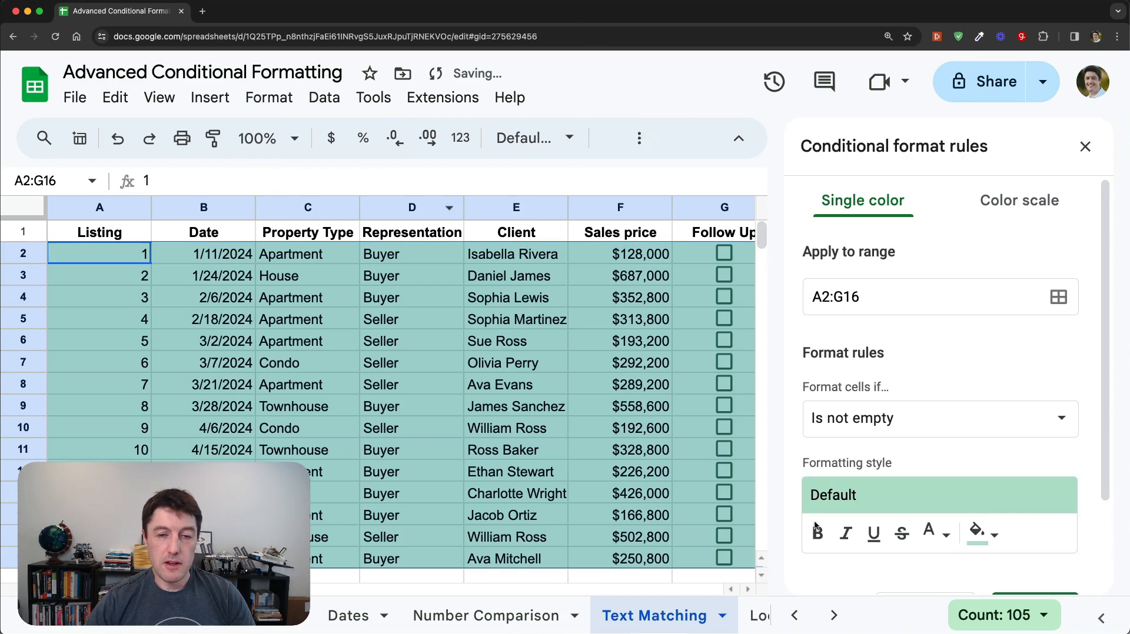
{"action": "left_click", "coordinate": [1005, 419]}
{"action": "scroll", "coordinate": [953, 568], "scroll_direction": "down", "scroll_amount": 8}
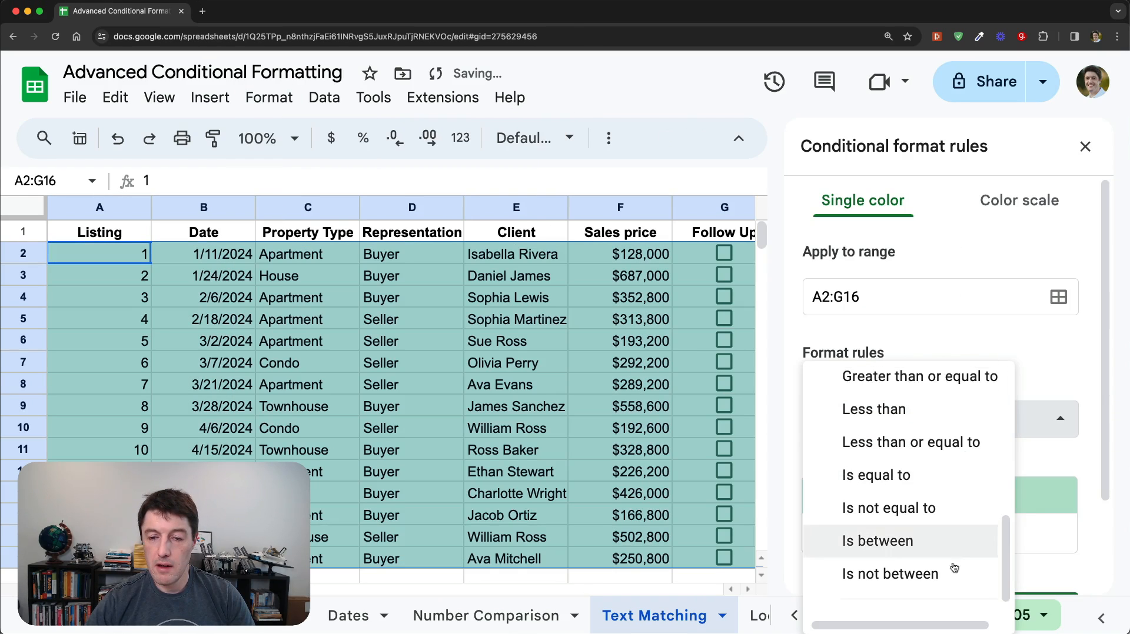
{"action": "left_click", "coordinate": [950, 590]}
Paste the copied SEARCH formula into the custom rule, save it with the default formatting style and close the rules.
{"action": "left_click", "coordinate": [844, 463]}
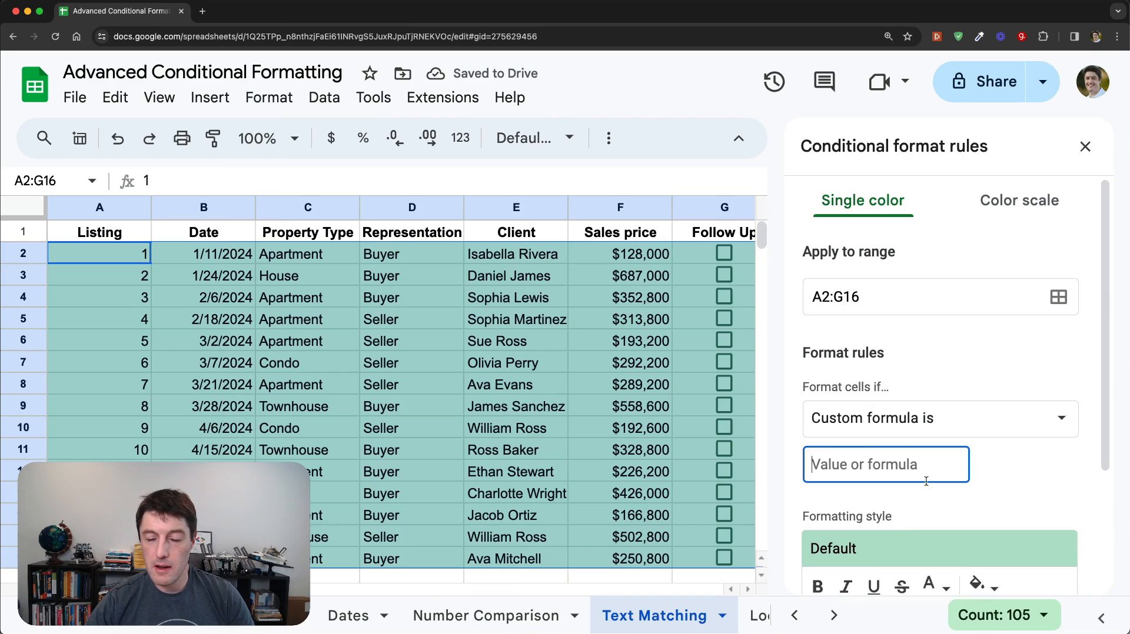
{"action": "key", "text": "ctrl+v"}
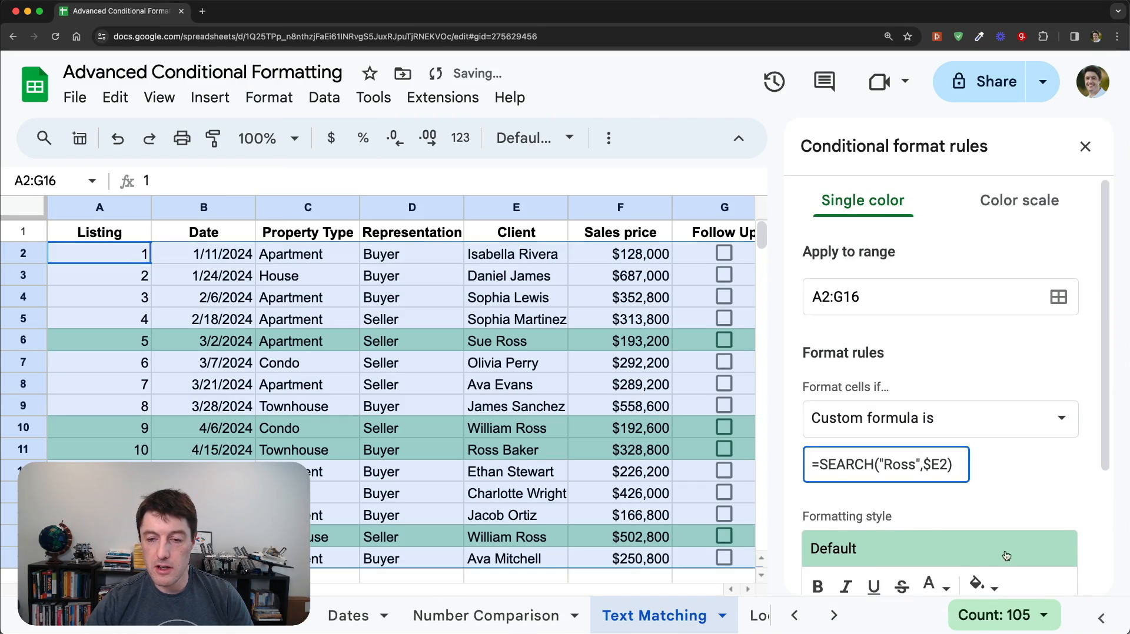
{"action": "scroll", "coordinate": [1010, 541], "scroll_direction": "down", "scroll_amount": 1}
{"action": "scroll", "coordinate": [1052, 496], "scroll_direction": "down", "scroll_amount": 3}
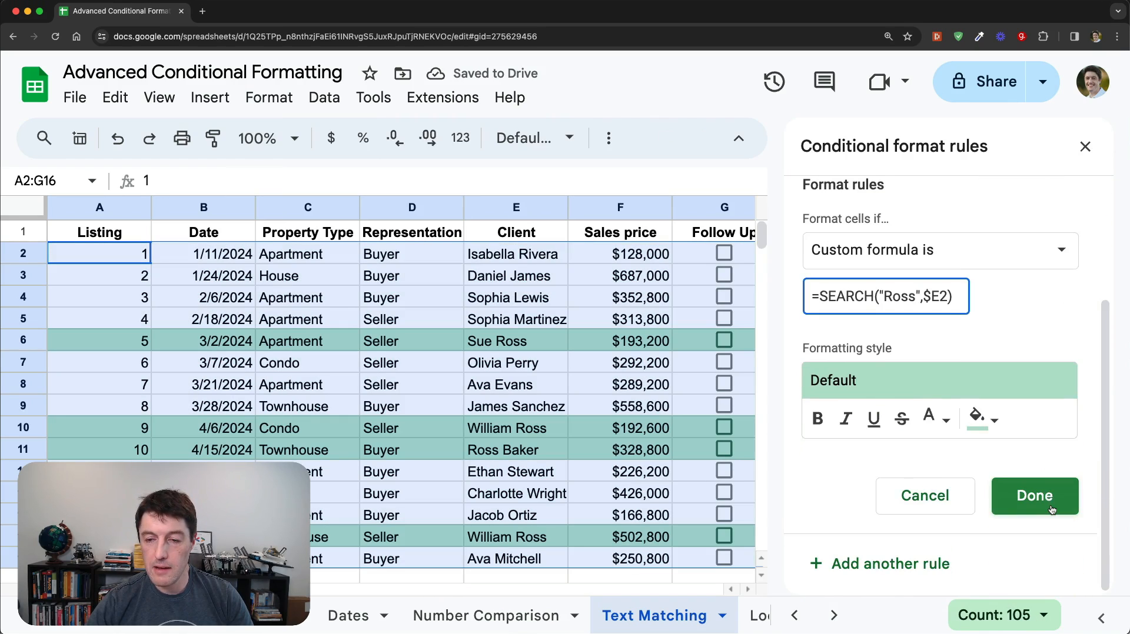
{"action": "left_click", "coordinate": [1051, 500]}
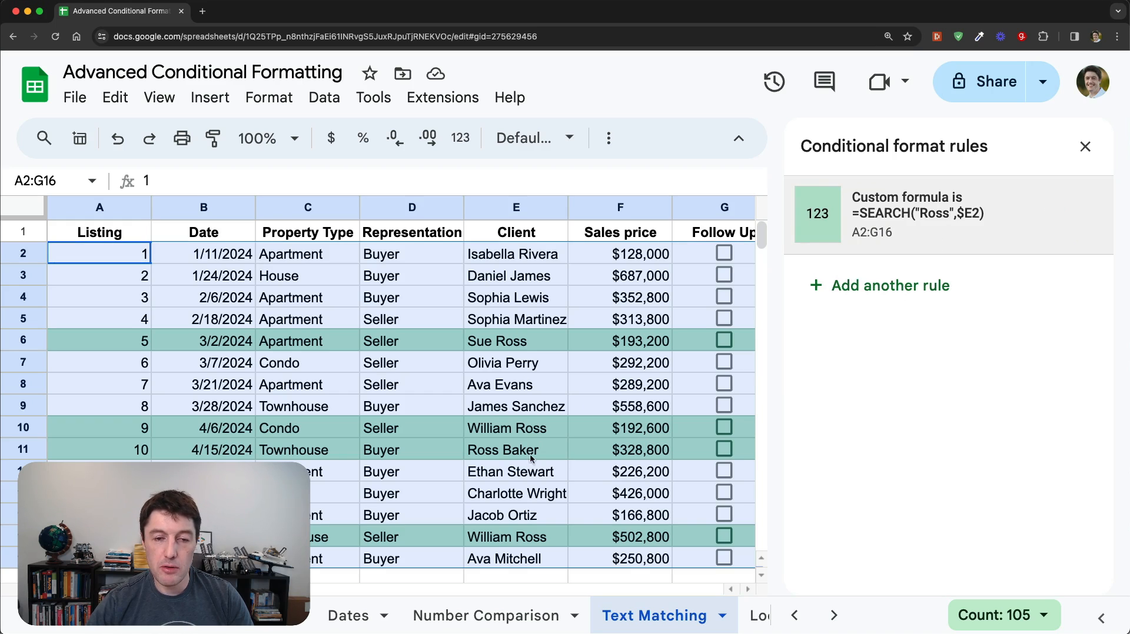
{"action": "left_click", "coordinate": [1085, 147]}
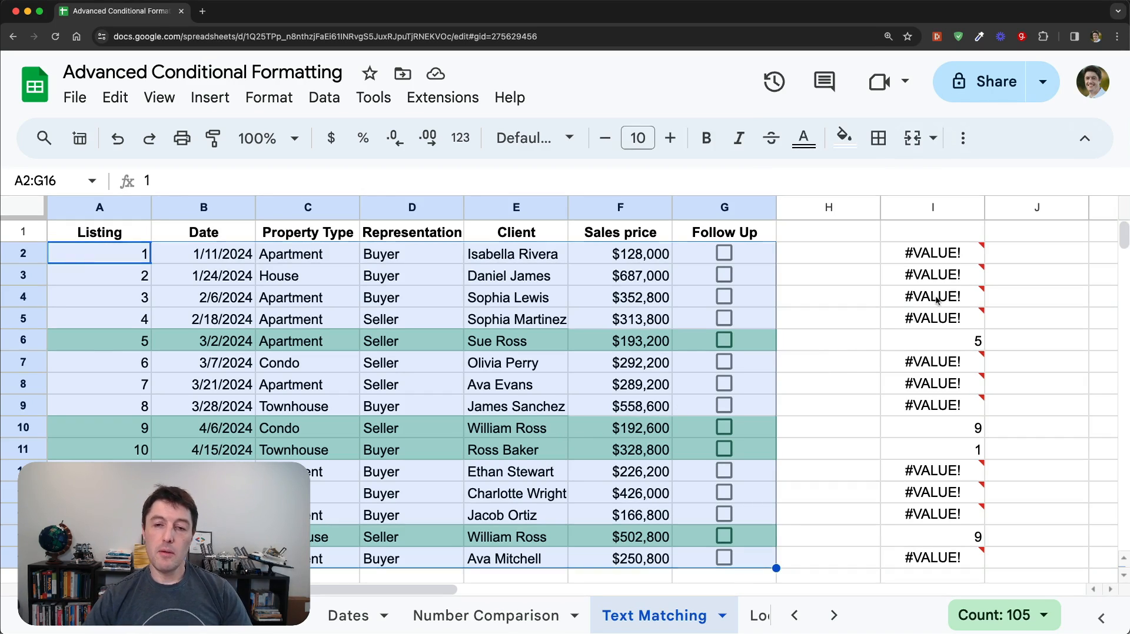
Compare the SEARCH results in I2:I9 with the row highlighting, and examine the client in E6.
{"action": "left_click_drag", "start_coordinate": [960, 259], "coordinate": [956, 315]}
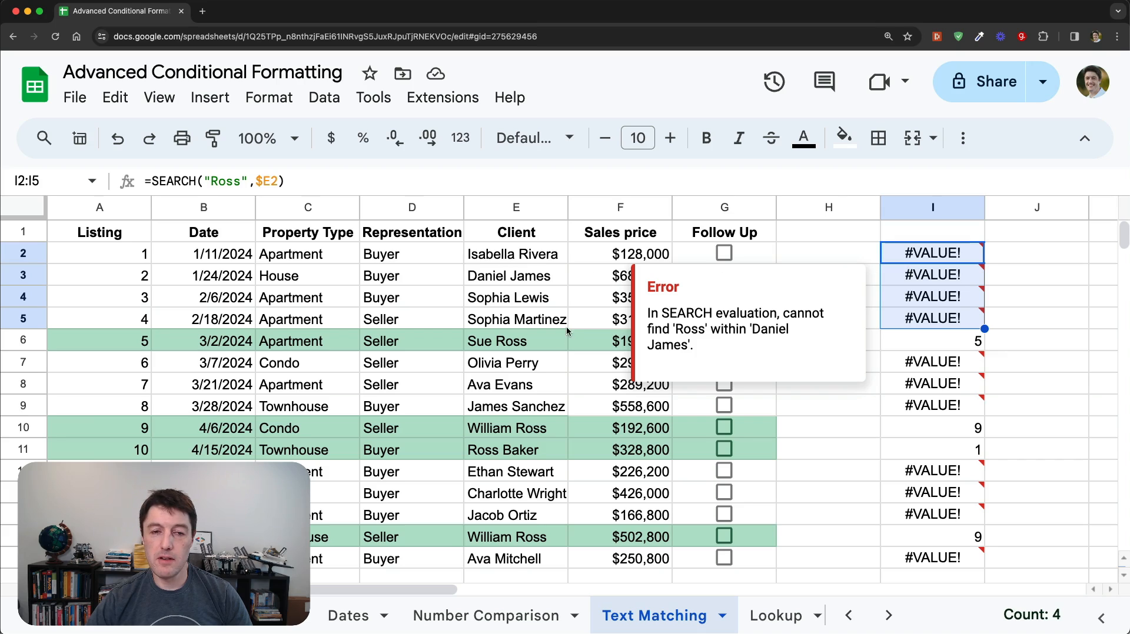
{"action": "left_click", "coordinate": [934, 261]}
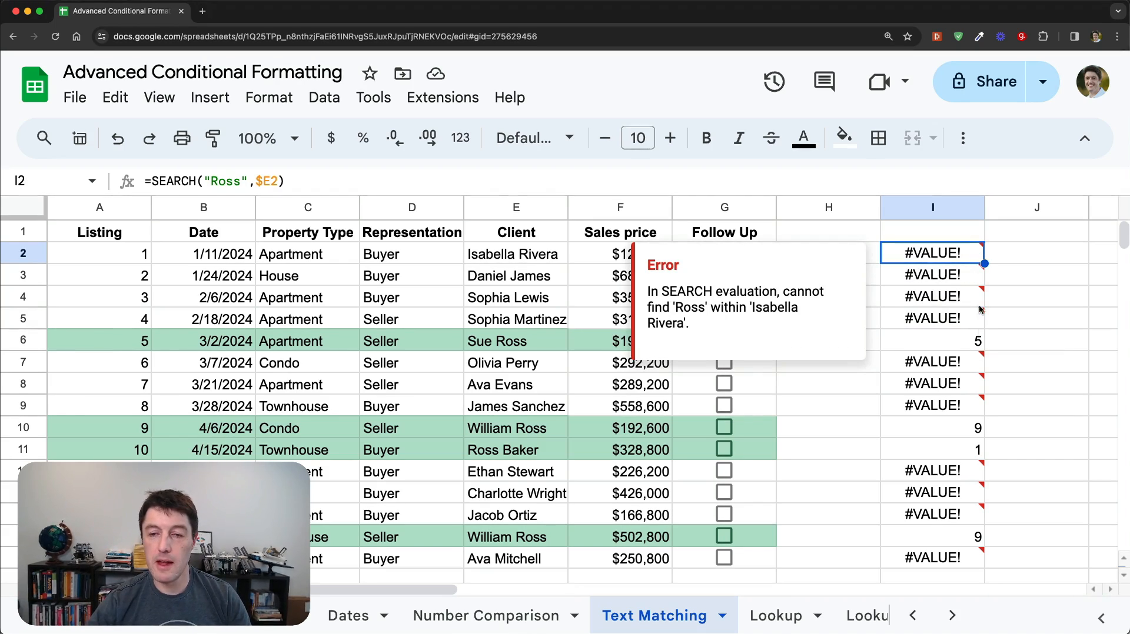
{"action": "mouse_move", "coordinate": [957, 318]}
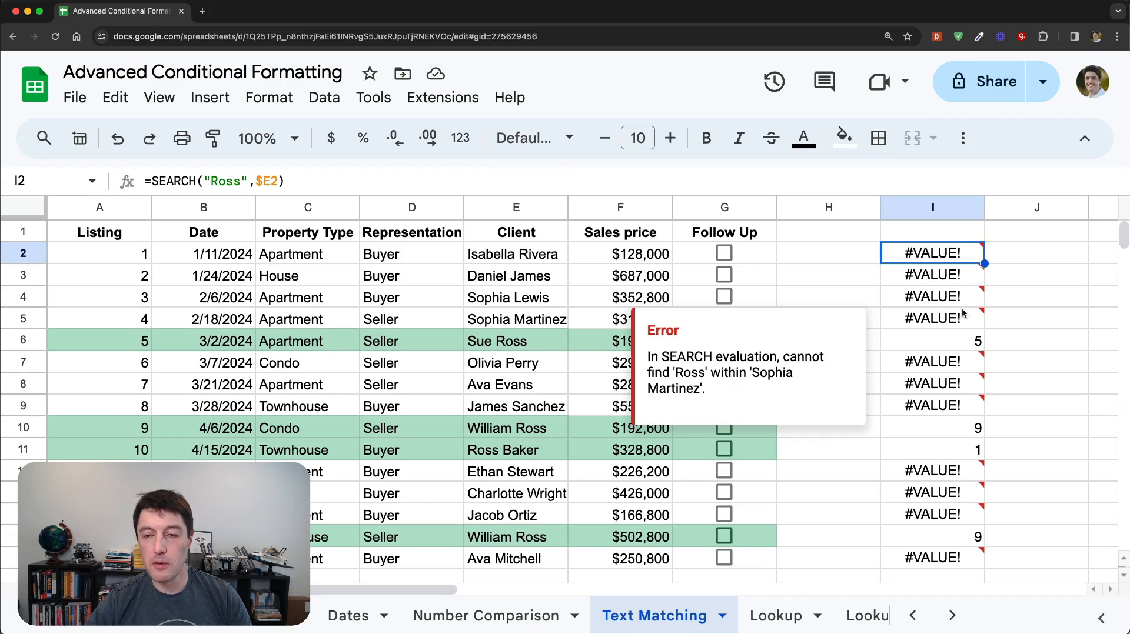
{"action": "left_click", "coordinate": [969, 340]}
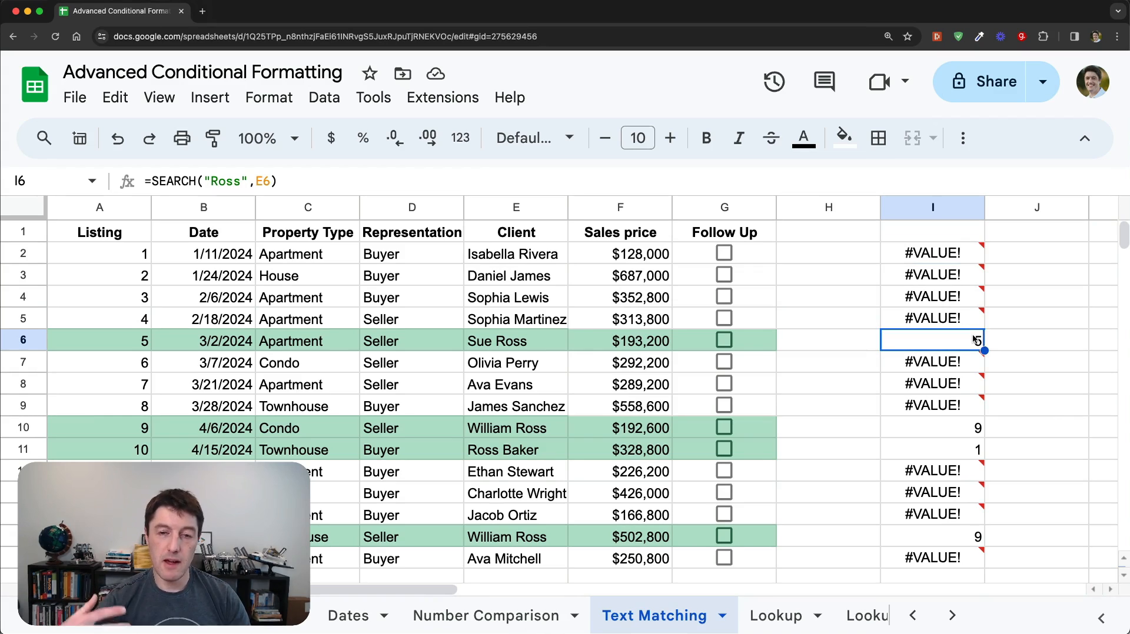
{"action": "left_click_drag", "start_coordinate": [956, 253], "coordinate": [956, 323]}
{"action": "left_click", "coordinate": [956, 340]}
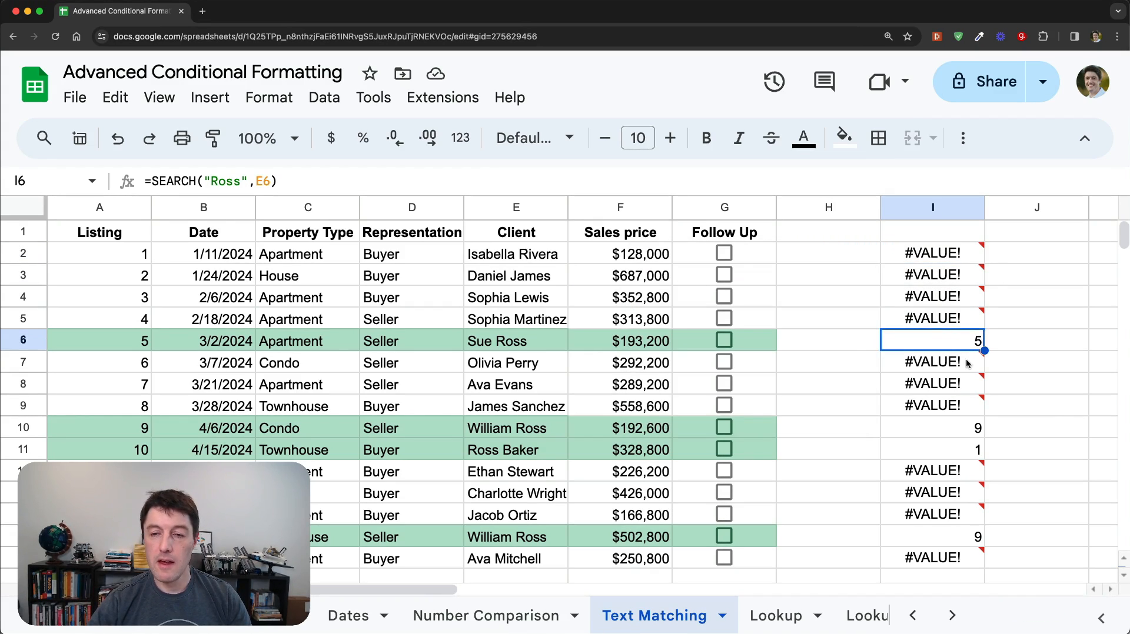
{"action": "left_click_drag", "start_coordinate": [972, 365], "coordinate": [969, 406]}
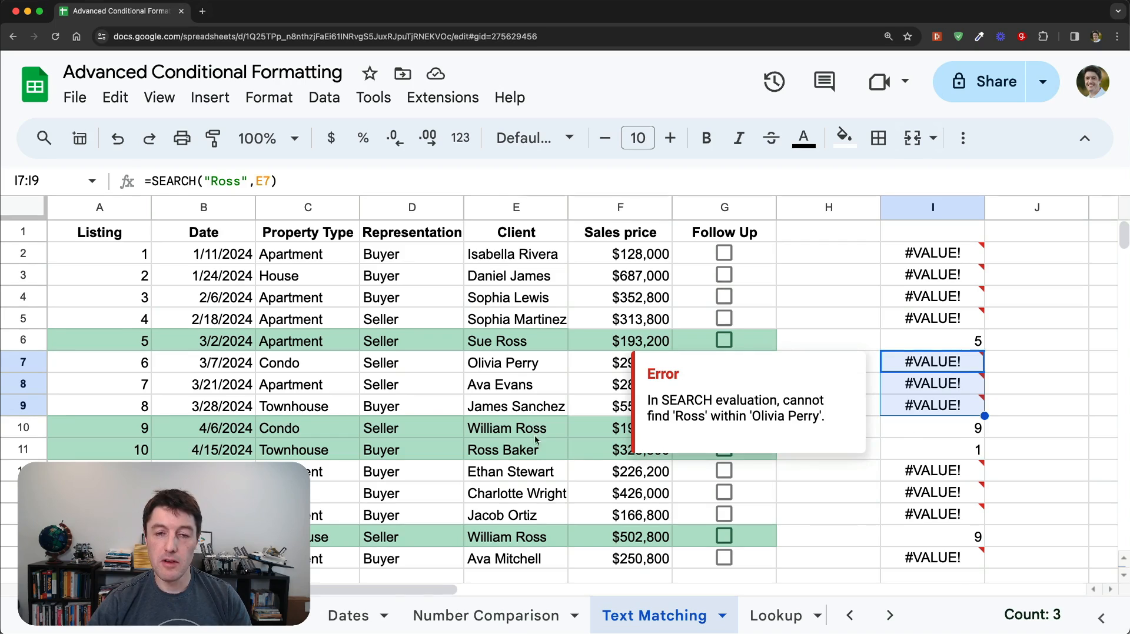
{"action": "left_click", "coordinate": [921, 259]}
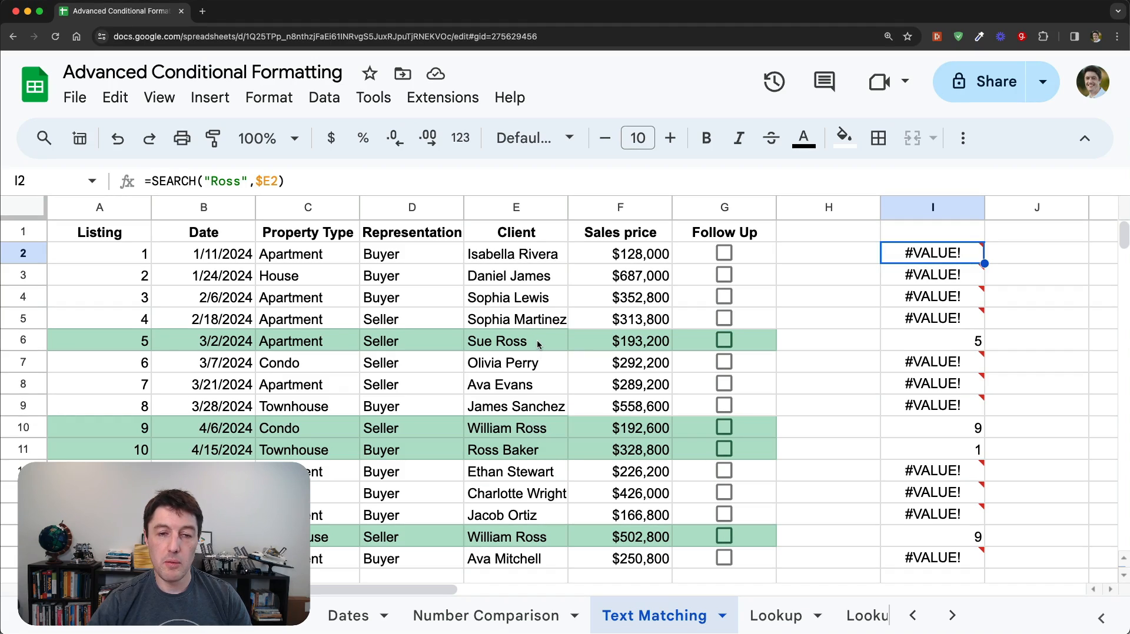
{"action": "left_click", "coordinate": [504, 344]}
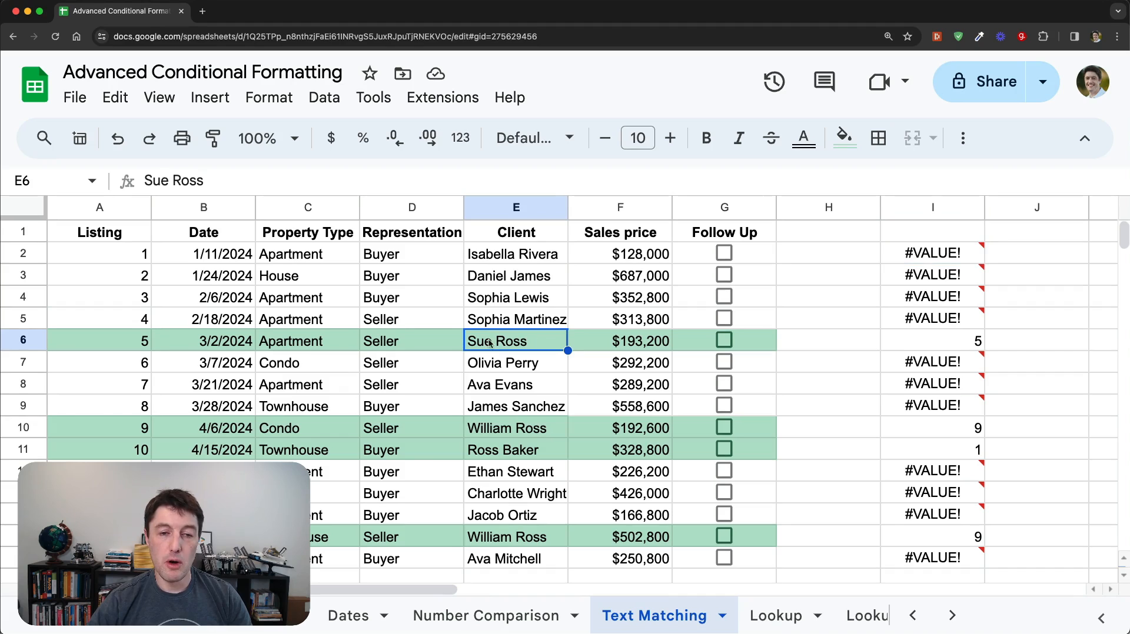
Start a REGEXMATCH formula in J2 with the column-locked reference $E2 as the text to test.
{"action": "left_click", "coordinate": [1016, 255]}
{"action": "mouse_move", "coordinate": [888, 243]}
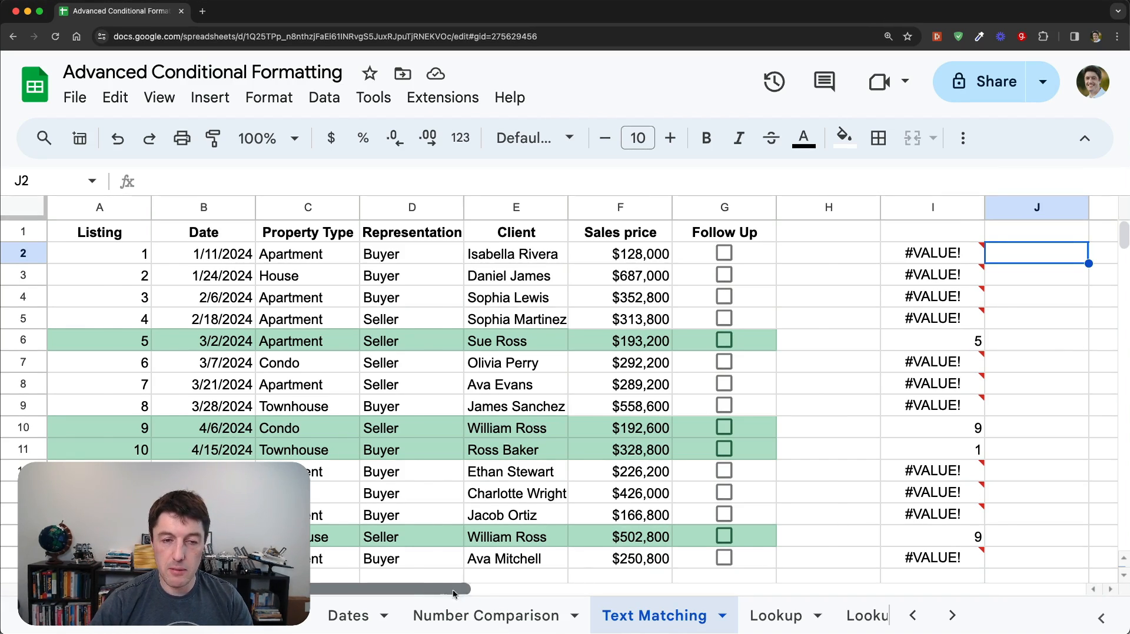
{"action": "left_click_drag", "start_coordinate": [434, 588], "coordinate": [520, 591]}
{"action": "type", "text": "=rege"}
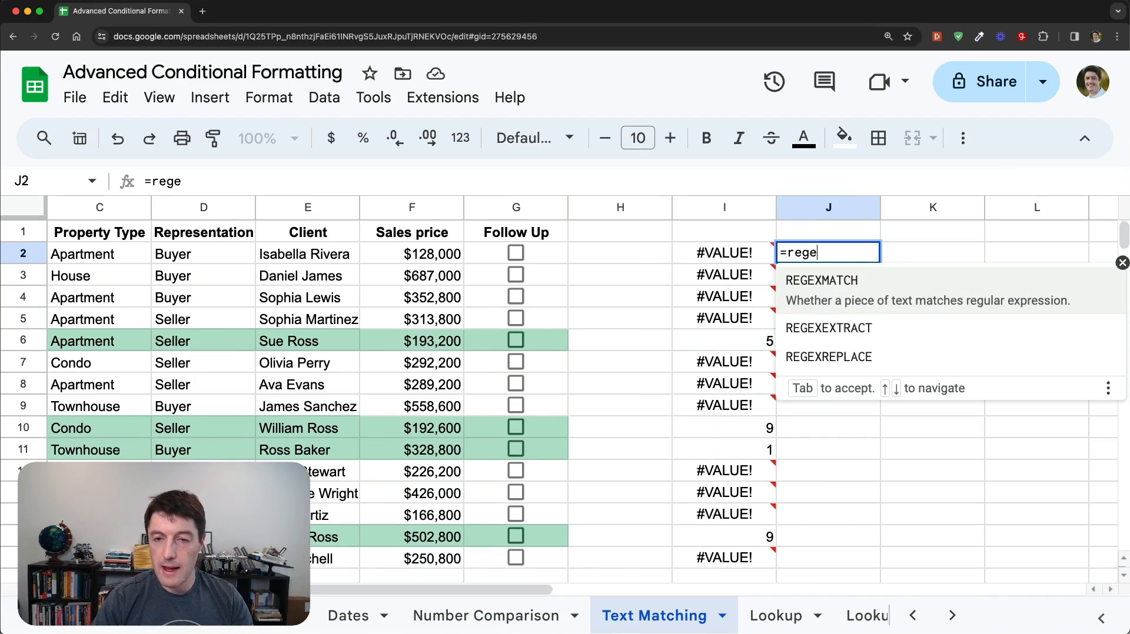
{"action": "key", "text": "Tab"}
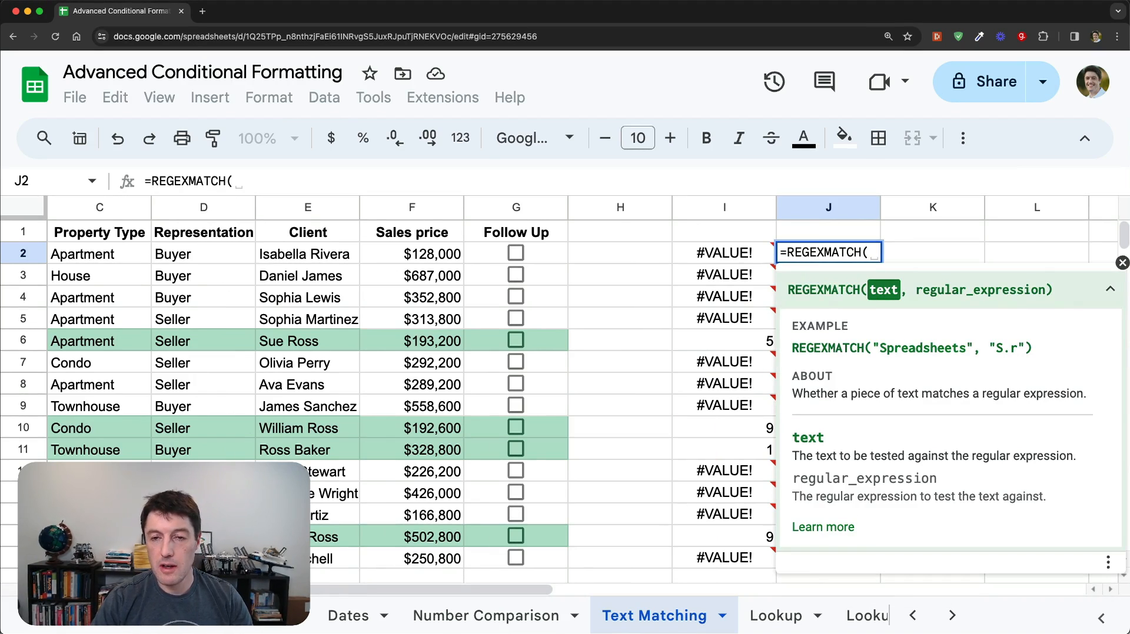
{"action": "key", "text": "Left"}
{"action": "key", "text": "Left"}
{"action": "key", "text": "Left"}
{"action": "key", "text": "Left"}
{"action": "key", "text": "Left"}
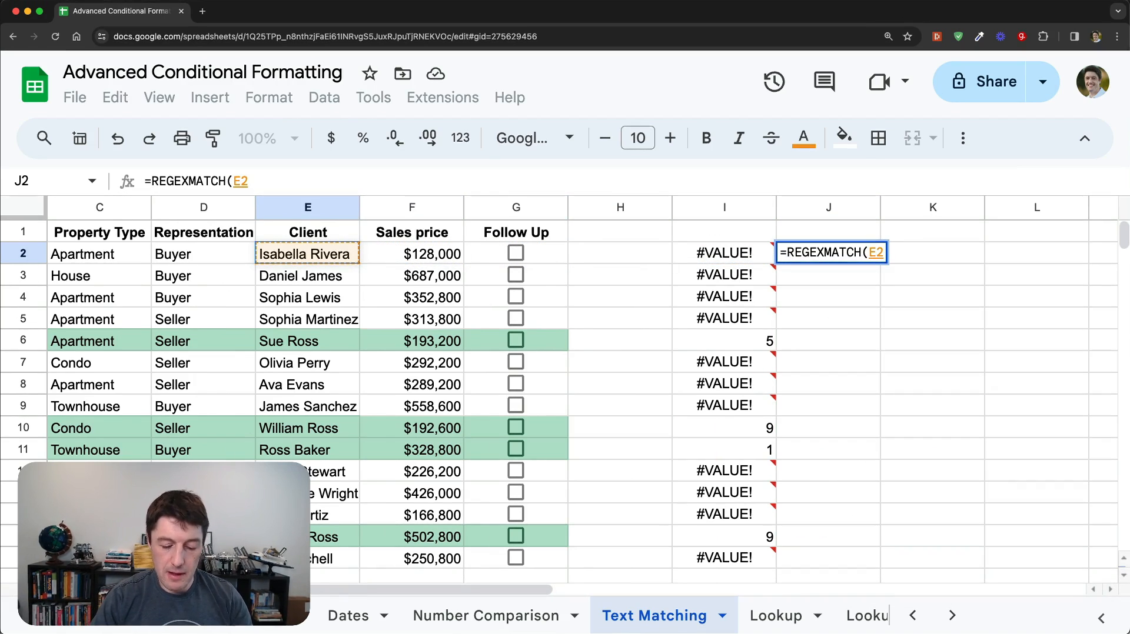
{"action": "key", "text": "F4"}
{"action": "key", "text": "F4"}
{"action": "key", "text": "F4"}
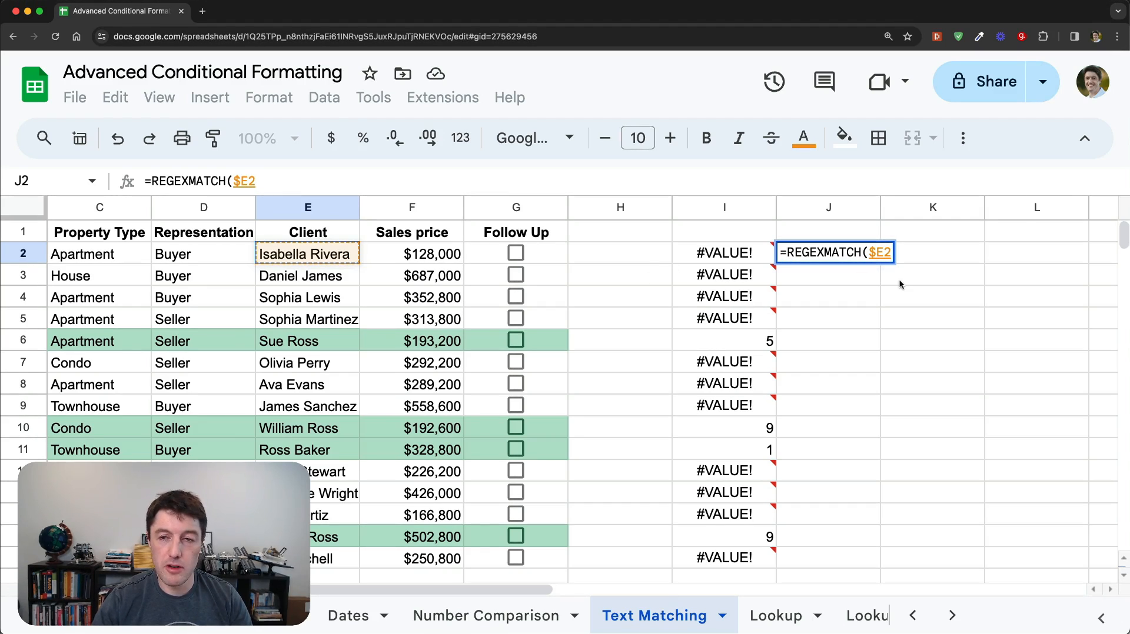
Complete the REGEXMATCH formula in J2 with the regular expression ".+Ross$" and accept the suggested autofill down column J.
{"action": "type", "text": ","}
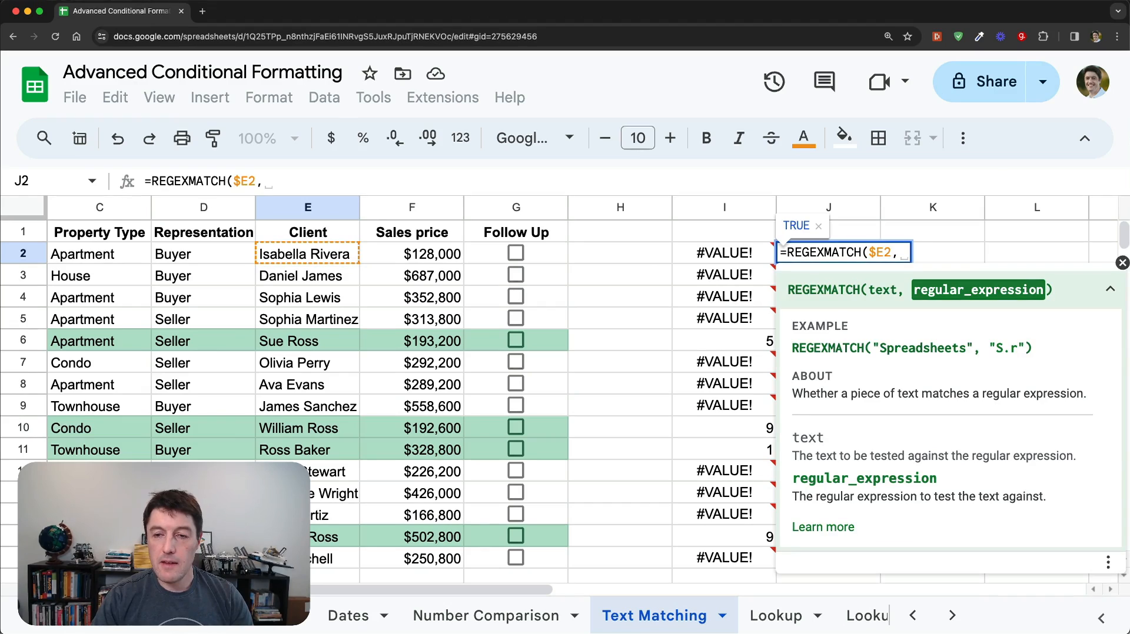
{"action": "key", "text": "BackSpace"}
{"action": "type", "text": "\".+Ross$"}
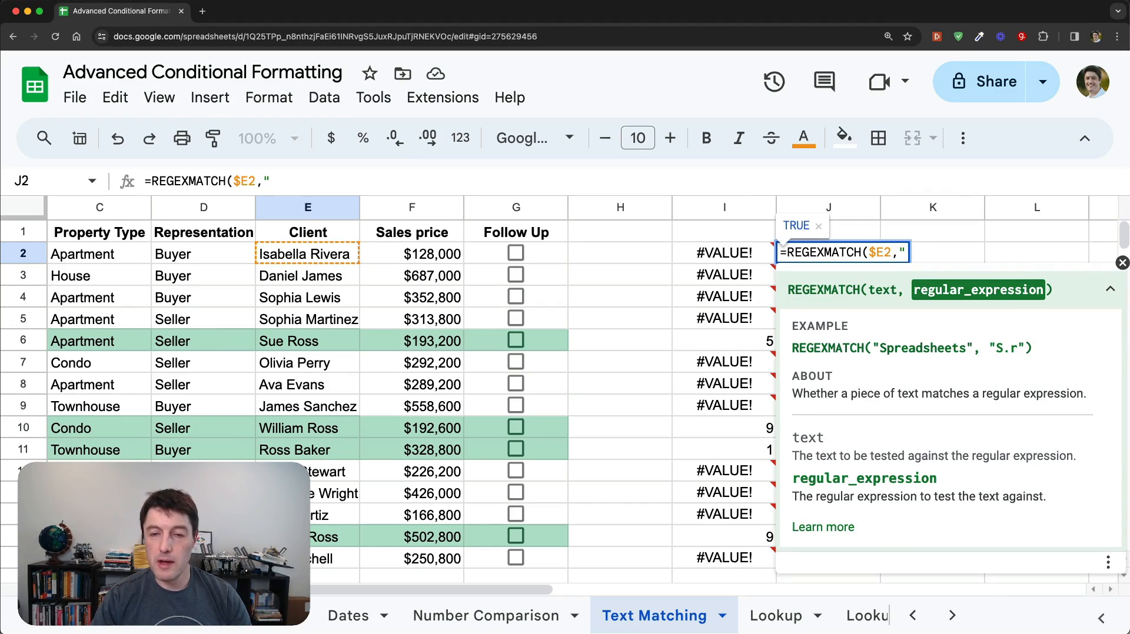
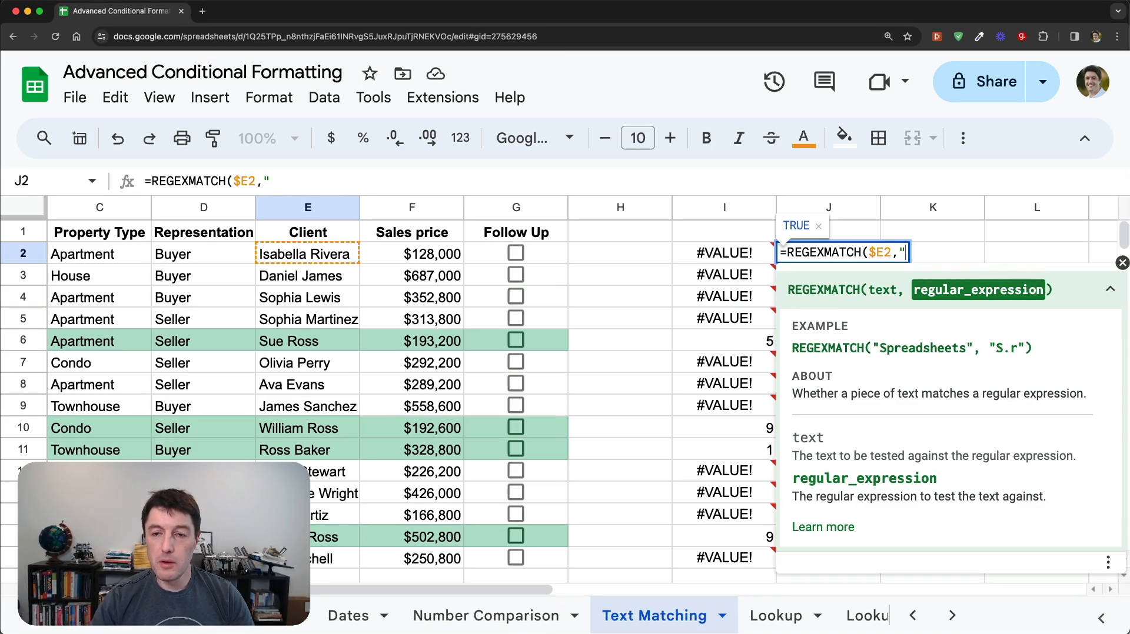
{"action": "type", "text": "."}
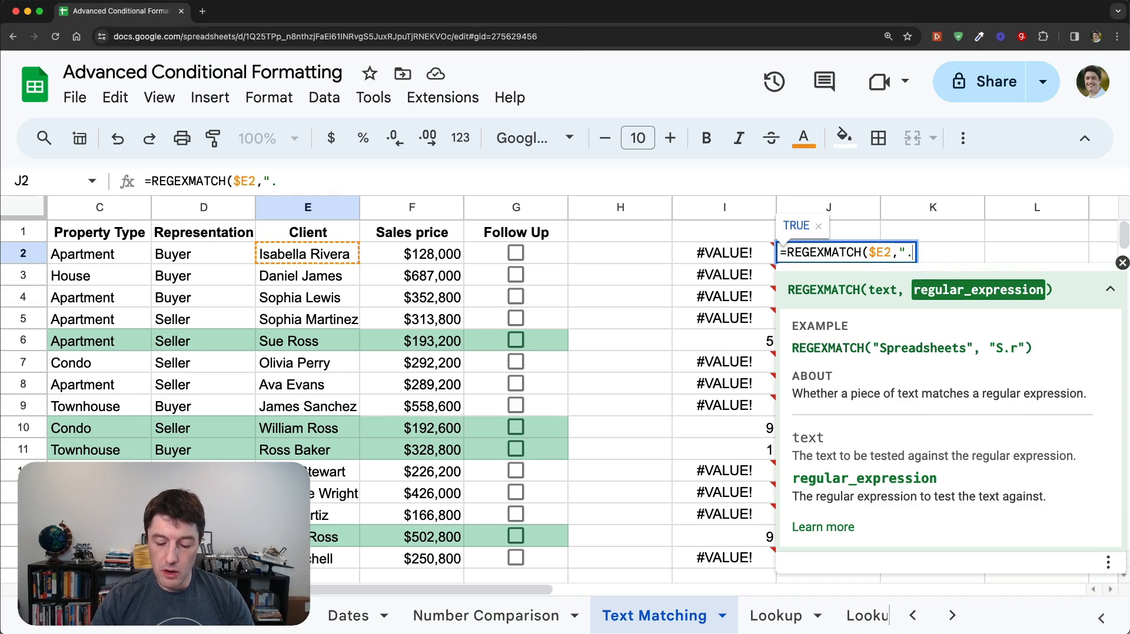
{"action": "type", "text": "+"}
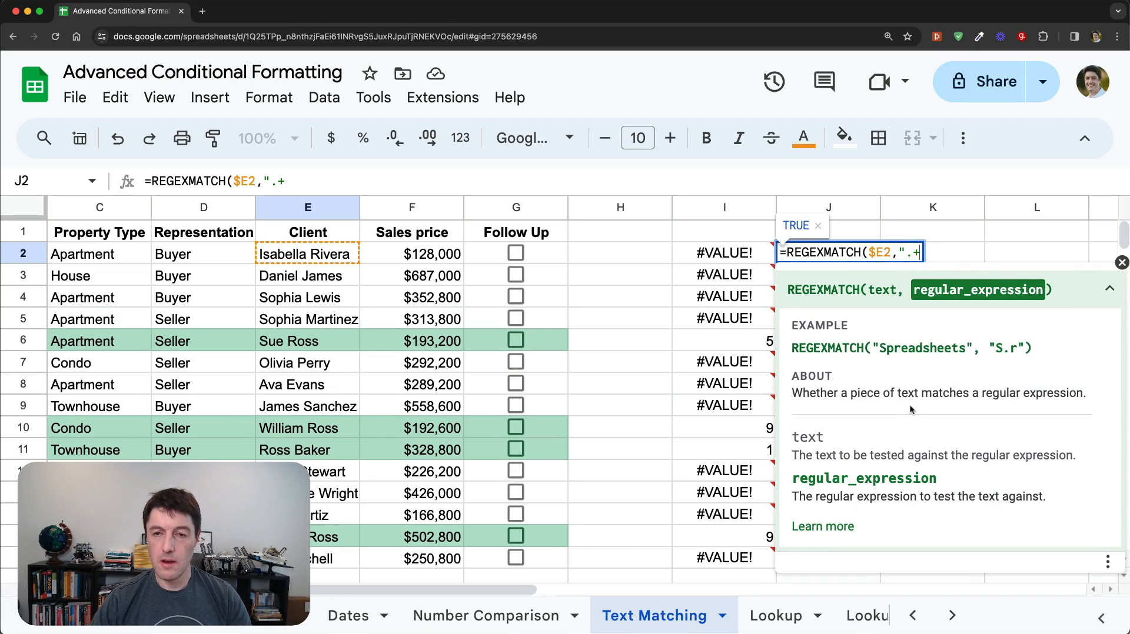
{"action": "type", "text": "Ross"}
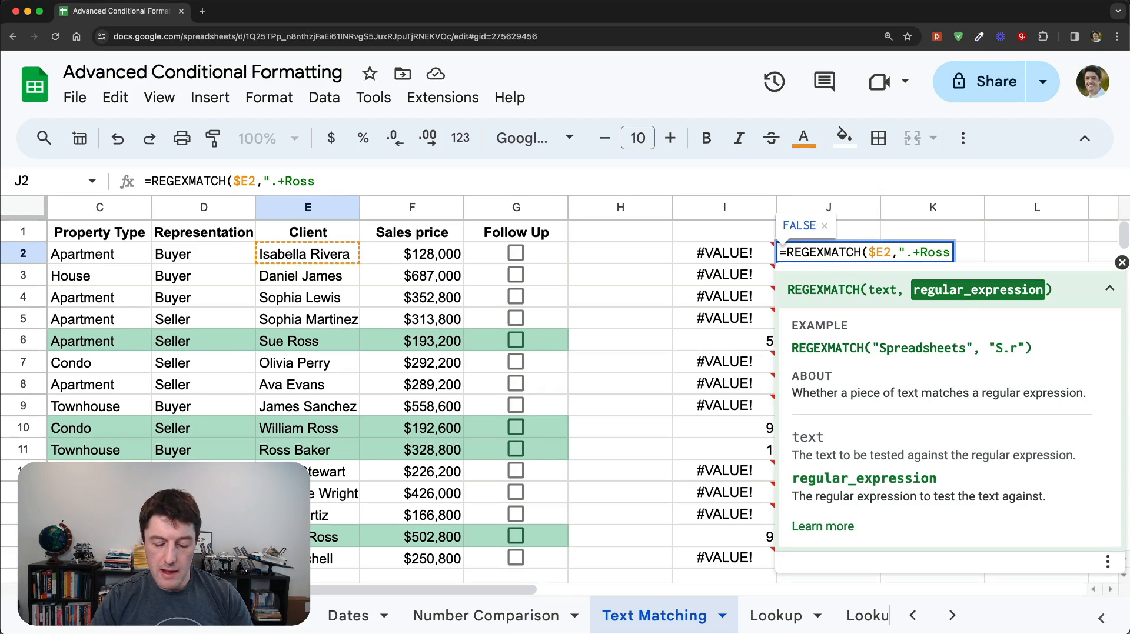
{"action": "type", "text": "$"}
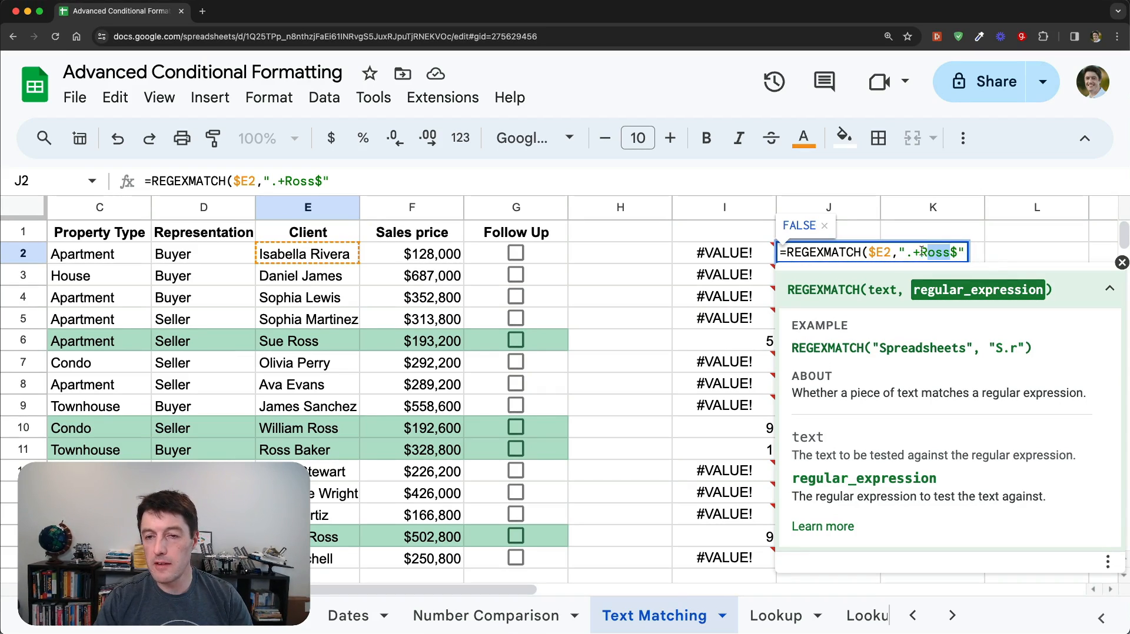
{"action": "left_click_drag", "start_coordinate": [922, 252], "coordinate": [920, 251]}
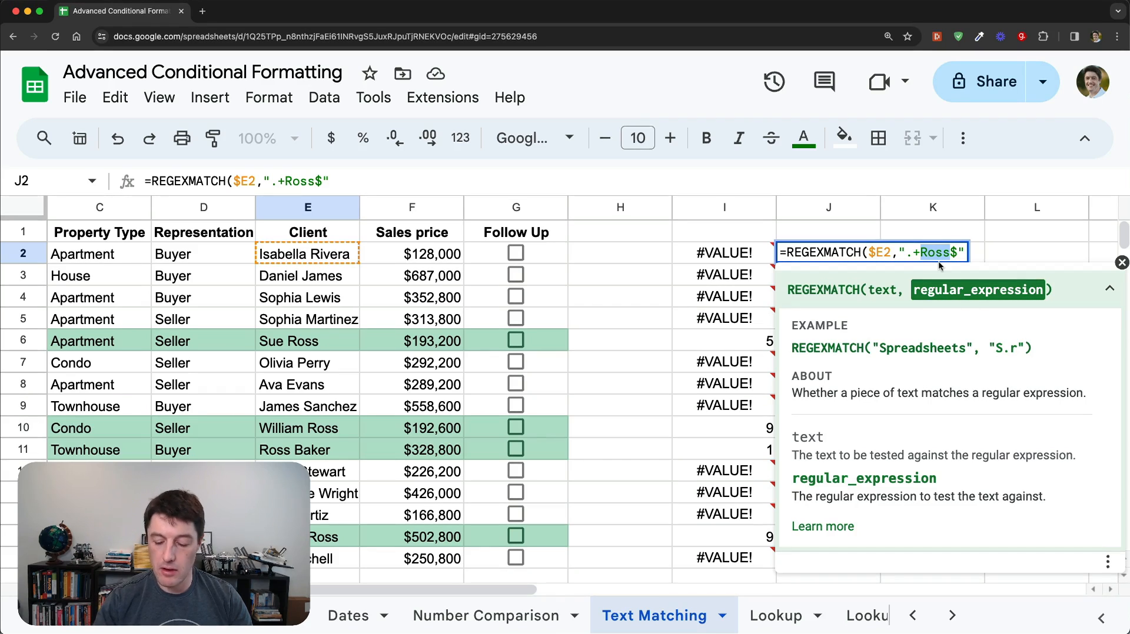
{"action": "key", "text": "Right"}
{"action": "key", "text": "Right"}
{"action": "key", "text": "Right"}
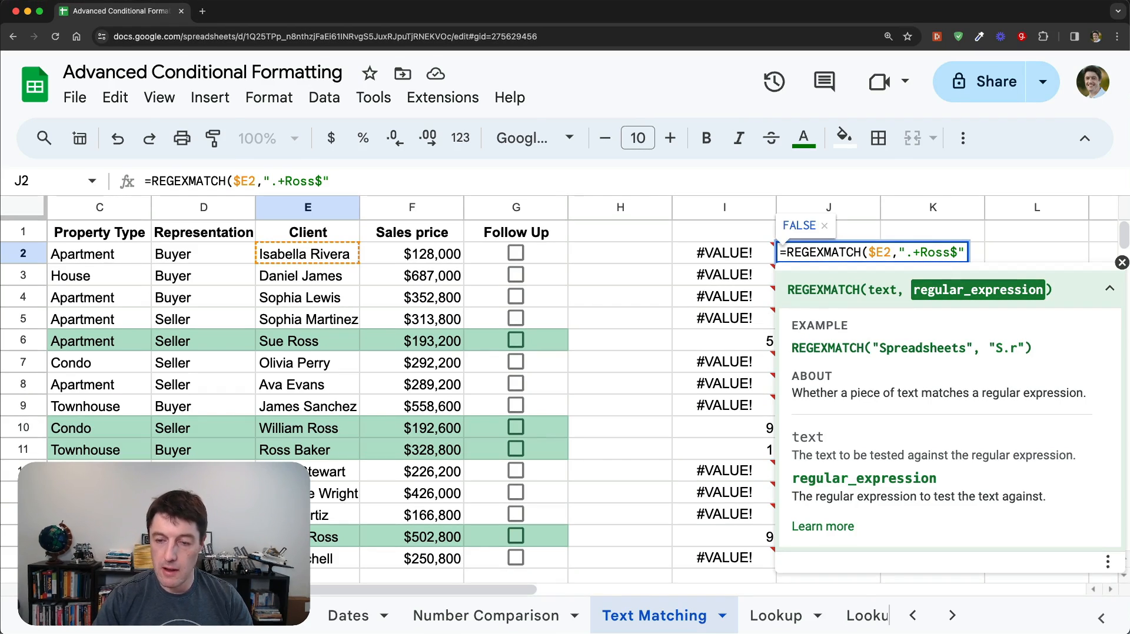
{"action": "type", "text": ")"}
{"action": "key", "text": "Return"}
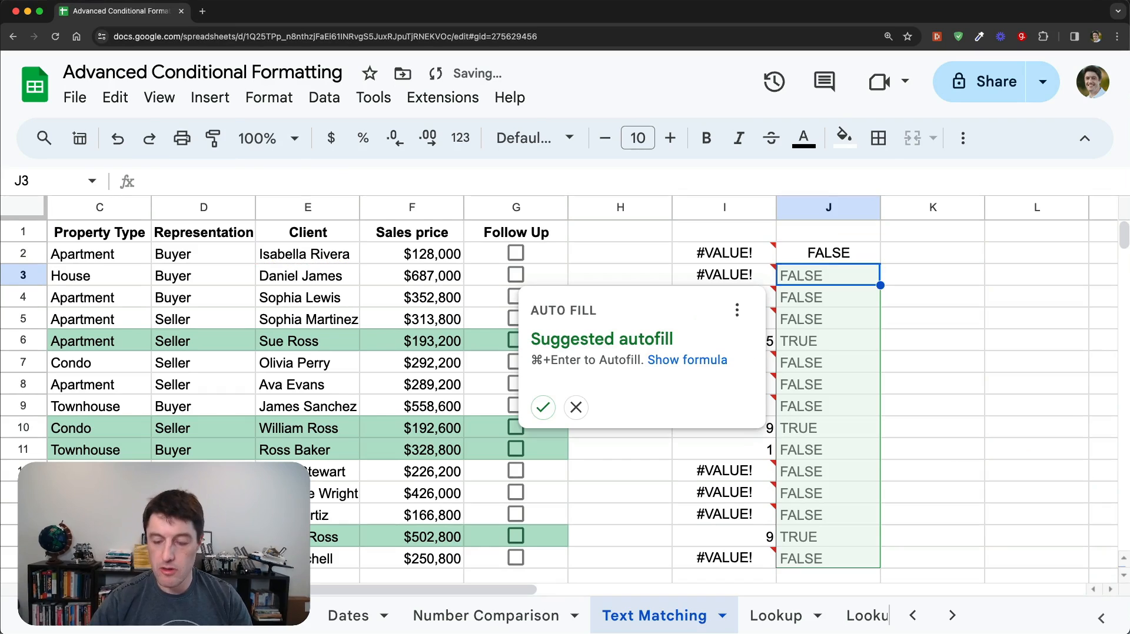
{"action": "key", "text": "super+Return"}
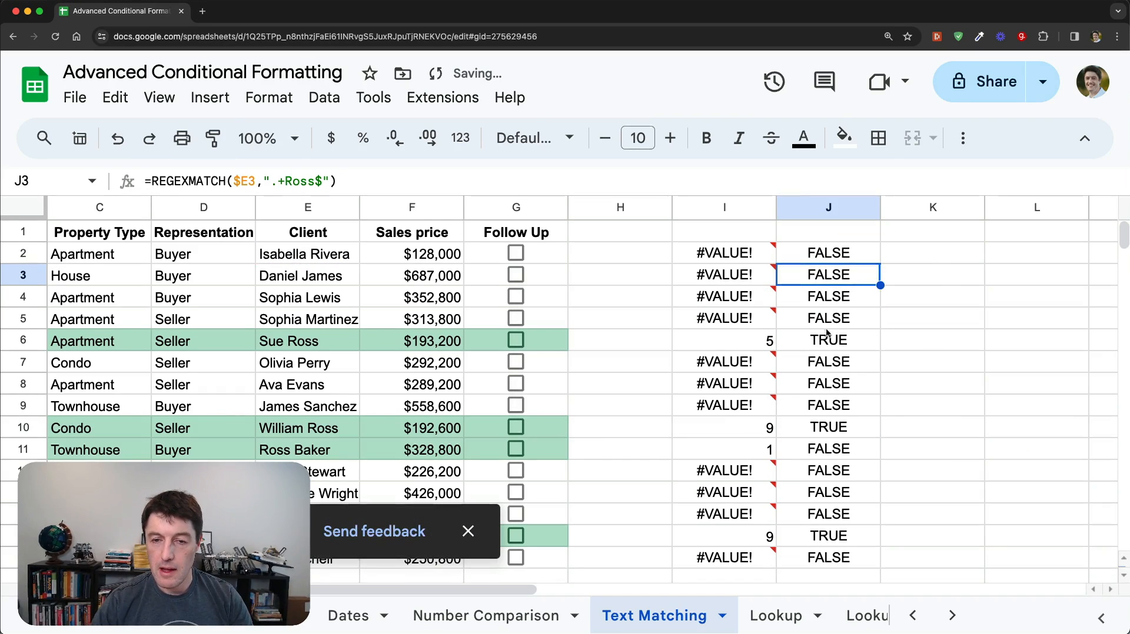
Compare the REGEXMATCH results in rows 6, 10 and 11 with the SEARCH results and the client names.
{"action": "left_click_drag", "start_coordinate": [826, 340], "coordinate": [733, 334]}
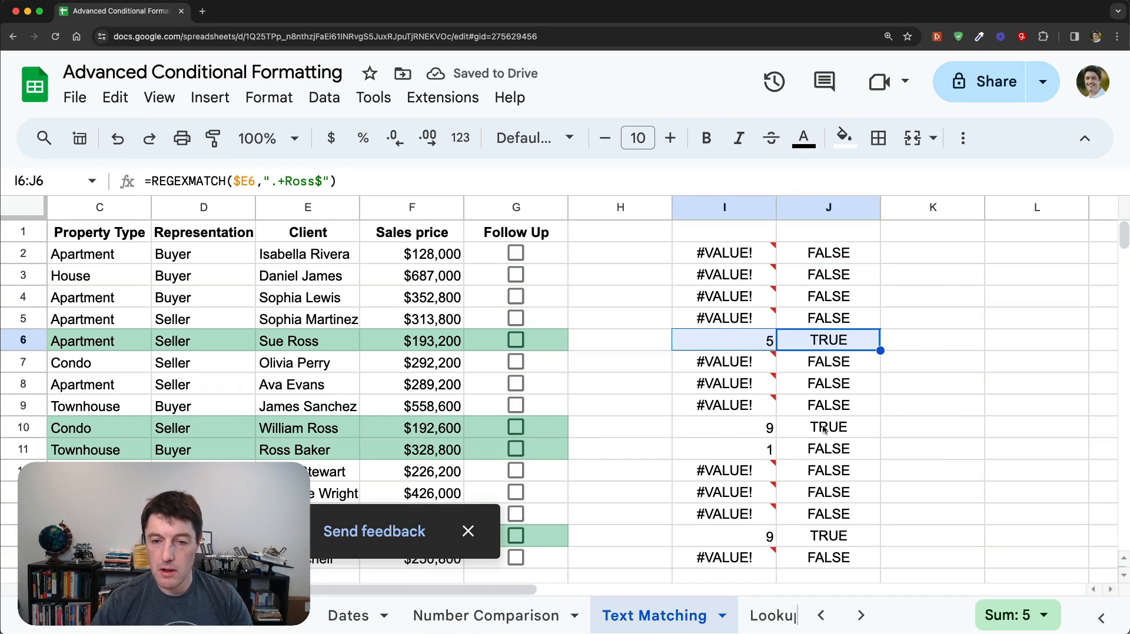
{"action": "left_click_drag", "start_coordinate": [823, 430], "coordinate": [306, 428]}
{"action": "left_click_drag", "start_coordinate": [827, 450], "coordinate": [345, 460]}
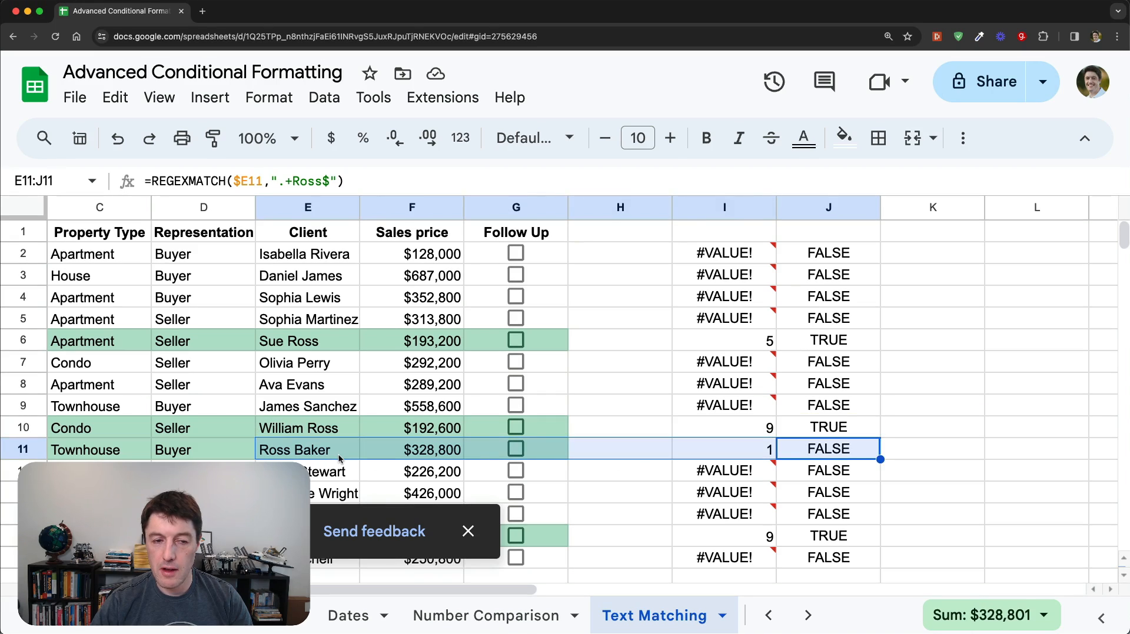
{"action": "left_click", "coordinate": [336, 480]}
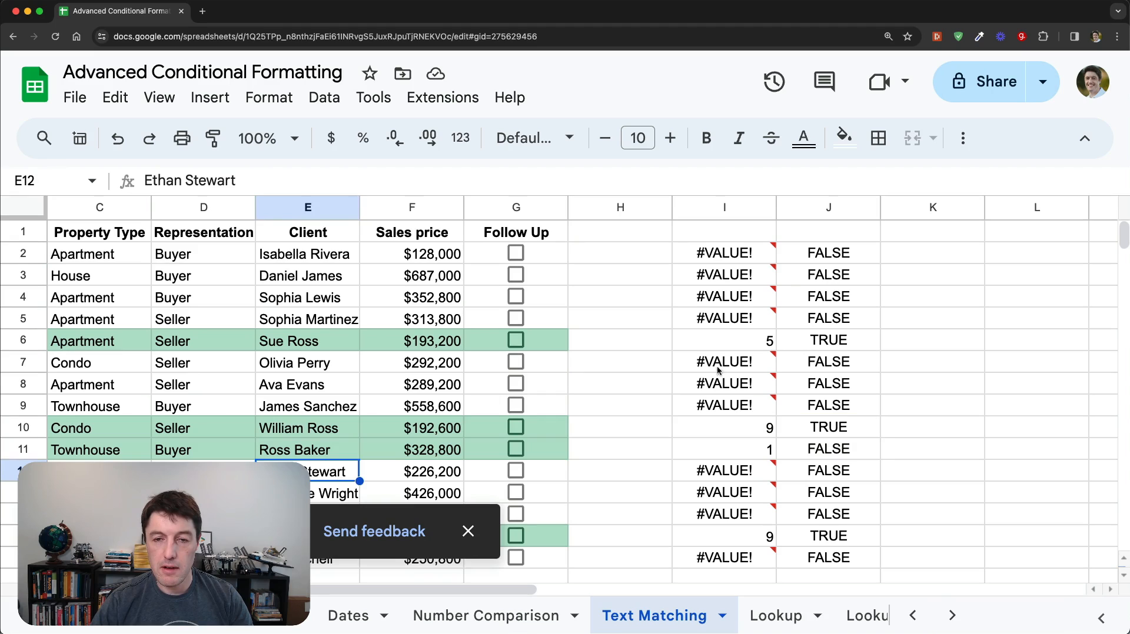
Copy the REGEXMATCH formula text from J2, leaving the cell unchanged.
{"action": "left_click", "coordinate": [803, 259]}
{"action": "key", "text": "super+a"}
{"action": "key", "text": "super+c"}
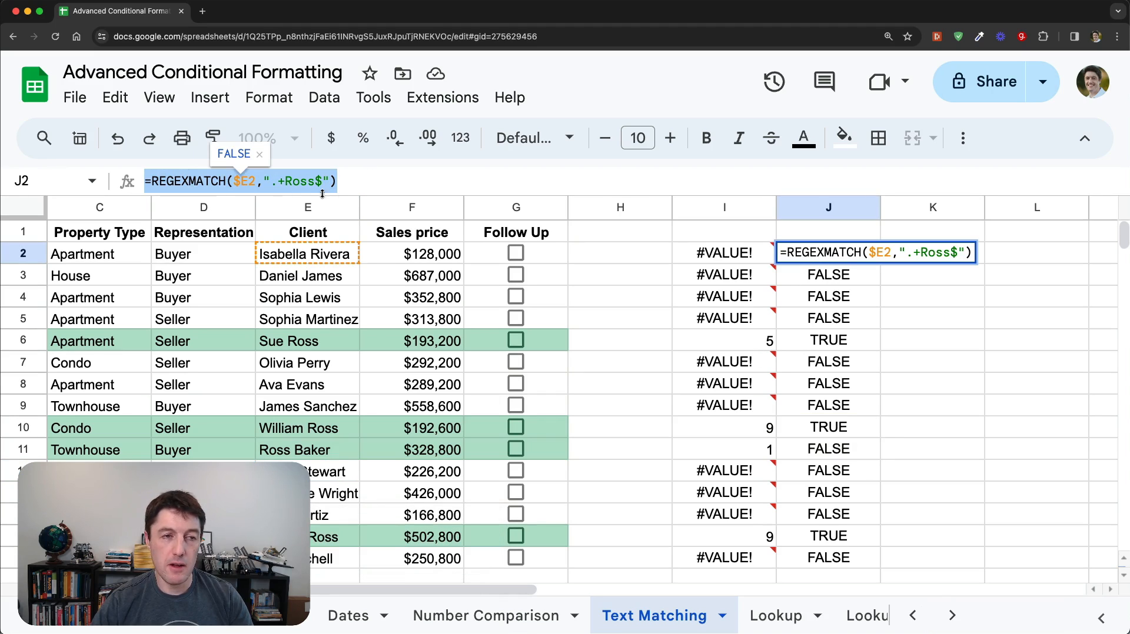
{"action": "key", "text": "Escape"}
Add another conditional formatting rule for A2:G16 with the condition Custom formula is.
{"action": "left_click", "coordinate": [245, 257]}
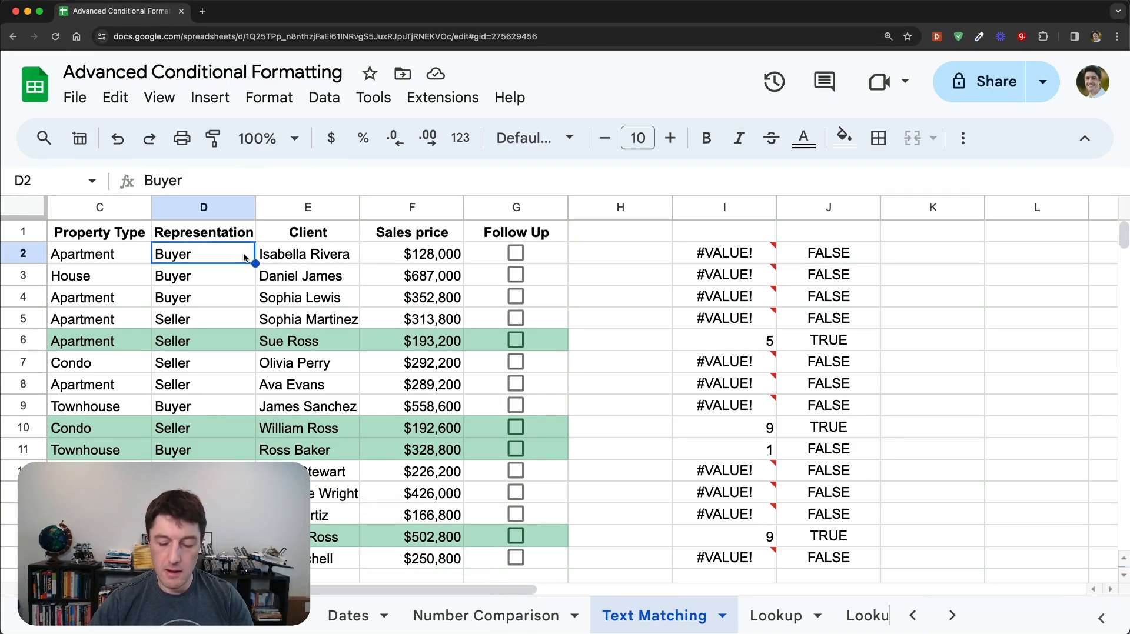
{"action": "key", "text": "Home"}
{"action": "key", "text": "super+shift+Right"}
{"action": "key", "text": "super+shift+Down"}
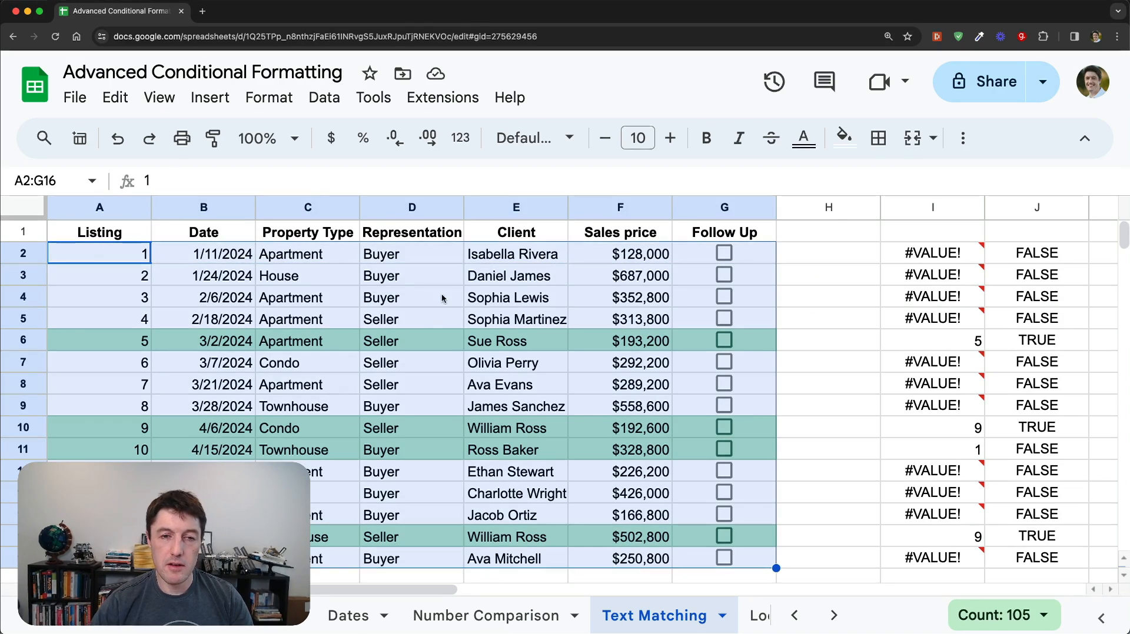
{"action": "left_click", "coordinate": [265, 98]}
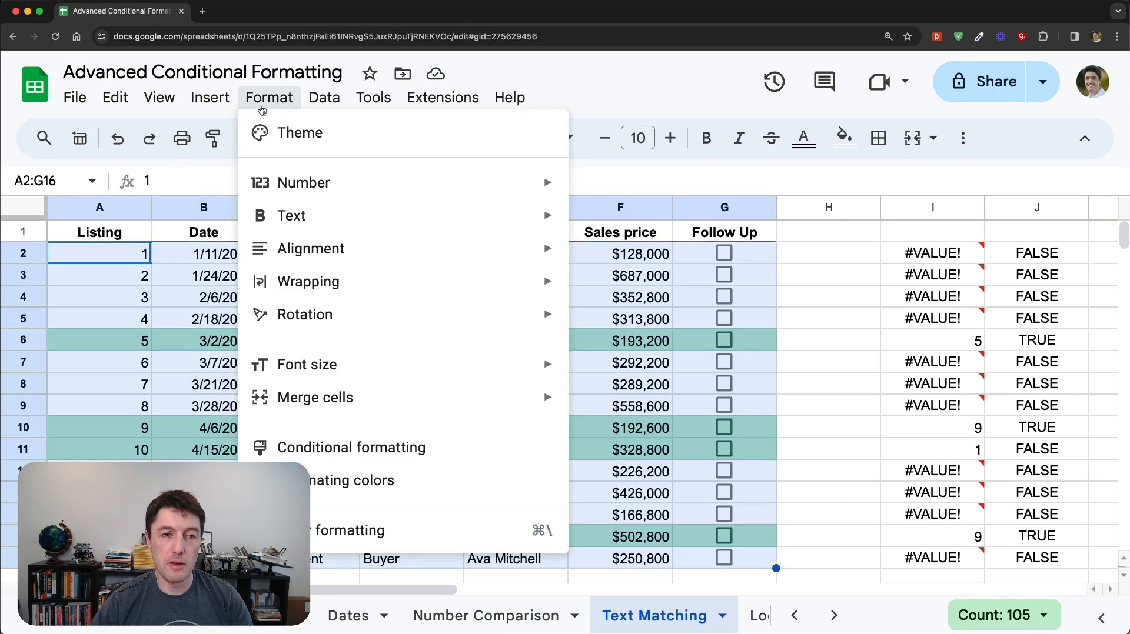
{"action": "left_click", "coordinate": [443, 445]}
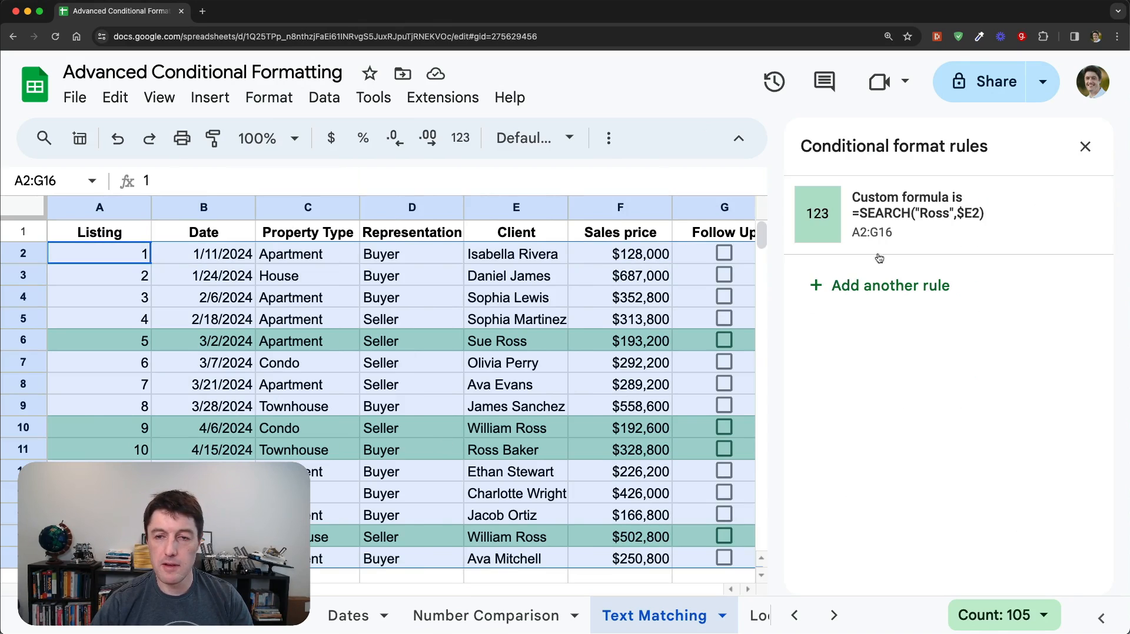
{"action": "left_click", "coordinate": [901, 285]}
{"action": "left_click", "coordinate": [928, 412]}
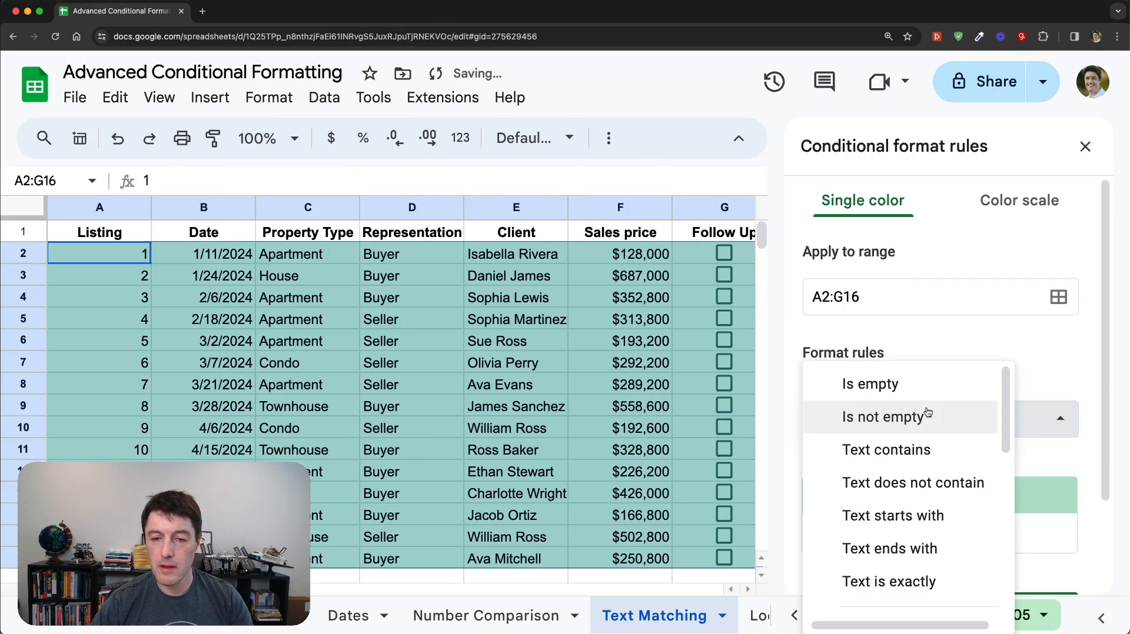
{"action": "scroll", "coordinate": [928, 506], "scroll_direction": "down", "scroll_amount": 5}
{"action": "left_click", "coordinate": [928, 595]}
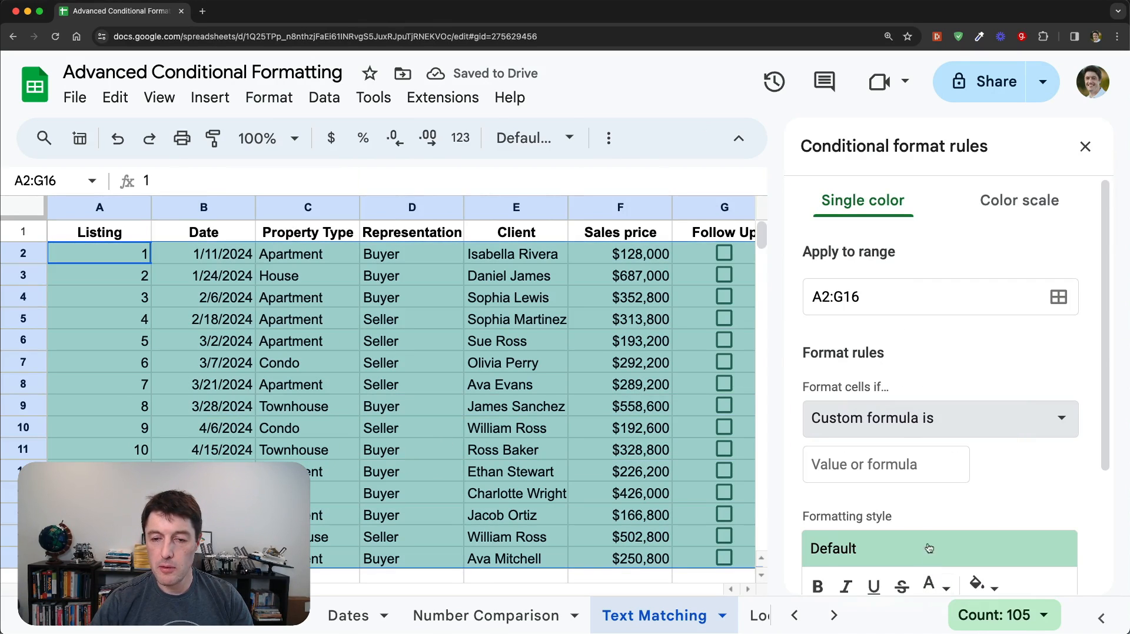
Paste the copied REGEXMATCH formula into the new rule, set its fill color to red and save the rule.
{"action": "left_click", "coordinate": [861, 470]}
{"action": "key", "text": "super+v"}
{"action": "scroll", "coordinate": [994, 481], "scroll_direction": "down", "scroll_amount": 1}
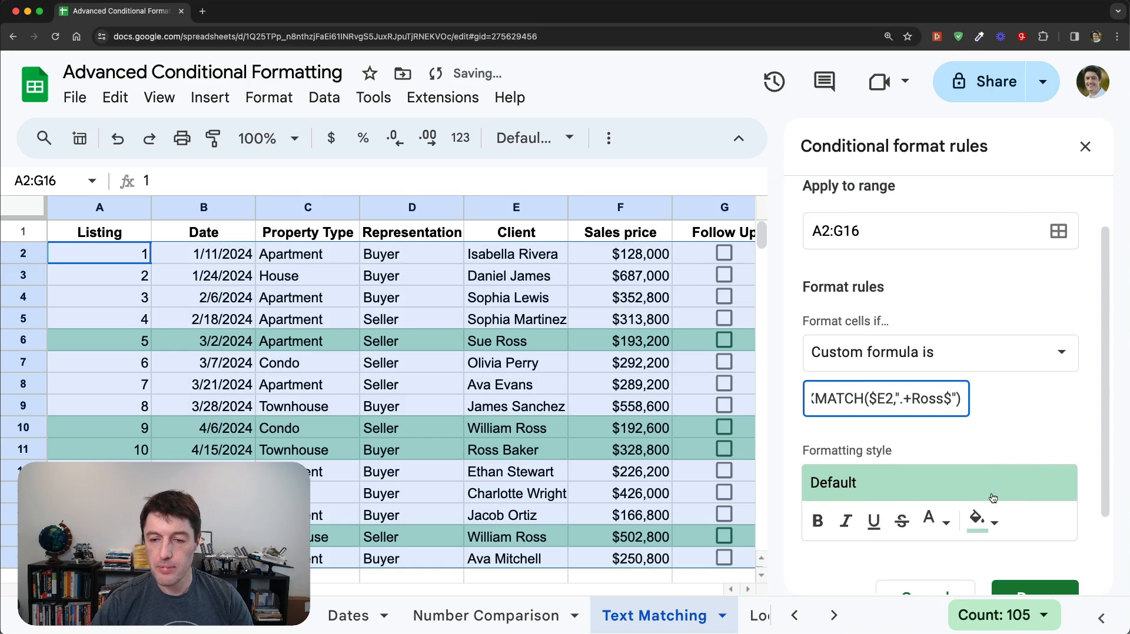
{"action": "left_click", "coordinate": [982, 521]}
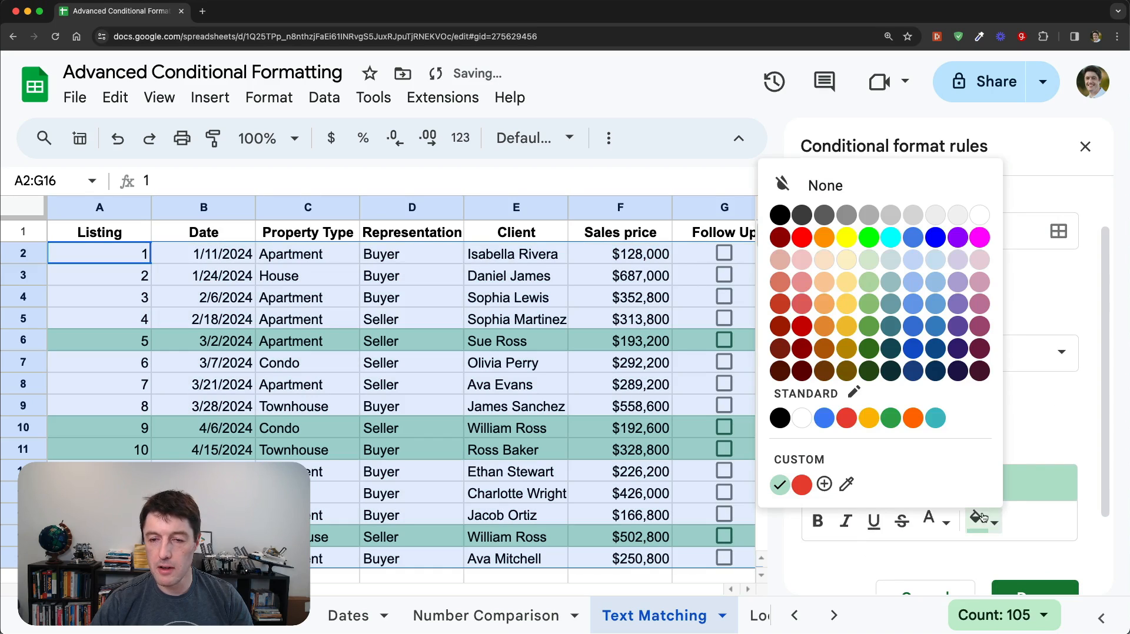
{"action": "left_click", "coordinate": [846, 419]}
{"action": "scroll", "coordinate": [1042, 452], "scroll_direction": "down", "scroll_amount": 1}
{"action": "left_click", "coordinate": [1053, 500]}
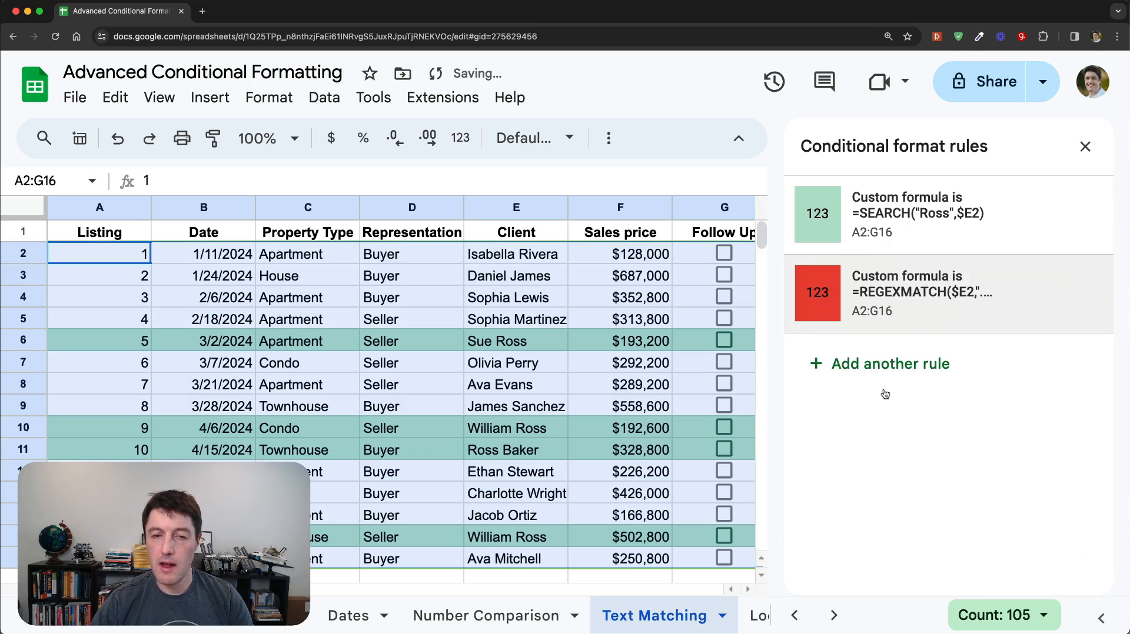
Move the REGEXMATCH rule above the SEARCH rule and close the conditional format rules.
{"action": "left_click_drag", "start_coordinate": [790, 288], "coordinate": [791, 218]}
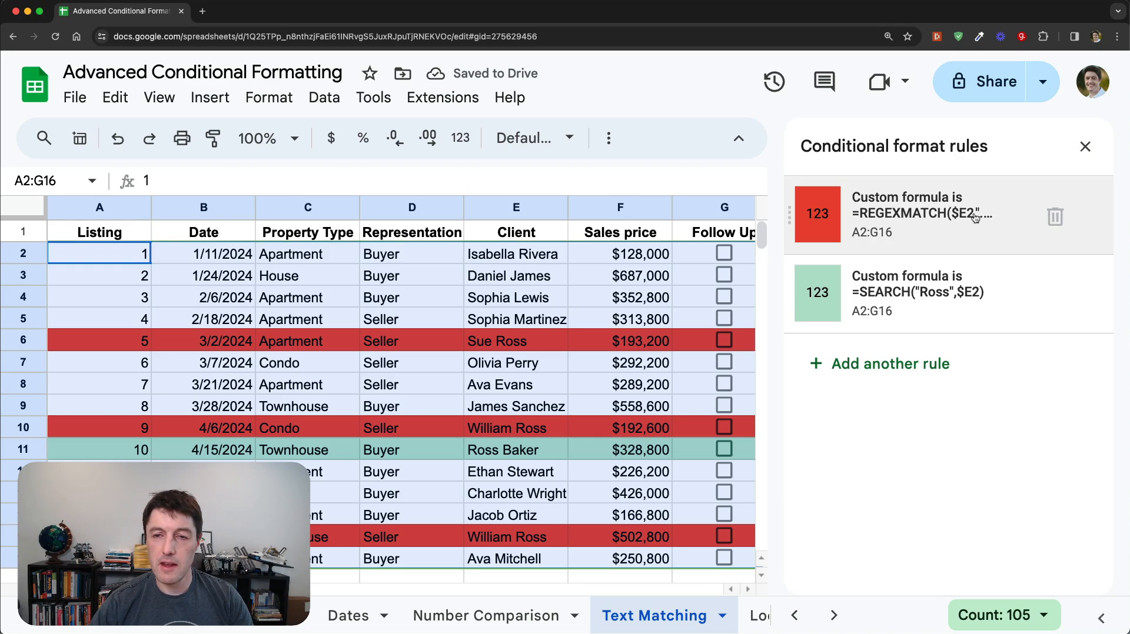
{"action": "left_click", "coordinate": [1085, 147]}
Compare the highlighting of the clients in E6, E10 and E11 to see which rule applies to each row.
{"action": "left_click", "coordinate": [521, 432]}
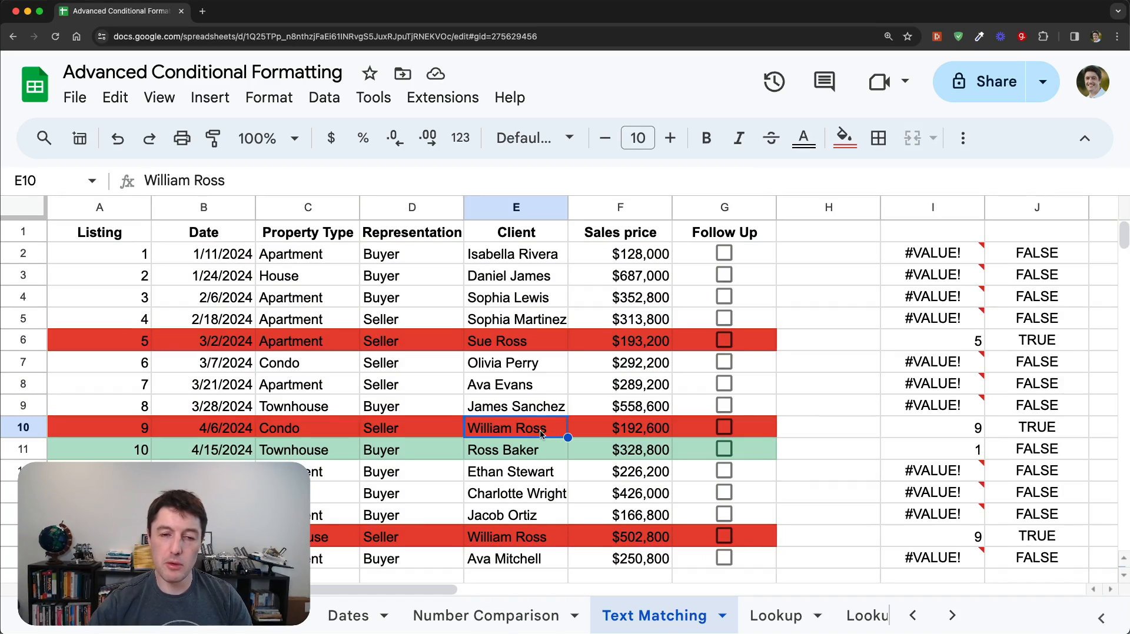
{"action": "left_click", "coordinate": [536, 451]}
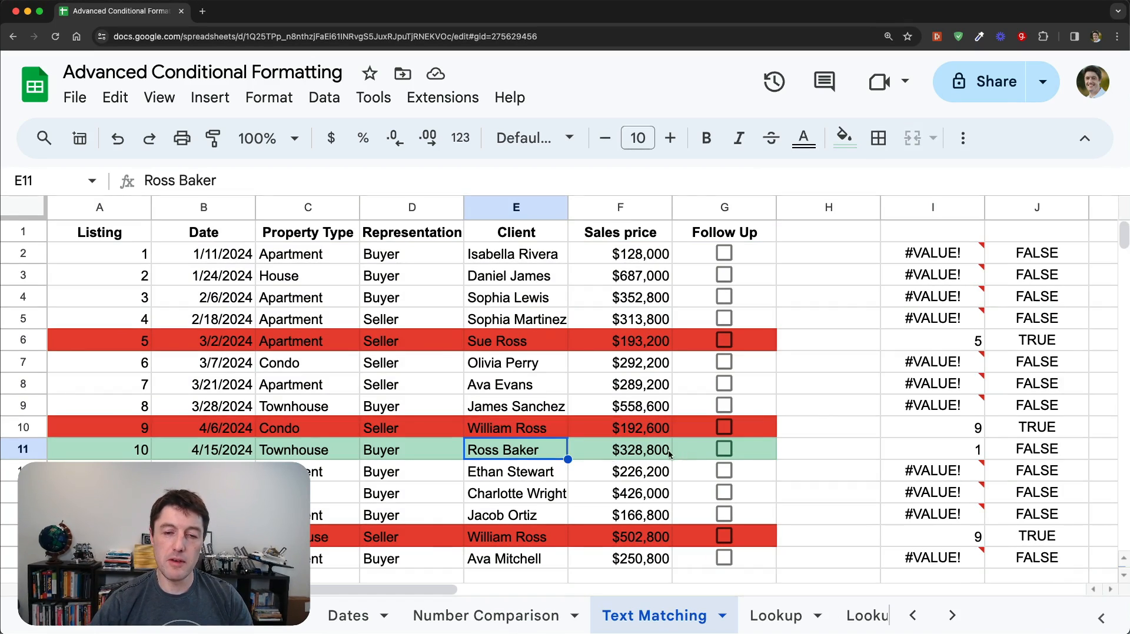
{"action": "left_click", "coordinate": [531, 427]}
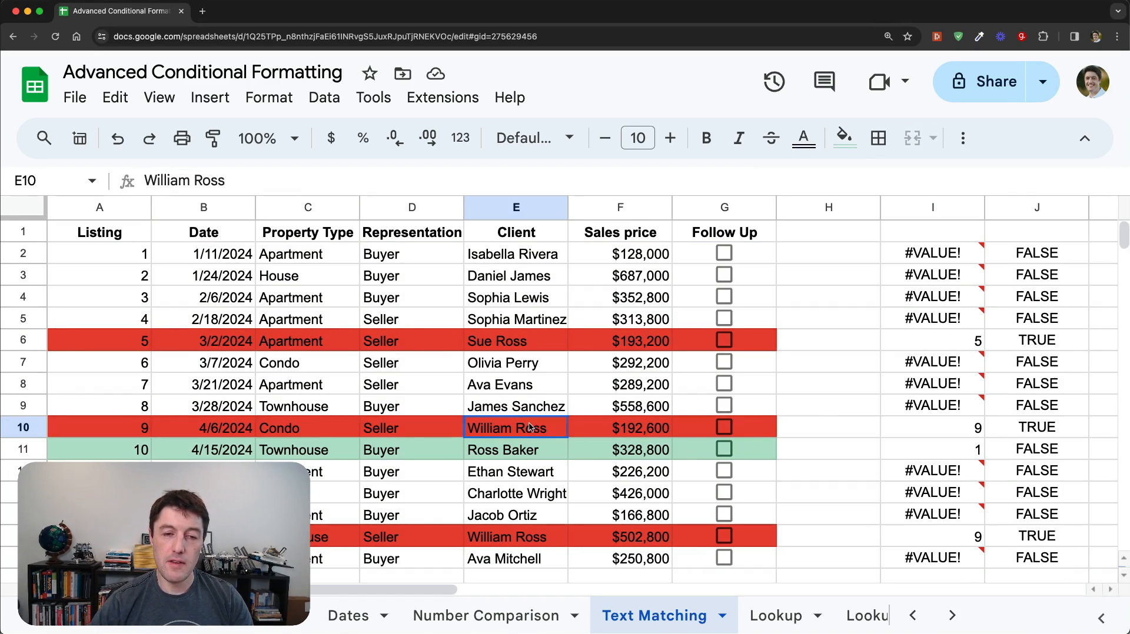
{"action": "left_click", "coordinate": [517, 345]}
{"action": "left_click", "coordinate": [534, 451]}
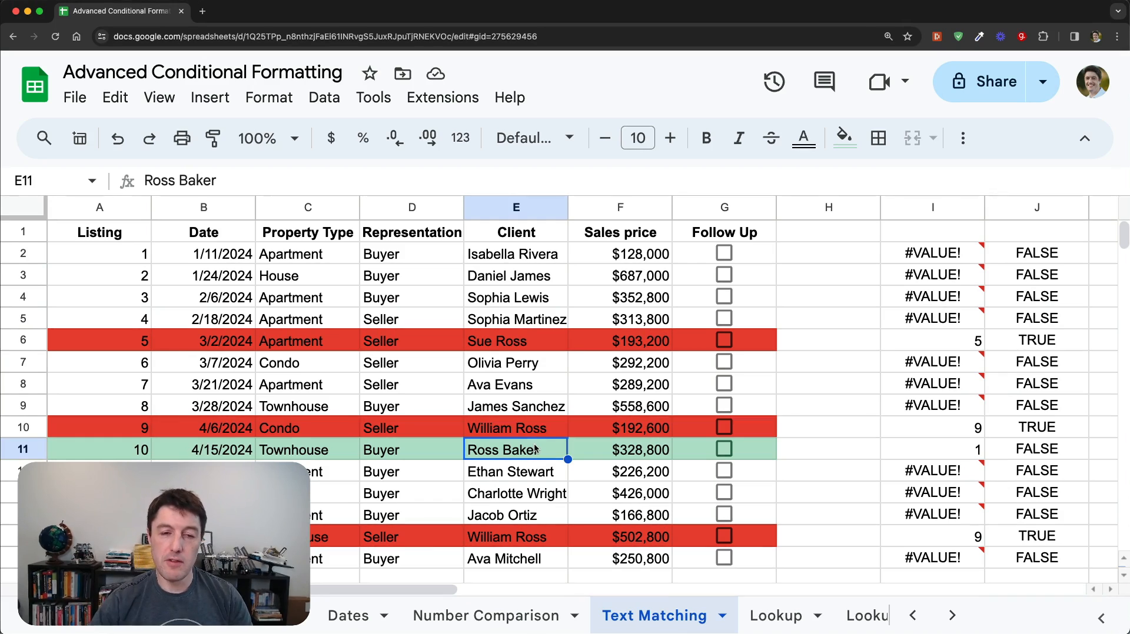
Insert Ross as a middle name in the client name in E12 to test the two rules.
{"action": "left_click", "coordinate": [541, 470]}
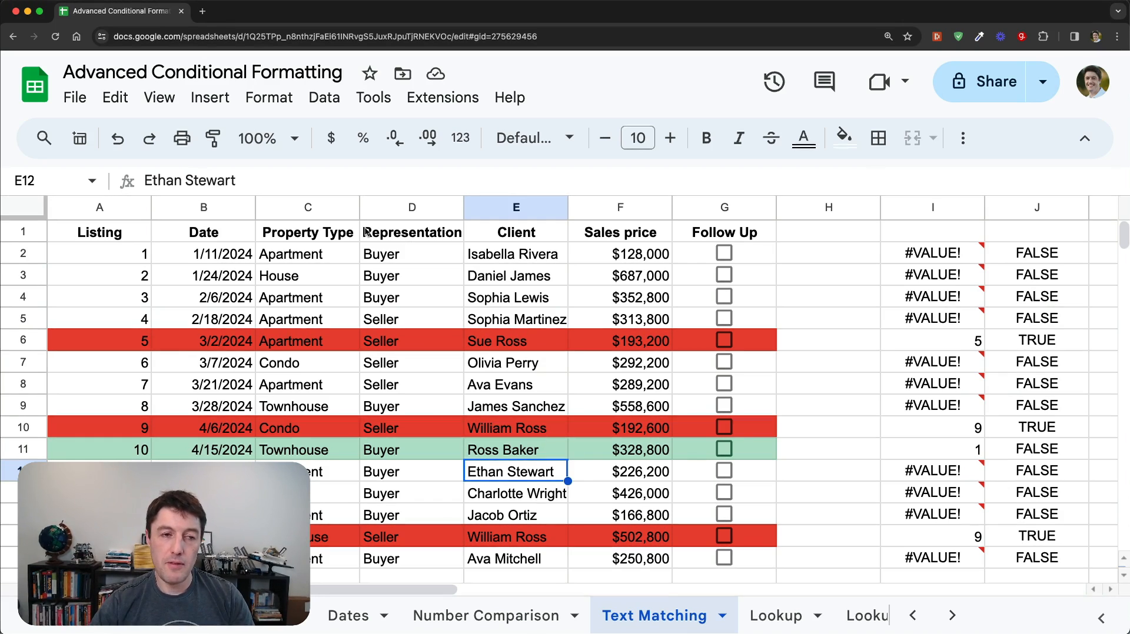
{"action": "left_click", "coordinate": [187, 180]}
{"action": "type", "text": "Ross"}
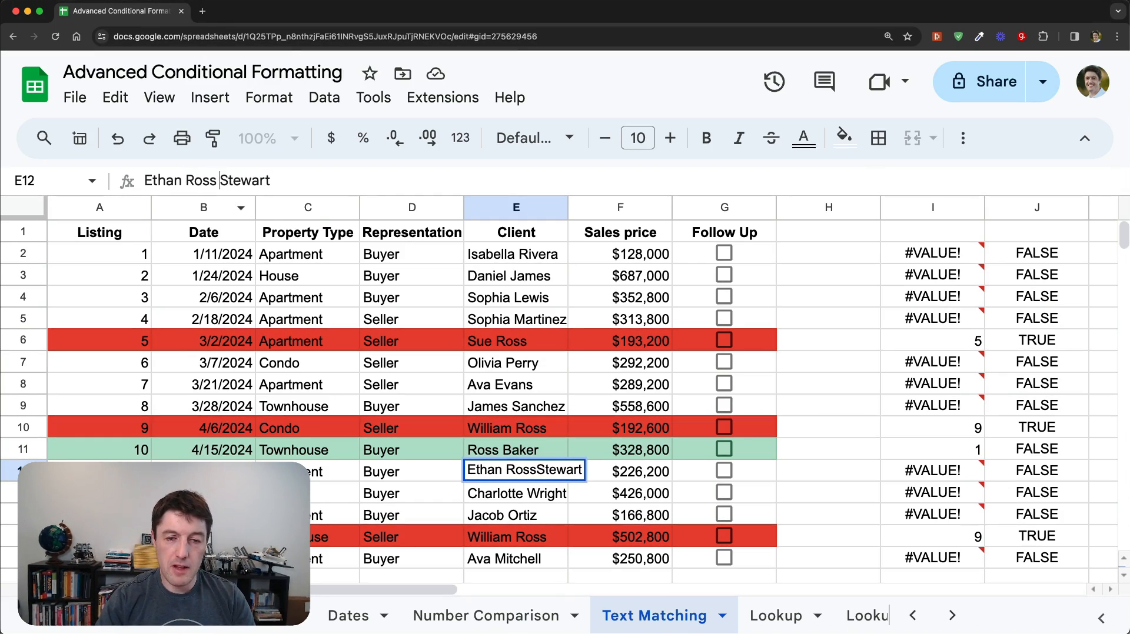
{"action": "key", "text": "Return"}
{"action": "key", "text": "Up"}
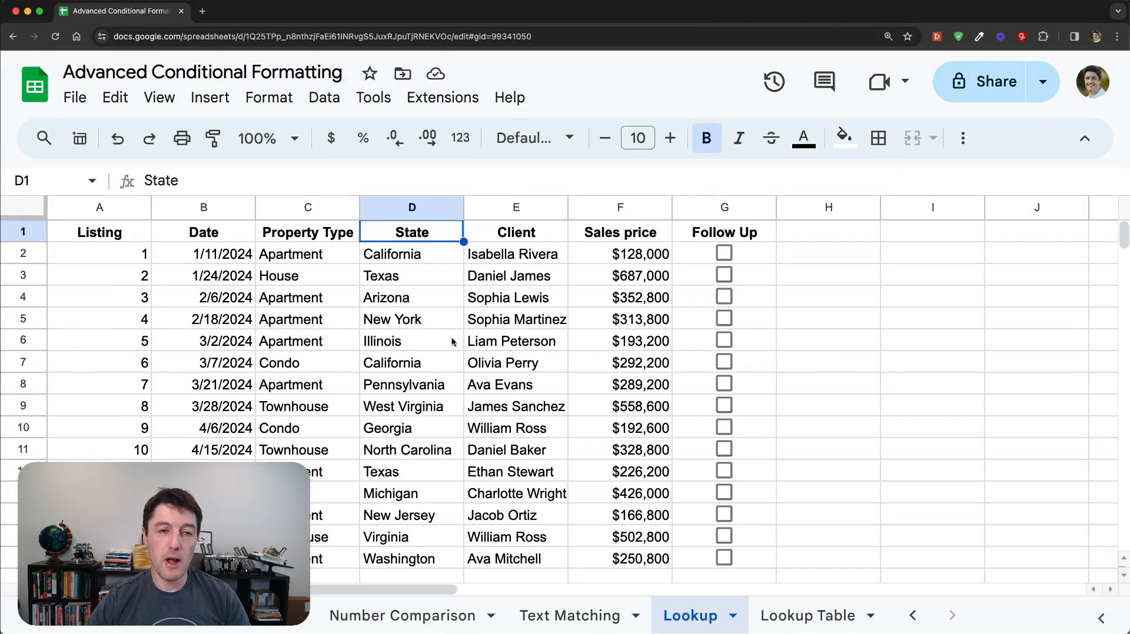
Examine the State values in column D of the Lookup sheet, including the entries in D2 and D3.
{"action": "left_click_drag", "start_coordinate": [442, 257], "coordinate": [442, 536]}
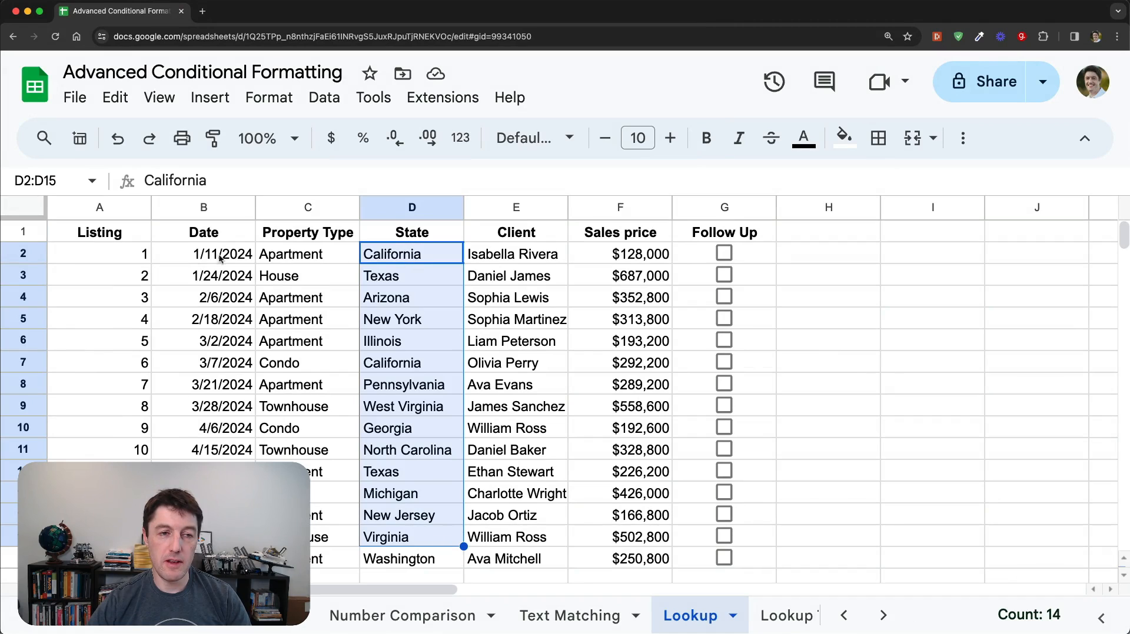
{"action": "left_click", "coordinate": [404, 264]}
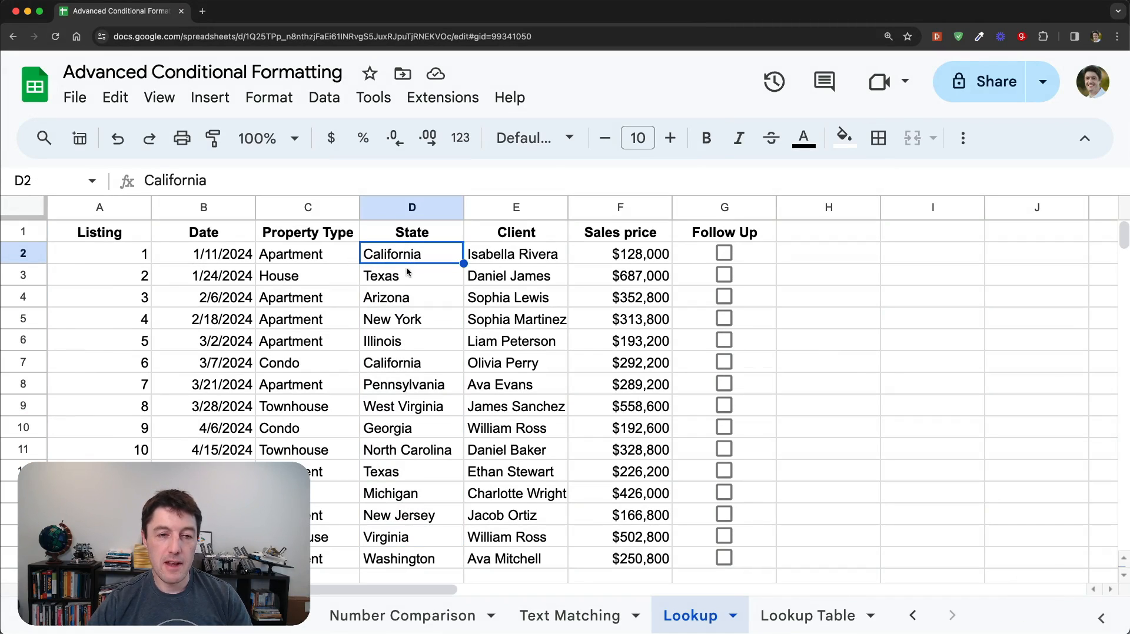
{"action": "left_click", "coordinate": [406, 269]}
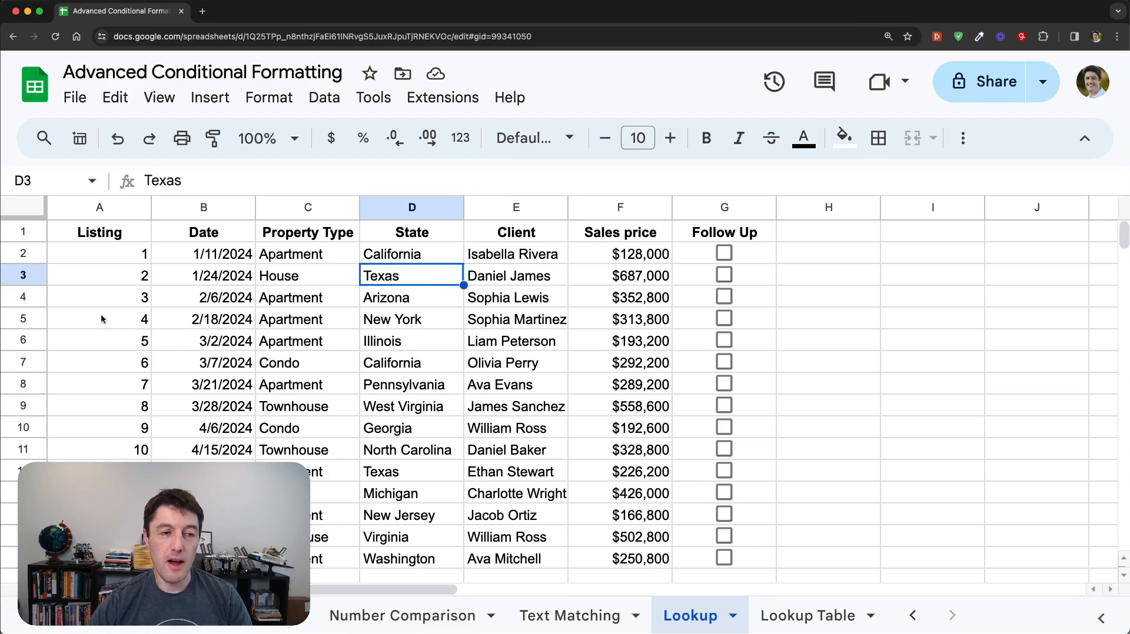
Compare the listing rows on the Lookup sheet with the states to include in A2:A5 of the Lookup Table sheet.
{"action": "left_click_drag", "start_coordinate": [100, 297], "coordinate": [686, 319]}
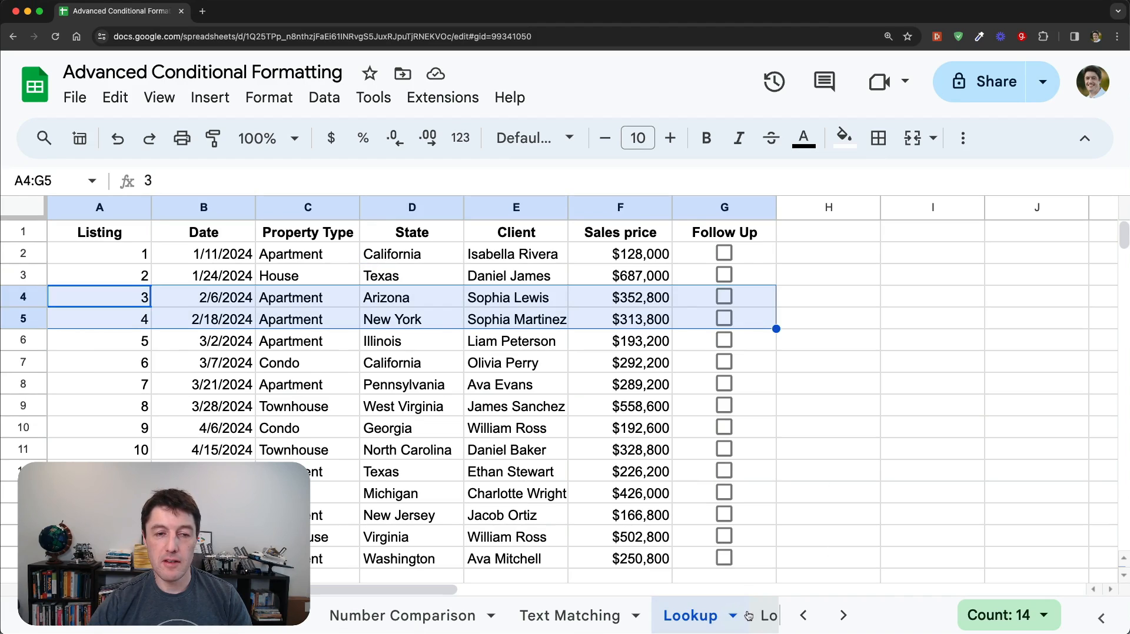
{"action": "left_click", "coordinate": [767, 616]}
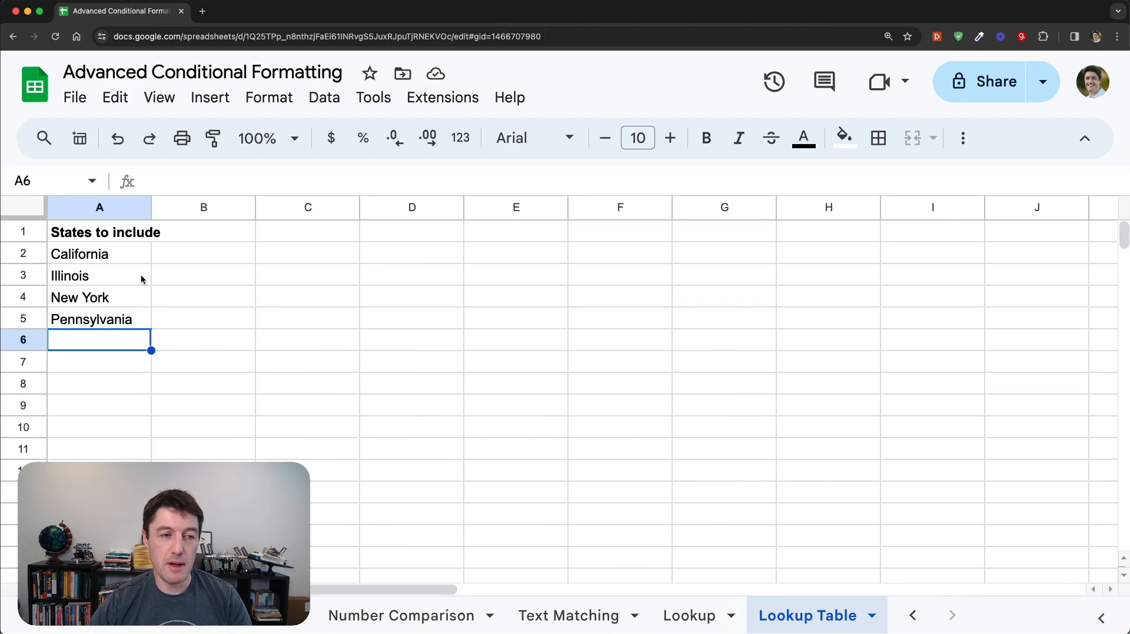
{"action": "left_click_drag", "start_coordinate": [142, 258], "coordinate": [136, 309]}
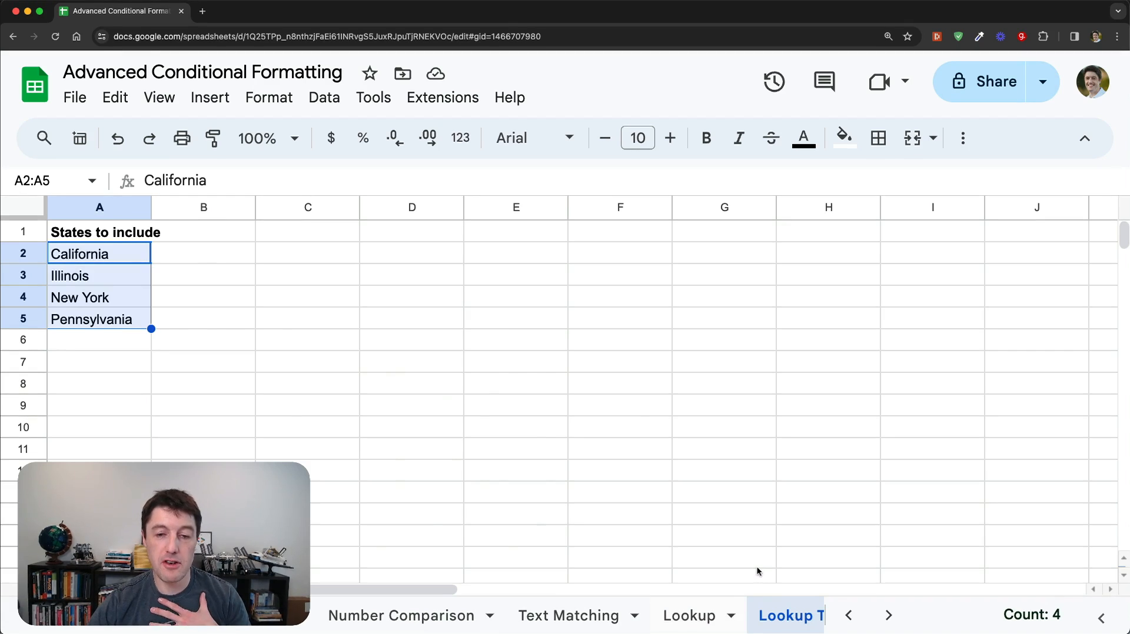
{"action": "left_click", "coordinate": [721, 615]}
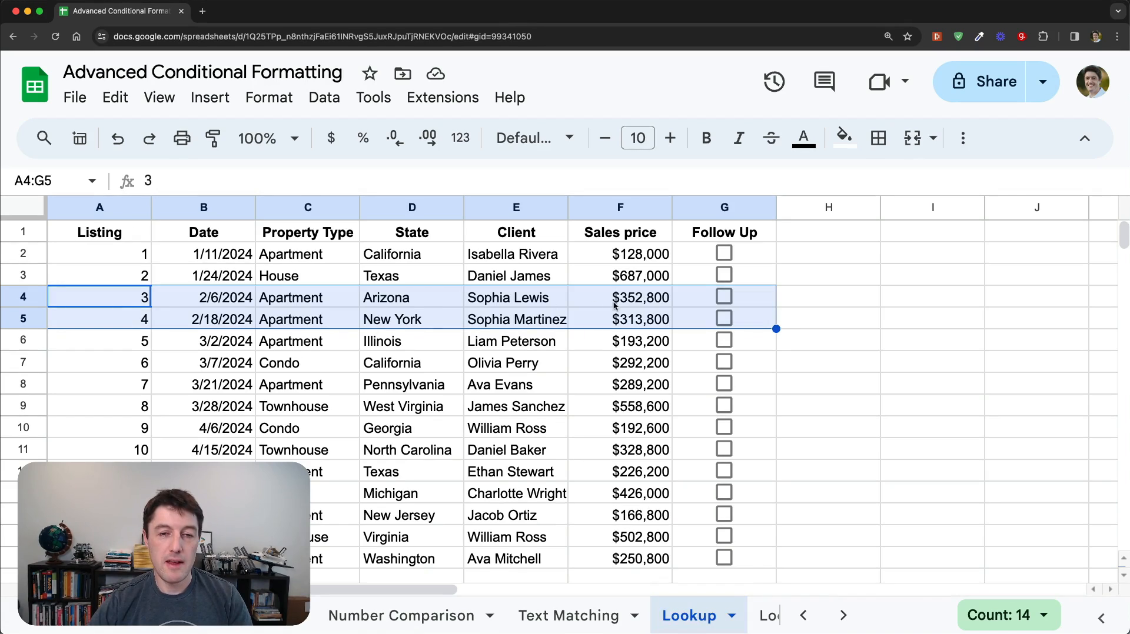
{"action": "scroll", "coordinate": [403, 424], "scroll_direction": "down", "scroll_amount": 1}
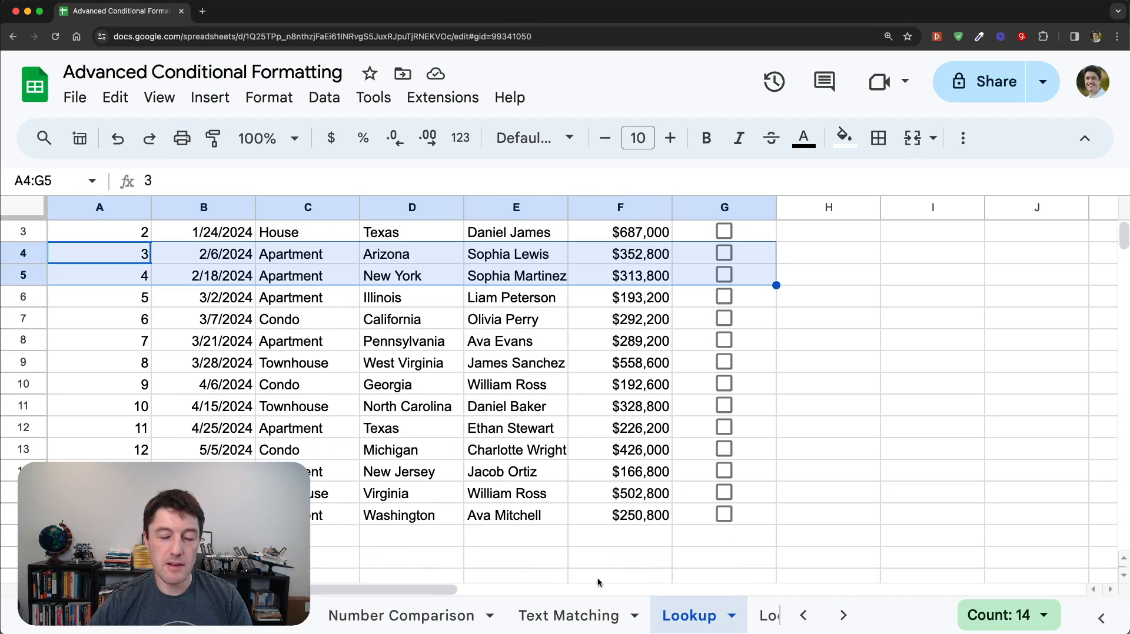
{"action": "scroll", "coordinate": [542, 318], "scroll_direction": "up", "scroll_amount": 1}
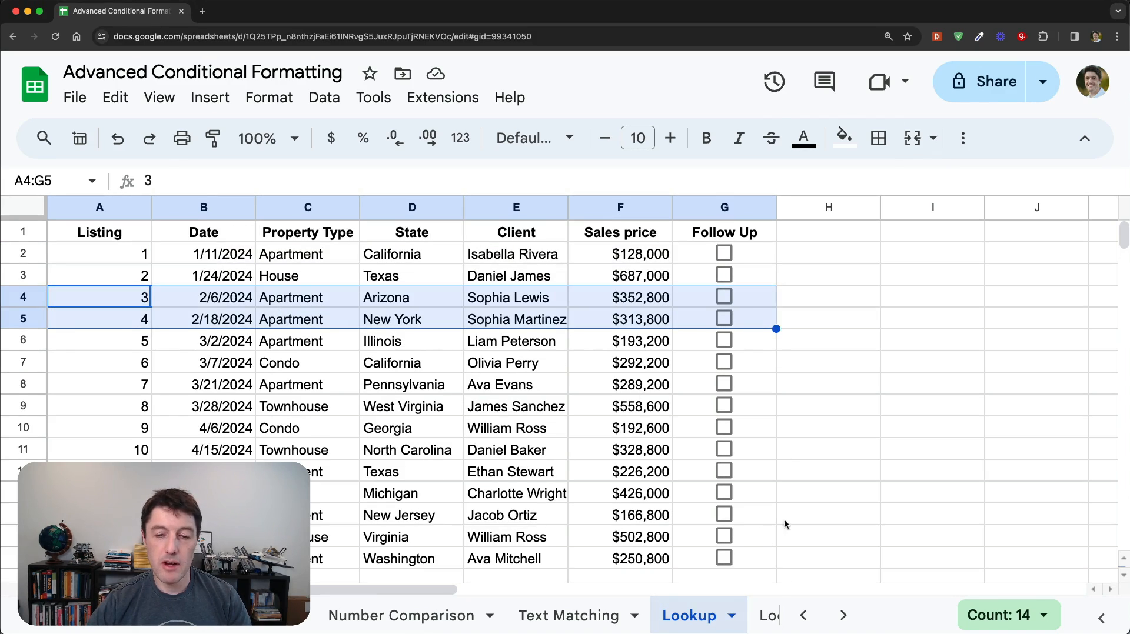
{"action": "left_click", "coordinate": [843, 616]}
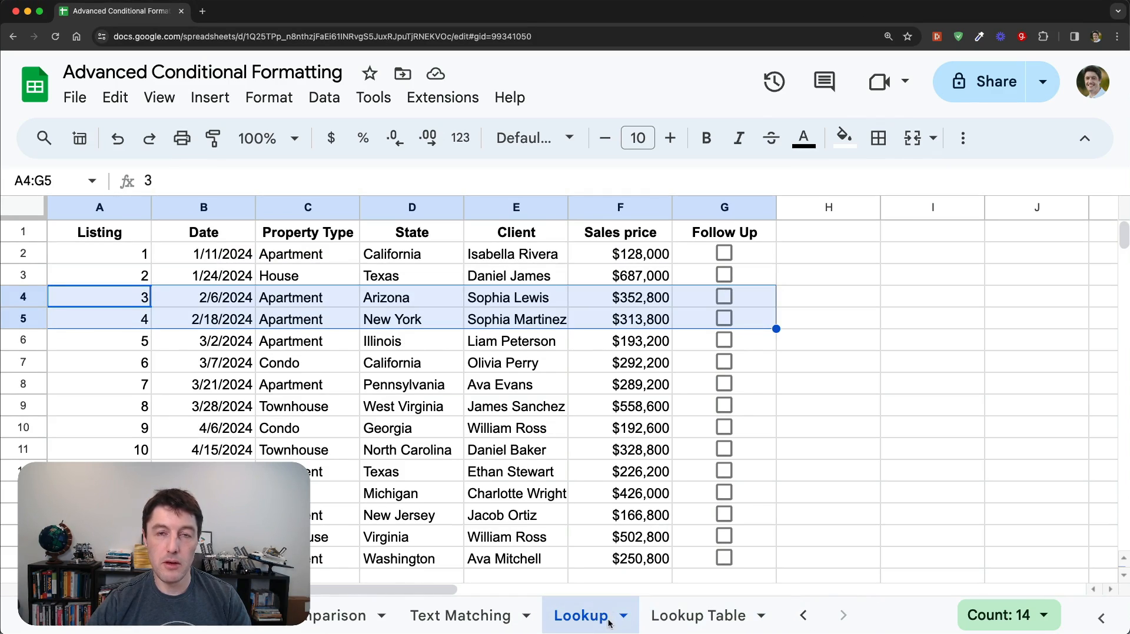
{"action": "left_click", "coordinate": [695, 617]}
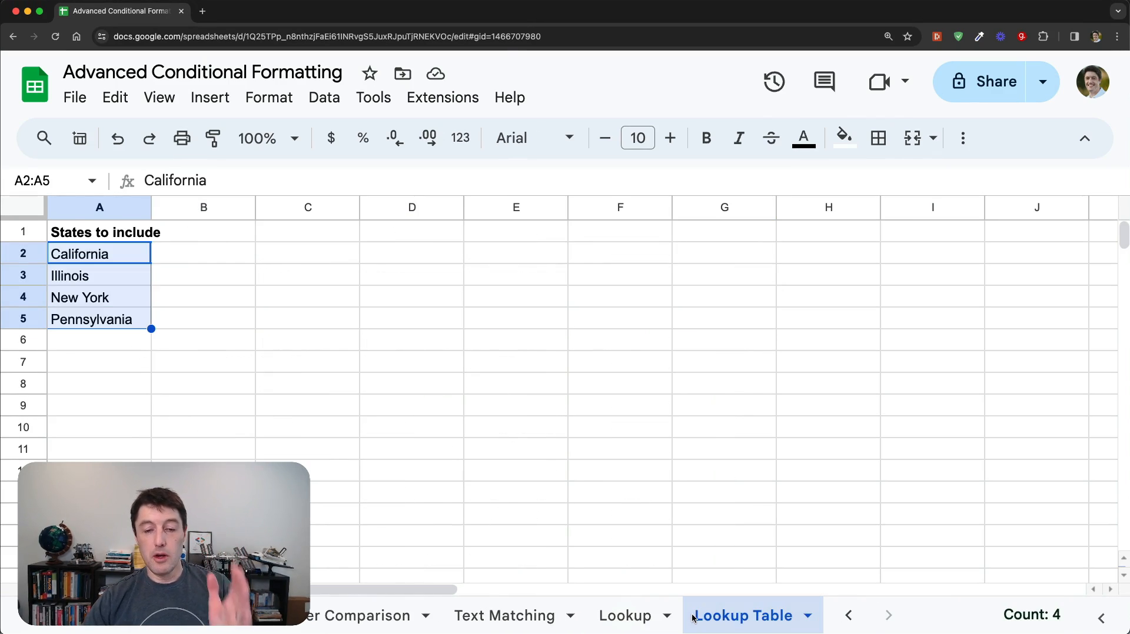
{"action": "left_click", "coordinate": [638, 616]}
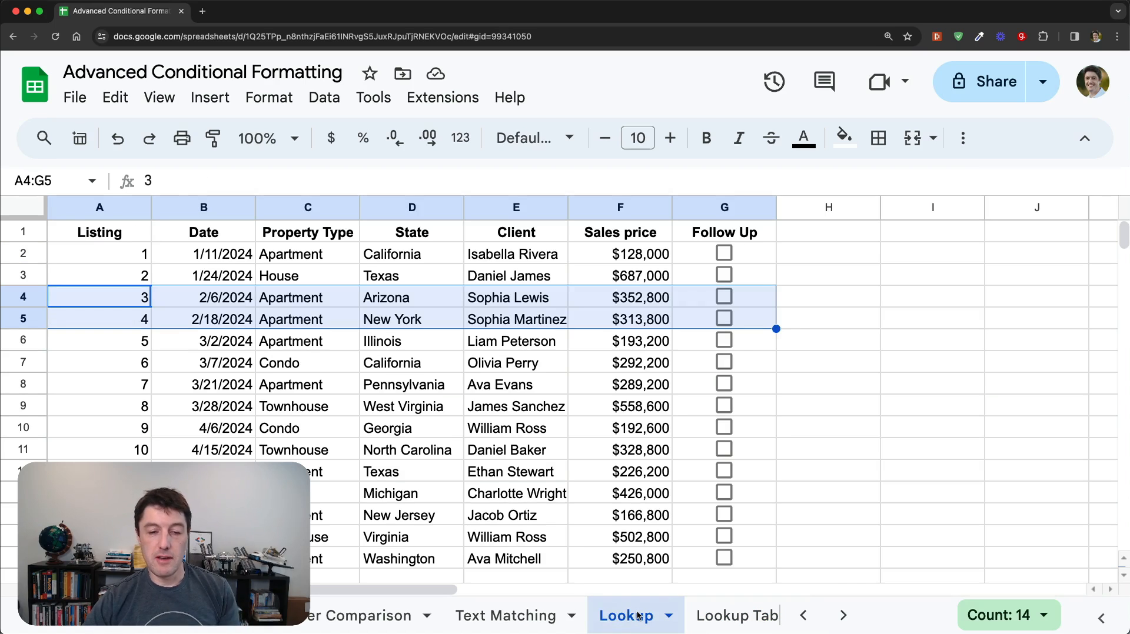
Enter =XMATCH(D2,'Lookup Table'!A:A) in cell I2 of the Lookup sheet.
{"action": "left_click", "coordinate": [885, 254]}
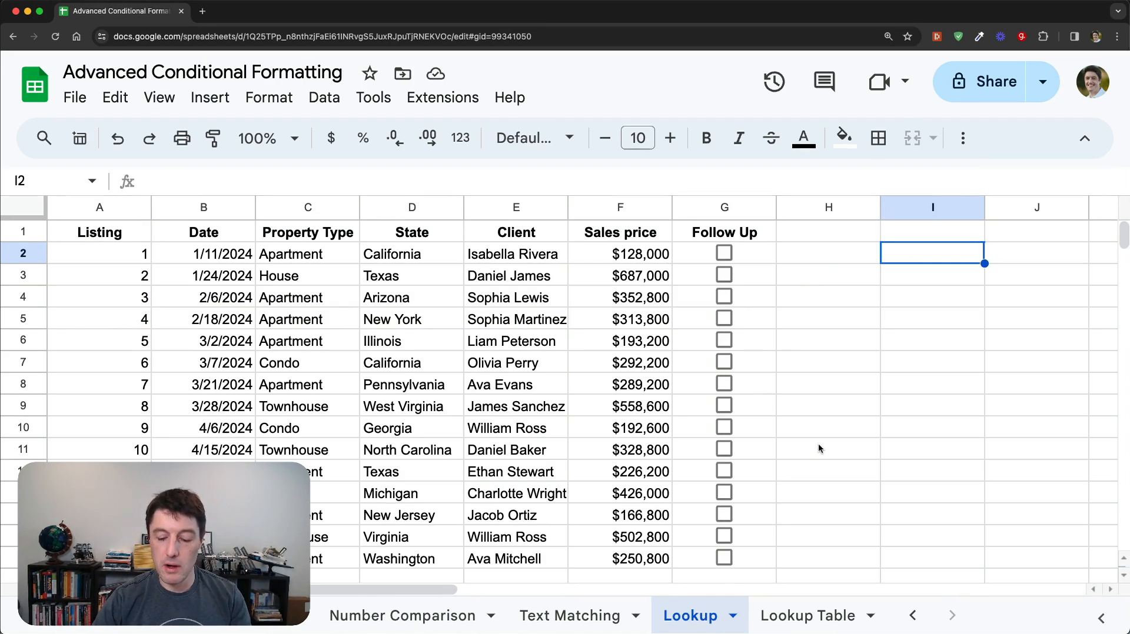
{"action": "type", "text": "="}
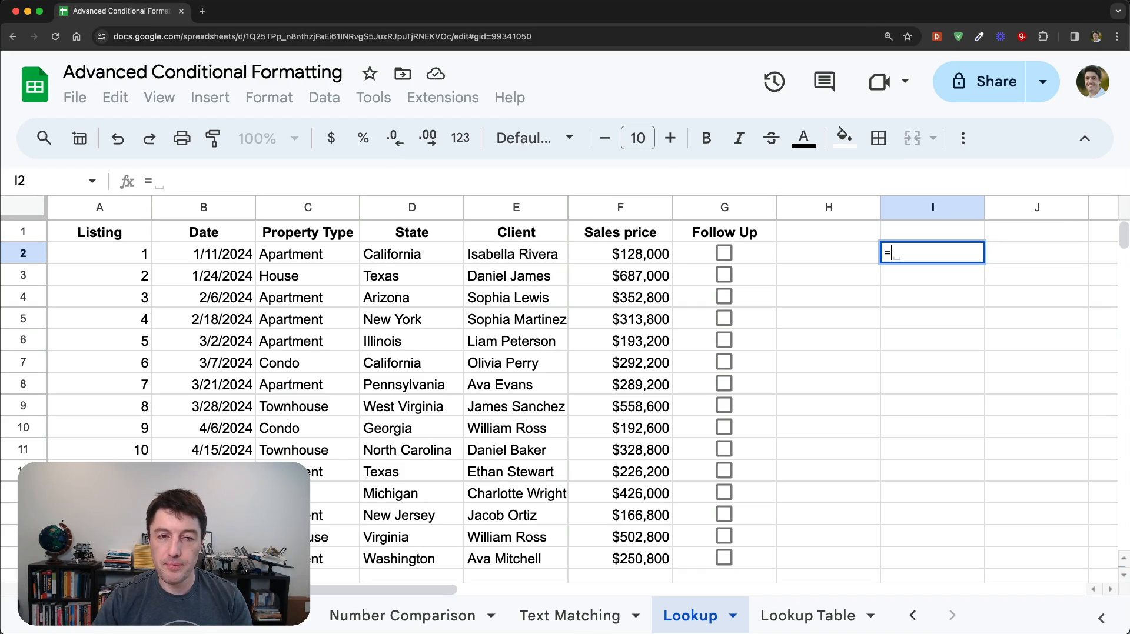
{"action": "type", "text": "xm"}
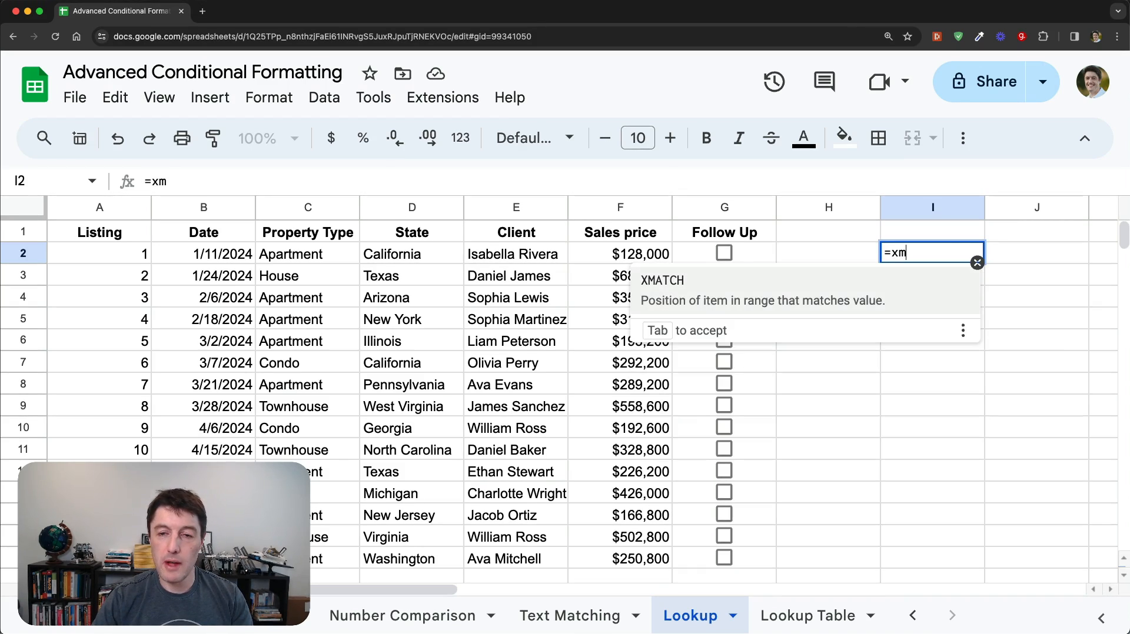
{"action": "key", "text": "Tab"}
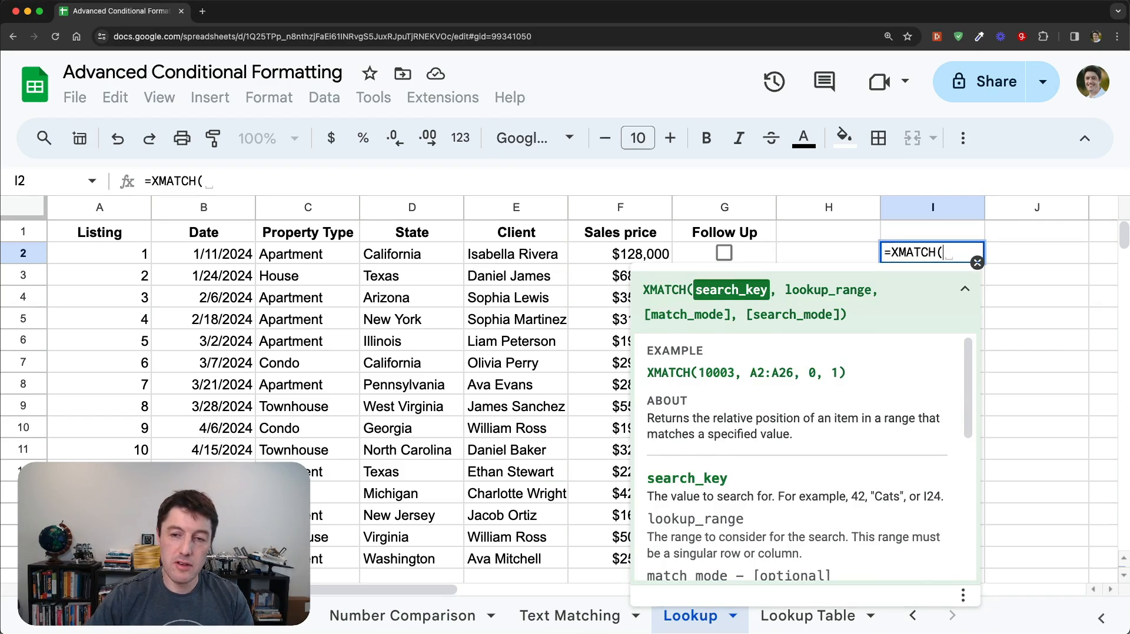
{"action": "key", "text": "Left"}
{"action": "key", "text": "Left"}
{"action": "key", "text": "Left"}
{"action": "key", "text": "Left"}
{"action": "key", "text": "Left"}
{"action": "type", "text": ","}
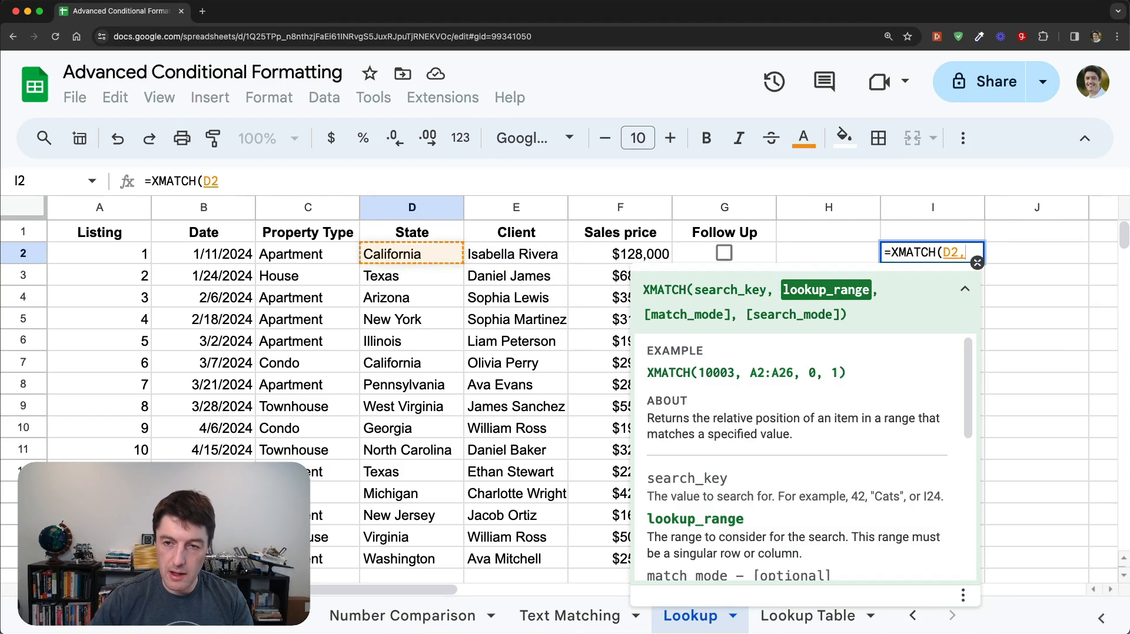
{"action": "left_click", "coordinate": [807, 616]}
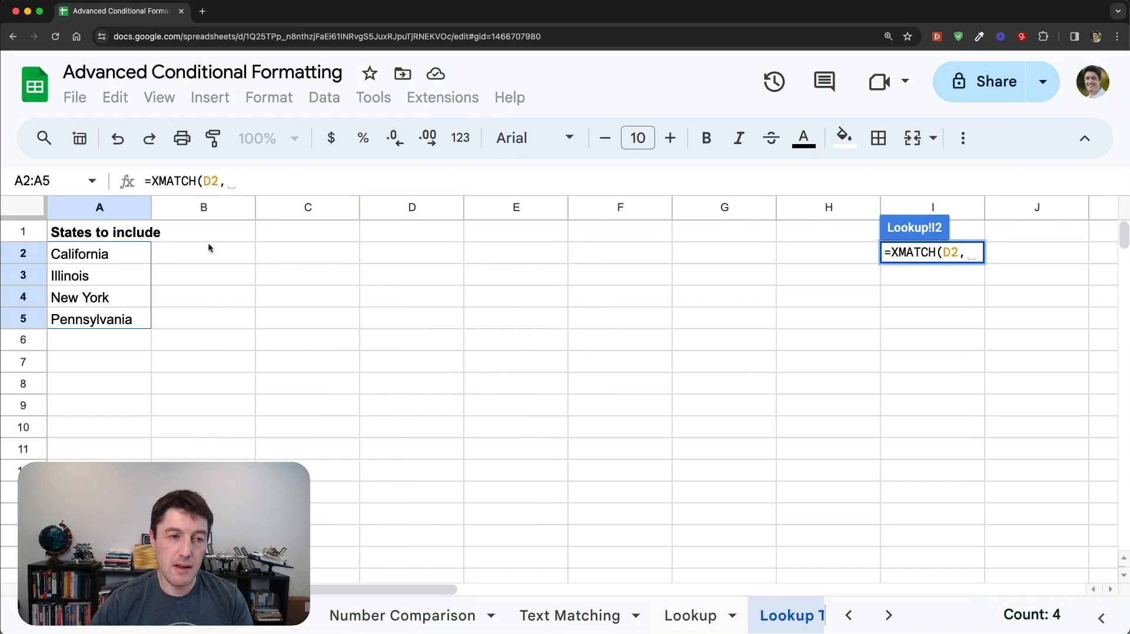
{"action": "left_click", "coordinate": [101, 206]}
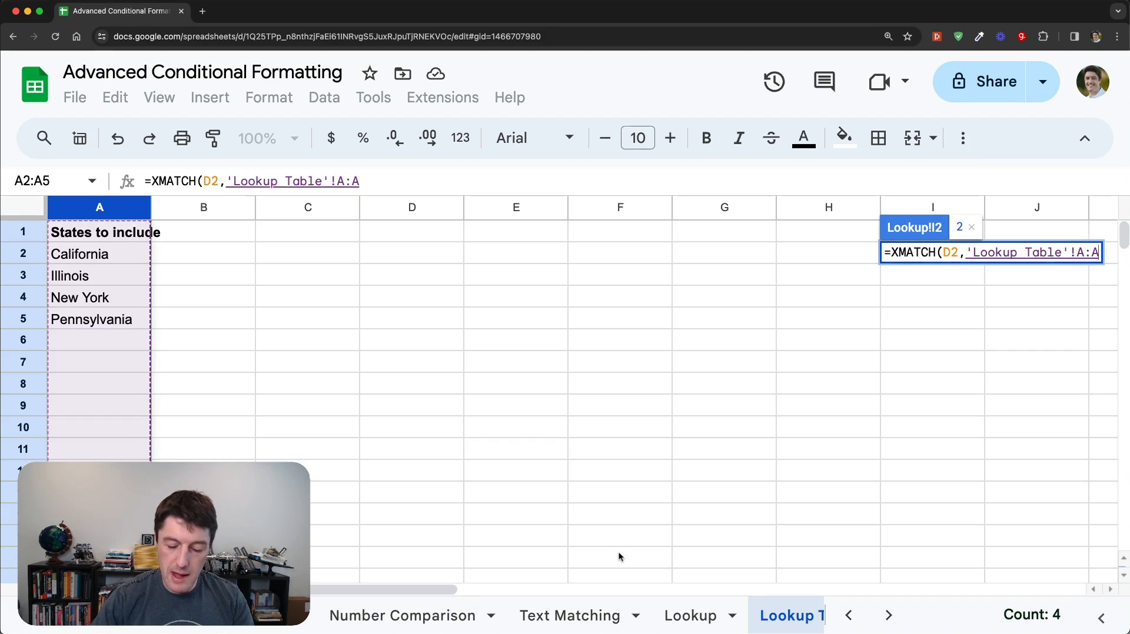
{"action": "type", "text": ")"}
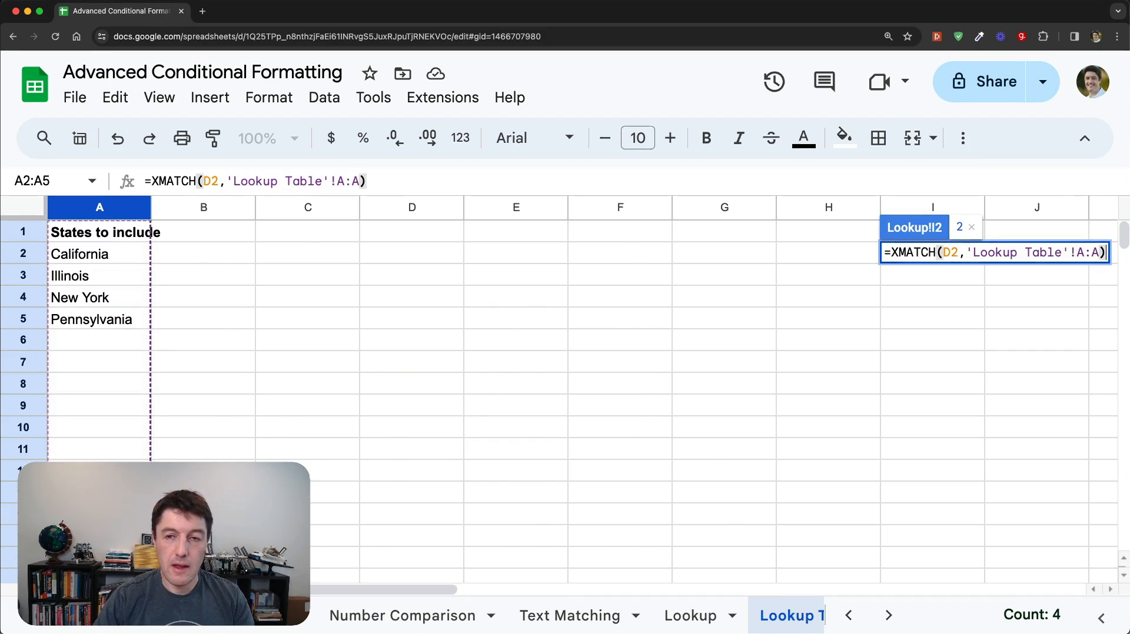
{"action": "key", "text": "Return"}
Copy the XMATCH formula from I2 down column I through I16.
{"action": "key", "text": "ctrl+c"}
{"action": "key", "text": "Down"}
{"action": "key", "text": "ctrl+v"}
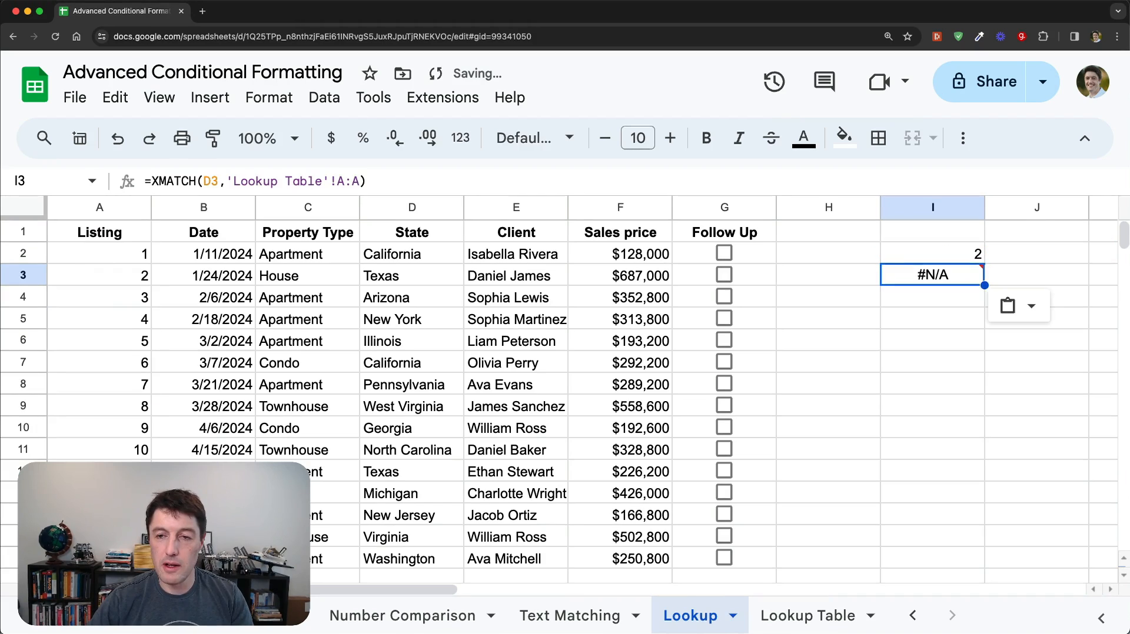
{"action": "key", "text": "Down"}
{"action": "key", "text": "ctrl+v"}
{"action": "key", "text": "Down"}
{"action": "key", "text": "ctrl+v"}
{"action": "key", "text": "Down"}
{"action": "key", "text": "ctrl+v"}
{"action": "key", "text": "Down"}
{"action": "key", "text": "ctrl+v"}
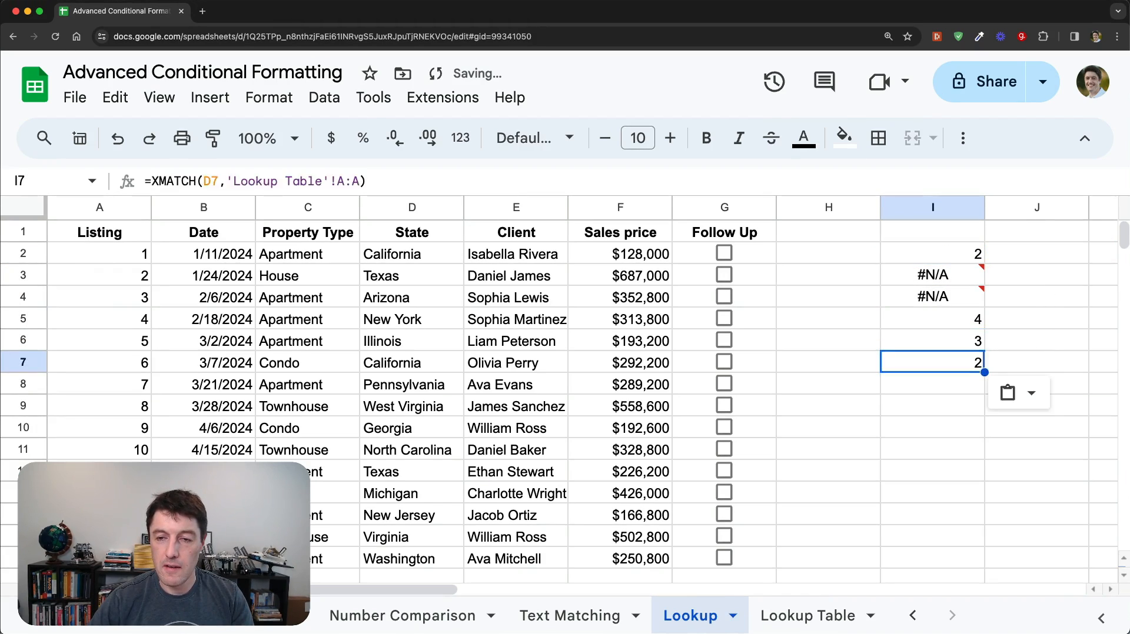
{"action": "key", "text": "Down"}
{"action": "key", "text": "ctrl+v"}
{"action": "key", "text": "Down"}
{"action": "key", "text": "ctrl+v"}
{"action": "key", "text": "Down"}
{"action": "key", "text": "ctrl+v"}
{"action": "key", "text": "Down"}
{"action": "key", "text": "ctrl+v"}
{"action": "key", "text": "Down"}
{"action": "key", "text": "ctrl+v"}
{"action": "key", "text": "Down"}
{"action": "key", "text": "ctrl+v"}
{"action": "key", "text": "Down"}
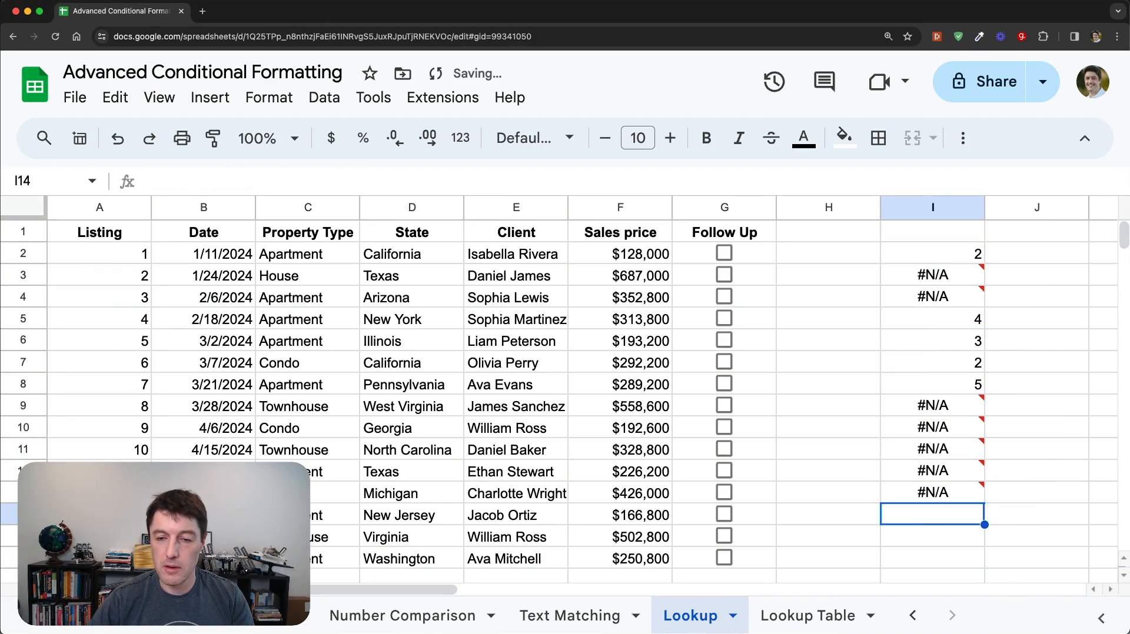
{"action": "key", "text": "ctrl+v"}
{"action": "key", "text": "Down"}
{"action": "key", "text": "ctrl+v"}
{"action": "key", "text": "Down"}
{"action": "key", "text": "ctrl+v"}
{"action": "key", "text": "Down"}
{"action": "key", "text": "Up"}
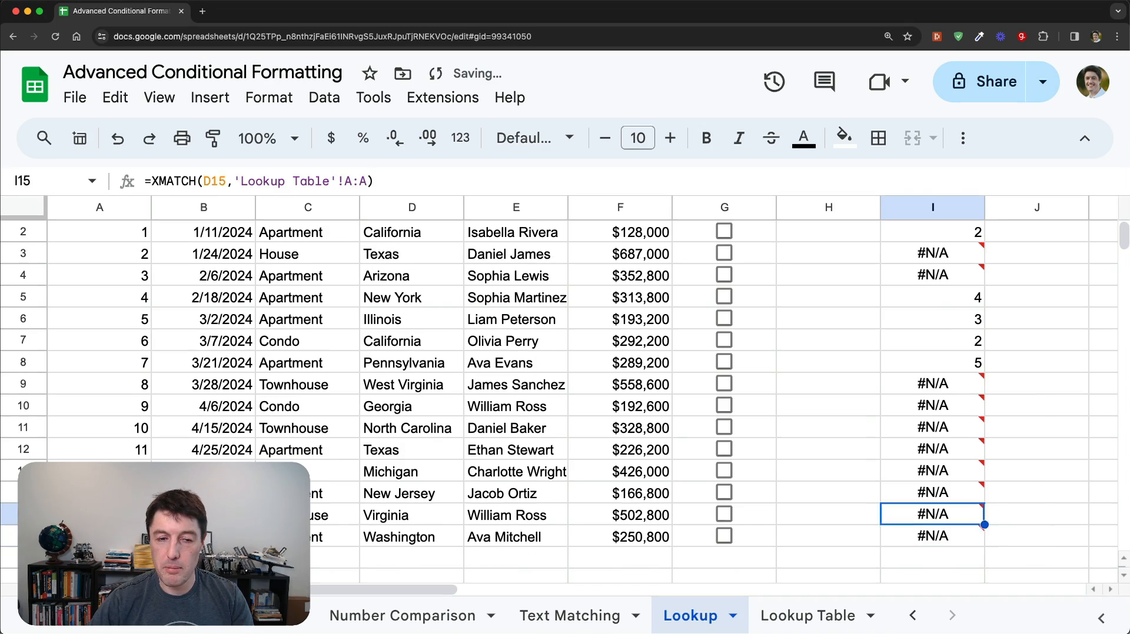
Examine the XMATCH results in column I against the state of each listing.
{"action": "key", "text": "ctrl+Up"}
{"action": "key", "text": "Down"}
{"action": "key", "text": "Down"}
{"action": "key", "text": "Down"}
{"action": "key", "text": "Down"}
{"action": "key", "text": "Down"}
{"action": "key", "text": "ctrl+Up"}
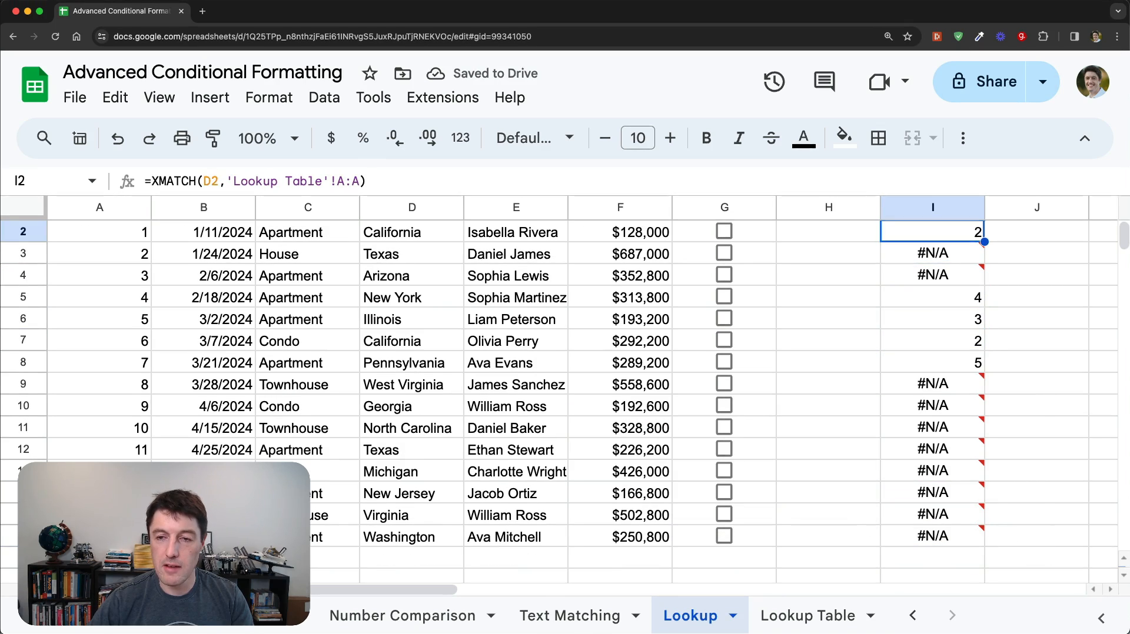
{"action": "key", "text": "Up"}
{"action": "key", "text": "Down"}
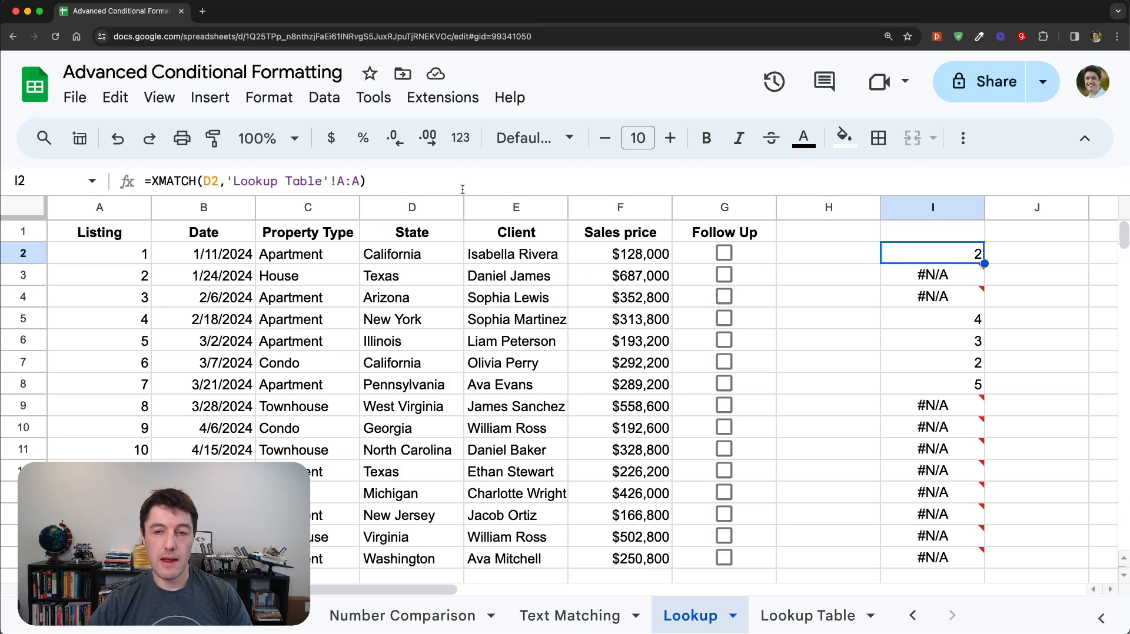
Lock the references in the I2 formula so it reads =XMATCH($D2,'Lookup Table'!$A:$A).
{"action": "left_click", "coordinate": [362, 180]}
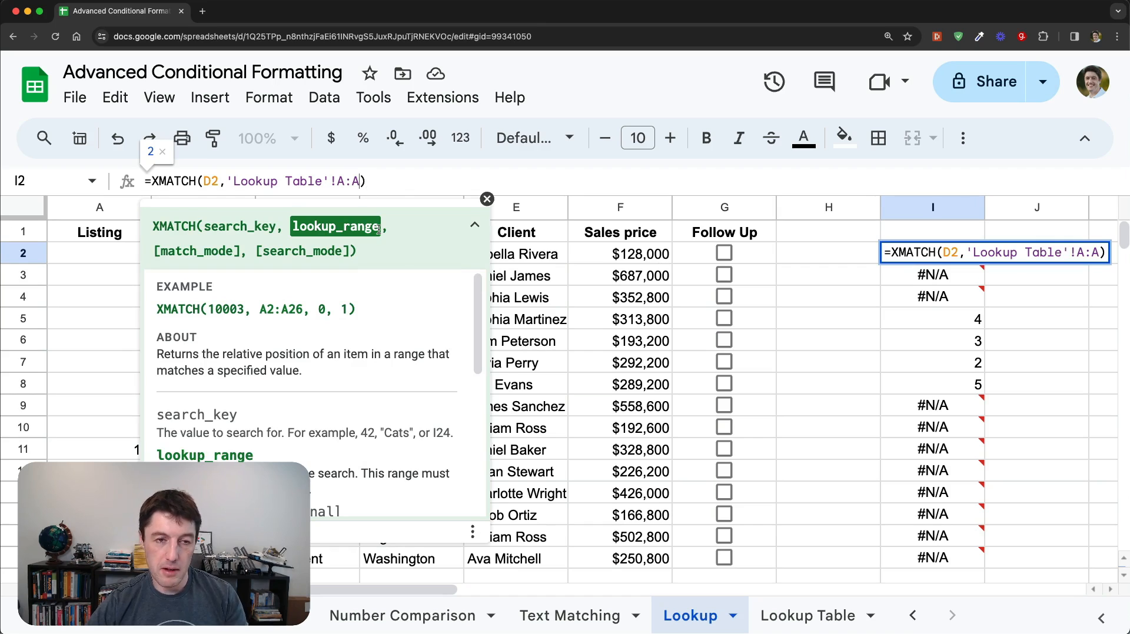
{"action": "key", "text": "F4"}
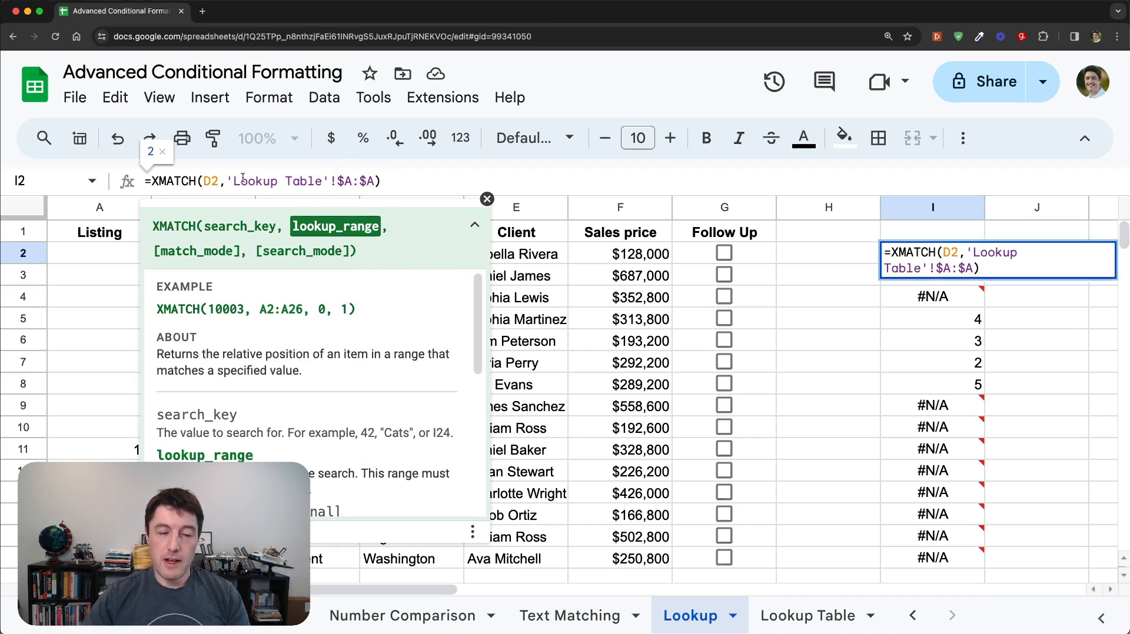
{"action": "key", "text": "Escape"}
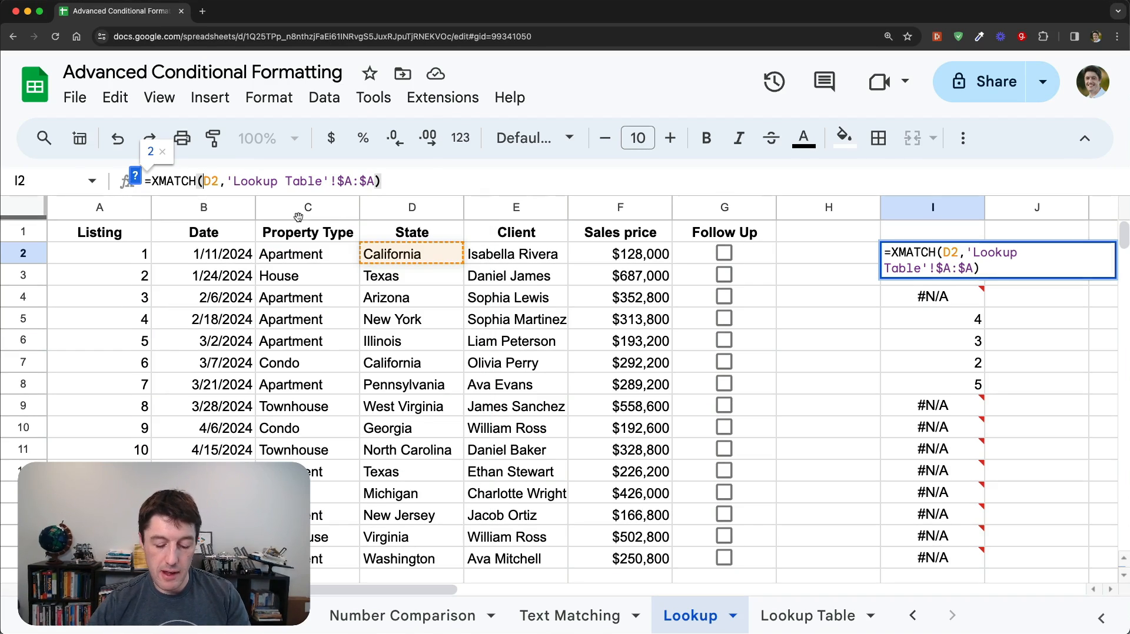
{"action": "type", "text": "$"}
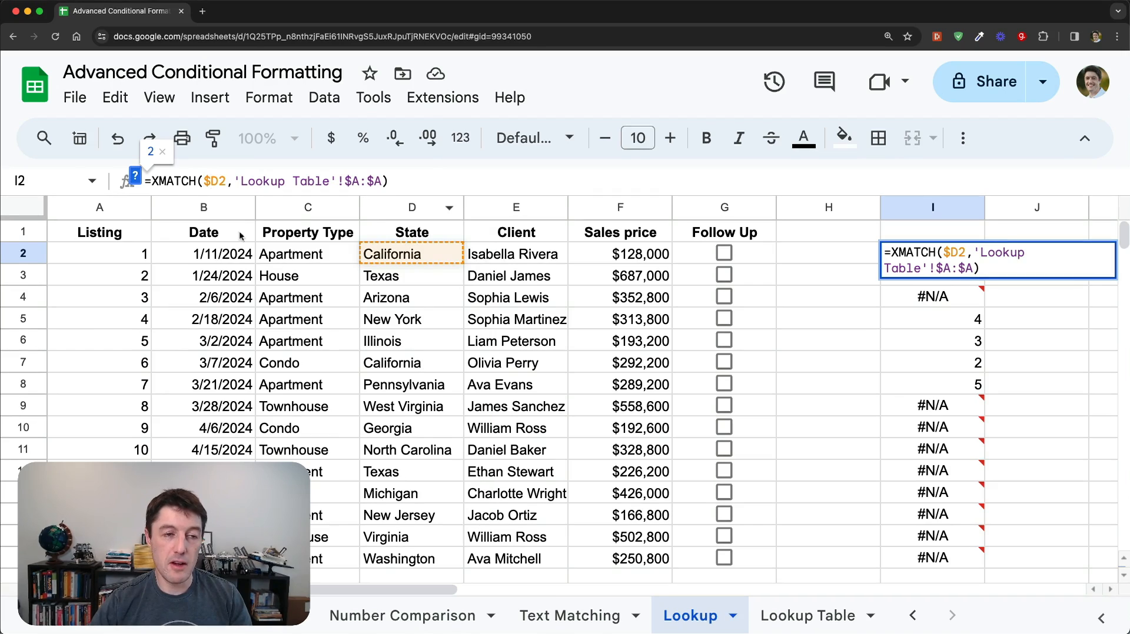
{"action": "left_click", "coordinate": [412, 186]}
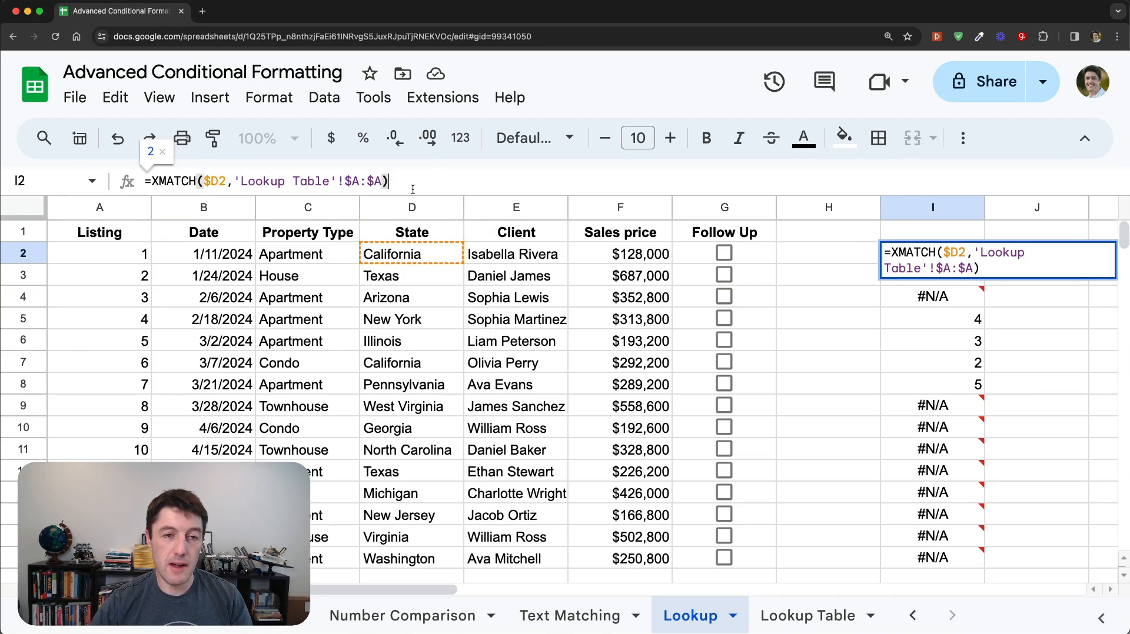
{"action": "key", "text": "Return"}
{"action": "key", "text": "Up"}
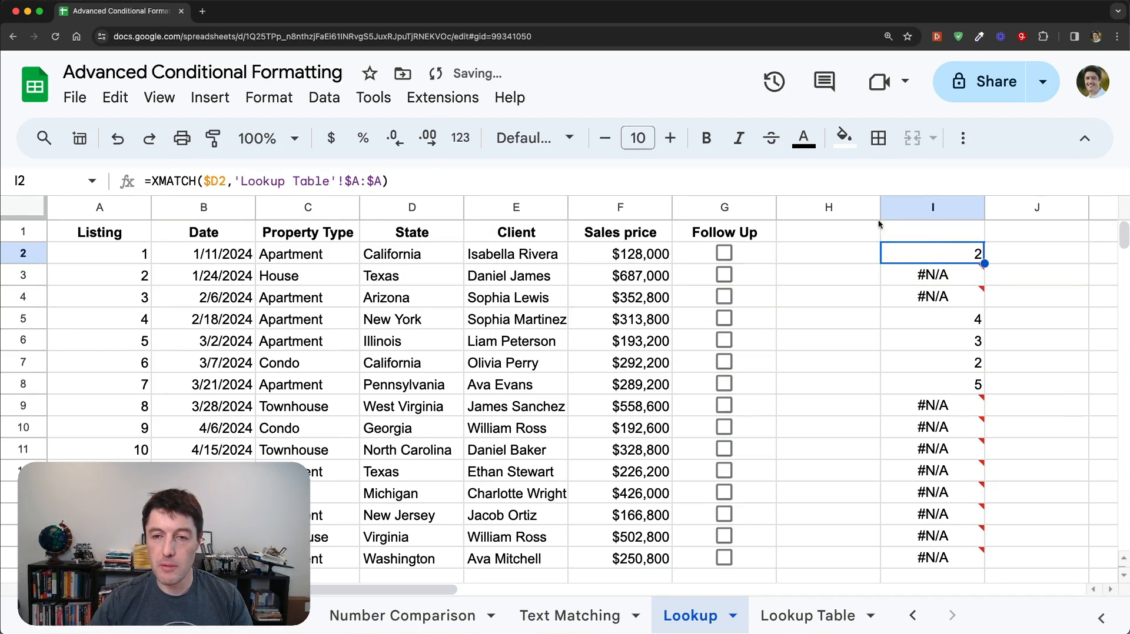
Copy the full formula text from I2 and start a conditional formatting rule for the range A2:G16.
{"action": "left_click_drag", "start_coordinate": [405, 182], "coordinate": [338, 166]}
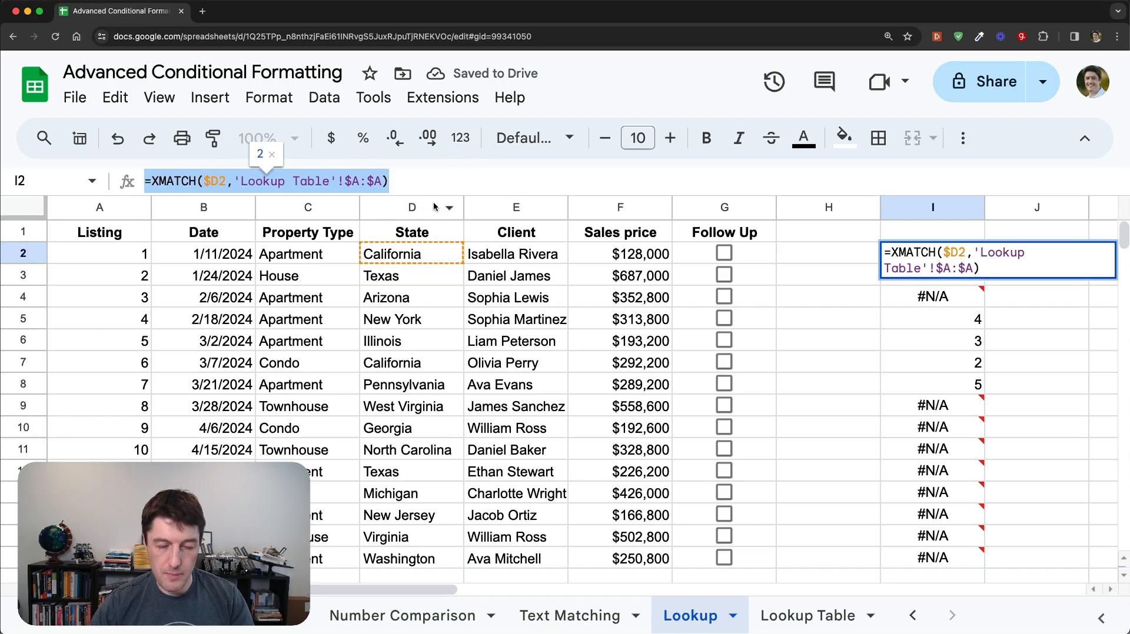
{"action": "key", "text": "Escape"}
{"action": "left_click", "coordinate": [118, 251]}
{"action": "key", "text": "super+shift+Right"}
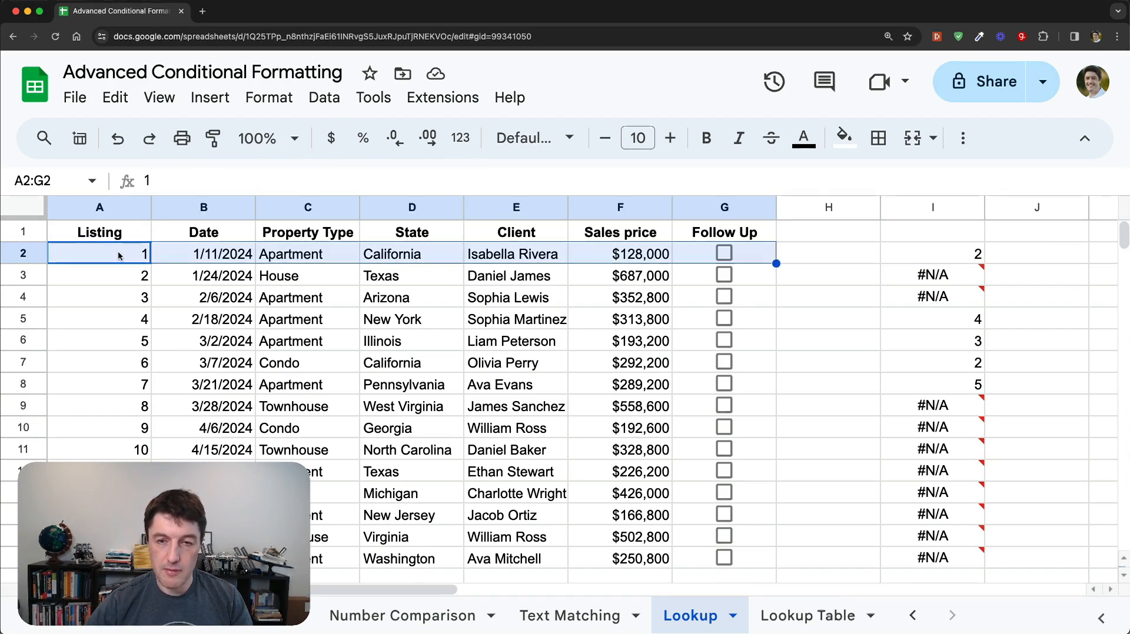
{"action": "key", "text": "super+shift+Down"}
{"action": "left_click", "coordinate": [269, 97]}
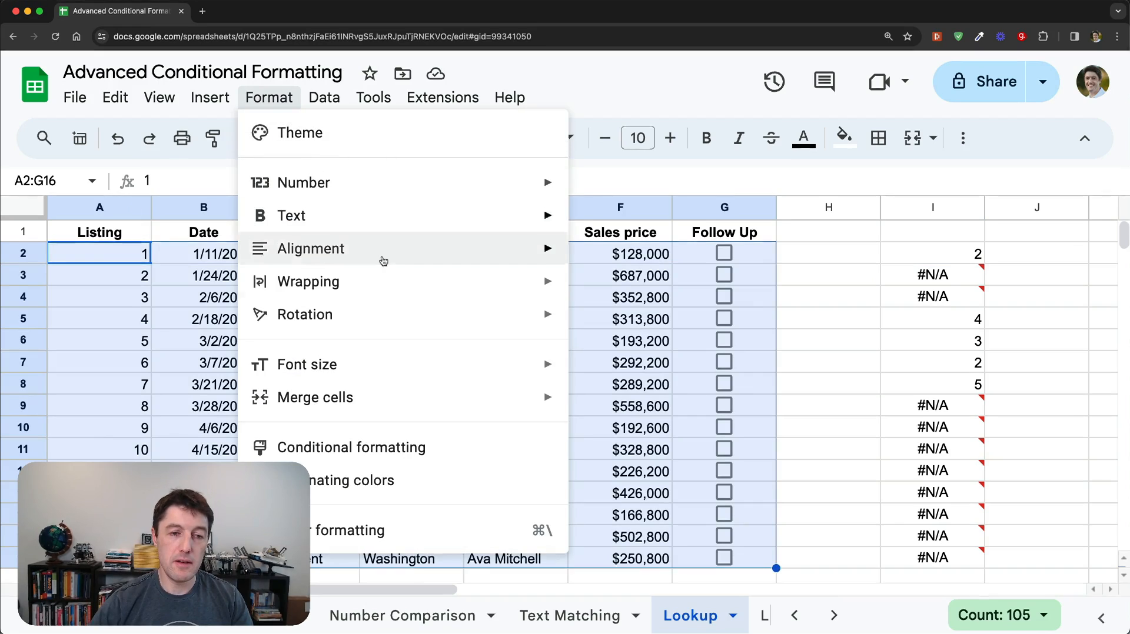
{"action": "left_click", "coordinate": [365, 447]}
{"action": "scroll", "coordinate": [891, 353], "scroll_direction": "down", "scroll_amount": 1}
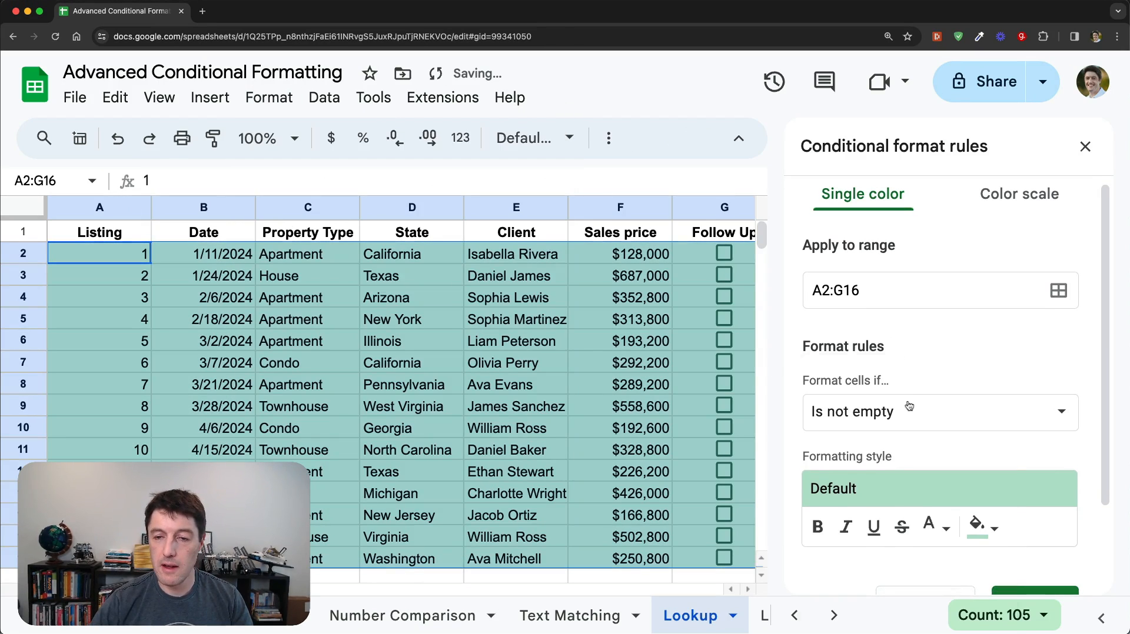
Set the rule's condition to Custom formula is, with the copied formula =XMATCH($D2,'Lookup Table'!$A:$A).
{"action": "left_click", "coordinate": [908, 415]}
{"action": "scroll", "coordinate": [934, 559], "scroll_direction": "down", "scroll_amount": 5}
{"action": "left_click", "coordinate": [934, 594]}
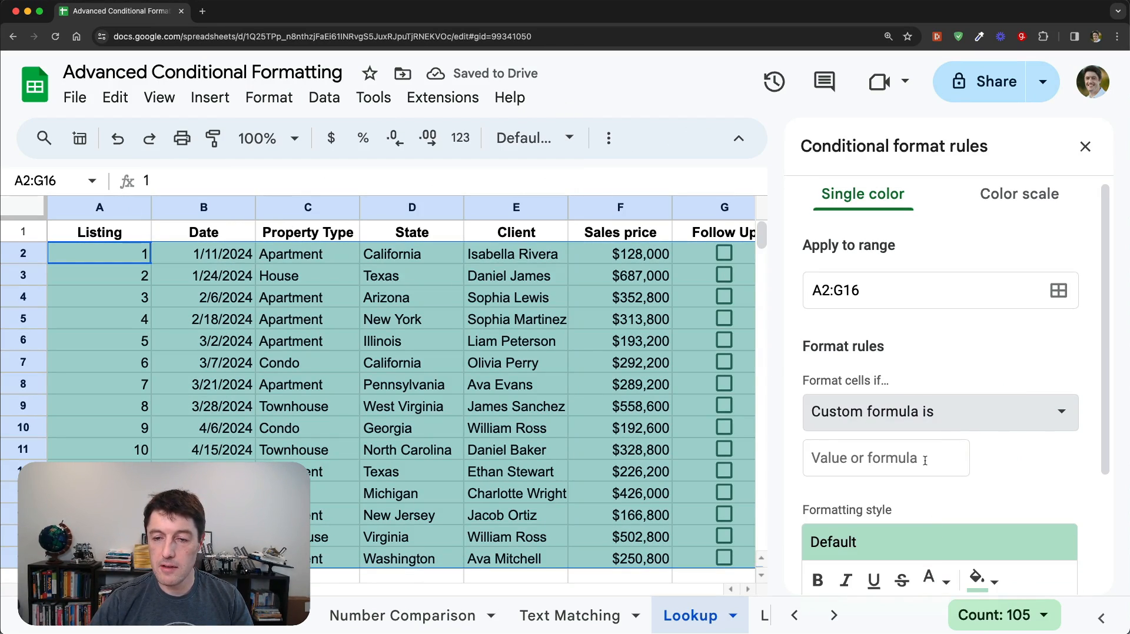
{"action": "left_click", "coordinate": [887, 459]}
{"action": "key", "text": "super+v"}
{"action": "scroll", "coordinate": [975, 367], "scroll_direction": "down", "scroll_amount": 3}
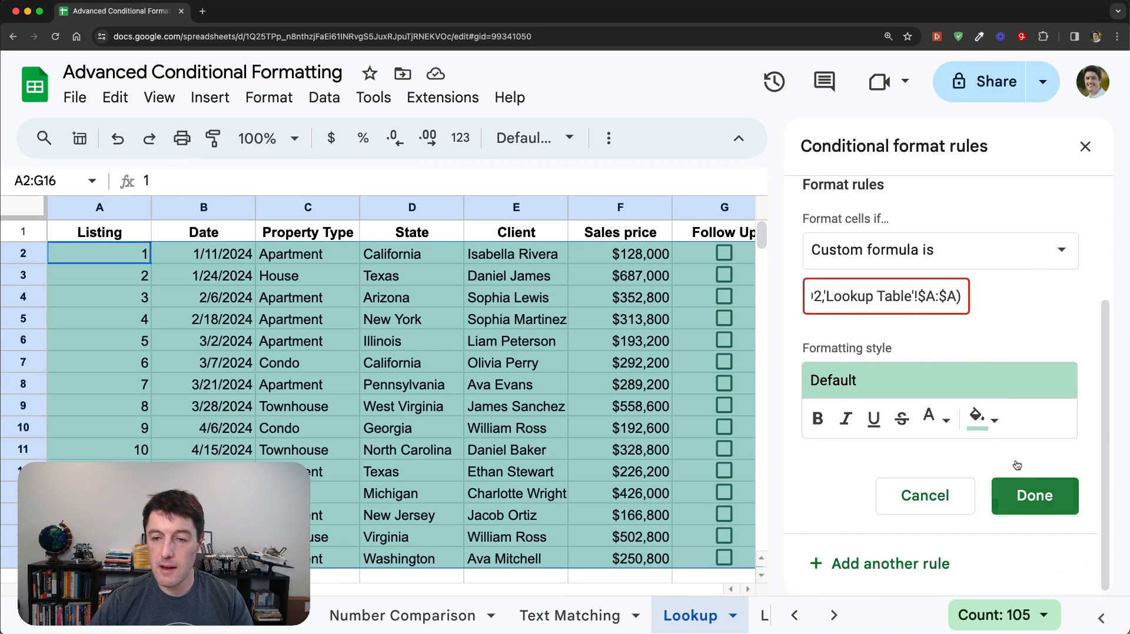
Try to save the XMATCH rule for A2:G16 with an orange fill, and discard the rule.
{"action": "left_click", "coordinate": [984, 419]}
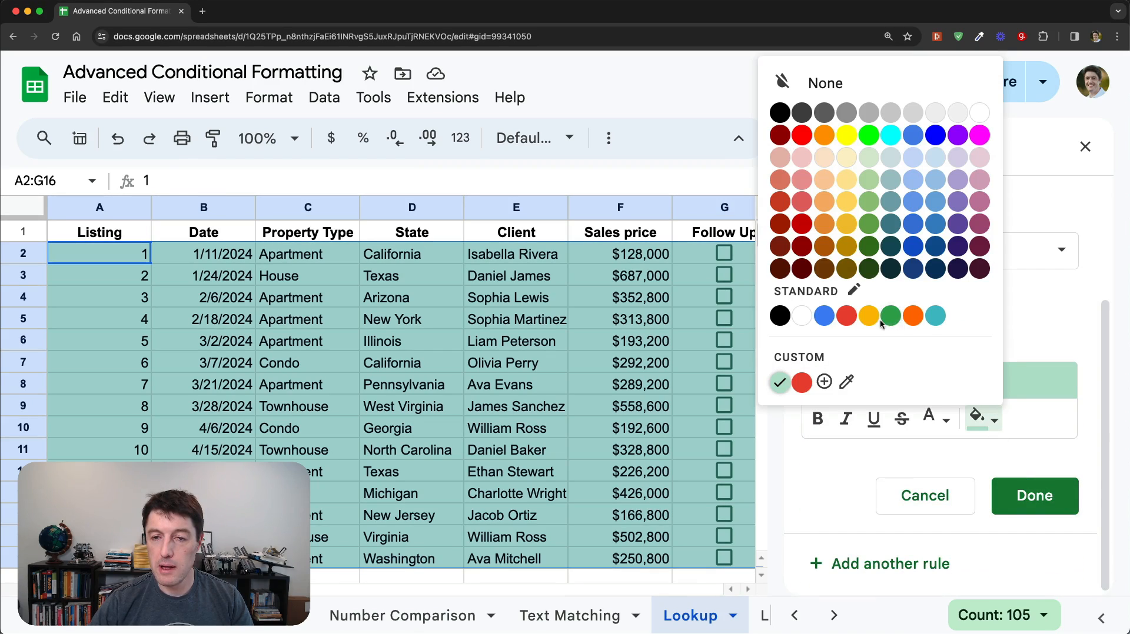
{"action": "left_click", "coordinate": [912, 318]}
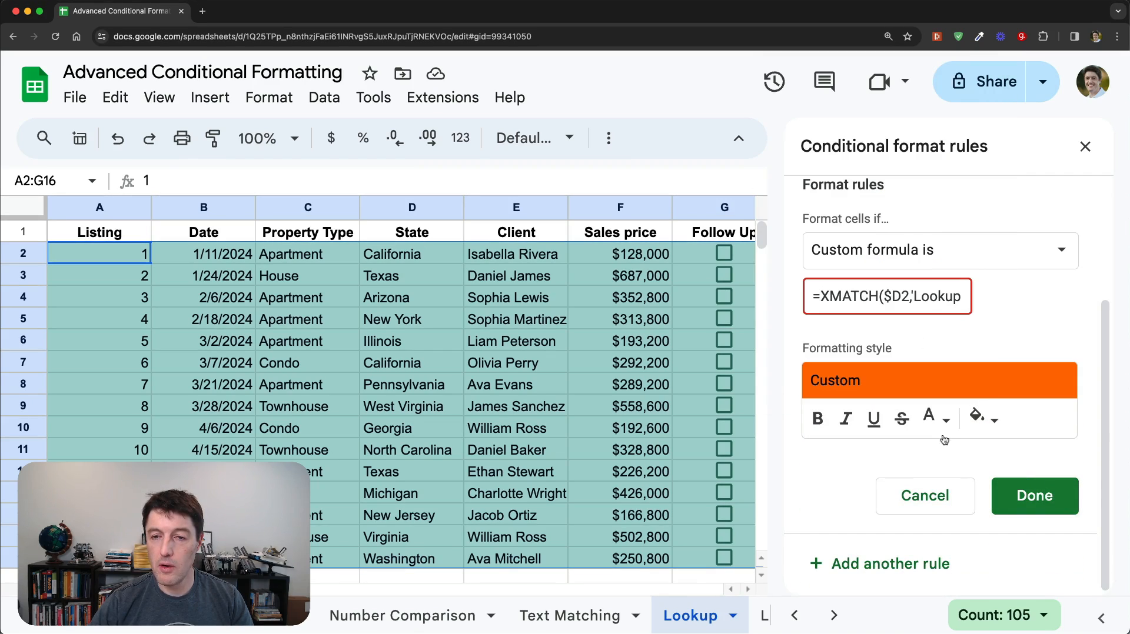
{"action": "left_click", "coordinate": [923, 305]}
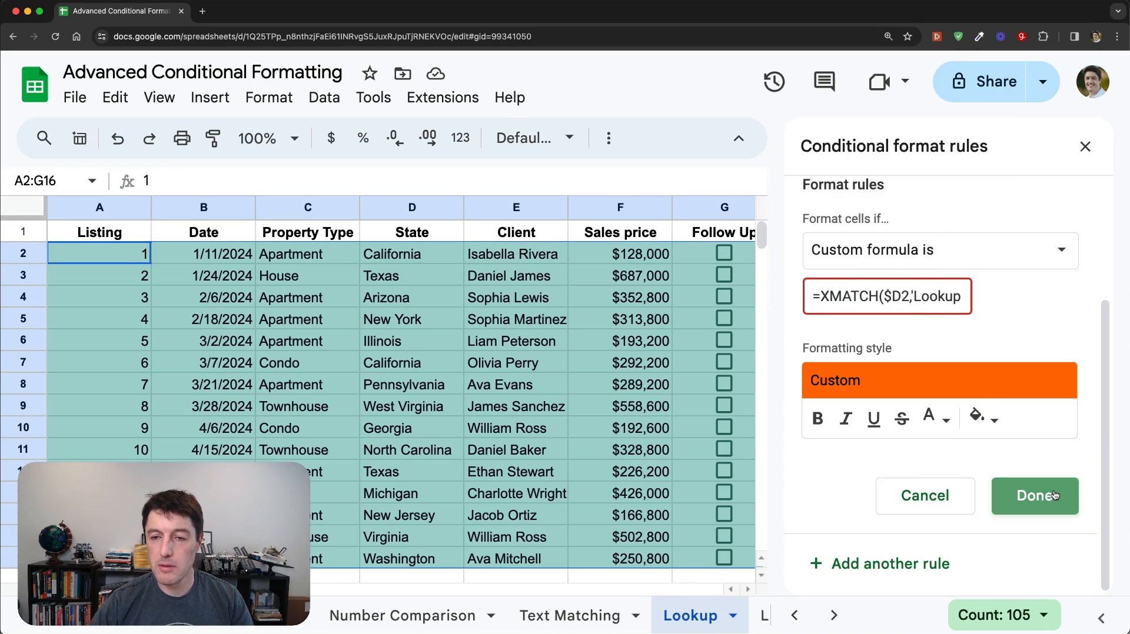
{"action": "left_click", "coordinate": [1031, 496]}
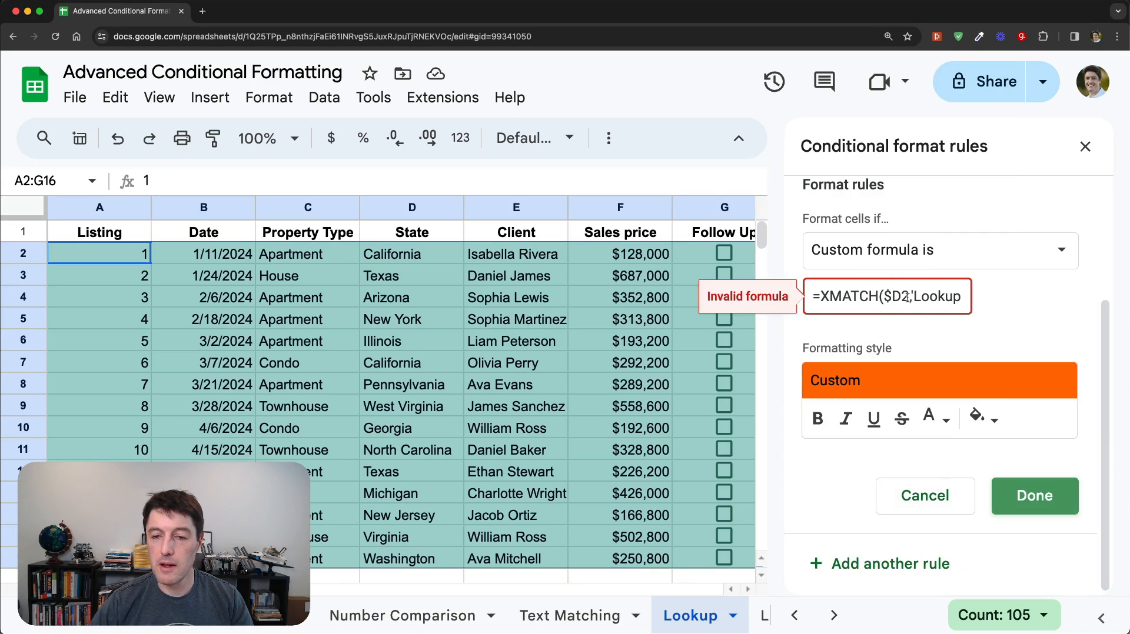
{"action": "left_click", "coordinate": [925, 495]}
{"action": "left_click", "coordinate": [1085, 147]}
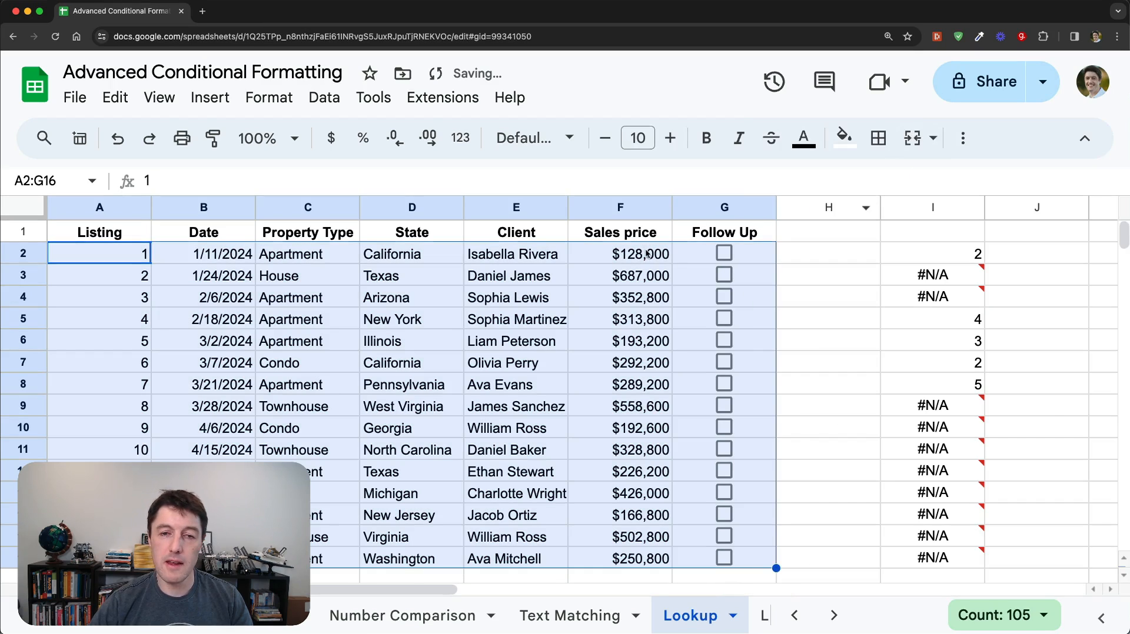
Examine the 'Lookup Table'!$A:$A reference in the XMATCH formula in I2, leaving the formula unedited.
{"action": "left_click", "coordinate": [640, 254]}
{"action": "key", "text": "Right"}
{"action": "key", "text": "Right"}
{"action": "key", "text": "Right"}
{"action": "key", "text": "Left"}
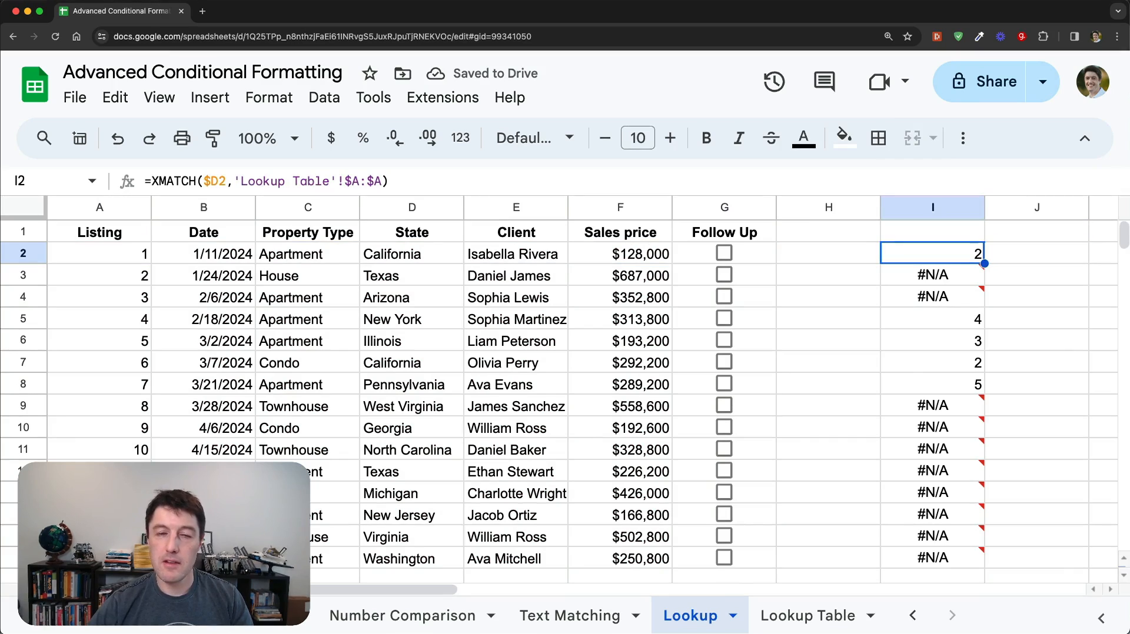
{"action": "left_click_drag", "start_coordinate": [235, 181], "coordinate": [380, 182]}
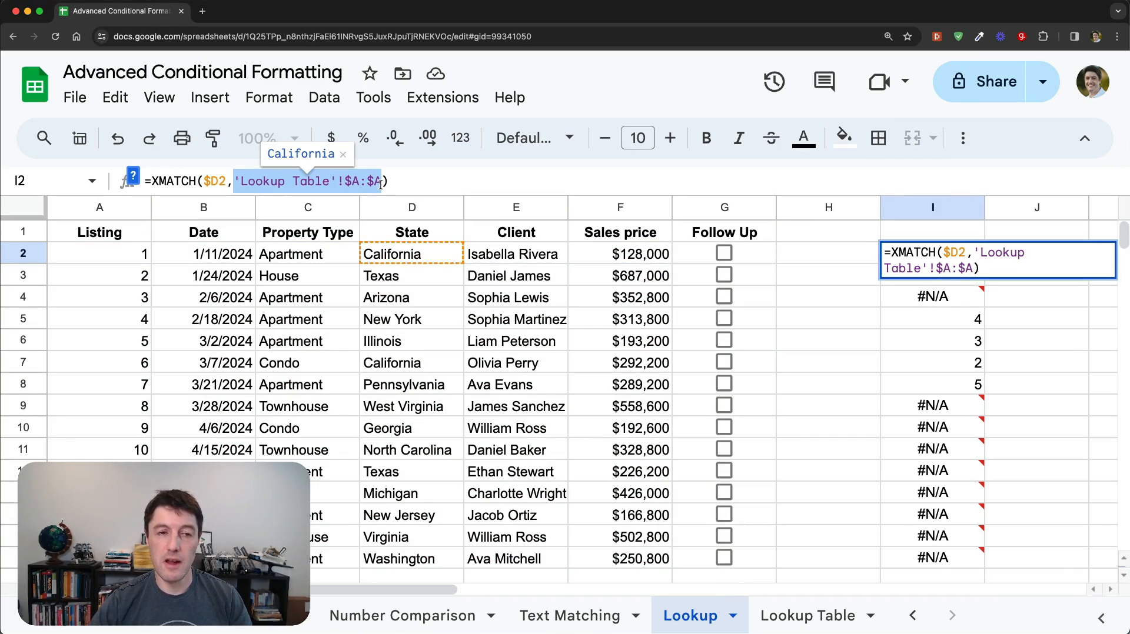
{"action": "key", "text": "Escape"}
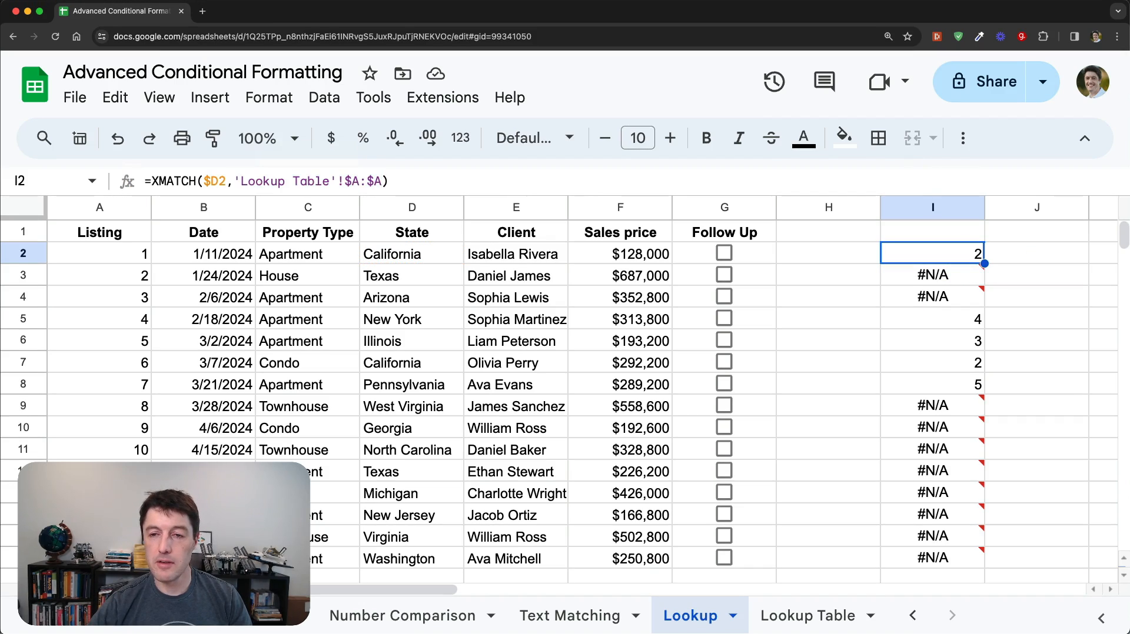
Copy the XMATCH formula from I2 into J2.
{"action": "key", "text": "Right"}
{"action": "key", "text": "Right"}
{"action": "key", "text": "Left"}
{"action": "key", "text": "Left"}
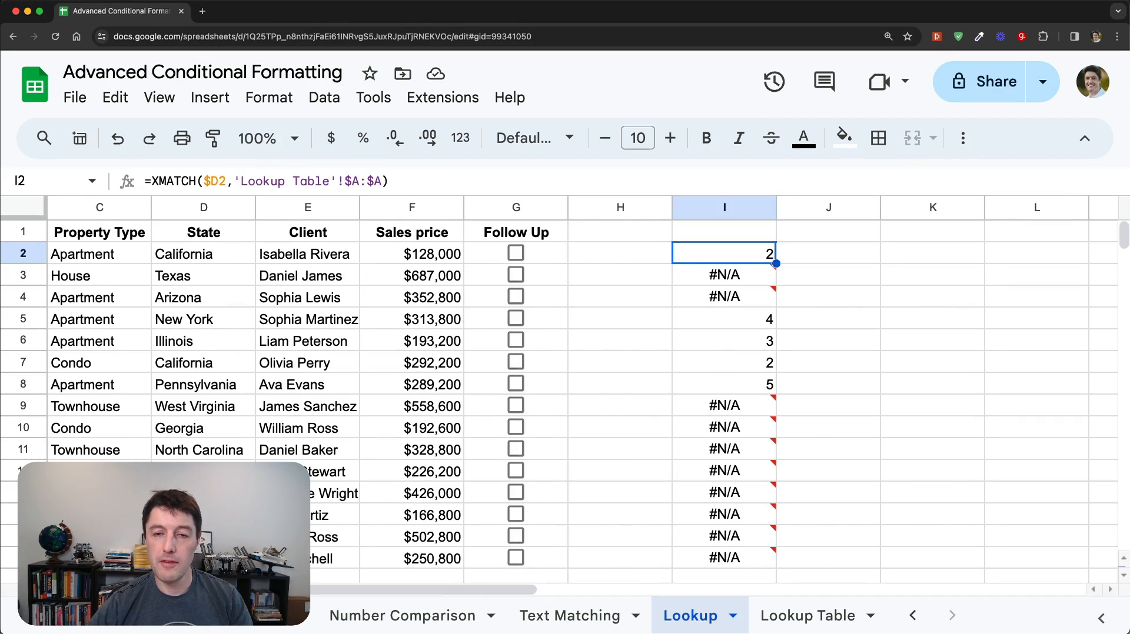
{"action": "key", "text": "ctrl+c"}
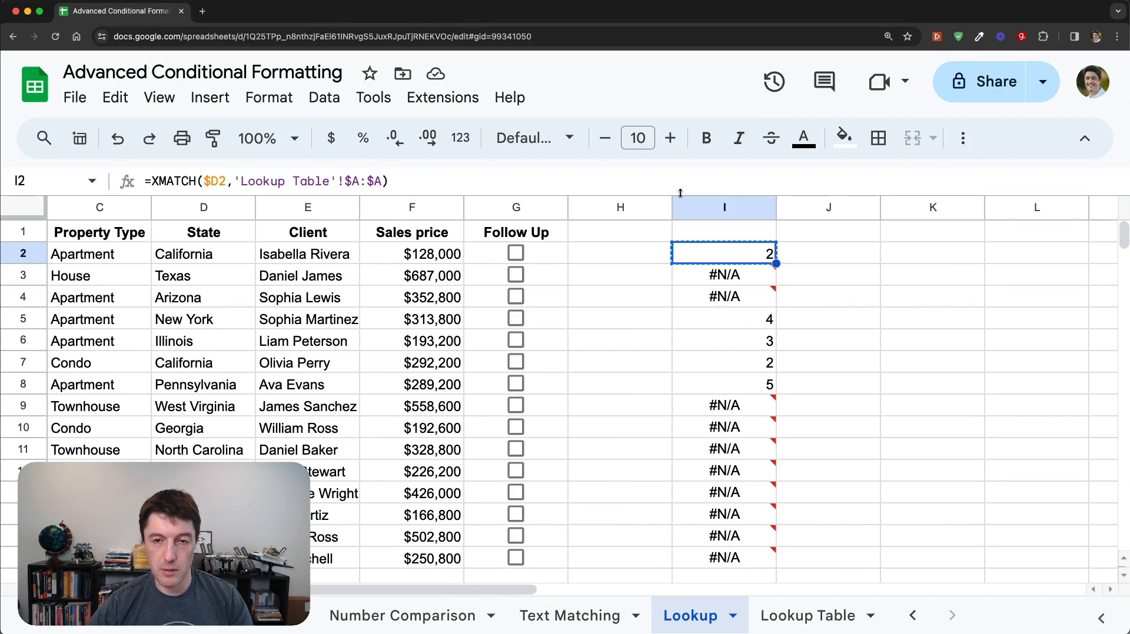
{"action": "key", "text": "Right"}
{"action": "key", "text": "ctrl+v"}
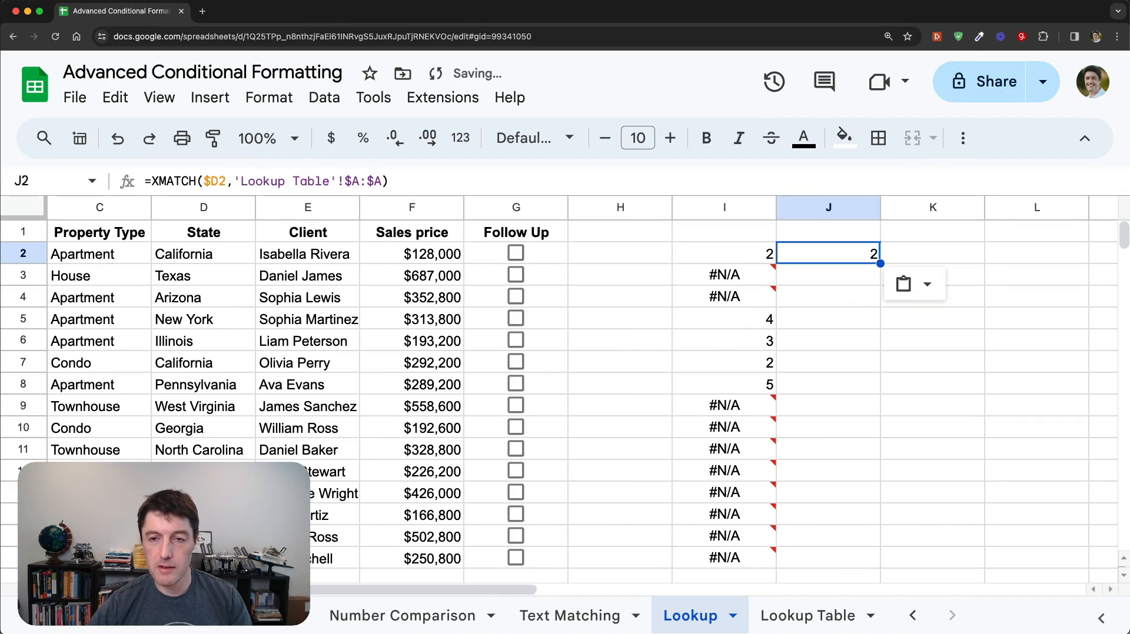
Wrap the lookup range in J2 with INDIRECT as quoted text, giving =XMATCH($D2,INDIRECT("'Lookup Table'!$A:$A")).
{"action": "left_click", "coordinate": [240, 182]}
{"action": "type", "text": "IN"}
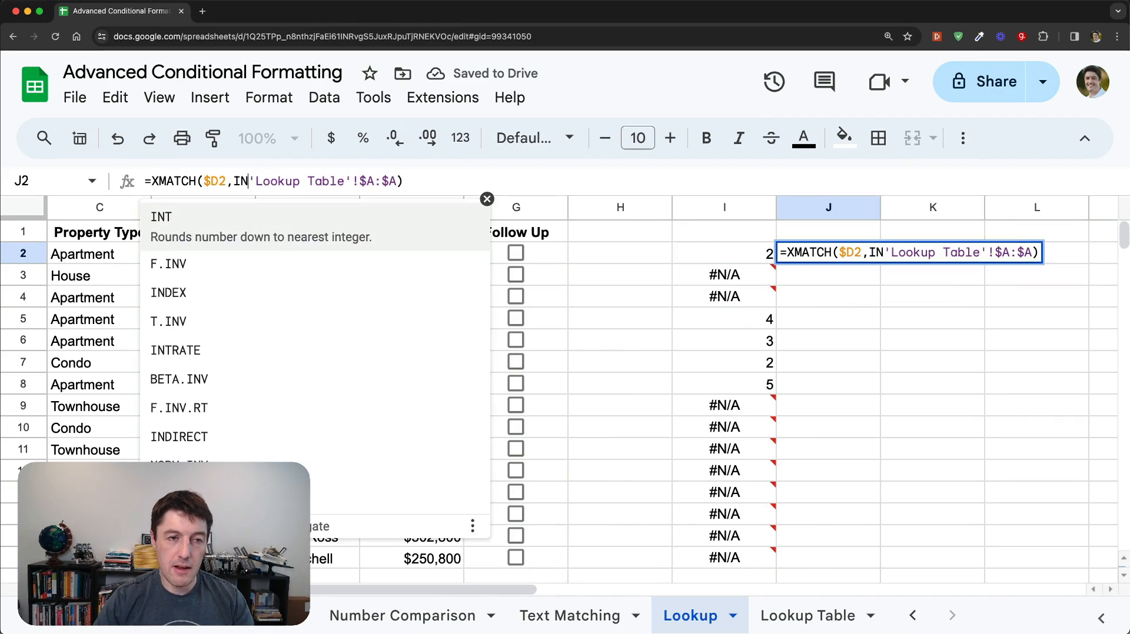
{"action": "type", "text": "DIRECT("}
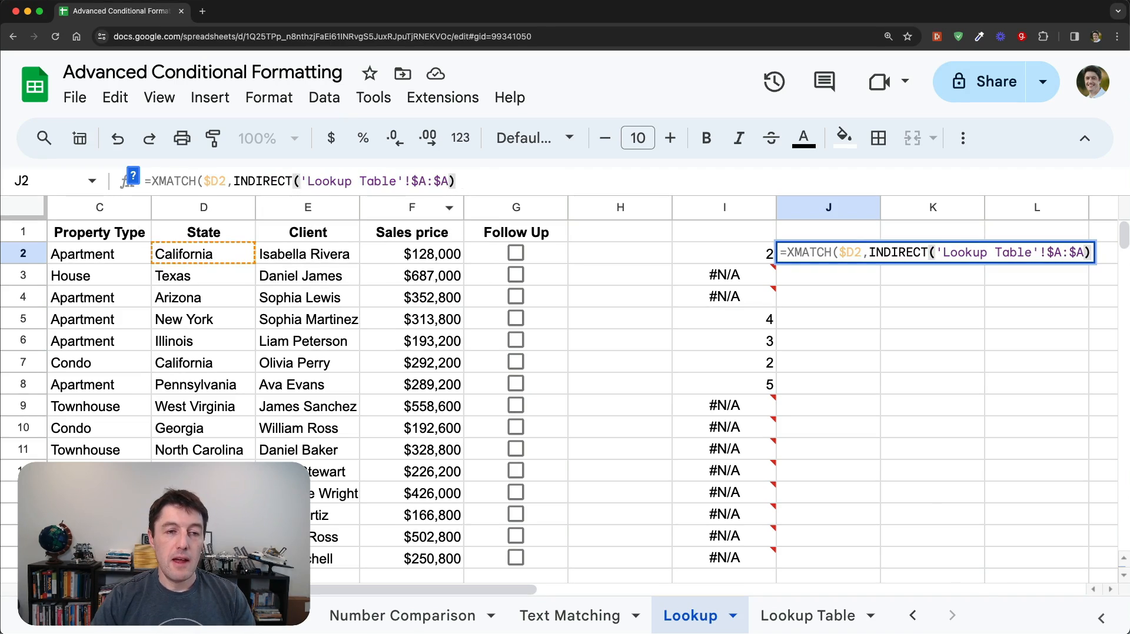
{"action": "type", "text": "\""}
{"action": "left_click", "coordinate": [475, 182]}
{"action": "key", "text": "Left"}
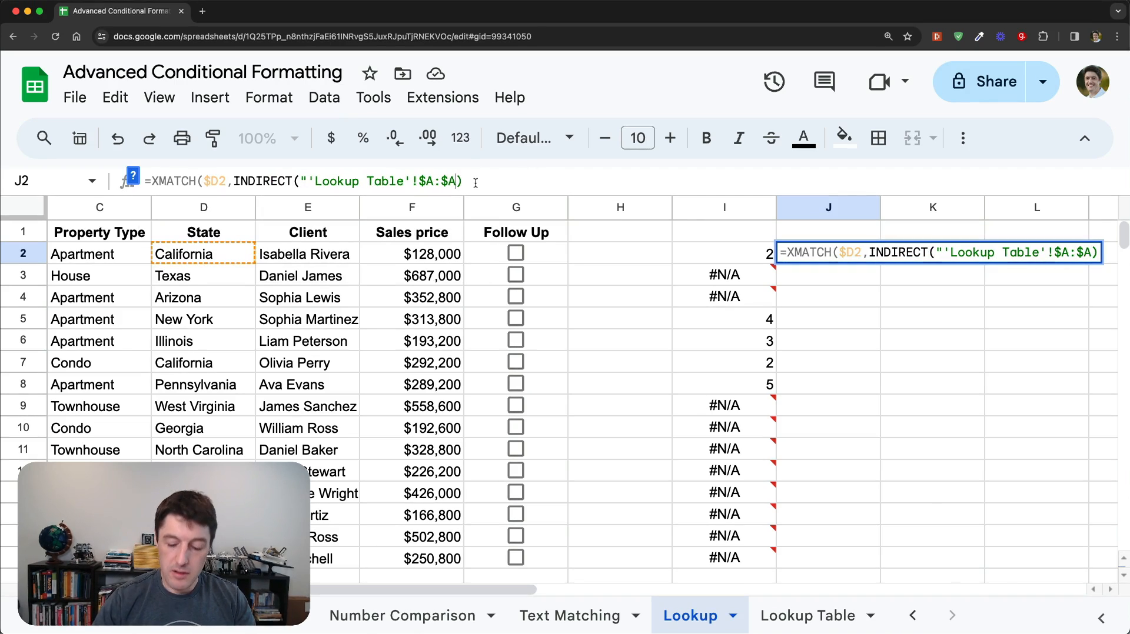
{"action": "type", "text": "\")"}
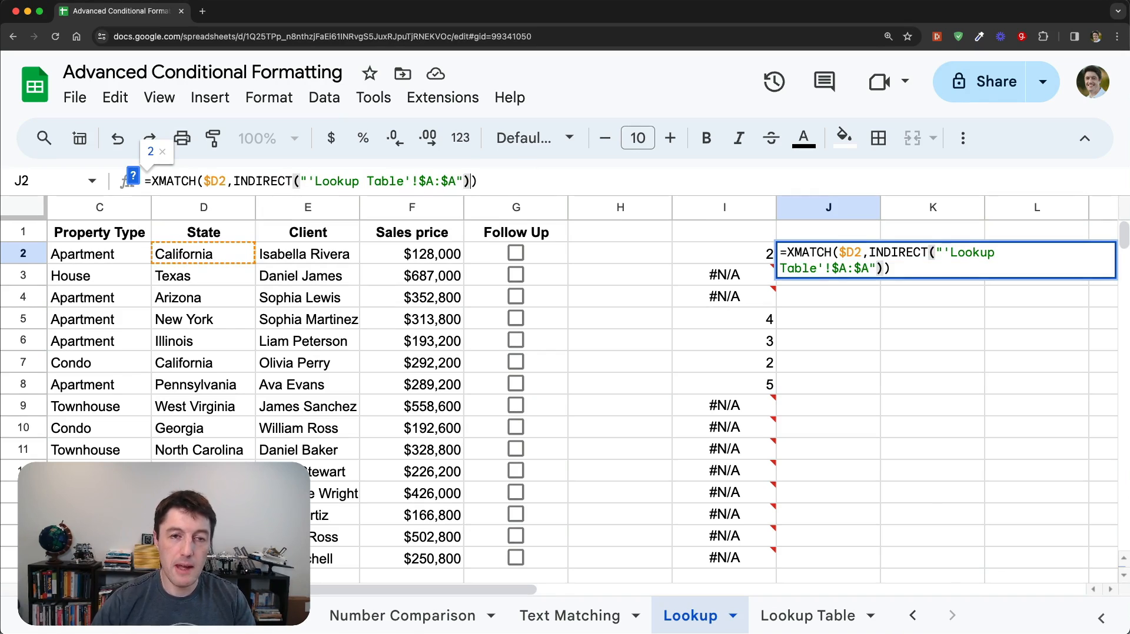
{"action": "left_click_drag", "start_coordinate": [462, 181], "coordinate": [383, 183]}
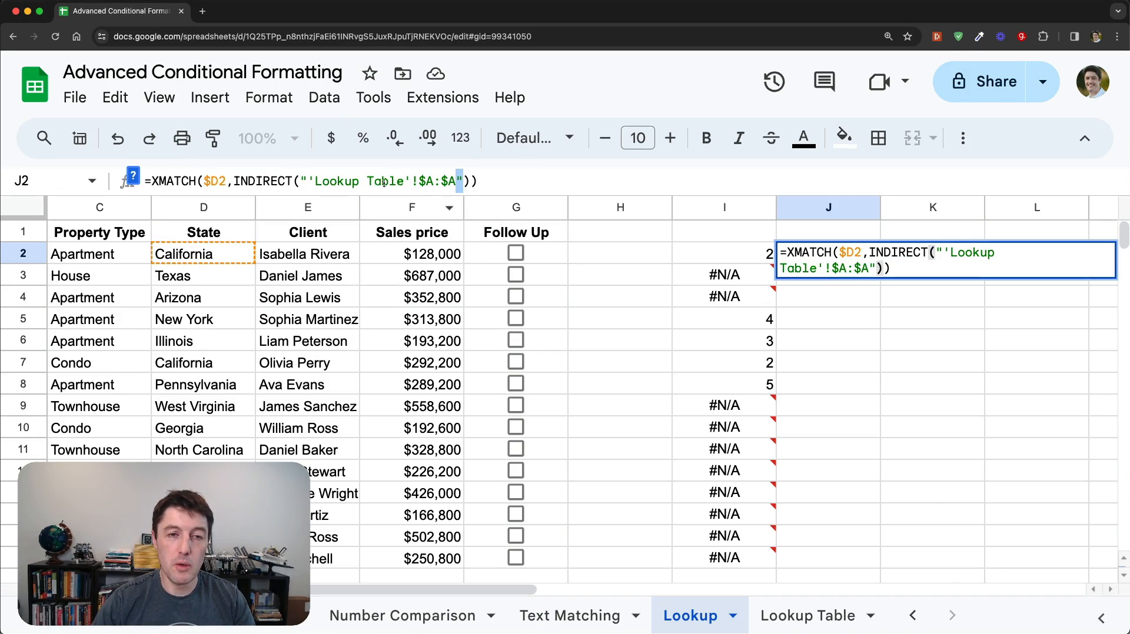
{"action": "left_click", "coordinate": [311, 181]}
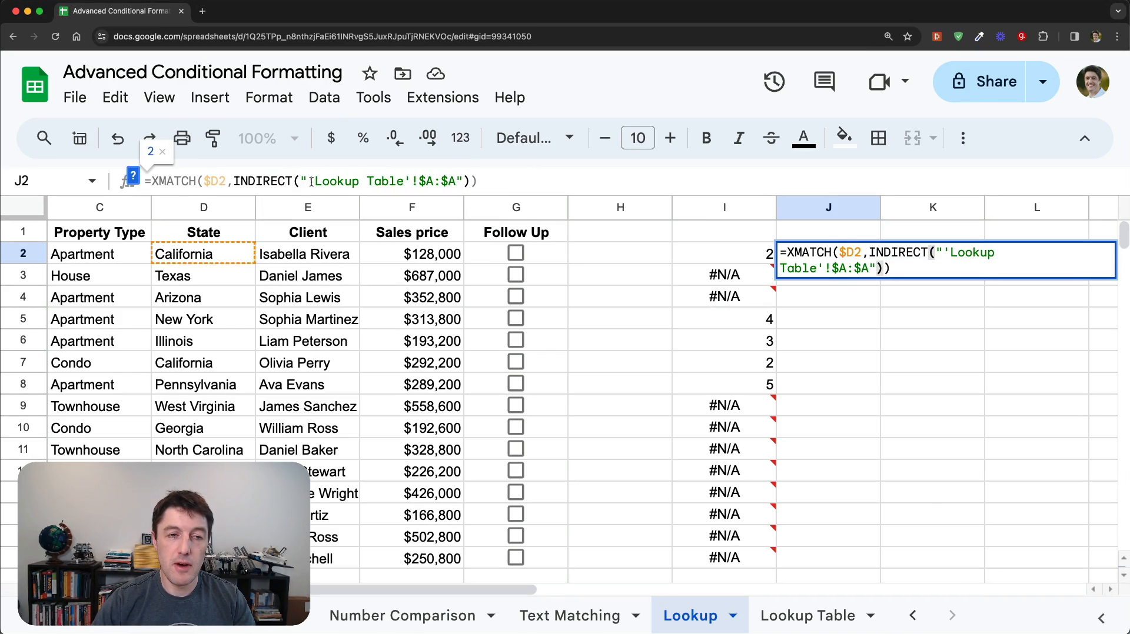
{"action": "left_click_drag", "start_coordinate": [312, 182], "coordinate": [456, 183]}
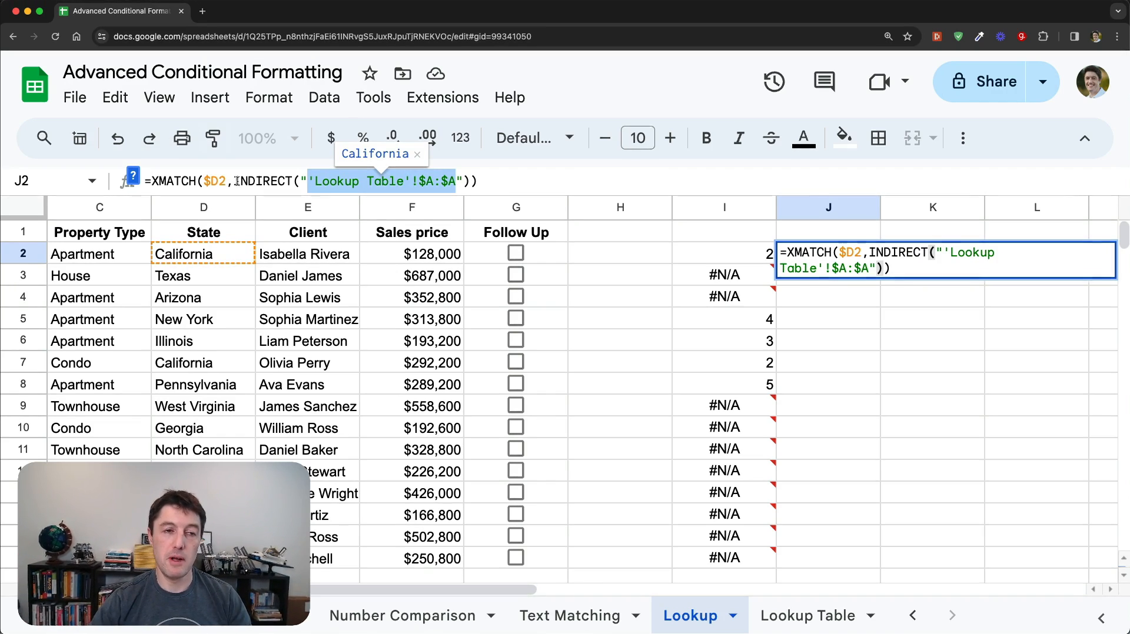
{"action": "left_click", "coordinate": [510, 183]}
{"action": "key", "text": "Return"}
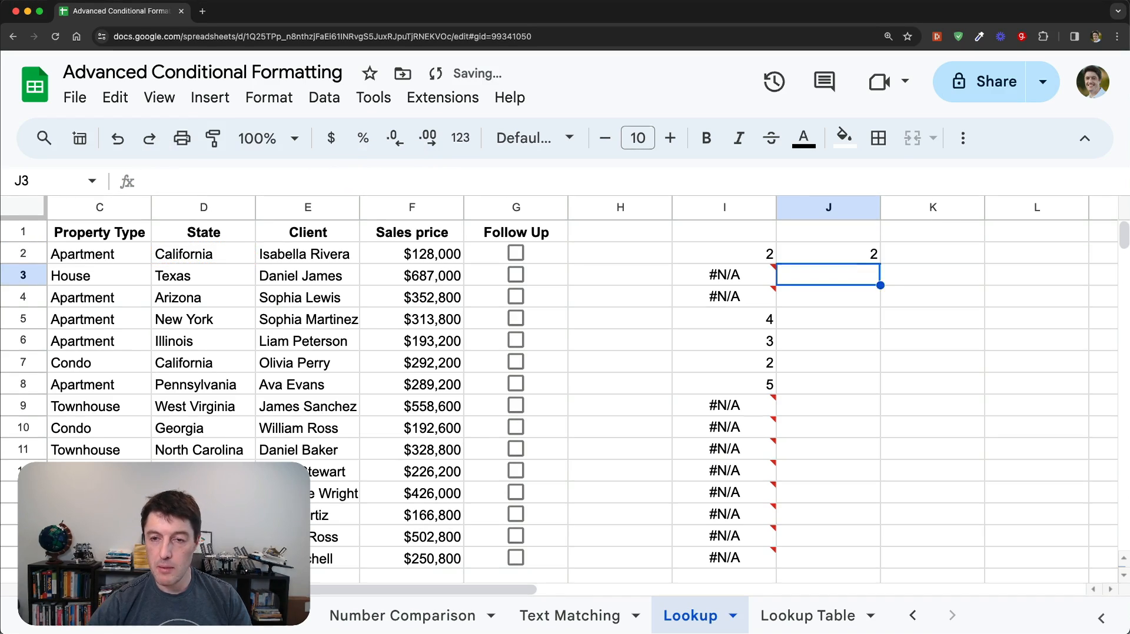
Fill the INDIRECT version of the formula from J2 down through J16.
{"action": "key", "text": "Up"}
{"action": "key", "text": "super+c"}
{"action": "key", "text": "Left"}
{"action": "key", "text": "super+Down"}
{"action": "key", "text": "Right"}
{"action": "key", "text": "super+shift+Up"}
{"action": "key", "text": "super+v"}
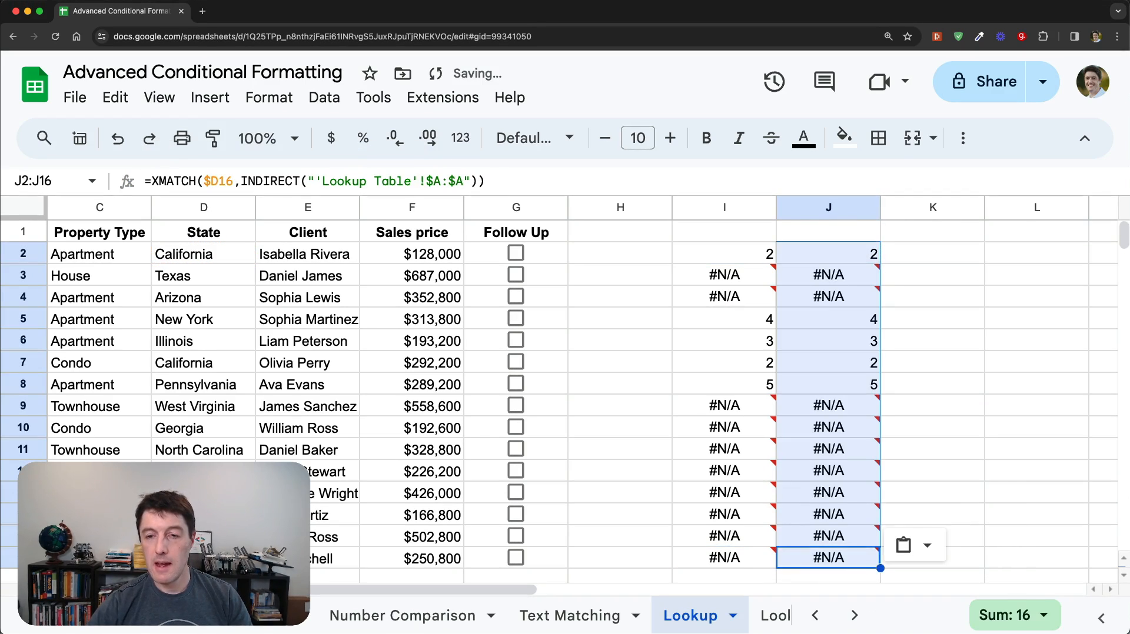
{"action": "key", "text": "super+Up"}
{"action": "key", "text": "Right"}
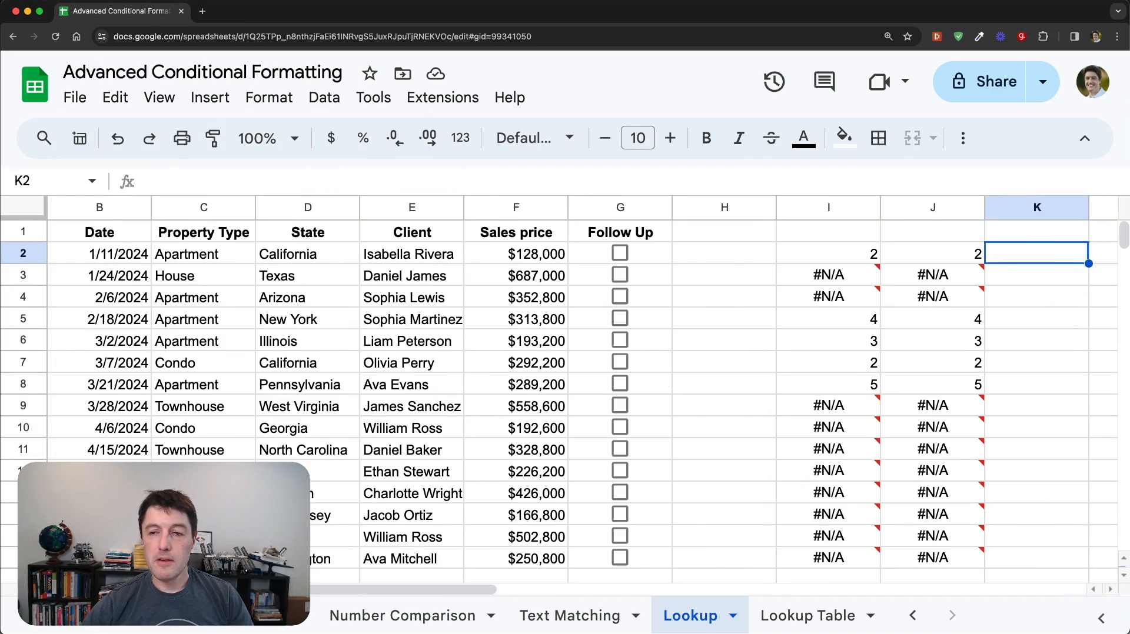
Wrap the J2 formula in IFERROR with FALSE as fallback, giving =IFERROR(XMATCH($D2,INDIRECT("'Lookup Table'!$A:$A")),FALSE).
{"action": "key", "text": "Left"}
{"action": "key", "text": "Down"}
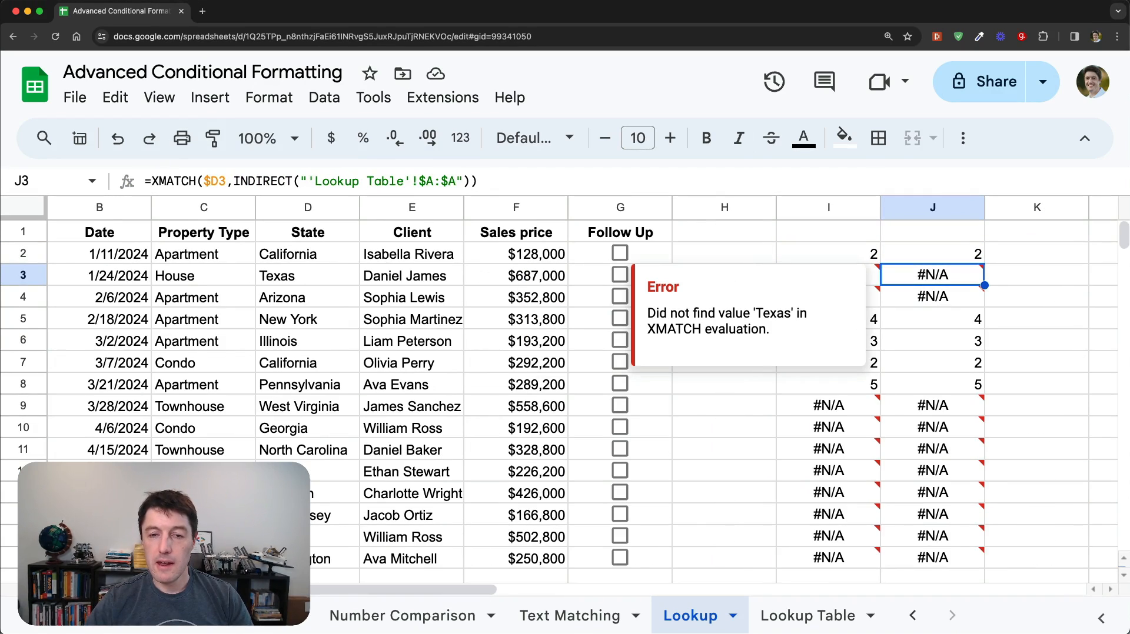
{"action": "key", "text": "shift+Down"}
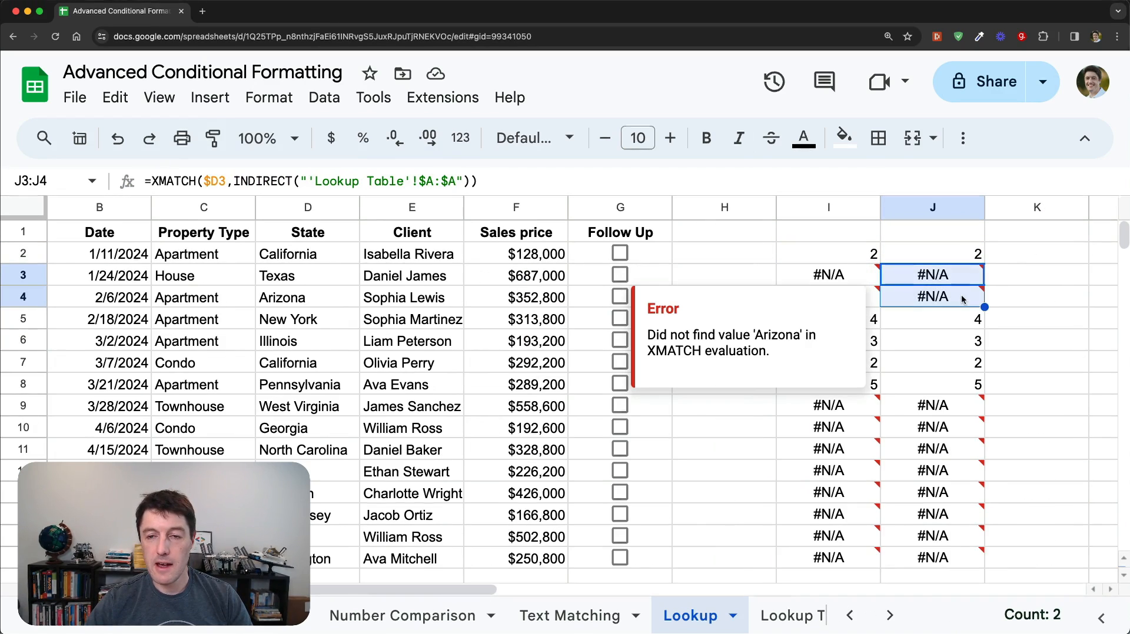
{"action": "double_click", "coordinate": [966, 255]}
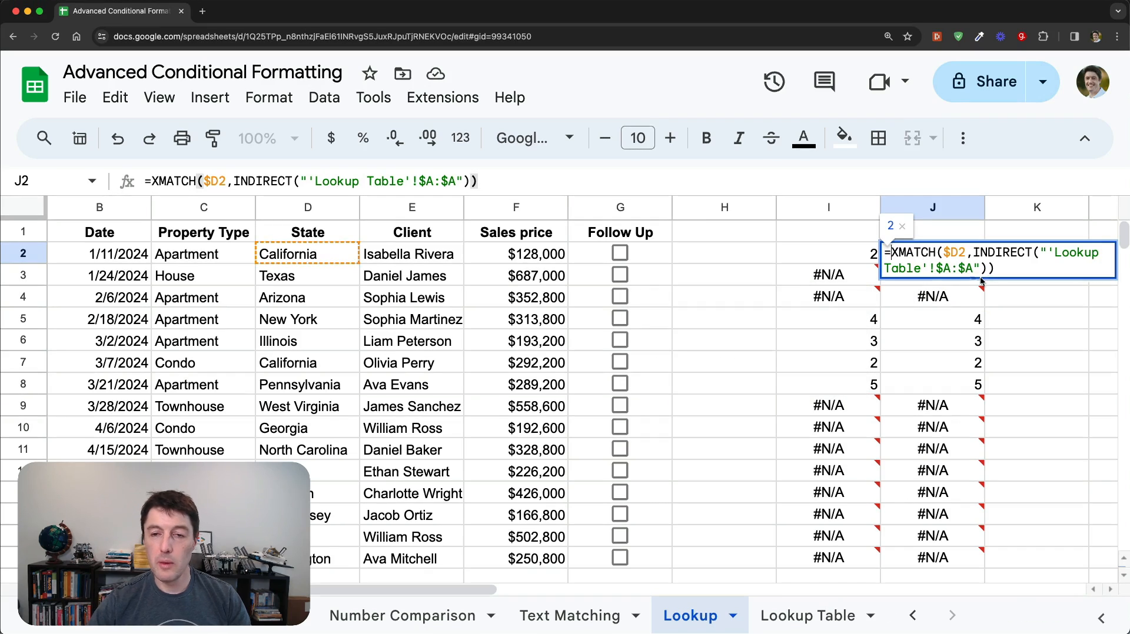
{"action": "left_click", "coordinate": [328, 184]}
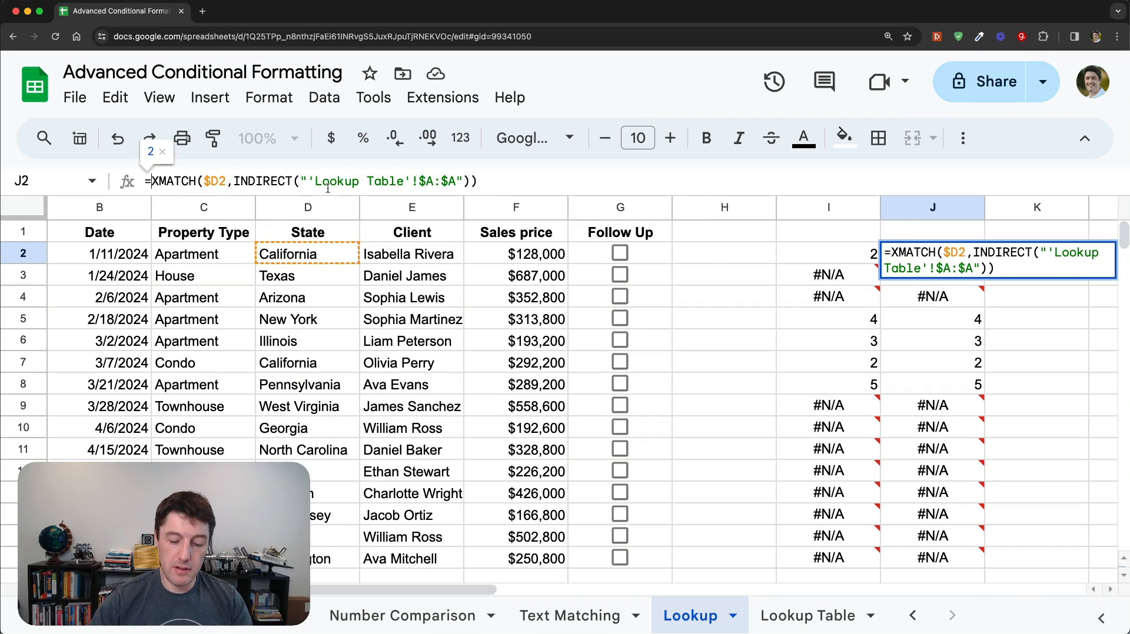
{"action": "left_click", "coordinate": [149, 181]}
{"action": "type", "text": "IFERROR("}
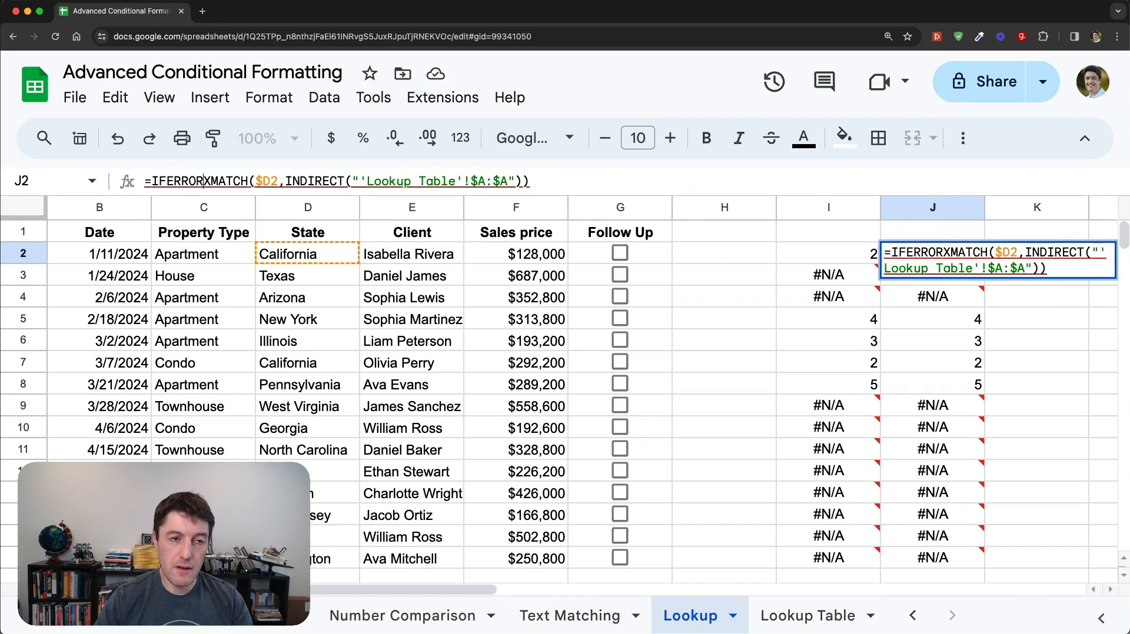
{"action": "key", "text": "super+Right"}
{"action": "type", "text": ",FALSE)"}
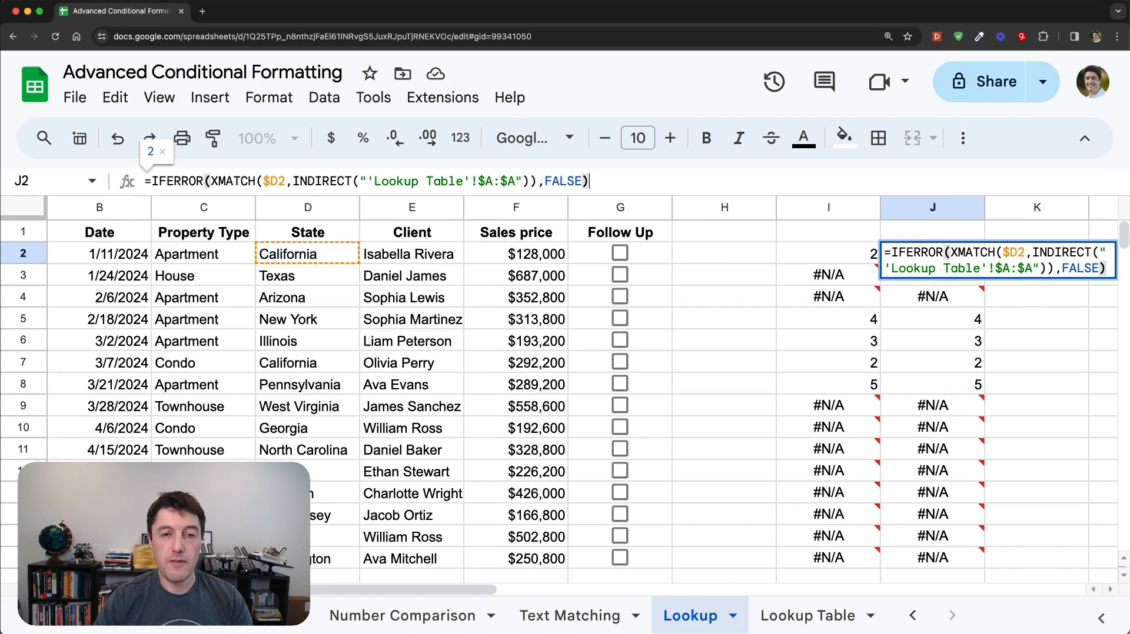
{"action": "key", "text": "Return"}
Copy the IFERROR formula from J2 into J3:J16 and check the results for the unmatched states.
{"action": "key", "text": "Up"}
{"action": "key", "text": "super+c"}
{"action": "key", "text": "Down"}
{"action": "key", "text": "super+shift+Down"}
{"action": "key", "text": "super+v"}
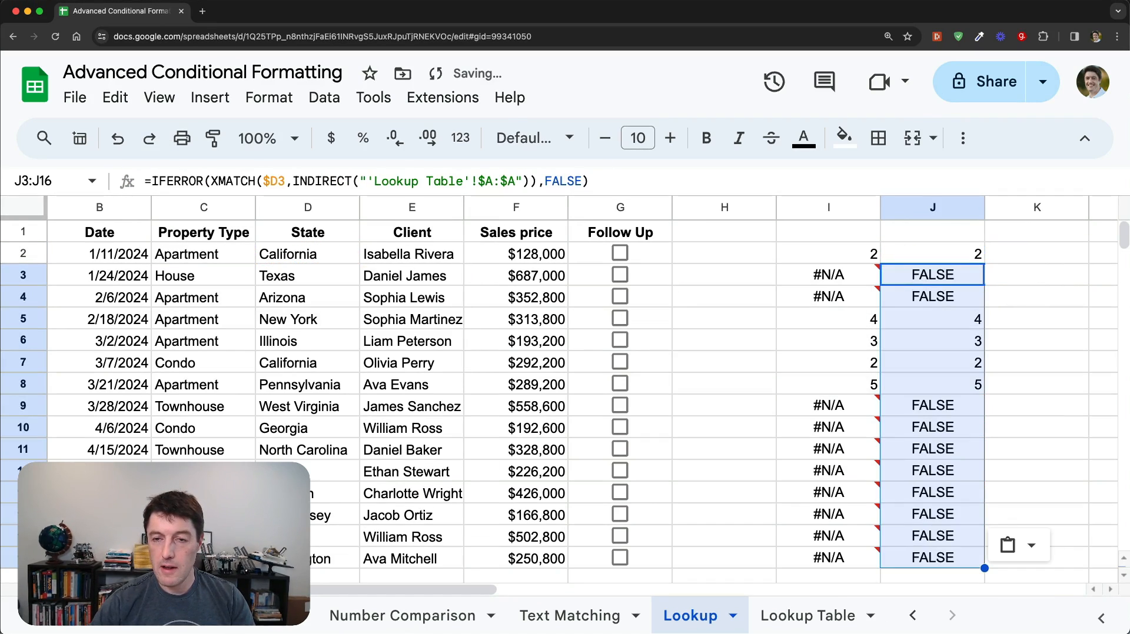
{"action": "left_click", "coordinate": [940, 262]}
{"action": "left_click_drag", "start_coordinate": [942, 276], "coordinate": [965, 298]}
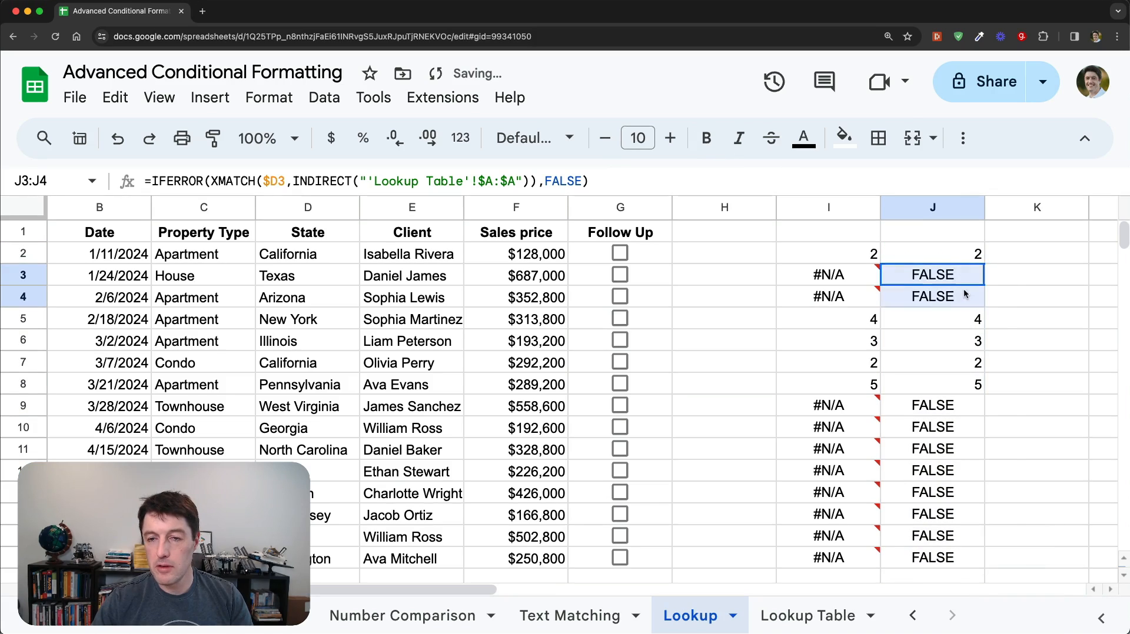
Copy the full IFERROR formula text from J2, leaving the cell unchanged.
{"action": "left_click", "coordinate": [973, 253]}
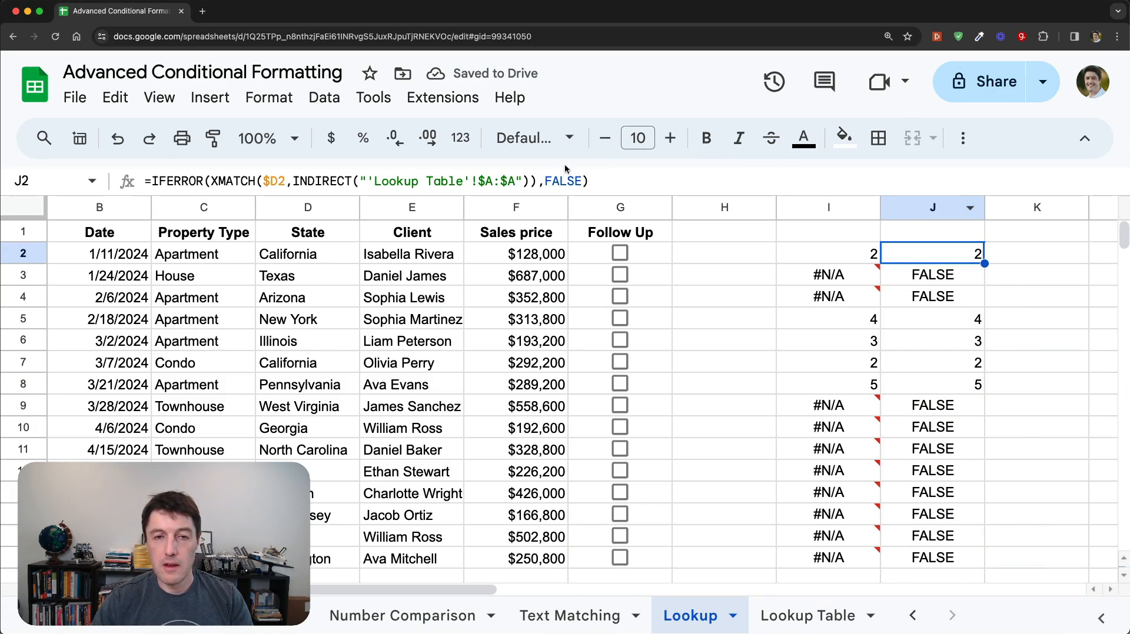
{"action": "key", "text": "Return"}
{"action": "key", "text": "super+a"}
{"action": "key", "text": "Escape"}
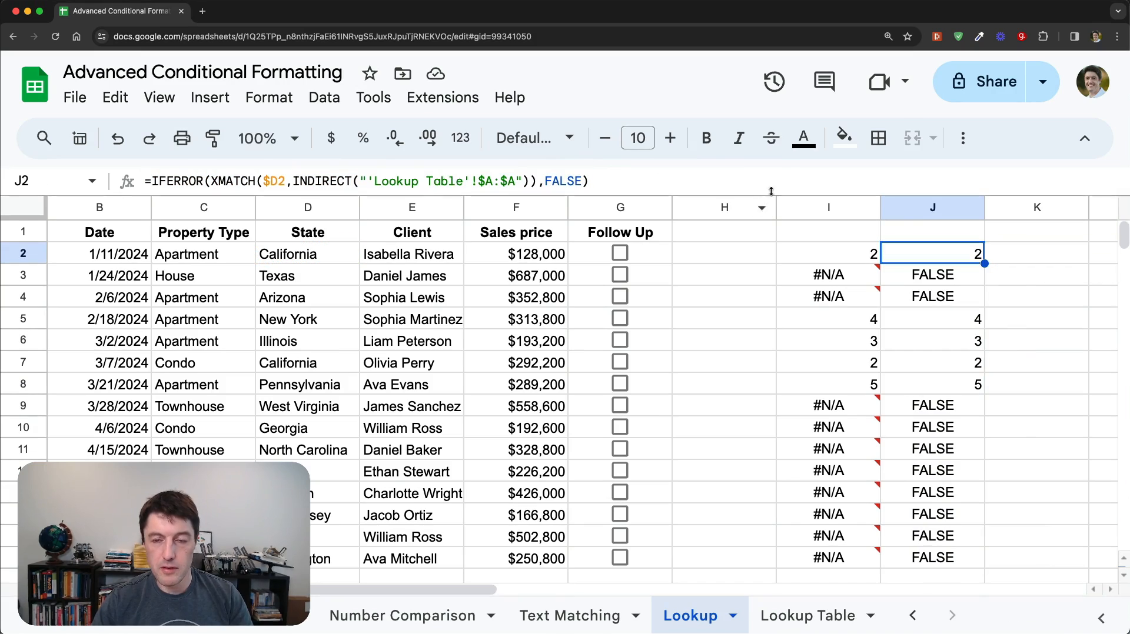
{"action": "mouse_move", "coordinate": [857, 284]}
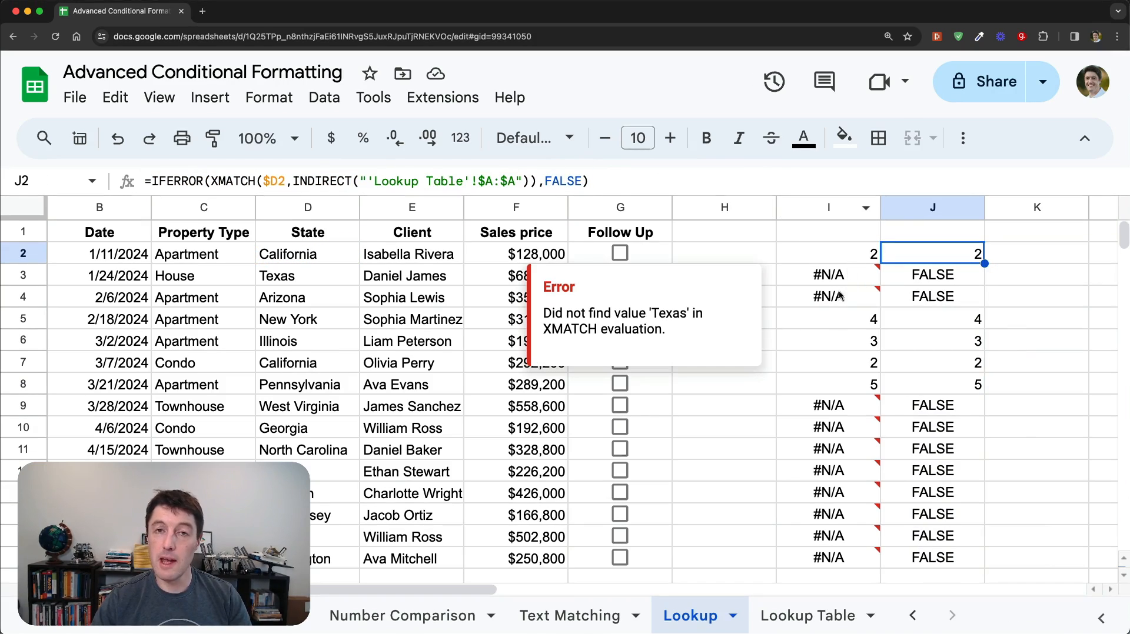
Start a new conditional formatting rule for the listing data in A2:G16.
{"action": "left_click", "coordinate": [249, 257]}
{"action": "key", "text": "super+Left"}
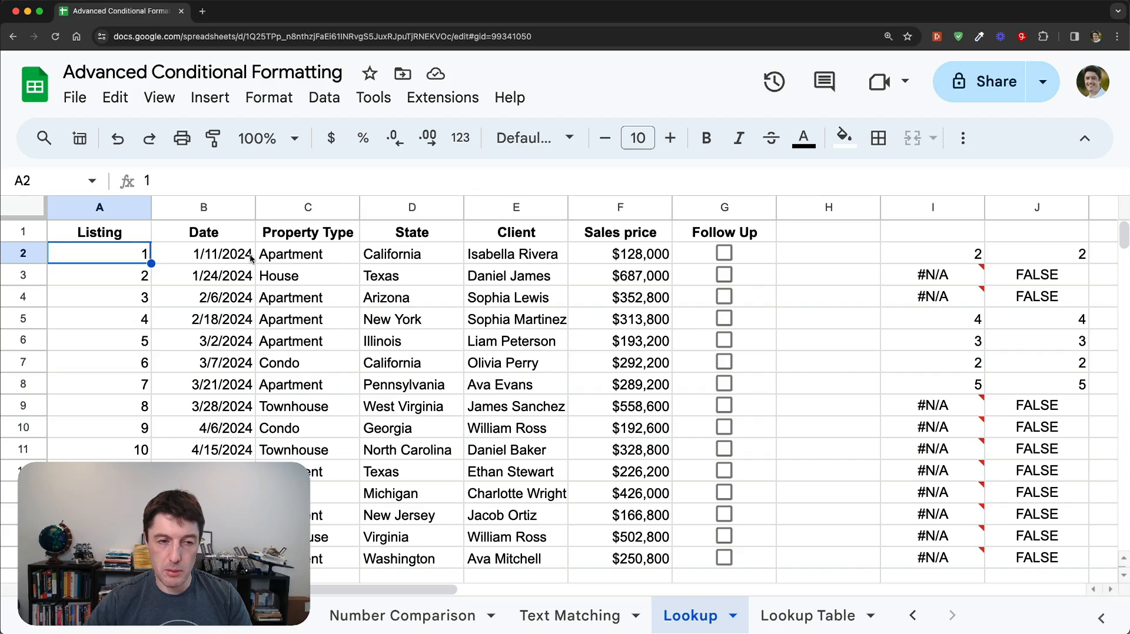
{"action": "key", "text": "super+shift+Right"}
{"action": "key", "text": "super+shift+Down"}
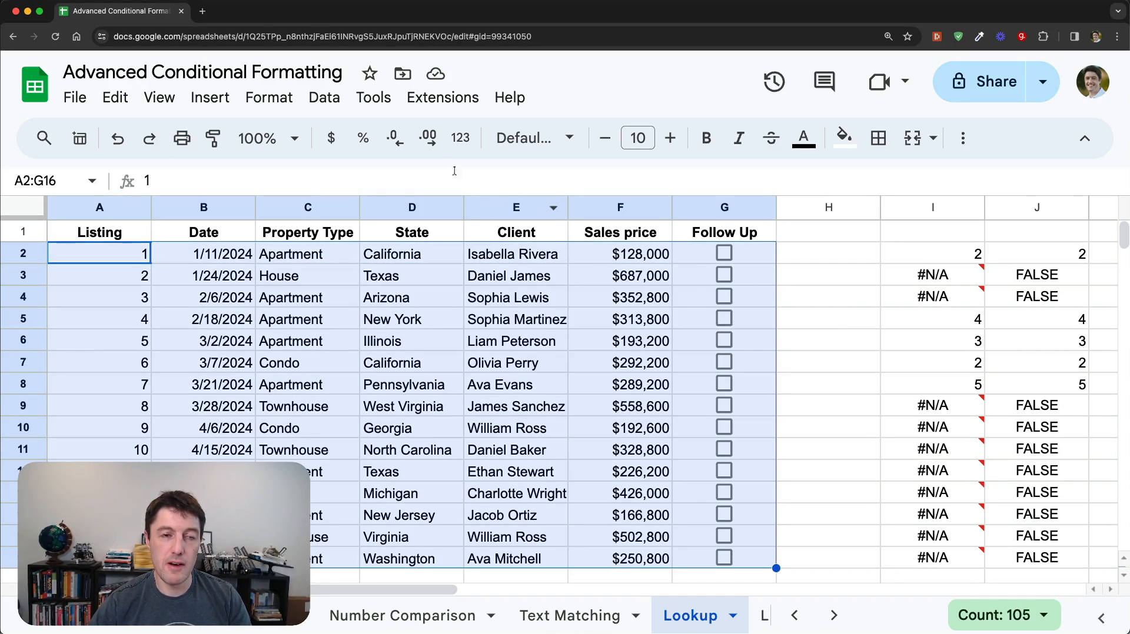
{"action": "left_click", "coordinate": [279, 99]}
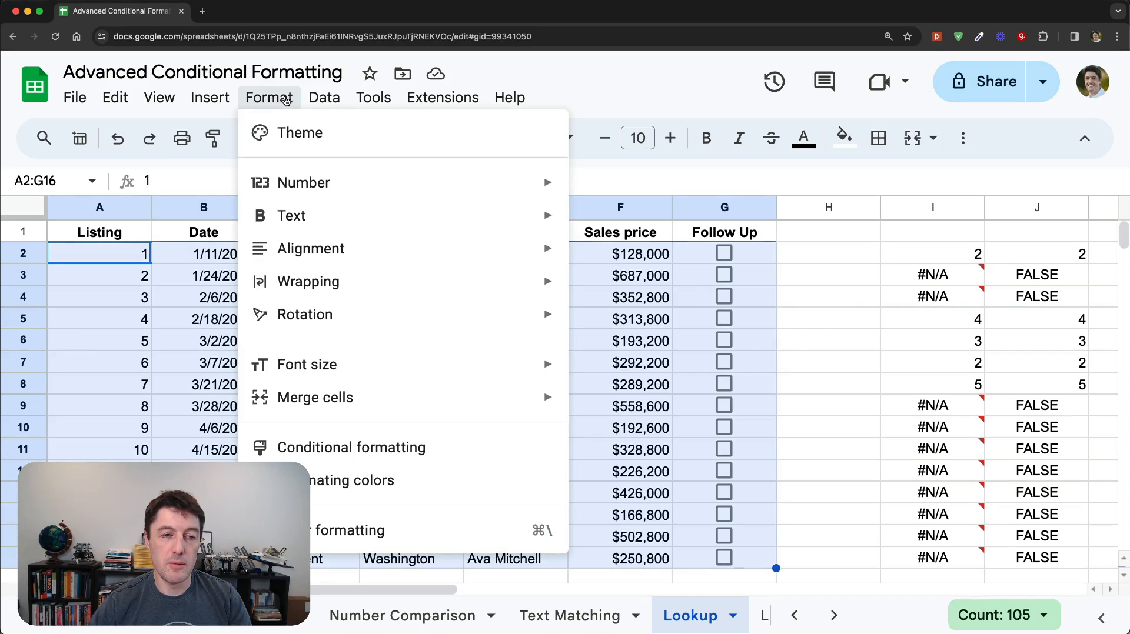
{"action": "left_click", "coordinate": [406, 449]}
Set the rule's condition to the custom formula =IFERROR(XMATCH($D2,INDIRECT("'Lookup Table'!$A:$A")),FALSE).
{"action": "scroll", "coordinate": [943, 435], "scroll_direction": "down", "scroll_amount": 2}
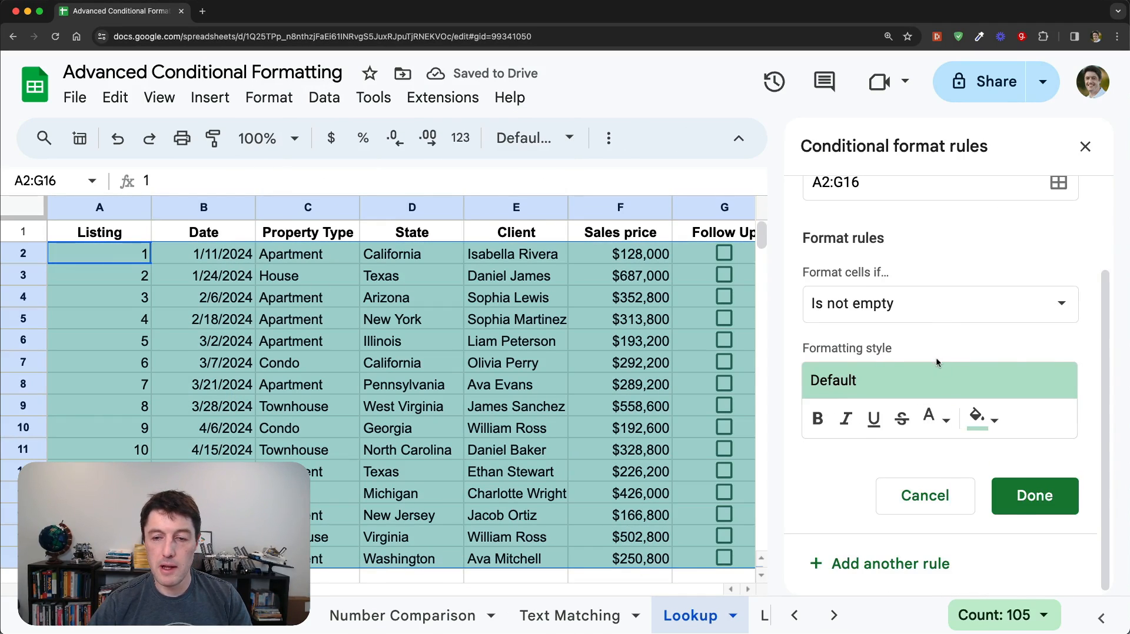
{"action": "left_click", "coordinate": [936, 309]}
{"action": "scroll", "coordinate": [935, 359], "scroll_direction": "down", "scroll_amount": 5}
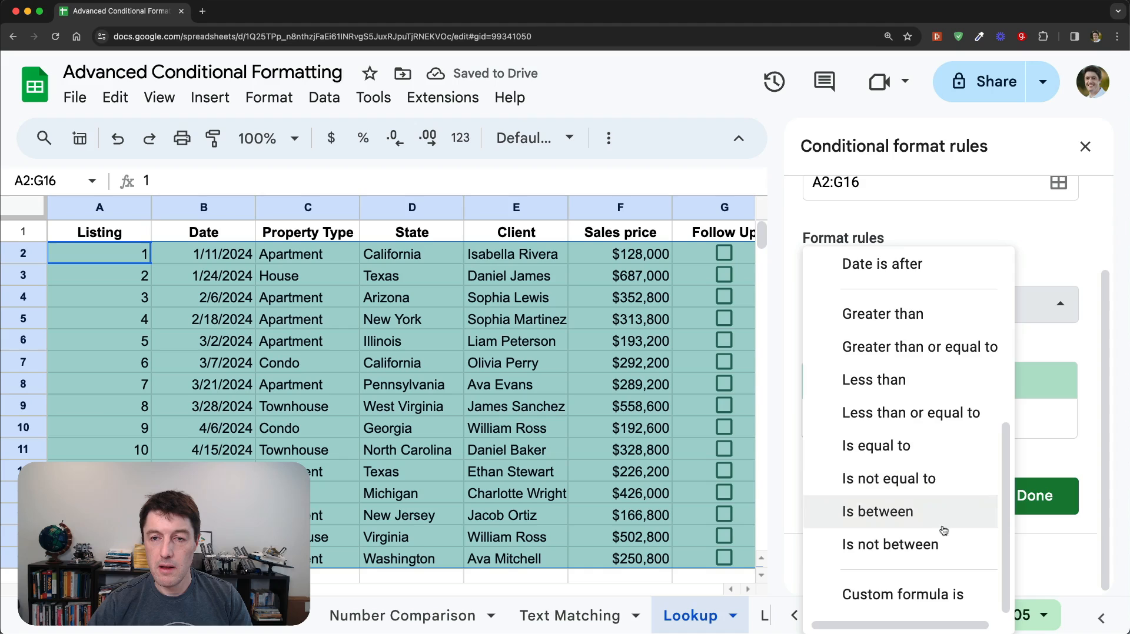
{"action": "left_click", "coordinate": [989, 591]}
{"action": "left_click", "coordinate": [855, 357]}
{"action": "key", "text": "ctrl+v"}
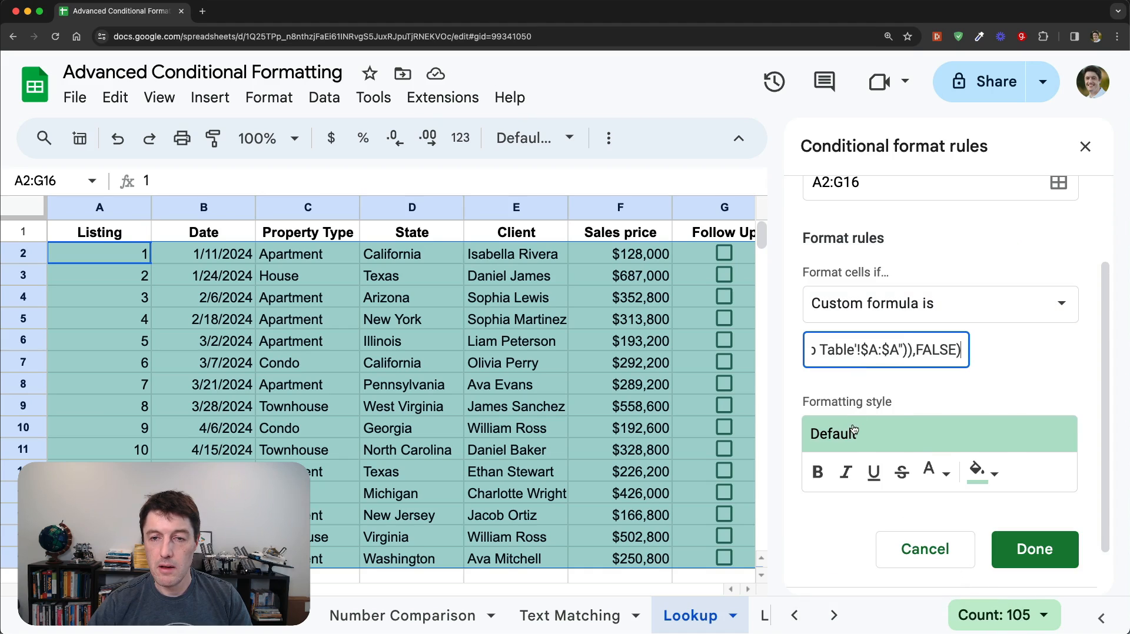
Give the rule an orange fill, save it and close the conditional format rules.
{"action": "left_click", "coordinate": [979, 472]}
{"action": "left_click", "coordinate": [874, 383]}
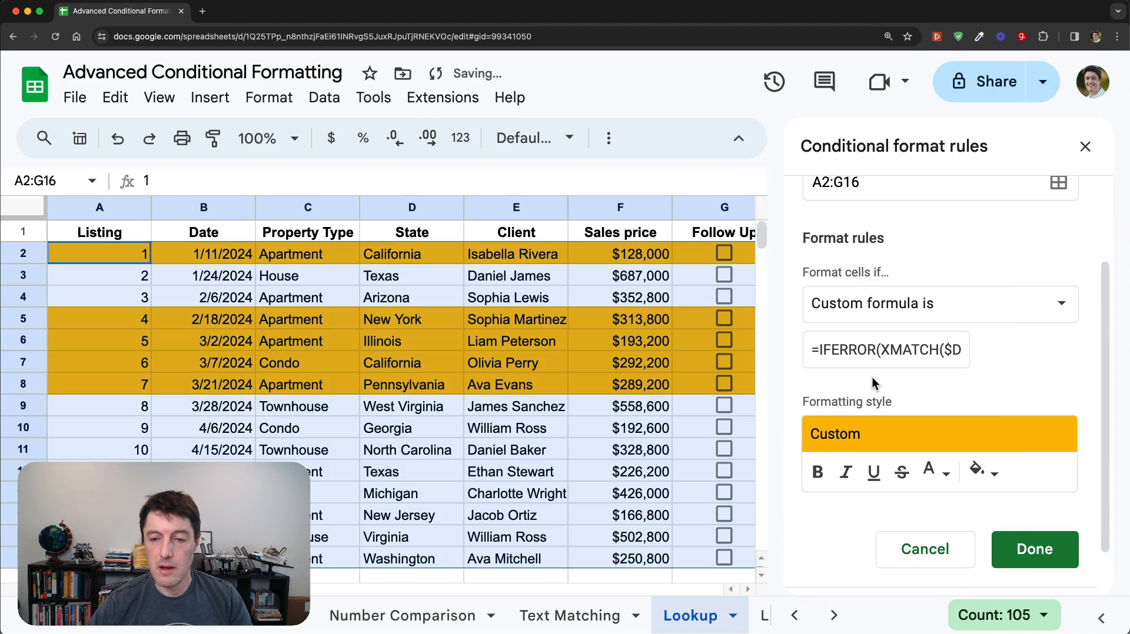
{"action": "left_click", "coordinate": [1034, 549]}
{"action": "left_click", "coordinate": [1084, 146]}
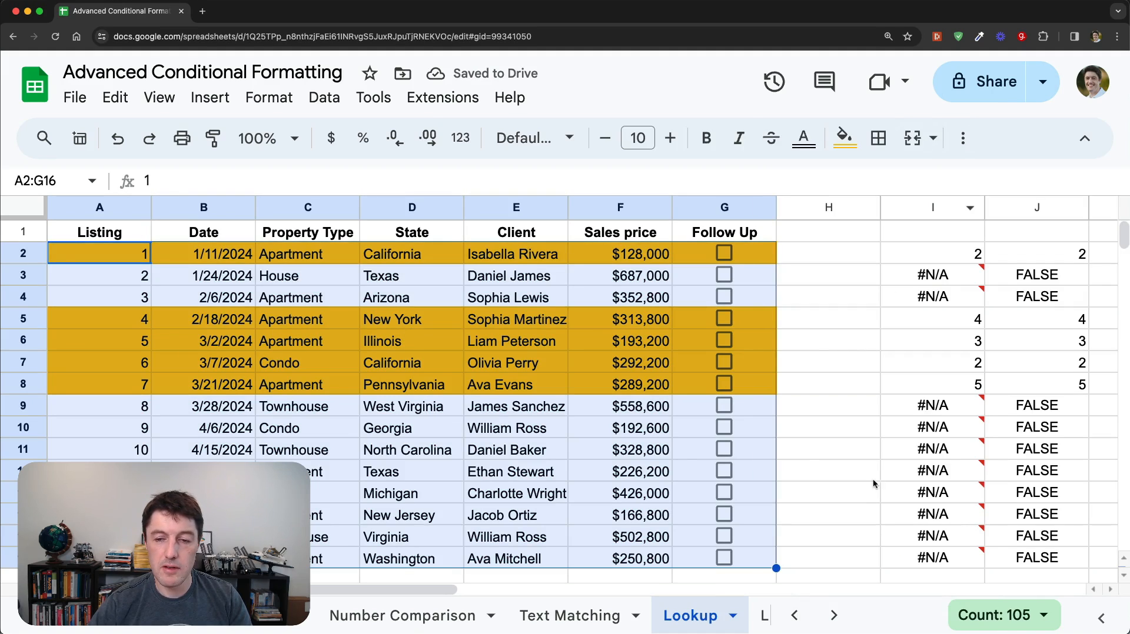
Delete New York and Pennsylvania from A4:A5 of the Lookup Table sheet and return to the Lookup sheet to check the highlighting.
{"action": "left_click", "coordinate": [765, 616]}
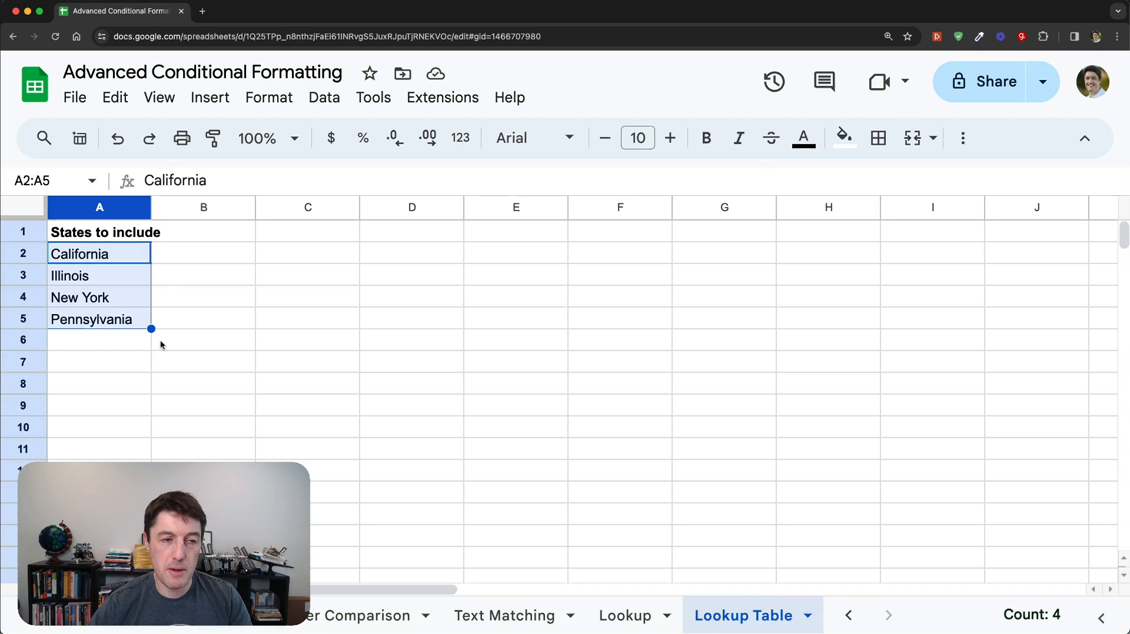
{"action": "left_click", "coordinate": [126, 343]}
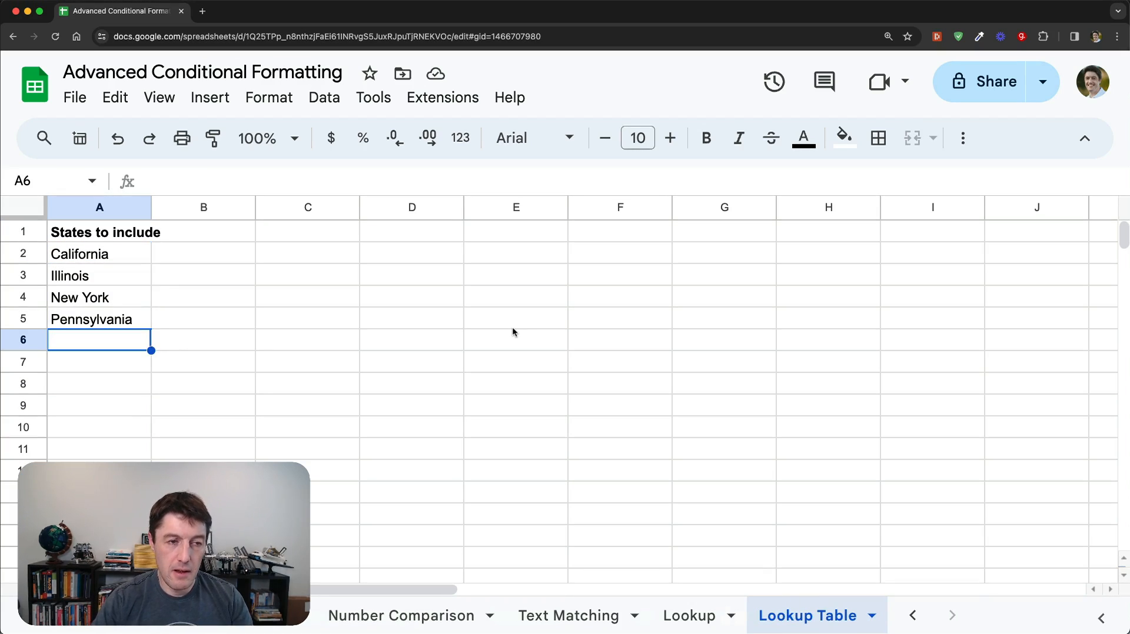
{"action": "key", "text": "Up"}
{"action": "key", "text": "shift+Up"}
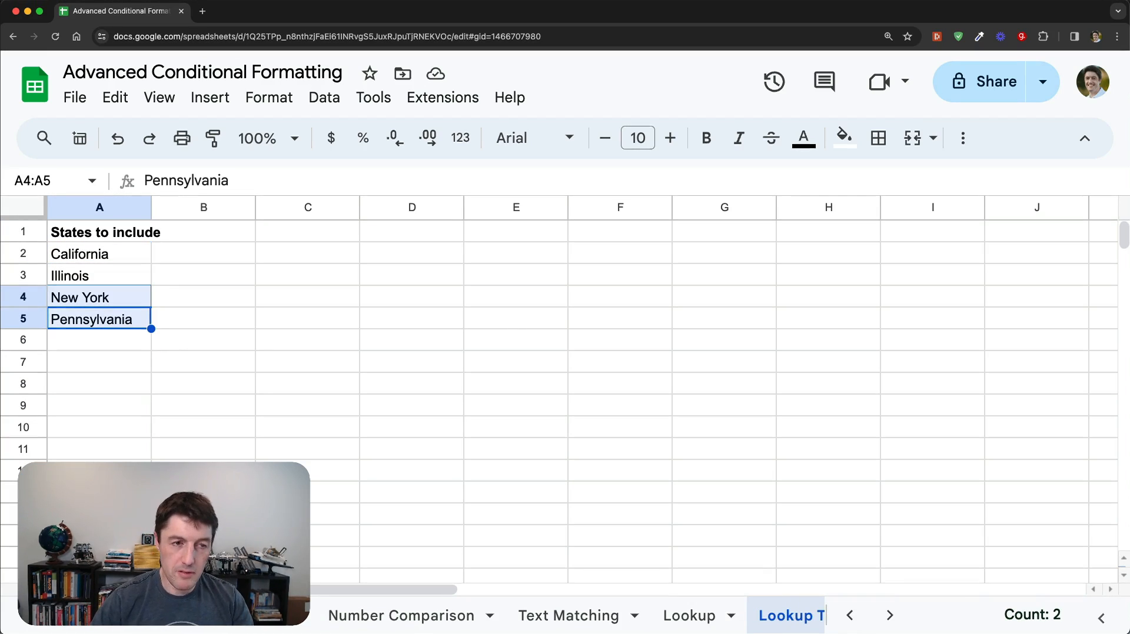
{"action": "key", "text": "Delete"}
{"action": "left_click", "coordinate": [691, 615]}
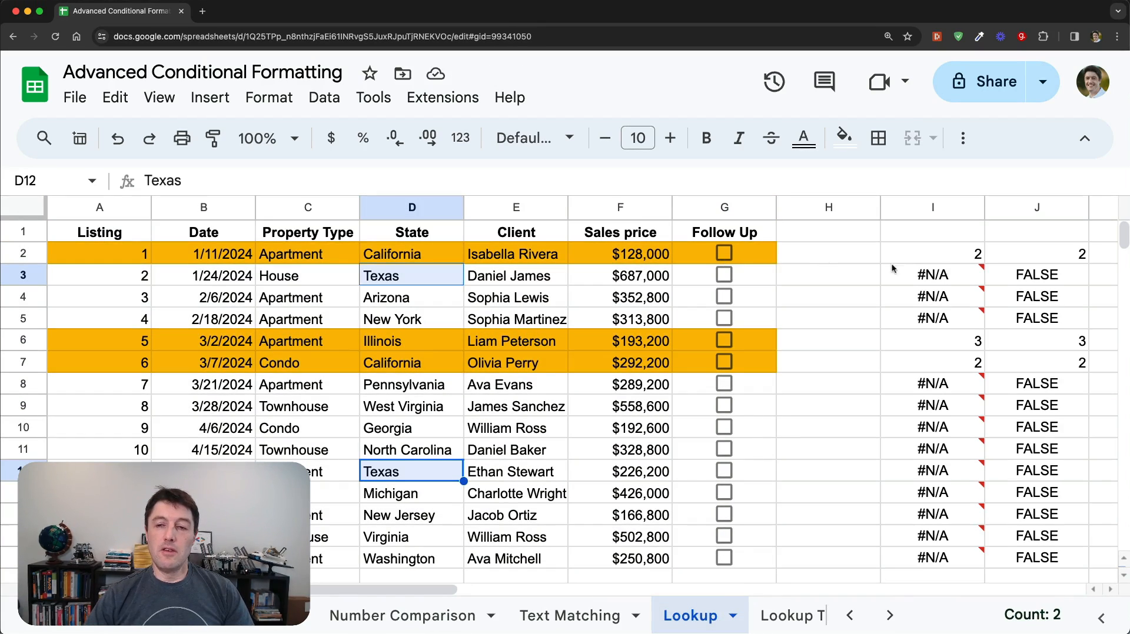
Review the INDIRECT("'Lookup Table'!$A:$A") part of the formula in J2 without changing it.
{"action": "left_click", "coordinate": [977, 255]}
{"action": "left_click", "coordinate": [1012, 253]}
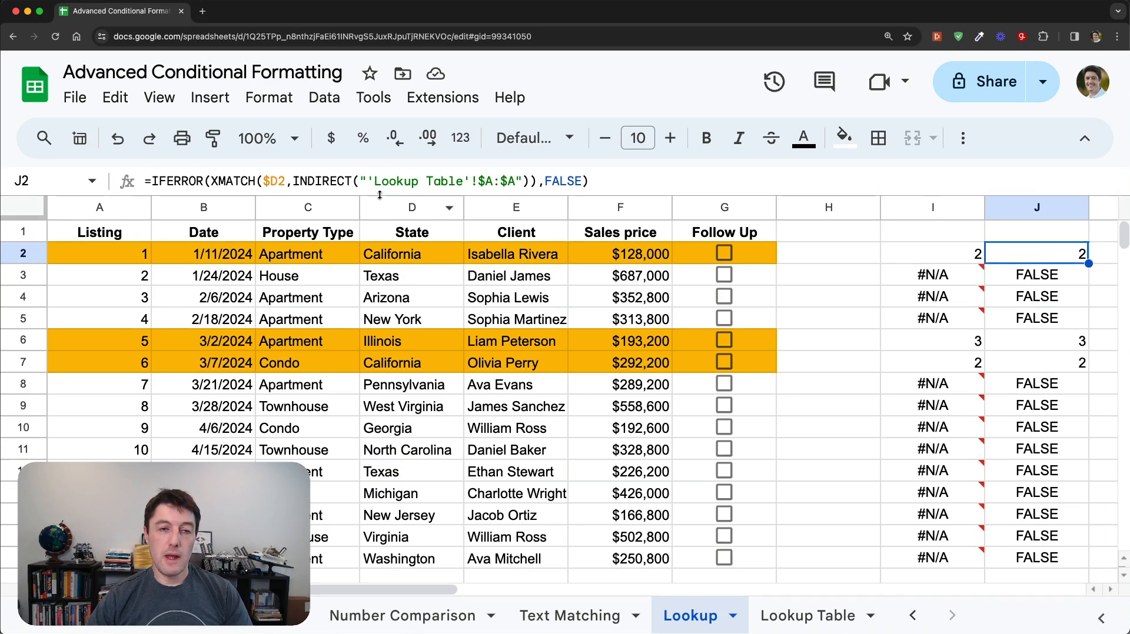
{"action": "left_click_drag", "start_coordinate": [380, 196], "coordinate": [380, 228]}
{"action": "left_click_drag", "start_coordinate": [294, 181], "coordinate": [530, 181]}
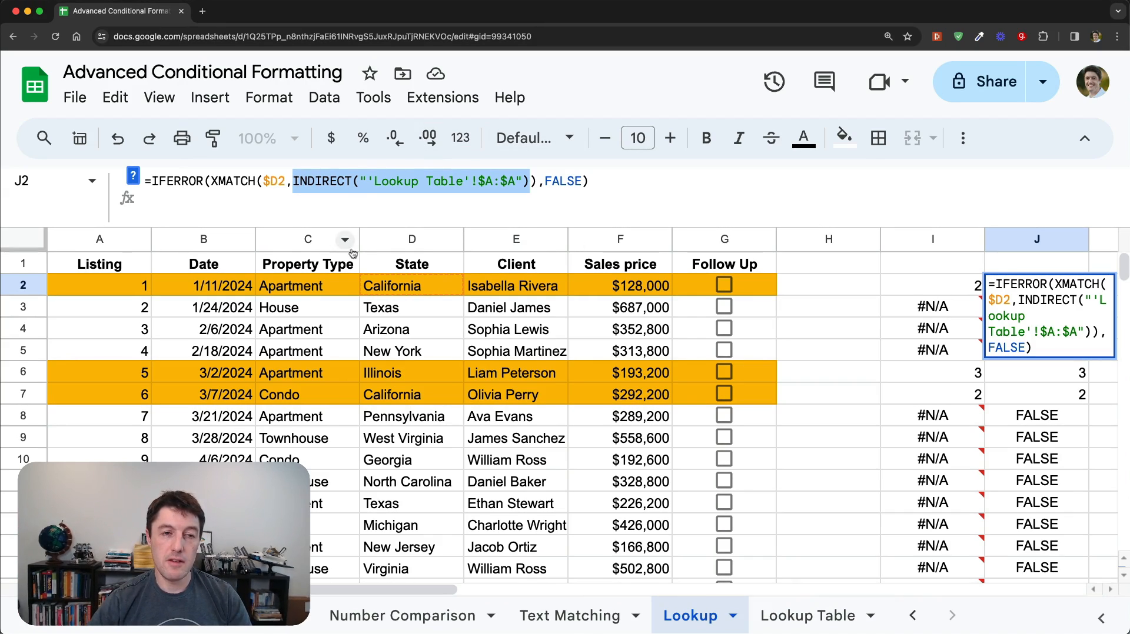
{"action": "key", "text": "Return"}
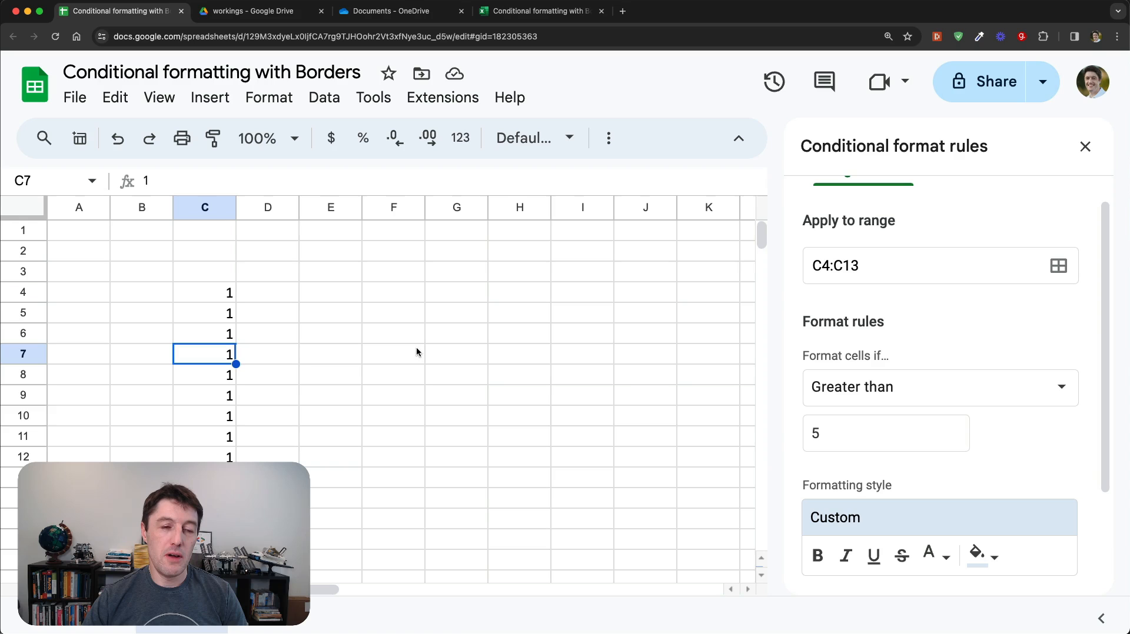
In the Conditional formatting with Borders spreadsheet, examine the formatting style of the greater-than-5 rule and the range C4:C13 it covers.
{"action": "scroll", "coordinate": [956, 378], "scroll_direction": "down", "scroll_amount": 3}
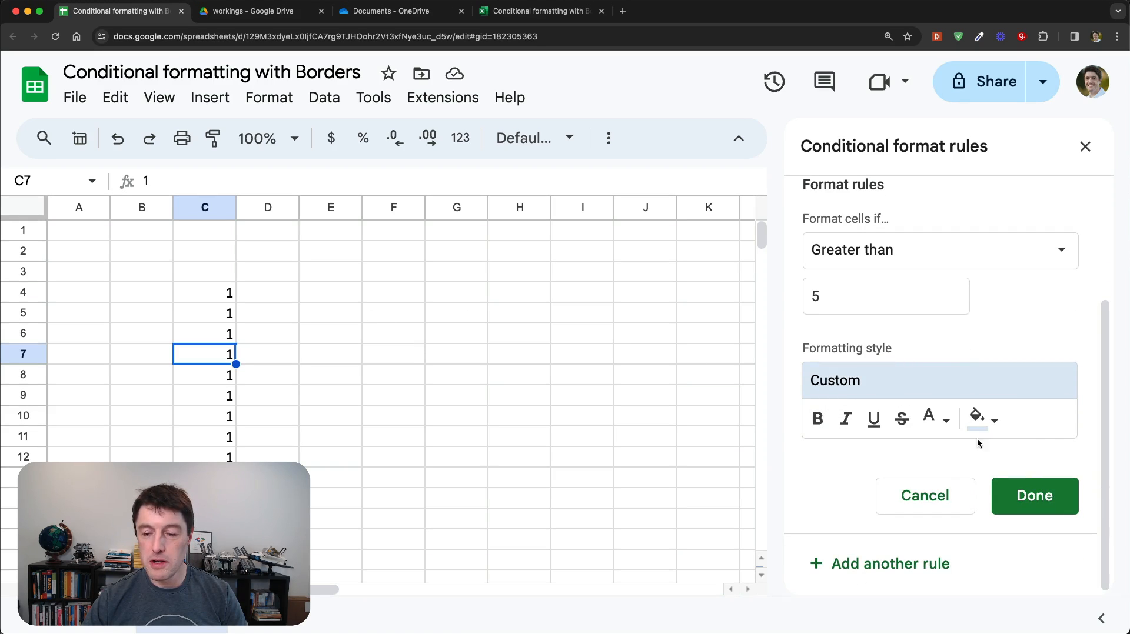
{"action": "left_click", "coordinate": [1037, 386]}
{"action": "left_click", "coordinate": [1048, 344]}
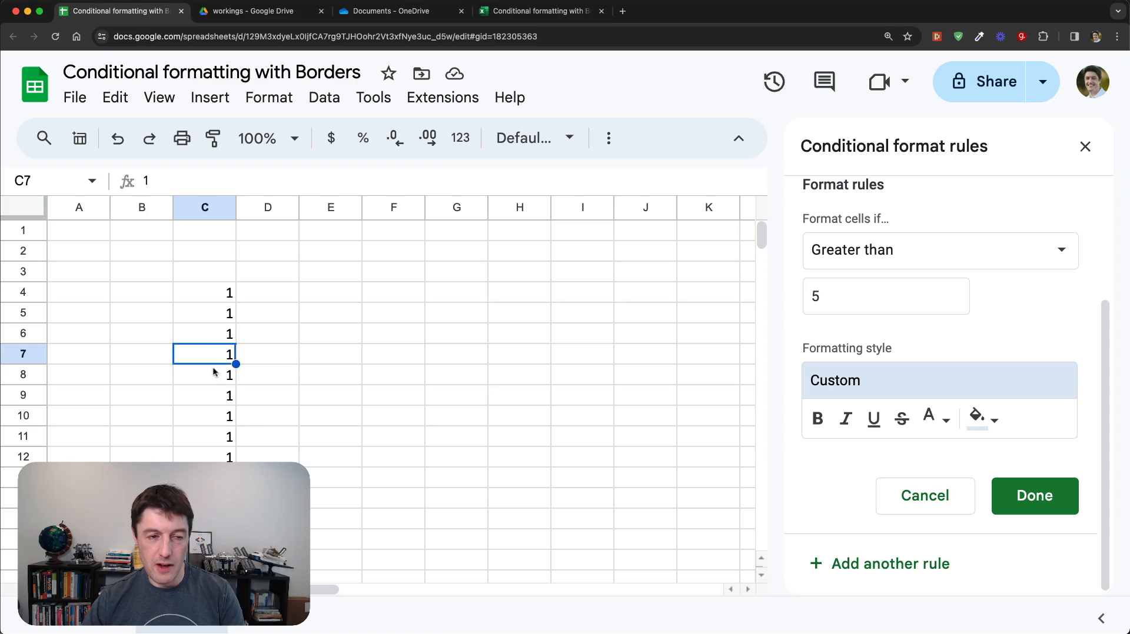
{"action": "left_click_drag", "start_coordinate": [207, 296], "coordinate": [204, 478]}
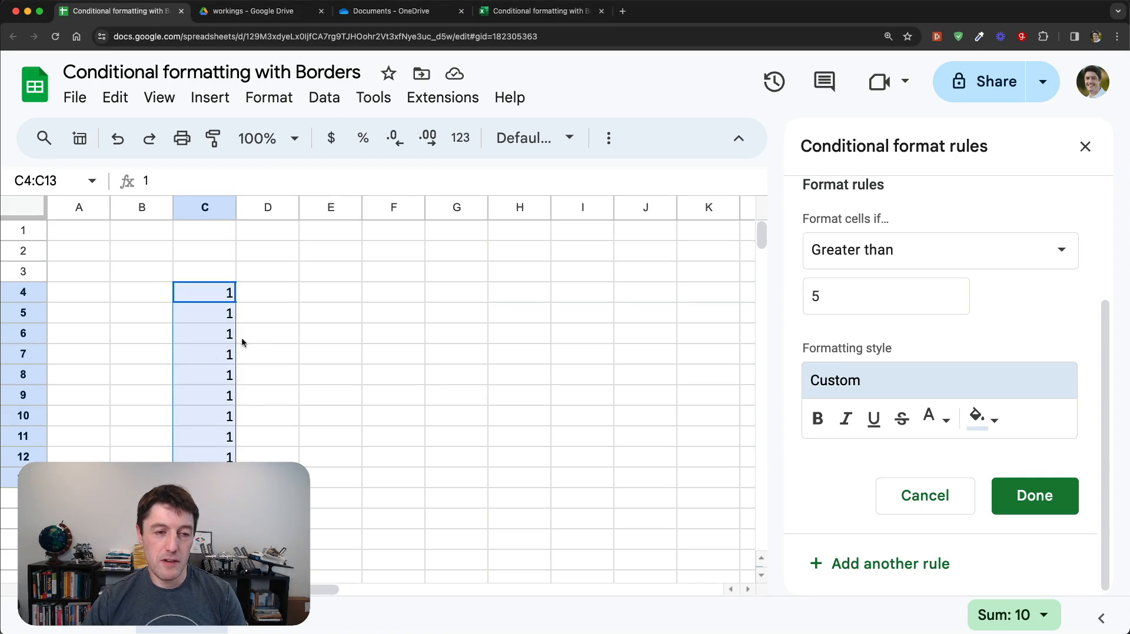
Enter 6 in C6, 8 in C8 and 99 in C12 to trigger the greater-than-5 rule.
{"action": "left_click", "coordinate": [210, 335]}
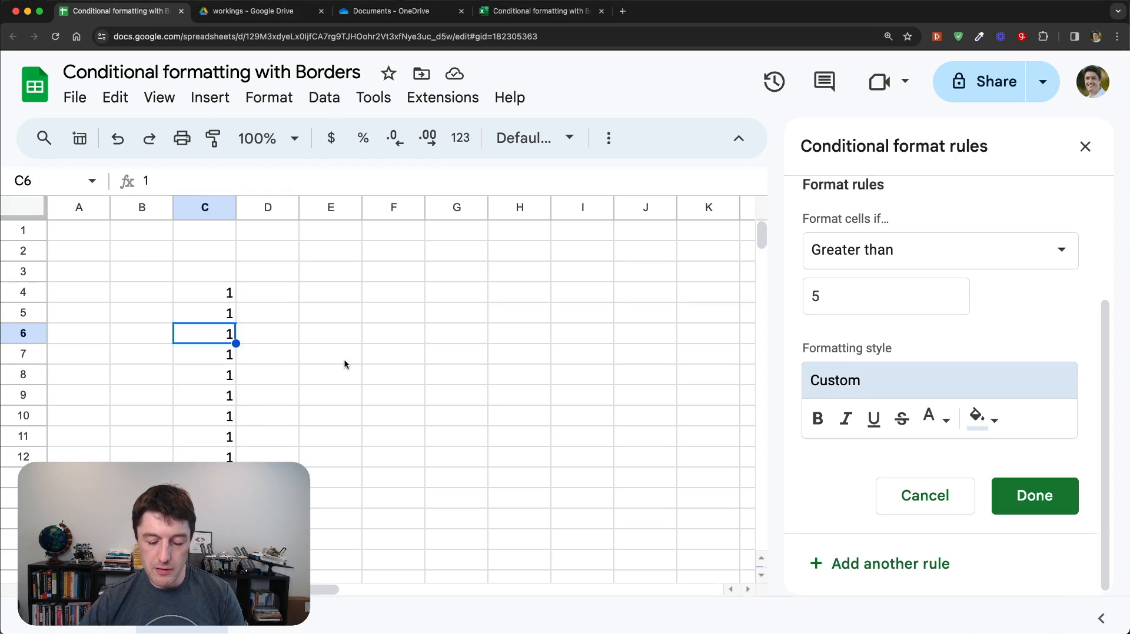
{"action": "type", "text": "6"}
{"action": "key", "text": "Return"}
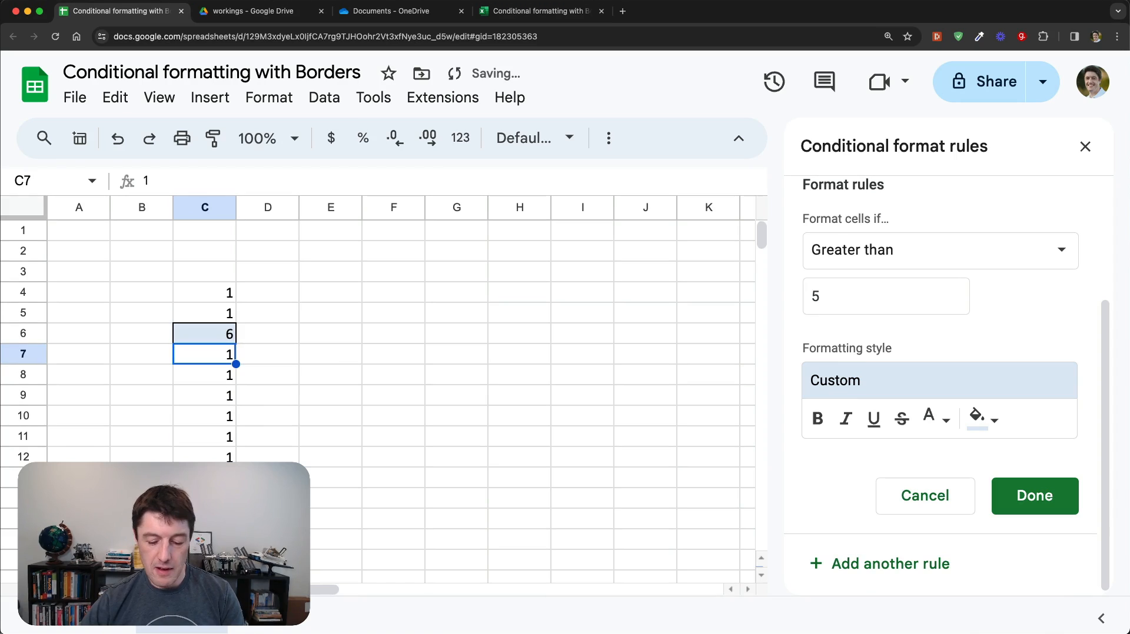
{"action": "key", "text": "Return"}
{"action": "type", "text": "8"}
{"action": "key", "text": "Return"}
{"action": "key", "text": "Return"}
{"action": "key", "text": "Return"}
{"action": "key", "text": "Return"}
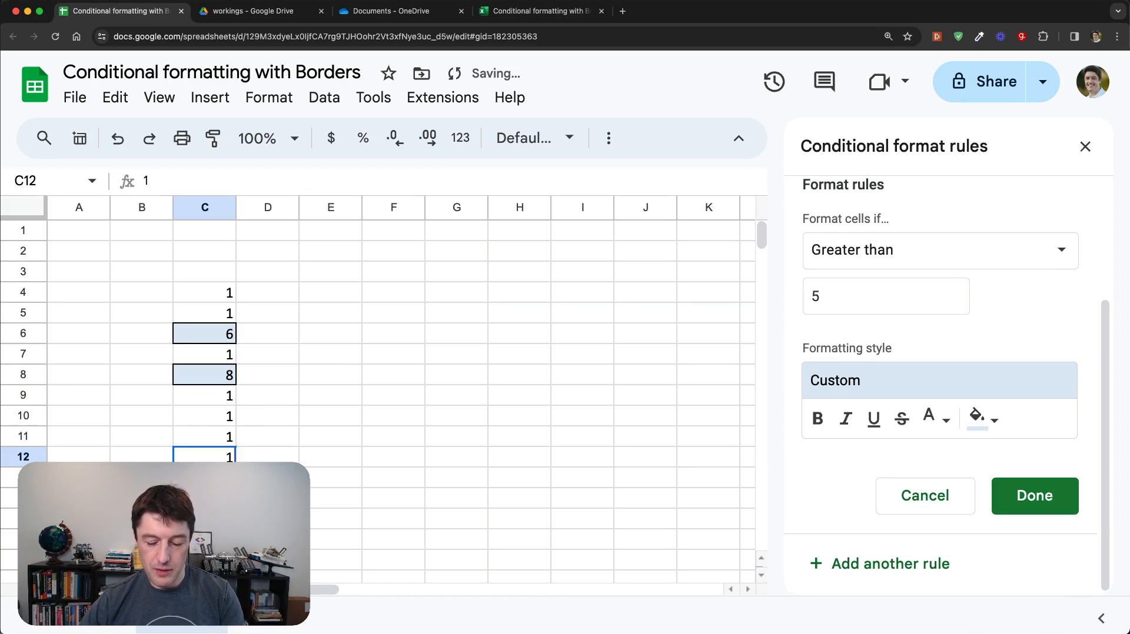
{"action": "type", "text": "99"}
{"action": "key", "text": "Return"}
{"action": "key", "text": "Return"}
{"action": "key", "text": "Return"}
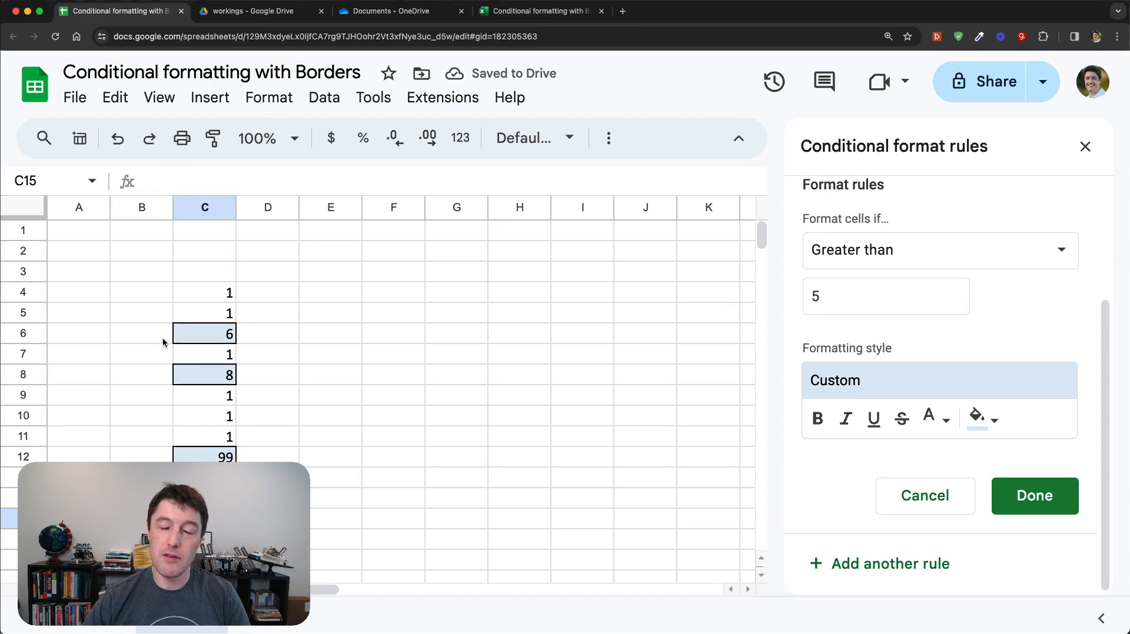
Change C6 to 4 so it no longer meets the greater-than-5 condition.
{"action": "left_click", "coordinate": [207, 316]}
{"action": "key", "text": "Down"}
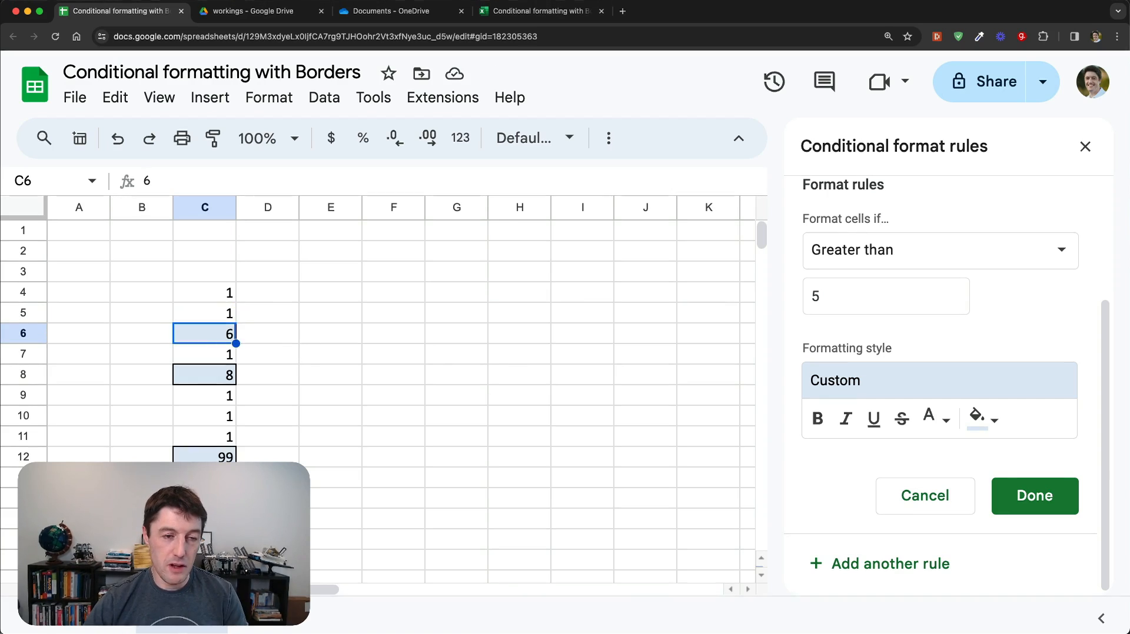
{"action": "type", "text": "4"}
{"action": "left_click", "coordinate": [286, 335]}
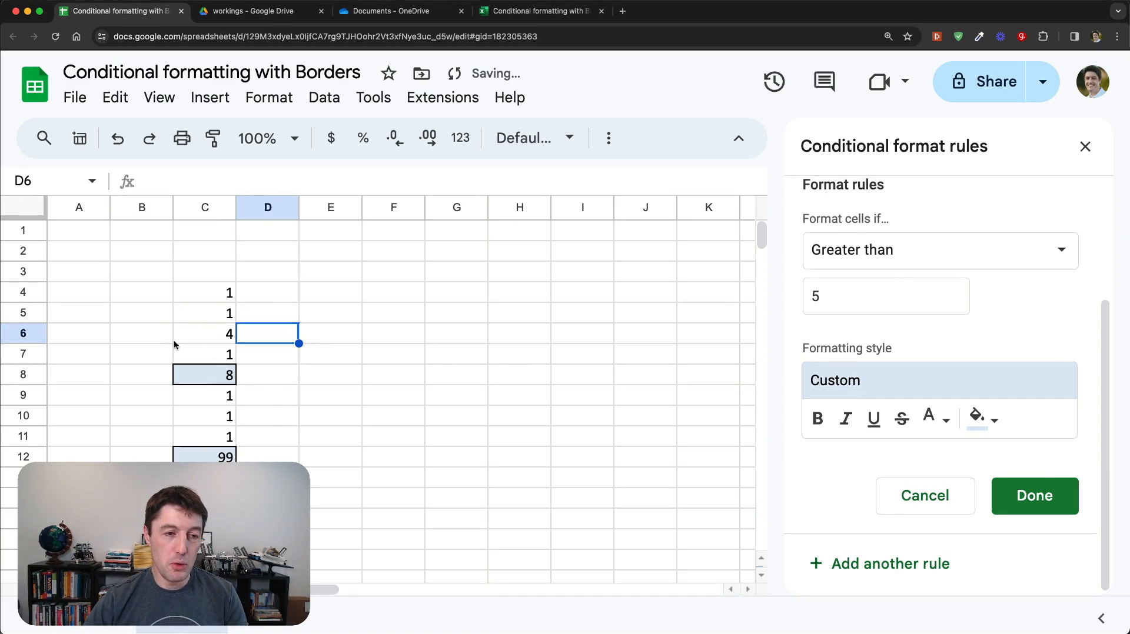
Hide the gridlines of the sheet.
{"action": "left_click", "coordinate": [226, 374]}
{"action": "left_click", "coordinate": [168, 107]}
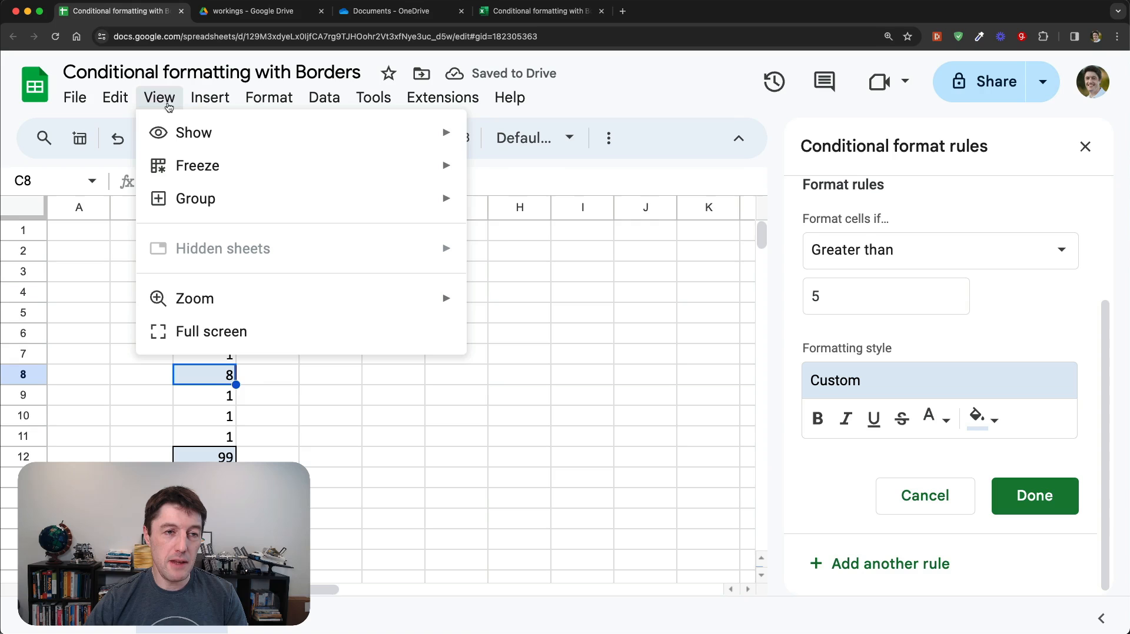
{"action": "mouse_move", "coordinate": [192, 132]}
{"action": "left_click", "coordinate": [521, 167]}
{"action": "left_click", "coordinate": [393, 333]}
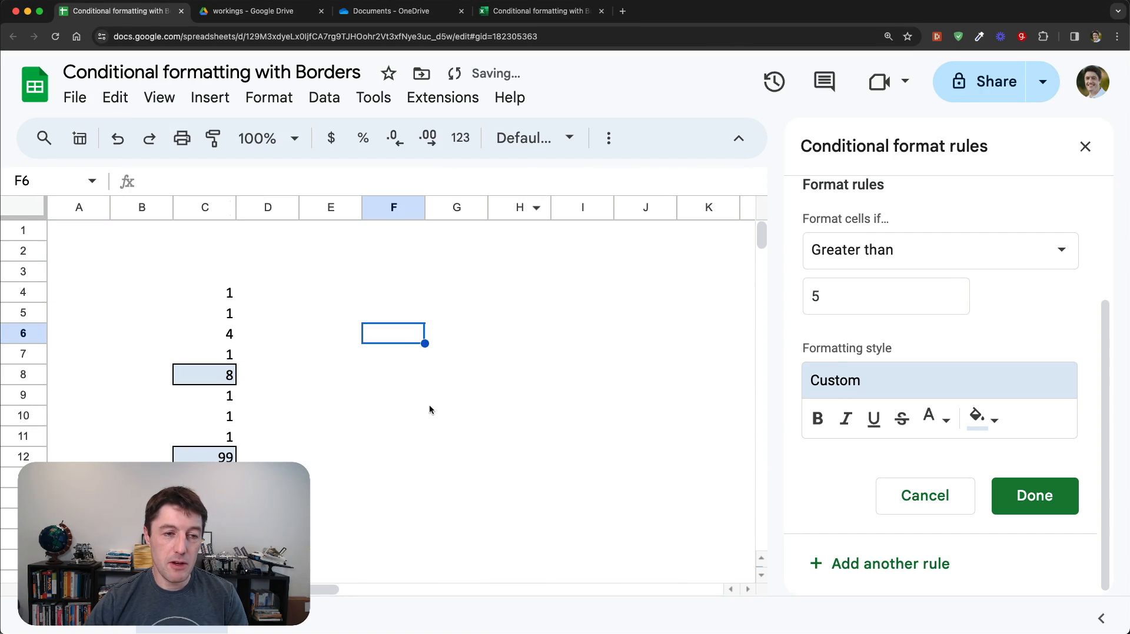
Test the border rule on C5 by entering 7 and resetting the cell to 1.
{"action": "left_click", "coordinate": [227, 316]}
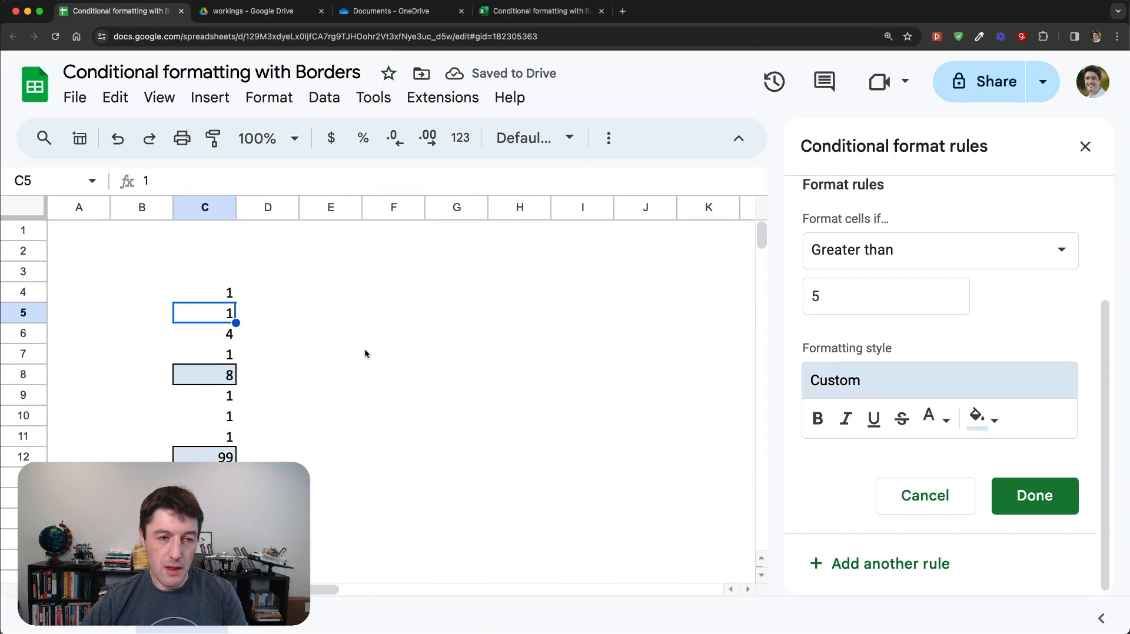
{"action": "type", "text": "7"}
{"action": "key", "text": "Right"}
{"action": "key", "text": "Right"}
{"action": "key", "text": "Left"}
{"action": "key", "text": "Left"}
{"action": "key", "text": "Left"}
{"action": "key", "text": "Right"}
{"action": "type", "text": "1"}
{"action": "key", "text": "Right"}
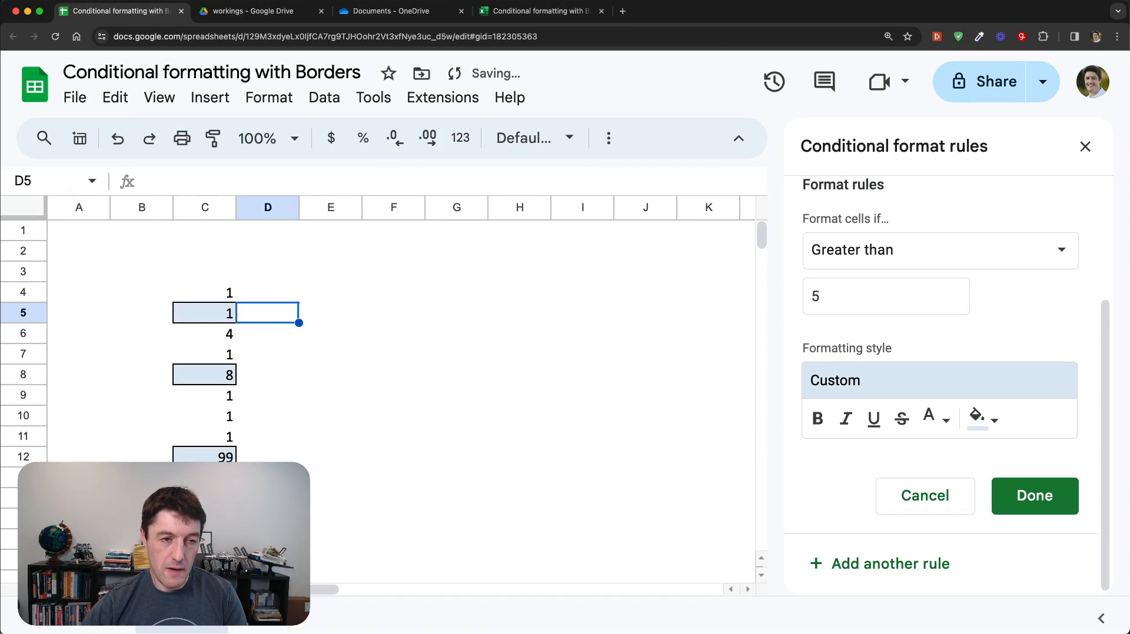
{"action": "key", "text": "Right"}
{"action": "key", "text": "Right"}
{"action": "key", "text": "Left"}
{"action": "key", "text": "Left"}
{"action": "key", "text": "Left"}
Repeat the border test on C5 with the value 7 and restore the cell to 1.
{"action": "type", "text": "7"}
{"action": "key", "text": "Right"}
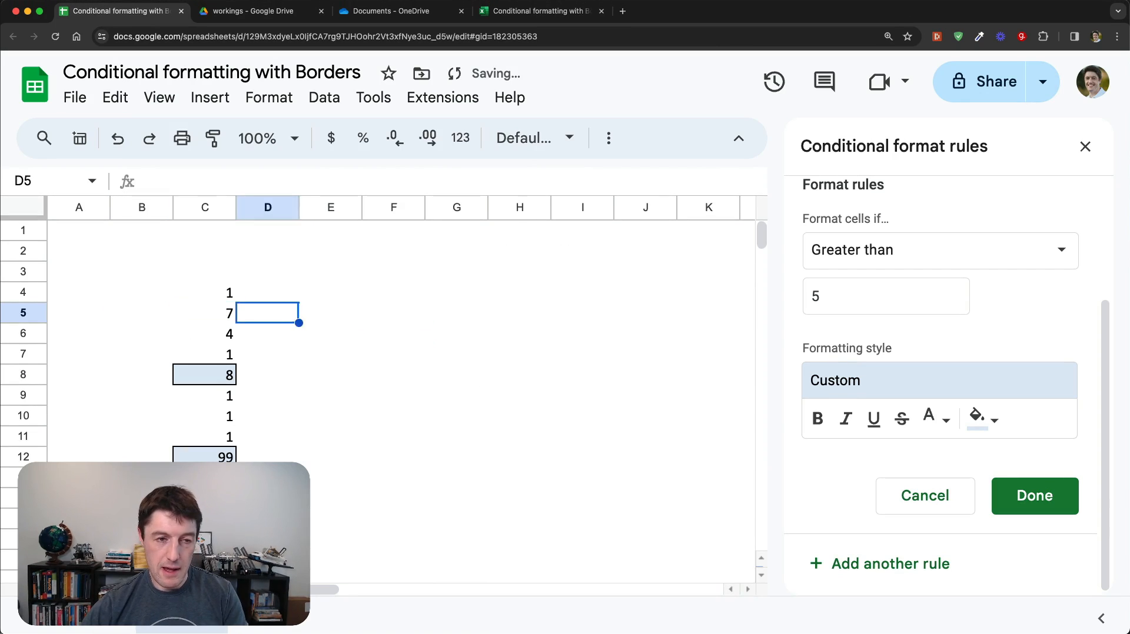
{"action": "key", "text": "Right"}
{"action": "key", "text": "Left"}
{"action": "key", "text": "Left"}
{"action": "type", "text": "1"}
{"action": "key", "text": "Right"}
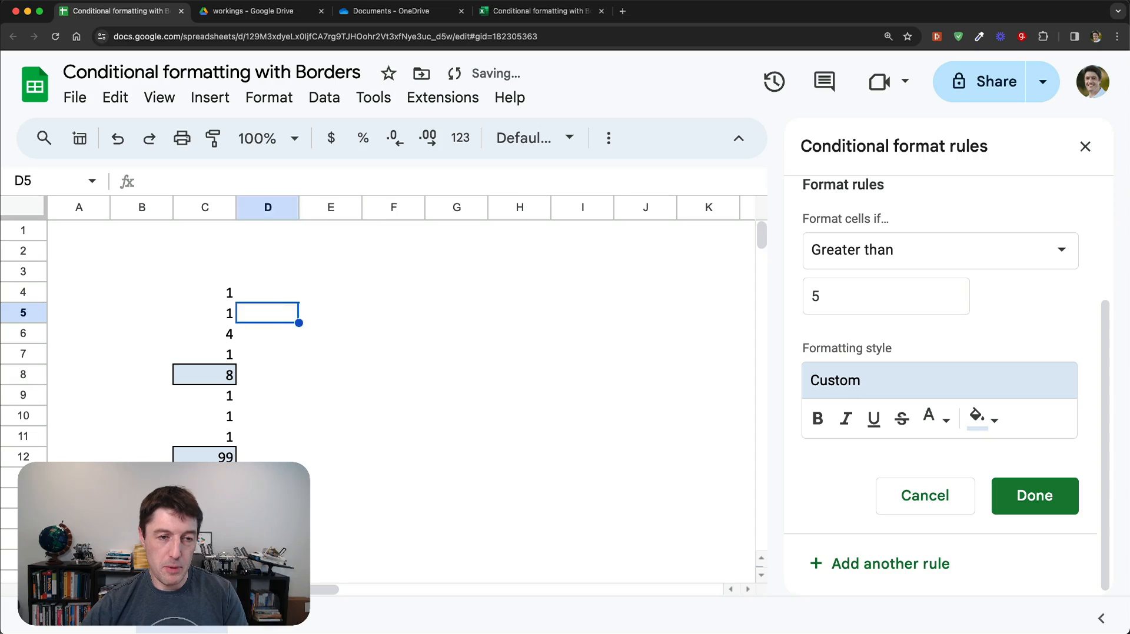
{"action": "key", "text": "Right"}
{"action": "key", "text": "Right"}
Select C4:C13, switch to the Excel Online copy of the workbook and view the border options in its rule's custom format.
{"action": "left_click", "coordinate": [227, 297]}
{"action": "left_click_drag", "start_coordinate": [227, 297], "coordinate": [229, 478]}
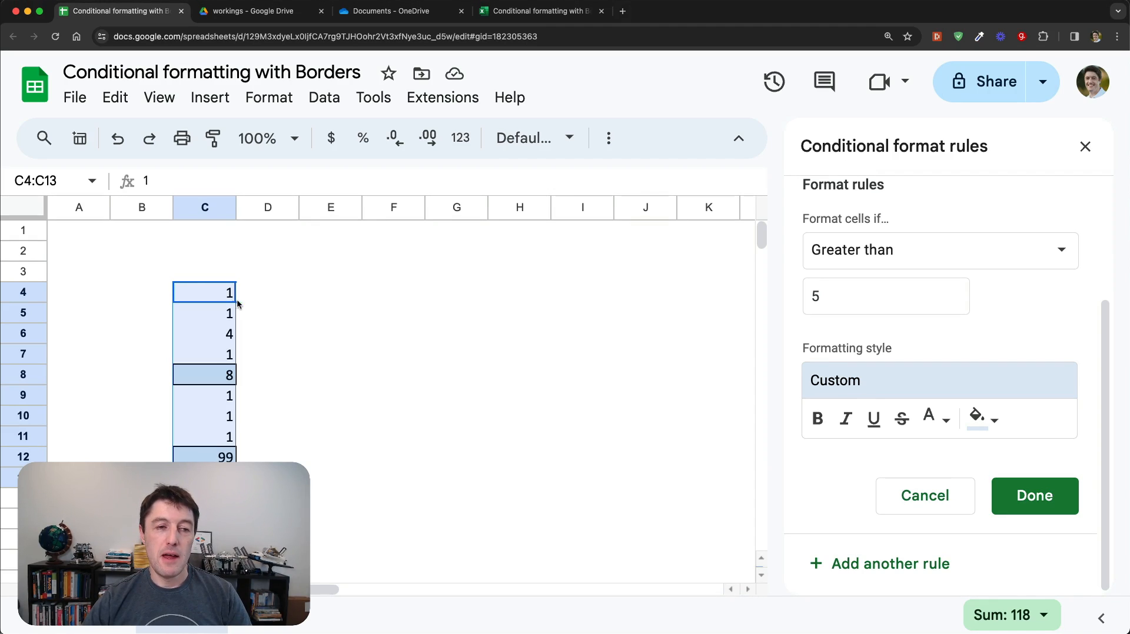
{"action": "left_click", "coordinate": [548, 11]}
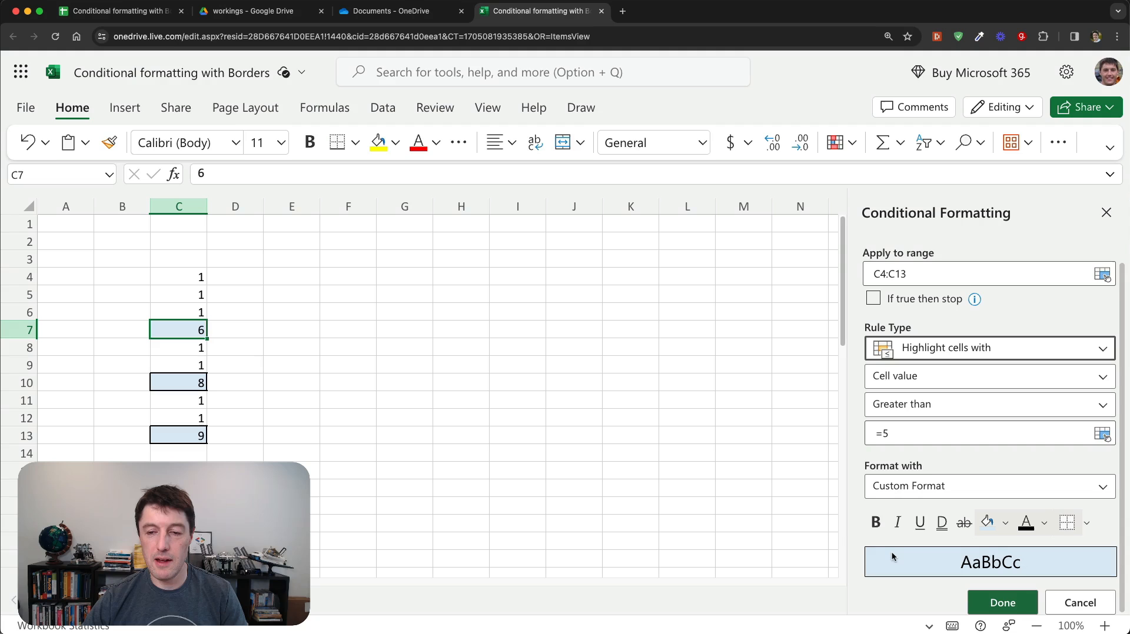
{"action": "left_click", "coordinate": [1086, 523]}
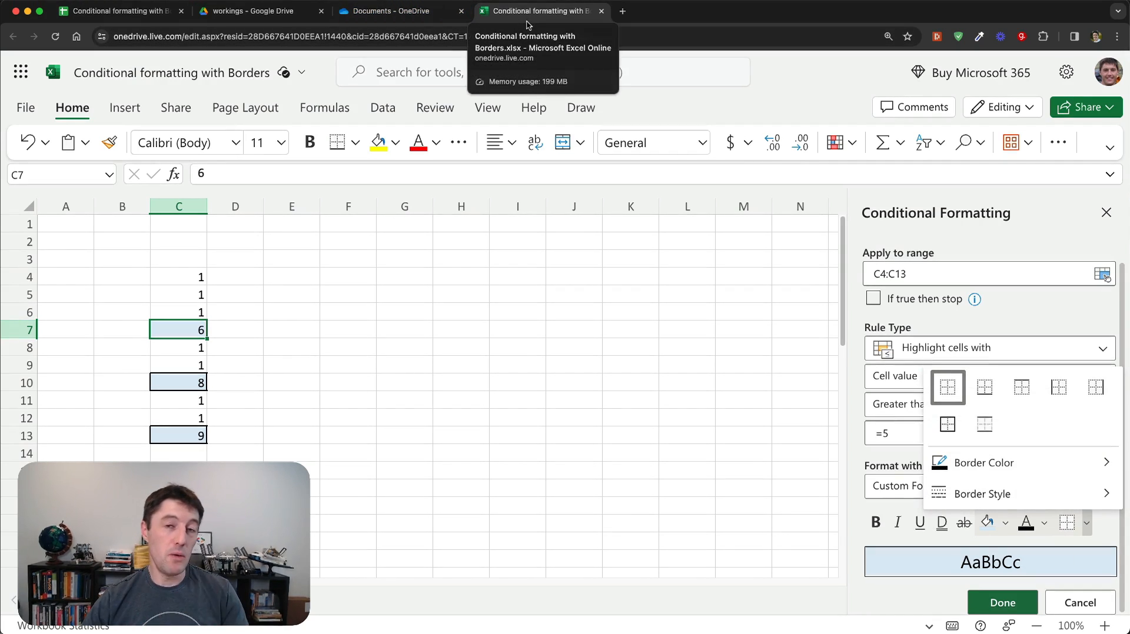
Open Conditional formatting with Borders.xlsx from the workings folder in Google Drive.
{"action": "left_click", "coordinate": [284, 11]}
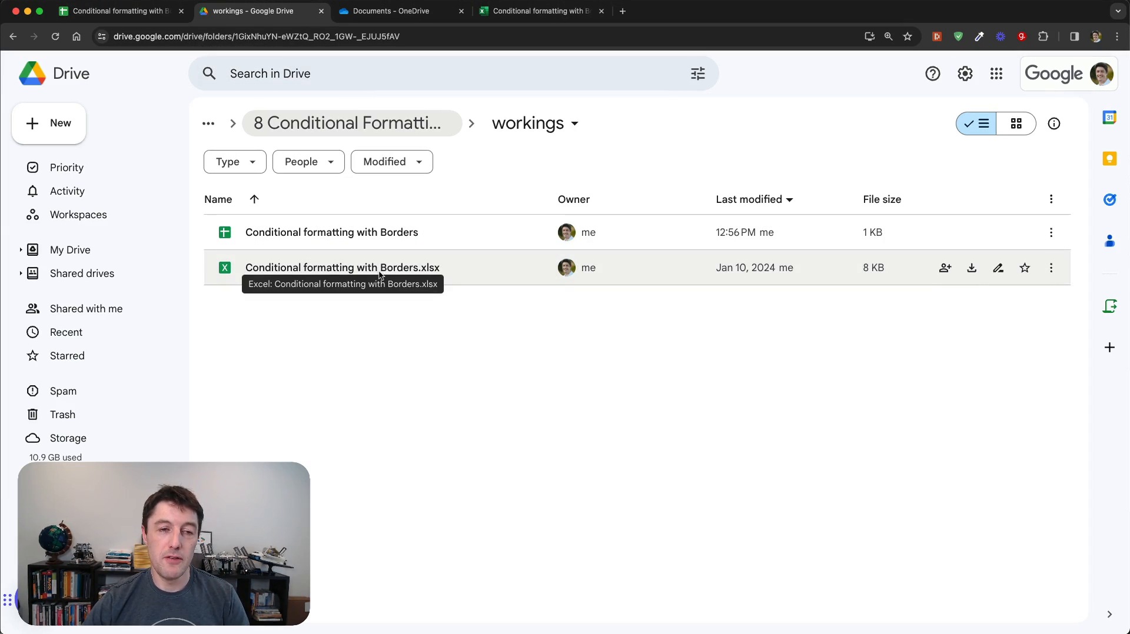
{"action": "double_click", "coordinate": [342, 273]}
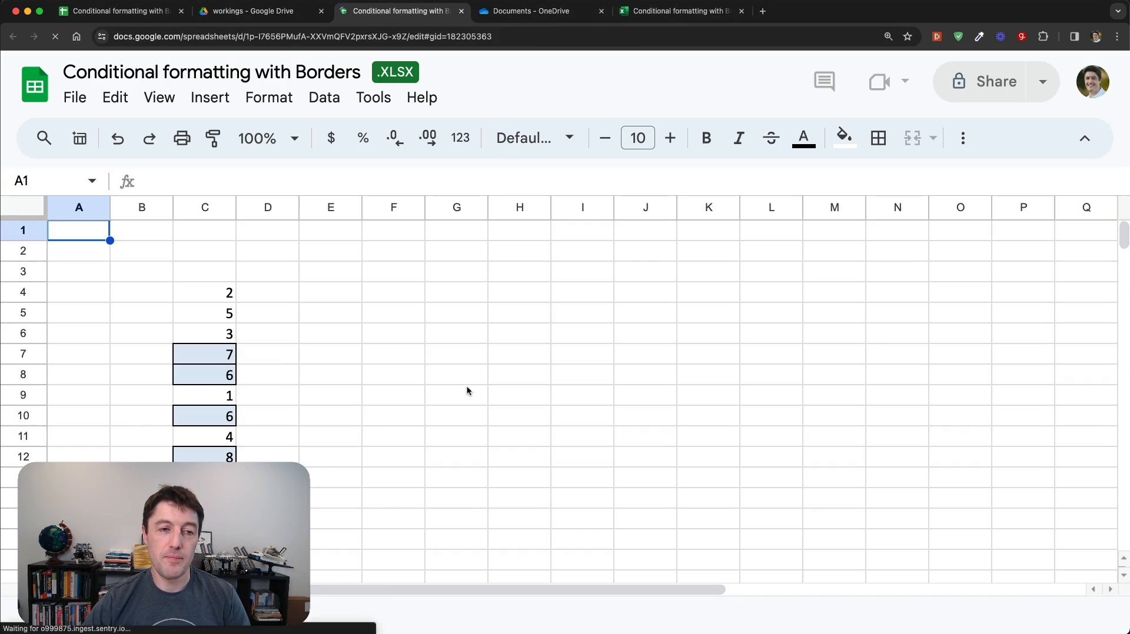
{"action": "left_click", "coordinate": [256, 315]}
{"action": "left_click", "coordinate": [227, 313]}
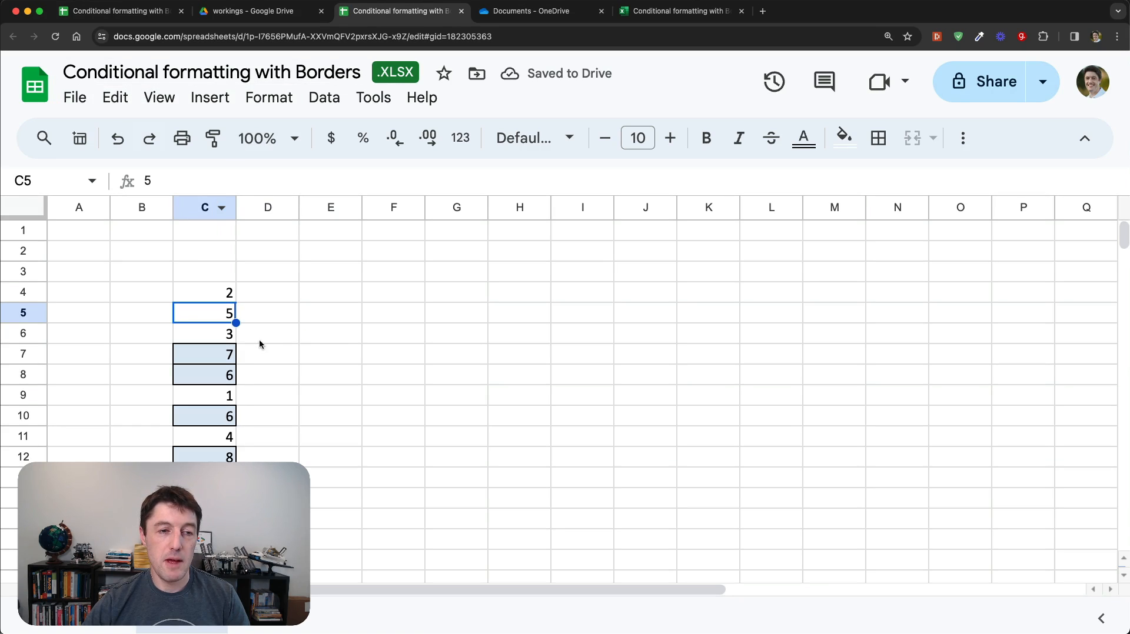
{"action": "left_click", "coordinate": [217, 353]}
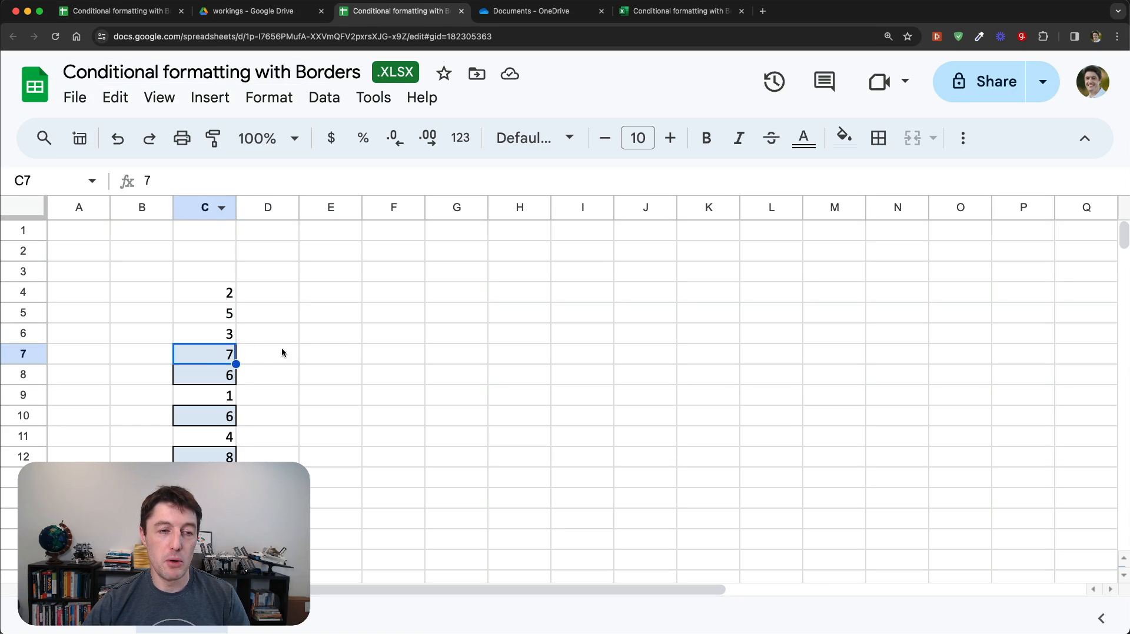
{"action": "left_click", "coordinate": [83, 105]}
{"action": "left_click", "coordinate": [83, 105]}
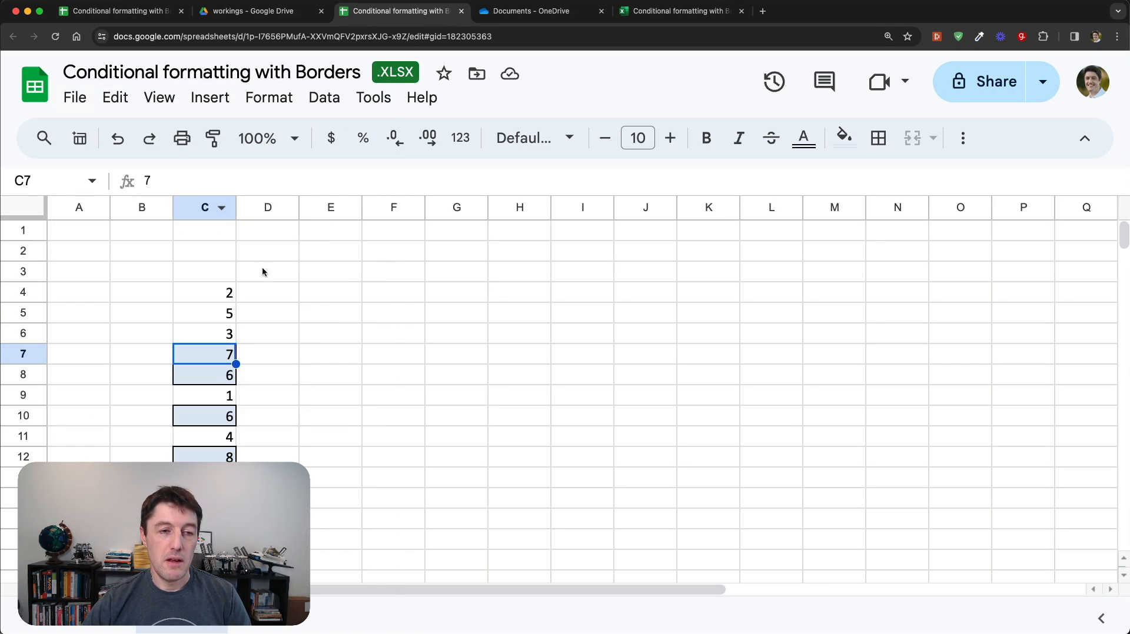
Test the border rule in the XLSX workbook by entering 7 in C4, and undo the entry.
{"action": "left_click", "coordinate": [219, 291]}
{"action": "type", "text": "7"}
{"action": "left_click", "coordinate": [333, 323]}
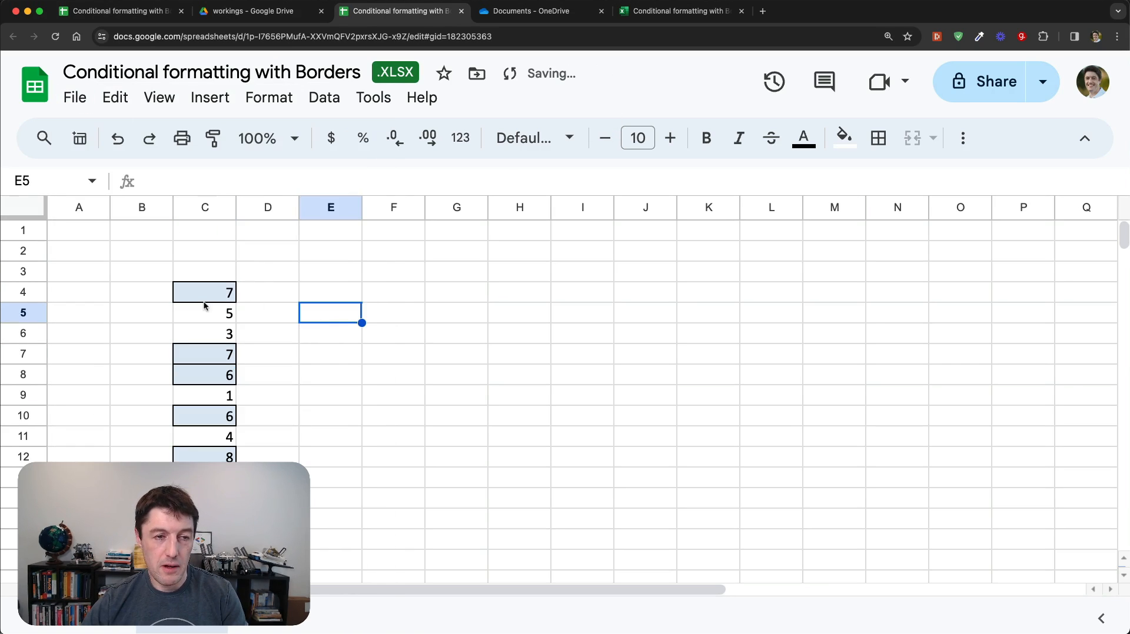
{"action": "left_click", "coordinate": [206, 301]}
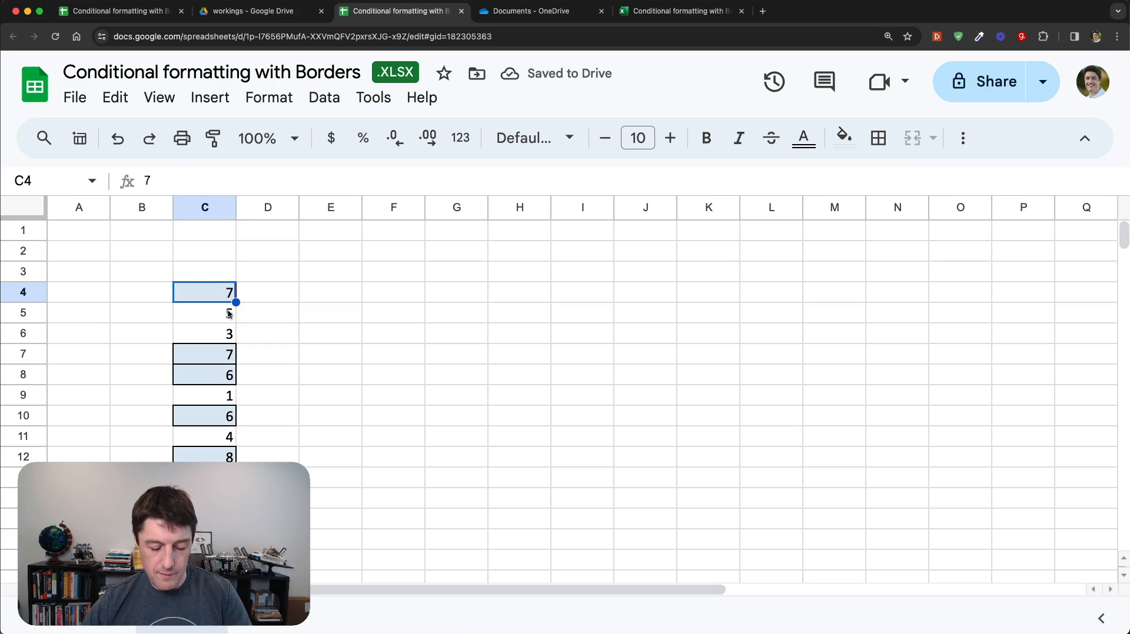
{"action": "key", "text": "super+z"}
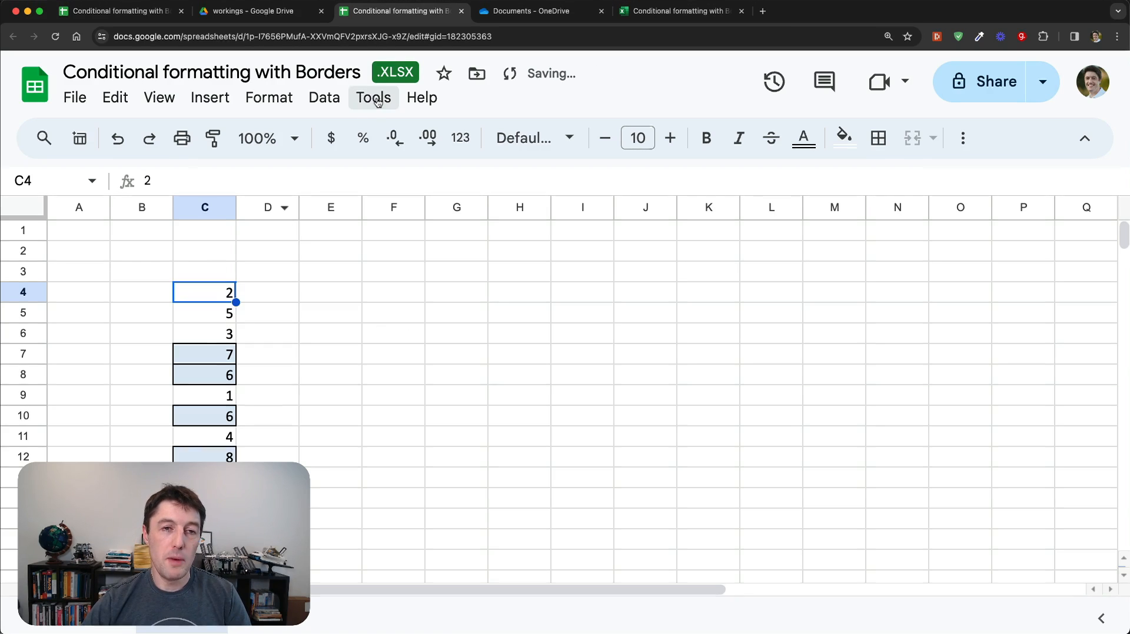
Save the XLSX workbook as a native Google Sheets file.
{"action": "left_click", "coordinate": [78, 103]}
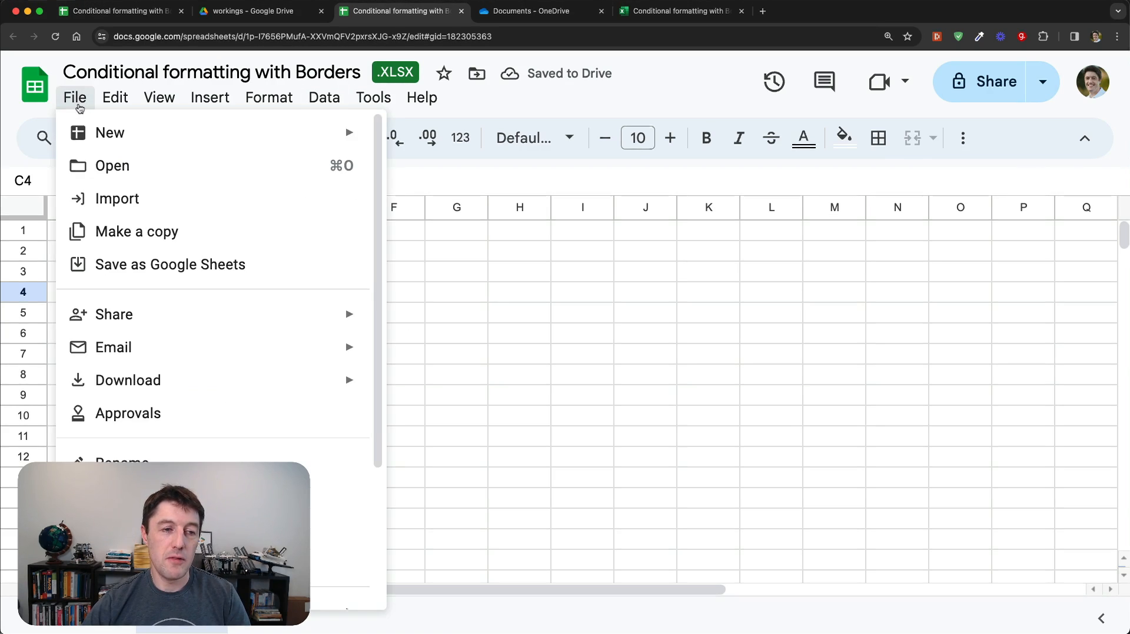
{"action": "left_click", "coordinate": [284, 273]}
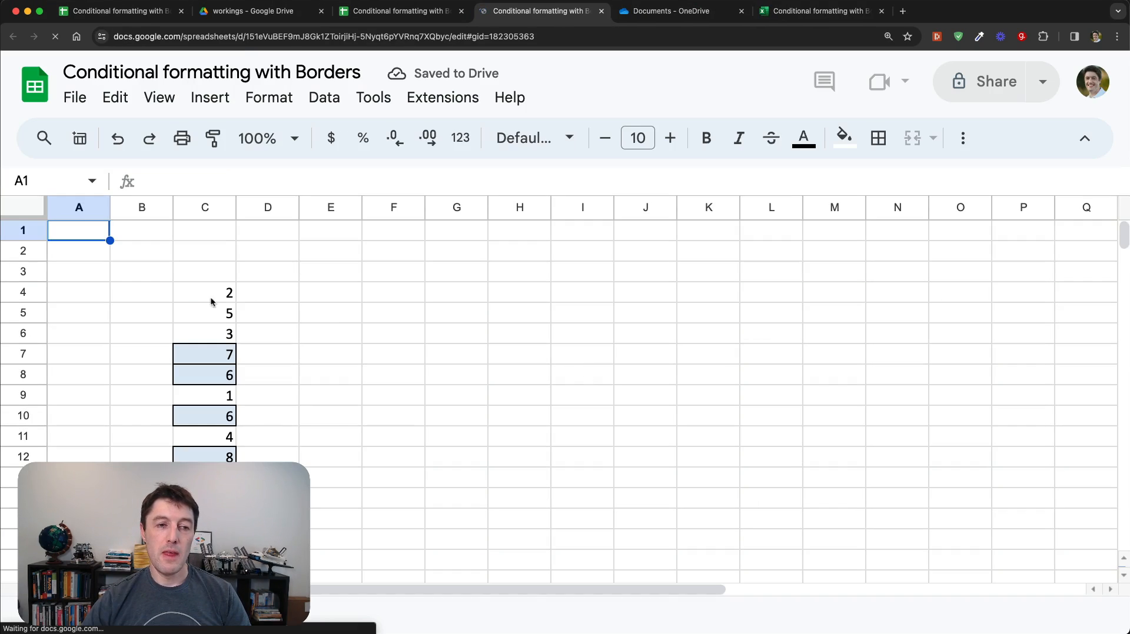
Set C4 and C5 to 8 in the converted sheet to test the border rule.
{"action": "left_click", "coordinate": [212, 298]}
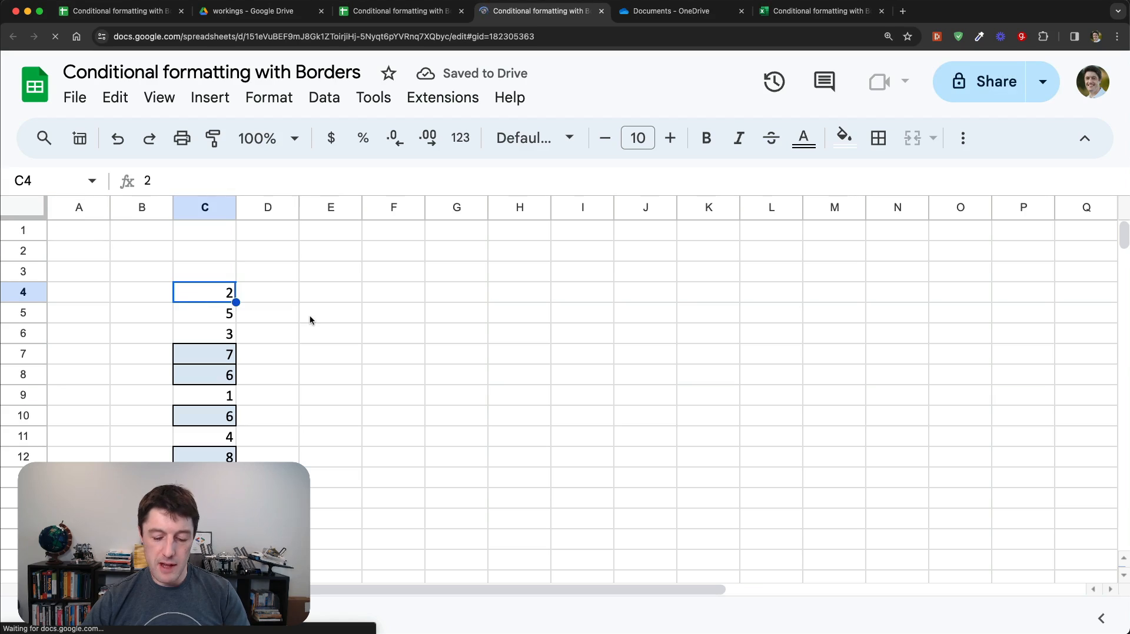
{"action": "type", "text": "8"}
{"action": "key", "text": "Return"}
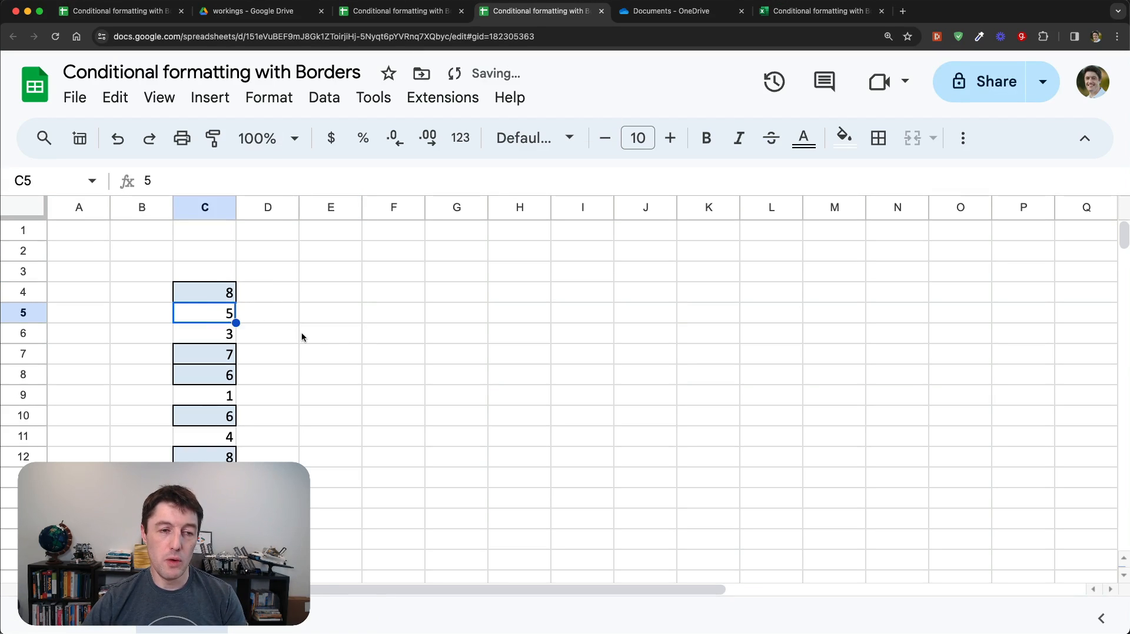
{"action": "type", "text": "8"}
{"action": "left_click", "coordinate": [301, 338]}
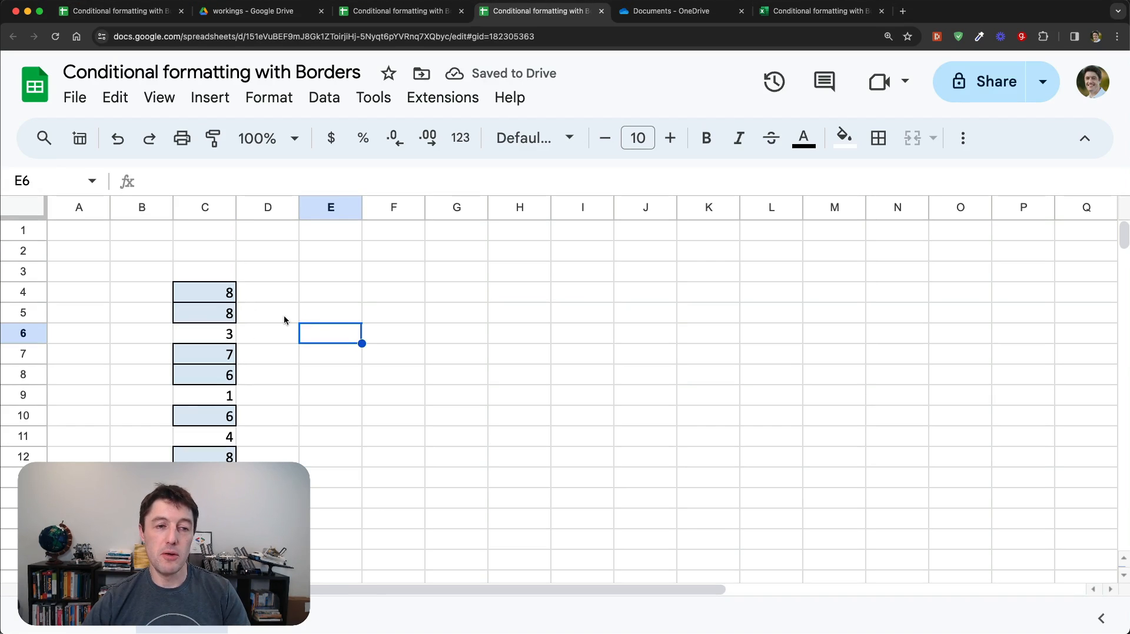
Change the fill colour of the greater-than-5 conditional format rule on C4:C13 to the custom amber.
{"action": "left_click", "coordinate": [207, 313]}
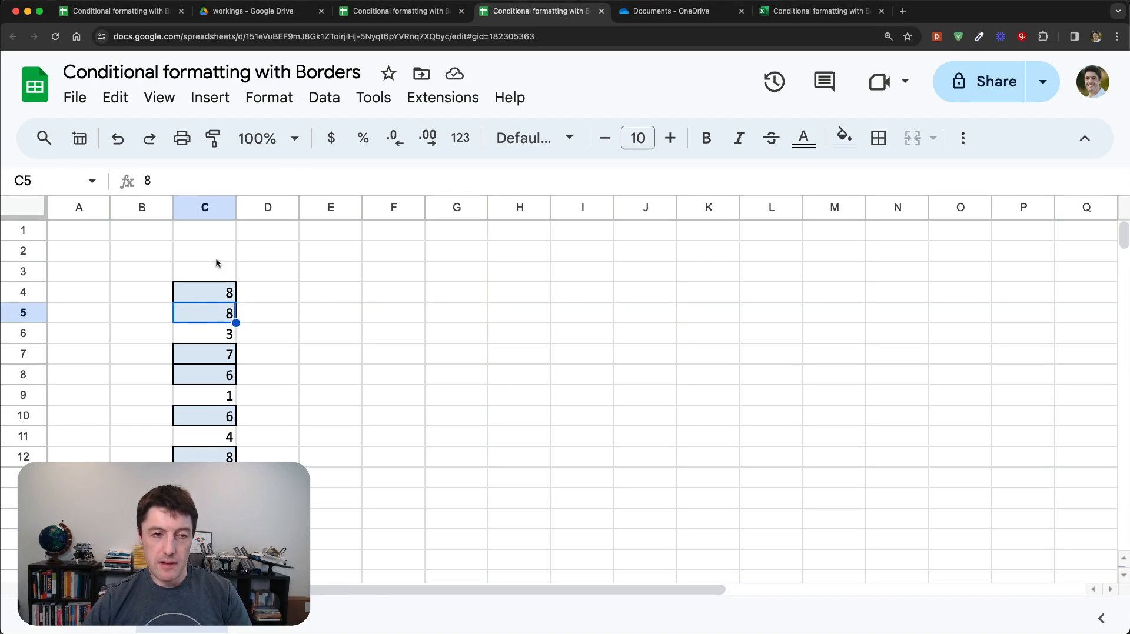
{"action": "left_click", "coordinate": [283, 99]}
{"action": "left_click", "coordinate": [407, 448]}
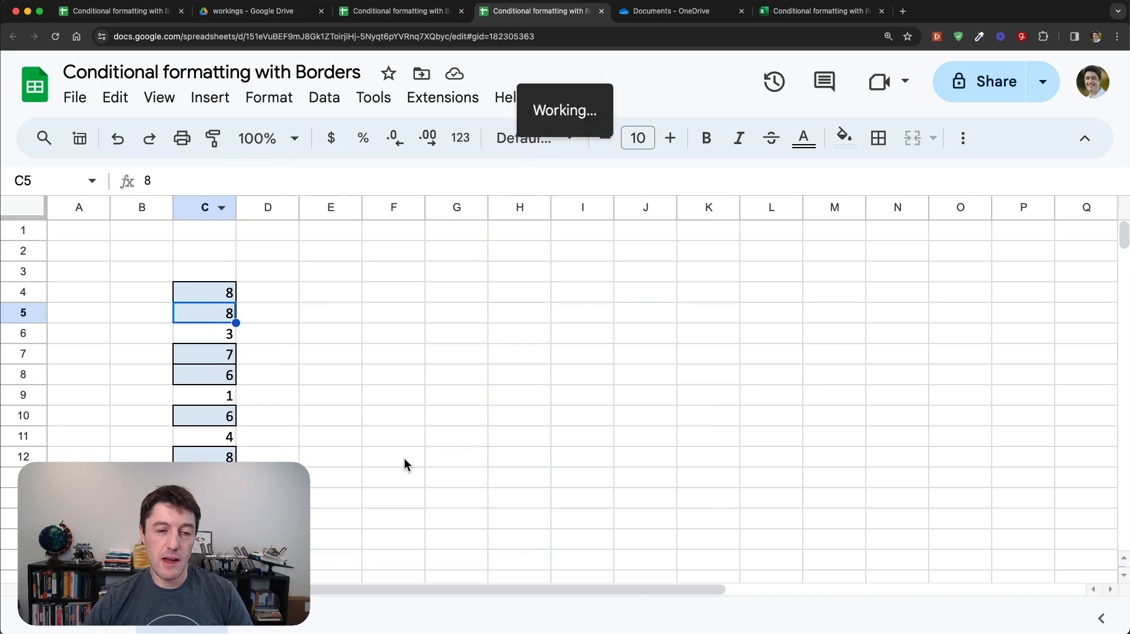
{"action": "left_click", "coordinate": [851, 244]}
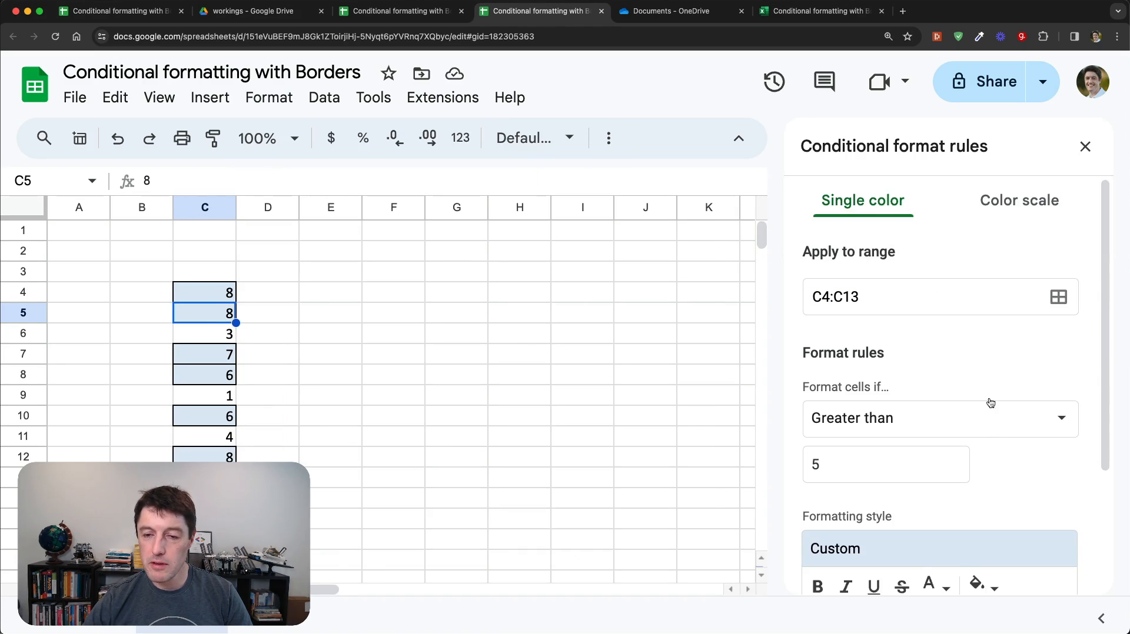
{"action": "scroll", "coordinate": [988, 403], "scroll_direction": "down", "scroll_amount": 2}
{"action": "left_click", "coordinate": [983, 417]}
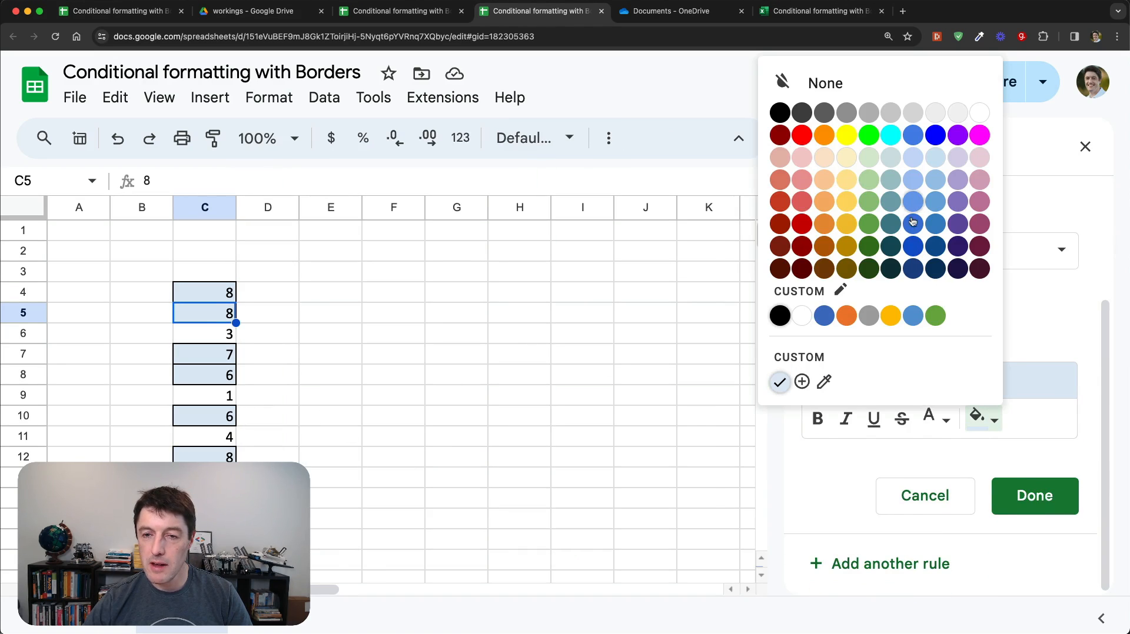
{"action": "left_click", "coordinate": [890, 316]}
{"action": "left_click", "coordinate": [1031, 488]}
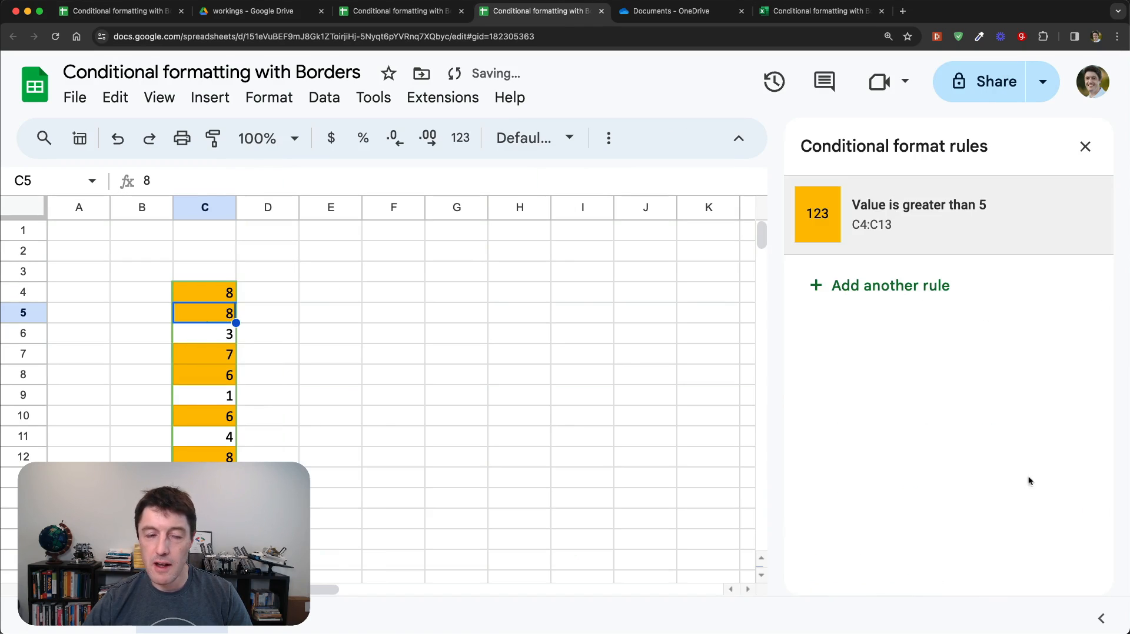
{"action": "left_click", "coordinate": [344, 336]}
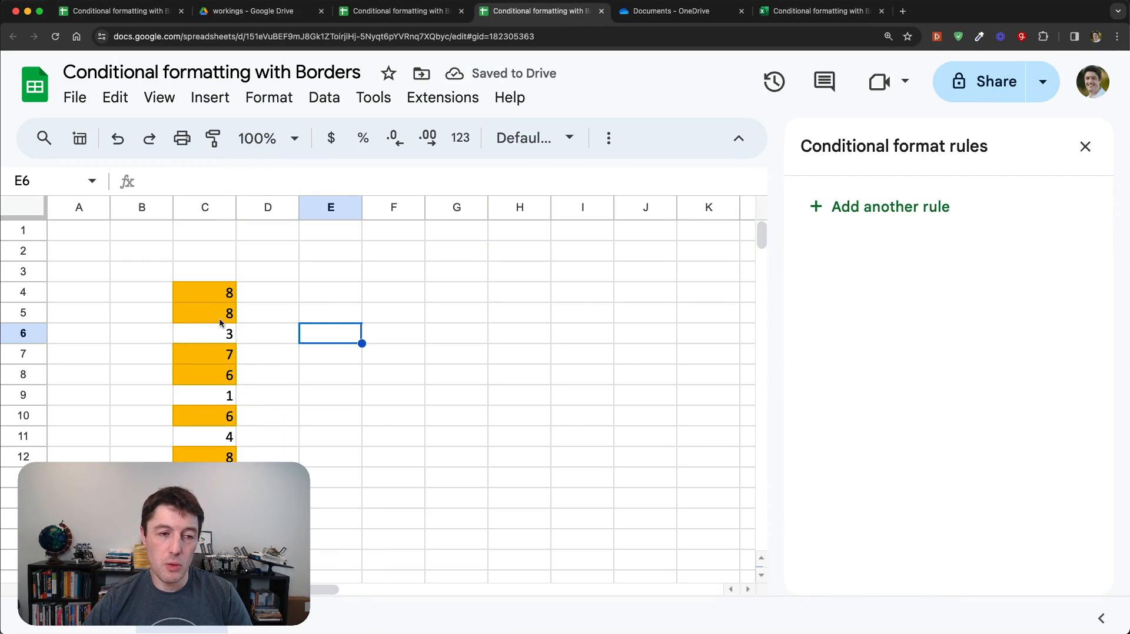
Test the recoloured rule by setting C4 to 5 and to 7.
{"action": "left_click", "coordinate": [227, 300]}
{"action": "type", "text": "5"}
{"action": "left_click", "coordinate": [355, 342]}
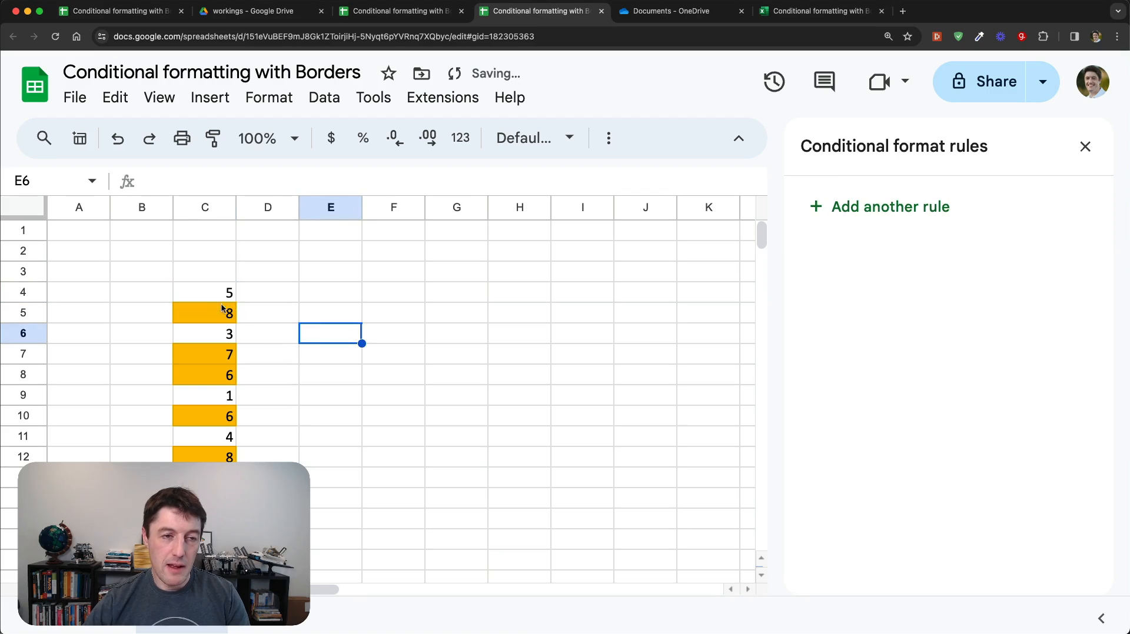
{"action": "left_click", "coordinate": [225, 300]}
{"action": "type", "text": "7"}
{"action": "left_click", "coordinate": [330, 313]}
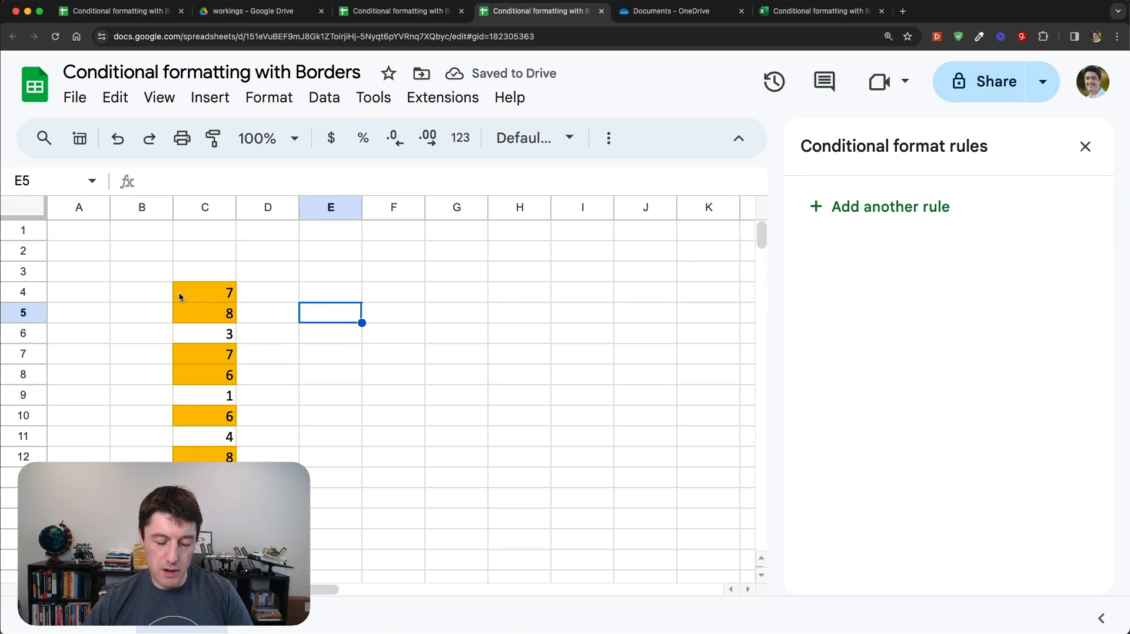
Undo the test entries in C4 and the rule's fill colour change.
{"action": "key", "text": "super+z"}
{"action": "key", "text": "super+z"}
{"action": "key", "text": "super+z"}
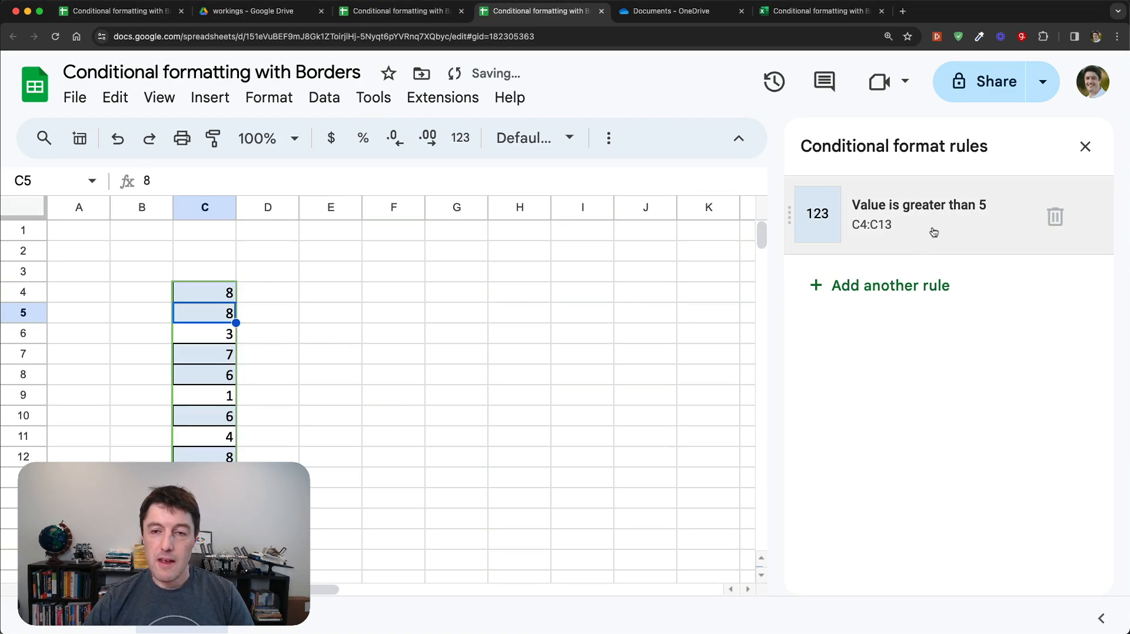
{"action": "key", "text": "super+z"}
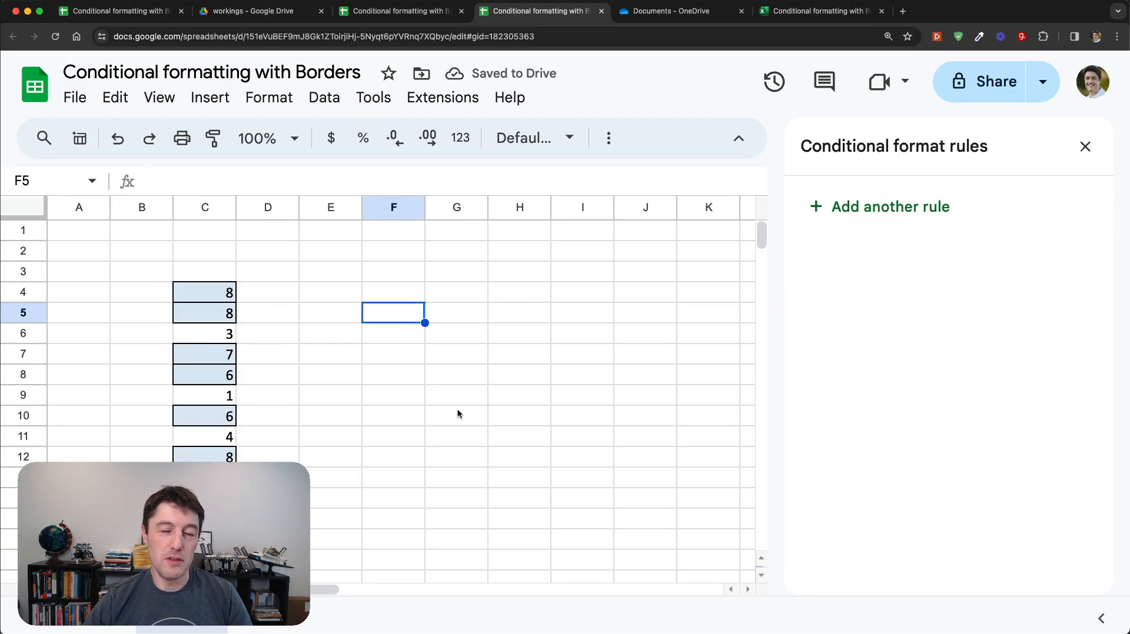